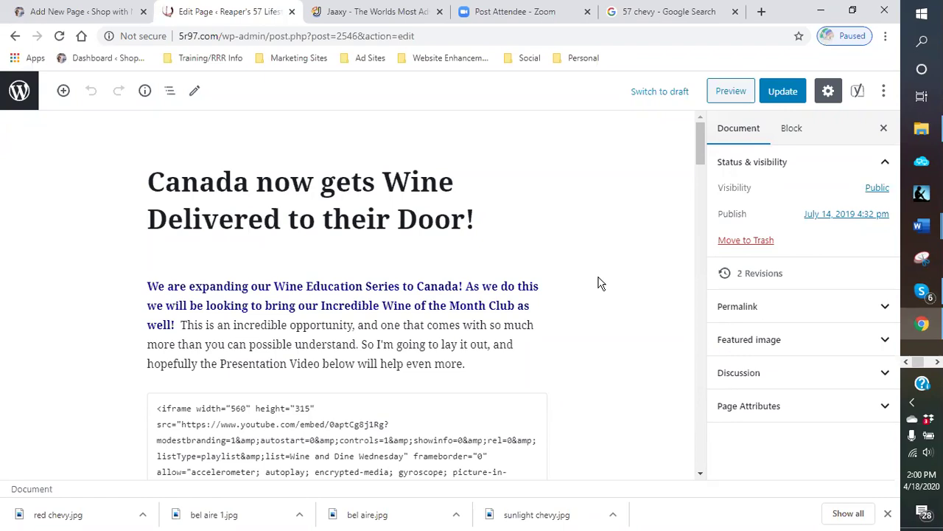
Step: Remove the photo of the two women holding wine glasses beside the "RIGHT NOW" paragraph
{"action": "scroll", "coordinate": [592, 287], "scroll_direction": "down", "scroll_amount": 3}
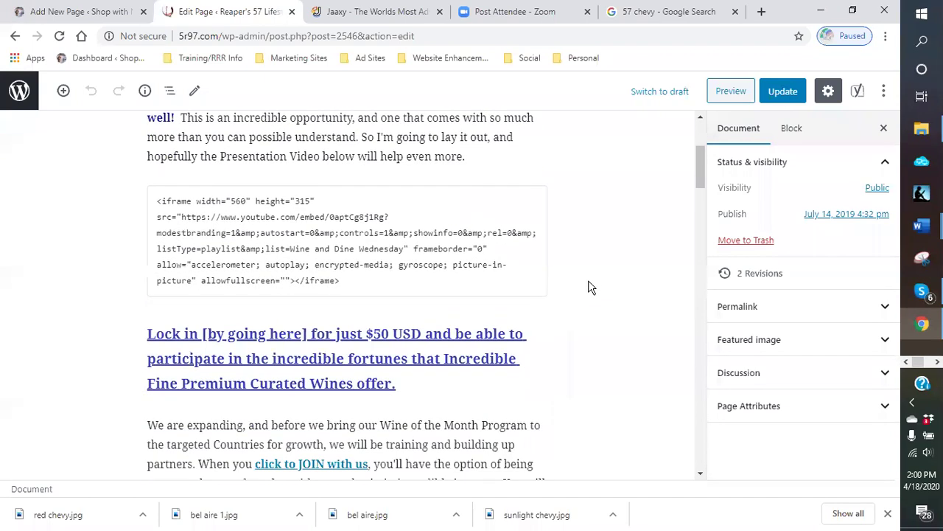
{"action": "scroll", "coordinate": [589, 287], "scroll_direction": "down", "scroll_amount": 6}
{"action": "scroll", "coordinate": [591, 297], "scroll_direction": "down", "scroll_amount": 8}
{"action": "scroll", "coordinate": [590, 299], "scroll_direction": "up", "scroll_amount": 9}
{"action": "scroll", "coordinate": [587, 300], "scroll_direction": "up", "scroll_amount": 7}
{"action": "scroll", "coordinate": [584, 301], "scroll_direction": "down", "scroll_amount": 5}
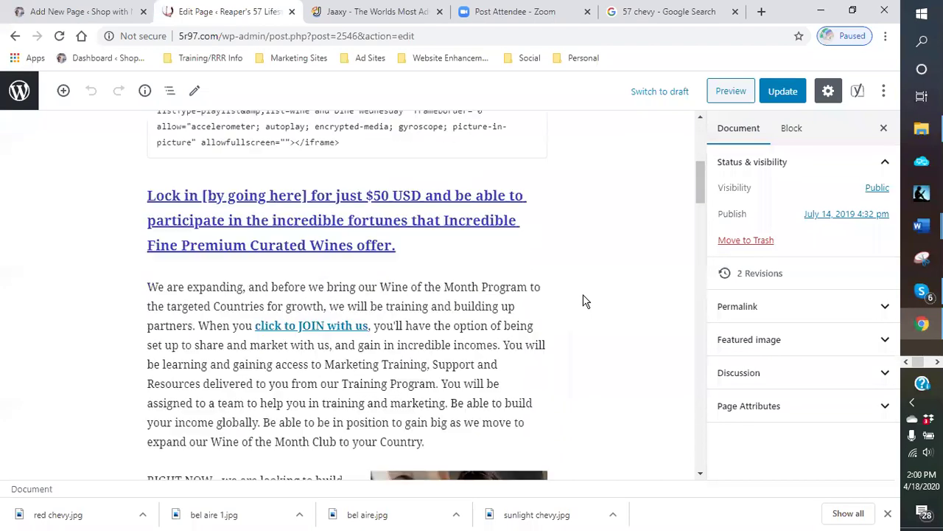
{"action": "scroll", "coordinate": [584, 300], "scroll_direction": "down", "scroll_amount": 4}
{"action": "left_click", "coordinate": [511, 266]}
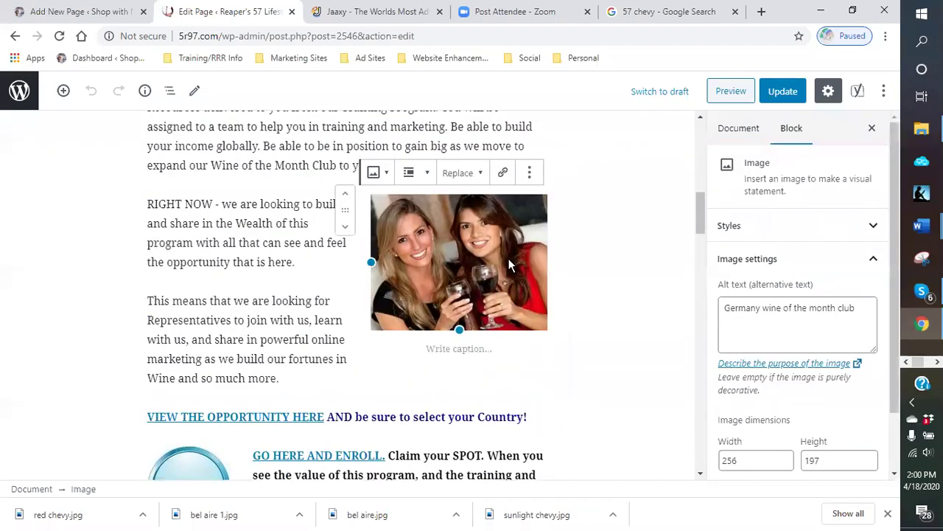
{"action": "left_click", "coordinate": [530, 173]}
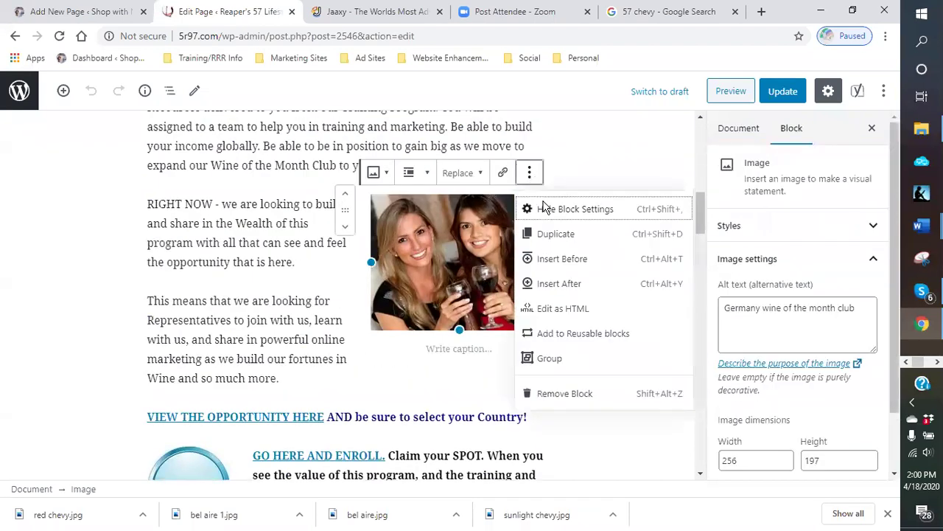
{"action": "left_click", "coordinate": [573, 389]}
Step: Remove the STEP 1 badge image beside the "GO HERE AND ENROLL." paragraph
{"action": "scroll", "coordinate": [563, 317], "scroll_direction": "down", "scroll_amount": 4}
{"action": "scroll", "coordinate": [563, 318], "scroll_direction": "down", "scroll_amount": 9}
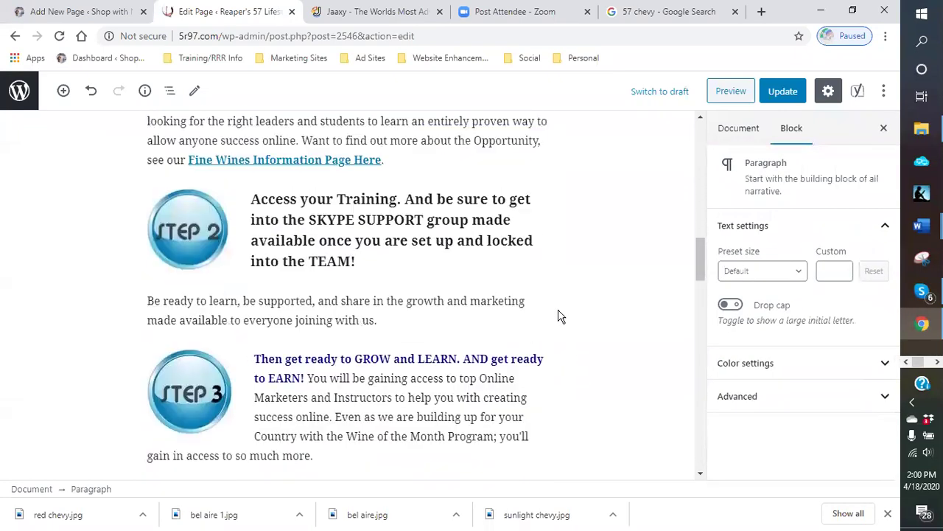
{"action": "scroll", "coordinate": [482, 297], "scroll_direction": "up", "scroll_amount": 5}
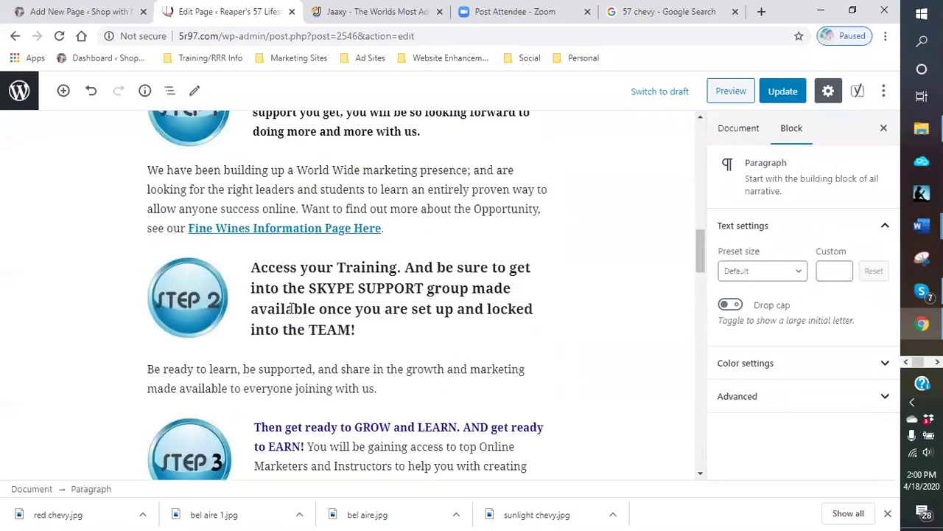
{"action": "scroll", "coordinate": [204, 398], "scroll_direction": "up", "scroll_amount": 4}
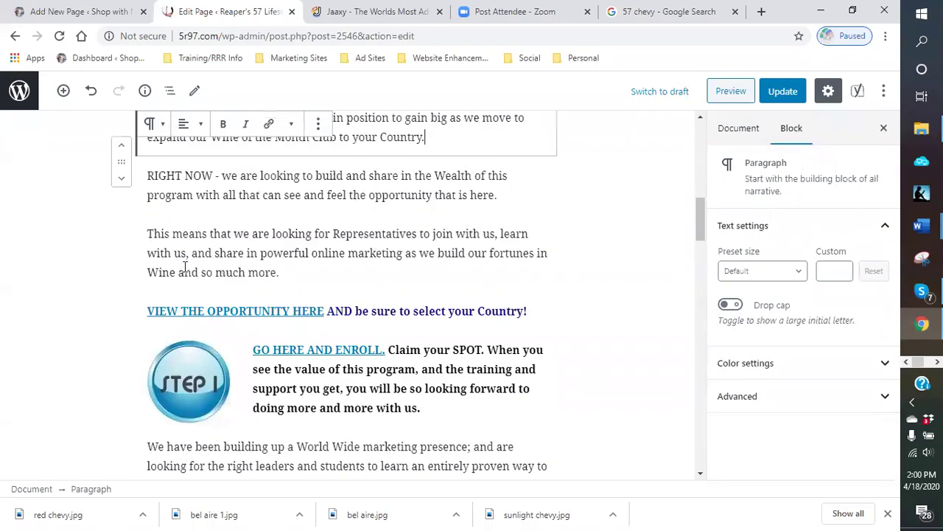
{"action": "left_click", "coordinate": [198, 386]}
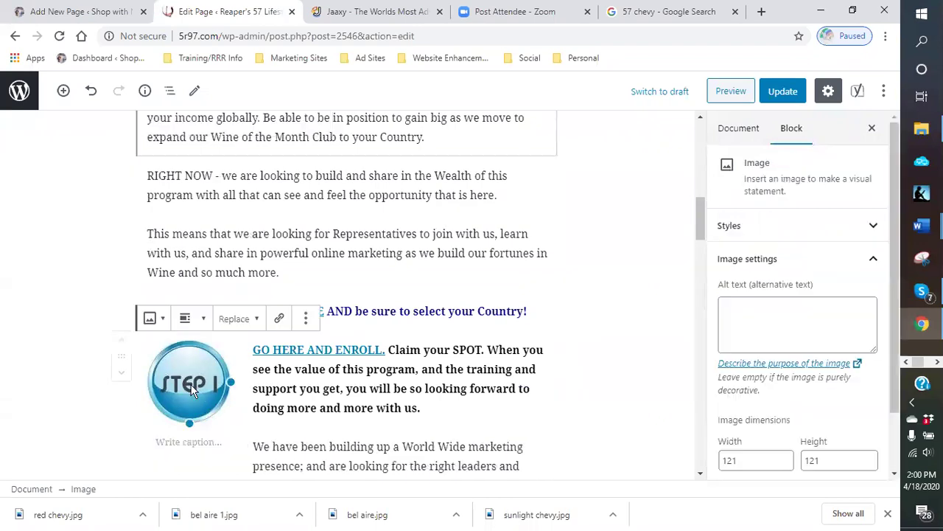
{"action": "left_click", "coordinate": [305, 317]}
{"action": "left_click", "coordinate": [341, 283]}
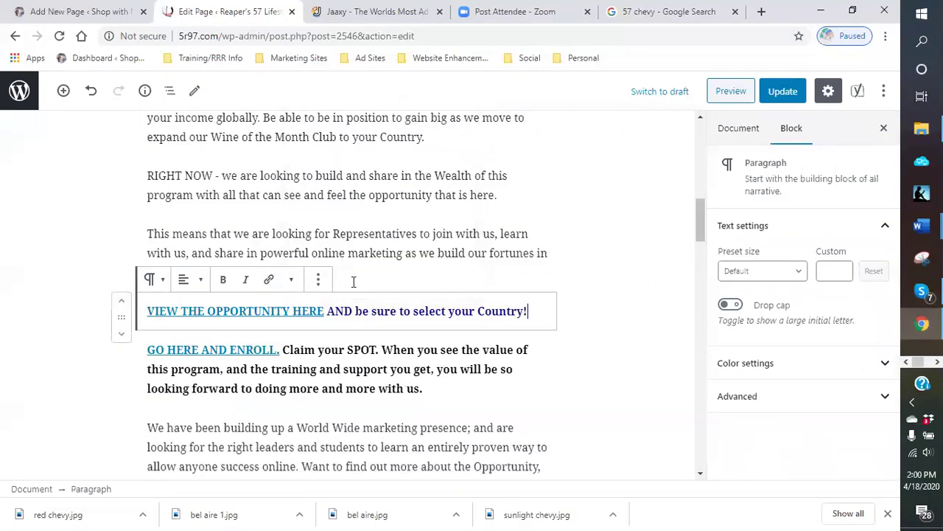
Step: Remove the STEP 2 badge beside "Access your Training" and the STEP 3 badge beside "Then get ready to GROW and LEARN"
{"action": "scroll", "coordinate": [179, 350], "scroll_direction": "down", "scroll_amount": 3}
{"action": "left_click", "coordinate": [178, 350]}
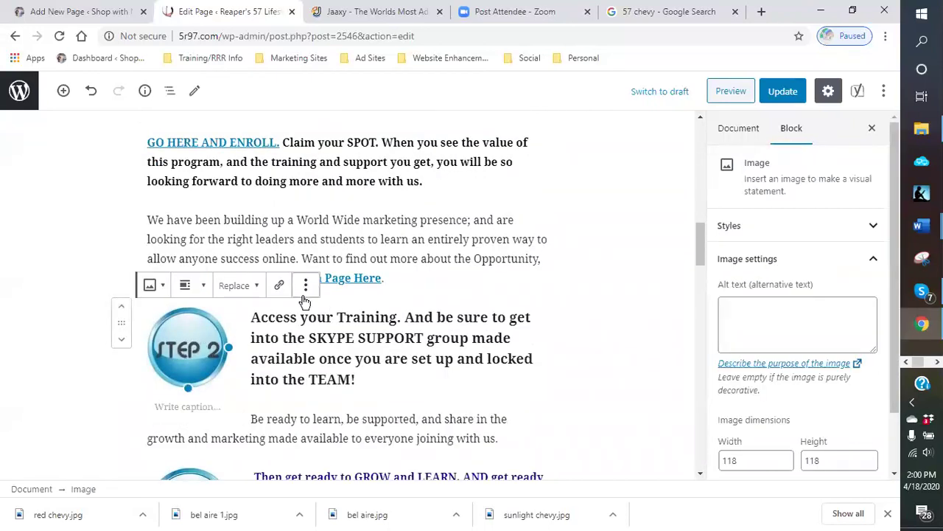
{"action": "left_click", "coordinate": [305, 284]}
{"action": "left_click", "coordinate": [338, 258]}
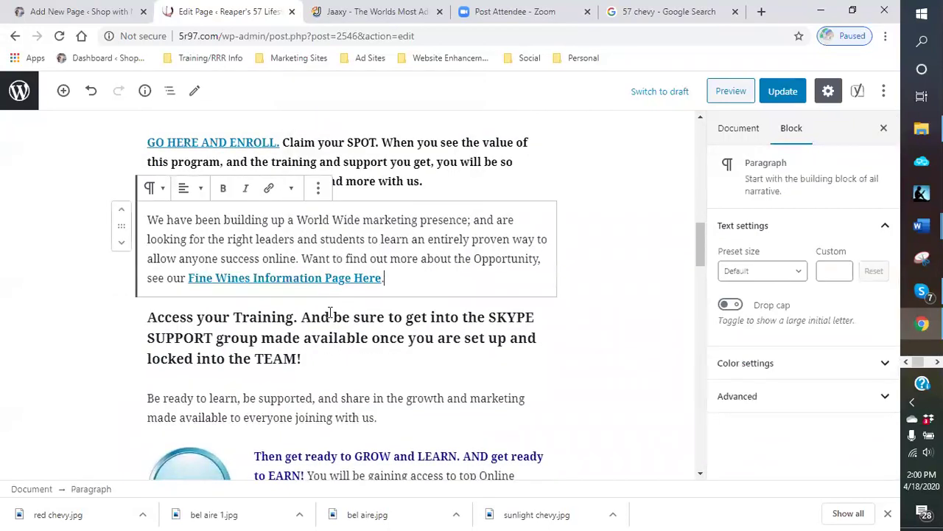
{"action": "scroll", "coordinate": [207, 317], "scroll_direction": "down", "scroll_amount": 3}
{"action": "left_click", "coordinate": [185, 283]}
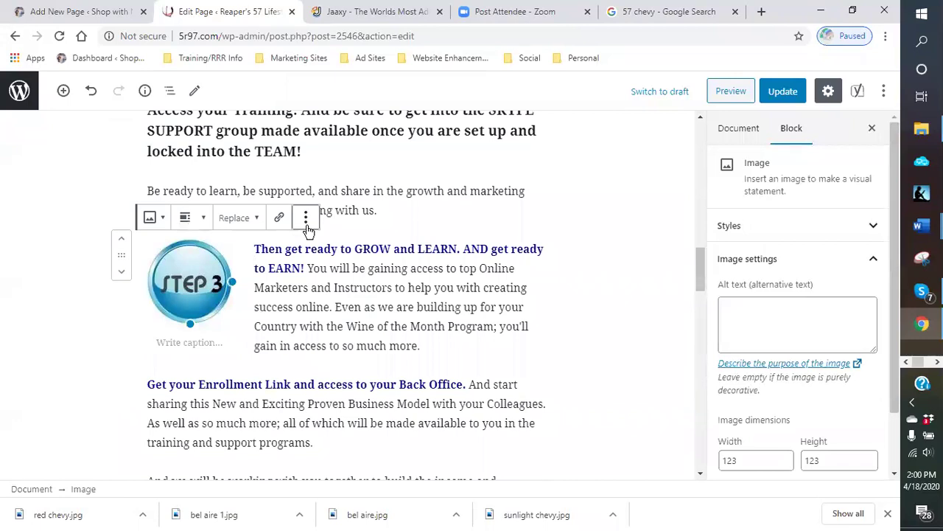
{"action": "left_click", "coordinate": [305, 217]}
{"action": "left_click", "coordinate": [352, 438]}
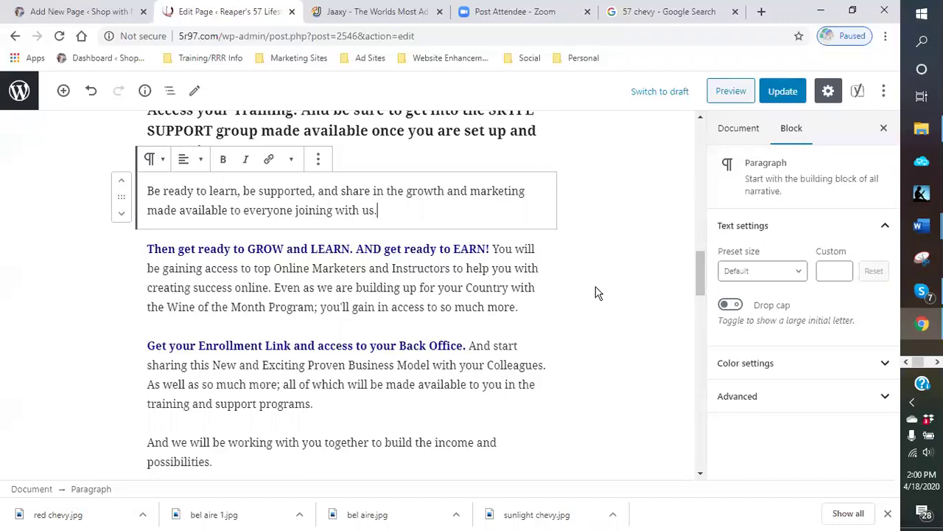
Step: Remove the hyperlink from the "Lock in [by going here] for just $50 USD" paragraph below the video embed code
{"action": "scroll", "coordinate": [573, 295], "scroll_direction": "down", "scroll_amount": 1}
{"action": "scroll", "coordinate": [573, 295], "scroll_direction": "up", "scroll_amount": 2}
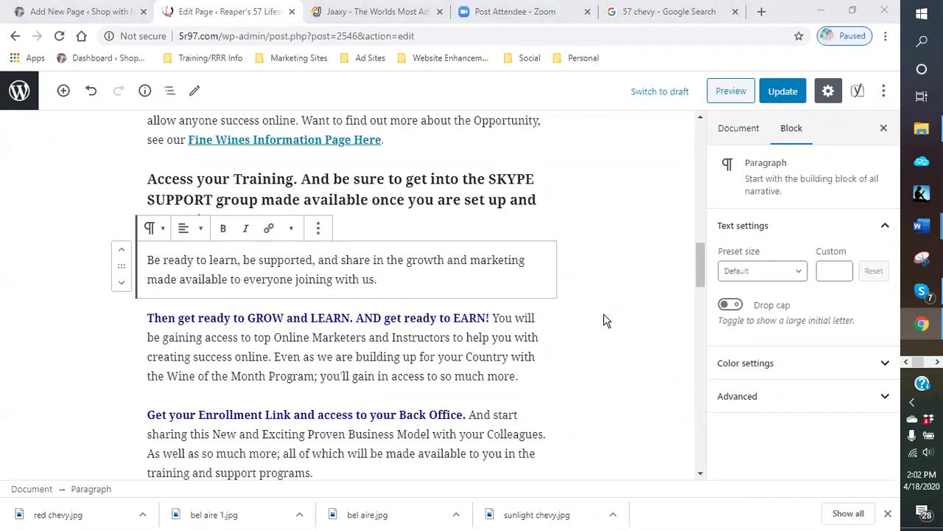
{"action": "scroll", "coordinate": [582, 291], "scroll_direction": "up", "scroll_amount": 5}
{"action": "scroll", "coordinate": [583, 285], "scroll_direction": "up", "scroll_amount": 9}
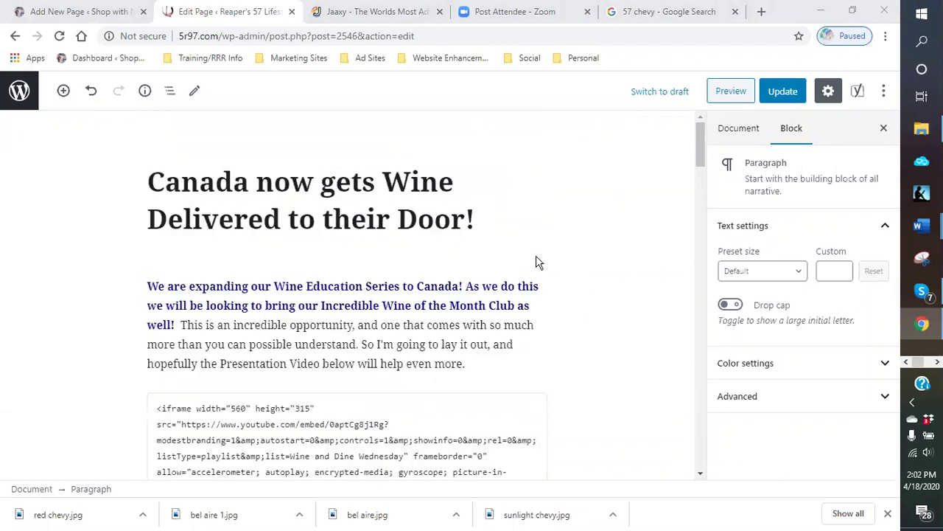
{"action": "scroll", "coordinate": [519, 246], "scroll_direction": "down", "scroll_amount": 4}
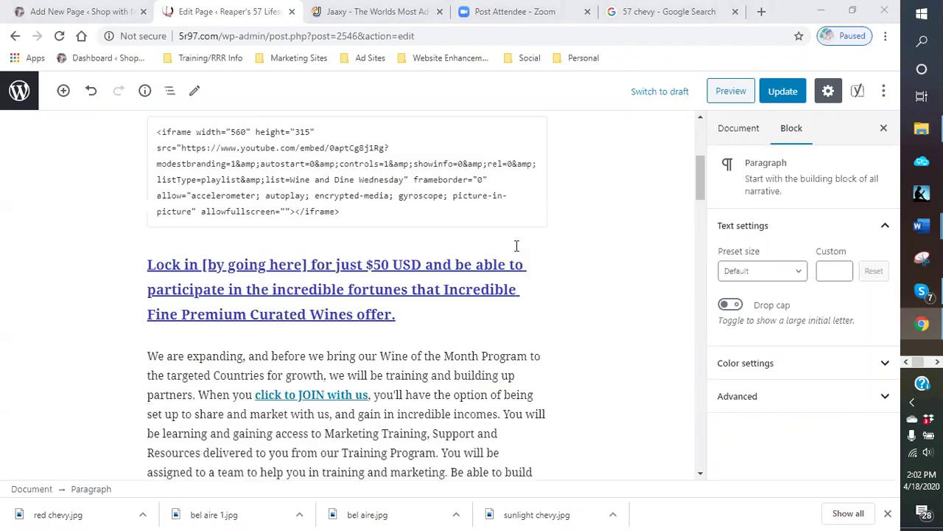
{"action": "left_click", "coordinate": [336, 264]}
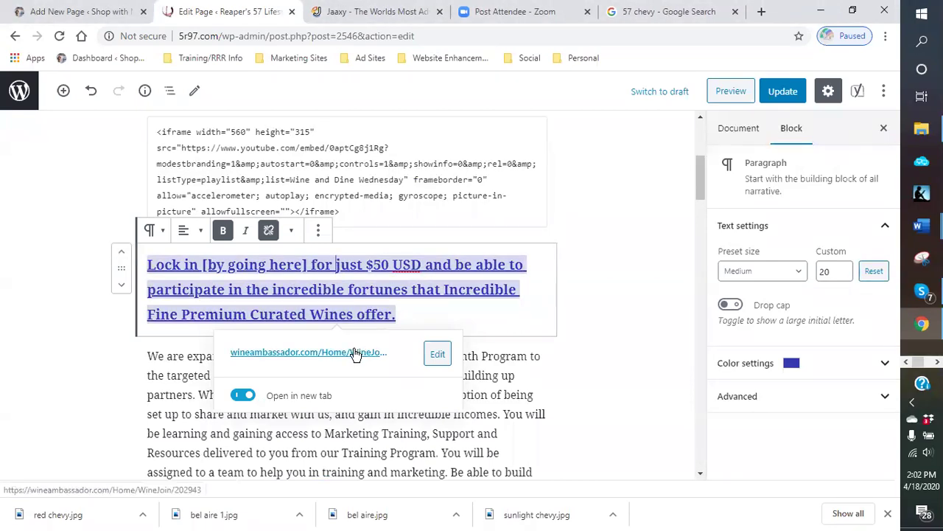
{"action": "left_click", "coordinate": [435, 359]}
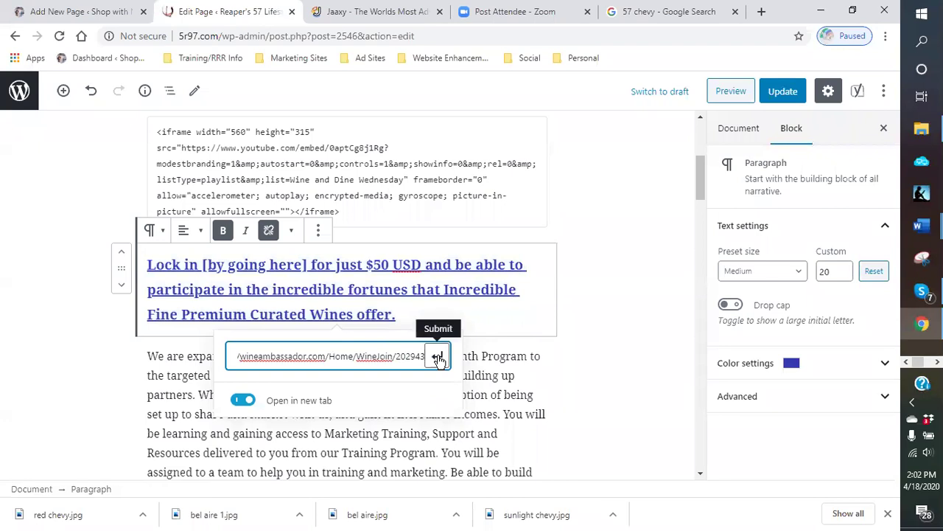
{"action": "left_click", "coordinate": [438, 359]}
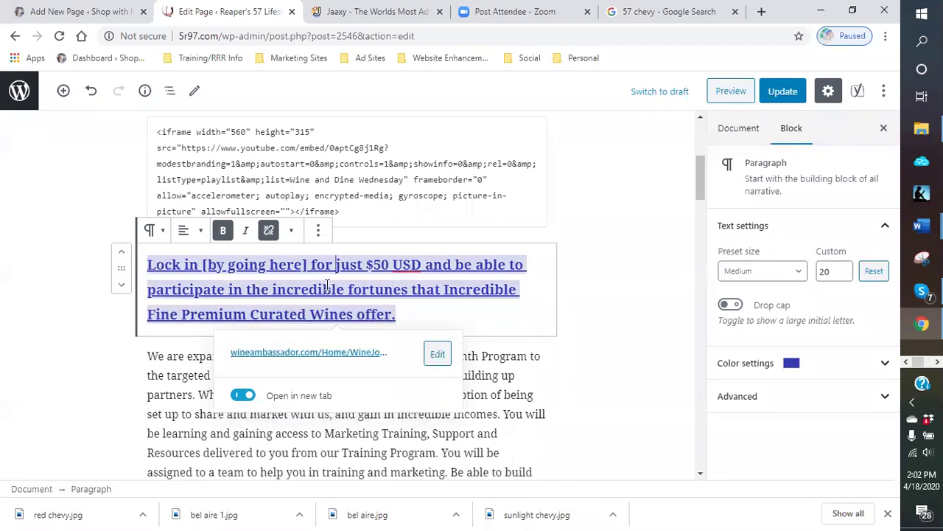
{"action": "left_click", "coordinate": [269, 230]}
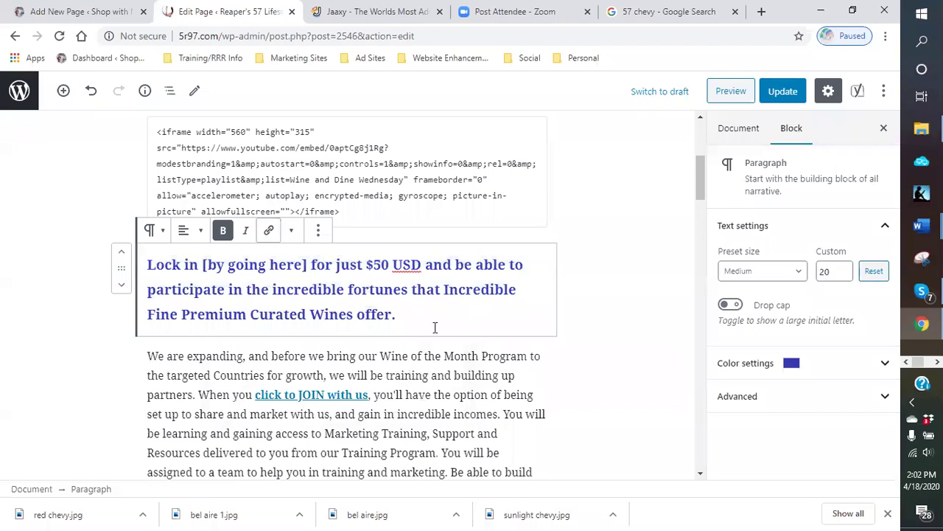
Step: Remove the hyperlink from all of "click to JOIN with us" in the "We are expanding" paragraph, keeping the text
{"action": "scroll", "coordinate": [360, 359], "scroll_direction": "down", "scroll_amount": 2}
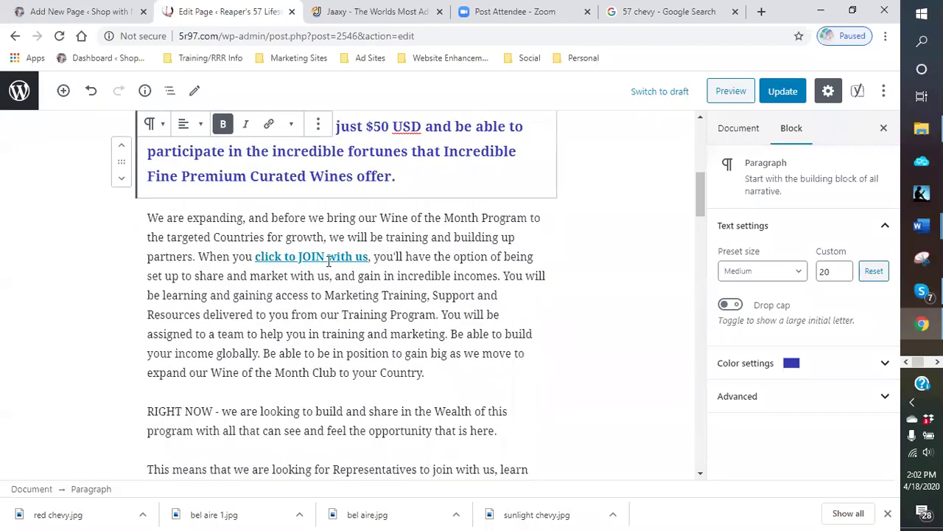
{"action": "left_click", "coordinate": [326, 257]}
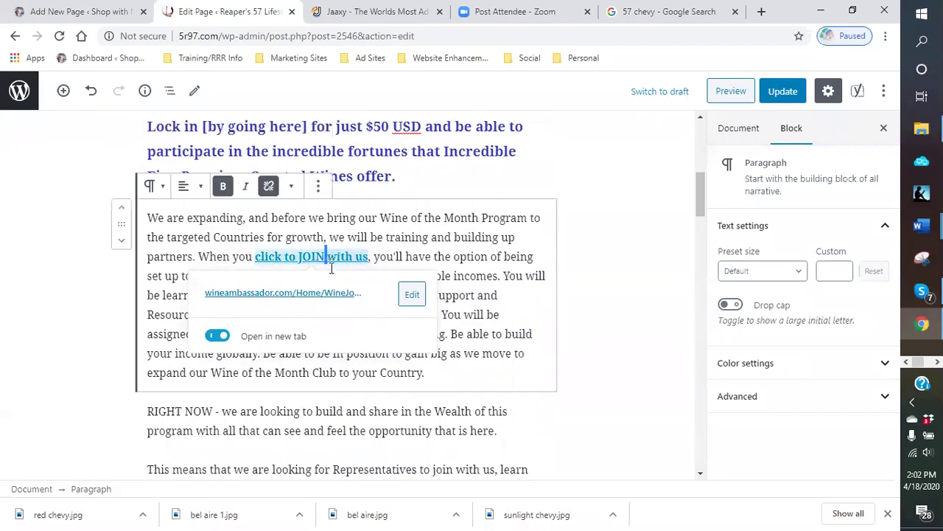
{"action": "left_click", "coordinate": [269, 185]}
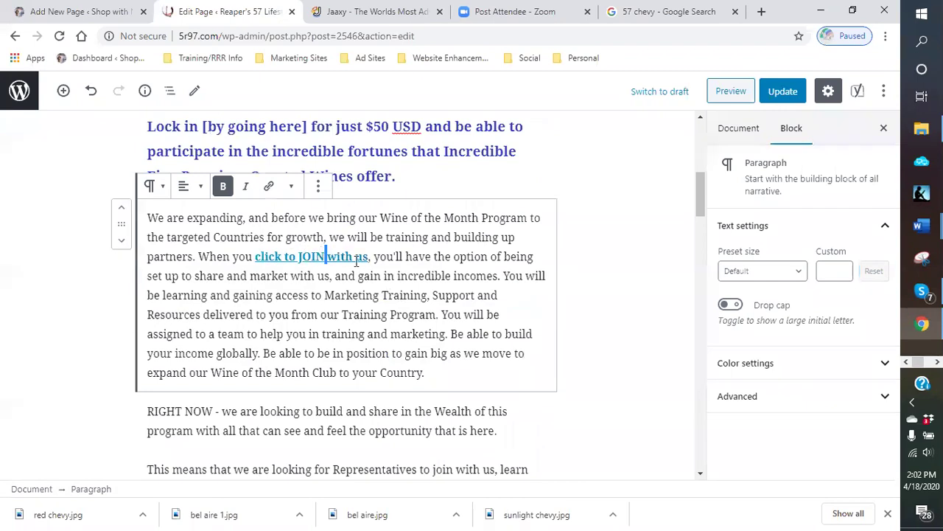
{"action": "left_click", "coordinate": [269, 186]}
{"action": "left_click", "coordinate": [269, 186]}
{"action": "left_click_drag", "start_coordinate": [324, 257], "coordinate": [254, 256]}
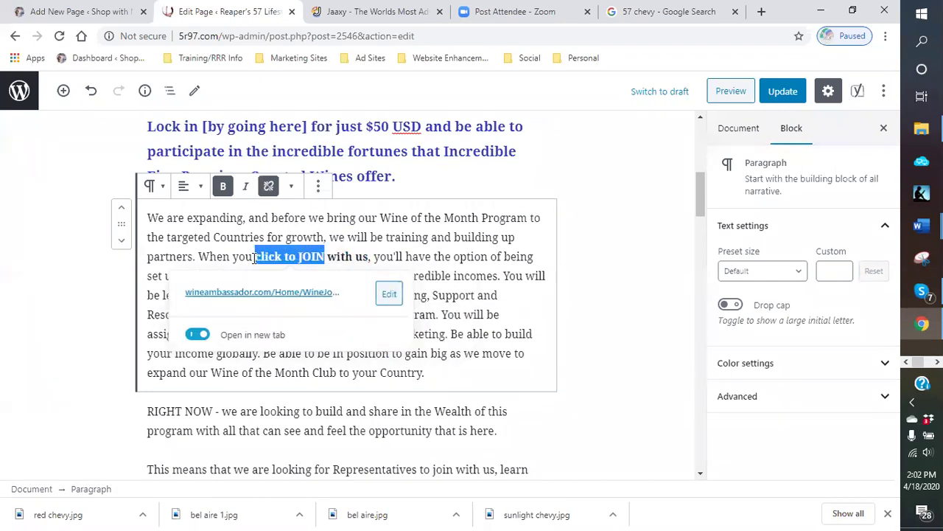
{"action": "left_click", "coordinate": [269, 186]}
{"action": "left_click", "coordinate": [388, 271]}
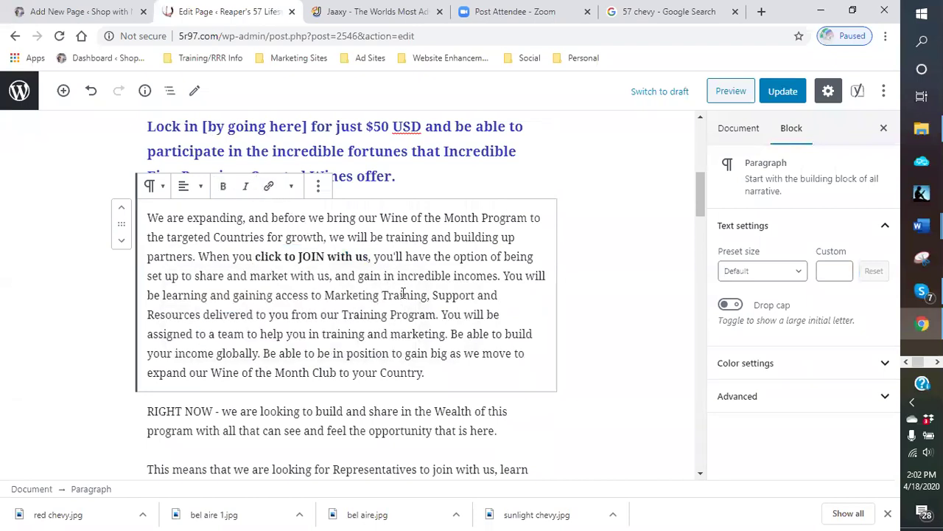
Step: Remove the hyperlinks from "VIEW THE OPPORTUNITY HERE" and "GO HERE AND ENROLL.", keeping their text
{"action": "scroll", "coordinate": [395, 293], "scroll_direction": "down", "scroll_amount": 4}
{"action": "scroll", "coordinate": [395, 293], "scroll_direction": "up", "scroll_amount": 3}
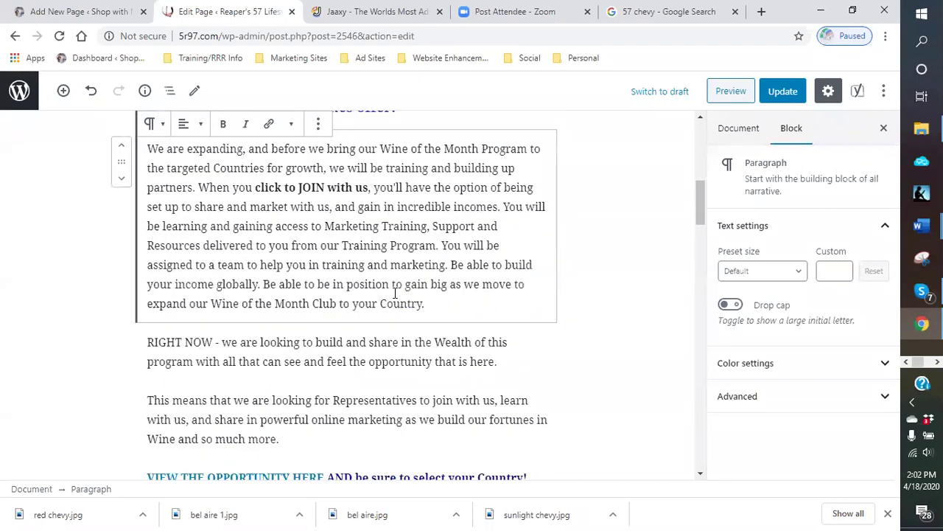
{"action": "scroll", "coordinate": [380, 297], "scroll_direction": "down", "scroll_amount": 5}
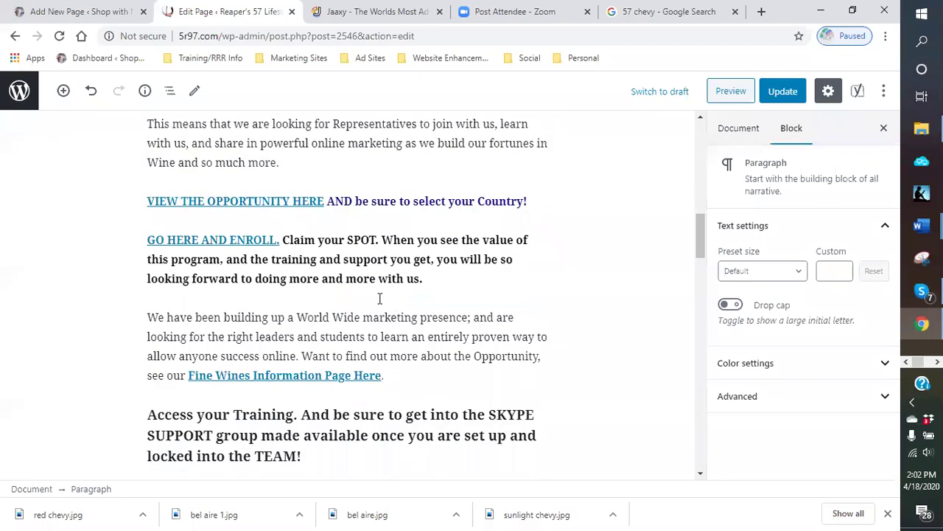
{"action": "left_click", "coordinate": [274, 204]}
{"action": "left_click", "coordinate": [269, 171]}
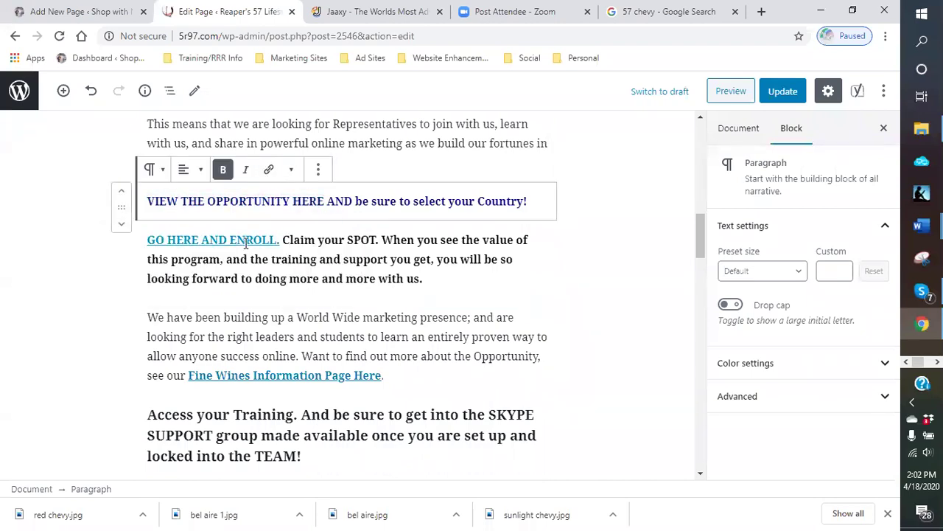
{"action": "left_click", "coordinate": [247, 241]}
{"action": "left_click", "coordinate": [268, 208]}
Step: Remove the hyperlinks from "Fine Wines Information Page Here" and the closing "GO HERE and get started now." text
{"action": "scroll", "coordinate": [326, 312], "scroll_direction": "down", "scroll_amount": 2}
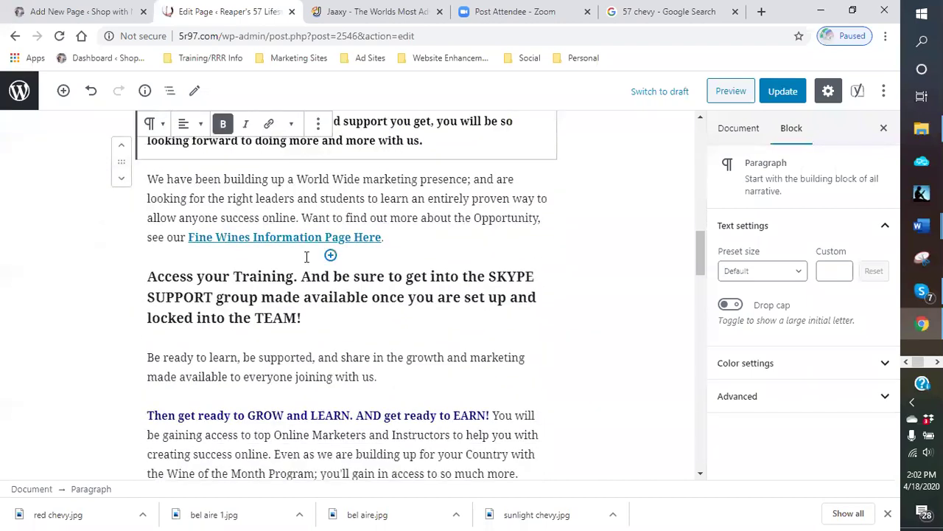
{"action": "left_click", "coordinate": [308, 236]}
{"action": "left_click", "coordinate": [269, 147]}
{"action": "scroll", "coordinate": [319, 275], "scroll_direction": "down", "scroll_amount": 8}
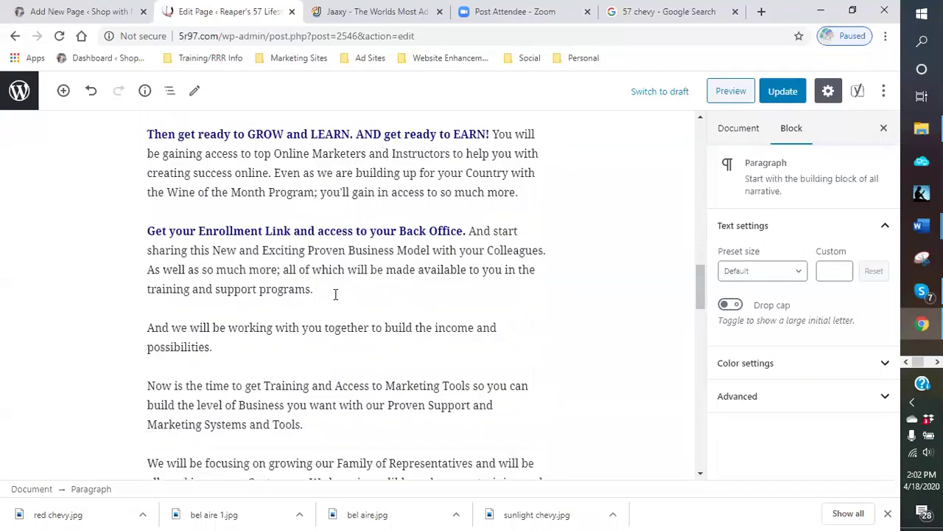
{"action": "scroll", "coordinate": [335, 296], "scroll_direction": "down", "scroll_amount": 3}
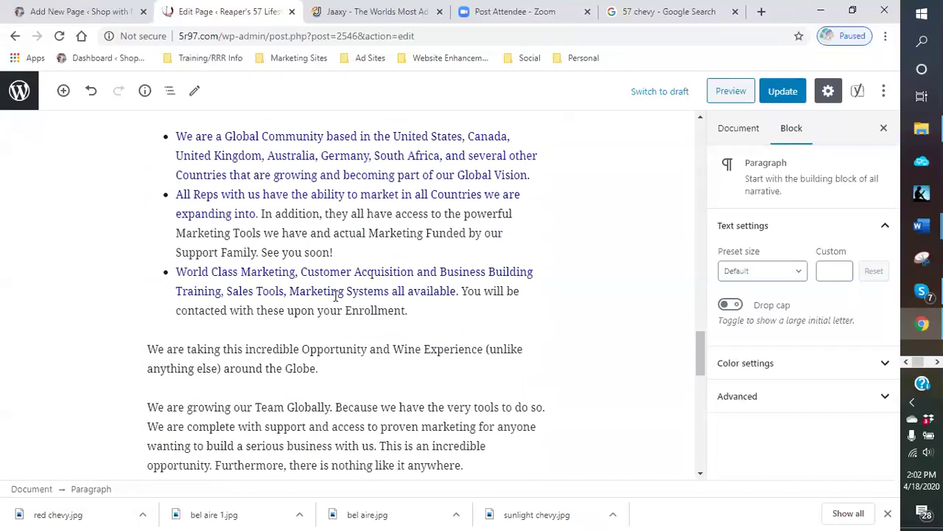
{"action": "scroll", "coordinate": [335, 296], "scroll_direction": "down", "scroll_amount": 2}
{"action": "left_click", "coordinate": [314, 366]}
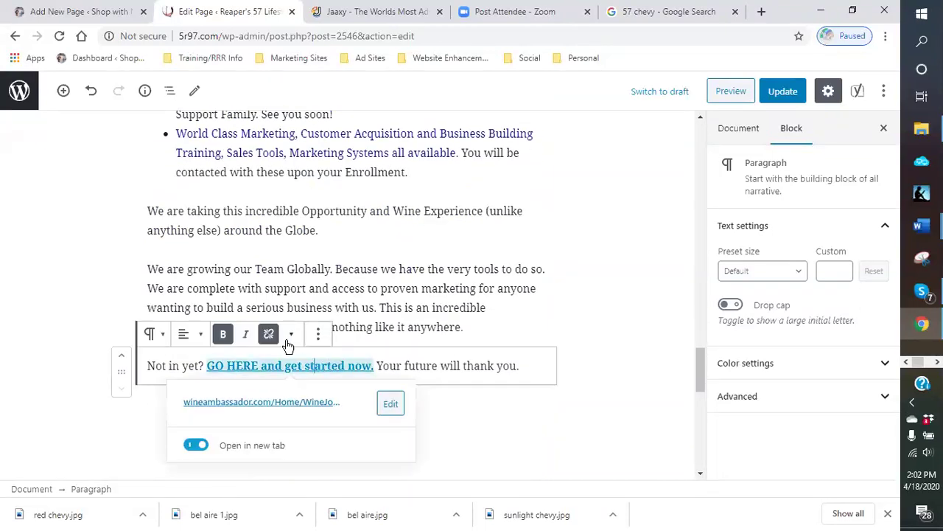
{"action": "left_click", "coordinate": [269, 334]}
Step: Update the published wine page to save the edits
{"action": "scroll", "coordinate": [532, 326], "scroll_direction": "up", "scroll_amount": 4}
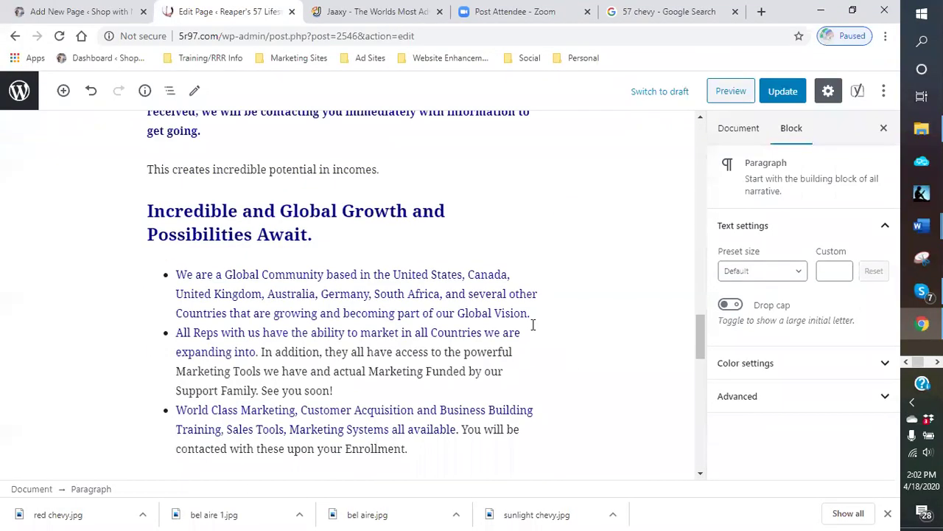
{"action": "scroll", "coordinate": [533, 326], "scroll_direction": "up", "scroll_amount": 5}
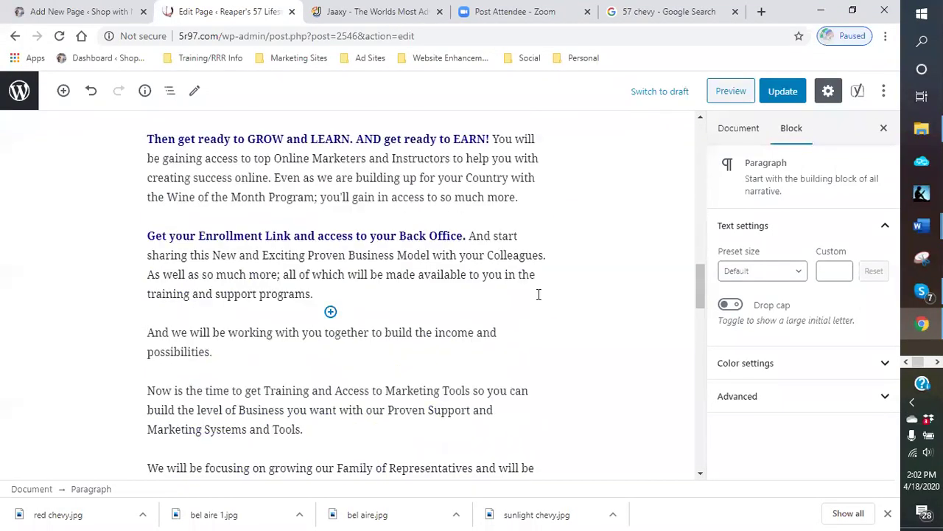
{"action": "left_click", "coordinate": [785, 94]}
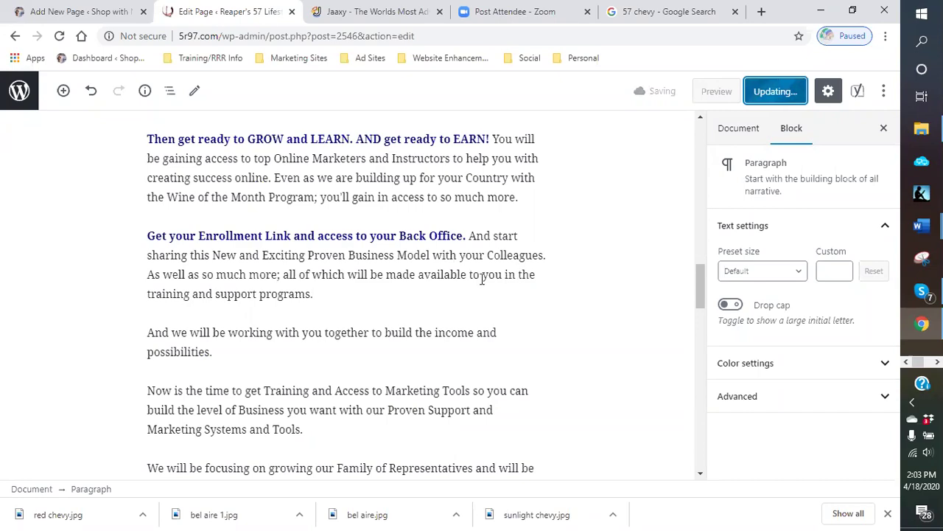
Step: Switch the Custom HTML block holding the YouTube embed to its preview to check the video
{"action": "scroll", "coordinate": [483, 280], "scroll_direction": "up", "scroll_amount": 12}
{"action": "scroll", "coordinate": [458, 283], "scroll_direction": "up", "scroll_amount": 5}
{"action": "scroll", "coordinate": [439, 278], "scroll_direction": "down", "scroll_amount": 3}
{"action": "left_click", "coordinate": [369, 248]}
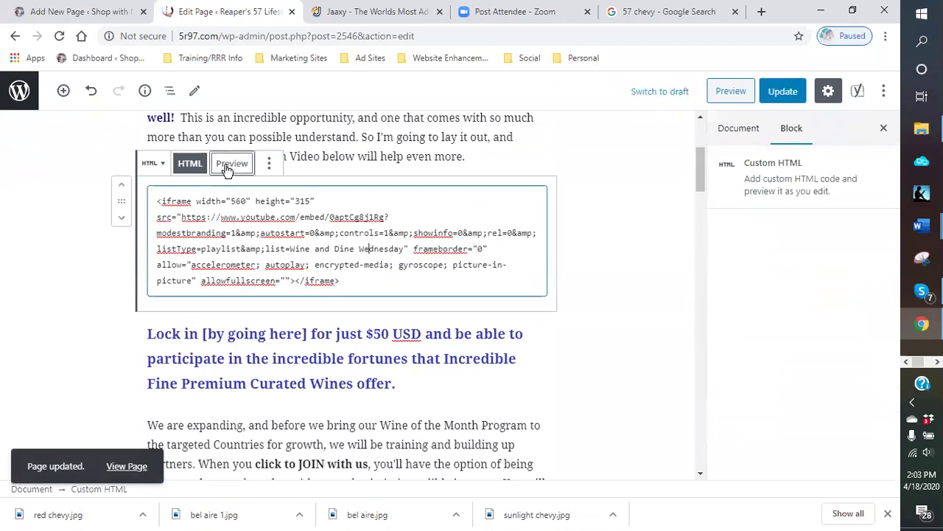
{"action": "left_click", "coordinate": [226, 163]}
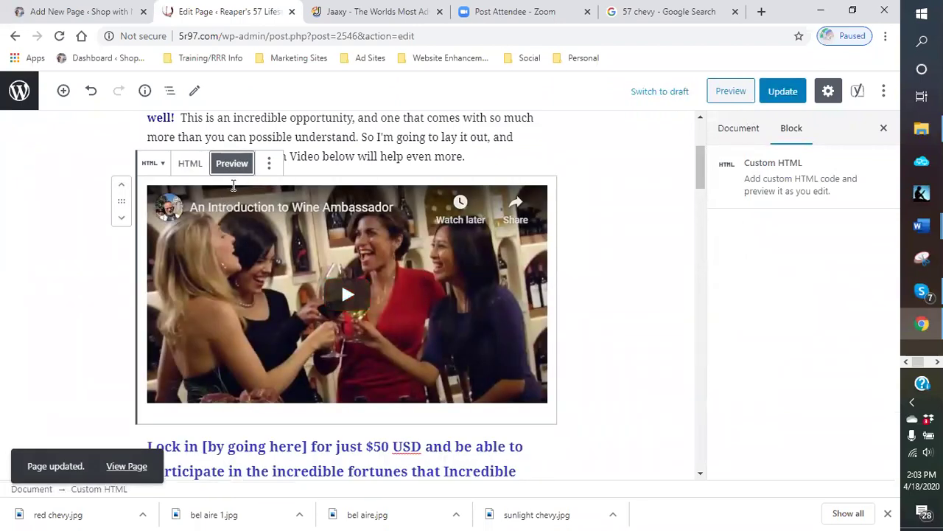
{"action": "left_click", "coordinate": [613, 304]}
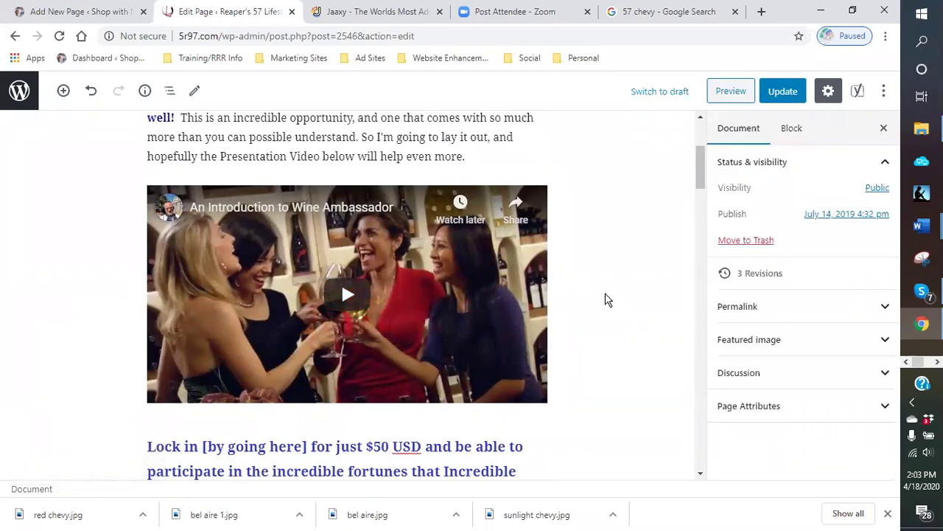
Step: Examine the wine page's Yoast SEO focus keyphrase and Google preview below the content
{"action": "scroll", "coordinate": [604, 298], "scroll_direction": "down", "scroll_amount": 7}
{"action": "scroll", "coordinate": [547, 288], "scroll_direction": "down", "scroll_amount": 7}
{"action": "scroll", "coordinate": [534, 295], "scroll_direction": "down", "scroll_amount": 15}
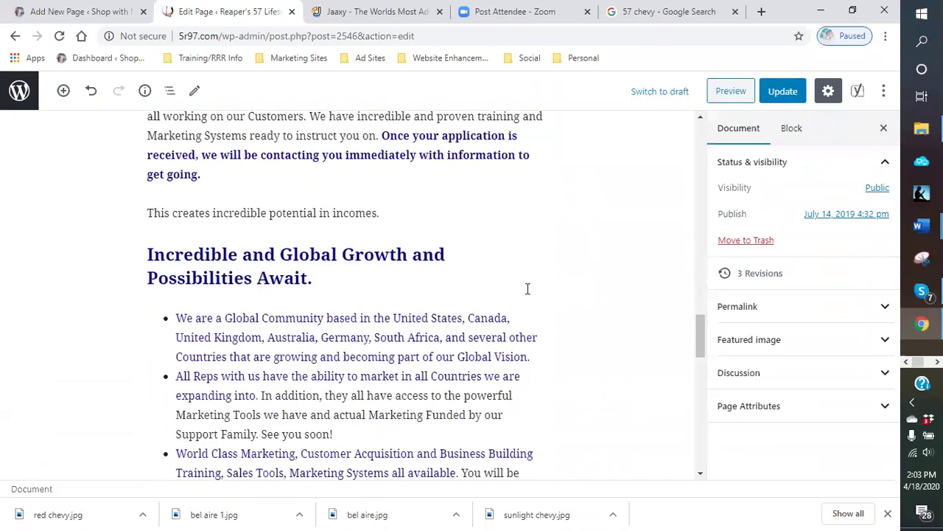
{"action": "scroll", "coordinate": [391, 279], "scroll_direction": "down", "scroll_amount": 2}
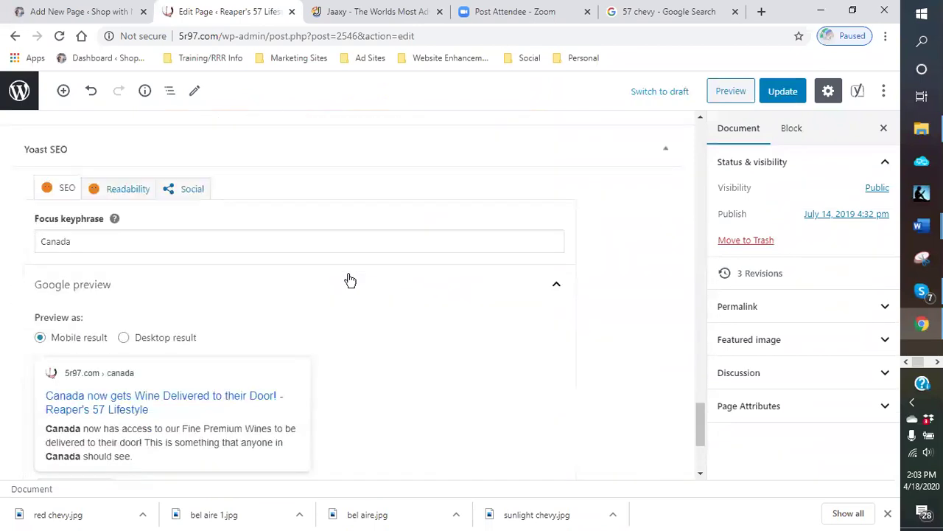
{"action": "scroll", "coordinate": [199, 243], "scroll_direction": "down", "scroll_amount": 1}
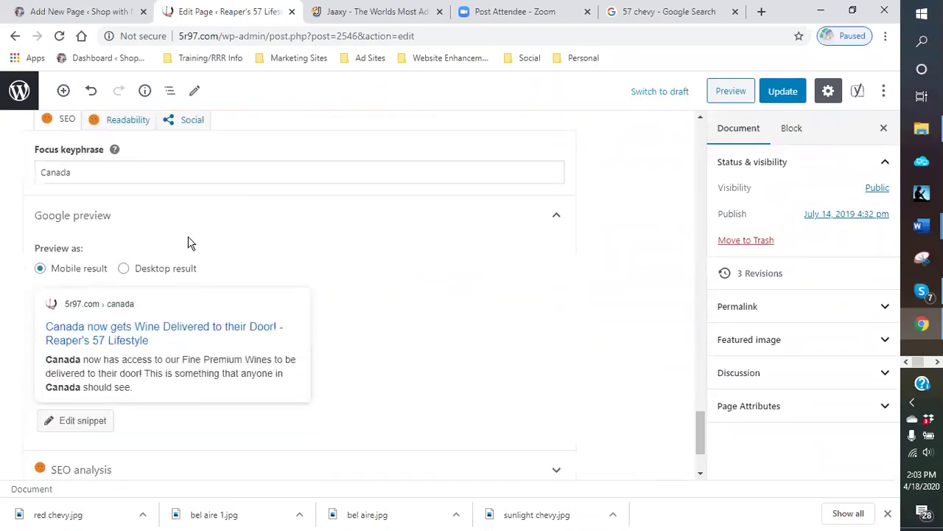
{"action": "left_click", "coordinate": [101, 175]}
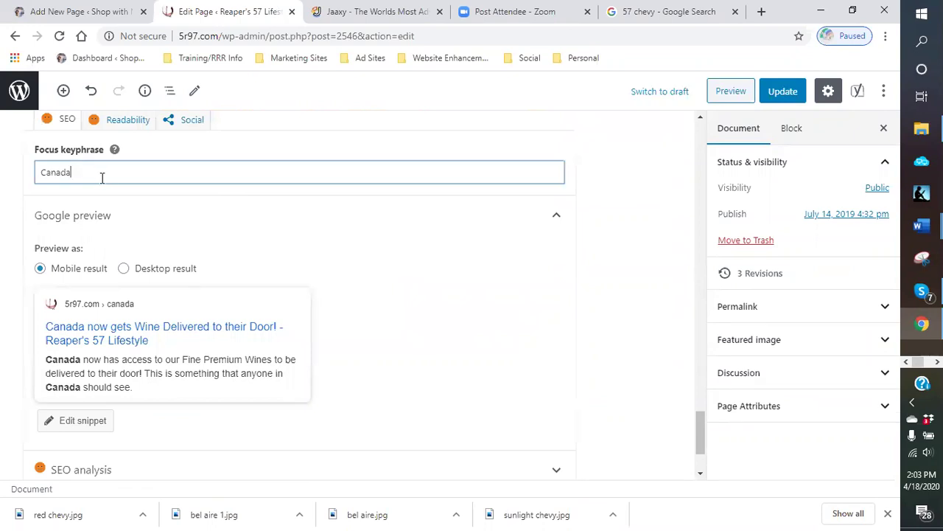
{"action": "scroll", "coordinate": [363, 304], "scroll_direction": "up", "scroll_amount": 1}
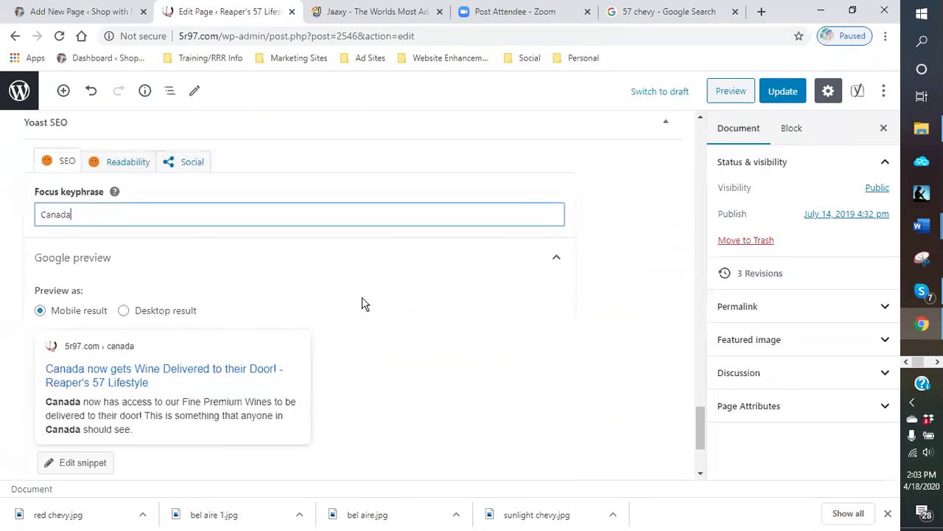
{"action": "scroll", "coordinate": [362, 304], "scroll_direction": "up", "scroll_amount": 10}
{"action": "scroll", "coordinate": [567, 284], "scroll_direction": "up", "scroll_amount": 10}
{"action": "scroll", "coordinate": [619, 282], "scroll_direction": "up", "scroll_amount": 8}
{"action": "scroll", "coordinate": [602, 272], "scroll_direction": "up", "scroll_amount": 1}
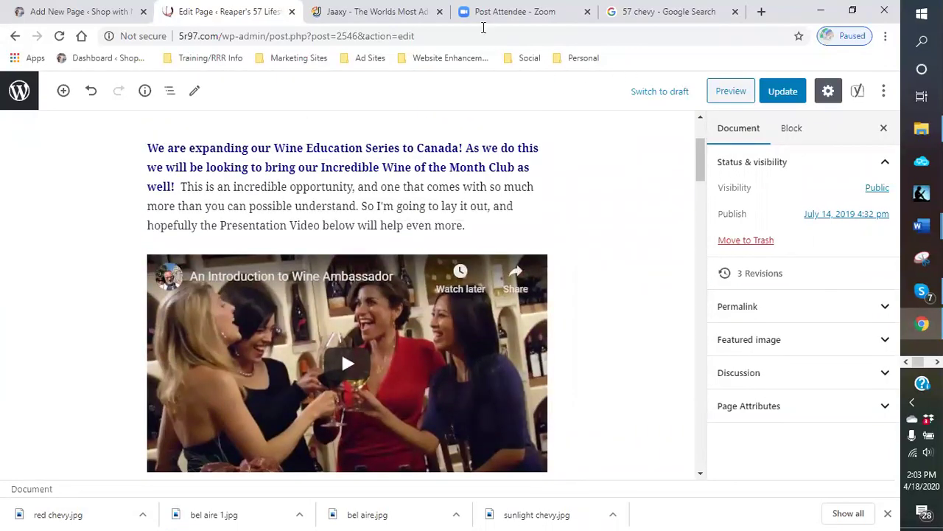
Step: Switch to Jaaxy and examine the keyword results for "canada", including traffic, QSR, KQI and SEO figures
{"action": "left_click", "coordinate": [368, 13]}
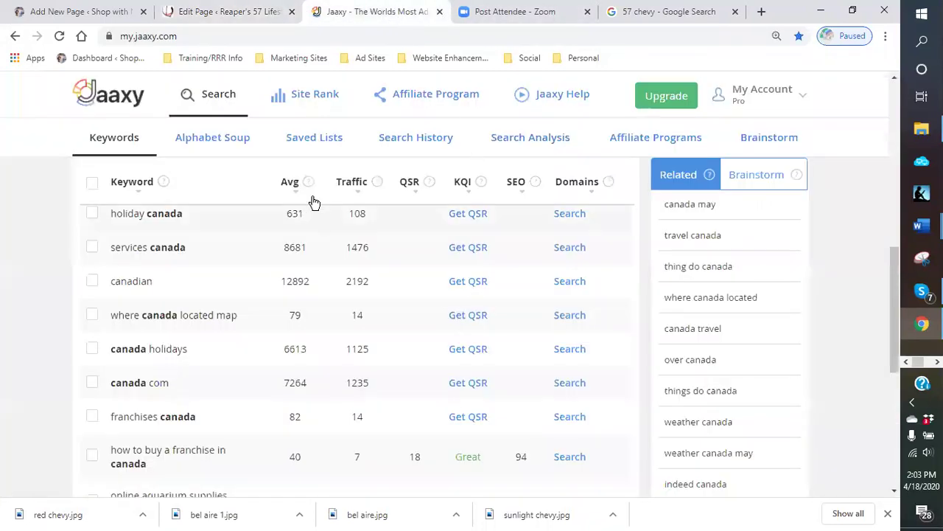
{"action": "scroll", "coordinate": [236, 221], "scroll_direction": "up", "scroll_amount": 8}
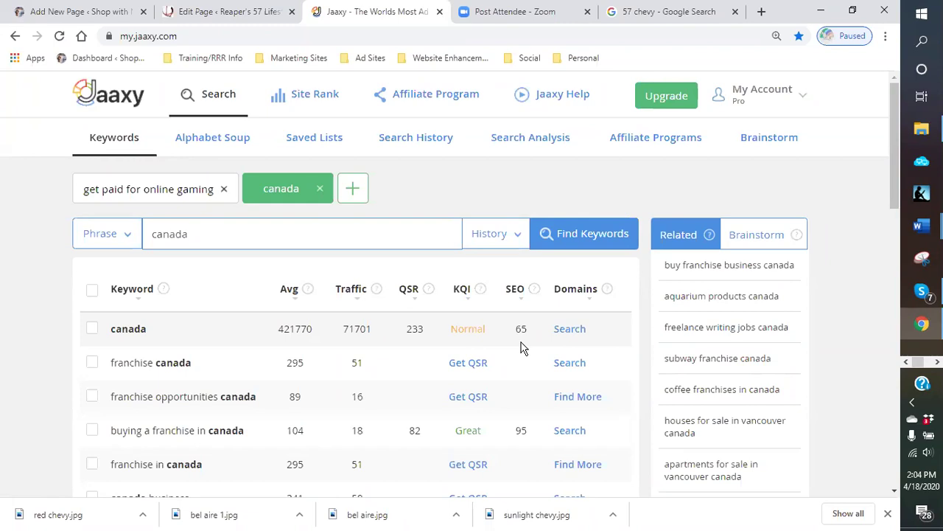
{"action": "scroll", "coordinate": [521, 348], "scroll_direction": "down", "scroll_amount": 1}
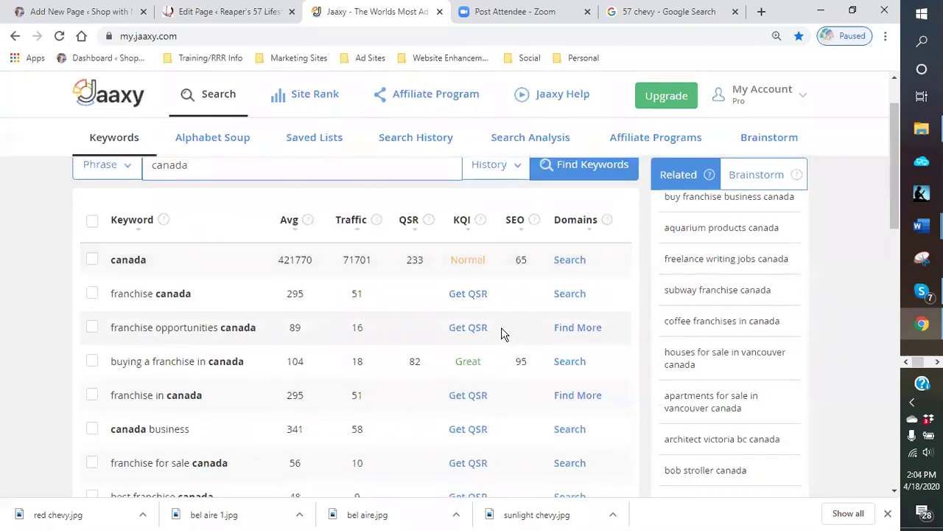
{"action": "scroll", "coordinate": [498, 333], "scroll_direction": "down", "scroll_amount": 7}
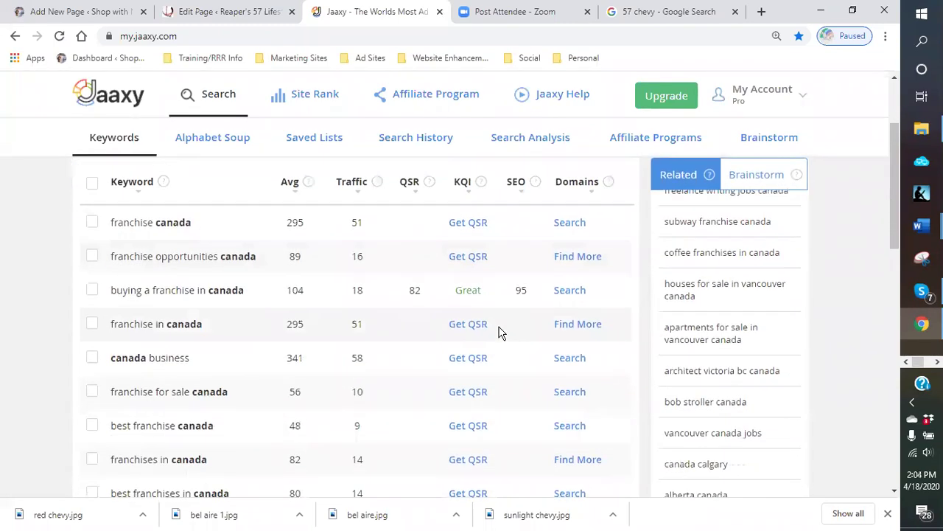
{"action": "scroll", "coordinate": [498, 333], "scroll_direction": "down", "scroll_amount": 5}
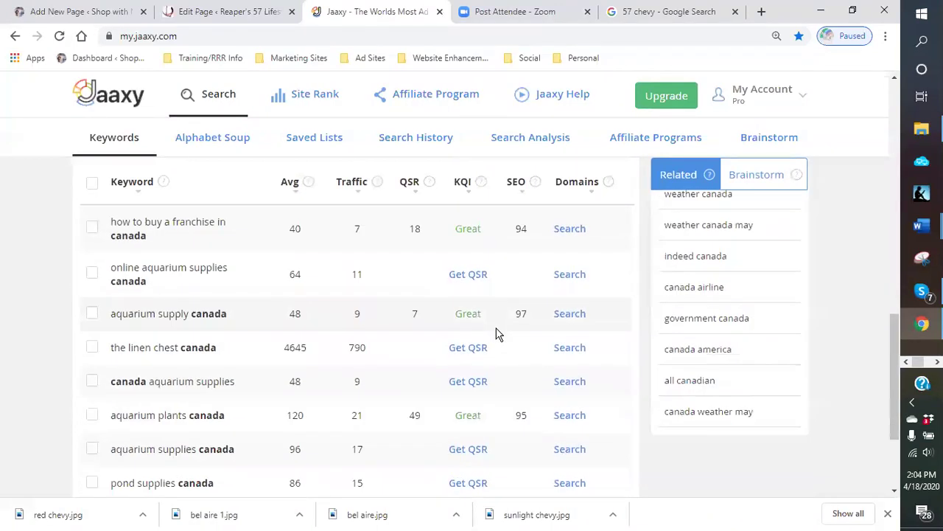
{"action": "scroll", "coordinate": [496, 334], "scroll_direction": "up", "scroll_amount": 2}
{"action": "scroll", "coordinate": [496, 333], "scroll_direction": "up", "scroll_amount": 12}
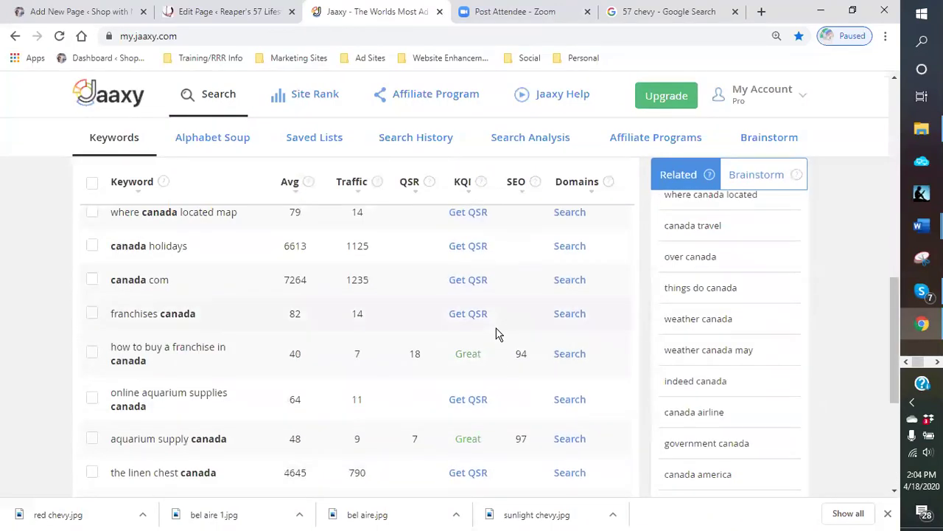
{"action": "scroll", "coordinate": [274, 256], "scroll_direction": "up", "scroll_amount": 2}
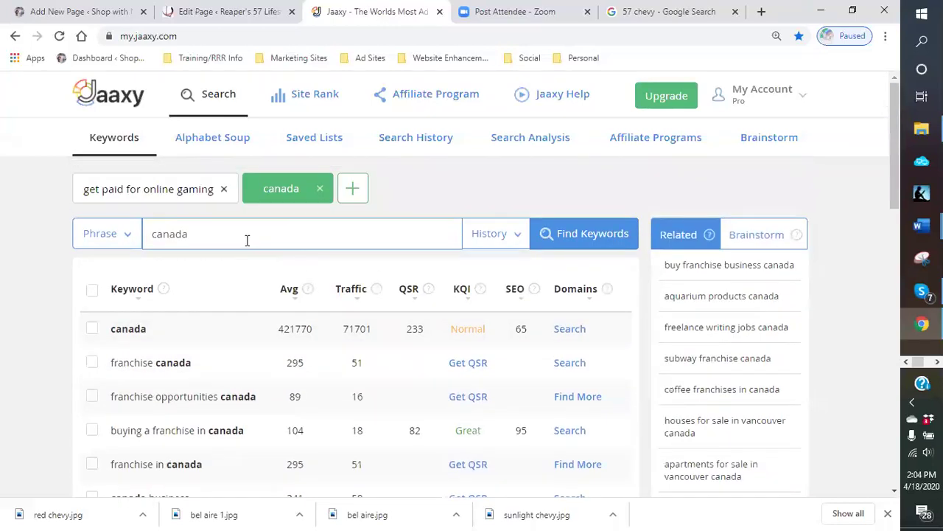
Step: Replace the Jaaxy search phrase with "wine club" and find matching keywords
{"action": "left_click_drag", "start_coordinate": [218, 236], "coordinate": [154, 234]}
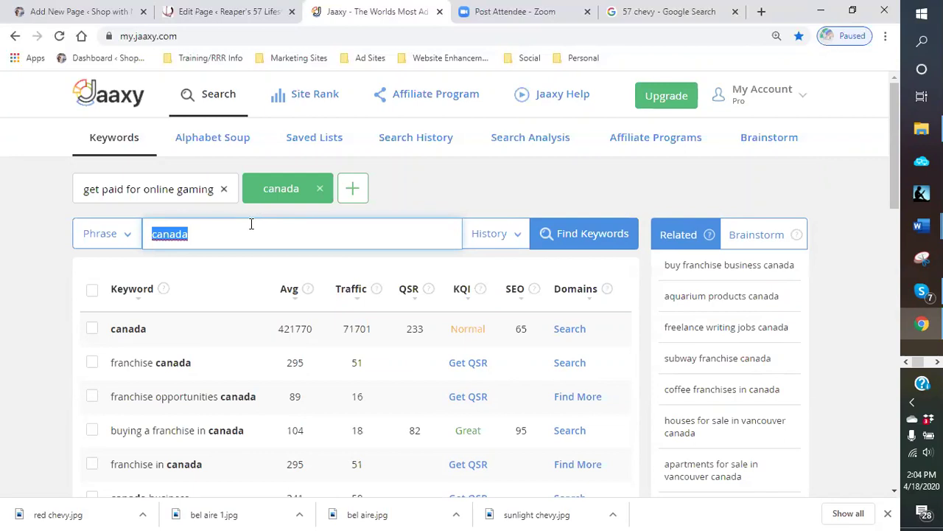
{"action": "type", "text": "wine"}
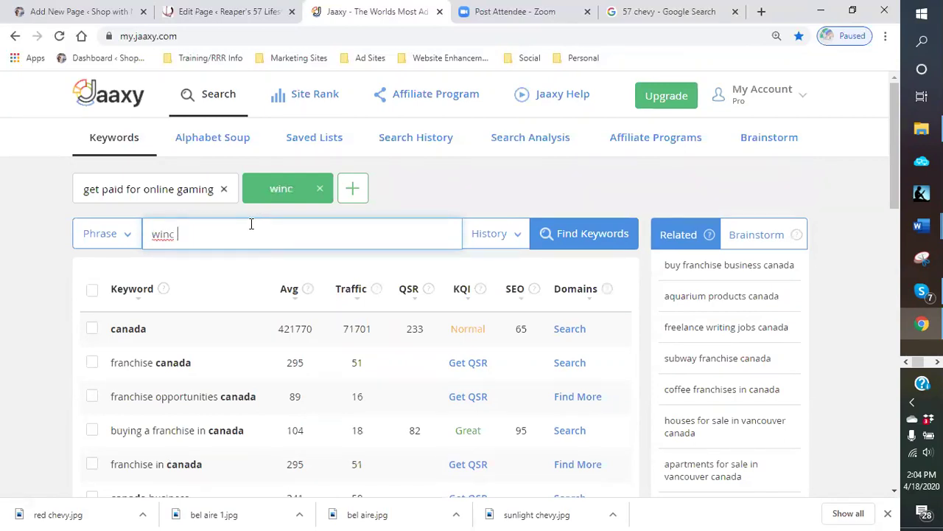
{"action": "type", "text": " club"}
{"action": "key", "text": "Return"}
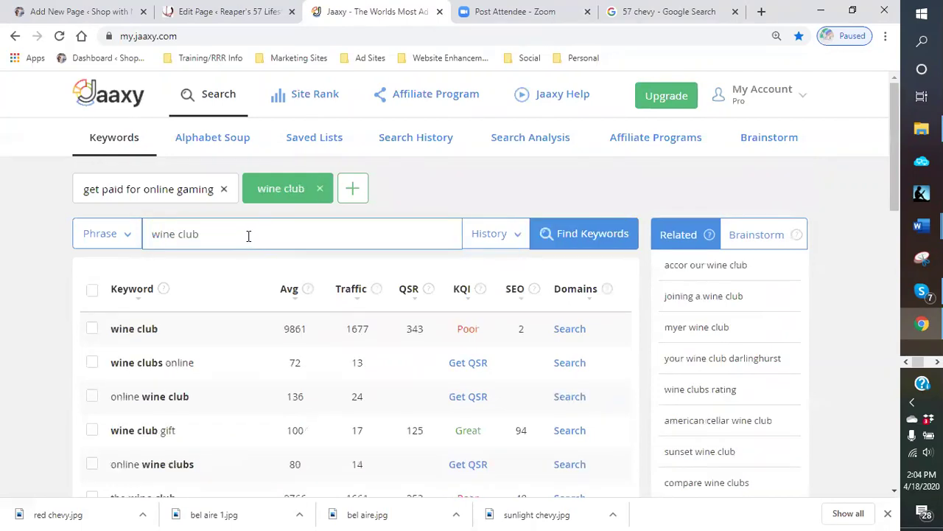
Step: Examine the "wine club" keyword list for a phrase suited to the wine page, comparing traffic and competition
{"action": "scroll", "coordinate": [249, 236], "scroll_direction": "down", "scroll_amount": 1}
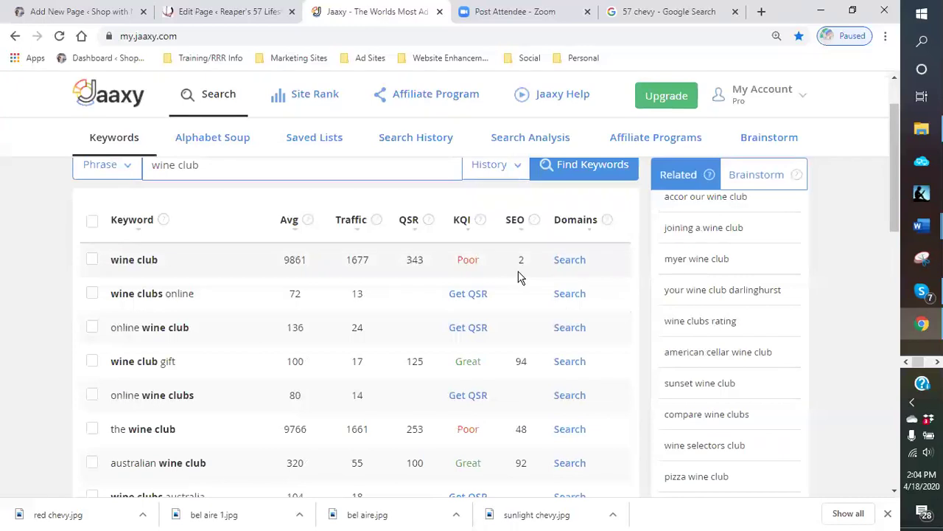
{"action": "scroll", "coordinate": [518, 278], "scroll_direction": "down", "scroll_amount": 1}
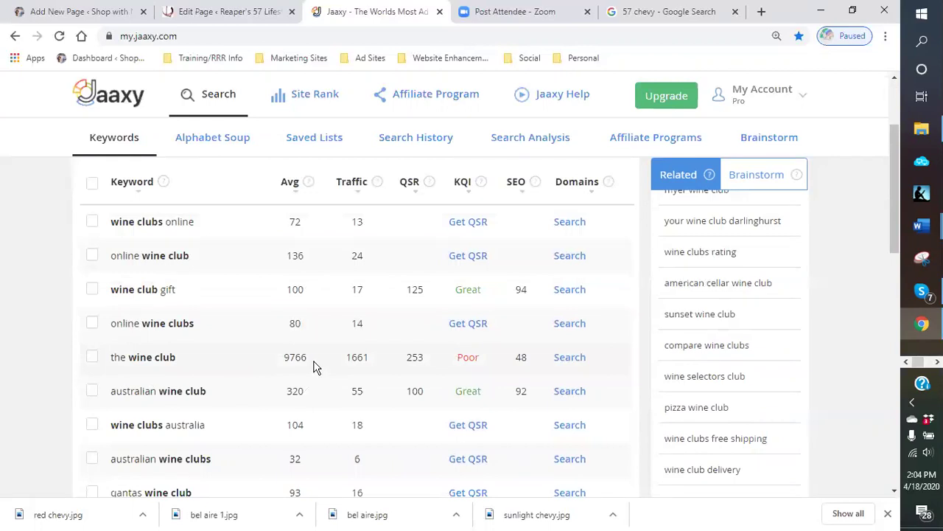
{"action": "scroll", "coordinate": [313, 367], "scroll_direction": "down", "scroll_amount": 1}
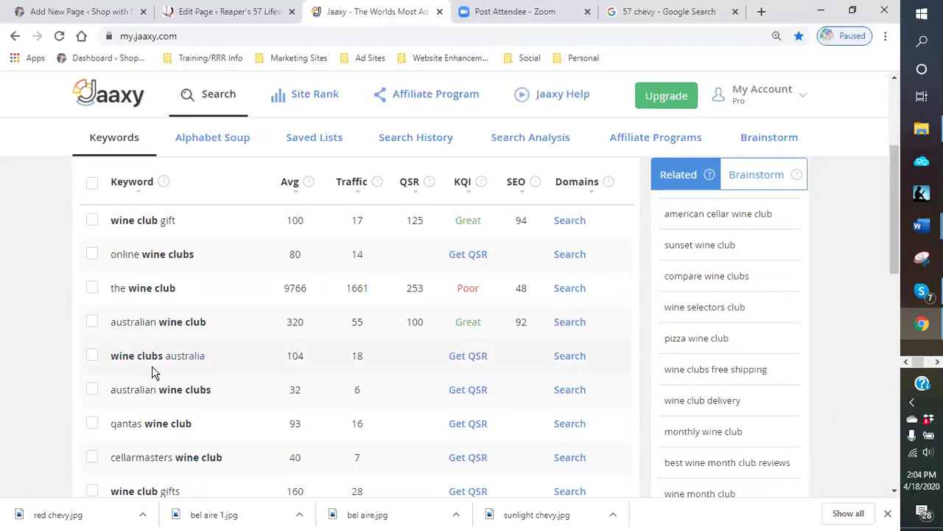
{"action": "scroll", "coordinate": [153, 373], "scroll_direction": "down", "scroll_amount": 3}
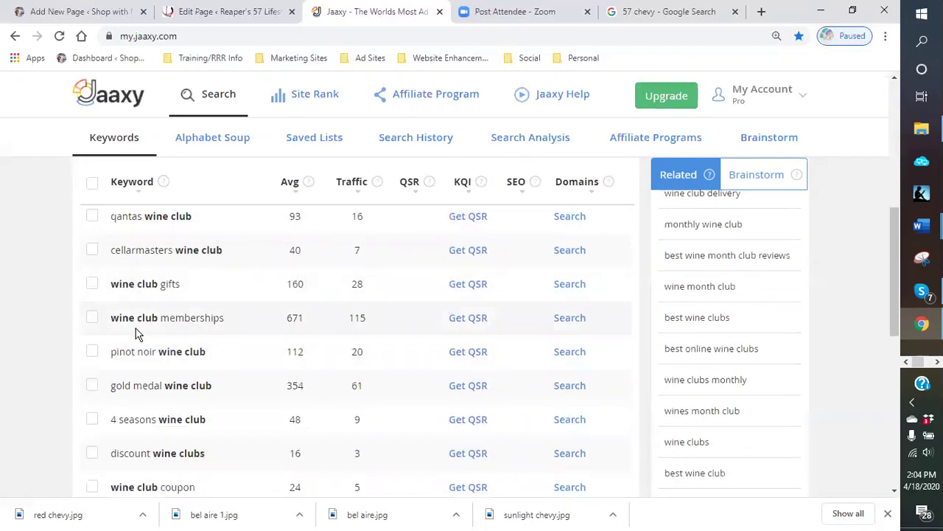
{"action": "scroll", "coordinate": [141, 333], "scroll_direction": "down", "scroll_amount": 2}
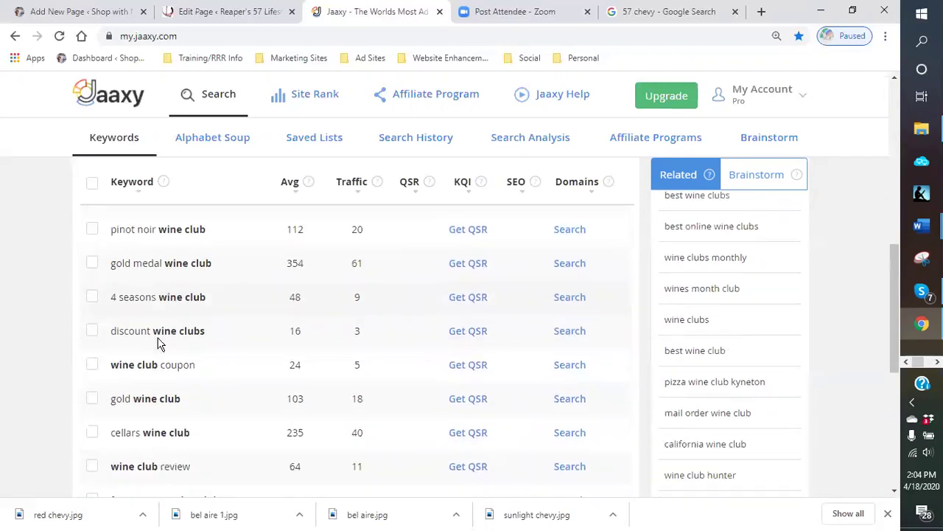
{"action": "scroll", "coordinate": [158, 342], "scroll_direction": "down", "scroll_amount": 2}
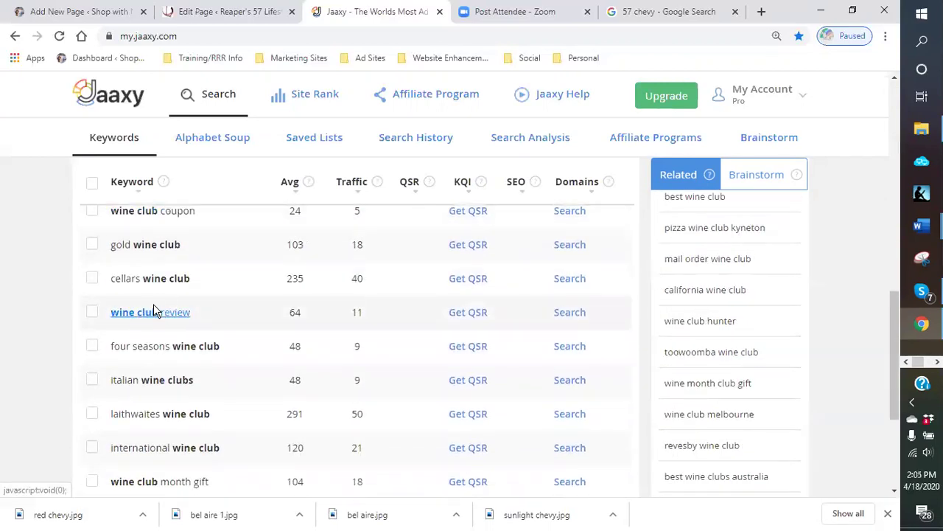
{"action": "scroll", "coordinate": [202, 322], "scroll_direction": "down", "scroll_amount": 3}
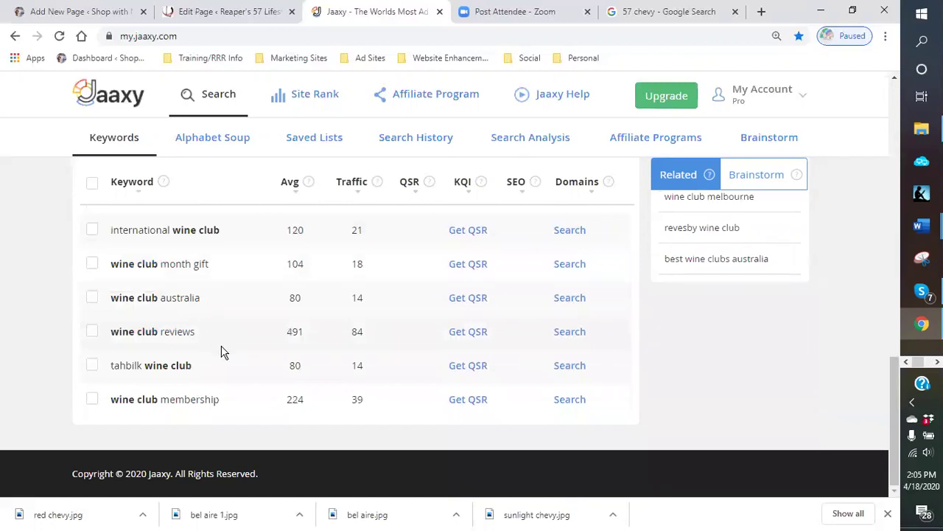
{"action": "scroll", "coordinate": [224, 352], "scroll_direction": "up", "scroll_amount": 1}
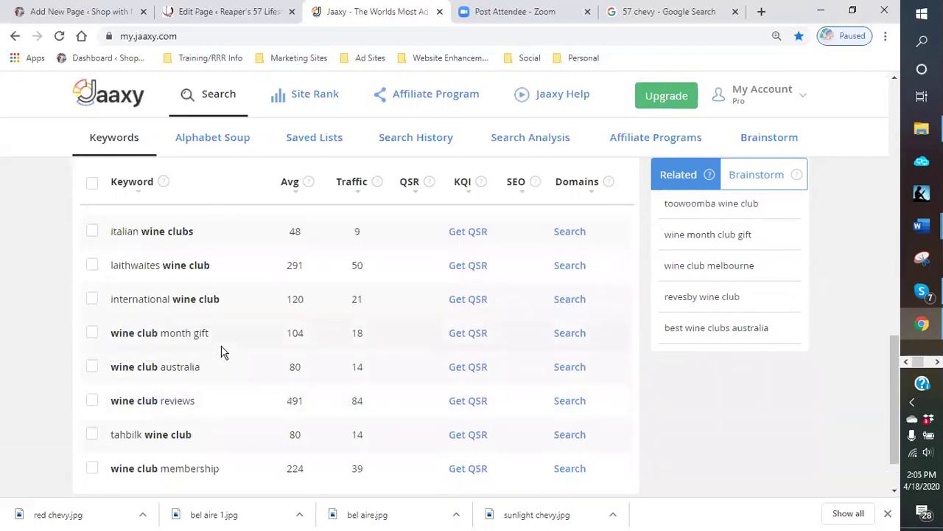
{"action": "scroll", "coordinate": [221, 324], "scroll_direction": "up", "scroll_amount": 4}
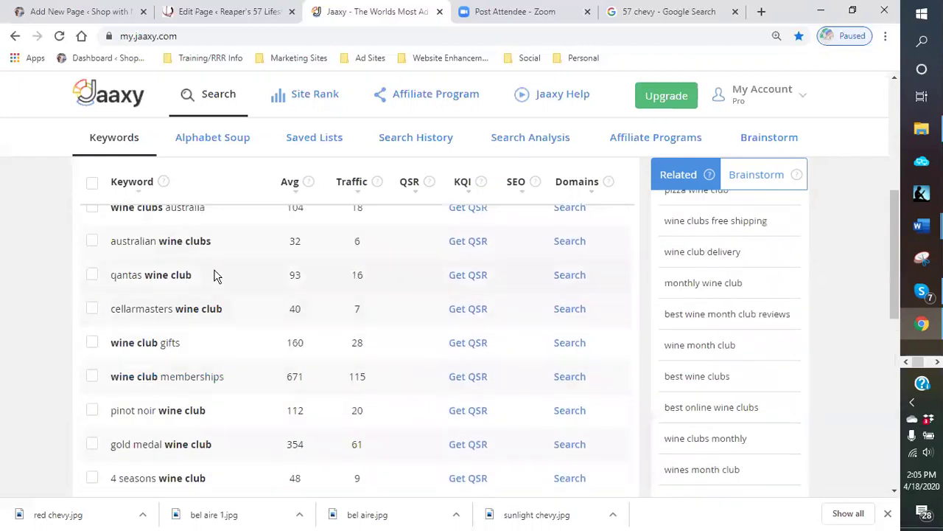
{"action": "scroll", "coordinate": [214, 274], "scroll_direction": "up", "scroll_amount": 5}
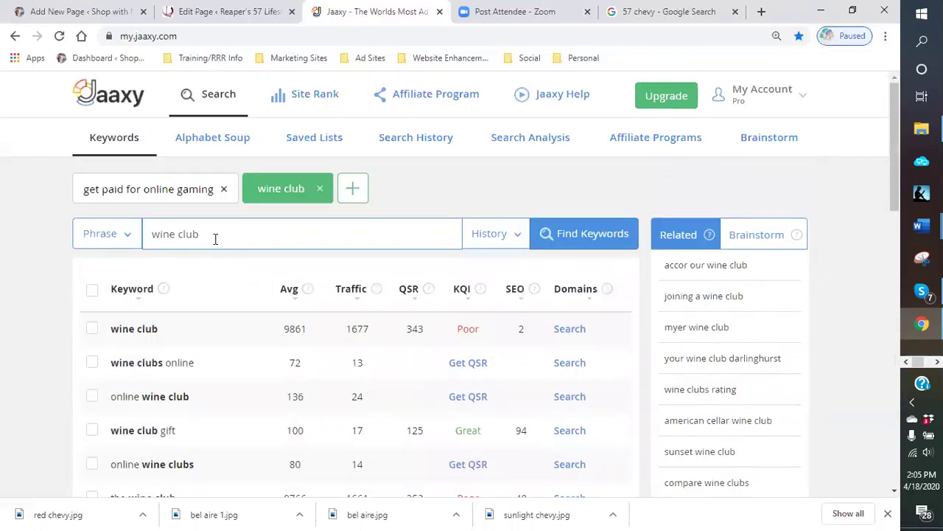
Step: Extend the keyword search phrase to "wine club in" and run the search
{"action": "left_click", "coordinate": [203, 234]}
{"action": "type", "text": "in"}
{"action": "key", "text": "Return"}
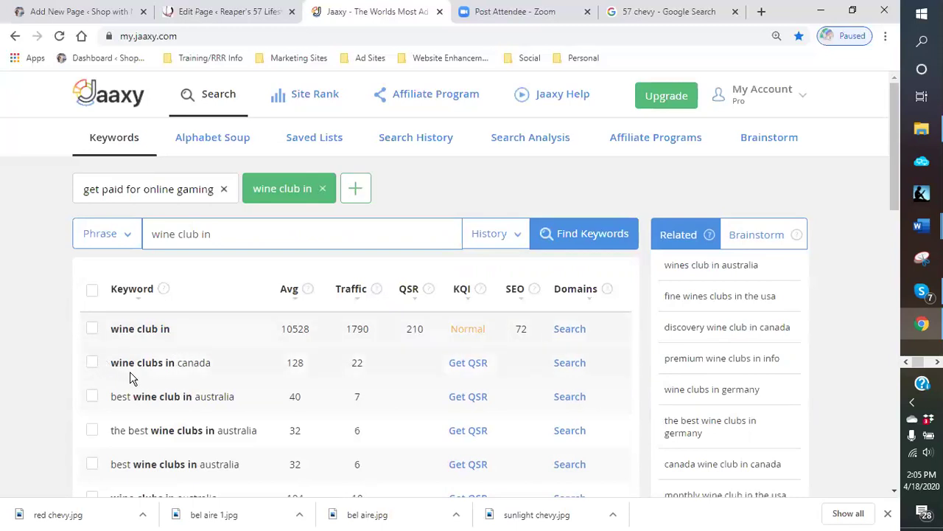
Step: Search keywords for "wine club in Canada" and retrieve the QSR for the exact "wine club in canada" phrase
{"action": "left_click", "coordinate": [229, 233]}
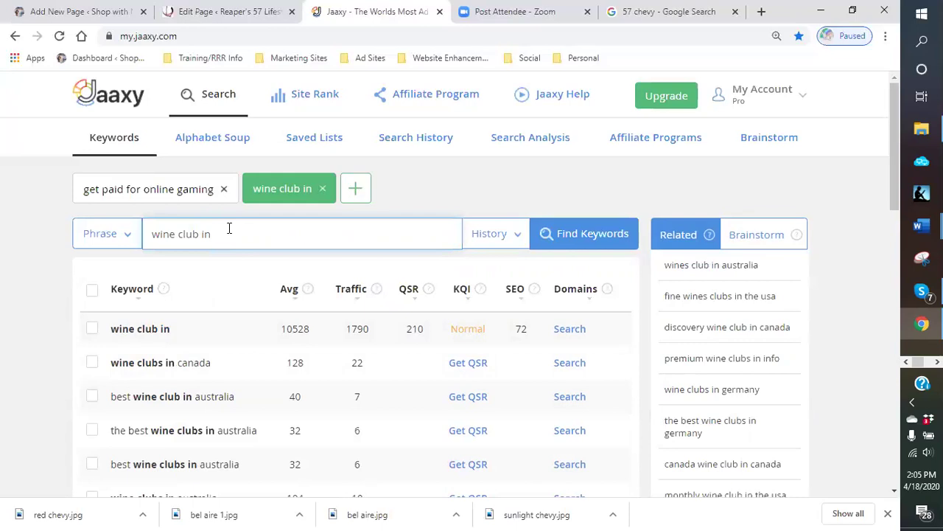
{"action": "type", "text": "Canada"}
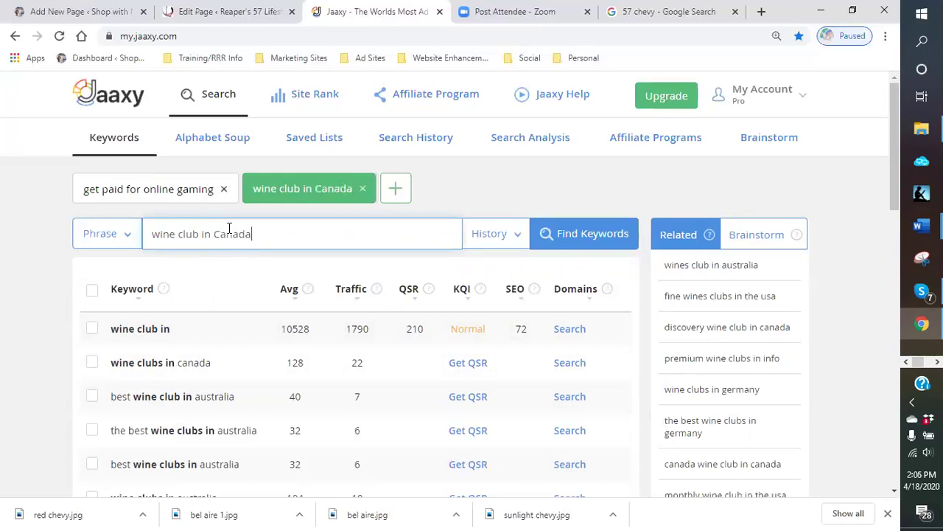
{"action": "key", "text": "Return"}
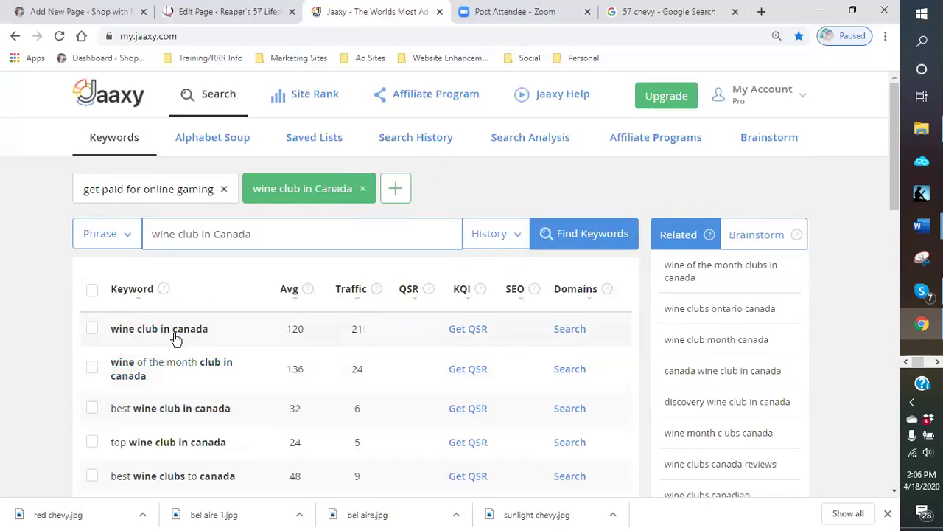
{"action": "left_click", "coordinate": [472, 331]}
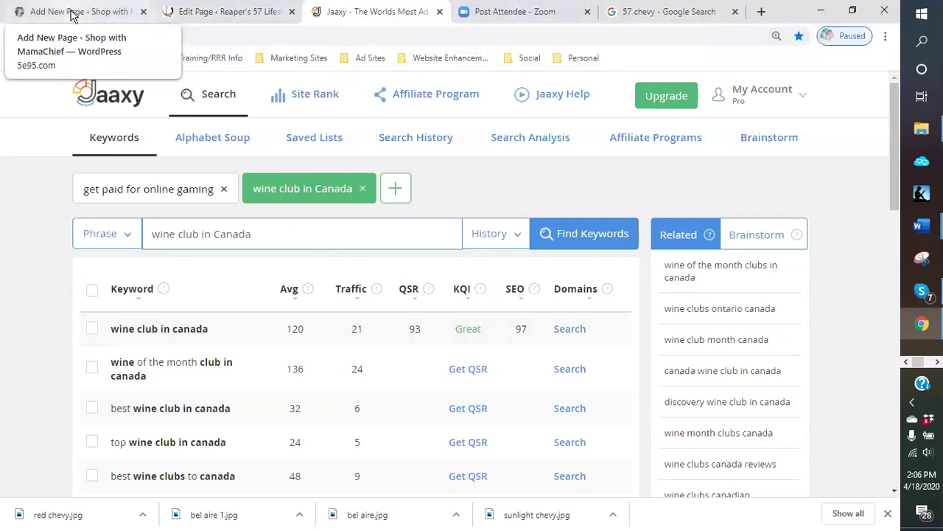
Step: Switch back to the wine page in the WordPress editor and change its Yoast focus keyphrase to lowercase "canada"
{"action": "left_click", "coordinate": [218, 12]}
{"action": "scroll", "coordinate": [403, 246], "scroll_direction": "down", "scroll_amount": 20}
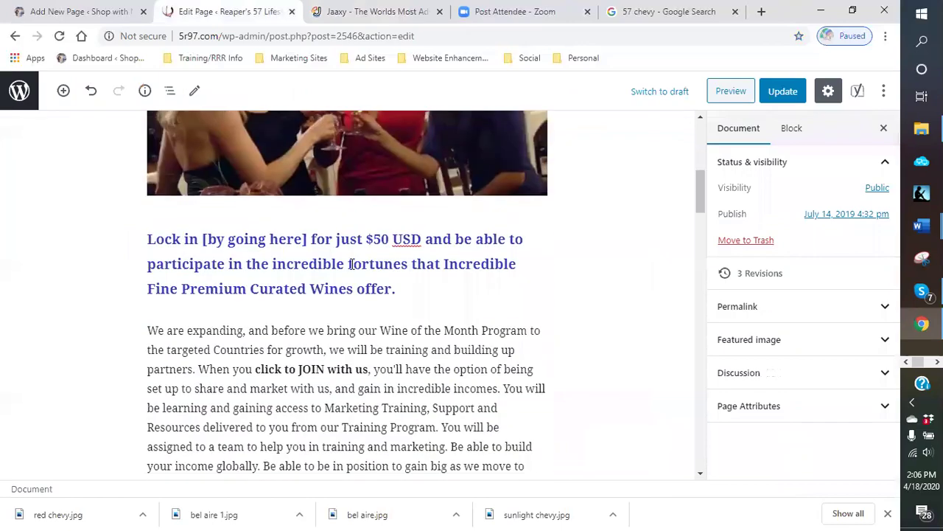
{"action": "scroll", "coordinate": [233, 274], "scroll_direction": "down", "scroll_amount": 20}
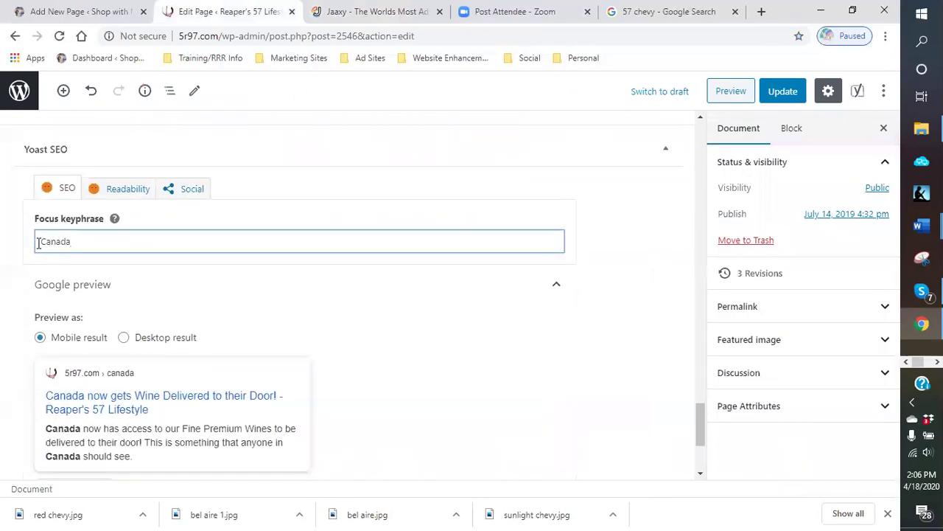
{"action": "left_click", "coordinate": [56, 241]}
{"action": "key", "text": "BackSpace"}
{"action": "type", "text": "c"}
{"action": "left_click", "coordinate": [99, 242]}
Step: Replace the whole page title with "Wine Club In Canada"
{"action": "scroll", "coordinate": [221, 216], "scroll_direction": "up", "scroll_amount": 10}
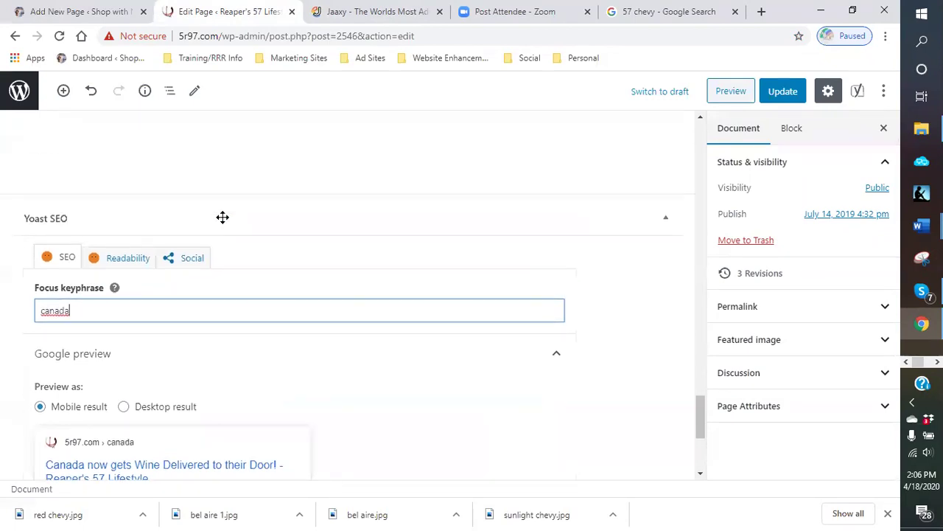
{"action": "scroll", "coordinate": [230, 213], "scroll_direction": "up", "scroll_amount": 5}
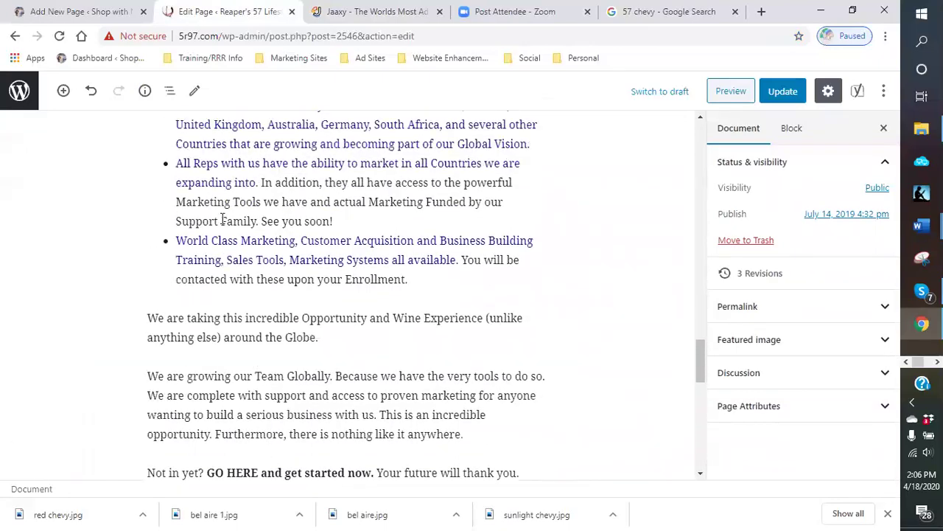
{"action": "scroll", "coordinate": [217, 220], "scroll_direction": "down", "scroll_amount": 10}
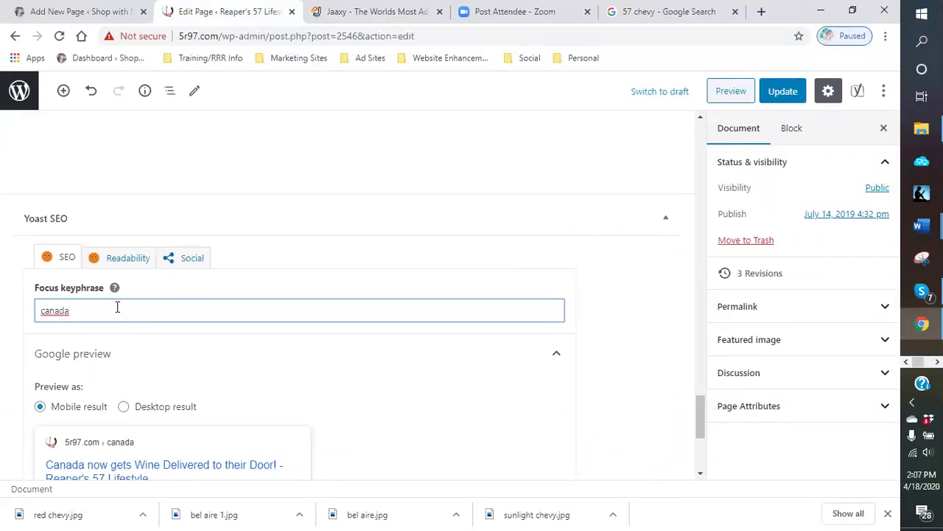
{"action": "scroll", "coordinate": [185, 307], "scroll_direction": "up", "scroll_amount": 8}
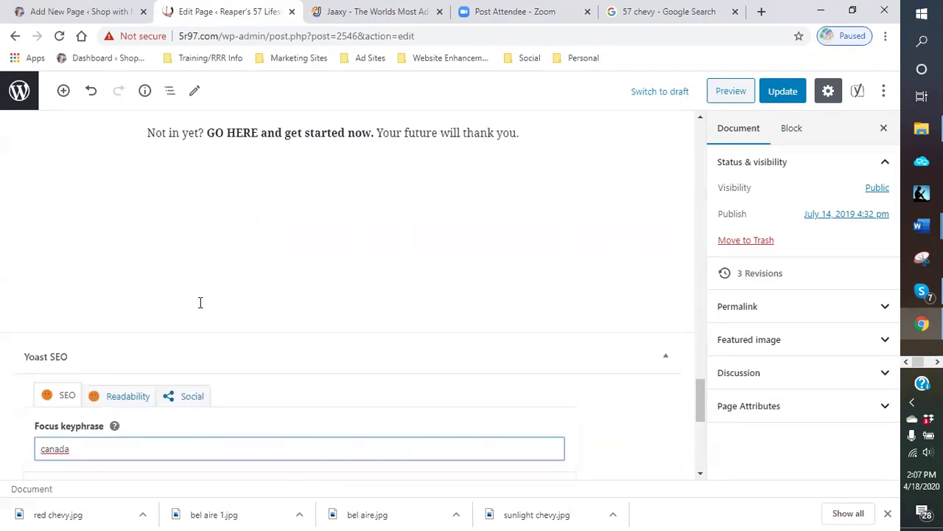
{"action": "scroll", "coordinate": [255, 275], "scroll_direction": "up", "scroll_amount": 15}
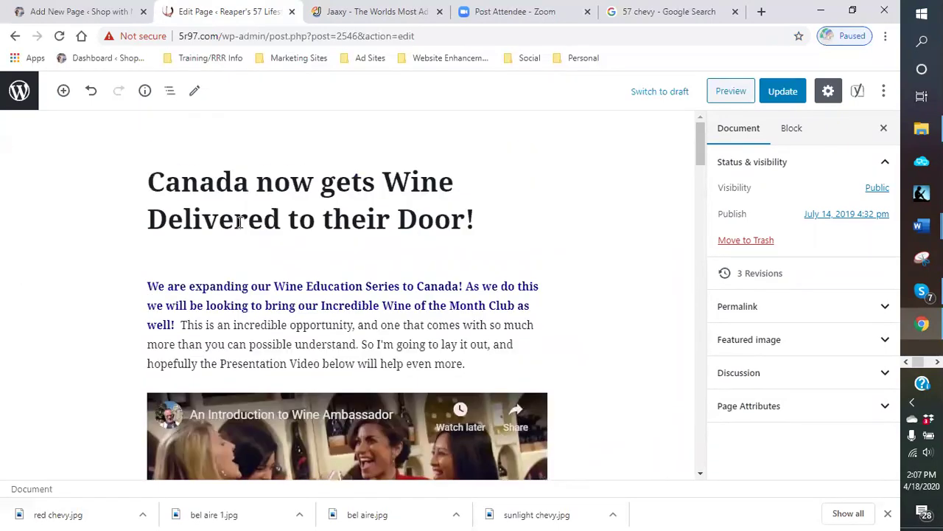
{"action": "left_click", "coordinate": [507, 206]}
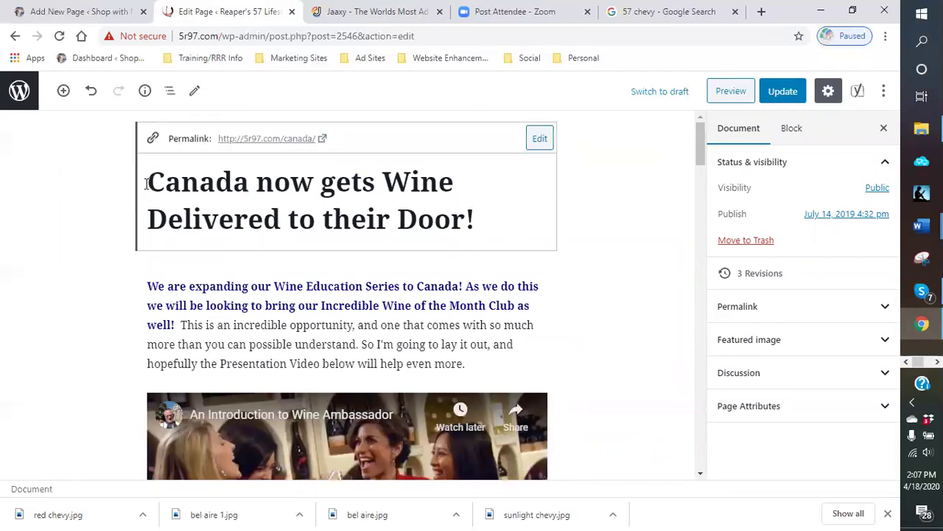
{"action": "left_click_drag", "start_coordinate": [147, 182], "coordinate": [471, 214]}
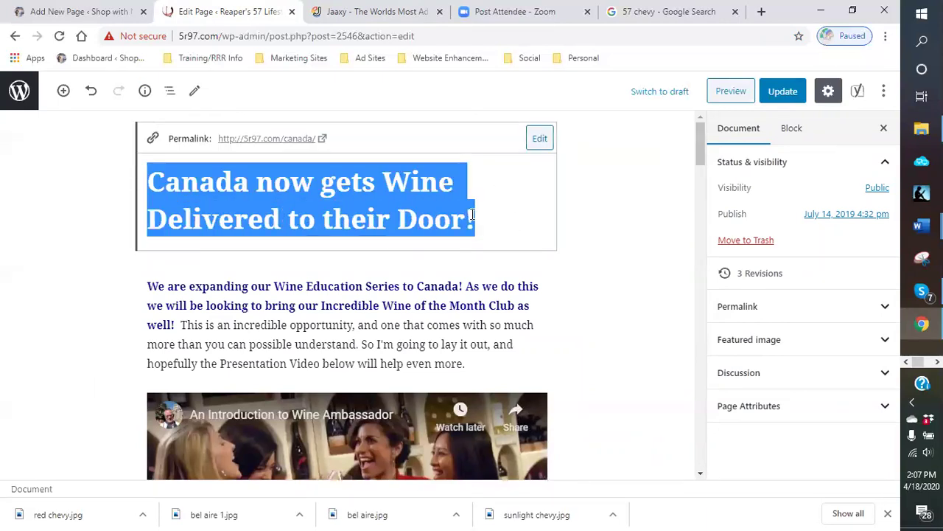
{"action": "key", "text": "BackSpace"}
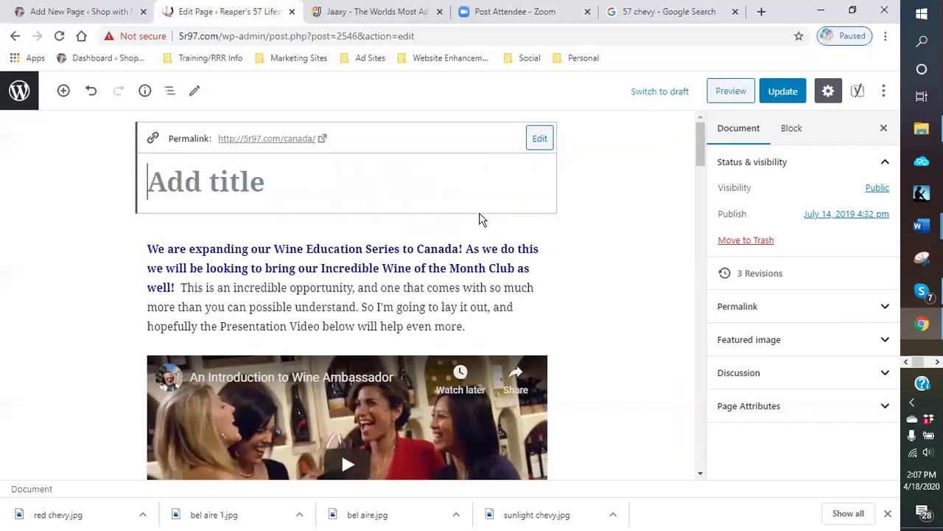
{"action": "type", "text": "Wi"}
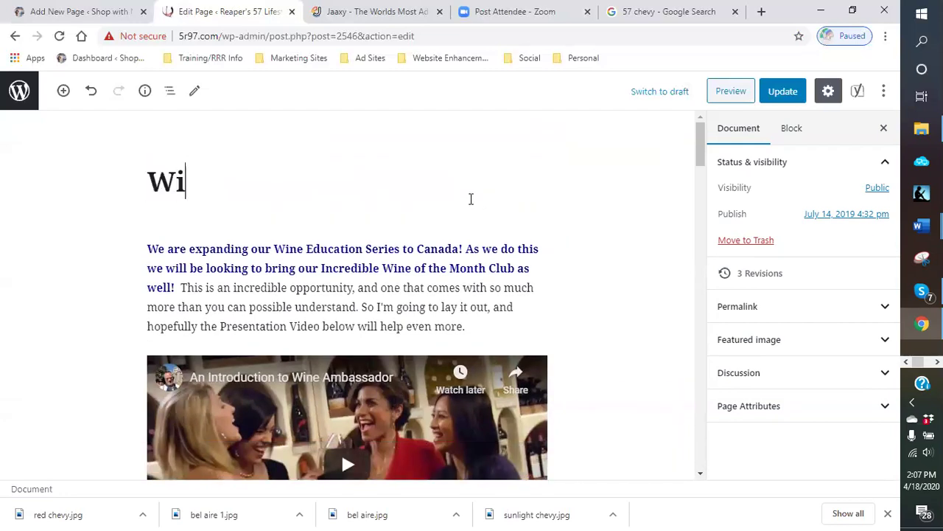
{"action": "type", "text": "ne Club In "}
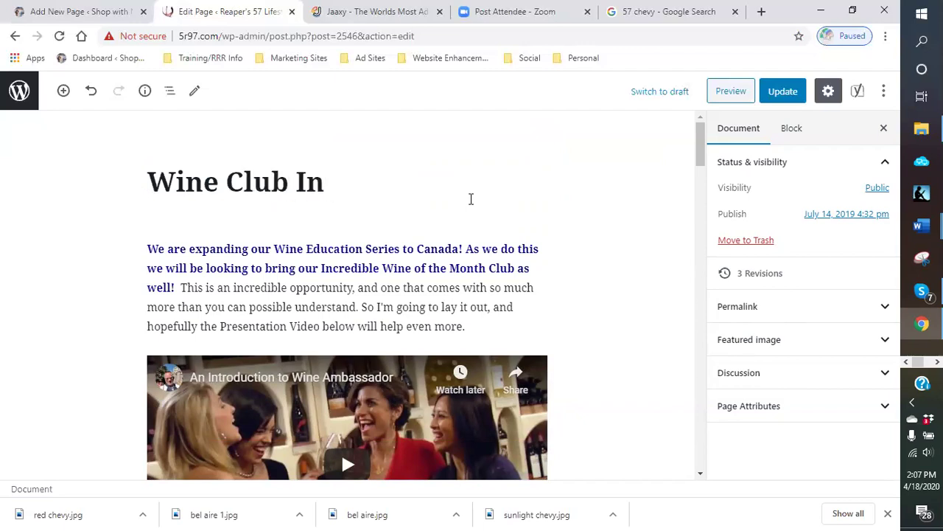
{"action": "type", "text": "Canada"}
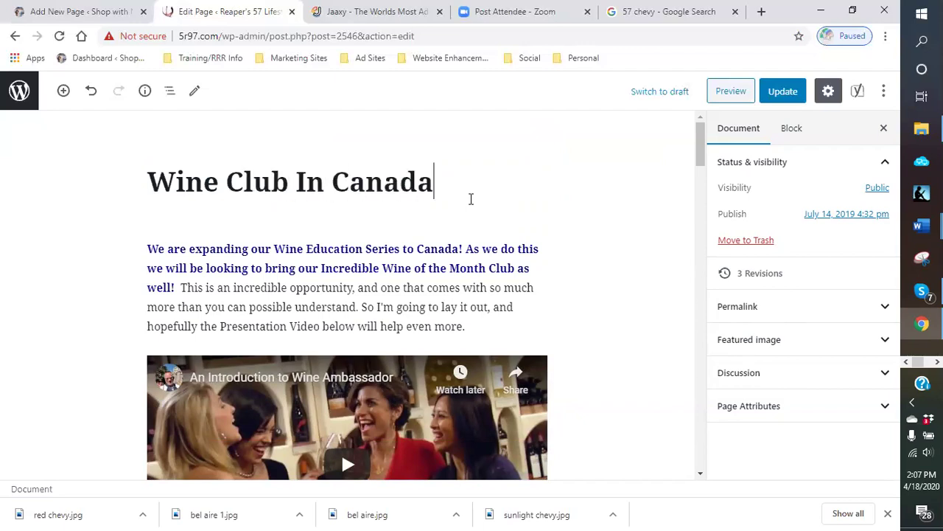
Step: Extend the page title with "Delivers To You" after the word Canada
{"action": "type", "text": " - d"}
{"action": "key", "text": "BackSpace"}
{"action": "type", "text": "Delivers "}
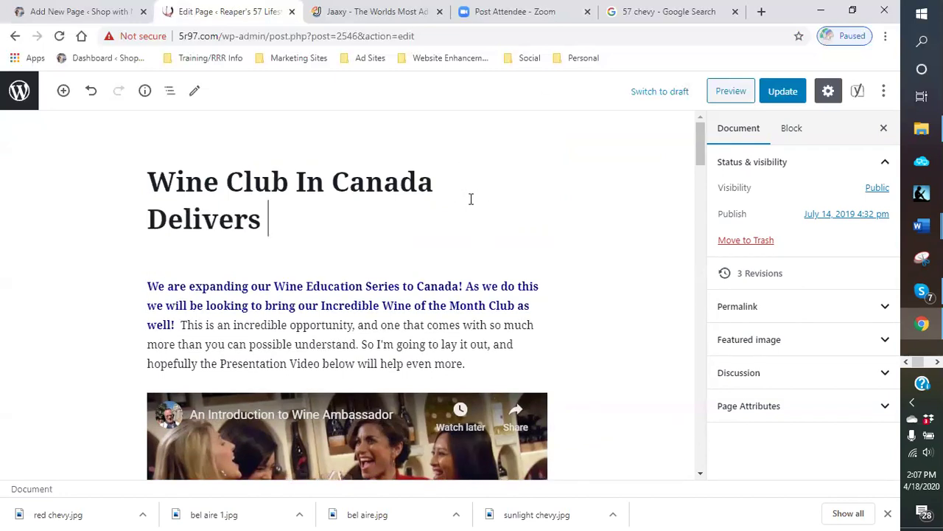
{"action": "type", "text": "to"}
{"action": "key", "text": "BackSpace"}
{"action": "key", "text": "BackSpace"}
{"action": "key", "text": "BackSpace"}
{"action": "type", "text": "To You"}
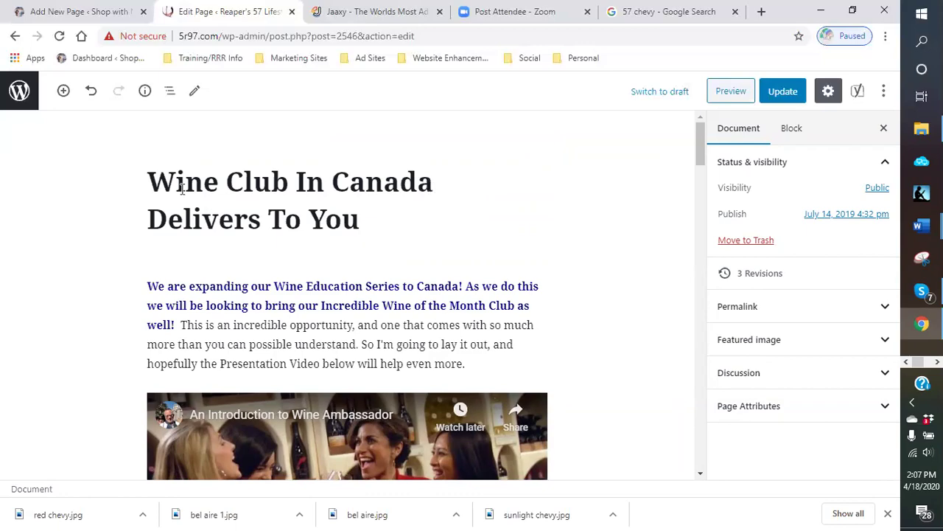
Step: Update the published page to save the new title and focus keyphrase
{"action": "scroll", "coordinate": [415, 217], "scroll_direction": "down", "scroll_amount": 10}
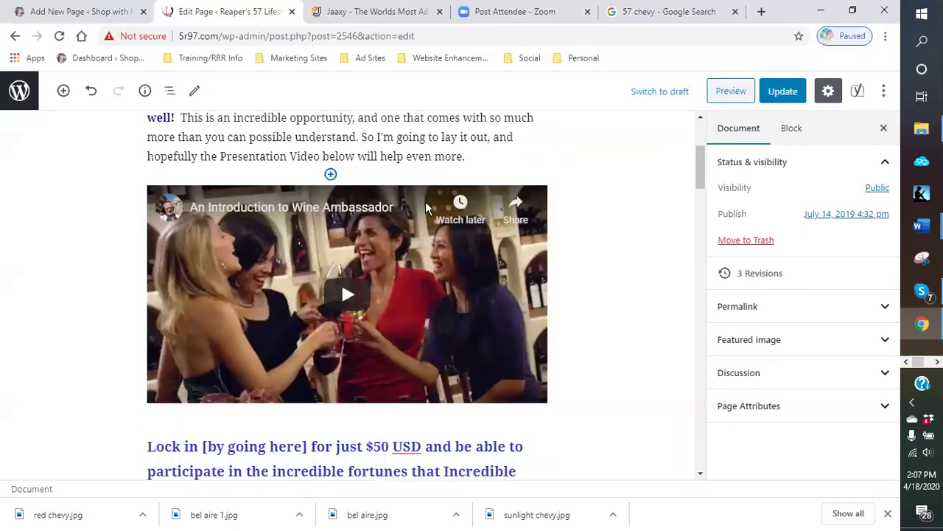
{"action": "scroll", "coordinate": [537, 238], "scroll_direction": "down", "scroll_amount": 15}
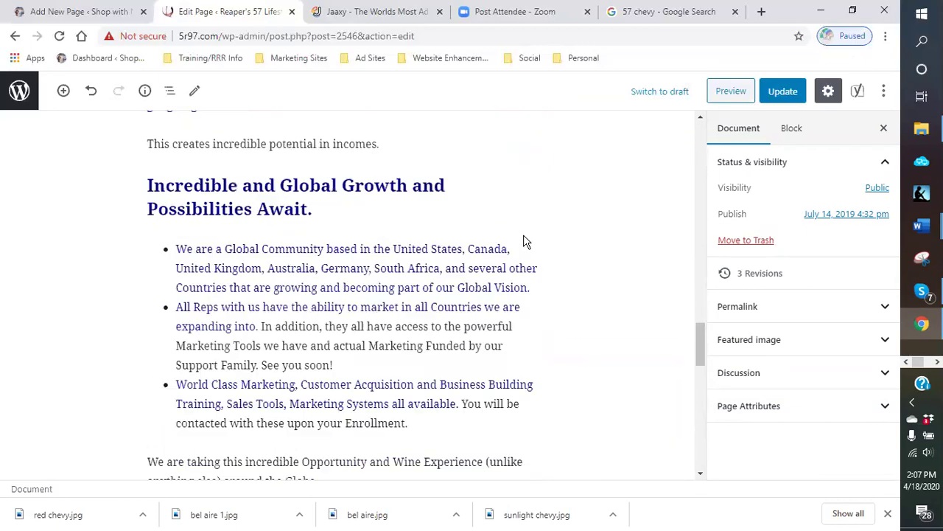
{"action": "scroll", "coordinate": [322, 215], "scroll_direction": "down", "scroll_amount": 2}
{"action": "scroll", "coordinate": [316, 224], "scroll_direction": "up", "scroll_amount": 4}
{"action": "left_click", "coordinate": [782, 91]}
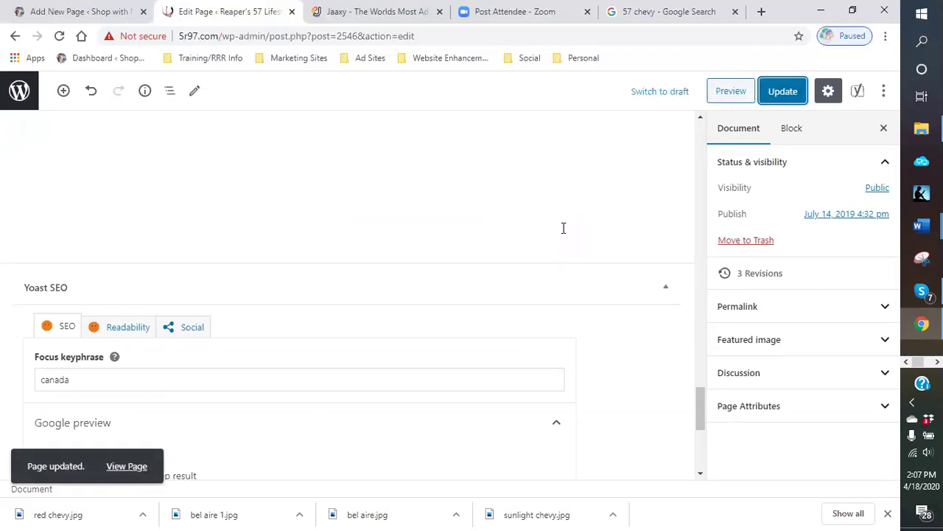
Step: Open the Yoast snippet editor and review the Google preview, SEO title, slug and meta description
{"action": "scroll", "coordinate": [555, 228], "scroll_direction": "down", "scroll_amount": 5}
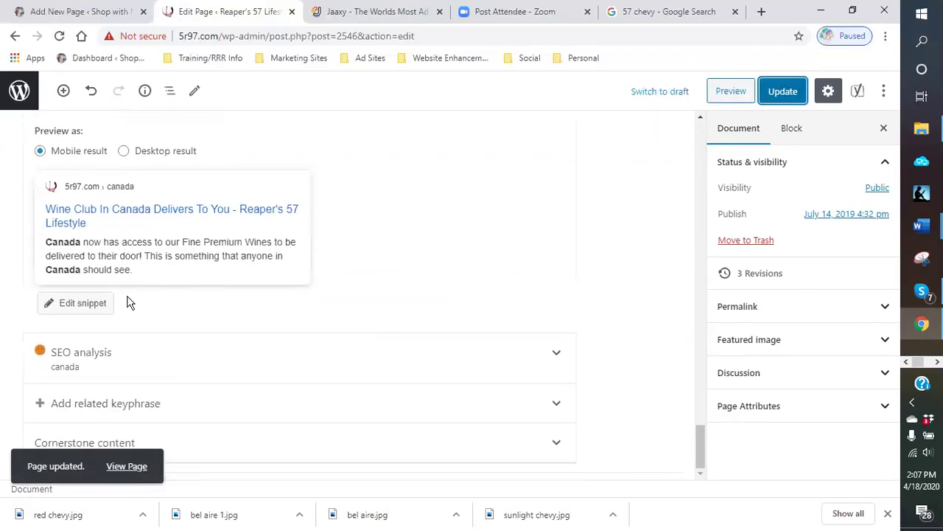
{"action": "left_click", "coordinate": [73, 310]}
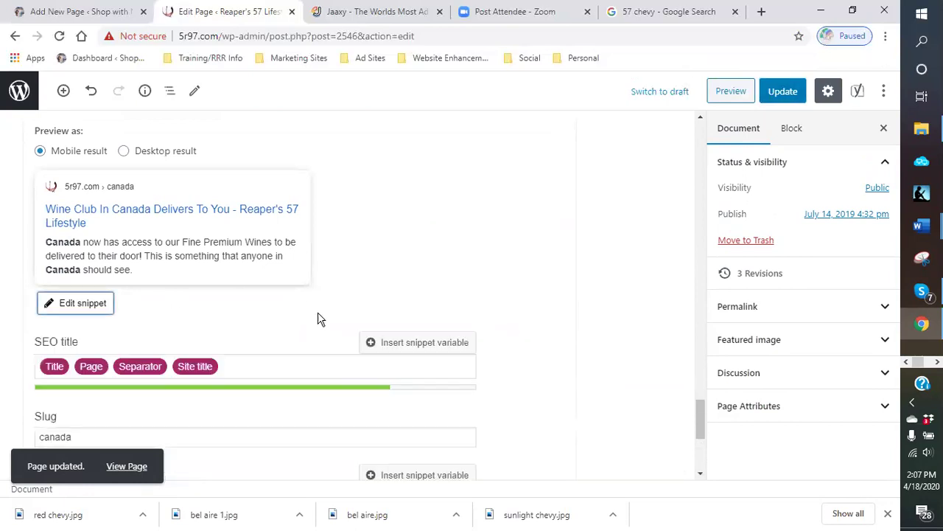
{"action": "scroll", "coordinate": [309, 317], "scroll_direction": "down", "scroll_amount": 2}
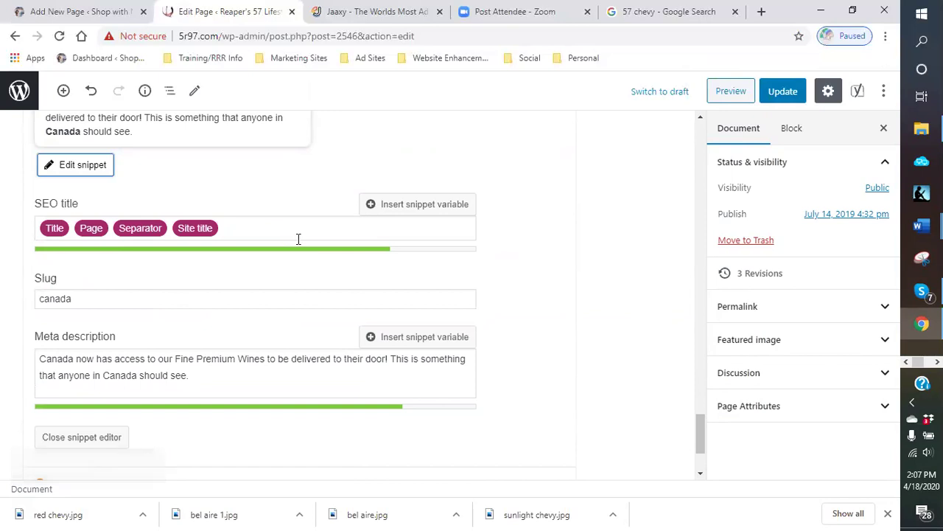
{"action": "scroll", "coordinate": [137, 300], "scroll_direction": "down", "scroll_amount": 1}
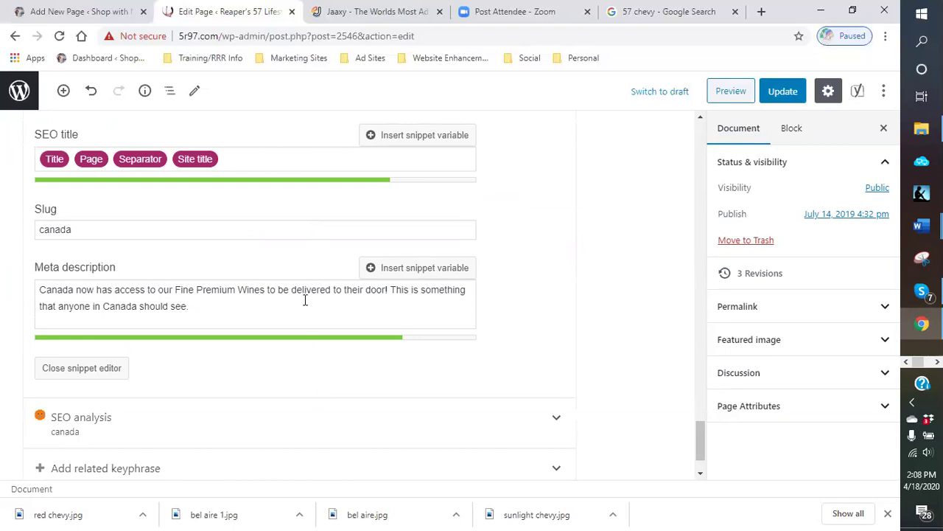
{"action": "scroll", "coordinate": [306, 305], "scroll_direction": "down", "scroll_amount": 1}
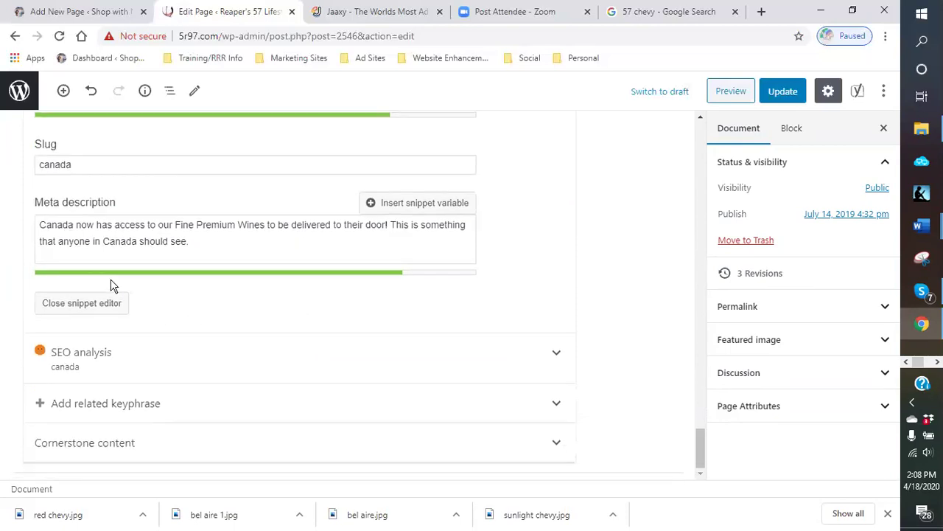
{"action": "scroll", "coordinate": [65, 236], "scroll_direction": "up", "scroll_amount": 1}
{"action": "scroll", "coordinate": [68, 229], "scroll_direction": "up", "scroll_amount": 2}
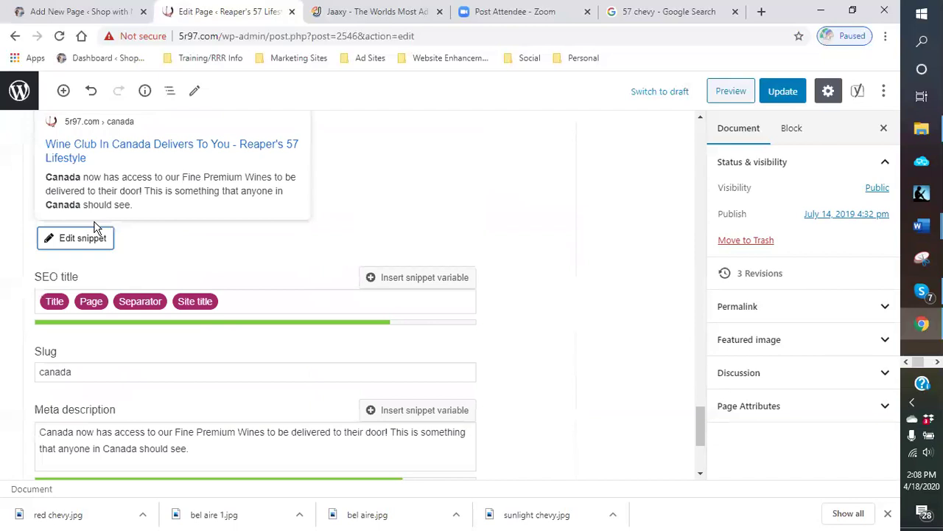
{"action": "scroll", "coordinate": [93, 235], "scroll_direction": "up", "scroll_amount": 3}
{"action": "scroll", "coordinate": [115, 231], "scroll_direction": "down", "scroll_amount": 6}
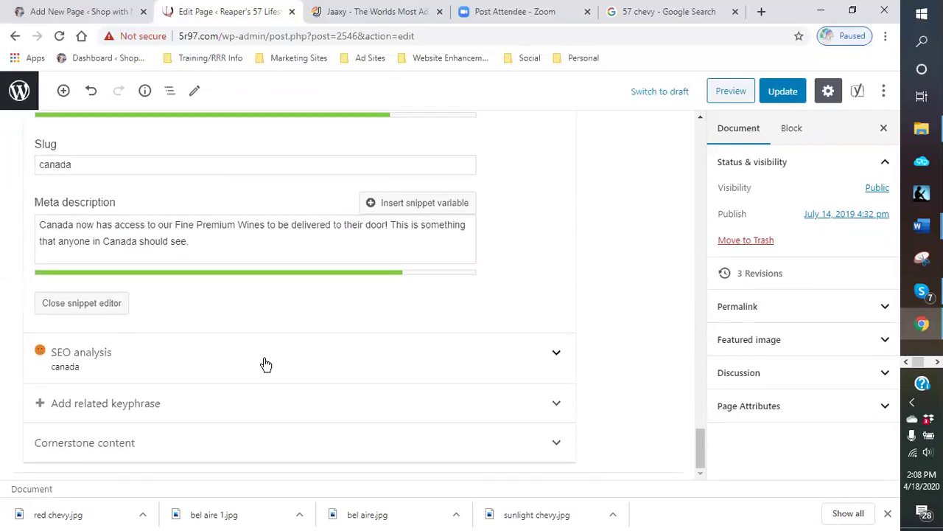
Step: Expand the SEO analysis for the keyphrase and examine its listed problems and improvements
{"action": "left_click", "coordinate": [310, 367]}
{"action": "scroll", "coordinate": [276, 358], "scroll_direction": "down", "scroll_amount": 3}
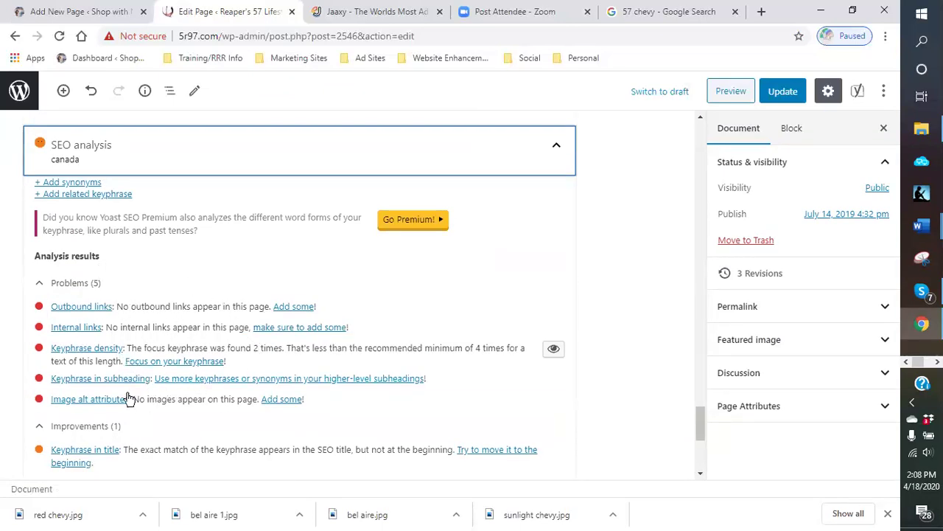
{"action": "scroll", "coordinate": [118, 395], "scroll_direction": "down", "scroll_amount": 1}
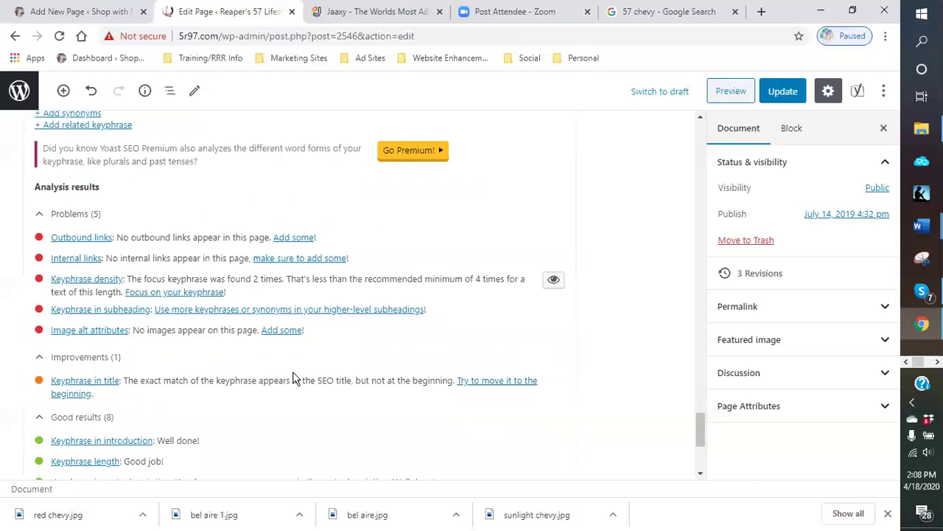
{"action": "scroll", "coordinate": [152, 406], "scroll_direction": "up", "scroll_amount": 1}
Step: Insert the word "Canada" at the very start of the opening paragraph, before "We are expanding"
{"action": "scroll", "coordinate": [240, 331], "scroll_direction": "up", "scroll_amount": 8}
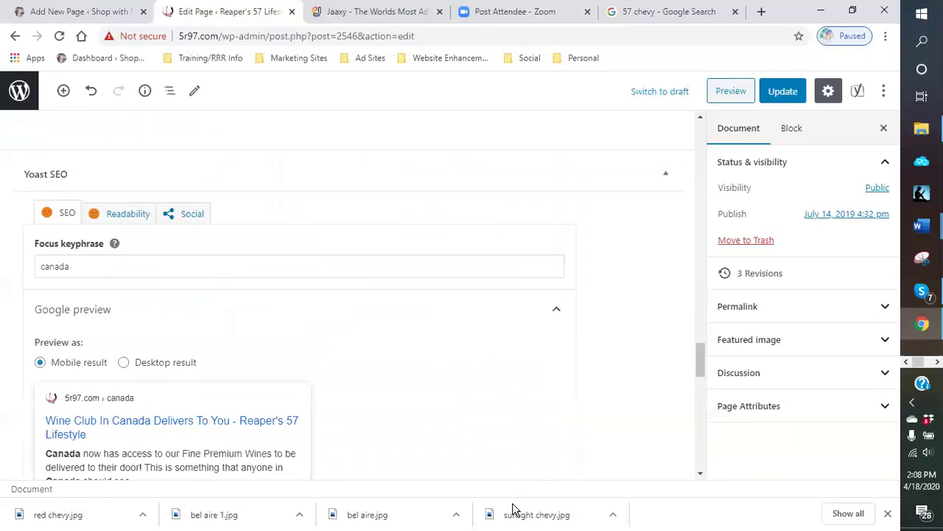
{"action": "scroll", "coordinate": [239, 362], "scroll_direction": "up", "scroll_amount": 15}
{"action": "scroll", "coordinate": [245, 347], "scroll_direction": "up", "scroll_amount": 10}
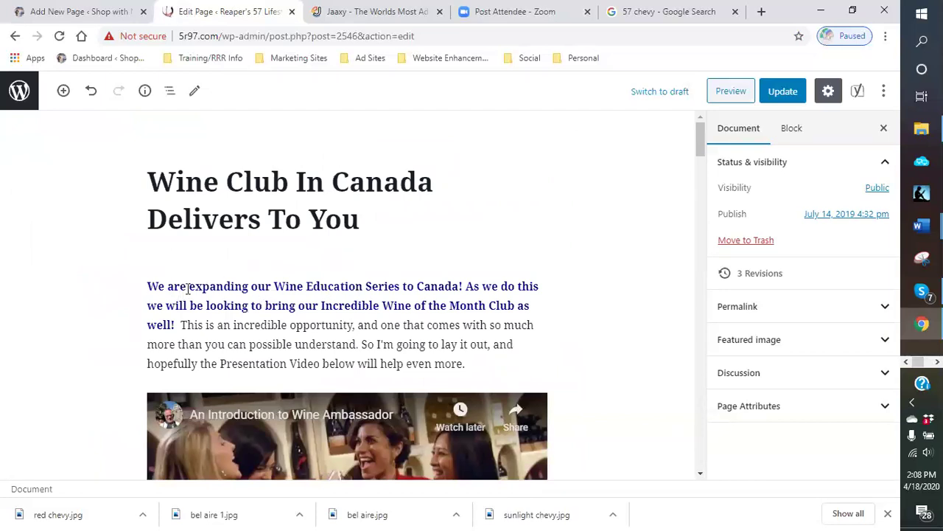
{"action": "left_click", "coordinate": [150, 286]}
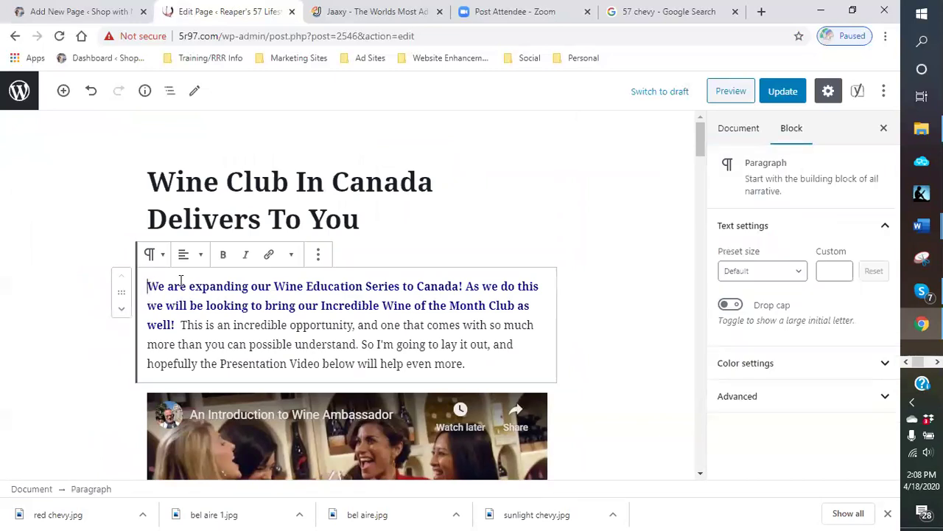
{"action": "left_click", "coordinate": [181, 281]}
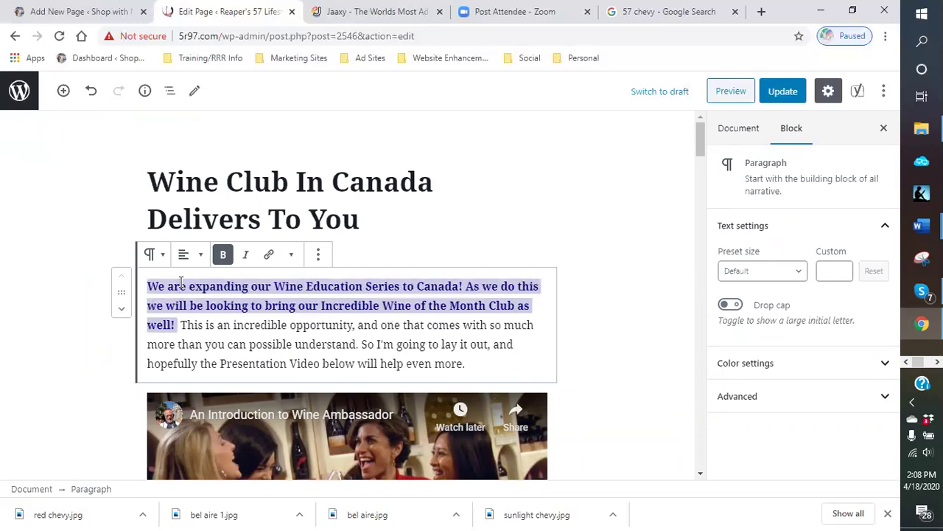
{"action": "left_click", "coordinate": [147, 286]}
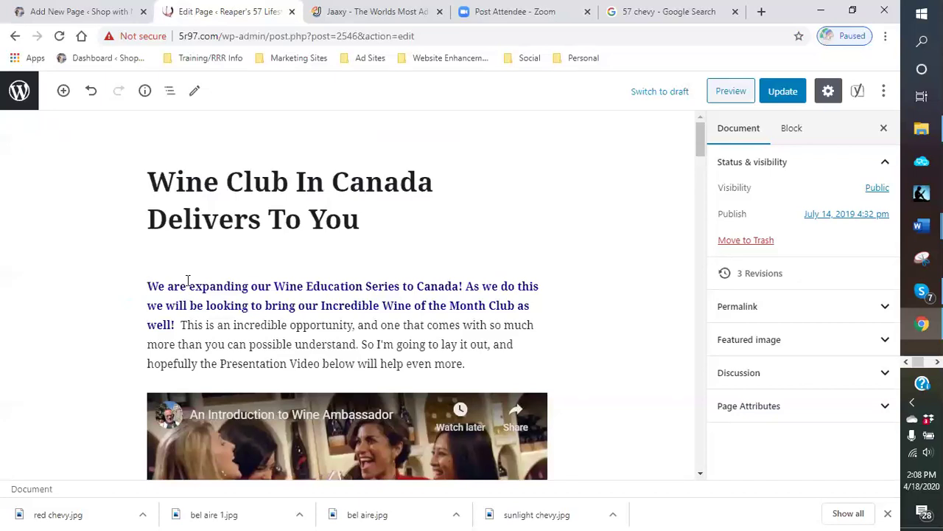
{"action": "left_click", "coordinate": [149, 283]}
{"action": "type", "text": "Canda"}
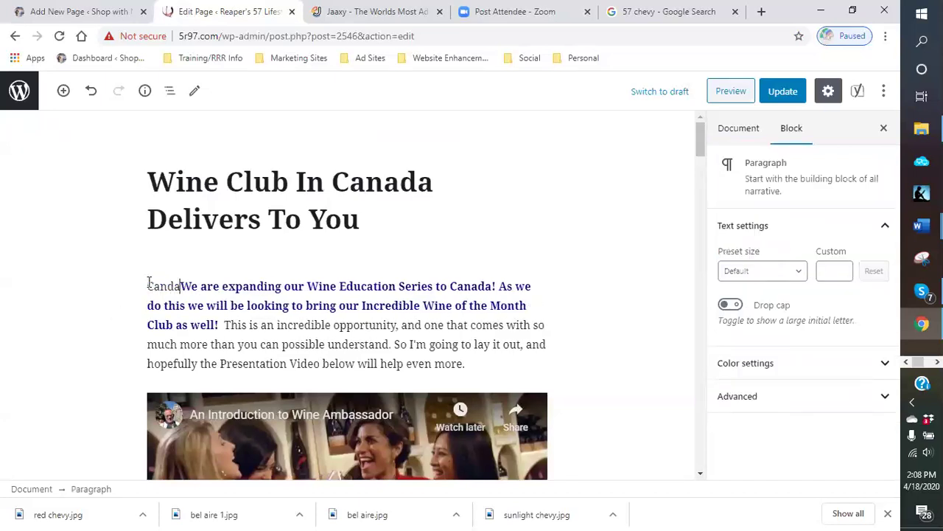
{"action": "key", "text": "BackSpace"}
{"action": "key", "text": "BackSpace"}
{"action": "type", "text": "ada"}
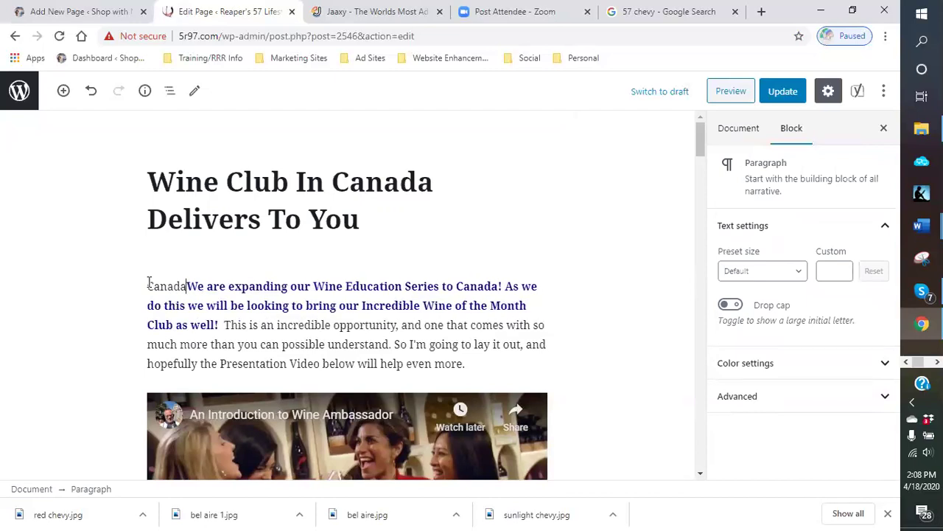
Step: Follow the paragraph's opening word "Canada" with a comma and a space
{"action": "type", "text": " you"}
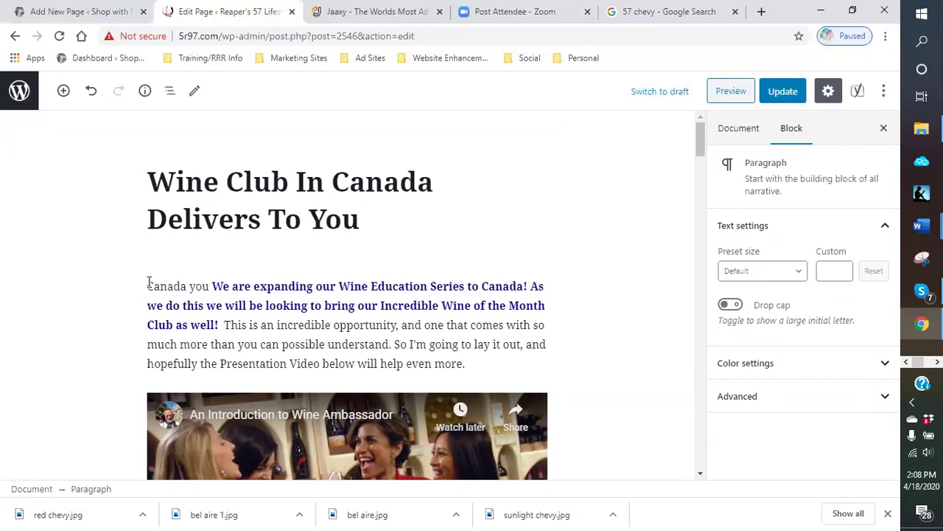
{"action": "key", "text": "BackSpace"}
{"action": "key", "text": "BackSpace"}
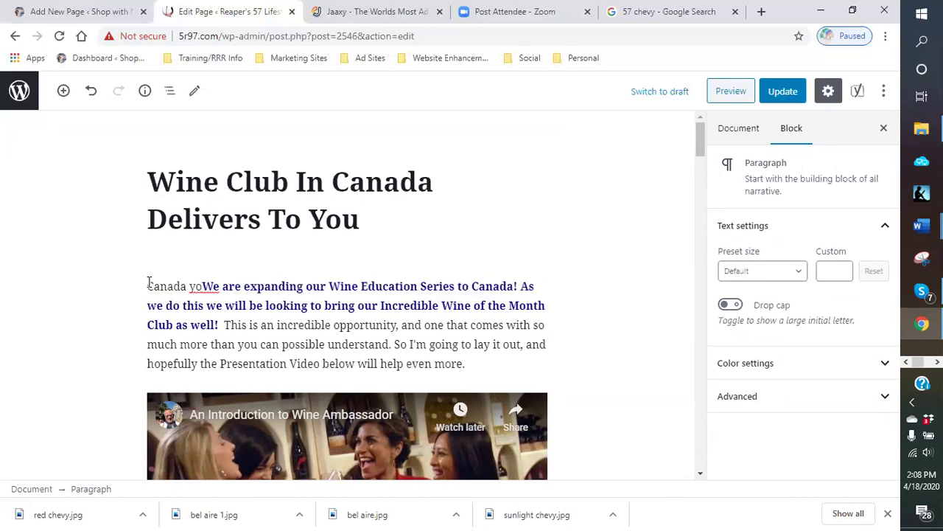
{"action": "key", "text": "BackSpace"}
{"action": "key", "text": "BackSpace"}
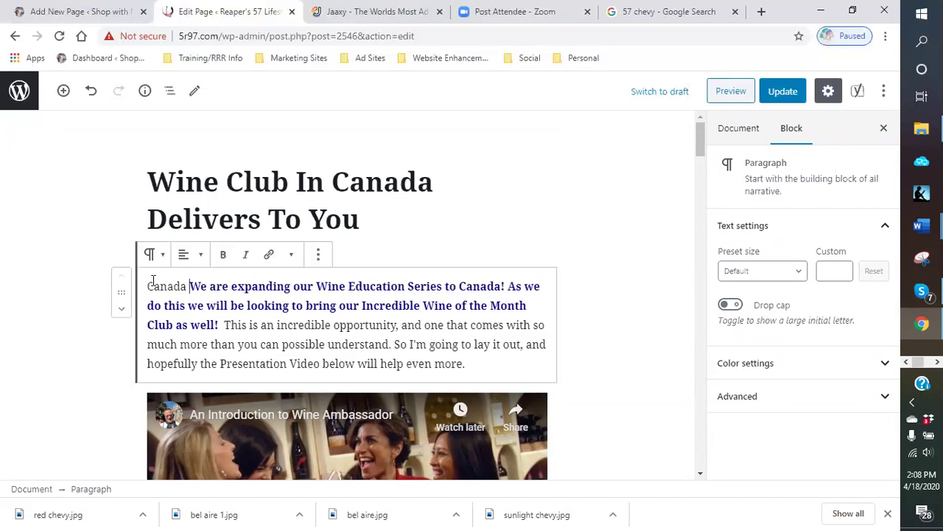
{"action": "key", "text": "BackSpace"}
{"action": "type", "text": "."}
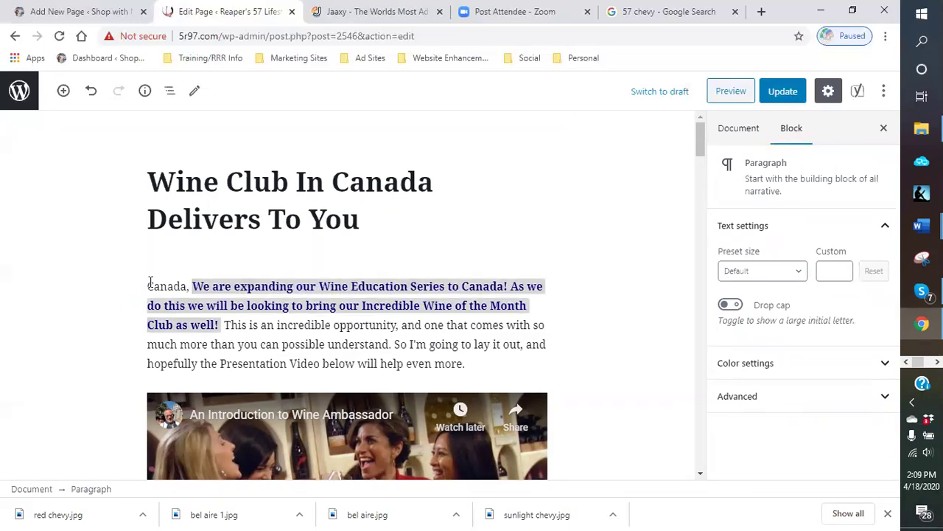
Step: Change the capitalized "We" after "Canada," in the opening paragraph to lowercase "we"
{"action": "left_click", "coordinate": [195, 269]}
{"action": "left_click", "coordinate": [203, 285]}
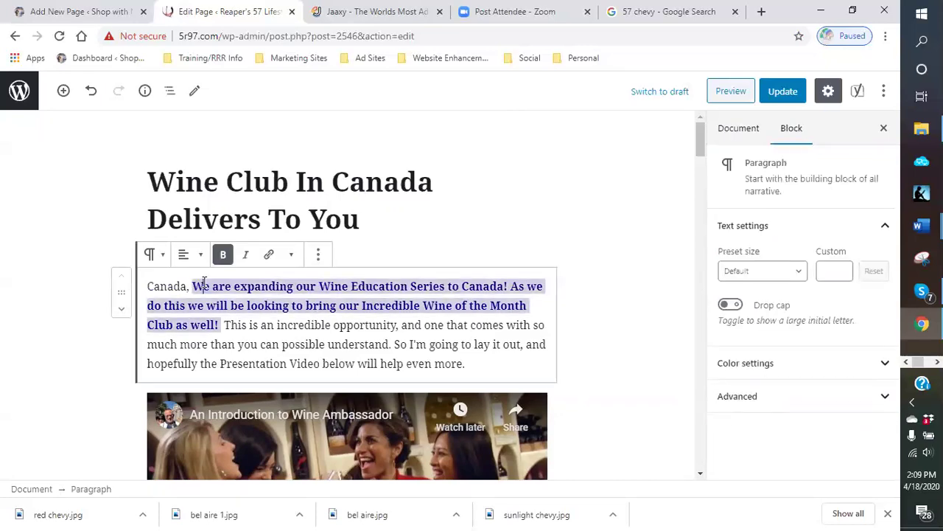
{"action": "key", "text": "BackSpace"}
{"action": "type", "text": "w"}
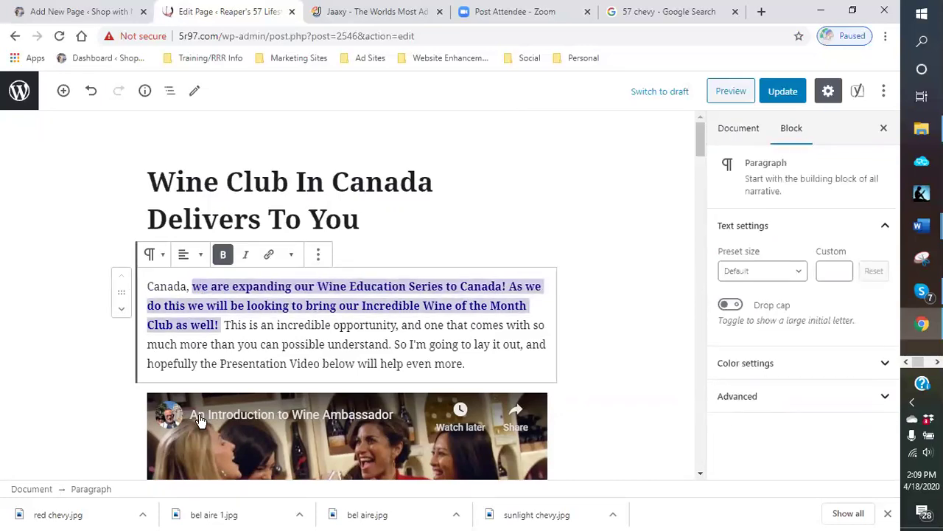
{"action": "left_click", "coordinate": [263, 324]}
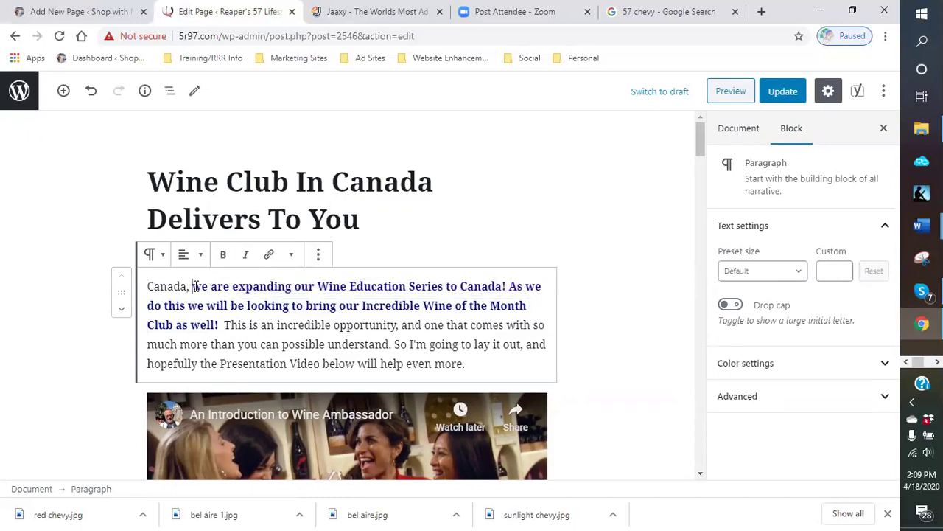
{"action": "left_click", "coordinate": [379, 258]}
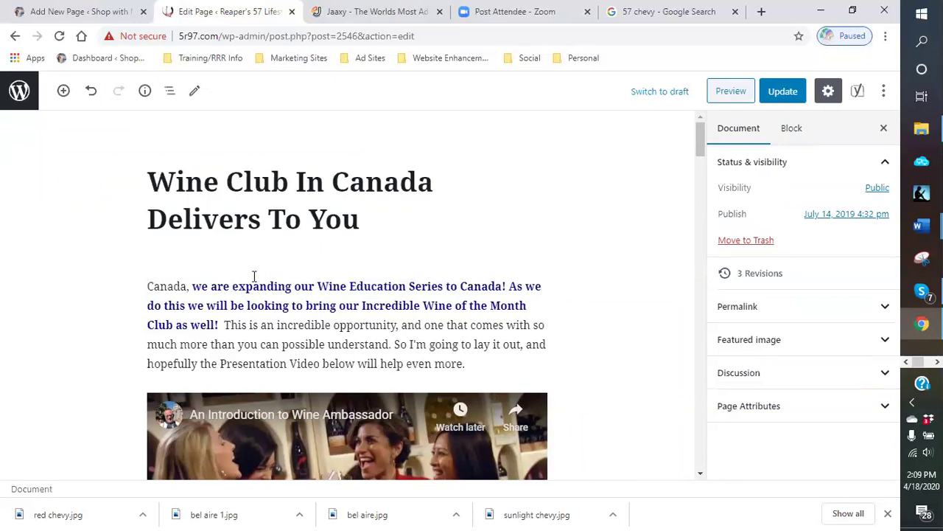
Step: Add an empty Paragraph block between the opening paragraph and the Wine Ambassador video
{"action": "left_click", "coordinate": [302, 285]}
{"action": "left_click", "coordinate": [345, 271]}
{"action": "left_click", "coordinate": [331, 381]}
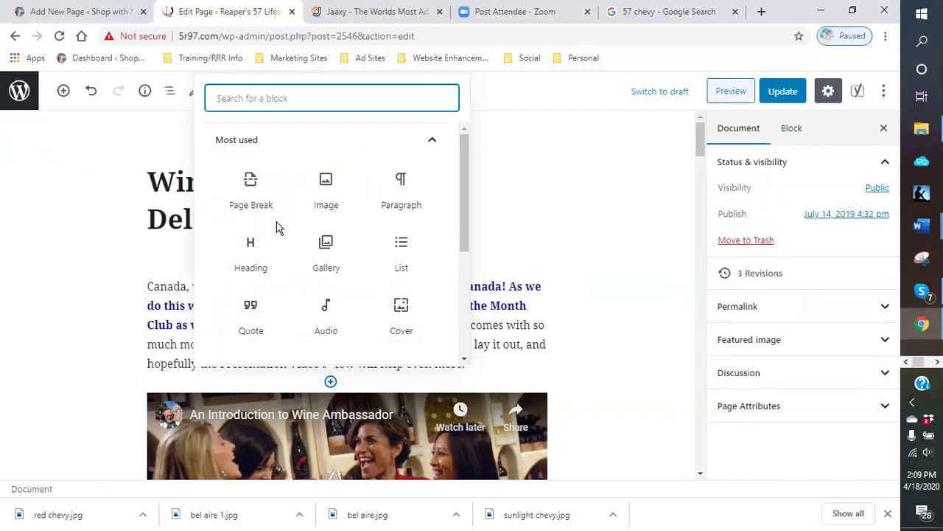
{"action": "left_click", "coordinate": [398, 196]}
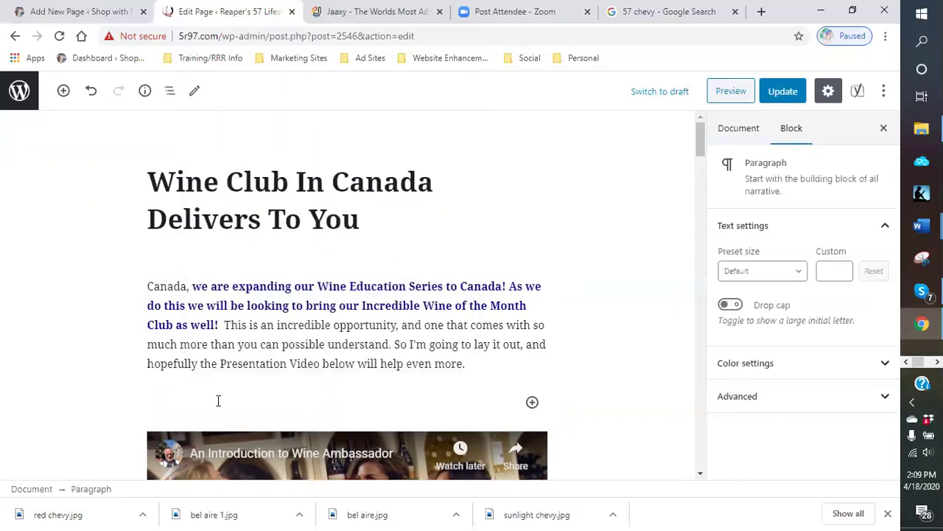
Step: Write "Canada, our wine club education platform is expanding and coming to you." in the new paragraph
{"action": "type", "text": "cd"}
{"action": "key", "text": "BackSpace"}
{"action": "type", "text": "Candad"}
{"action": "type", "text": "ada"}
{"action": "type", "text": ", we ar"}
{"action": "type", "text": "e"}
{"action": "key", "text": "BackSpace"}
{"action": "key", "text": "BackSpace"}
{"action": "key", "text": "BackSpace"}
{"action": "key", "text": "BackSpace"}
{"action": "key", "text": "BackSpace"}
{"action": "key", "text": "BackSpace"}
{"action": "type", "text": "our wine club education platform is "}
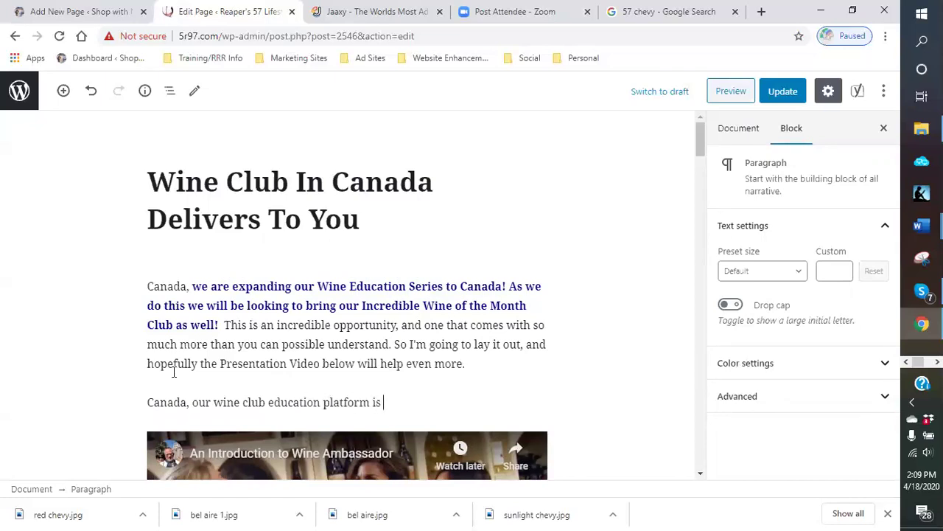
{"action": "type", "text": "expanding and coming to you."}
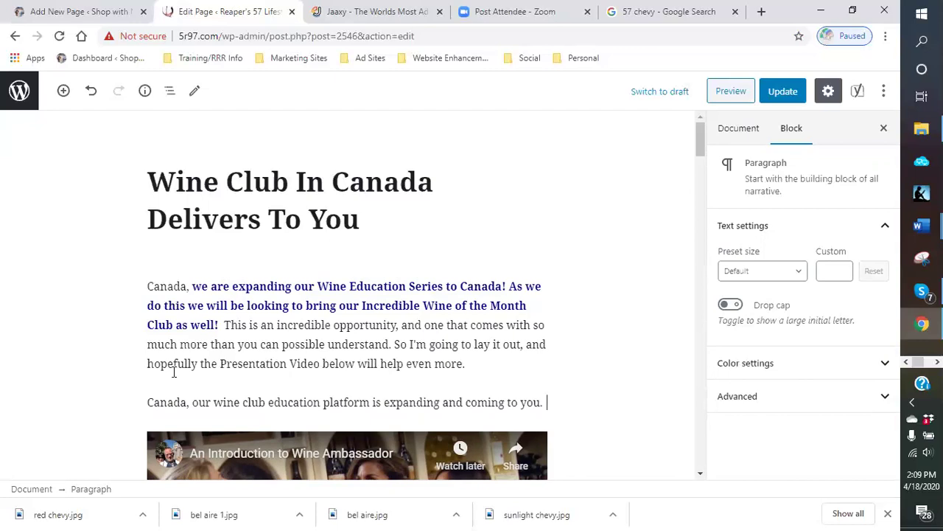
Step: Add the sentence "with the expansion of this program, you will have access to gain the knowledge to grow a fabulous wine of the month club"
{"action": "type", "text": "A"}
{"action": "key", "text": "BackSpace"}
{"action": "key", "text": "BackSpace"}
{"action": "type", "text": "with the expantion"}
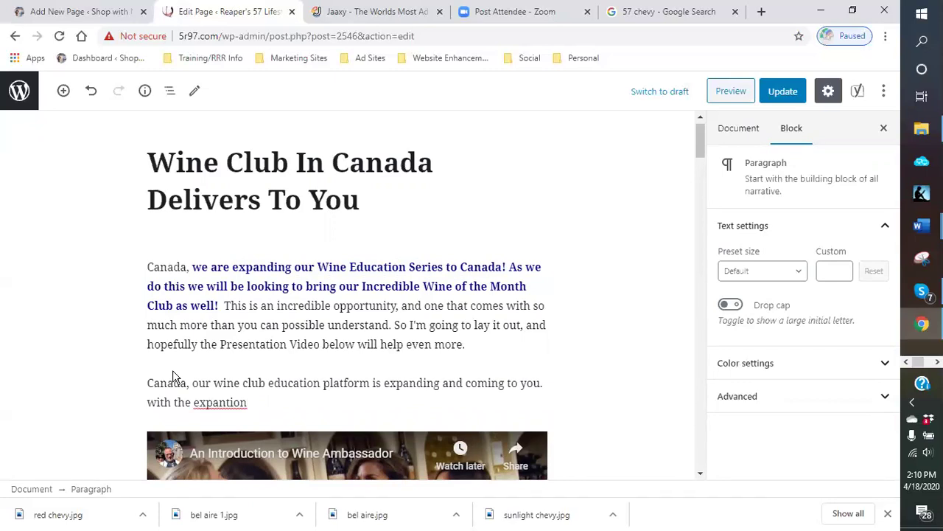
{"action": "right_click", "coordinate": [237, 401]}
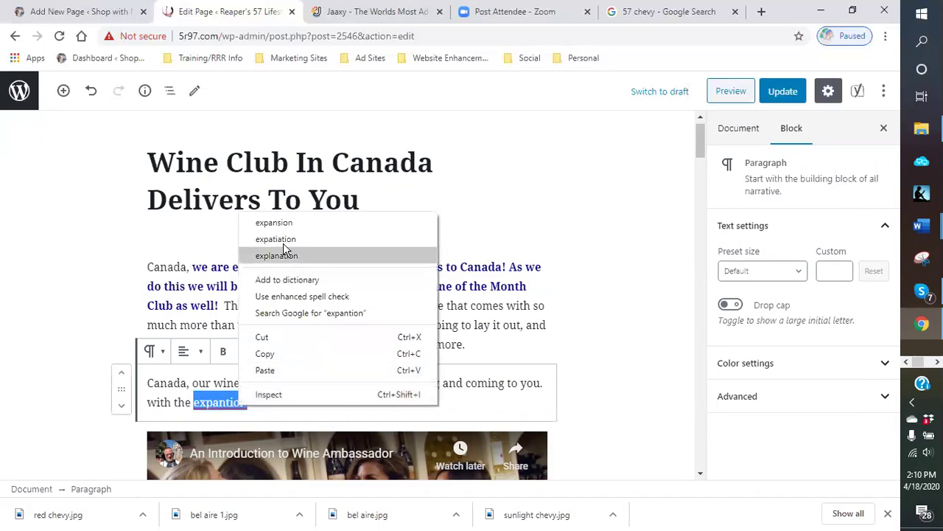
{"action": "left_click", "coordinate": [292, 223]}
{"action": "type", "text": "of this program, you will have"}
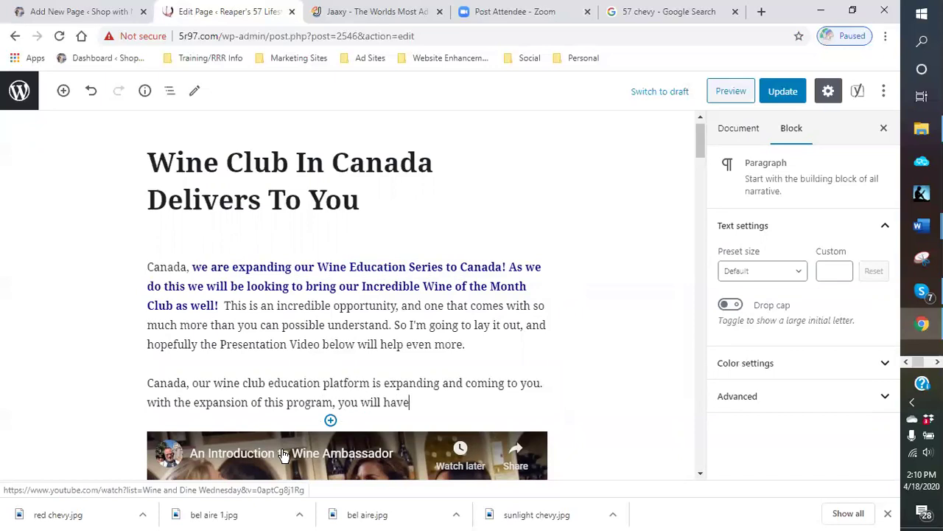
{"action": "type", "text": " access to gain the k"}
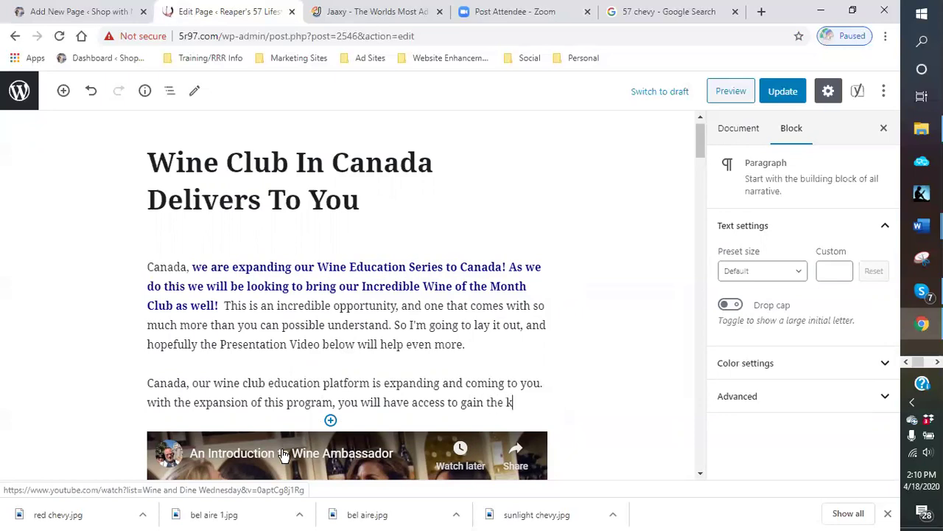
{"action": "type", "text": "nowledge to f"}
{"action": "key", "text": "BackSpace"}
{"action": "type", "text": "grow a fabulous wine o"}
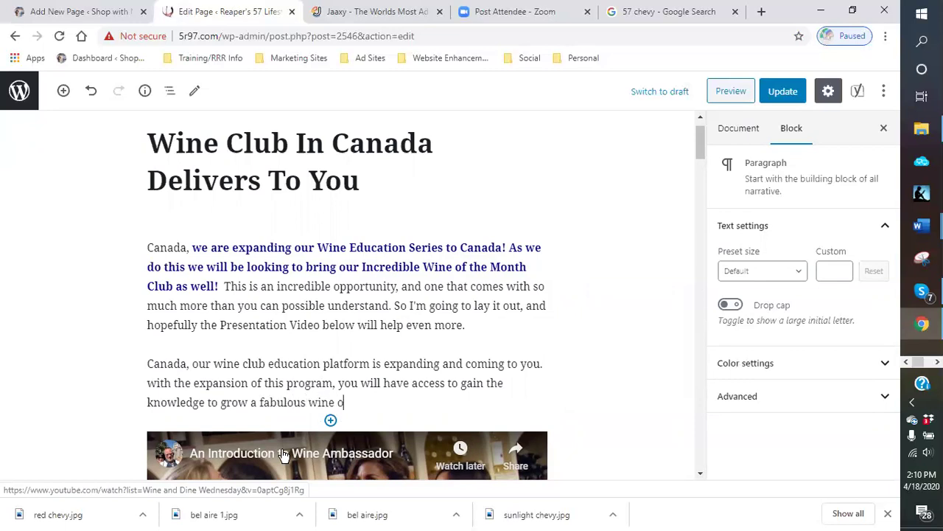
{"action": "type", "text": "f the month club"}
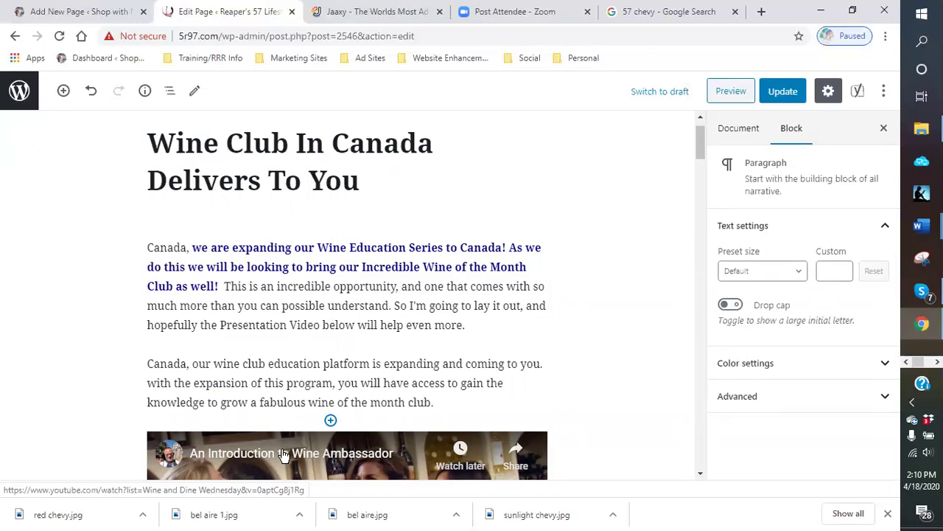
Step: Continue with "Although we currently cannot ship you wine, you will have the opportunity to gain the all the knowledge and"
{"action": "type", "text": ".  Although we cur"}
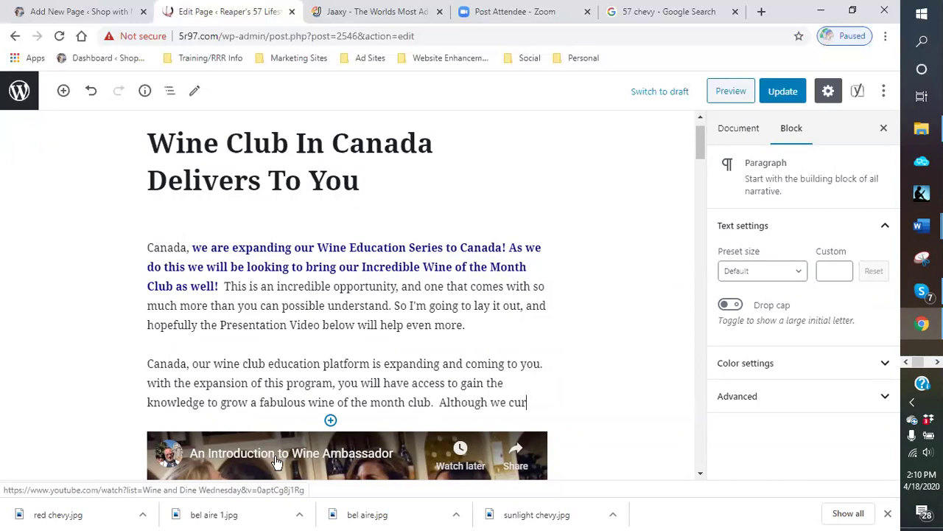
{"action": "type", "text": "rently cnno"}
{"action": "key", "text": "BackSpace"}
{"action": "key", "text": "BackSpace"}
{"action": "type", "text": "anoot"}
{"action": "type", "text": "not sh"}
{"action": "type", "text": "ip you"}
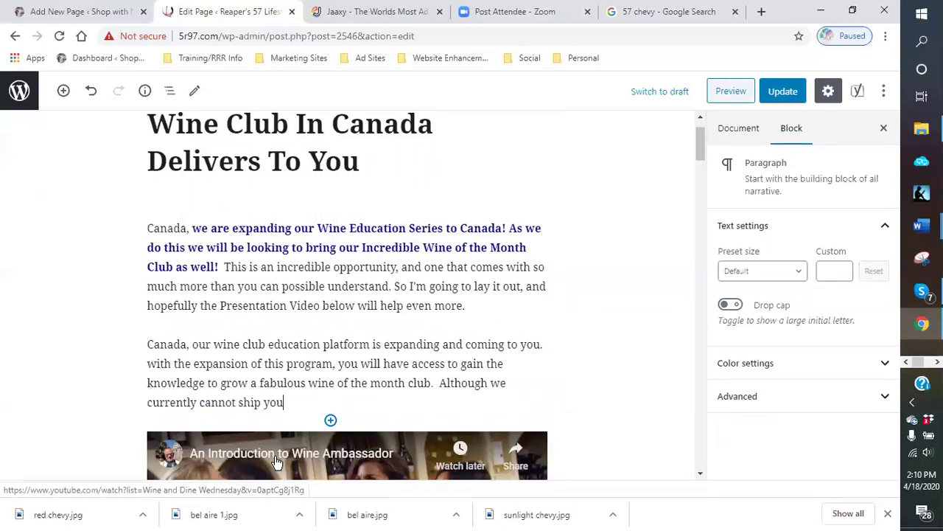
{"action": "type", "text": " f"}
{"action": "key", "text": "BackSpace"}
{"action": "type", "text": "wine, you will have the o"}
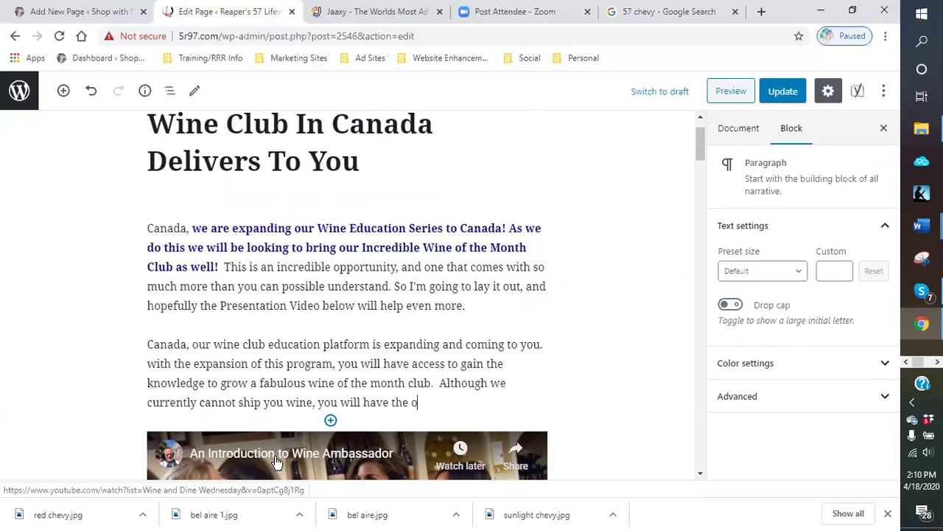
{"action": "type", "text": "pportunity to gain the all the kno"}
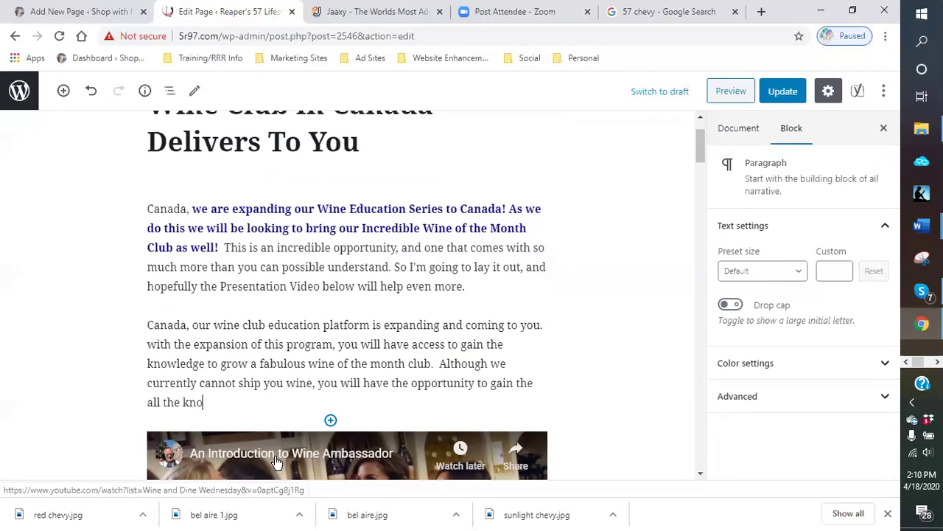
{"action": "type", "text": "wlege"}
{"action": "key", "text": "BackSpace"}
{"action": "type", "text": "dge and "}
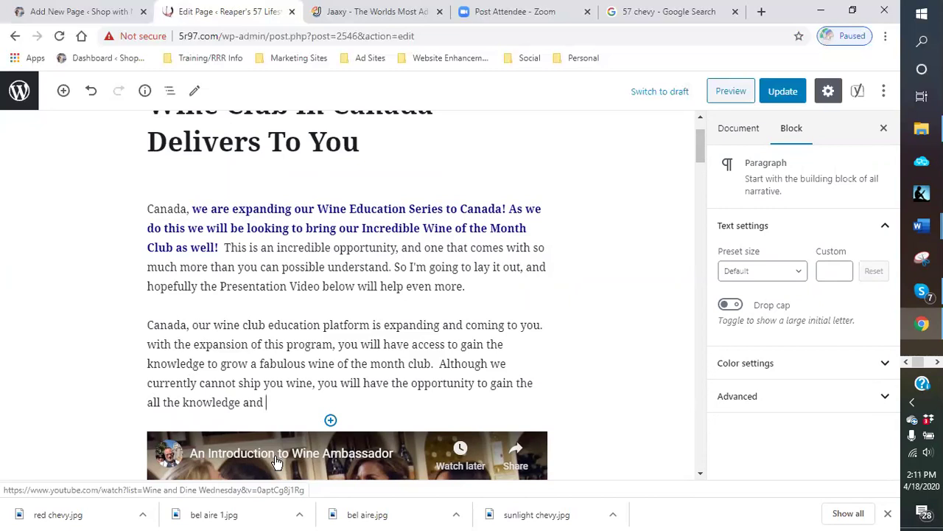
Step: Finish the new paragraph's last sentence with "leads to market and develop your own wine club business in Canada."
{"action": "type", "text": "lead"}
{"action": "type", "text": "to market and develop your own"}
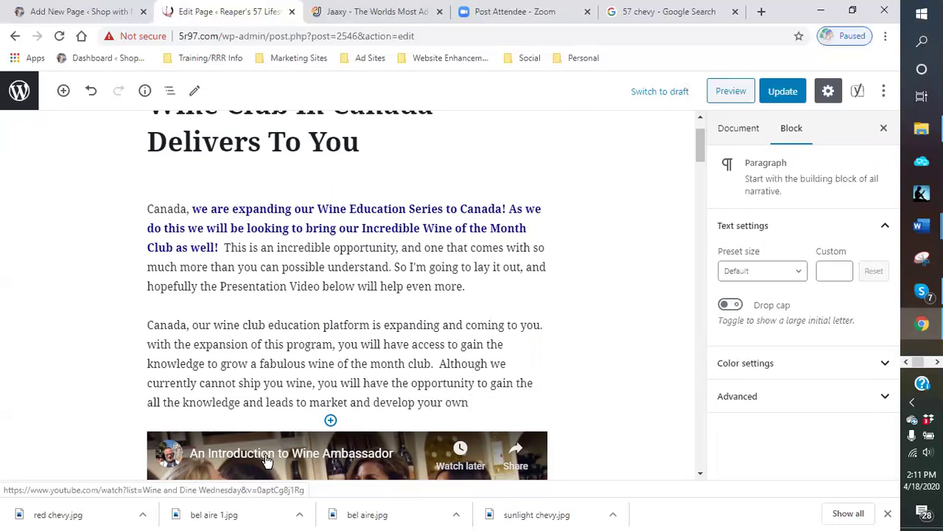
{"action": "type", "text": " wine club"}
{"action": "type", "text": " busin"}
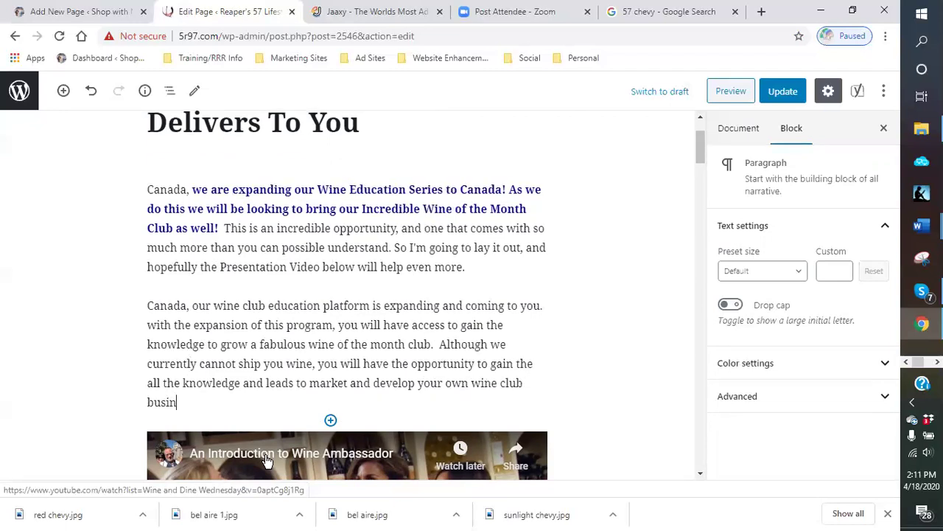
{"action": "type", "text": "ess in Canada."}
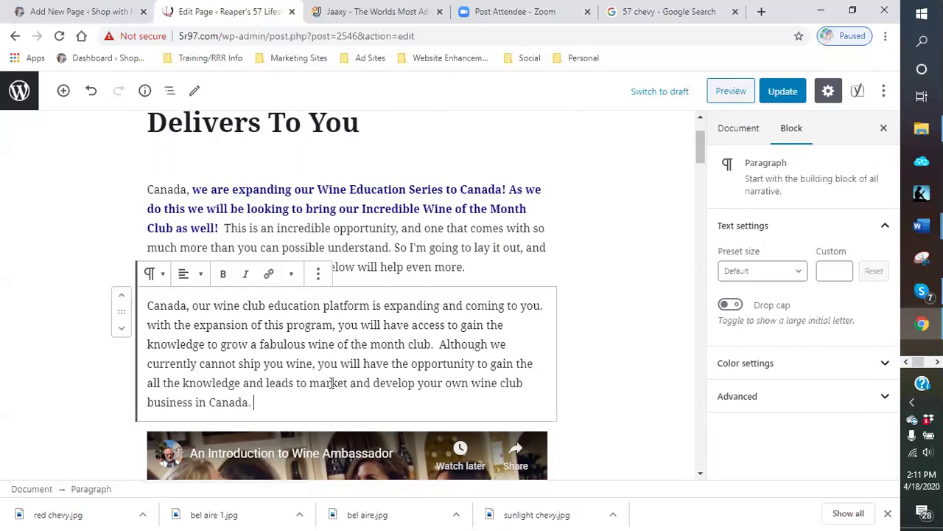
Step: Remove the old opening paragraph block about expanding the Wine Education Series to Canada
{"action": "scroll", "coordinate": [332, 382], "scroll_direction": "down", "scroll_amount": 1}
{"action": "scroll", "coordinate": [381, 199], "scroll_direction": "up", "scroll_amount": 1}
{"action": "left_click", "coordinate": [370, 215]}
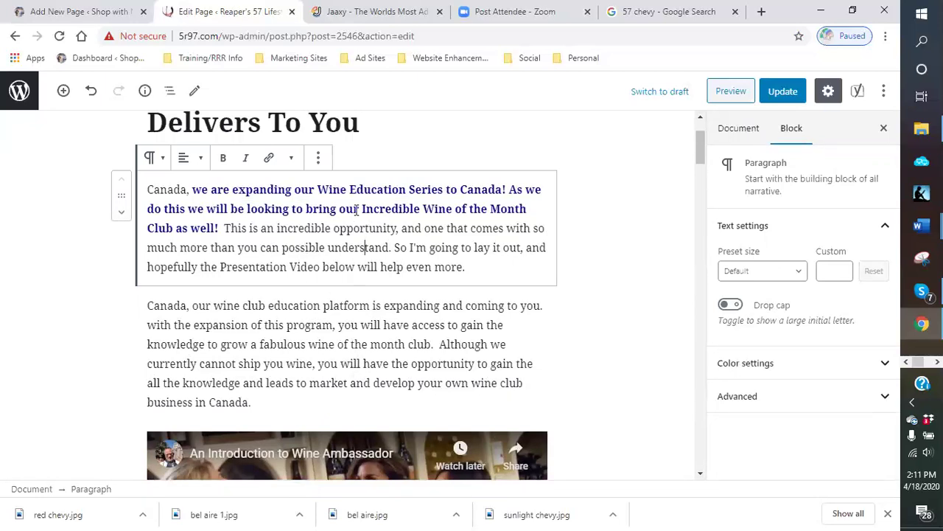
{"action": "left_click", "coordinate": [318, 158]}
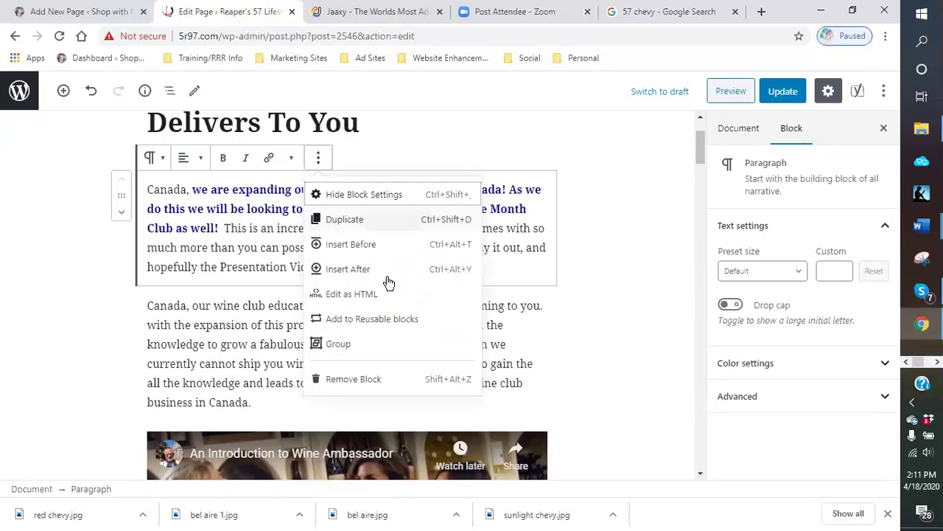
{"action": "left_click", "coordinate": [352, 378]}
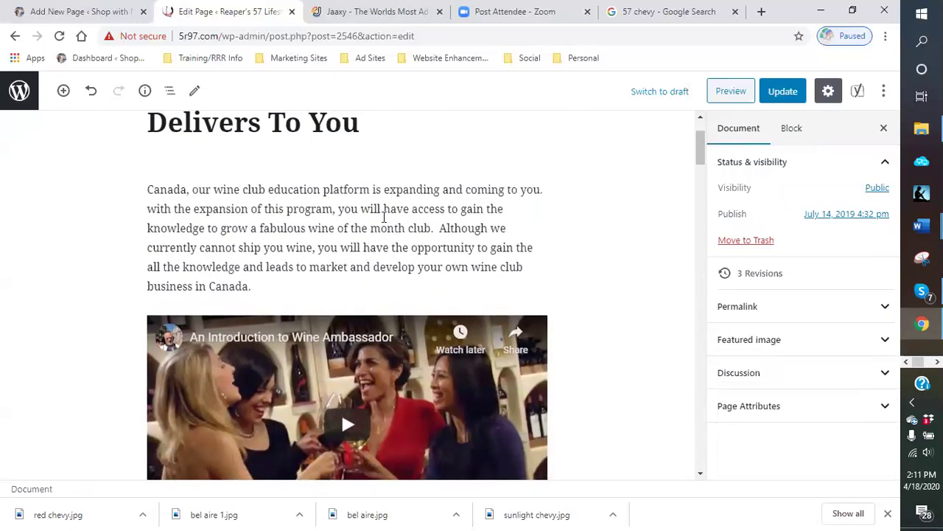
Step: Move the "An Introduction to Wine Ambassador" video block down, below the "Lock in" paragraph
{"action": "scroll", "coordinate": [383, 216], "scroll_direction": "down", "scroll_amount": 2}
{"action": "scroll", "coordinate": [379, 163], "scroll_direction": "up", "scroll_amount": 1}
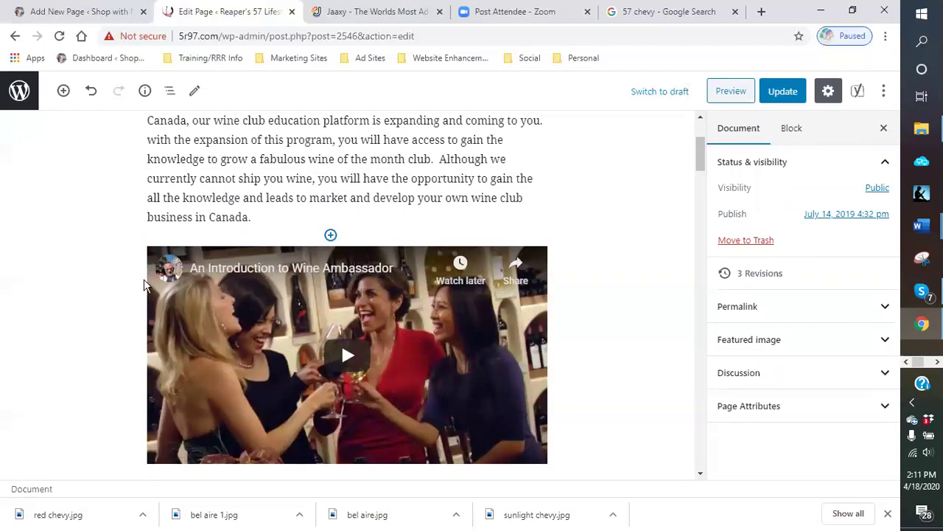
{"action": "left_click", "coordinate": [179, 319]}
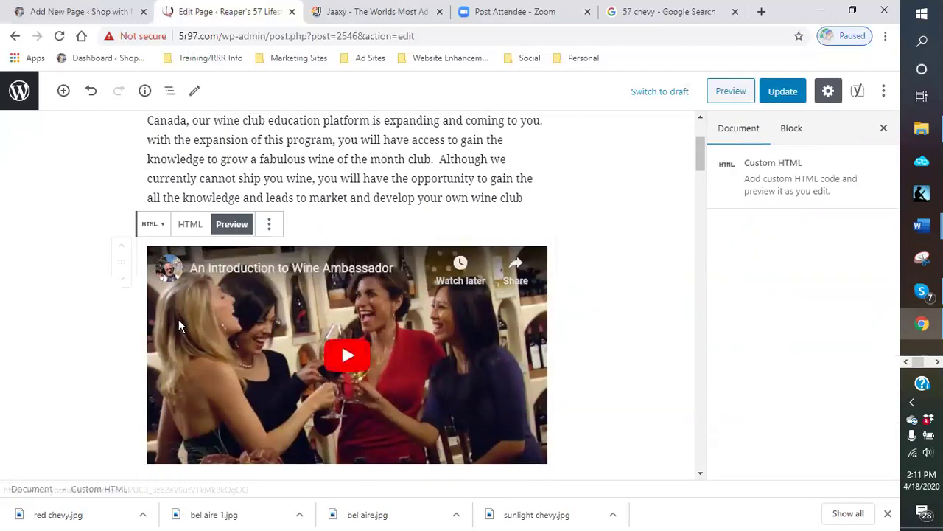
{"action": "left_click", "coordinate": [123, 280]}
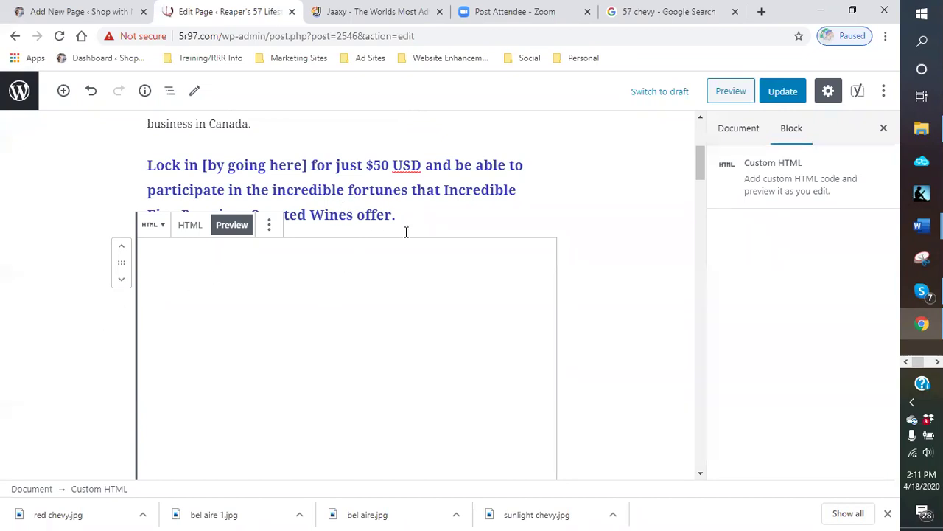
{"action": "scroll", "coordinate": [360, 159], "scroll_direction": "up", "scroll_amount": 2}
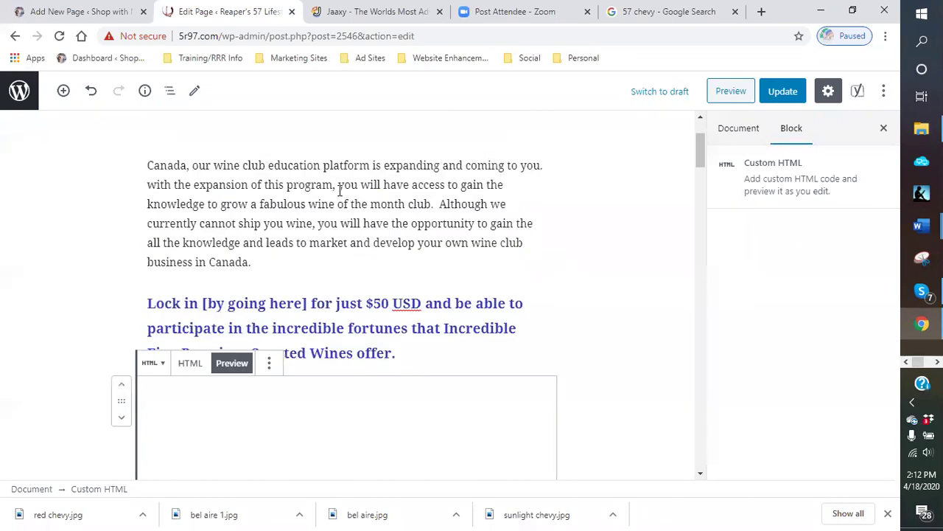
{"action": "left_click", "coordinate": [311, 260]}
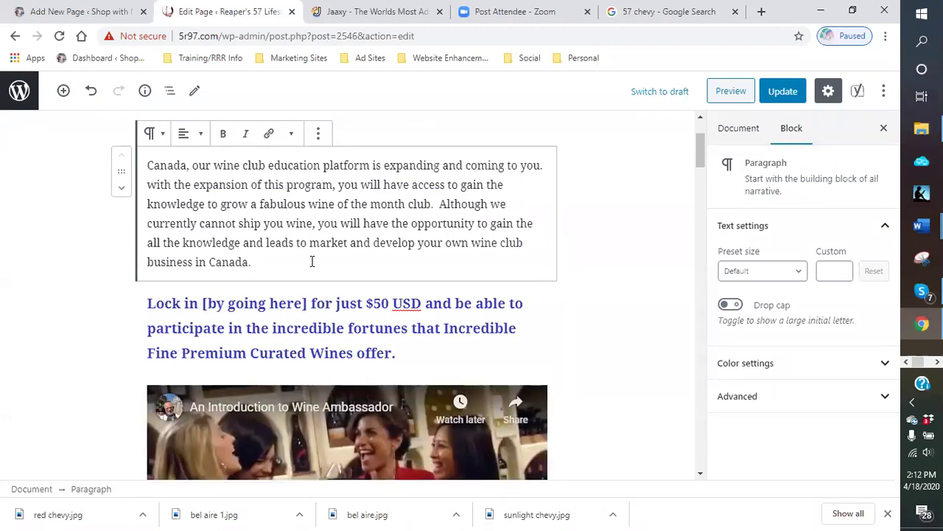
{"action": "triple_click", "coordinate": [331, 303]}
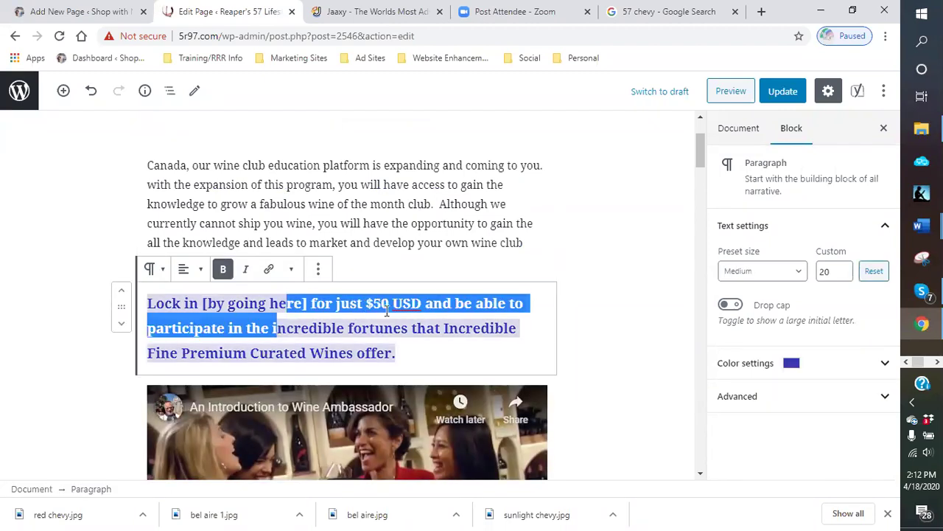
{"action": "left_click", "coordinate": [431, 263]}
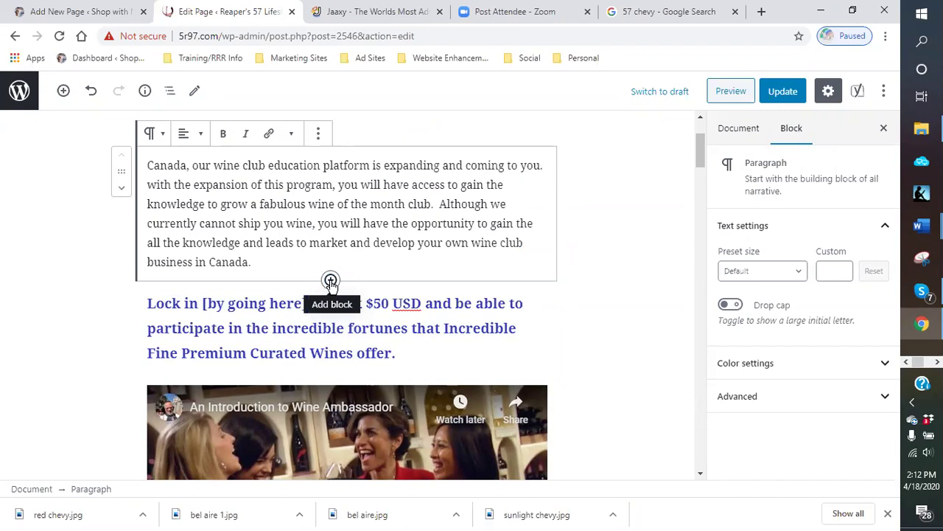
{"action": "left_click", "coordinate": [331, 281]}
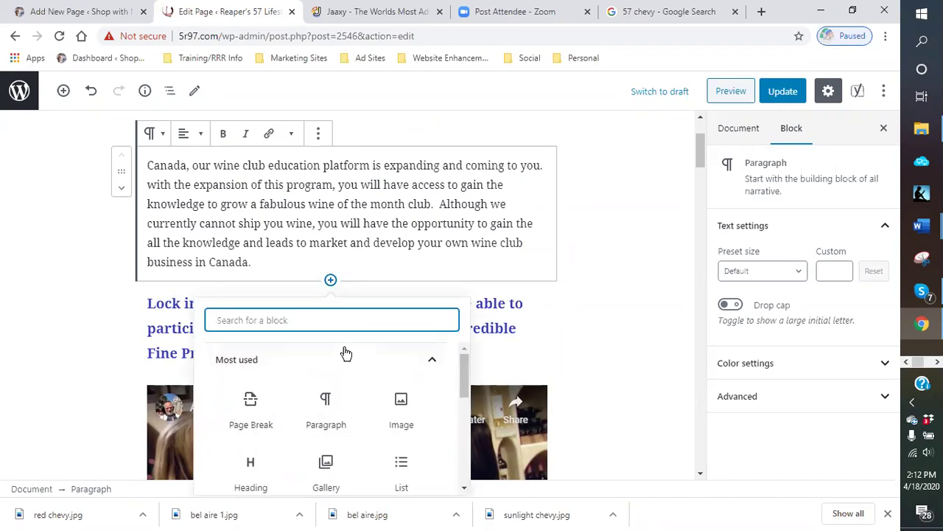
{"action": "left_click", "coordinate": [568, 324]}
{"action": "scroll", "coordinate": [516, 323], "scroll_direction": "down", "scroll_amount": 4}
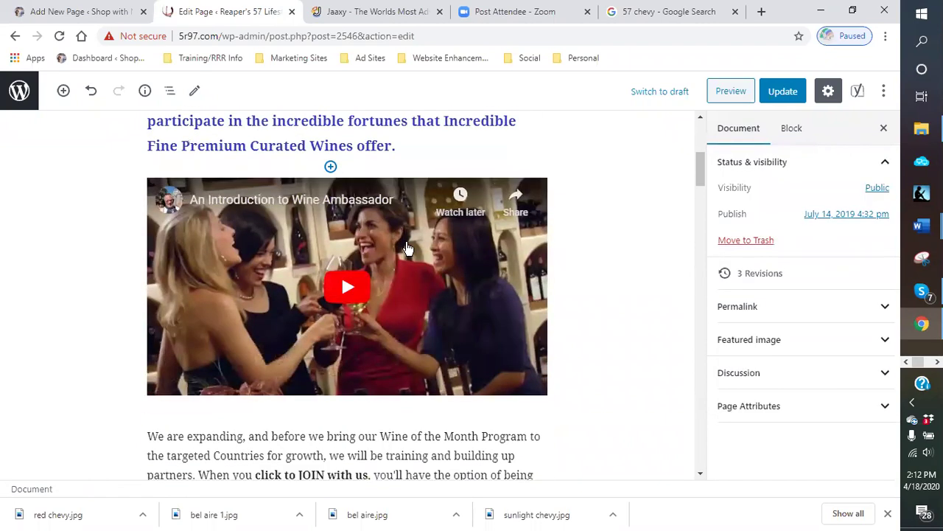
{"action": "scroll", "coordinate": [427, 236], "scroll_direction": "up", "scroll_amount": 2}
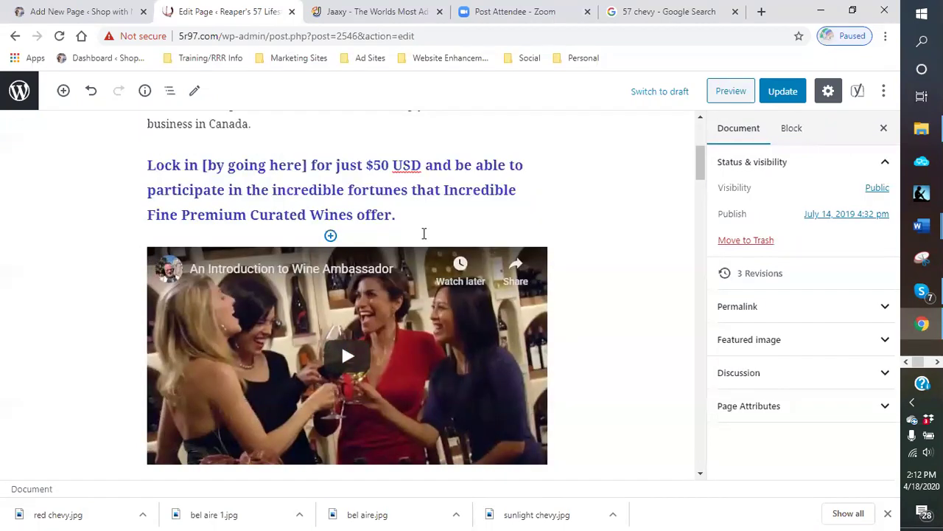
{"action": "scroll", "coordinate": [424, 233], "scroll_direction": "up", "scroll_amount": 1}
{"action": "triple_click", "coordinate": [363, 257]}
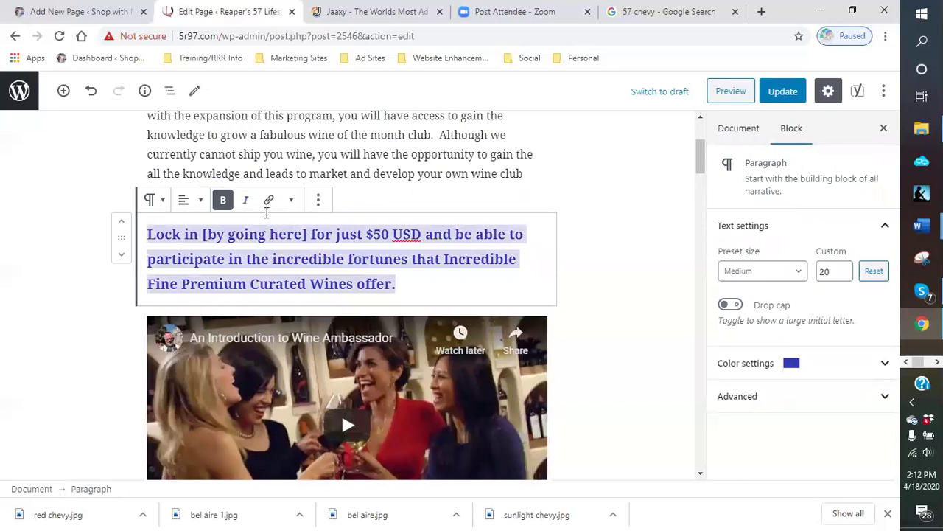
Step: Insert a Classic block between the opening Canada paragraph and the "Lock in" paragraph
{"action": "left_click", "coordinate": [385, 204]}
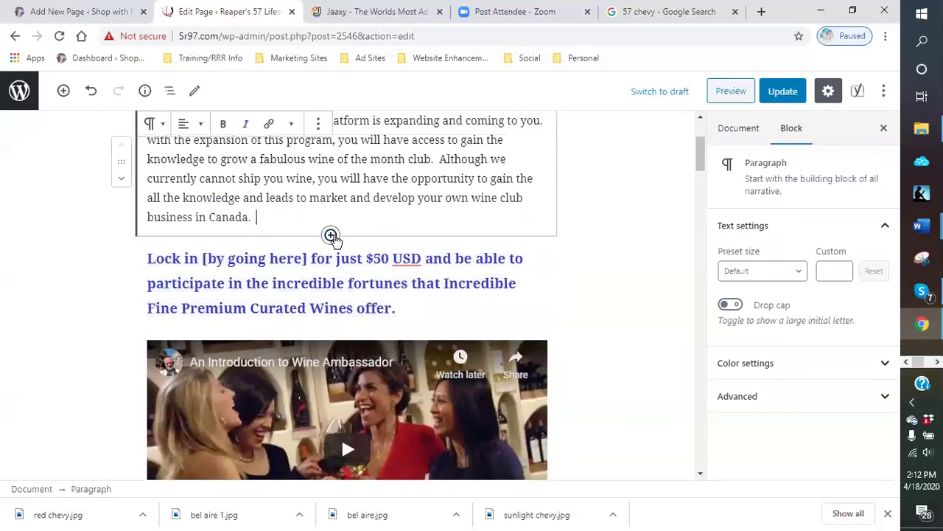
{"action": "left_click", "coordinate": [331, 235]}
{"action": "scroll", "coordinate": [364, 346], "scroll_direction": "down", "scroll_amount": 2}
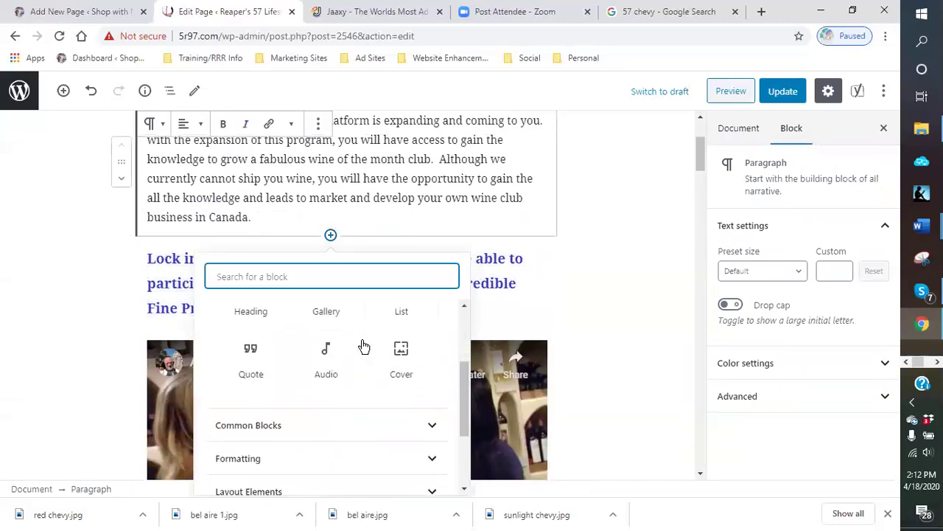
{"action": "scroll", "coordinate": [302, 405], "scroll_direction": "down", "scroll_amount": 1}
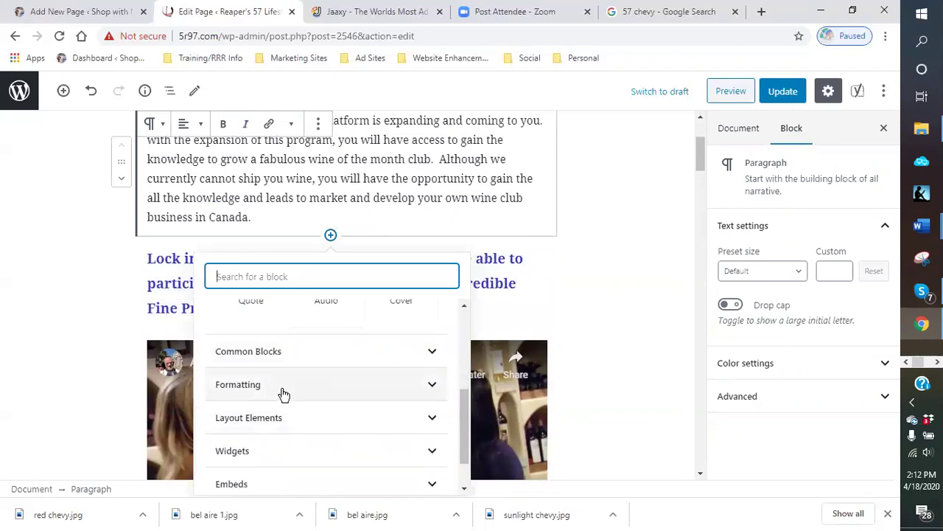
{"action": "left_click", "coordinate": [284, 394]}
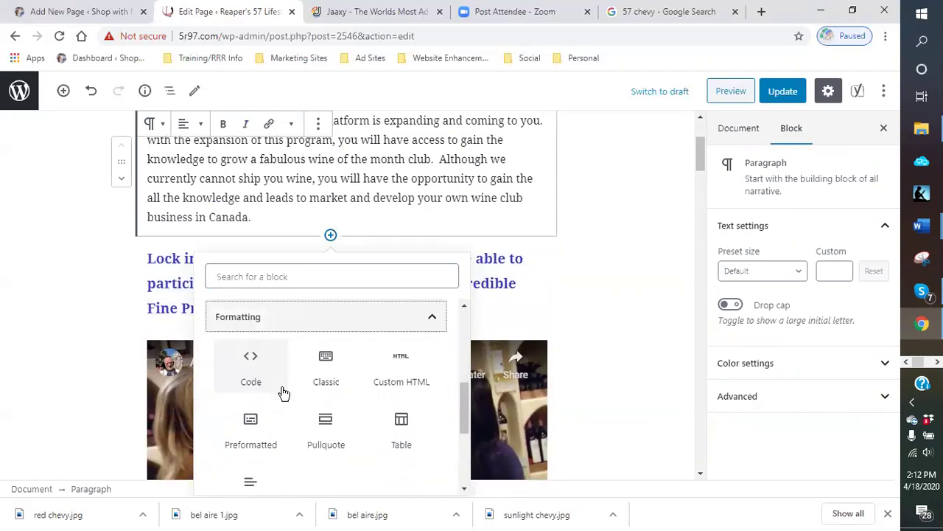
{"action": "left_click", "coordinate": [337, 374]}
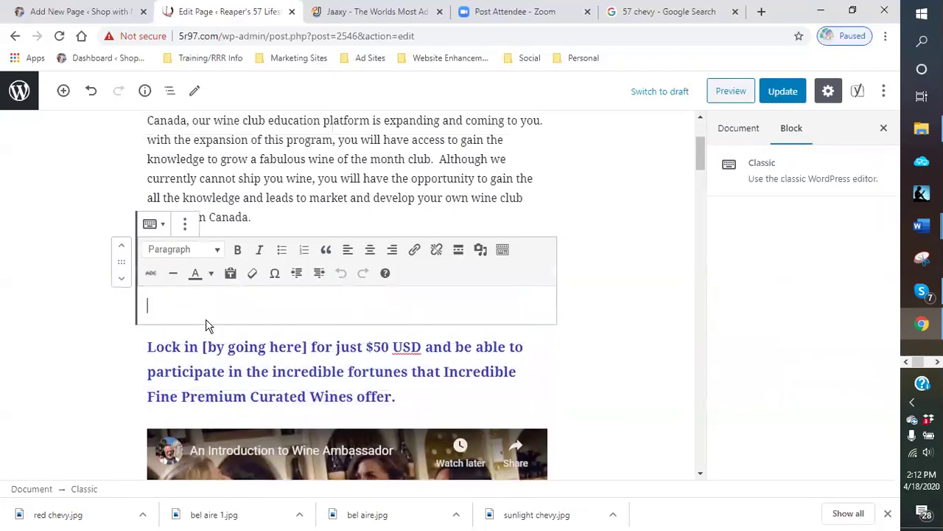
{"action": "left_click", "coordinate": [190, 311]}
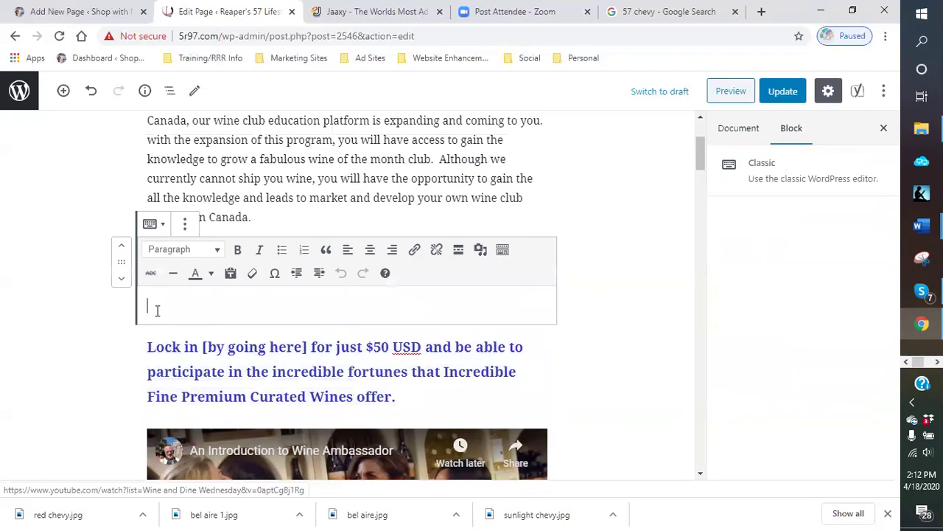
Step: Begin the Classic block's text with "Building your Canada W"
{"action": "scroll", "coordinate": [158, 314], "scroll_direction": "down", "scroll_amount": 1}
{"action": "type", "text": "W"}
{"action": "key", "text": "BackSpace"}
{"action": "type", "text": "Building your w"}
{"action": "key", "text": "BackSpace"}
{"action": "type", "text": "Canada wiWine"}
{"action": "key", "text": "BackSpace"}
{"action": "key", "text": "BackSpace"}
{"action": "key", "text": "BackSpace"}
{"action": "type", "text": "in"}
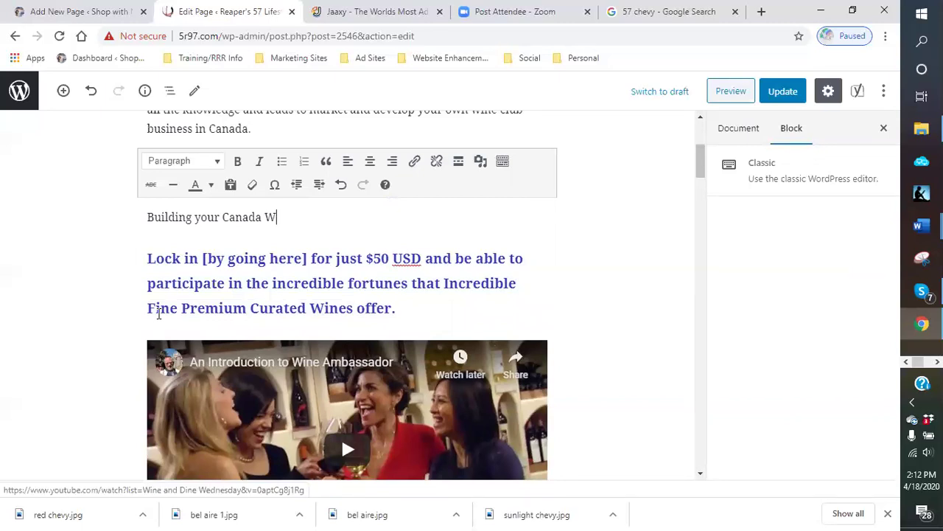
Step: Reword the Classic block's opening sentence as "Building your Wine Club In Canada is no longer a difficulty."
{"action": "key", "text": "BackSpace"}
{"action": "key", "text": "BackSpace"}
{"action": "key", "text": "BackSpace"}
{"action": "key", "text": "BackSpace"}
{"action": "key", "text": "BackSpace"}
{"action": "key", "text": "BackSpace"}
{"action": "key", "text": "BackSpace"}
{"action": "key", "text": "BackSpace"}
{"action": "key", "text": "BackSpace"}
{"action": "key", "text": "BackSpace"}
{"action": "key", "text": "BackSpace"}
{"action": "type", "text": "you"}
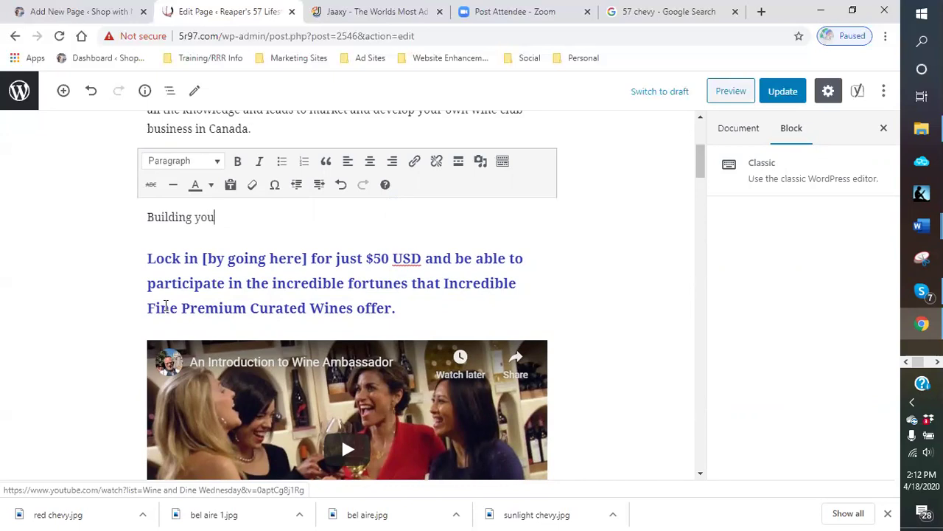
{"action": "type", "text": "r Wine Club In Canada is not  longer "}
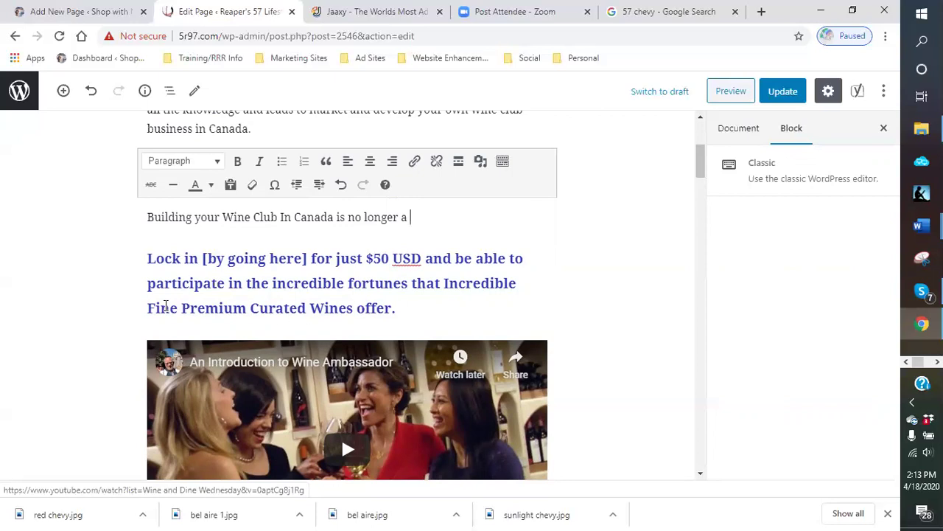
{"action": "type", "text": "a diffuculty p"}
{"action": "key", "text": "BackSpace"}
Step: Add the sentence "This platform will give you access to build not only in the US but also across the globe."
{"action": "type", "text": "This platform will"}
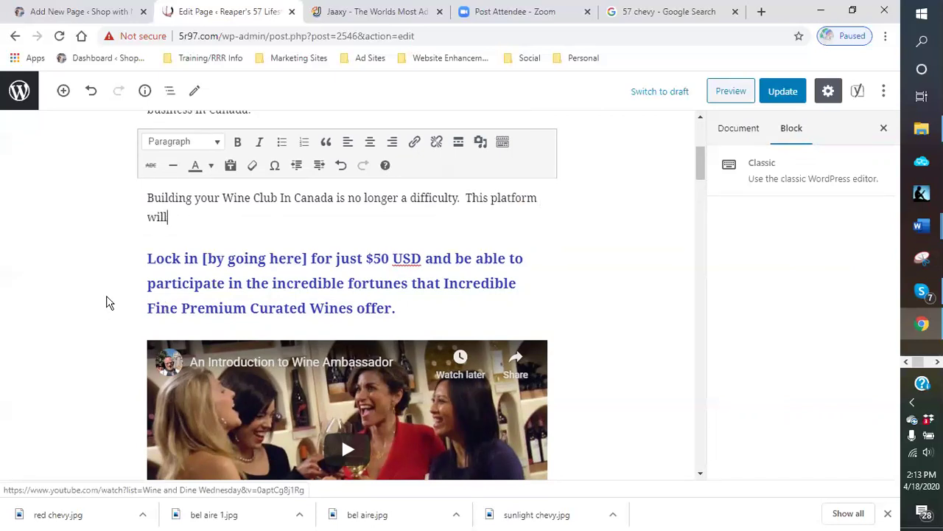
{"action": "type", "text": " give yo"}
{"action": "type", "text": "de"}
{"action": "key", "text": "BackSpace"}
{"action": "key", "text": "BackSpace"}
{"action": "type", "text": "cess to bui"}
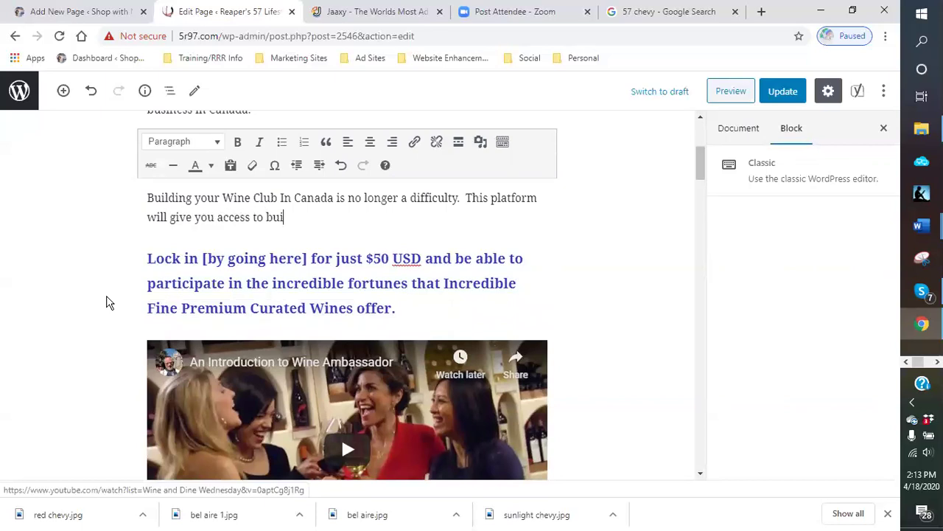
{"action": "type", "text": "ld not only in the US bu"}
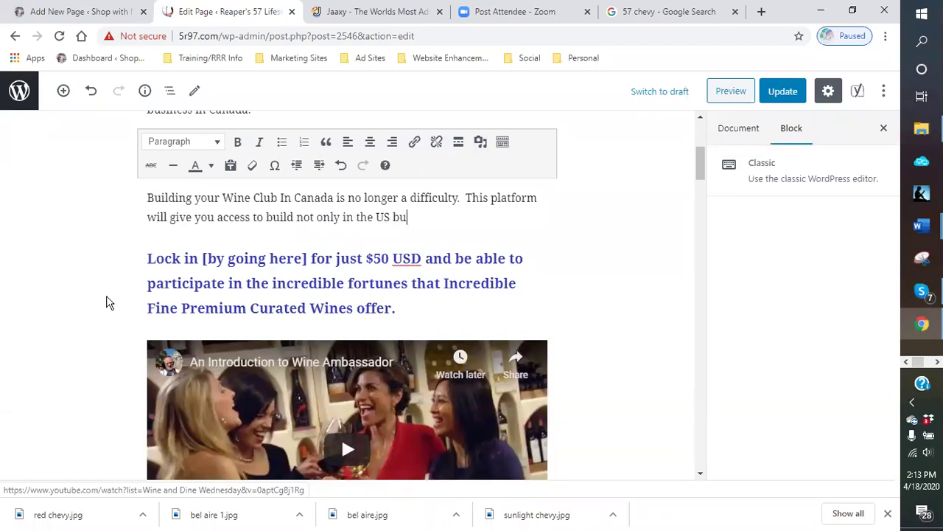
{"action": "type", "text": "t also across the globe. "}
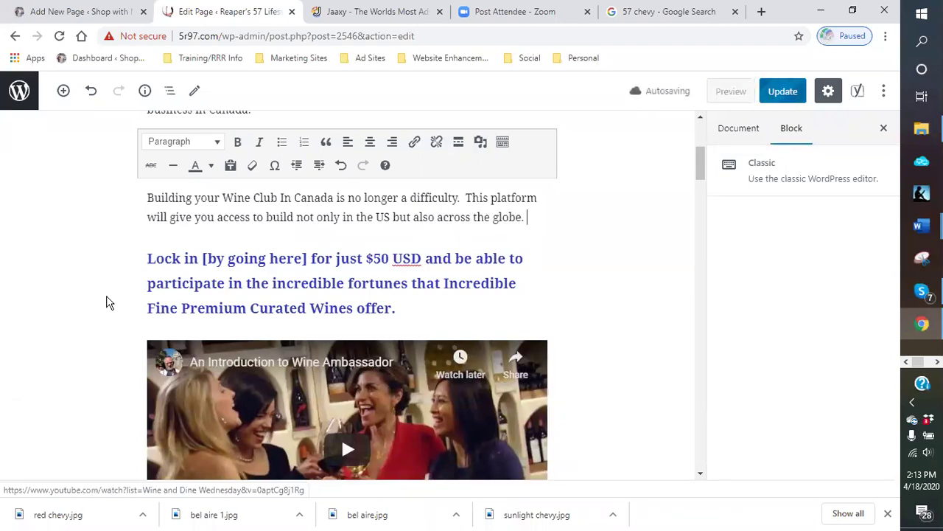
Step: Add "As the programming develops and you grow your business, you will help us gain the resources we need to get your wine shipped to you."
{"action": "type", "text": " As"}
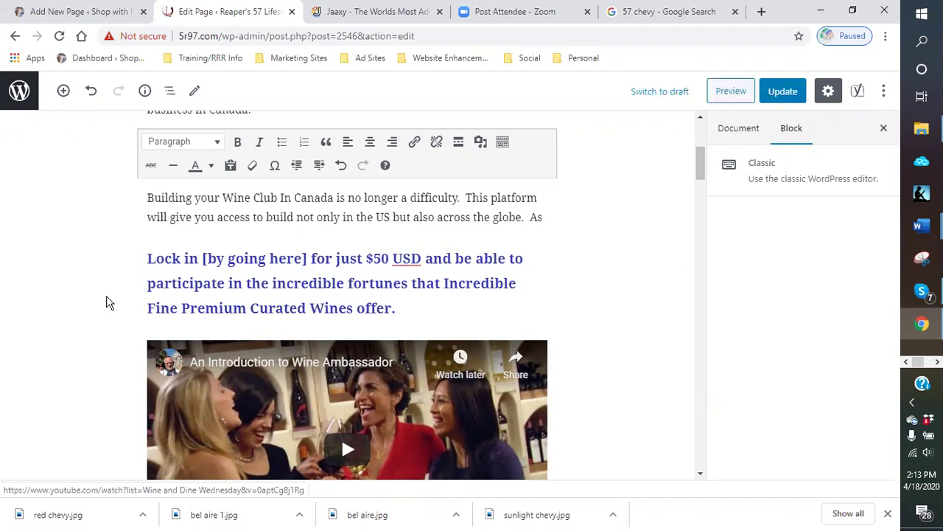
{"action": "type", "text": " the programming develops and you grow your business,"}
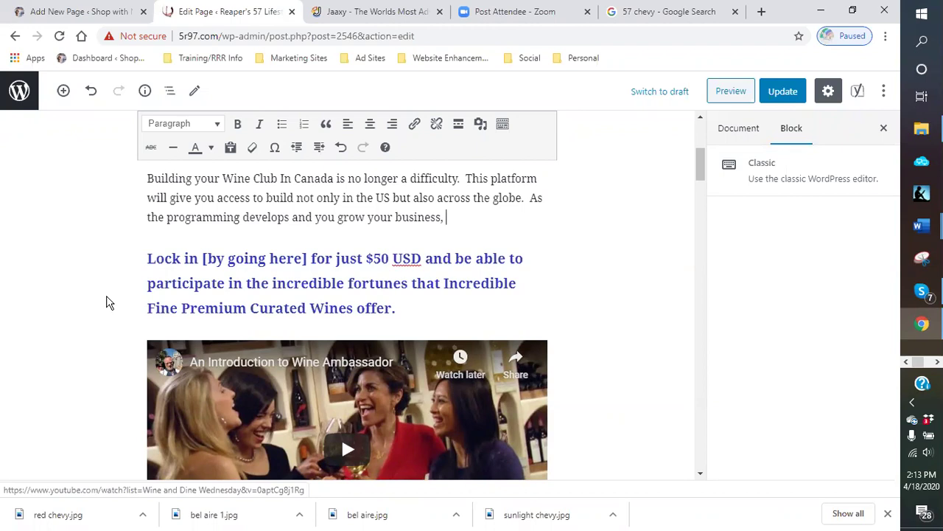
{"action": "type", "text": "you wil"}
{"action": "type", "text": "l help "}
{"action": "type", "text": "pro"}
{"action": "key", "text": "BackSpace"}
{"action": "key", "text": "BackSpace"}
{"action": "key", "text": "BackSpace"}
{"action": "type", "text": "us gai"}
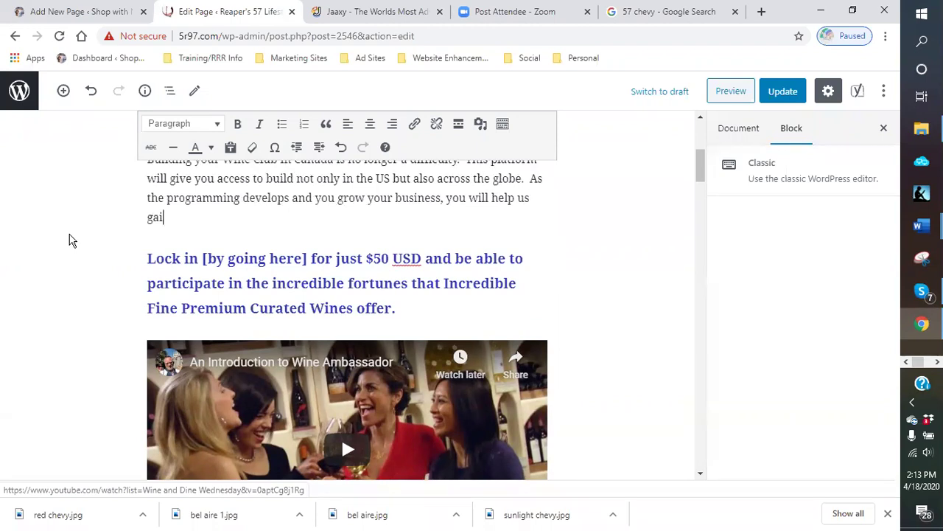
{"action": "type", "text": "n the resources we nee"}
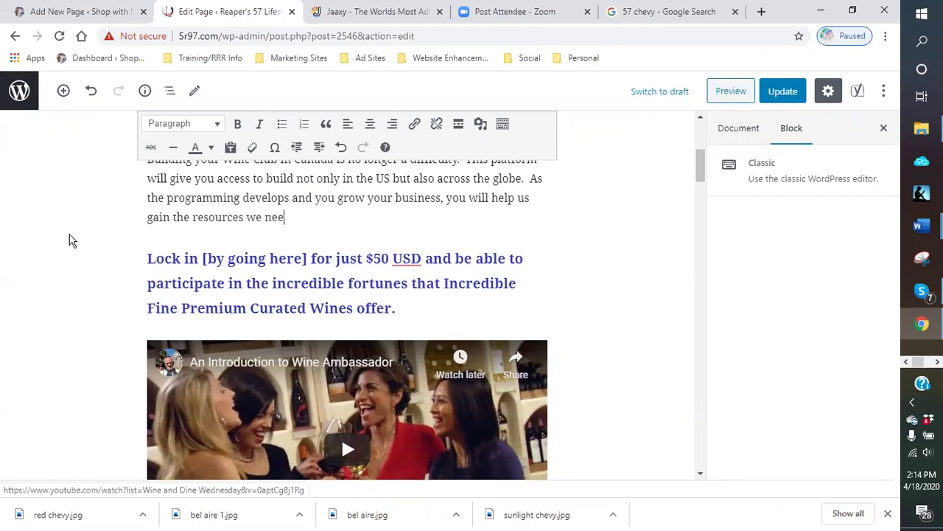
{"action": "type", "text": "d to get your wine shipped to you"}
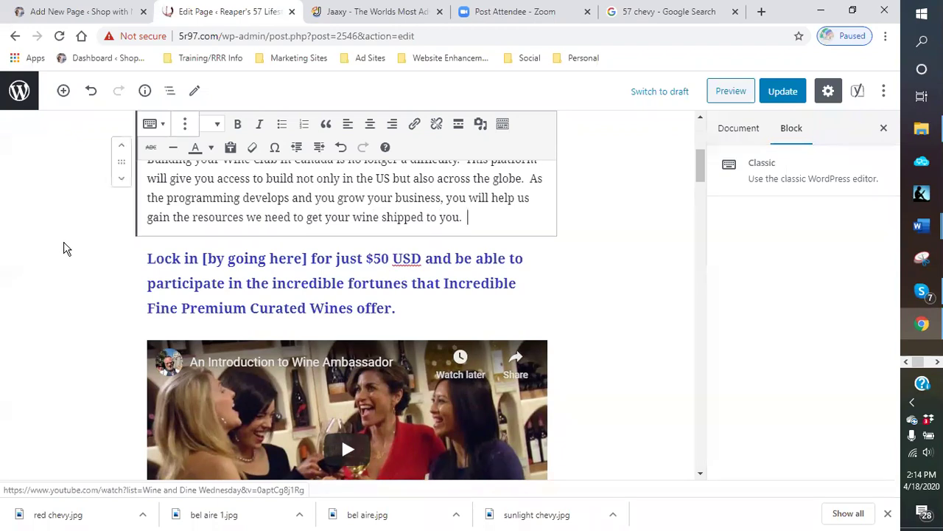
Step: Add the sentence "The training and educational platform is $59.95 a month." to the end of the Classic block
{"action": "type", "text": ".  The training "}
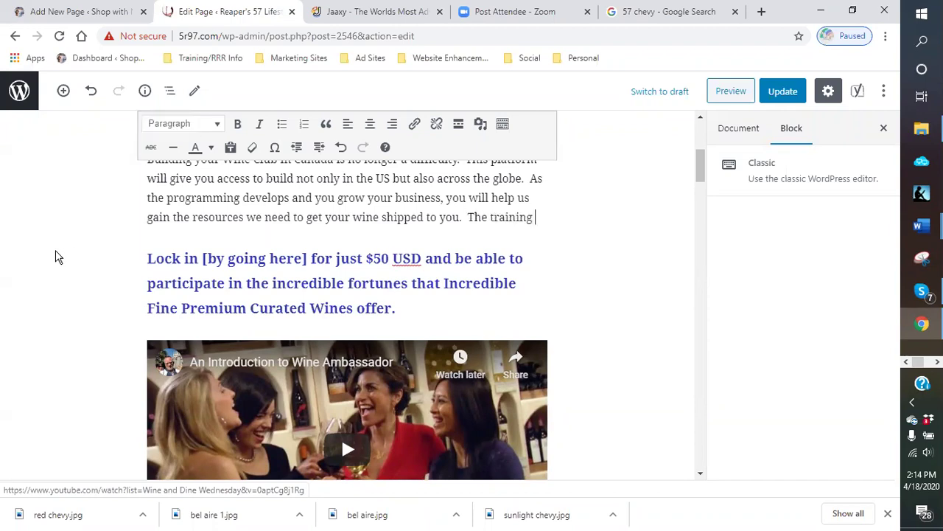
{"action": "type", "text": "and edcucati"}
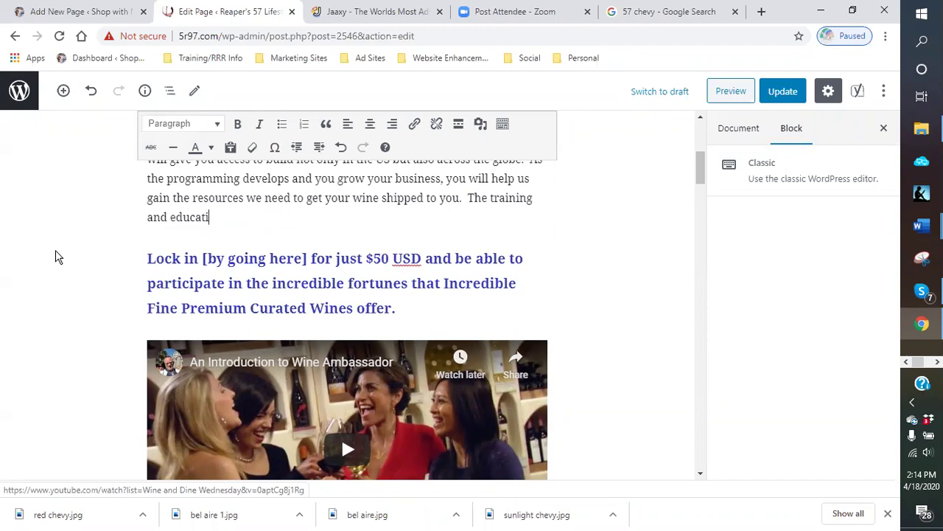
{"action": "type", "text": "on al platform is "}
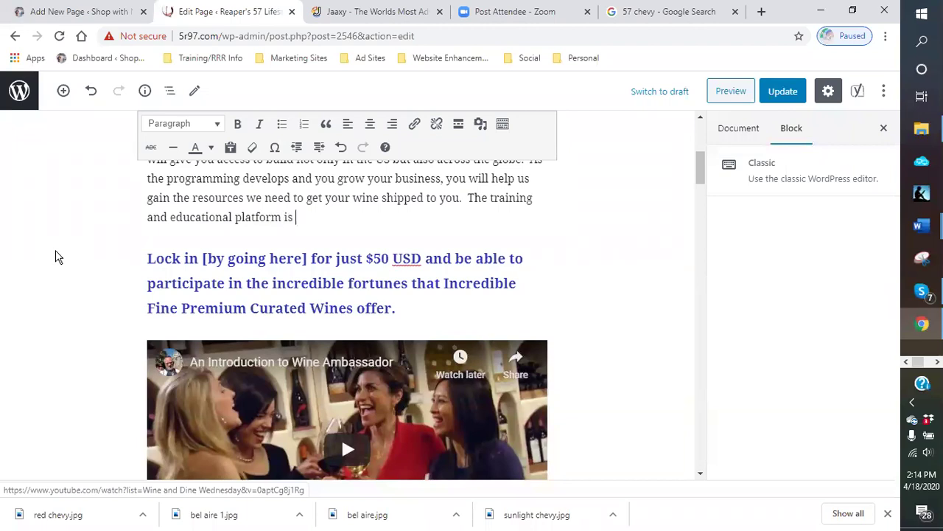
{"action": "type", "text": "$59.95 a month.  This sg"}
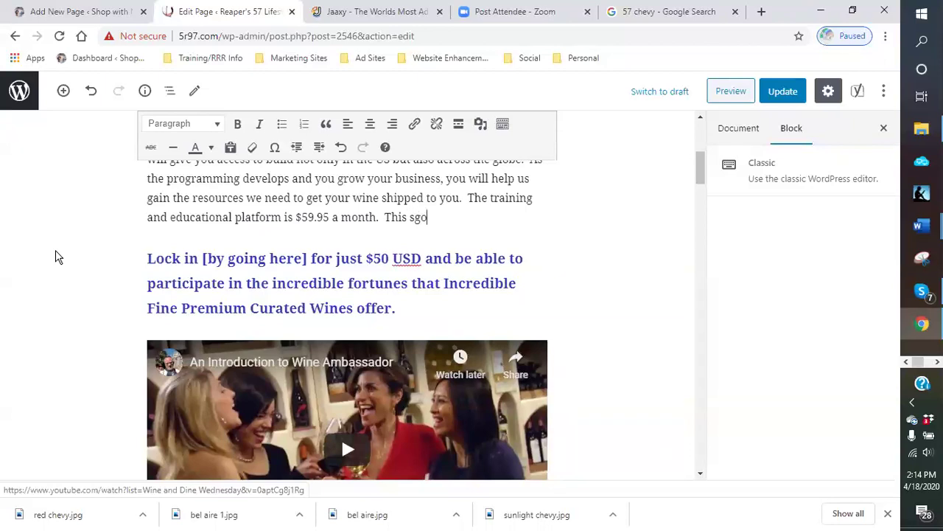
Step: Begin the following sentence with "This allows you to have access to everything you need to build and grow"
{"action": "type", "text": "o"}
{"action": "key", "text": "BackSpace"}
{"action": "key", "text": "BackSpace"}
{"action": "key", "text": "BackSpace"}
{"action": "type", "text": "allows you"}
{"action": "key", "text": "BackSpace"}
{"action": "key", "text": "BackSpace"}
{"action": "type", "text": "you to have ac"}
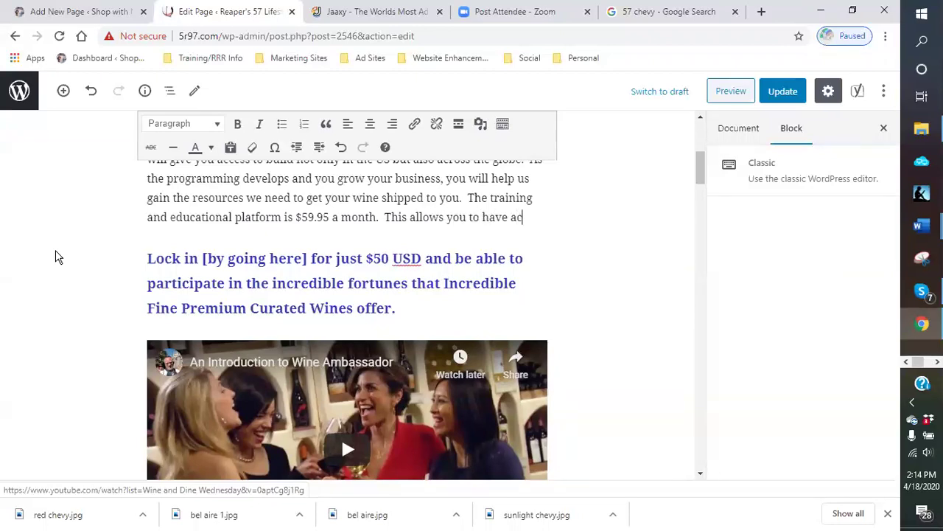
{"action": "type", "text": "cess to ev"}
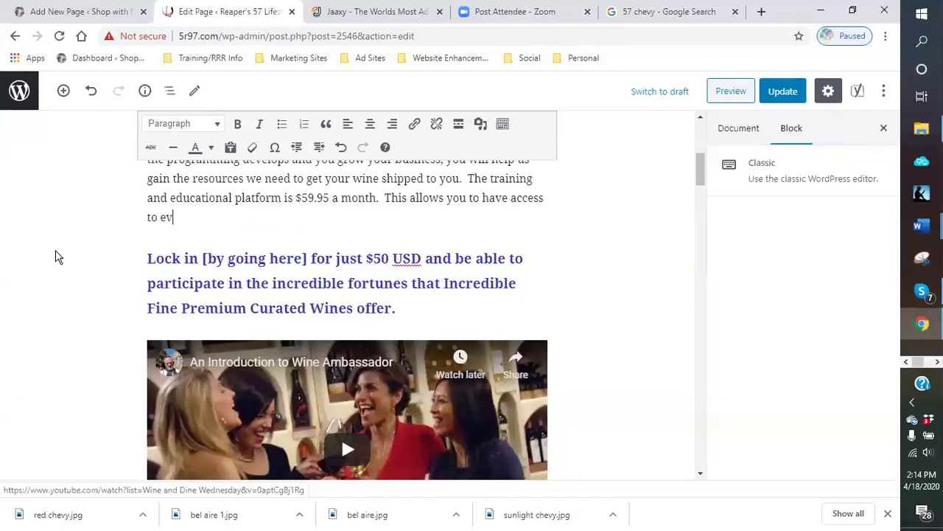
{"action": "type", "text": "erything you need"}
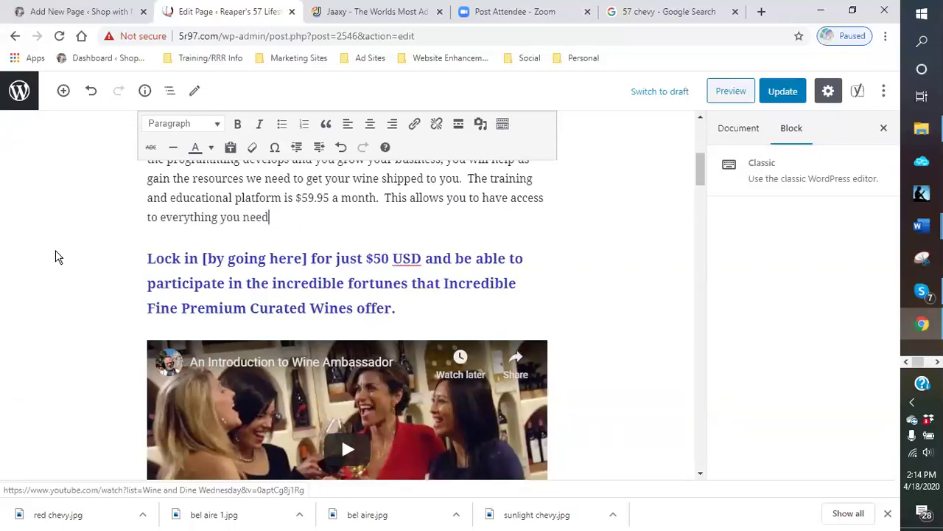
{"action": "type", "text": " to build and grow you"}
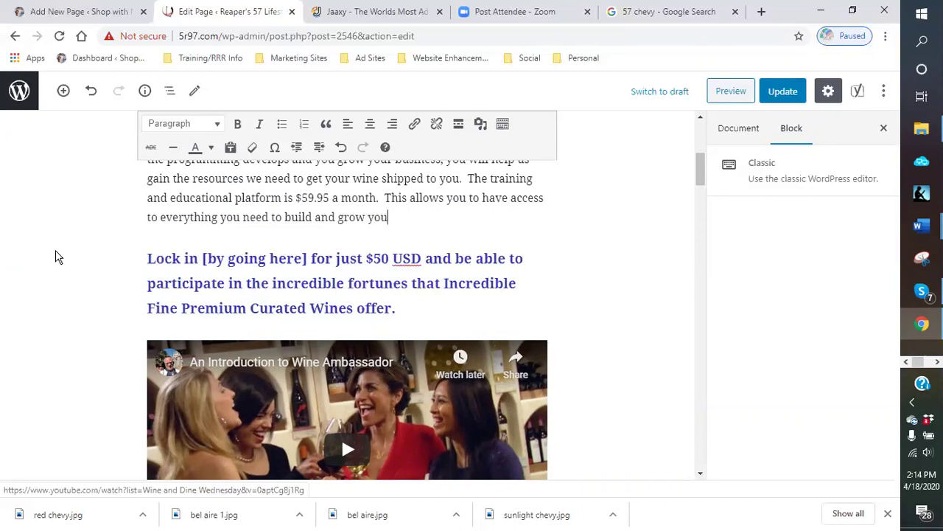
Step: Finish the access sentence with the keyphrase wording "your wine club in Canada."
{"action": "type", "text": "r business"}
{"action": "key", "text": "BackSpace"}
{"action": "key", "text": "BackSpace"}
{"action": "key", "text": "BackSpace"}
{"action": "key", "text": "BackSpace"}
{"action": "key", "text": "BackSpace"}
{"action": "type", "text": "wine in"}
{"action": "type", "text": "lub in "}
{"action": "type", "text": "Canada."}
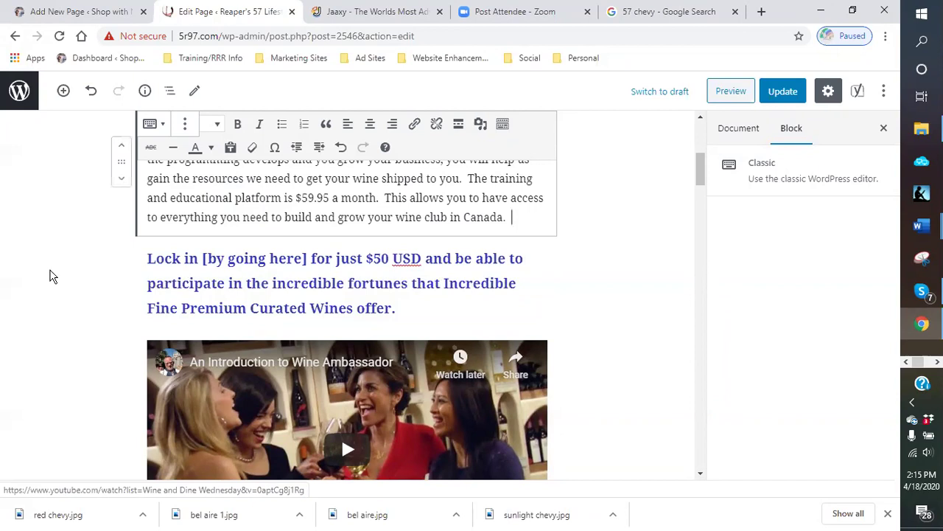
Step: Start a new sentence in the Classic block with "Since you cannot get your actual wine allotment,"
{"action": "type", "text": "Since you can"}
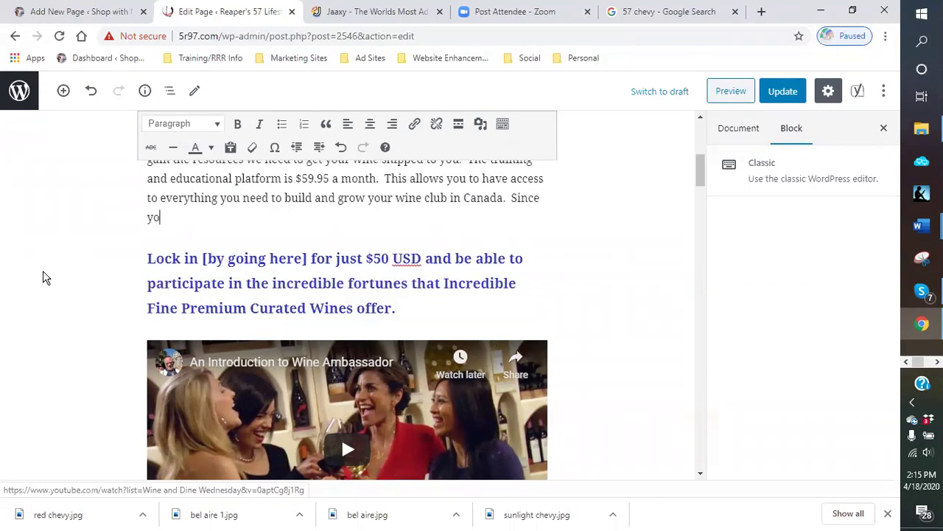
{"action": "type", "text": "not get your"}
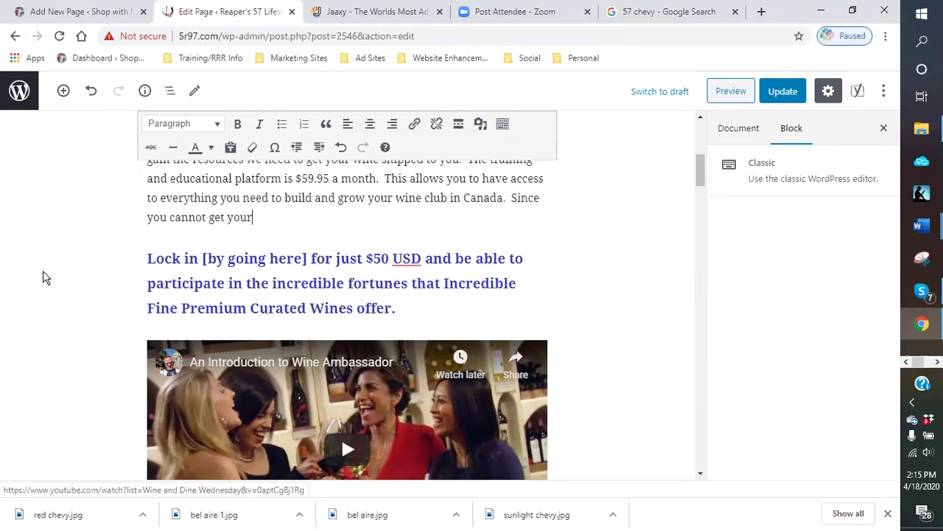
{"action": "type", "text": " actual wine alllotmen"}
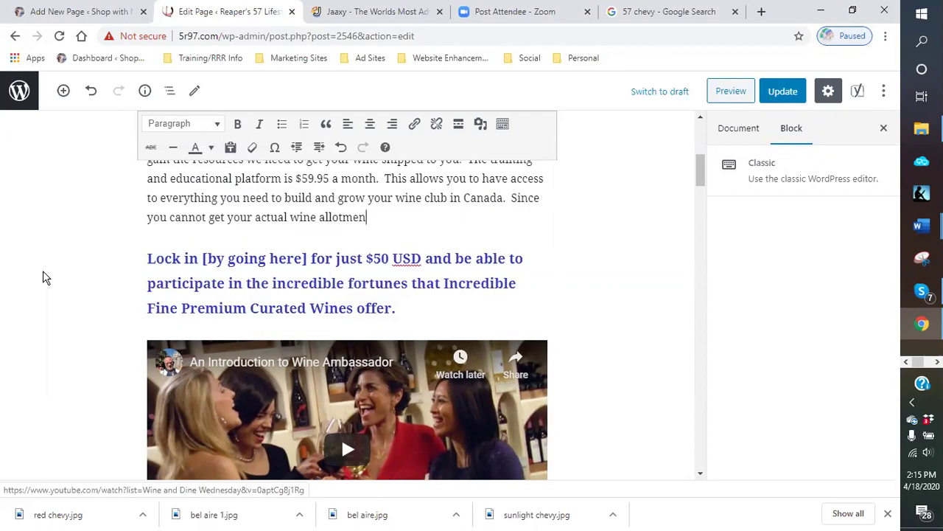
{"action": "type", "text": "t, you wil"}
{"action": "key", "text": "BackSpace"}
{"action": "key", "text": "BackSpace"}
{"action": "key", "text": "BackSpace"}
{"action": "key", "text": "BackSpace"}
{"action": "key", "text": "BackSpace"}
{"action": "key", "text": "BackSpace"}
{"action": "key", "text": "BackSpace"}
{"action": "key", "text": "BackSpace"}
Step: Continue the wine allotment sentence with "this is give you the necessary credentials to"
{"action": "type", "text": "this is give yo"}
{"action": "type", "text": "u acce"}
{"action": "key", "text": "BackSpace"}
{"action": "key", "text": "BackSpace"}
{"action": "key", "text": "BackSpace"}
{"action": "type", "text": "the n"}
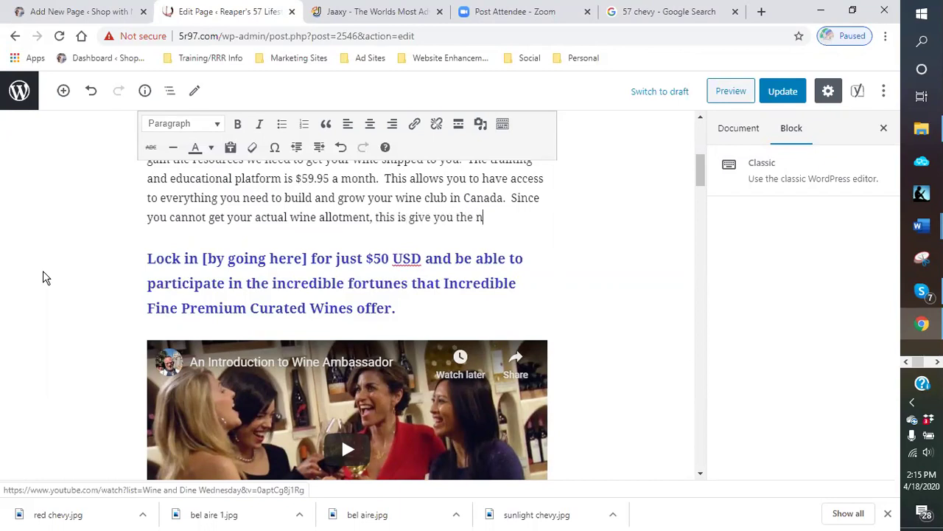
{"action": "type", "text": "ecessary credi"}
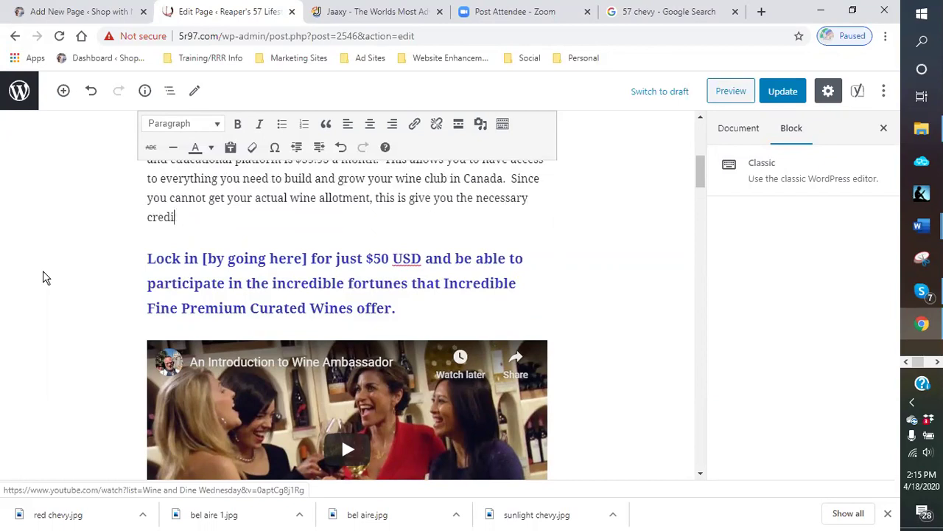
{"action": "key", "text": "BackSpace"}
{"action": "type", "text": "entials to "}
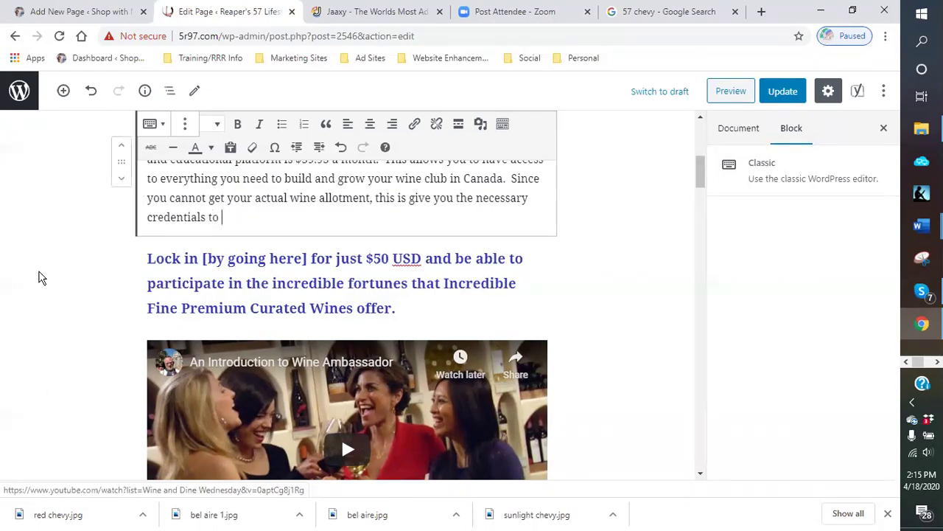
Step: Complete the wine allotment sentence with "get to your backoffice, build your points and earn commissions."
{"action": "type", "text": "get to your backoffice"}
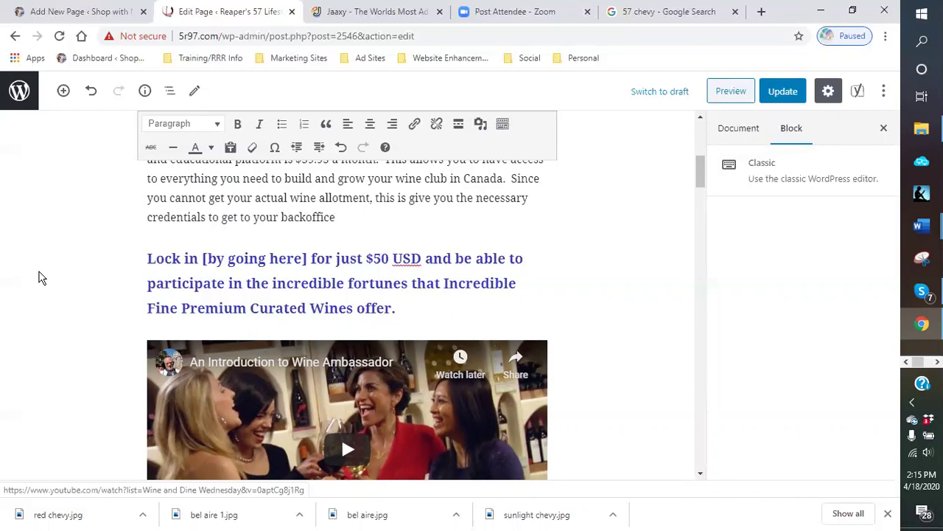
{"action": "type", "text": ", build your points and "}
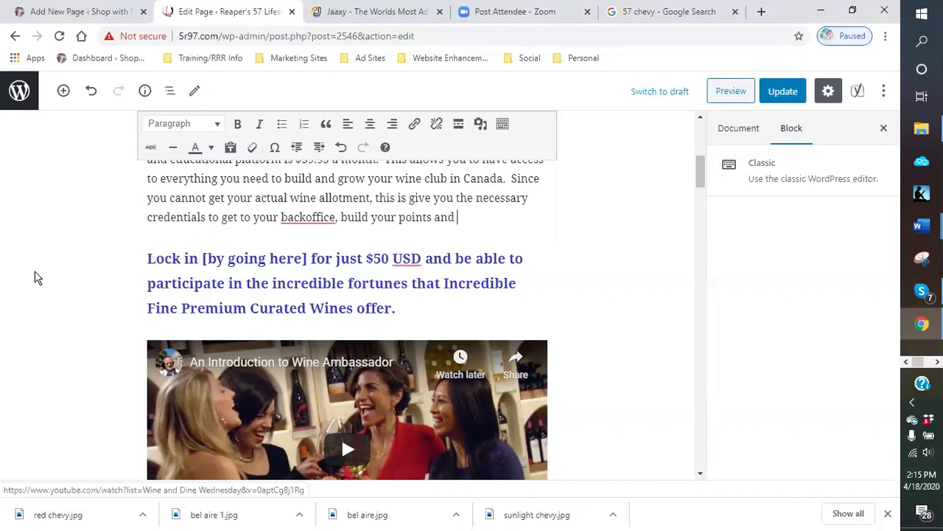
{"action": "type", "text": "ga"}
{"action": "type", "text": "arn commissions"}
{"action": "type", "text": ".  "}
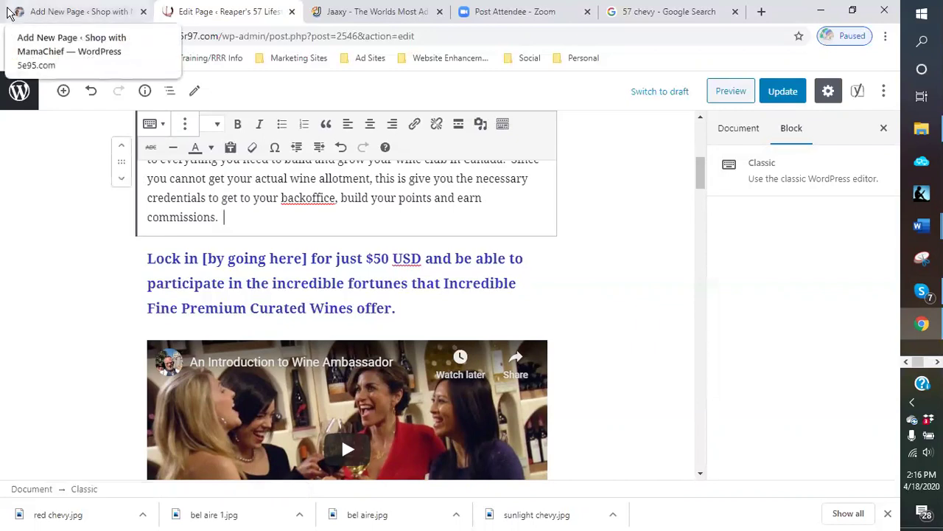
Step: Close the Classic block's text with "Below is a video that showcases this program in detail. Have a look."
{"action": "type", "text": "Below is a"}
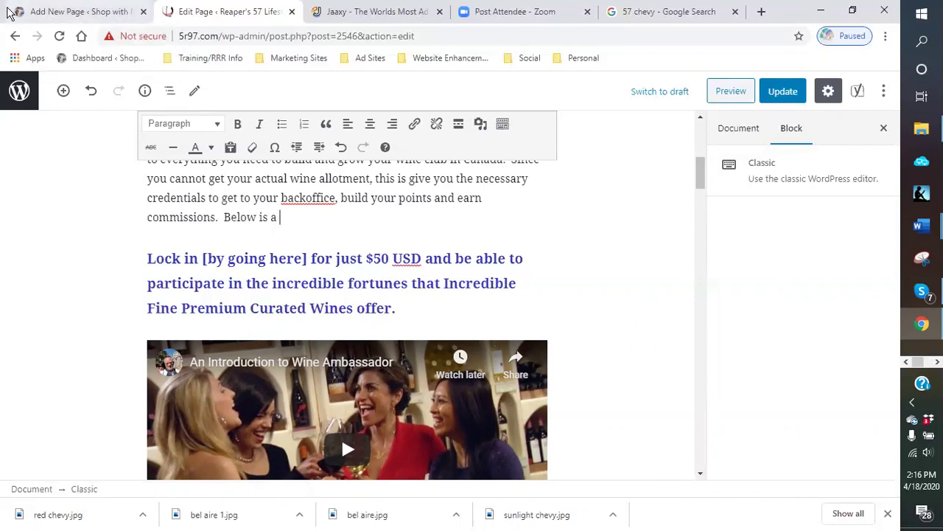
{"action": "type", "text": " video that show"}
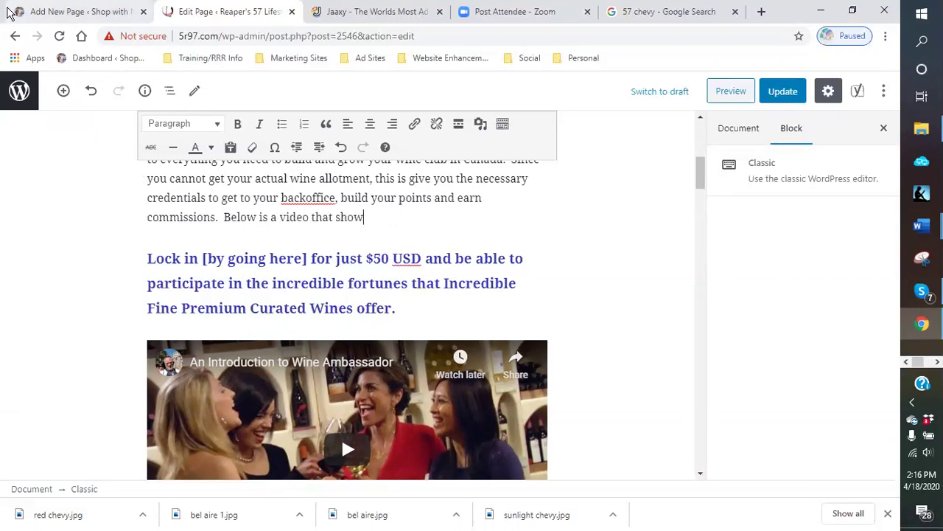
{"action": "type", "text": "cases this program in d"}
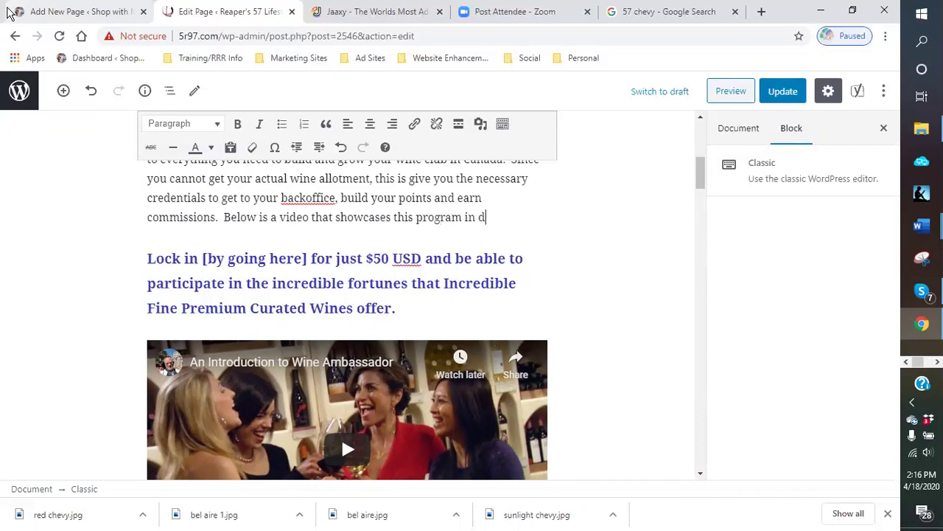
{"action": "type", "text": "etial.il.  Have "}
{"action": "type", "text": "a loo"}
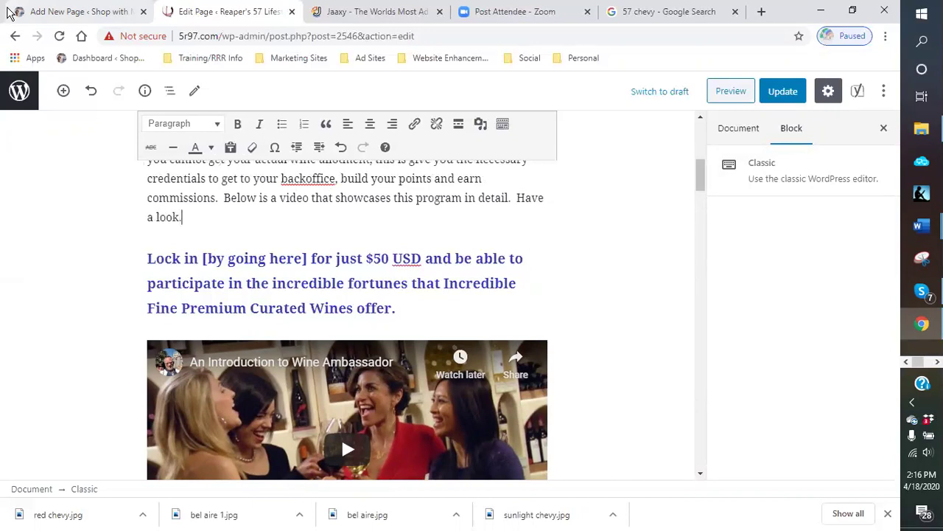
{"action": "type", "text": "k."}
Step: Remove the blue "Lock in [by going here] for just $50 USD" paragraph block above the video
{"action": "triple_click", "coordinate": [295, 283]}
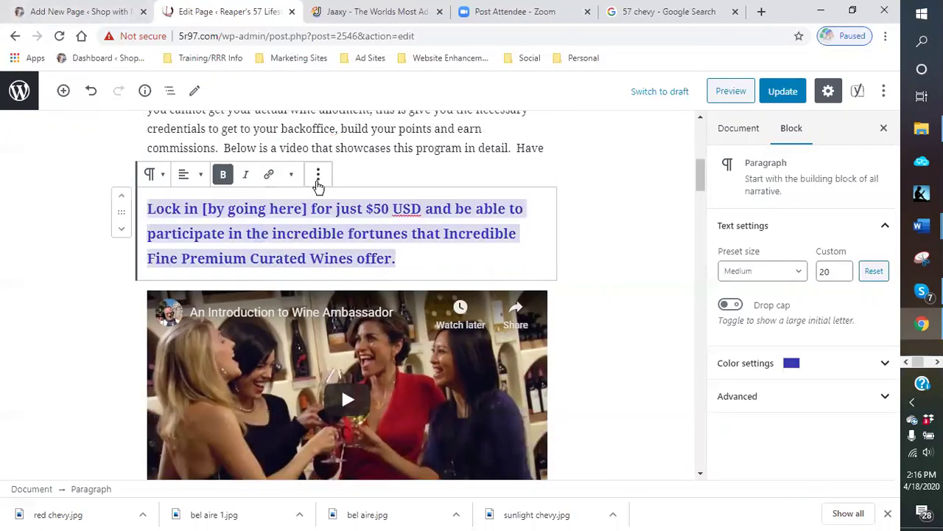
{"action": "left_click", "coordinate": [318, 174]}
{"action": "left_click", "coordinate": [353, 395]}
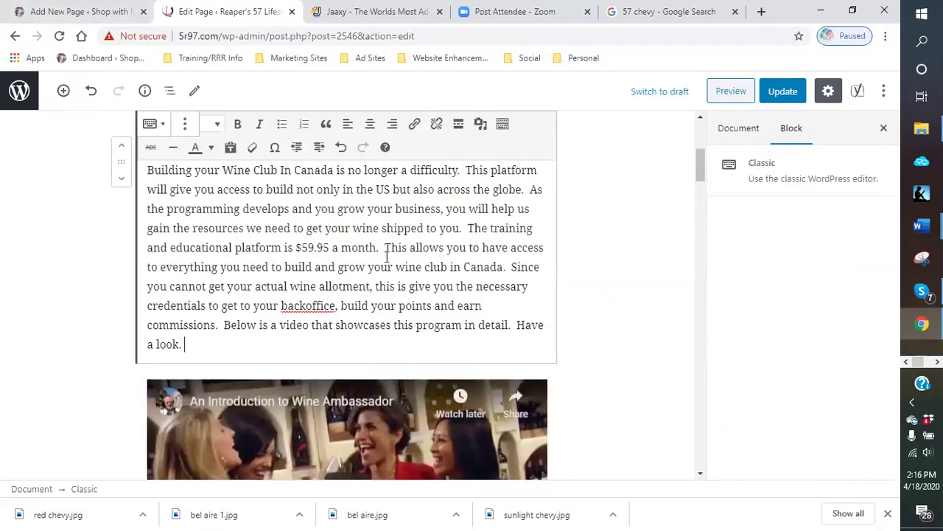
Step: Correct "backoffice" to "back office" in the Classic block and update the page
{"action": "scroll", "coordinate": [376, 264], "scroll_direction": "down", "scroll_amount": 1}
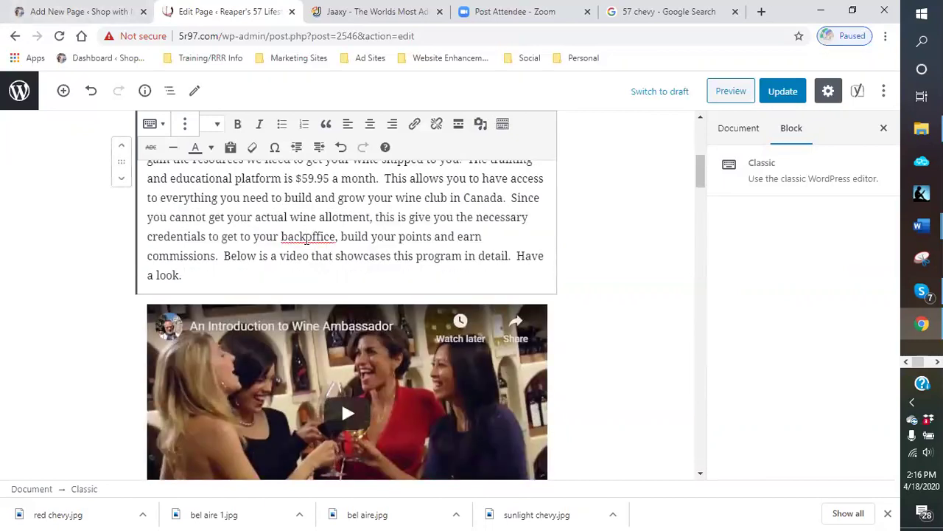
{"action": "right_click", "coordinate": [298, 239]}
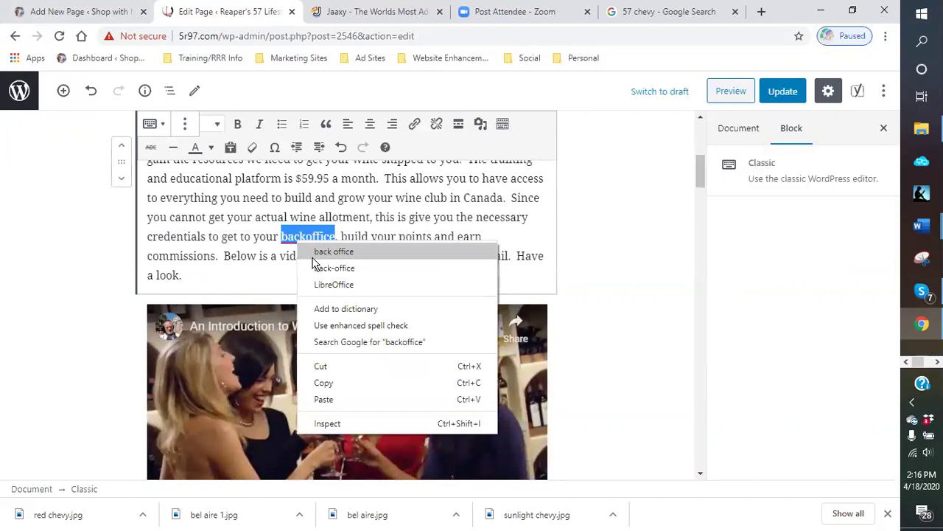
{"action": "left_click", "coordinate": [324, 251]}
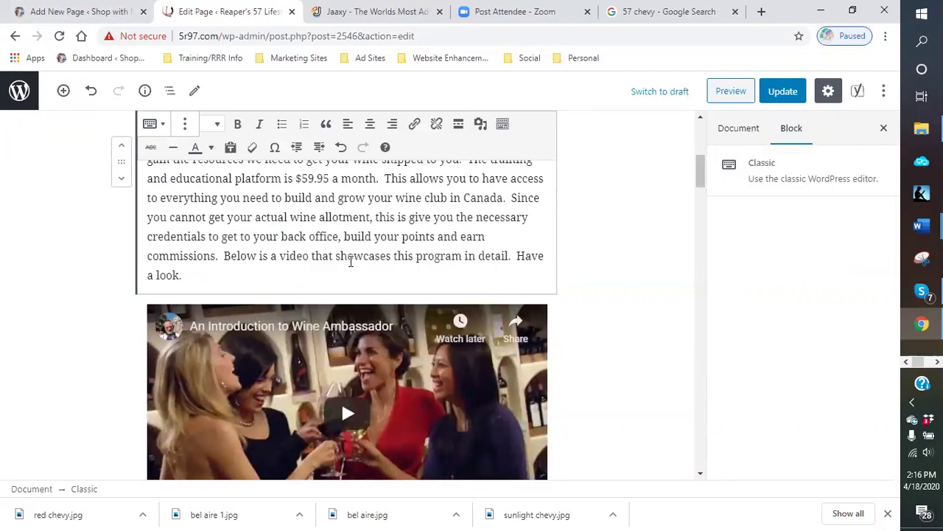
{"action": "scroll", "coordinate": [351, 261], "scroll_direction": "down", "scroll_amount": 4}
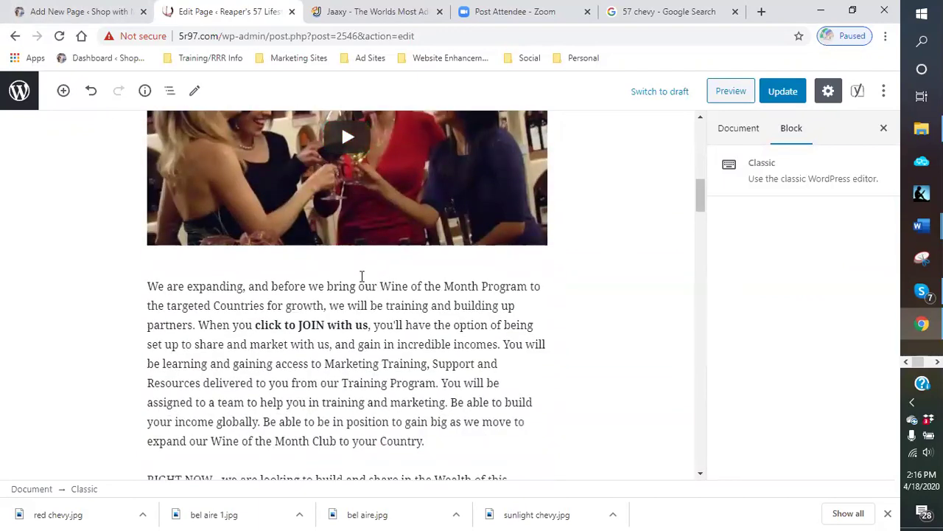
{"action": "left_click", "coordinate": [772, 95]}
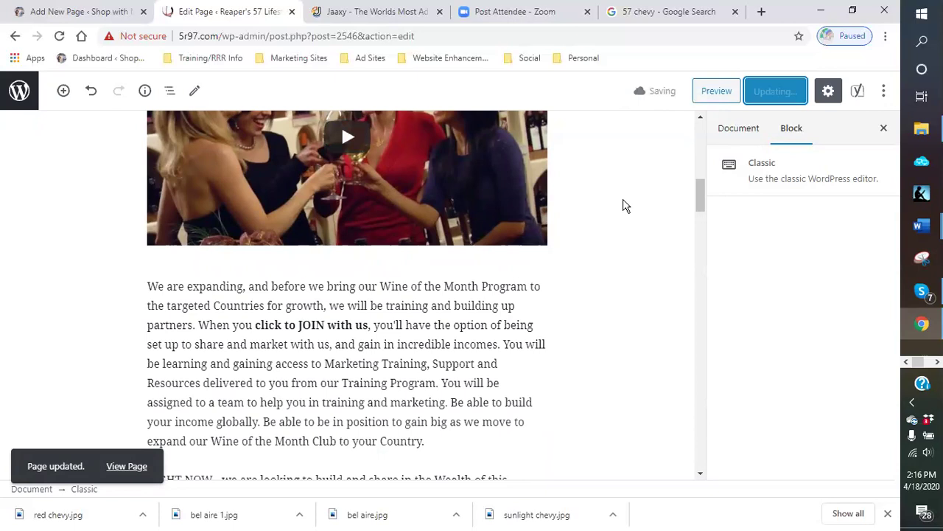
Step: Remove the "We are expanding" paragraph block below the wine ambassador video
{"action": "scroll", "coordinate": [623, 206], "scroll_direction": "down", "scroll_amount": 1}
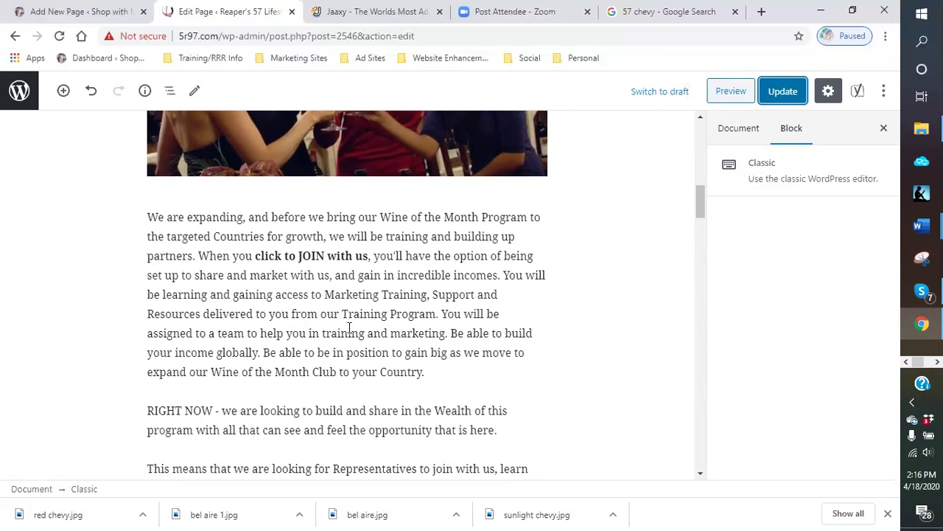
{"action": "scroll", "coordinate": [317, 317], "scroll_direction": "up", "scroll_amount": 7}
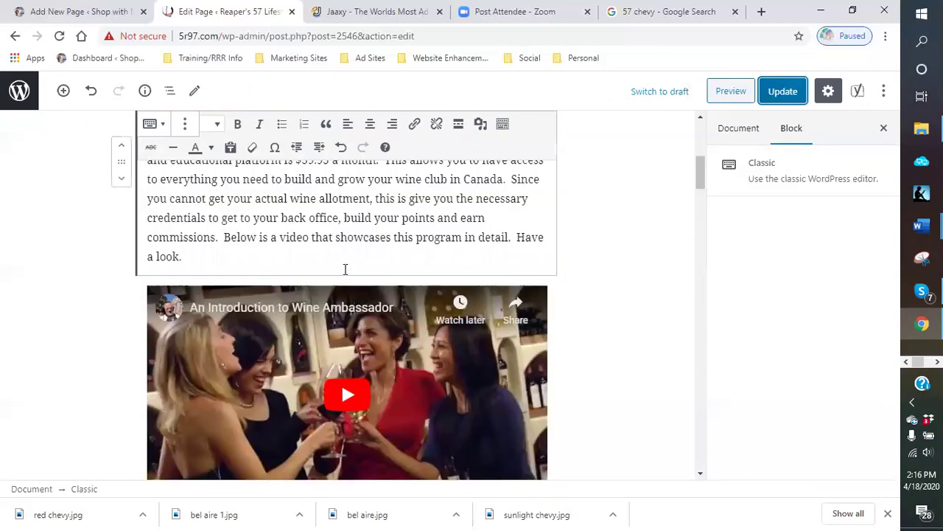
{"action": "scroll", "coordinate": [321, 322], "scroll_direction": "down", "scroll_amount": 2}
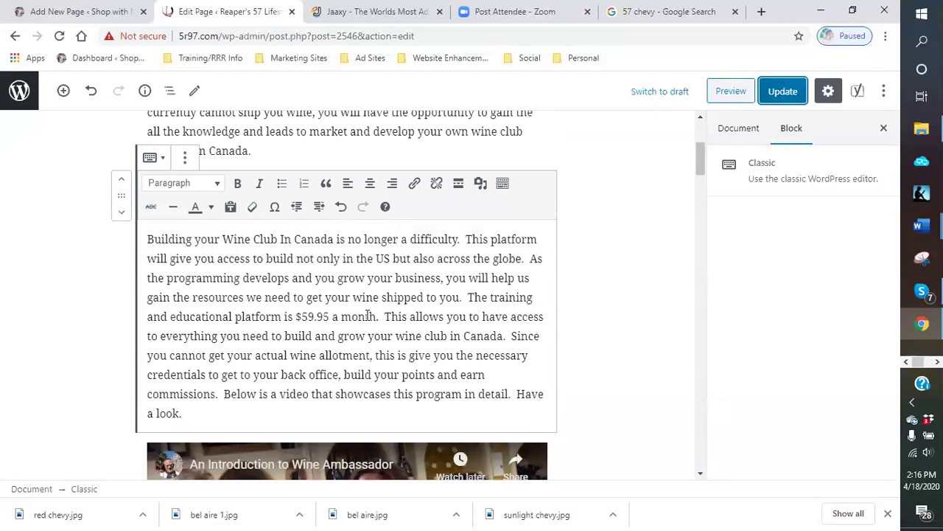
{"action": "scroll", "coordinate": [354, 317], "scroll_direction": "down", "scroll_amount": 3}
{"action": "scroll", "coordinate": [353, 317], "scroll_direction": "down", "scroll_amount": 4}
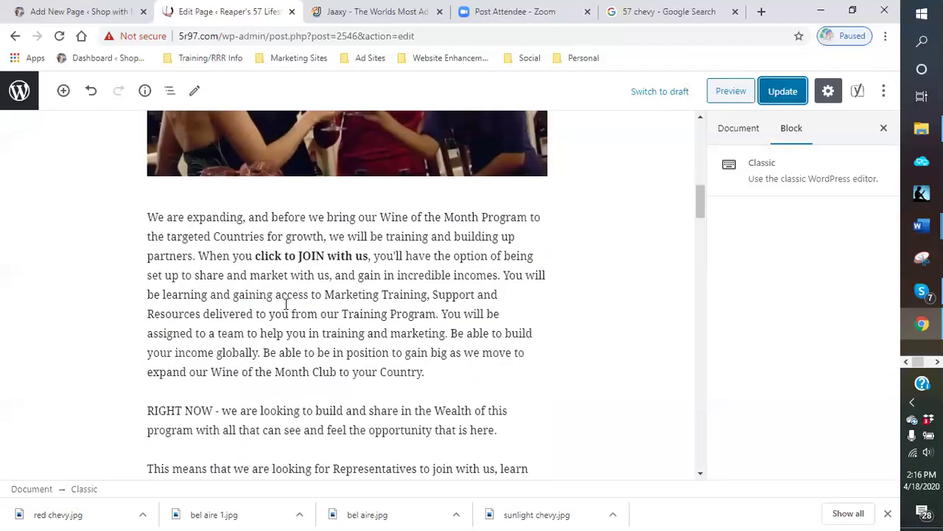
{"action": "left_click", "coordinate": [341, 293]}
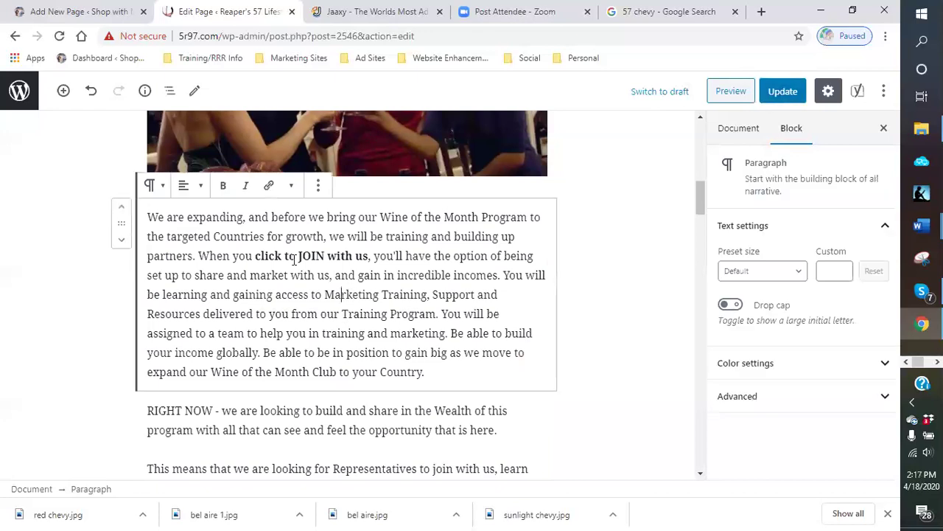
{"action": "left_click", "coordinate": [320, 190]}
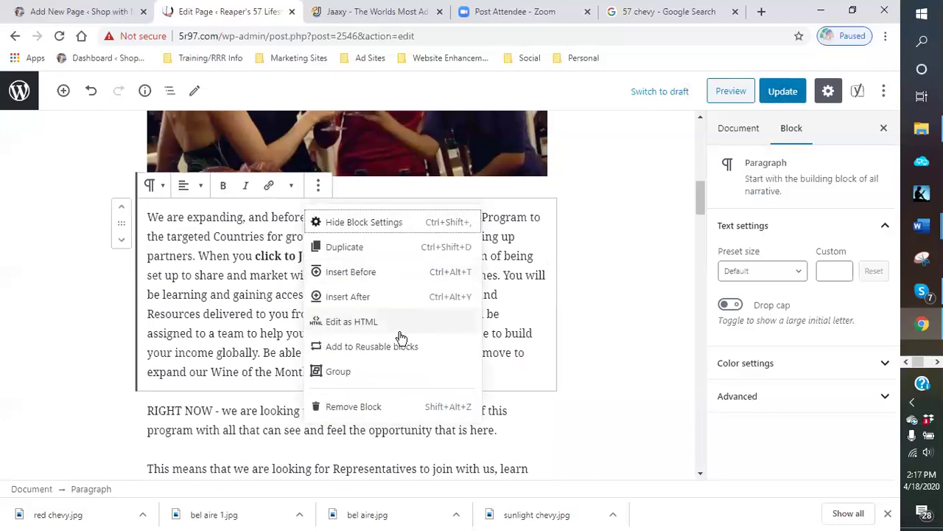
{"action": "left_click", "coordinate": [354, 407]}
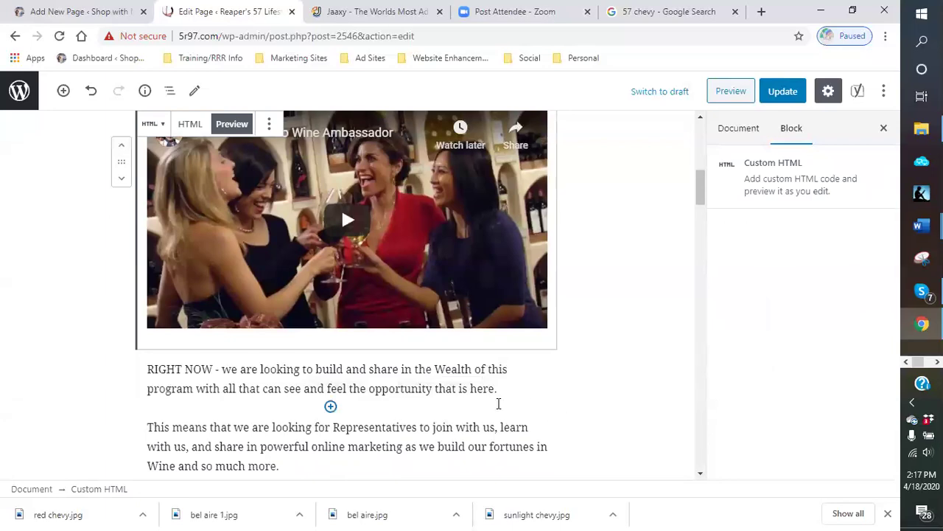
Step: Insert a new Paragraph block between the video and the "RIGHT NOW" paragraph
{"action": "scroll", "coordinate": [392, 391], "scroll_direction": "up", "scroll_amount": 5}
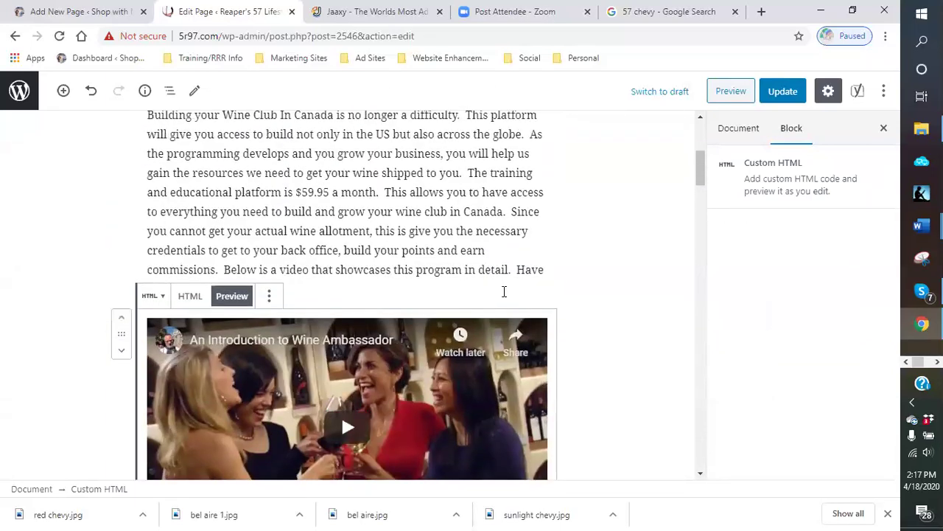
{"action": "scroll", "coordinate": [588, 276], "scroll_direction": "down", "scroll_amount": 7}
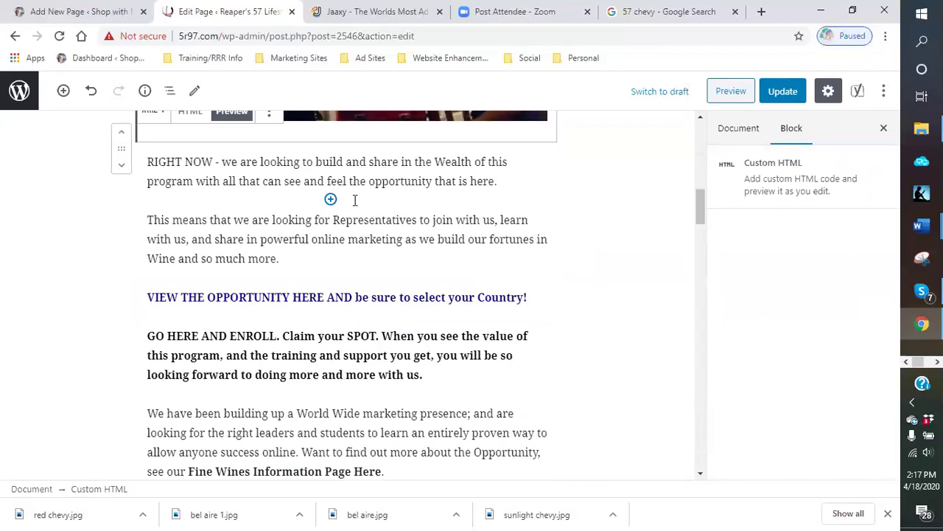
{"action": "scroll", "coordinate": [331, 198], "scroll_direction": "up", "scroll_amount": 1}
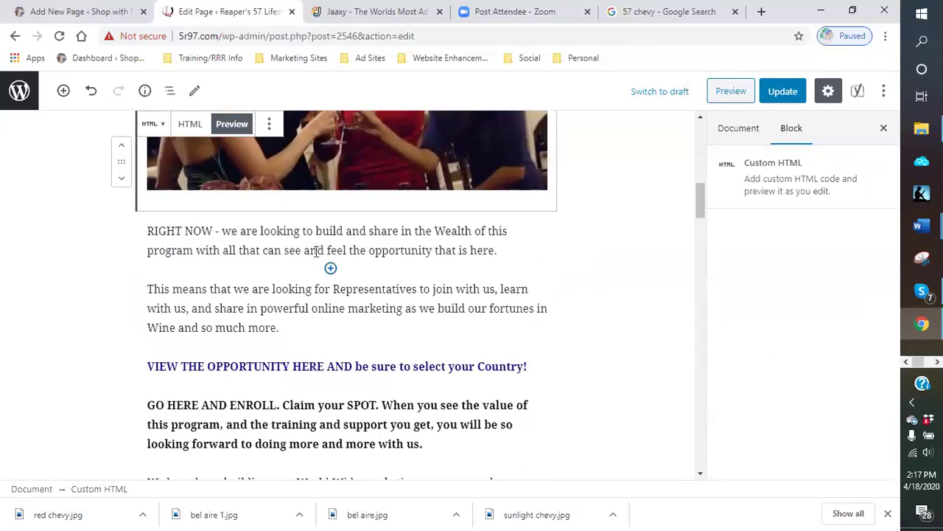
{"action": "left_click", "coordinate": [330, 212]}
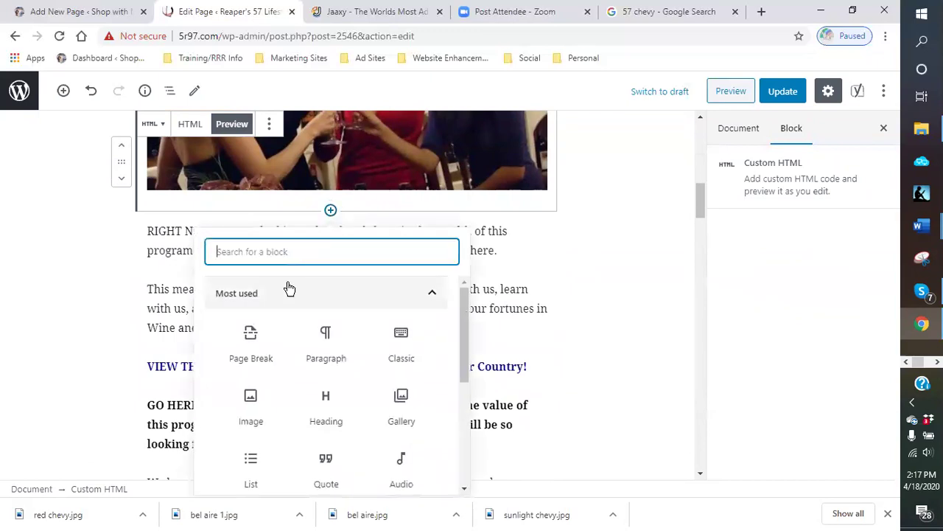
{"action": "left_click", "coordinate": [340, 356]}
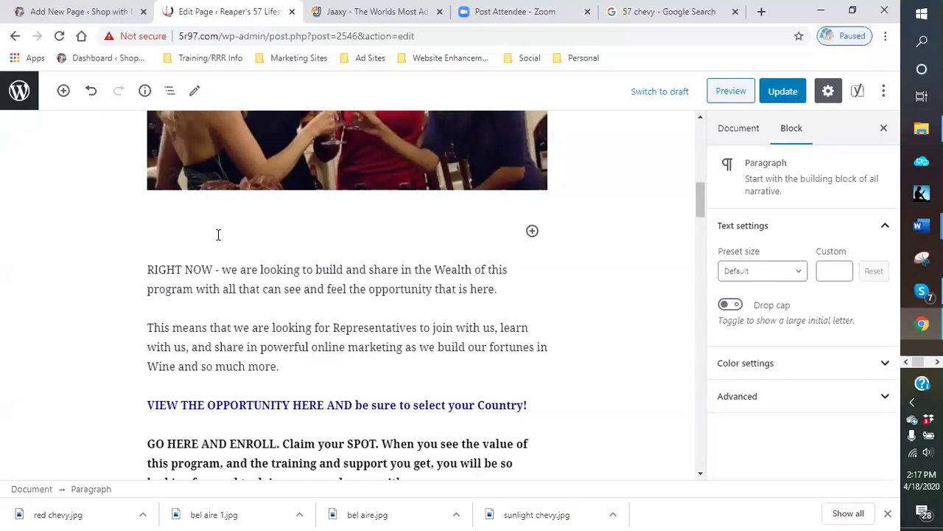
Step: Write "As wine currently cannot be delivered to our Canada residents, we are looking for wine ambassadors to represent your wine community" in the new paragraph
{"action": "type", "text": "As wine currentl"}
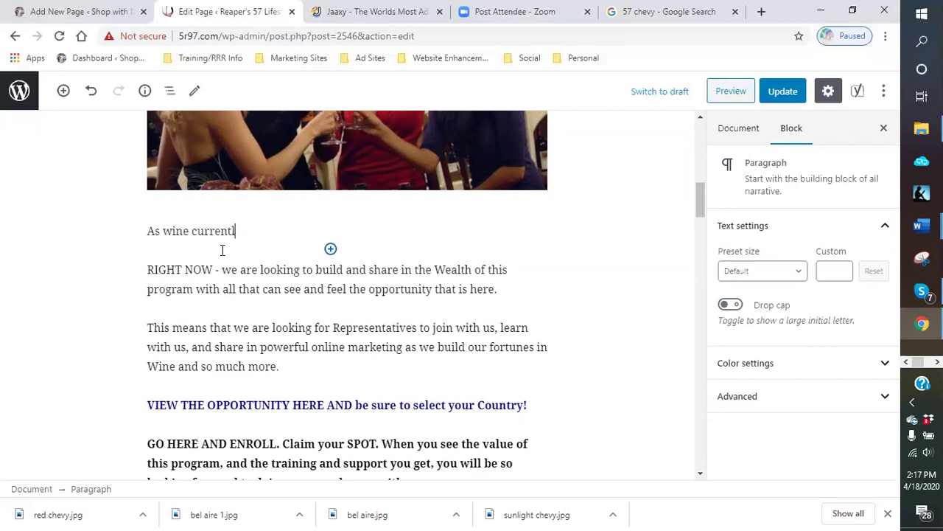
{"action": "type", "text": "y cannot be delivere"}
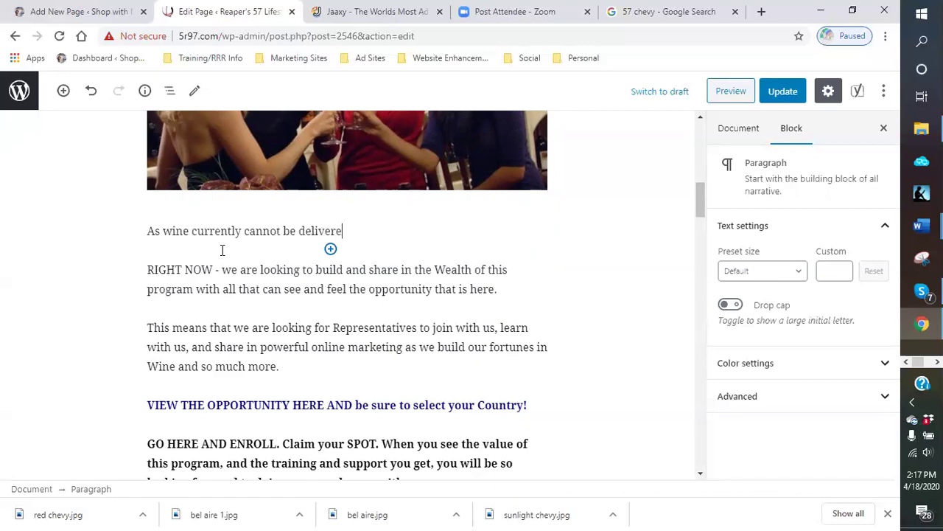
{"action": "type", "text": "d to our Canada "}
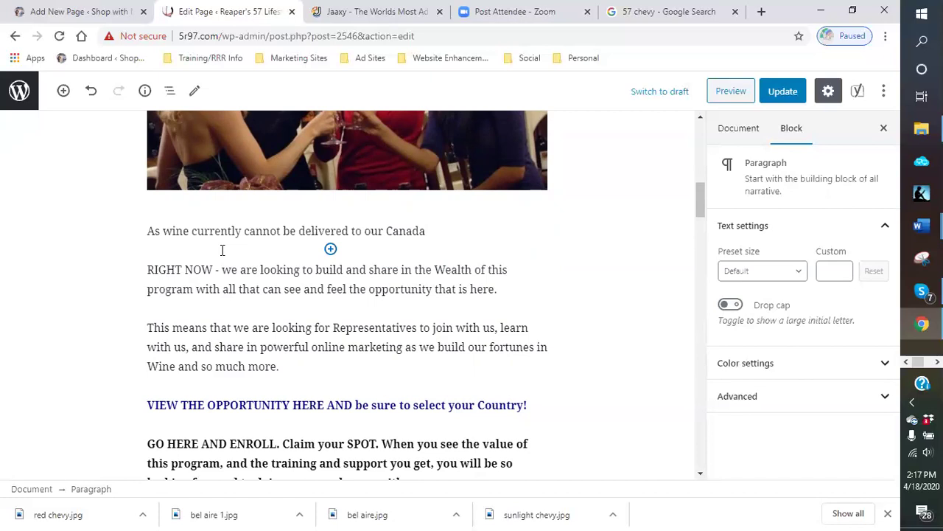
{"action": "type", "text": "residents, we are looking for "}
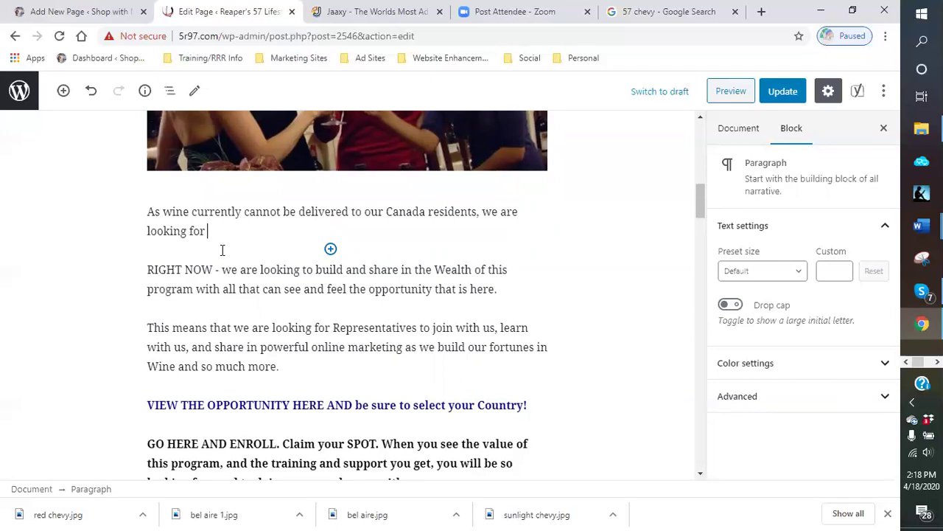
{"action": "type", "text": "wine ambassadors to represent"}
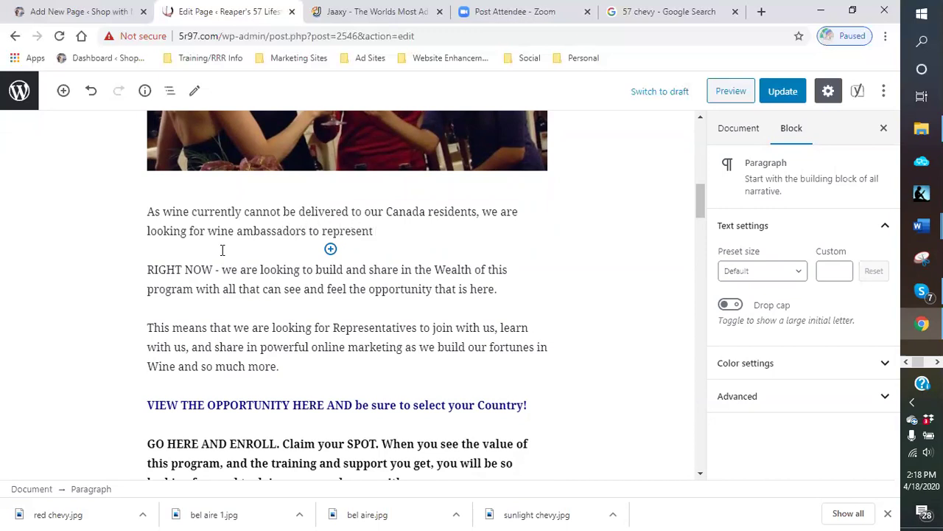
{"action": "type", "text": " your wine community"}
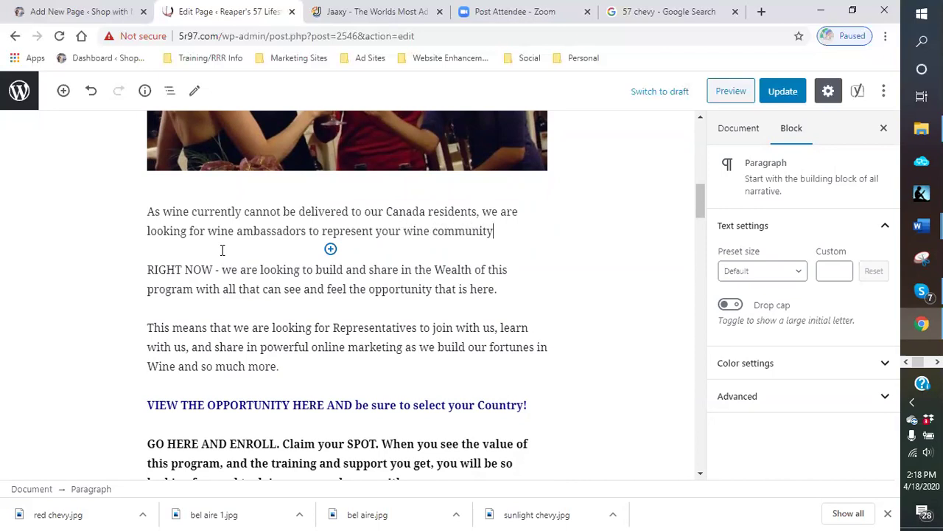
Step: Start the paragraph's second sentence with "The opportunity to market you wine club in Canada is available"
{"action": "type", "text": ".  The oppor"}
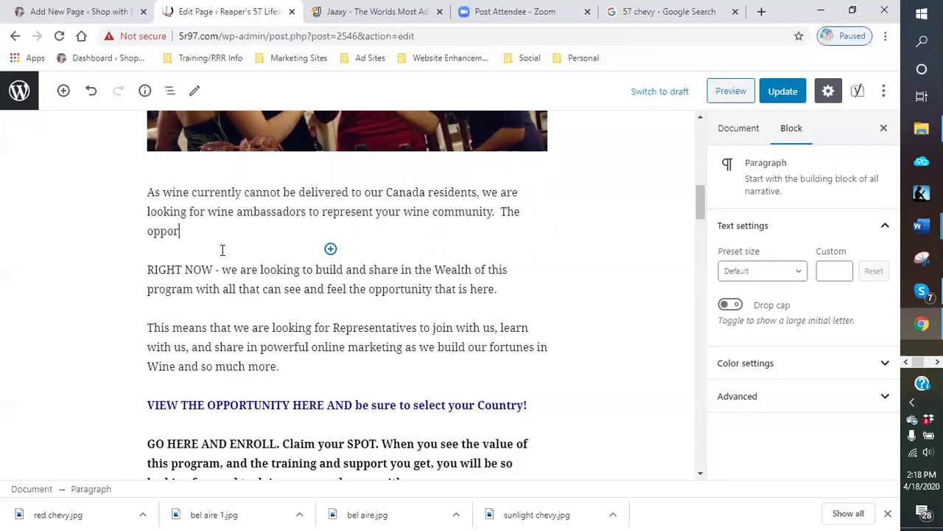
{"action": "type", "text": "tunti"}
{"action": "key", "text": "BackSpace"}
{"action": "key", "text": "BackSpace"}
{"action": "type", "text": "ity to market "}
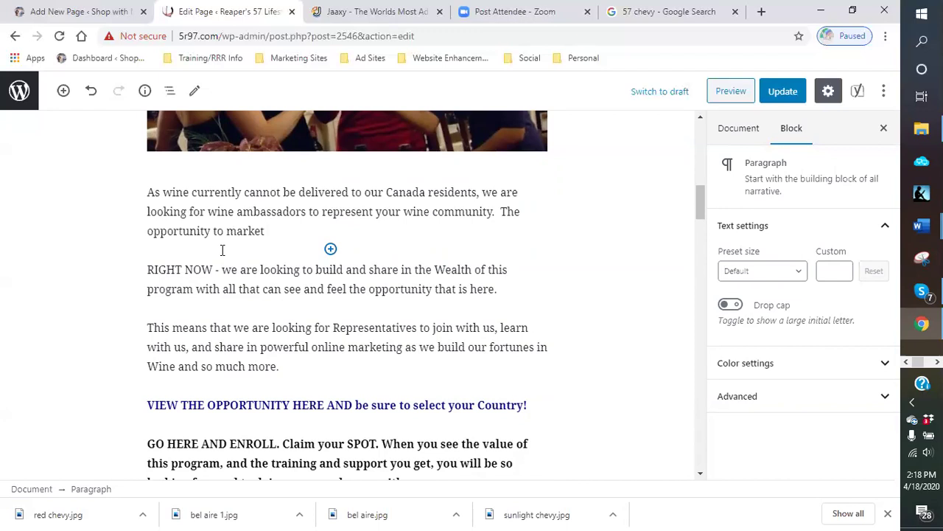
{"action": "type", "text": "you wine club in Canda"}
{"action": "key", "text": "BackSpace"}
{"action": "key", "text": "BackSpace"}
{"action": "type", "text": "ada is self"}
{"action": "key", "text": "BackSpace"}
{"action": "key", "text": "BackSpace"}
{"action": "key", "text": "BackSpace"}
{"action": "key", "text": "BackSpace"}
{"action": "type", "text": "available "}
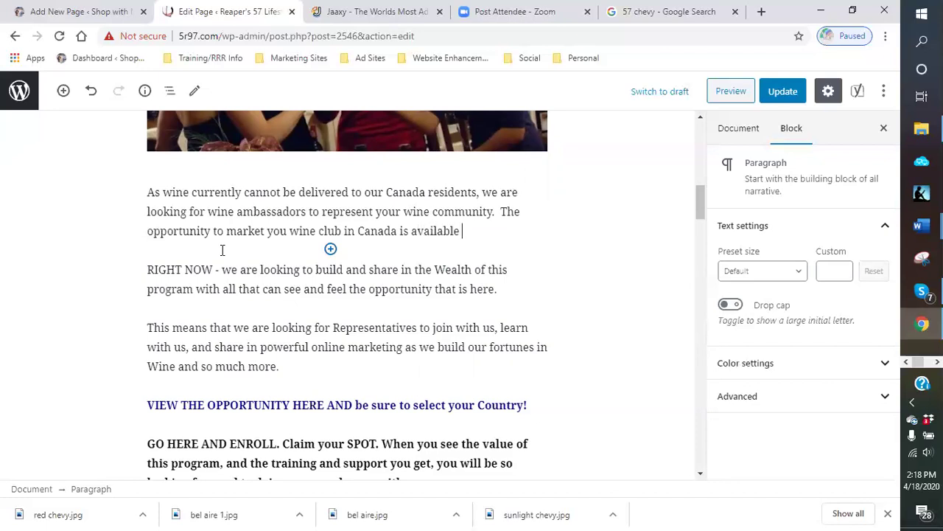
Step: Continue the paragraph with "now. Our awesome powerline marketing system is in place to help you"
{"action": "type", "text": "now.  Our ov"}
{"action": "key", "text": "BackSpace"}
{"action": "key", "text": "BackSpace"}
{"action": "type", "text": "awesome p o"}
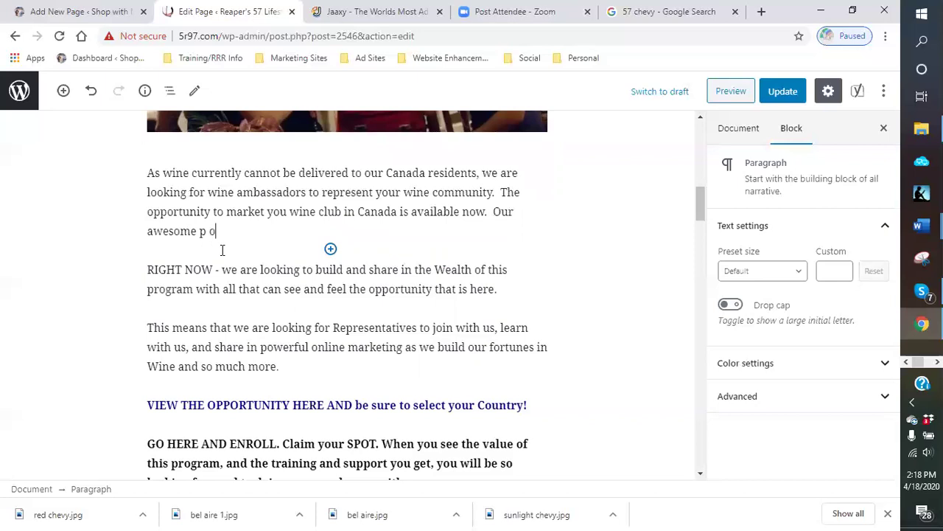
{"action": "key", "text": "BackSpace"}
{"action": "key", "text": "BackSpace"}
{"action": "type", "text": "owerline system"}
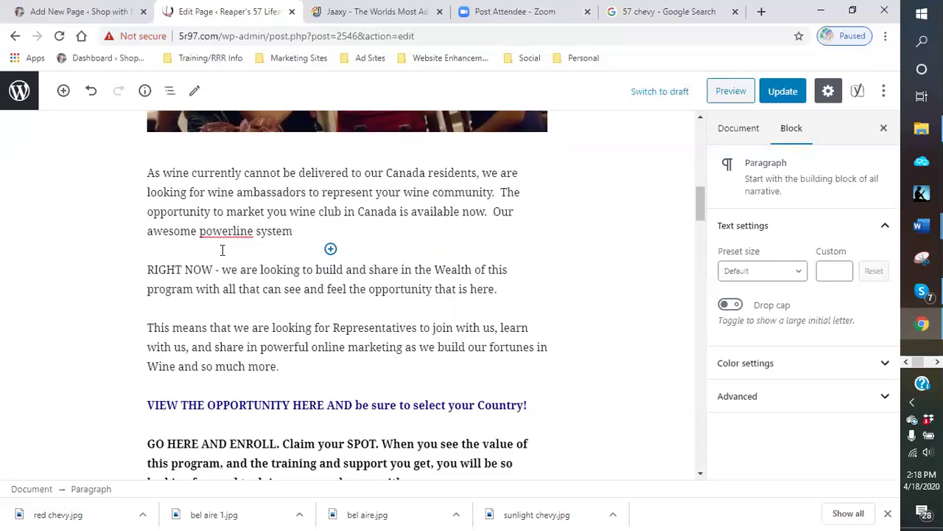
{"action": "key", "text": "BackSpace"}
{"action": "key", "text": "BackSpace"}
{"action": "key", "text": "BackSpace"}
{"action": "key", "text": "BackSpace"}
{"action": "key", "text": "BackSpace"}
{"action": "type", "text": "marketing system is in"}
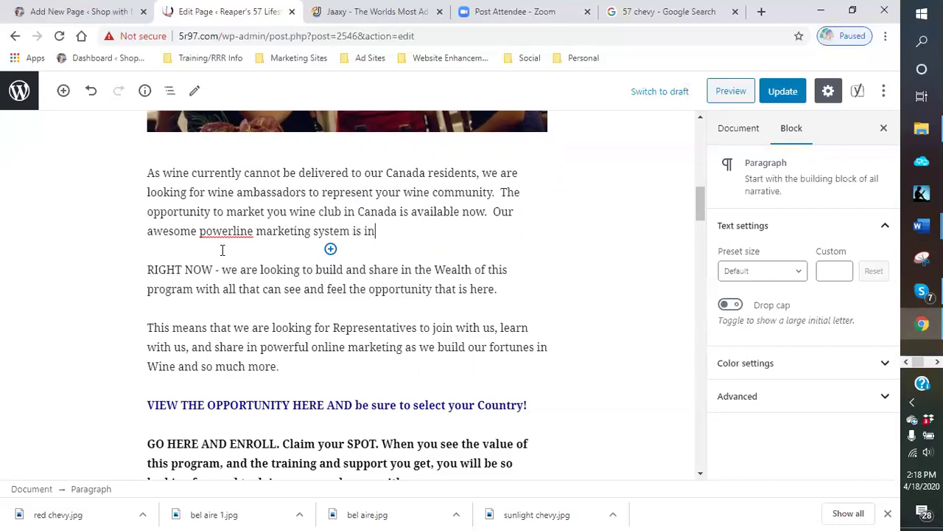
{"action": "type", "text": " place to help you gent"}
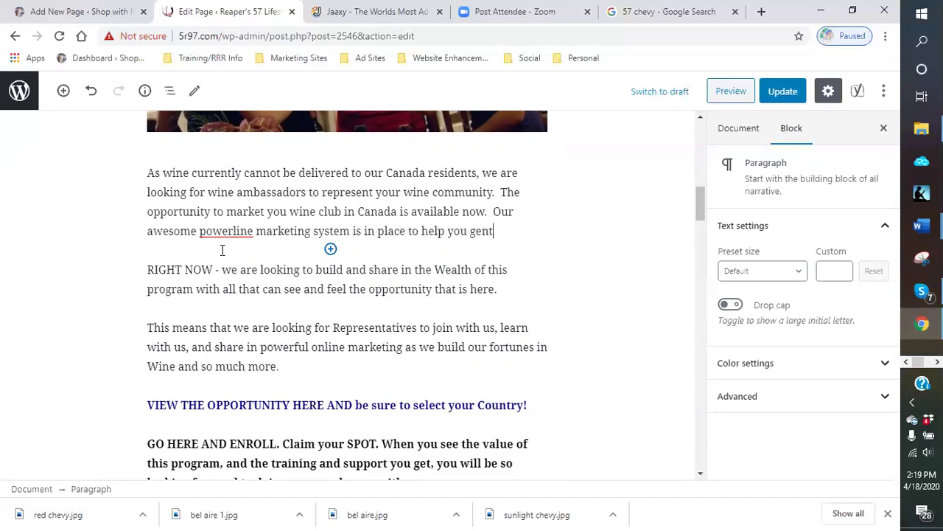
{"action": "key", "text": "BackSpace"}
{"action": "type", "text": "erate"}
{"action": "type", "text": "the lead"}
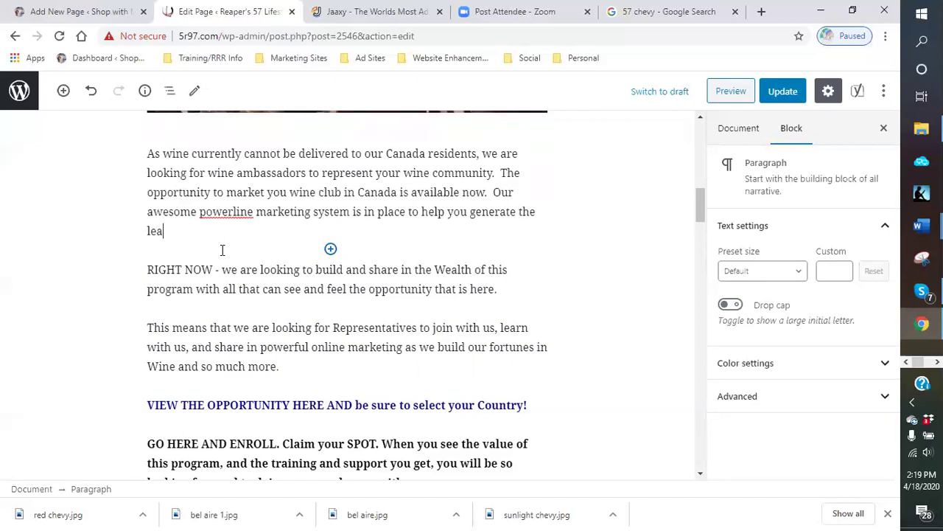
{"action": "key", "text": "BackSpace"}
{"action": "key", "text": "BackSpace"}
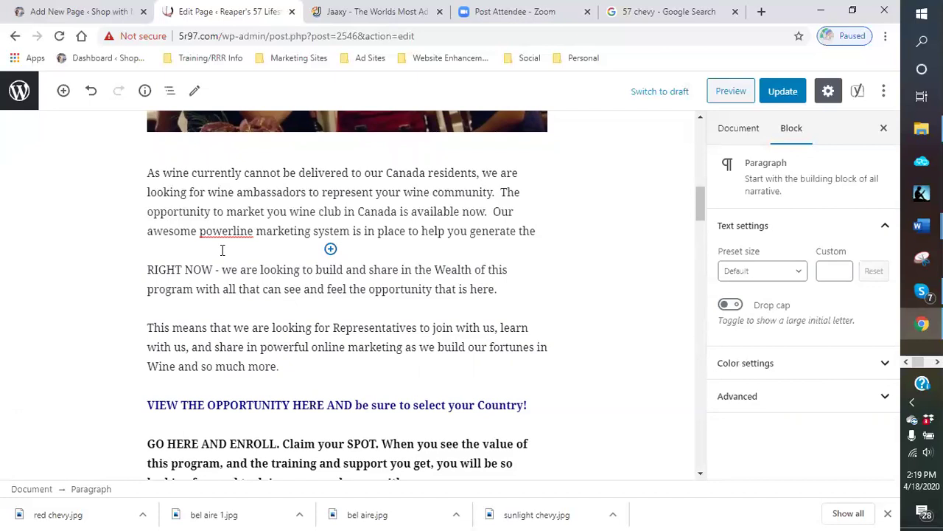
{"action": "key", "text": "BackSpace"}
{"action": "key", "text": "BackSpace"}
{"action": "key", "text": "BackSpace"}
{"action": "key", "text": "BackSpace"}
{"action": "key", "text": "BackSpace"}
{"action": "key", "text": "BackSpace"}
{"action": "key", "text": "BackSpace"}
{"action": "key", "text": "BackSpace"}
{"action": "key", "text": "BackSpace"}
{"action": "key", "text": "BackSpace"}
{"action": "key", "text": "BackSpace"}
{"action": "type", "text": "develo"}
{"action": "type", "text": "p"}
{"action": "key", "text": "BackSpace"}
{"action": "key", "text": "BackSpace"}
{"action": "key", "text": "BackSpace"}
{"action": "key", "text": "BackSpace"}
{"action": "key", "text": "BackSpace"}
{"action": "key", "text": "BackSpace"}
{"action": "key", "text": "BackSpace"}
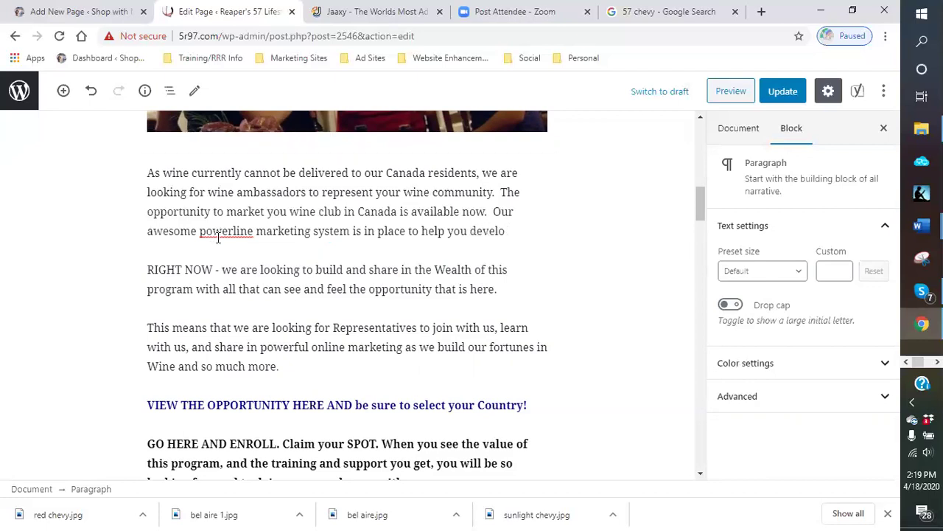
Step: Complete the marketing system sentence with "learn, grow and build your online marketing program."
{"action": "type", "text": "learn, grow and build"}
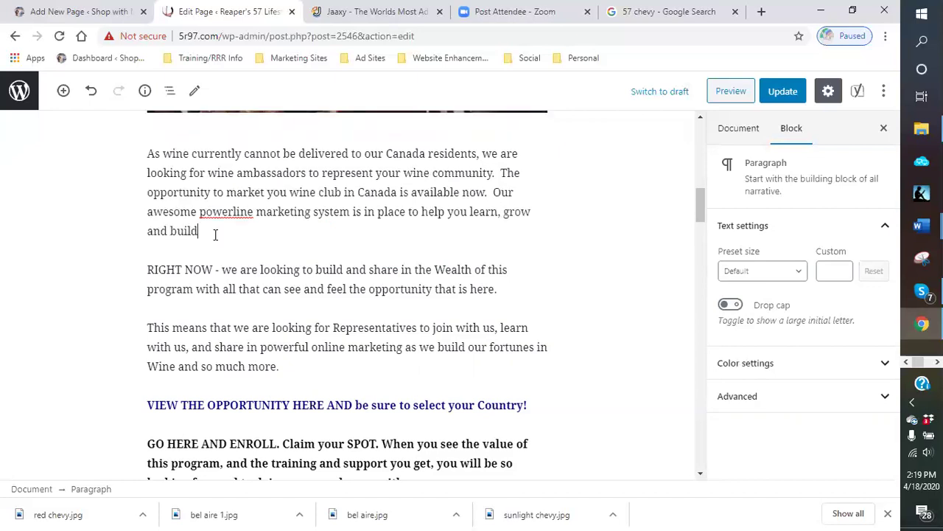
{"action": "type", "text": " your online marketing "}
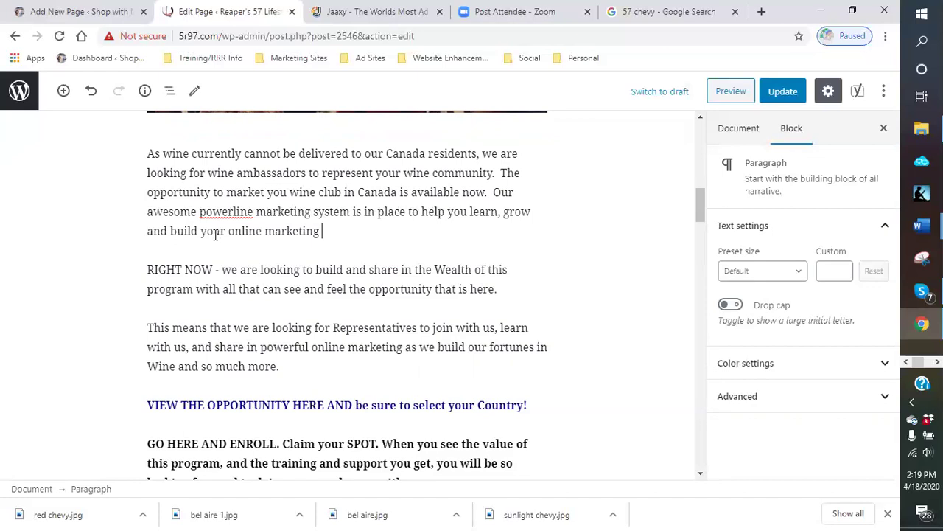
{"action": "type", "text": "program.  Your Win"}
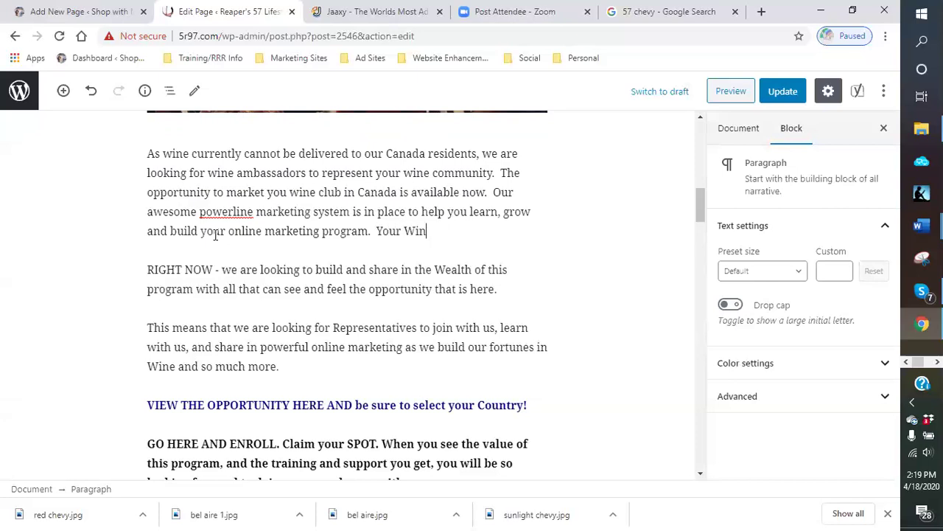
Step: Complete the paragraph's next sentence as "Your Wine club in Canada will be growing and getting the process in place for future wine shipments."
{"action": "type", "text": "e club in Canada"}
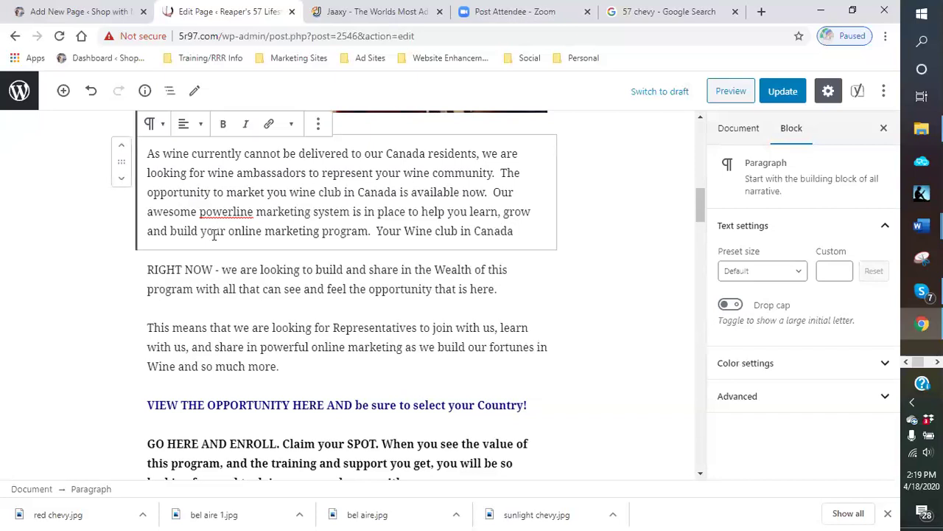
{"action": "type", "text": " will"}
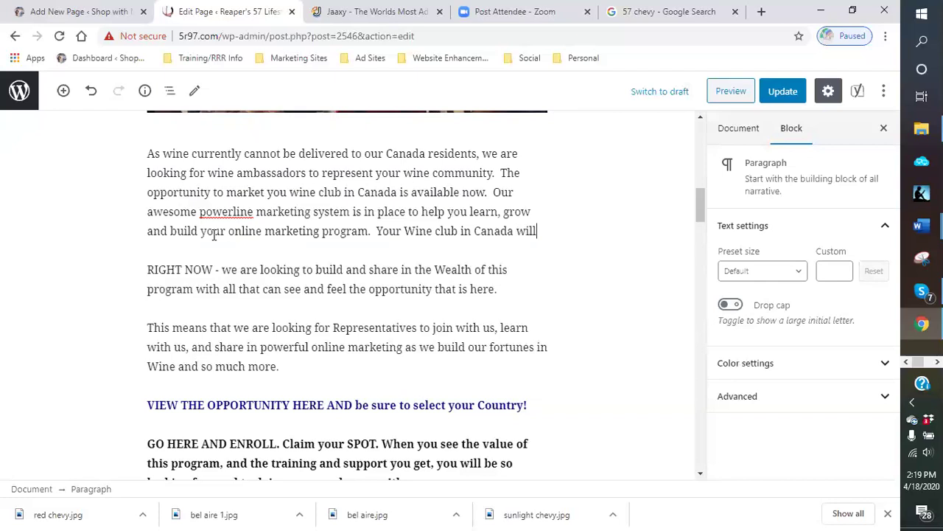
{"action": "type", "text": " be growing and"}
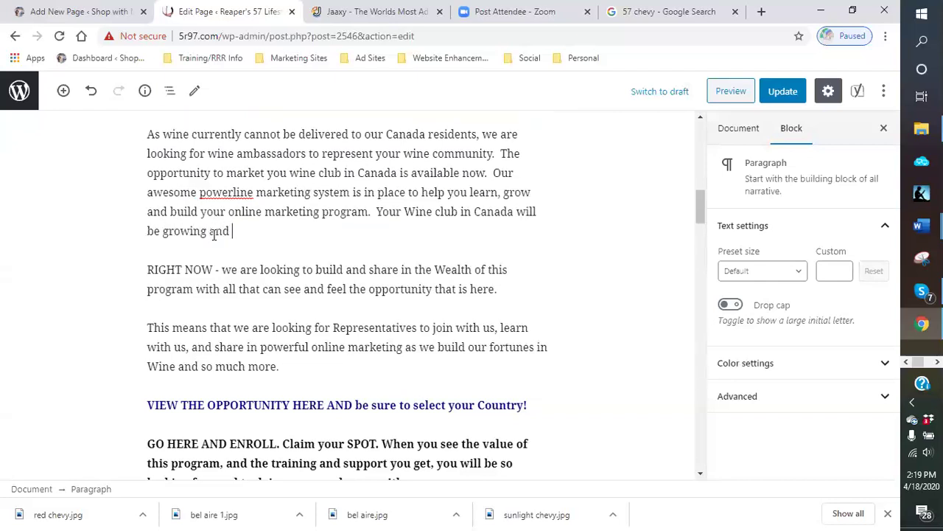
{"action": "type", "text": " getting the process "}
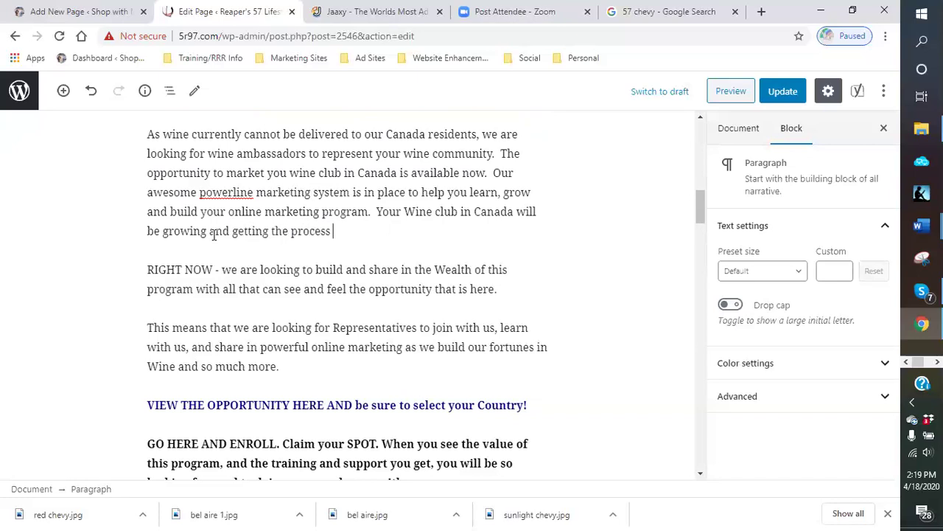
{"action": "type", "text": "in place for"}
{"action": "type", "text": "future wine shippin"}
{"action": "key", "text": "BackSpace"}
{"action": "type", "text": "ments."}
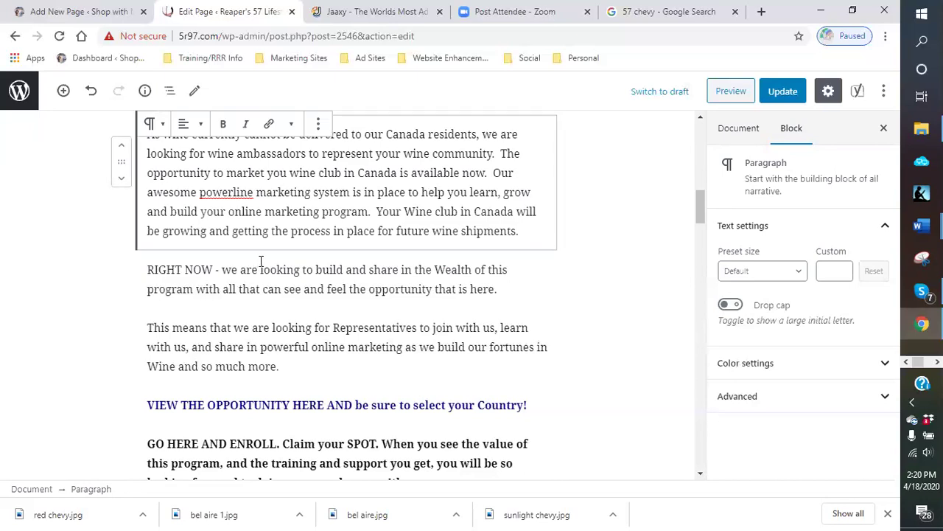
Step: Start the paragraph's closing sentence with "As a result of using and growing this powerline system, you will also be putting"
{"action": "type", "text": "As a res"}
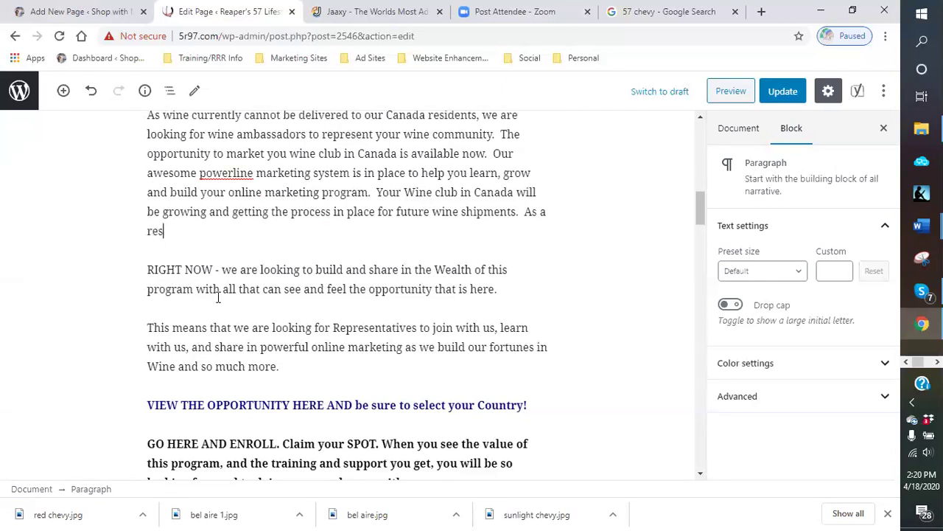
{"action": "type", "text": "ult of using an"}
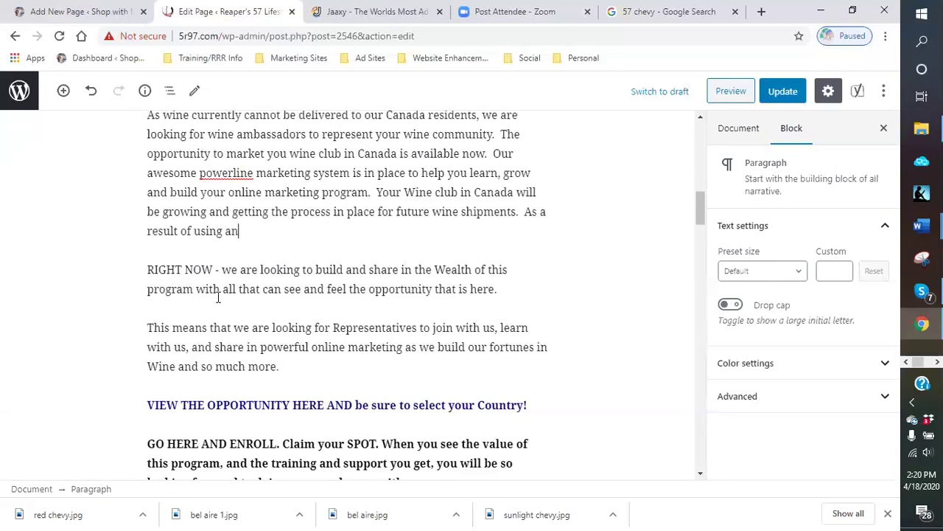
{"action": "type", "text": "d drowing this"}
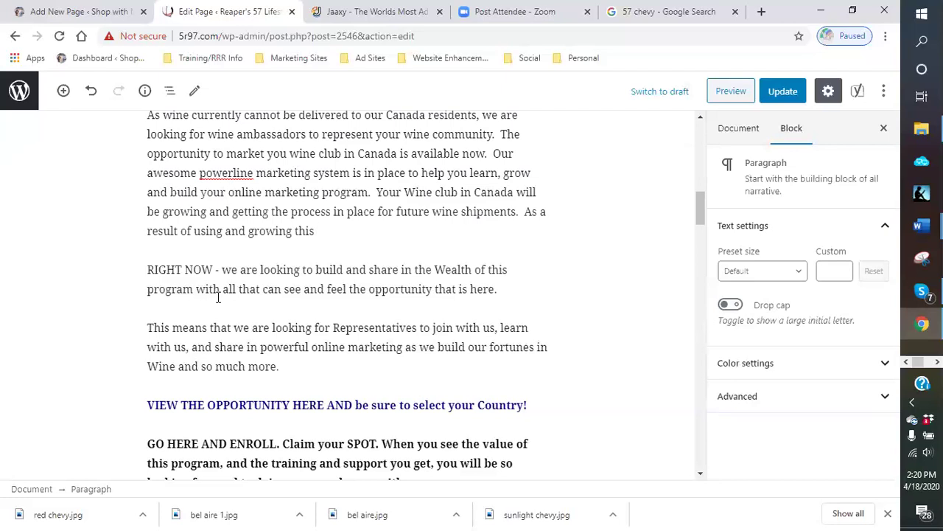
{"action": "type", "text": "powerline system, you will also be puttin"}
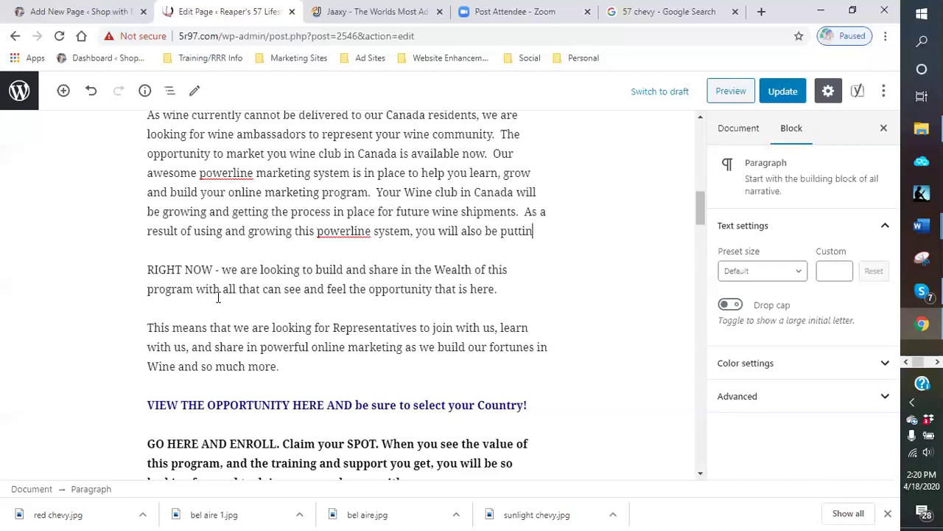
Step: Finish the closing sentence with "in place other ways to grow your business into multiple streams of income."
{"action": "type", "text": "g in place other"}
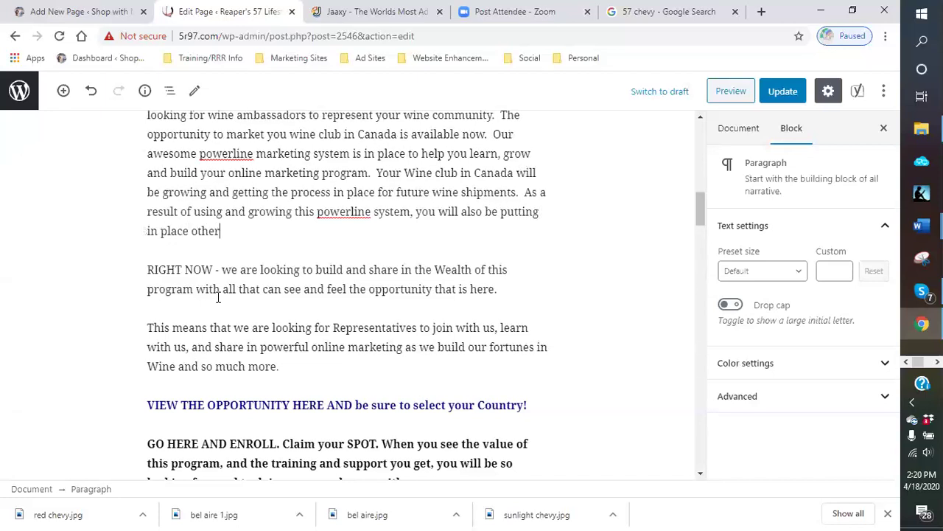
{"action": "type", "text": " ways to grow your mu"}
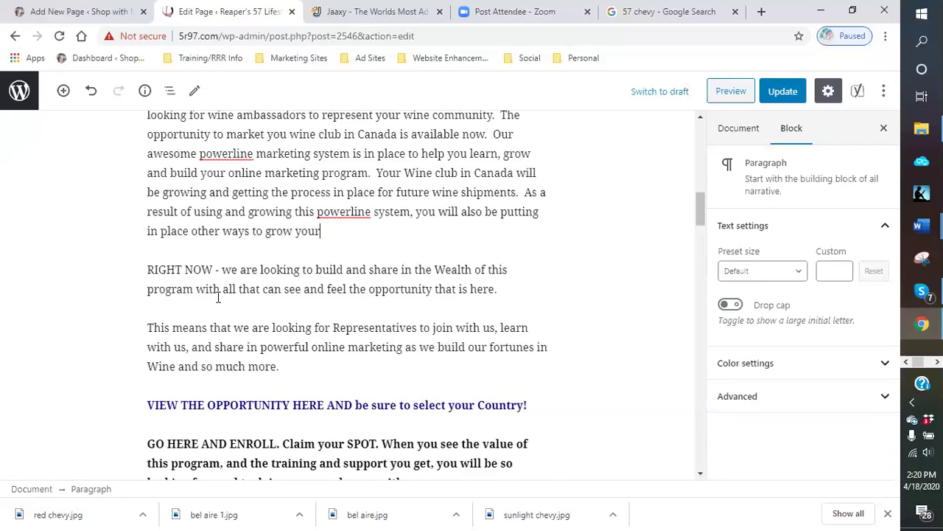
{"action": "key", "text": "BackSpace"}
{"action": "key", "text": "BackSpace"}
{"action": "type", "text": "business into mul"}
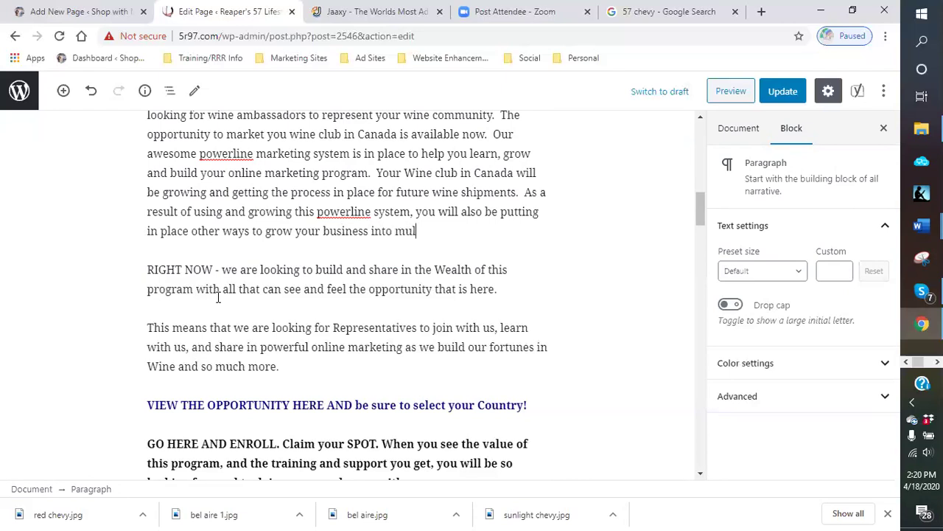
{"action": "type", "text": "tiple streams of income."}
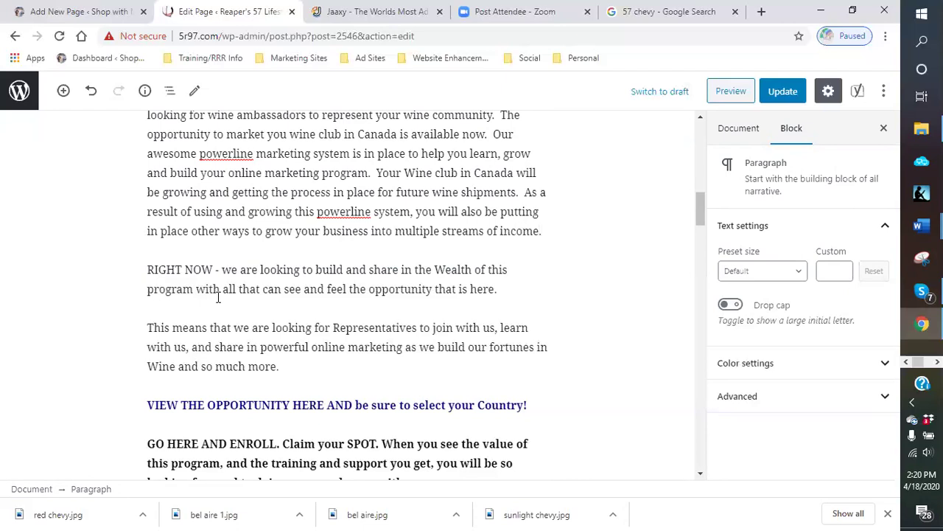
Step: Remove the outdated paragraph block beginning "RIGHT NOW - we are looking to build and share"
{"action": "left_click", "coordinate": [282, 275]}
{"action": "left_click", "coordinate": [313, 331]}
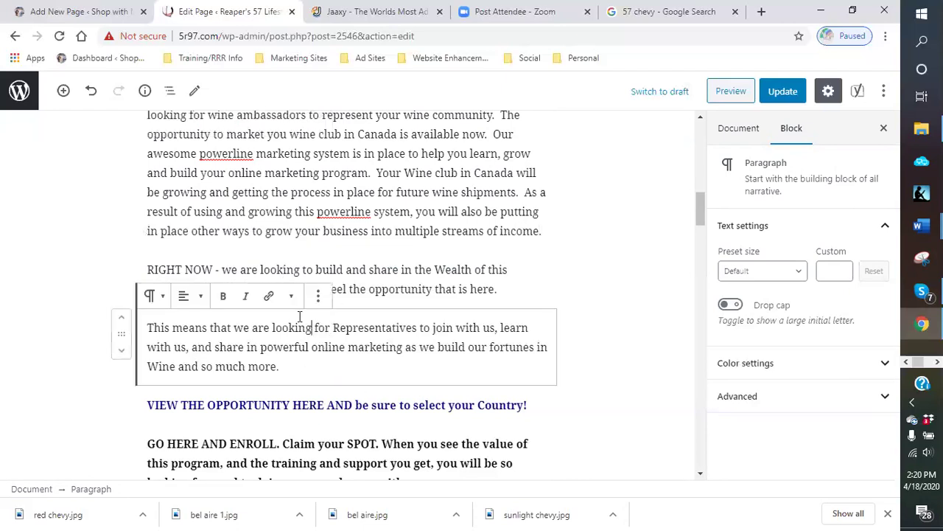
{"action": "left_click", "coordinate": [279, 270]}
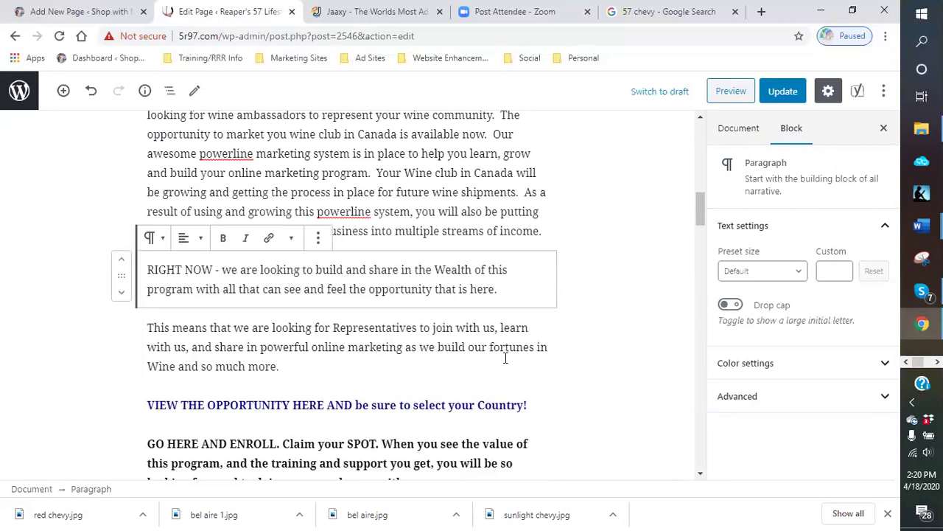
{"action": "scroll", "coordinate": [402, 313], "scroll_direction": "up", "scroll_amount": 1}
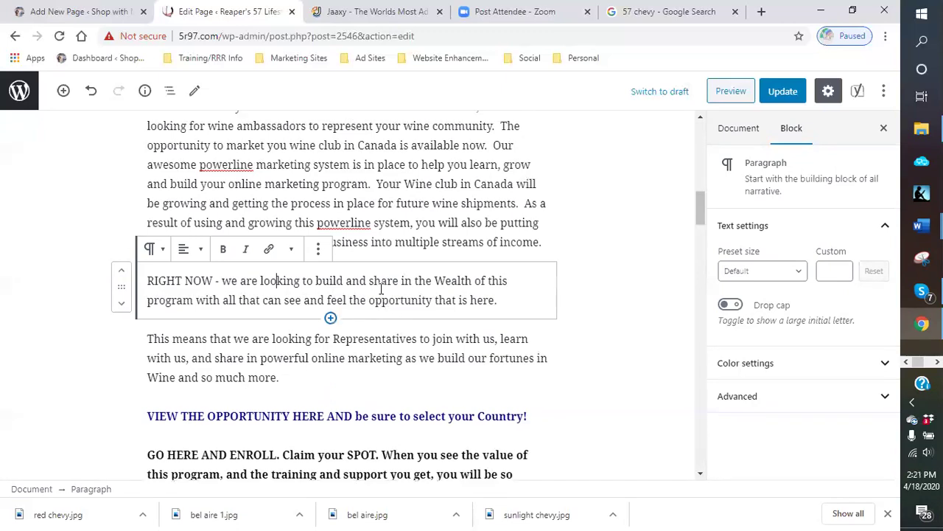
{"action": "left_click", "coordinate": [436, 291]}
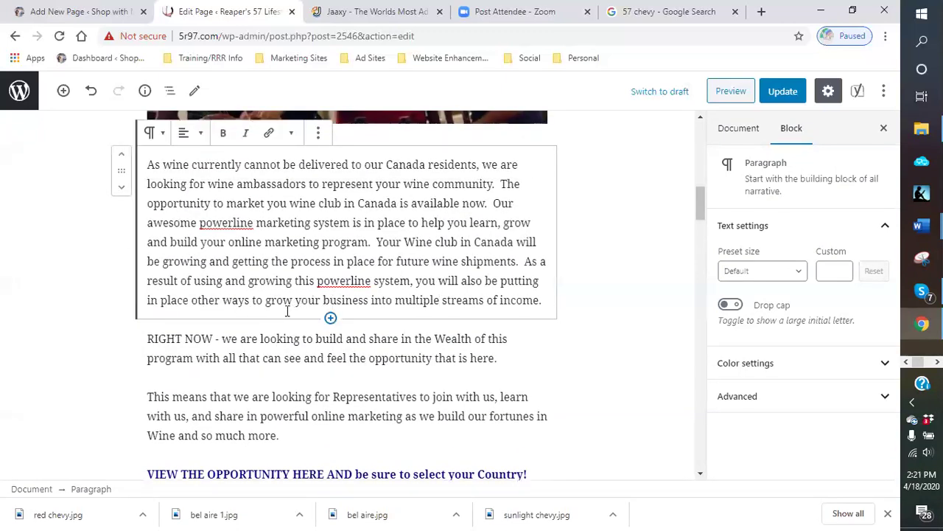
{"action": "left_click", "coordinate": [328, 356]}
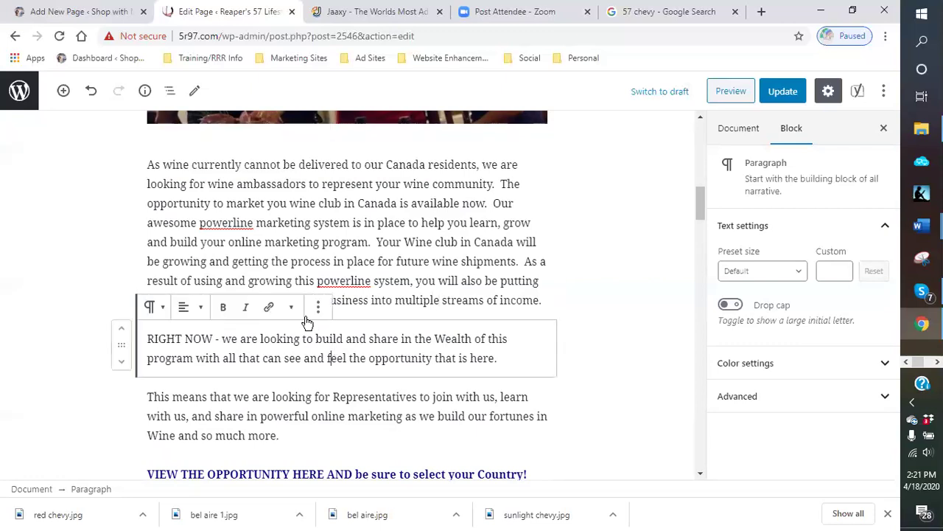
{"action": "left_click", "coordinate": [317, 307]}
{"action": "left_click", "coordinate": [375, 273]}
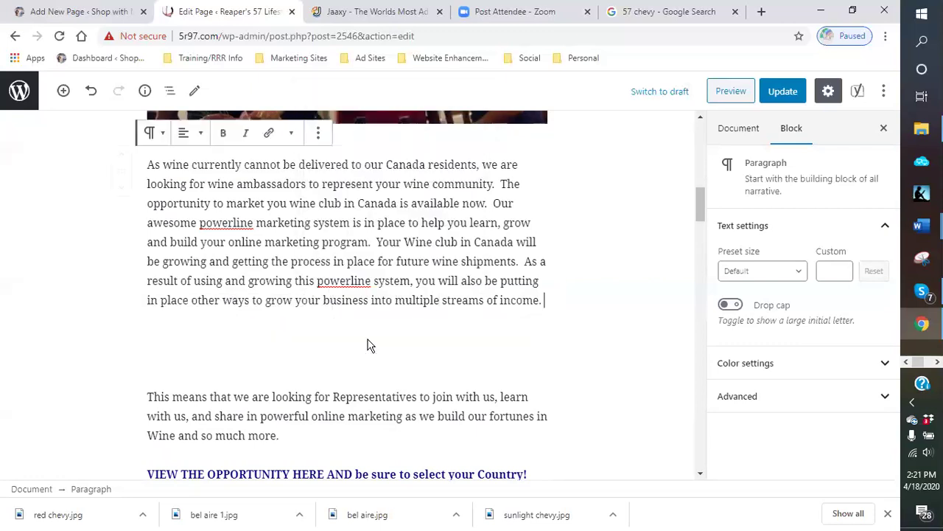
Step: Remove the paragraph block beginning "This means that we are looking for Representatives"
{"action": "left_click", "coordinate": [332, 357]}
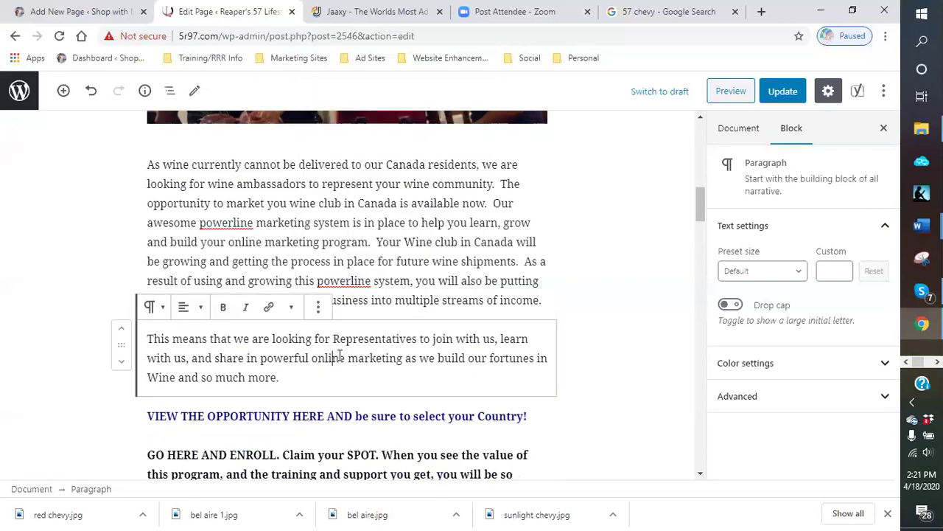
{"action": "left_click", "coordinate": [317, 309]}
{"action": "left_click", "coordinate": [338, 273]}
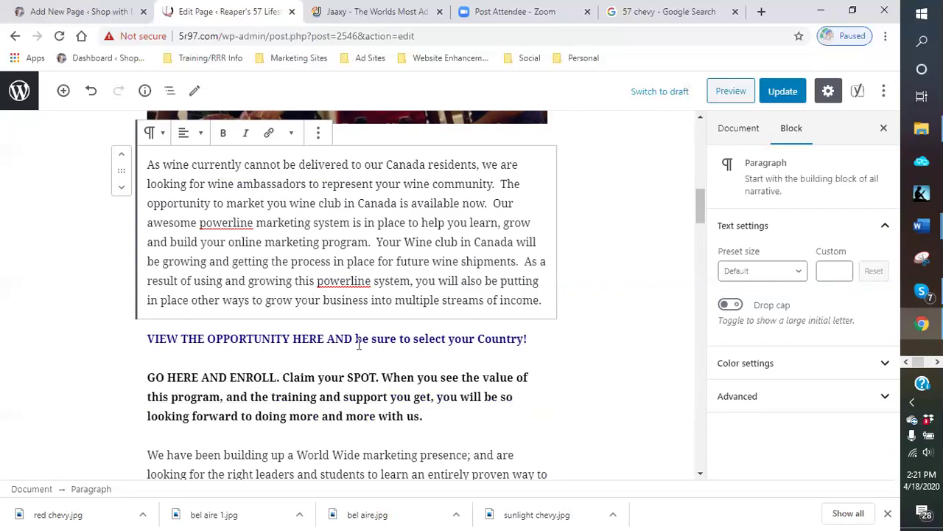
Step: Remove the "VIEW THE OPPORTUNITY HERE AND be sure to select your Country!" block and update the page
{"action": "scroll", "coordinate": [358, 338], "scroll_direction": "down", "scroll_amount": 5}
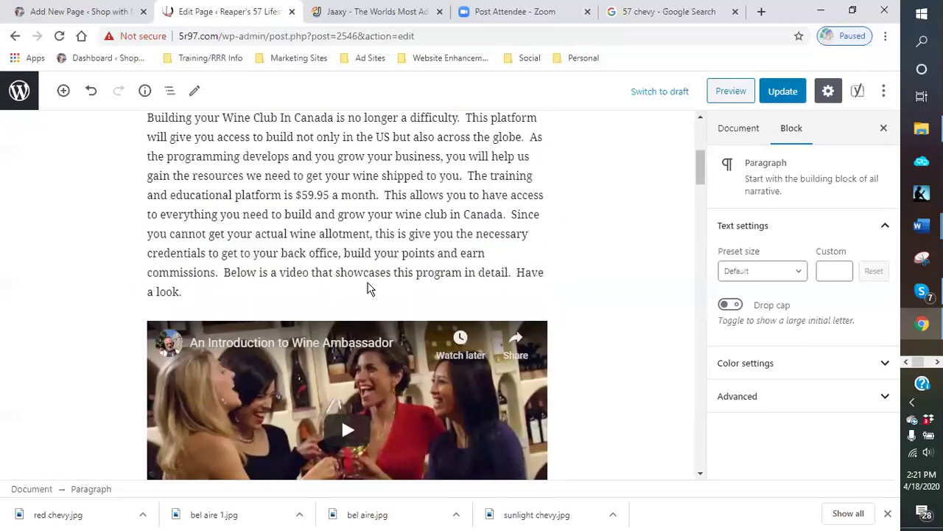
{"action": "scroll", "coordinate": [368, 291], "scroll_direction": "down", "scroll_amount": 5}
{"action": "left_click", "coordinate": [344, 340]}
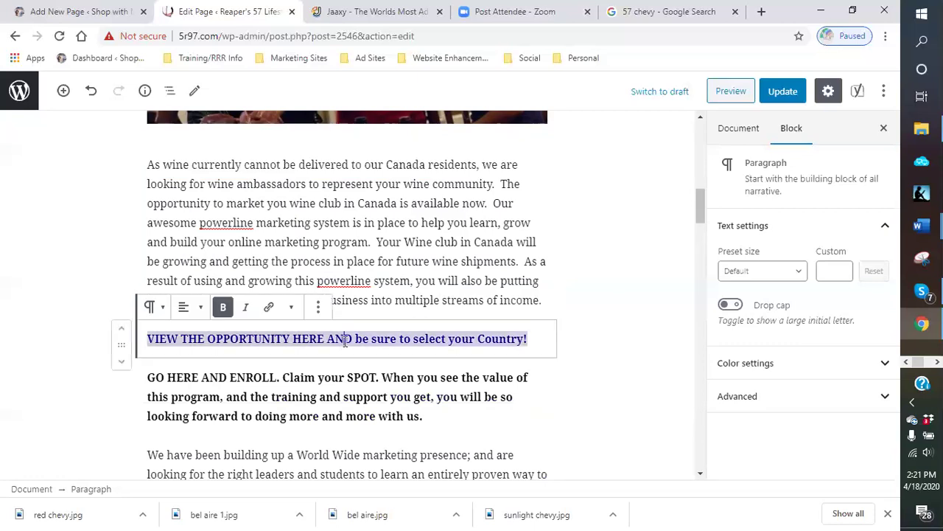
{"action": "left_click", "coordinate": [319, 310]}
{"action": "left_click", "coordinate": [342, 273]}
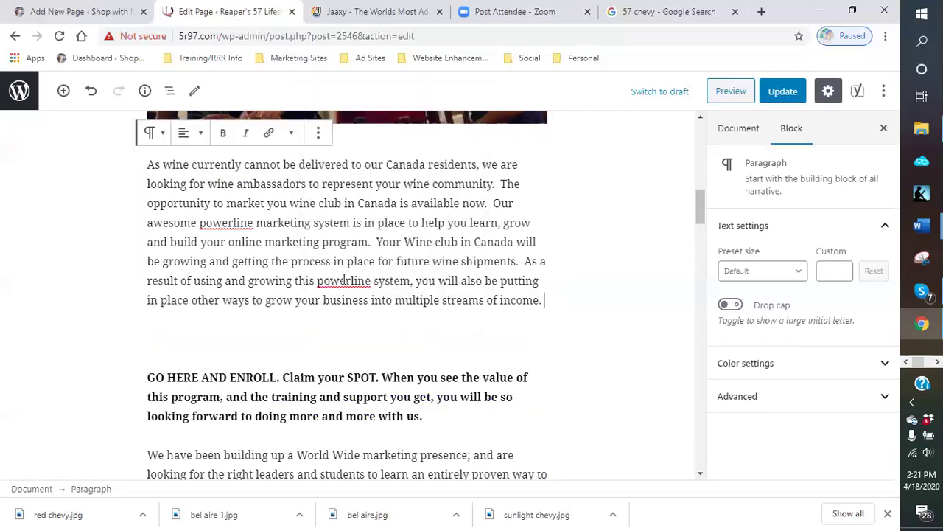
{"action": "left_click", "coordinate": [790, 91]}
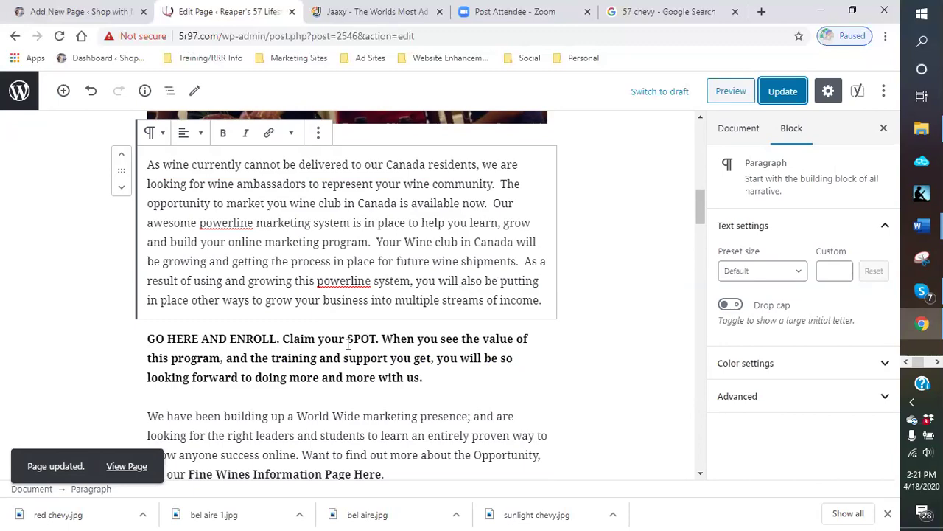
Step: Insert an H2 heading "HOW TO GET STARTED" between the new Canada paragraph and the "GO HERE AND ENROLL" block
{"action": "scroll", "coordinate": [461, 298], "scroll_direction": "up", "scroll_amount": 10}
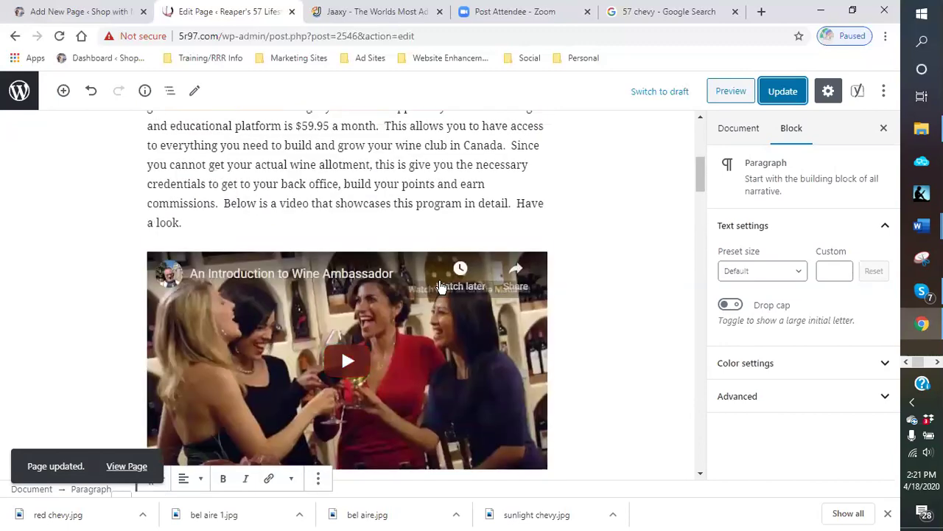
{"action": "scroll", "coordinate": [417, 276], "scroll_direction": "down", "scroll_amount": 10}
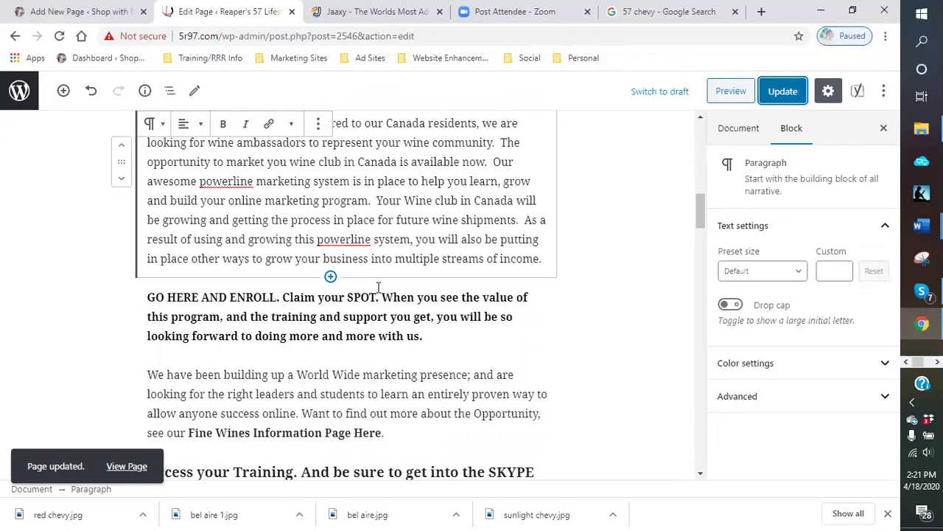
{"action": "left_click", "coordinate": [330, 276]}
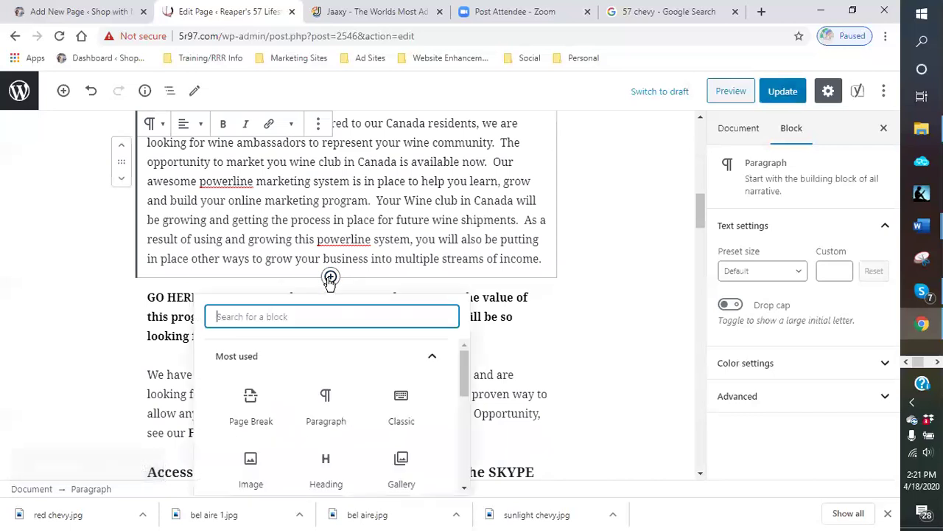
{"action": "scroll", "coordinate": [325, 422], "scroll_direction": "down", "scroll_amount": 1}
{"action": "left_click", "coordinate": [321, 421]}
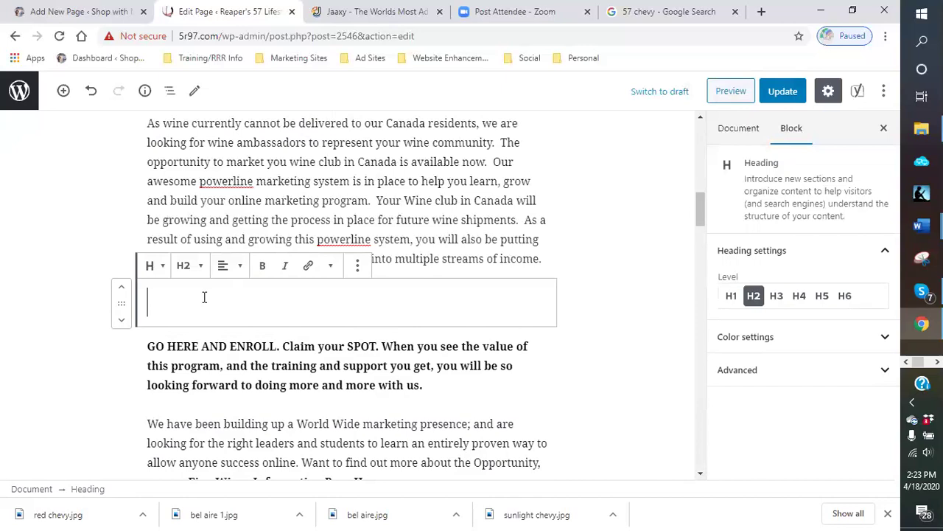
{"action": "scroll", "coordinate": [204, 297], "scroll_direction": "up", "scroll_amount": 1}
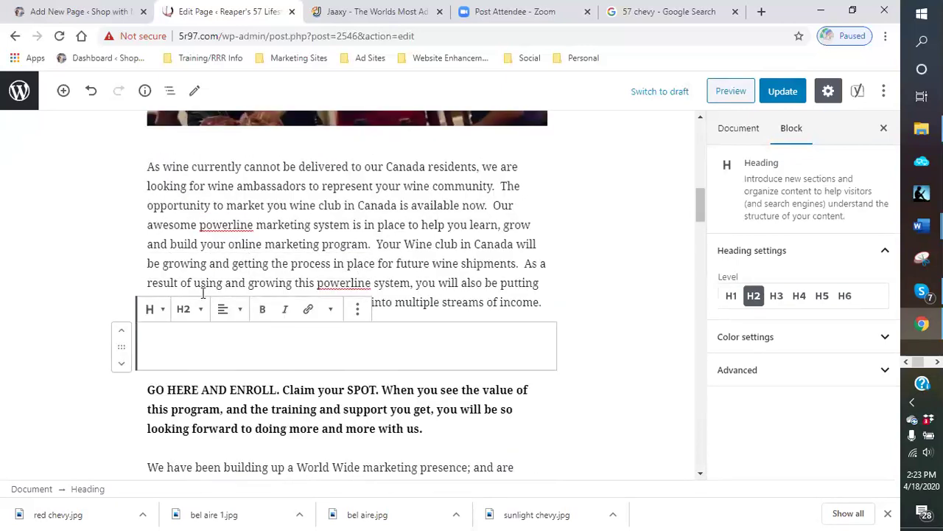
{"action": "type", "text": "HOW TO GET "}
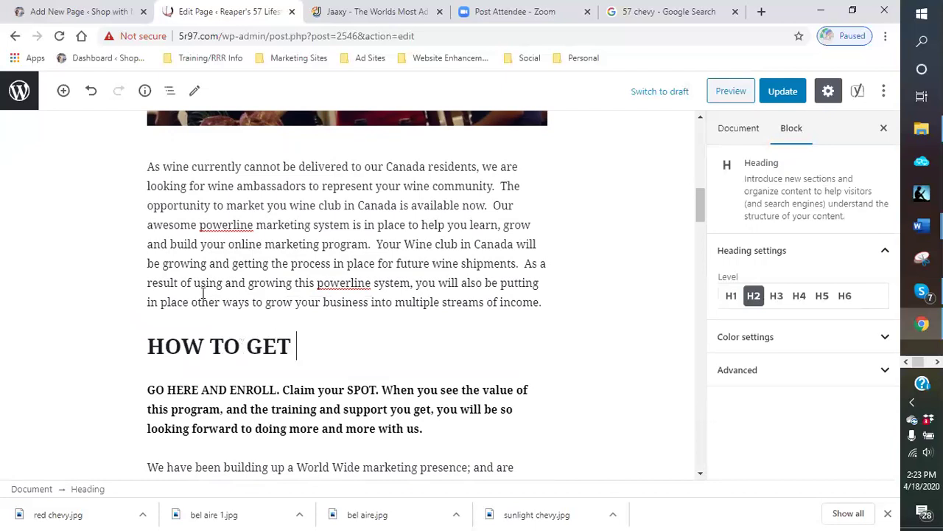
{"action": "type", "text": "STARTED"}
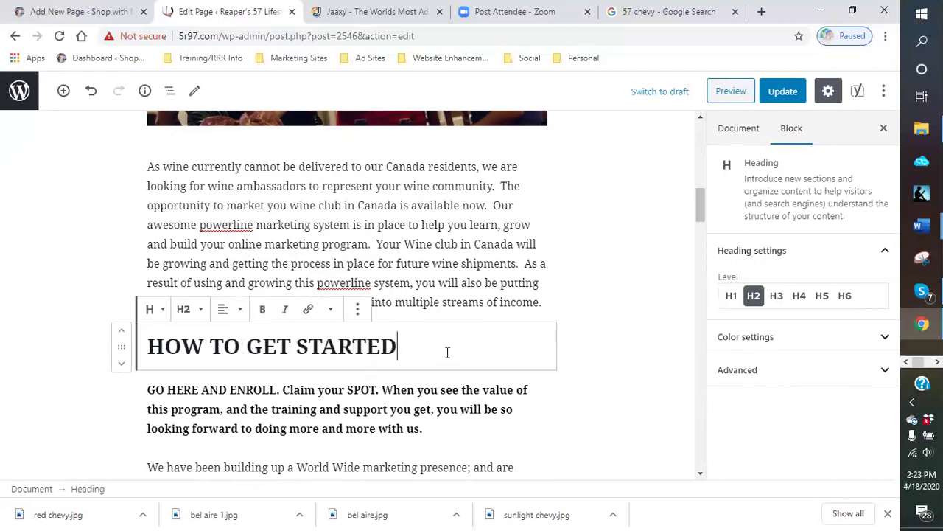
{"action": "scroll", "coordinate": [441, 352], "scroll_direction": "up", "scroll_amount": 5}
{"action": "scroll", "coordinate": [437, 338], "scroll_direction": "up", "scroll_amount": 5}
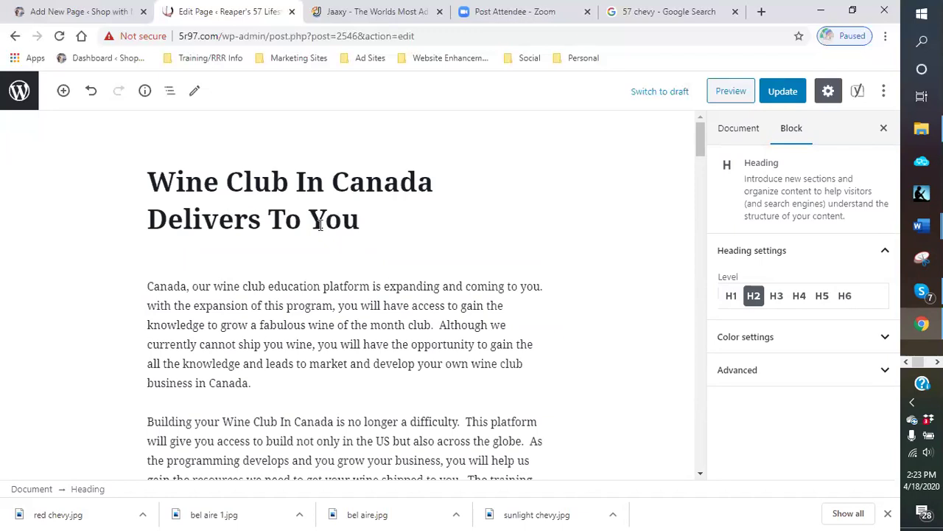
{"action": "scroll", "coordinate": [389, 220], "scroll_direction": "down", "scroll_amount": 9}
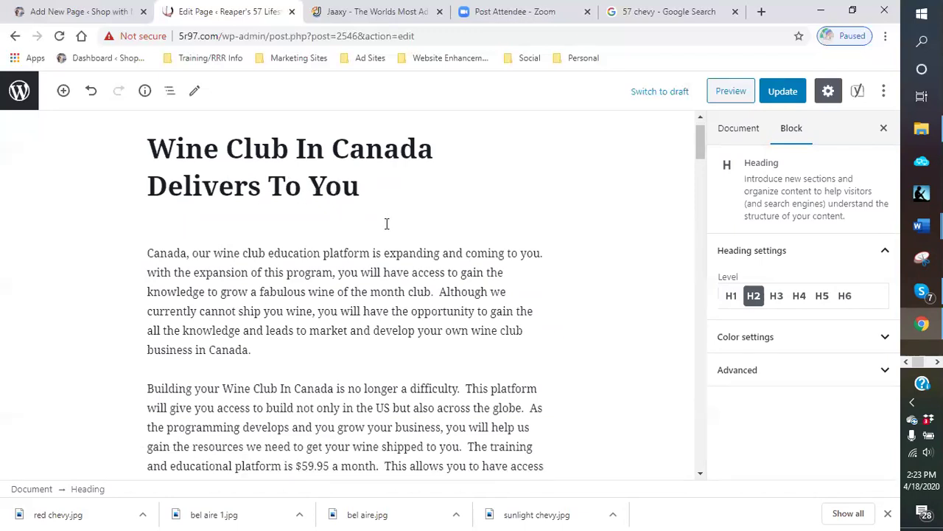
{"action": "scroll", "coordinate": [361, 251], "scroll_direction": "up", "scroll_amount": 9}
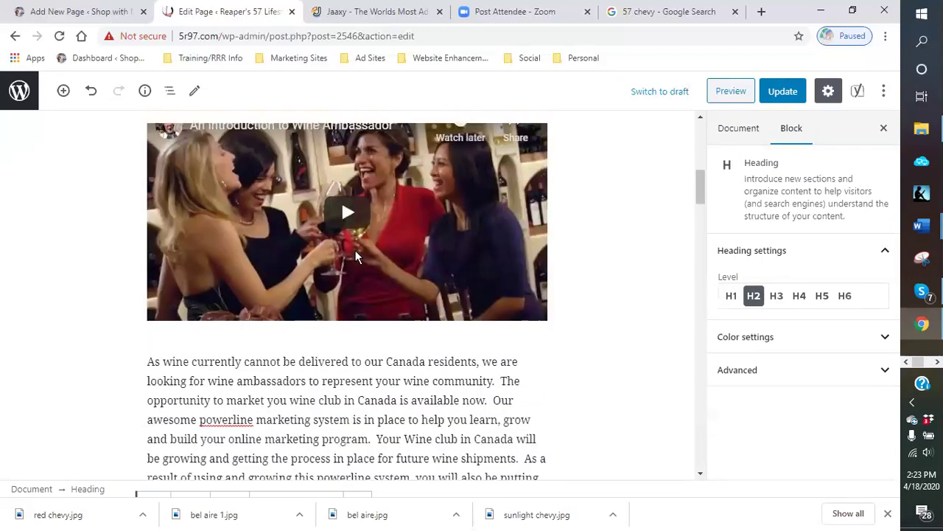
Step: Center-align the "HOW TO GET STARTED" heading
{"action": "scroll", "coordinate": [348, 223], "scroll_direction": "down", "scroll_amount": 7}
{"action": "scroll", "coordinate": [349, 223], "scroll_direction": "down", "scroll_amount": 4}
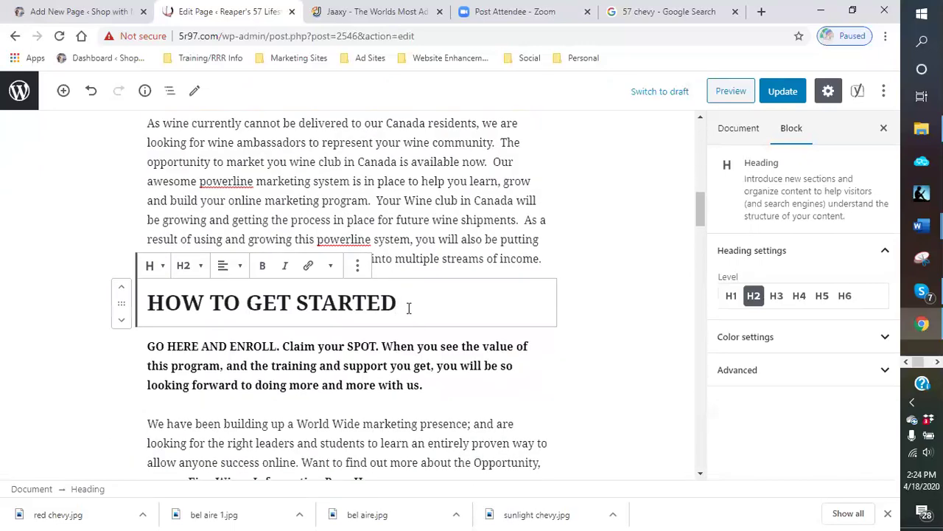
{"action": "scroll", "coordinate": [408, 308], "scroll_direction": "down", "scroll_amount": 1}
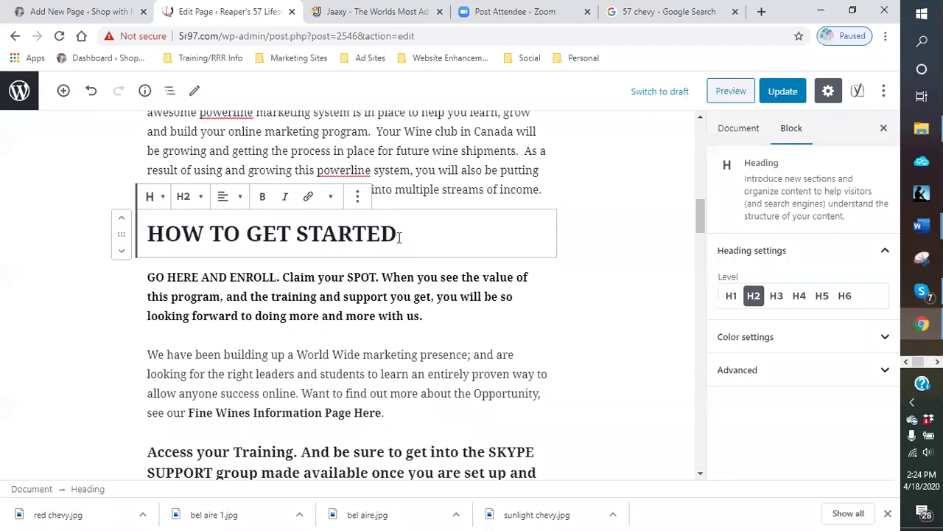
{"action": "scroll", "coordinate": [394, 236], "scroll_direction": "up", "scroll_amount": 2}
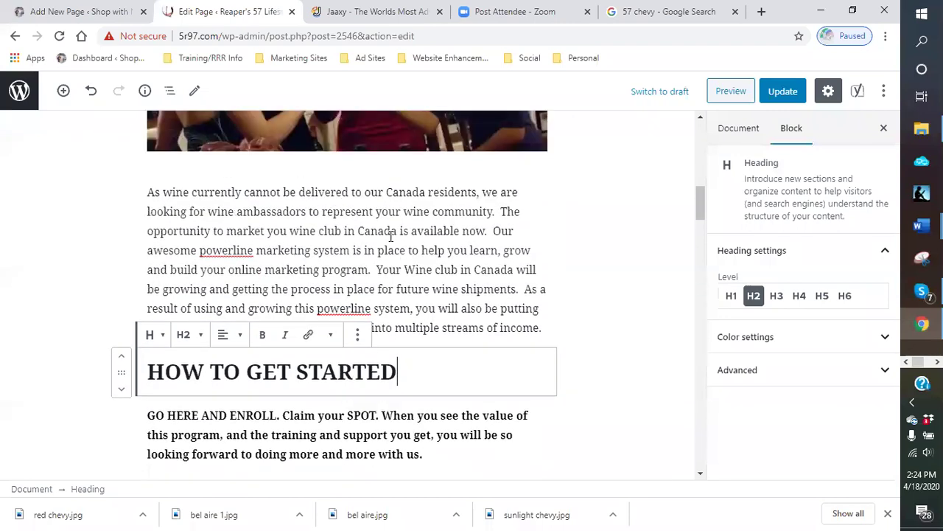
{"action": "scroll", "coordinate": [391, 236], "scroll_direction": "up", "scroll_amount": 1}
{"action": "scroll", "coordinate": [396, 255], "scroll_direction": "down", "scroll_amount": 3}
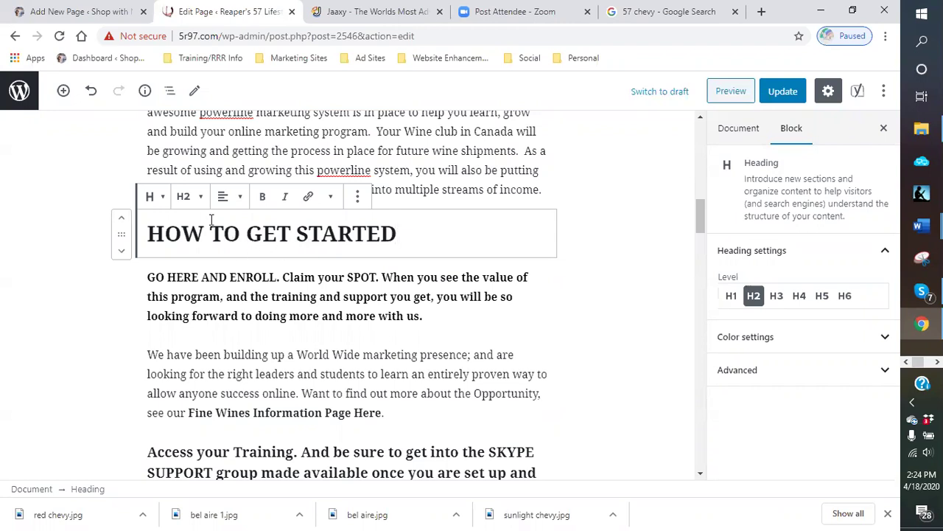
{"action": "left_click", "coordinate": [230, 198]}
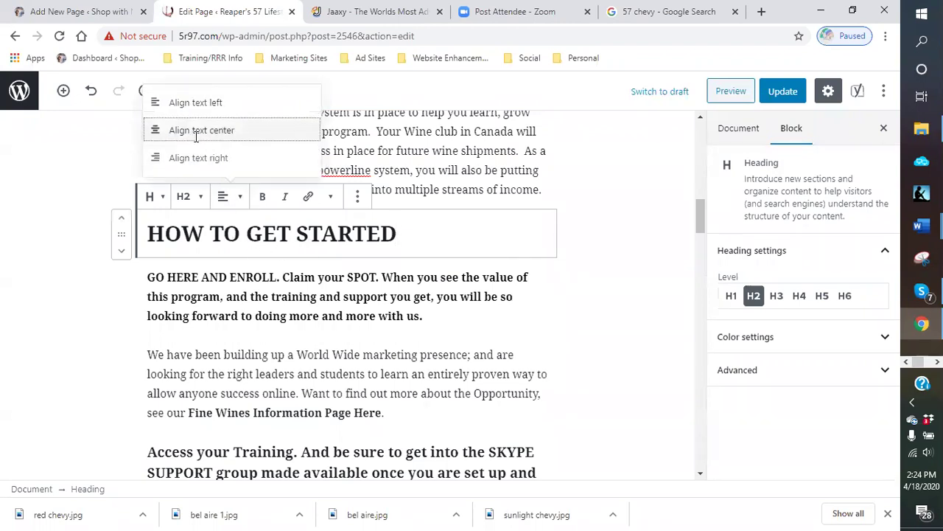
{"action": "left_click", "coordinate": [190, 130]}
{"action": "left_click", "coordinate": [227, 197]}
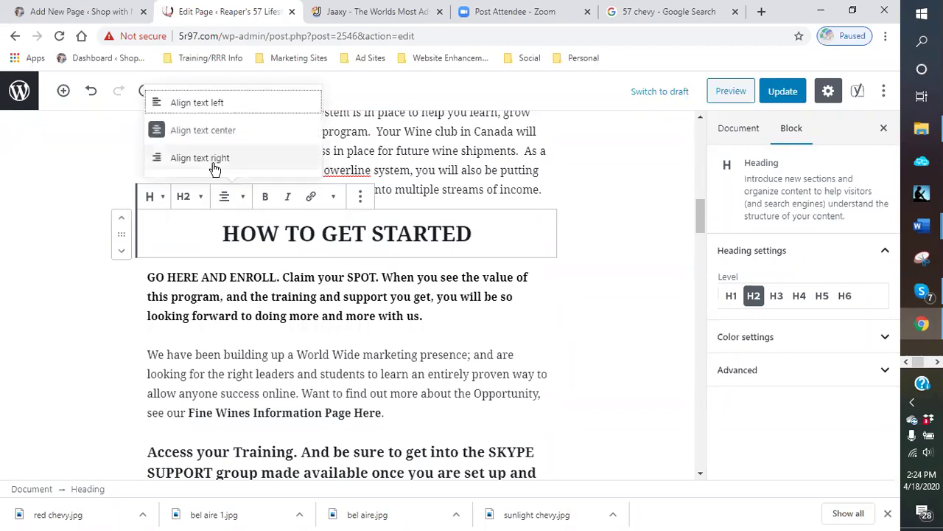
{"action": "left_click", "coordinate": [240, 159]}
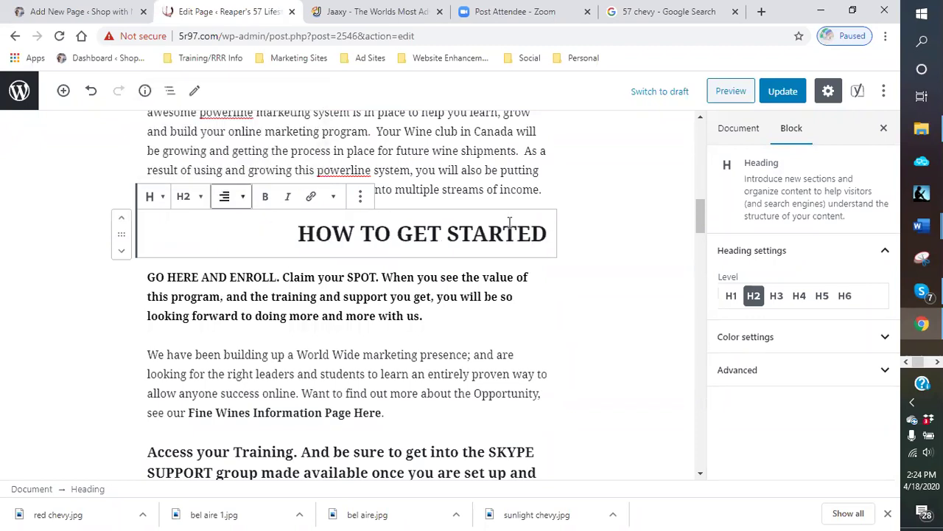
{"action": "left_click", "coordinate": [243, 199]}
{"action": "left_click", "coordinate": [186, 135]}
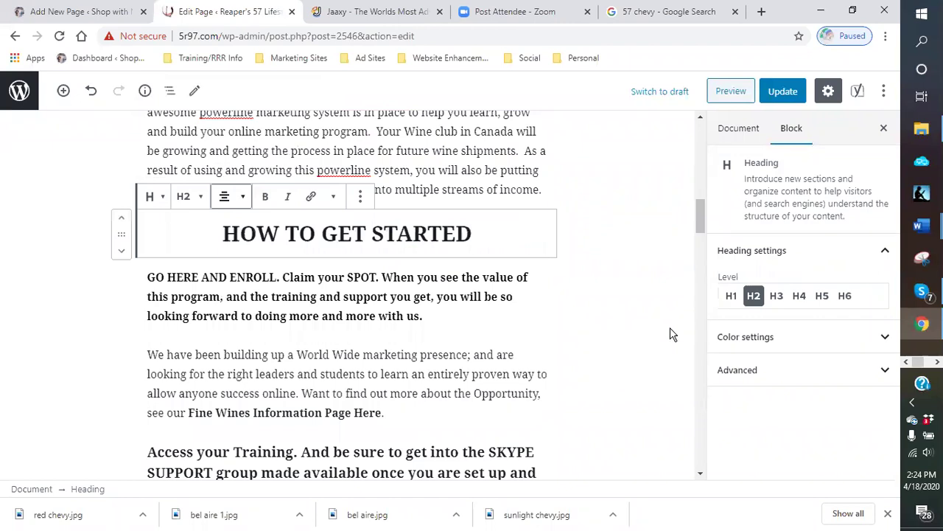
Step: Set the text color of the "HOW TO GET STARTED" heading to red
{"action": "left_click", "coordinate": [759, 339]}
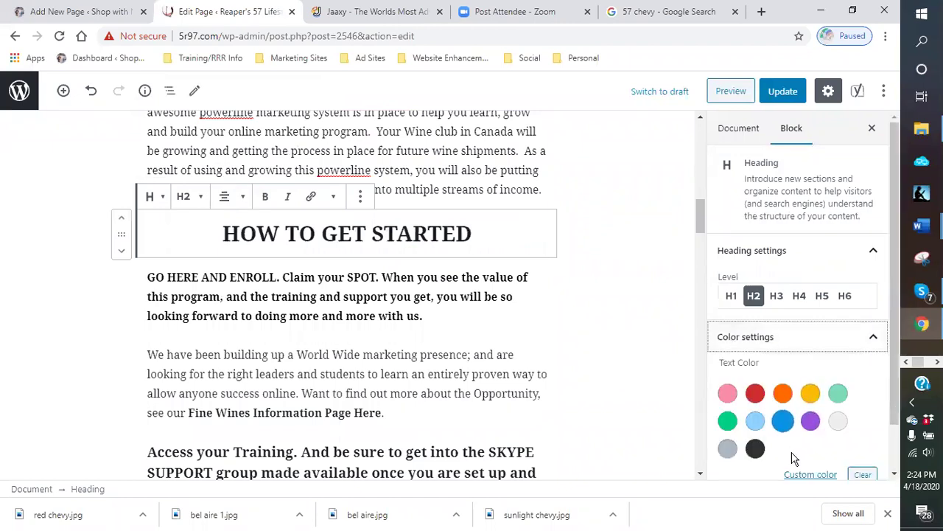
{"action": "left_click", "coordinate": [755, 393]}
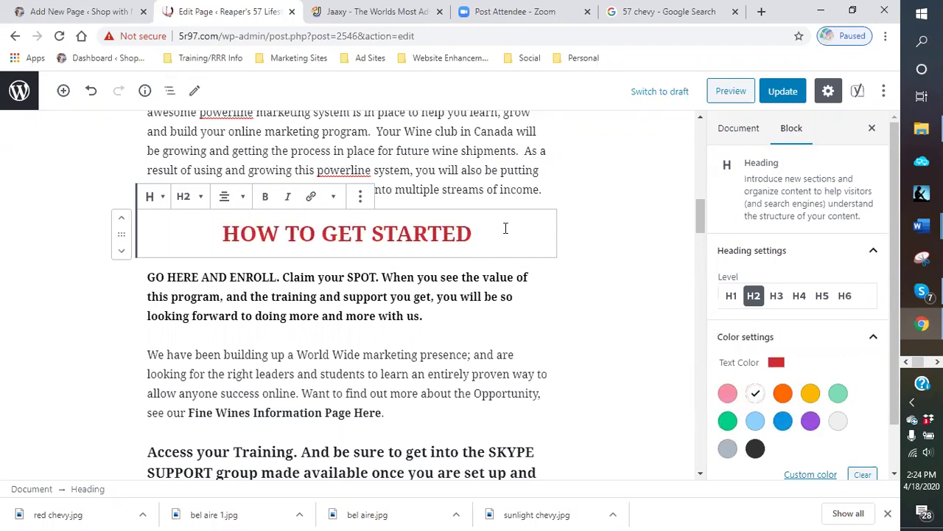
{"action": "left_click", "coordinate": [546, 287]}
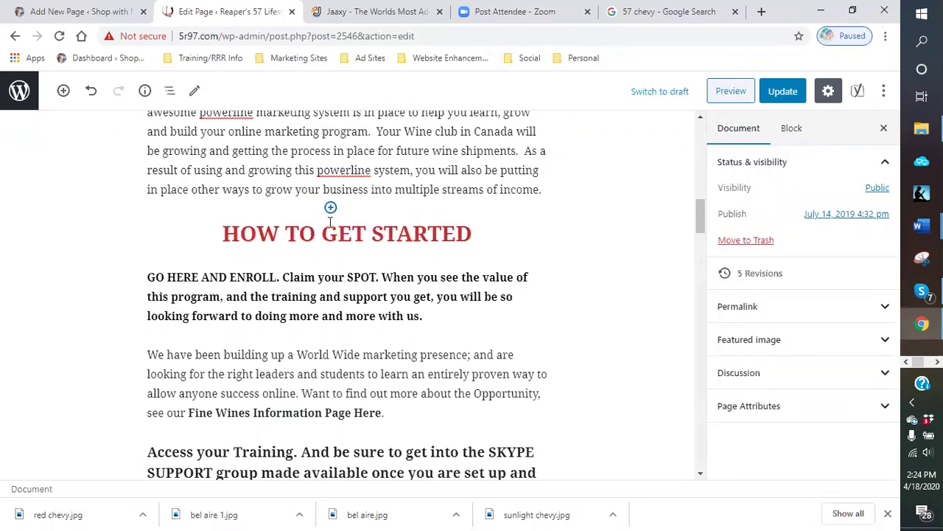
Step: Insert a Classic block below the heading: "There are several ways to get started. Since you can market to both the USA and Canada you have options."
{"action": "left_click", "coordinate": [330, 255]}
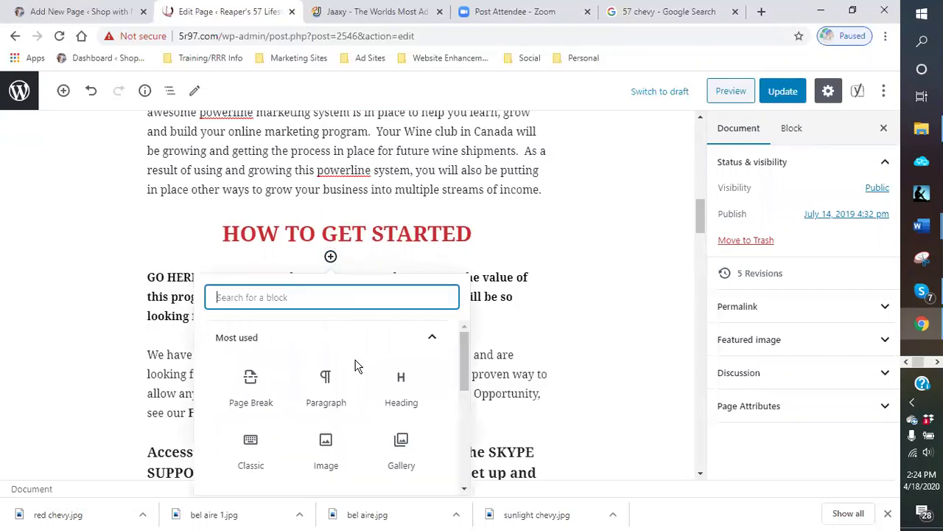
{"action": "left_click", "coordinate": [249, 442]}
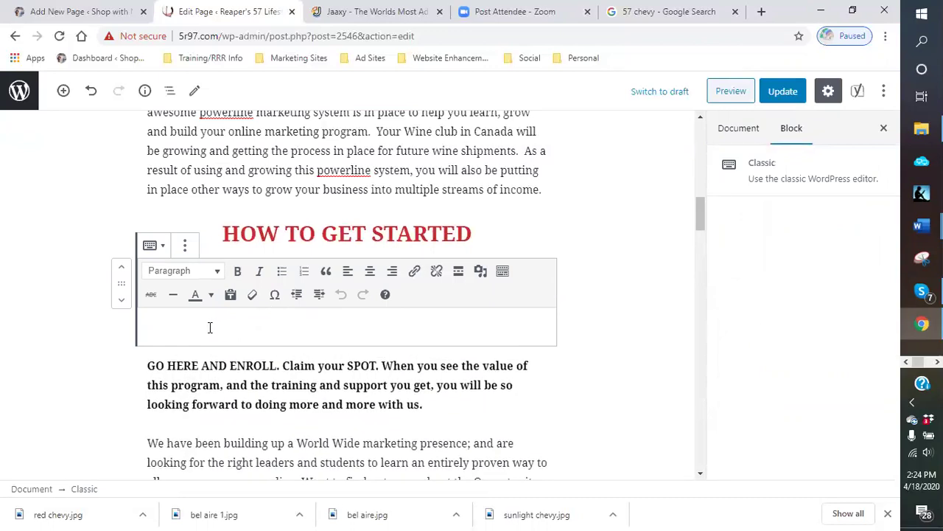
{"action": "scroll", "coordinate": [210, 328], "scroll_direction": "down", "scroll_amount": 1}
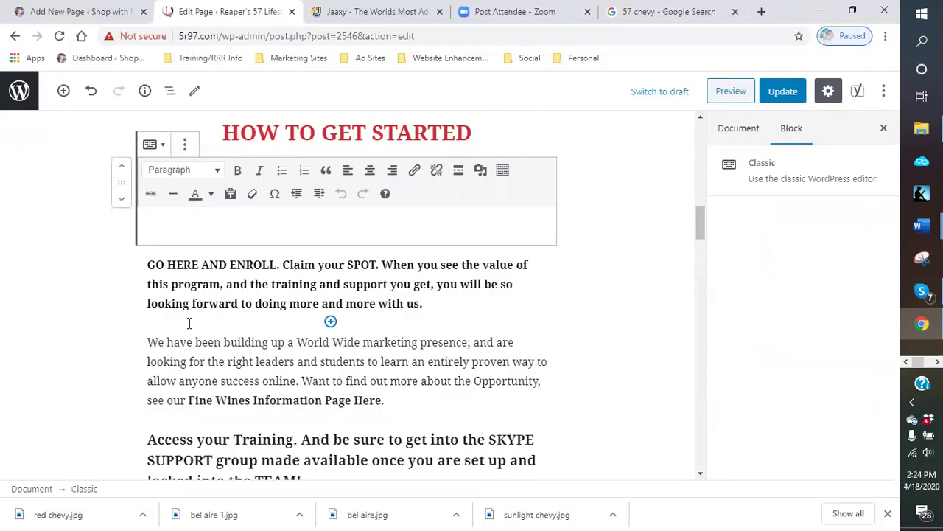
{"action": "type", "text": "There a"}
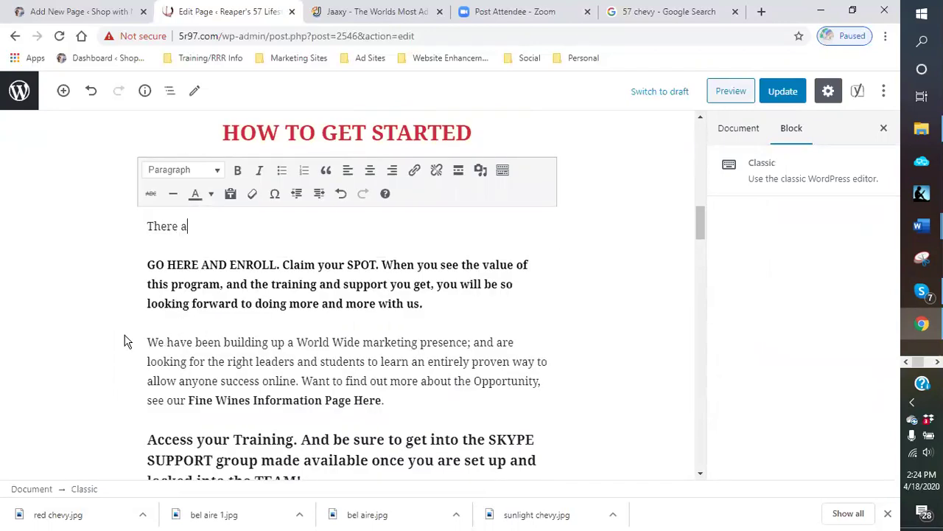
{"action": "type", "text": "re several way"}
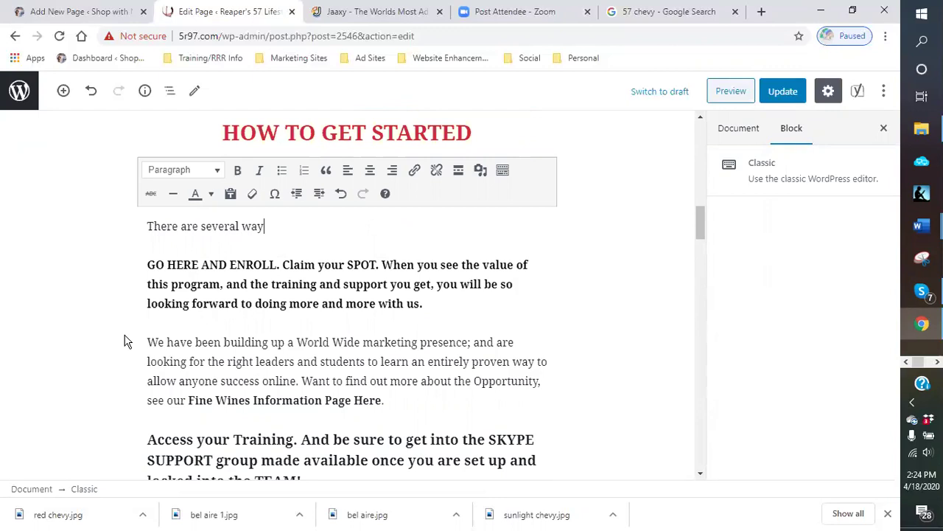
{"action": "type", "text": "s to get started. Since you can market to both th"}
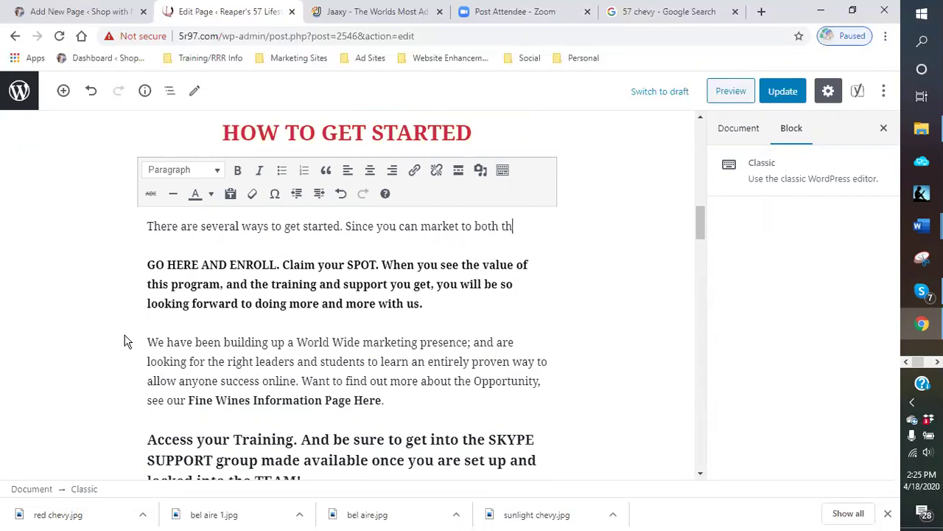
{"action": "type", "text": "e USA and Ca"}
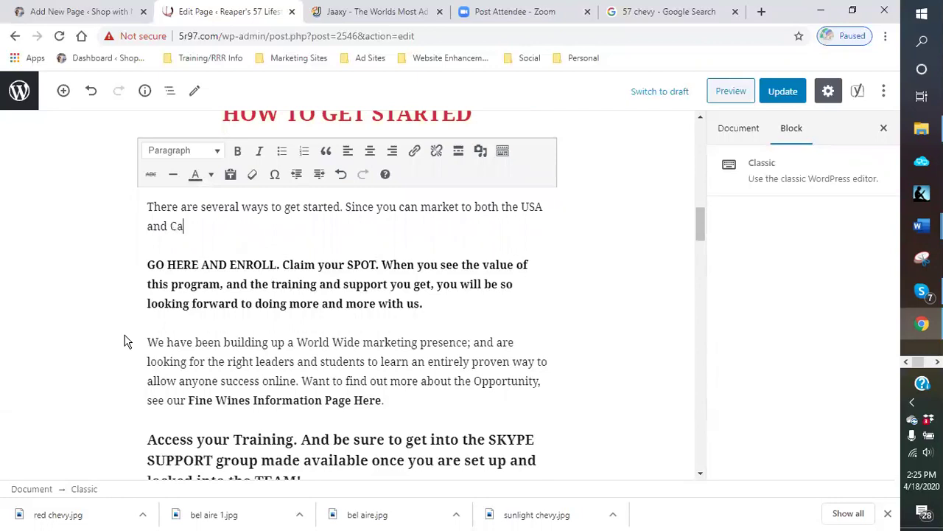
{"action": "type", "text": "nada you have optio"}
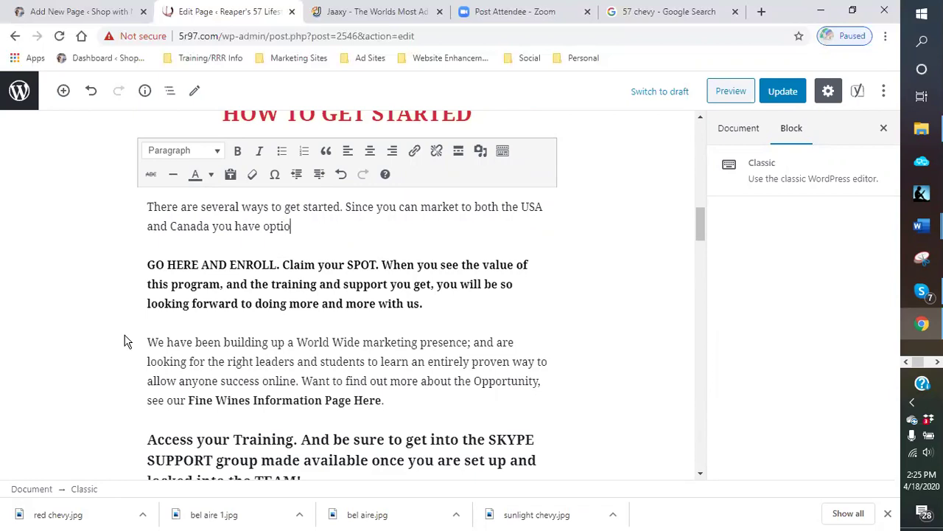
{"action": "type", "text": "ns.tell you"}
{"action": "key", "text": "BackSpace"}
{"action": "key", "text": "BackSpace"}
{"action": "key", "text": "BackSpace"}
{"action": "key", "text": "BackSpace"}
{"action": "key", "text": "BackSpace"}
{"action": "key", "text": "BackSpace"}
{"action": "key", "text": "BackSpace"}
{"action": "key", "text": "BackSpace"}
{"action": "key", "text": "BackSpace"}
{"action": "key", "text": "BackSpace"}
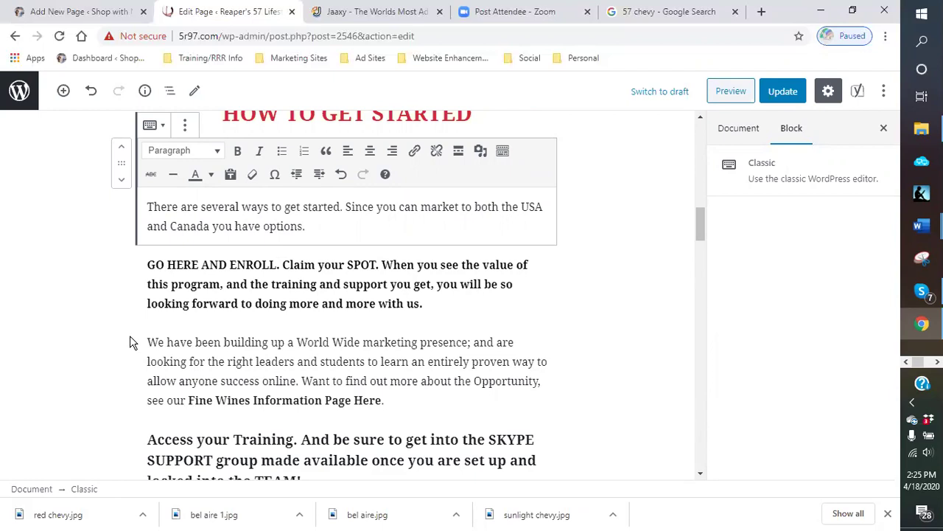
Step: Add the sentence "Depending on what each person wants will determine where they will start." to the Classic block
{"action": "type", "text": "Depending on what each person whats"}
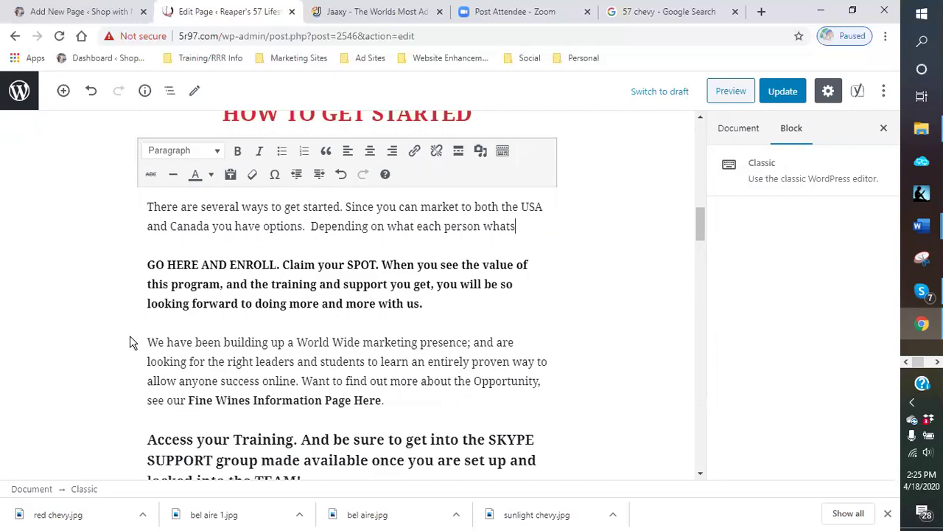
{"action": "type", "text": "ants will deter"}
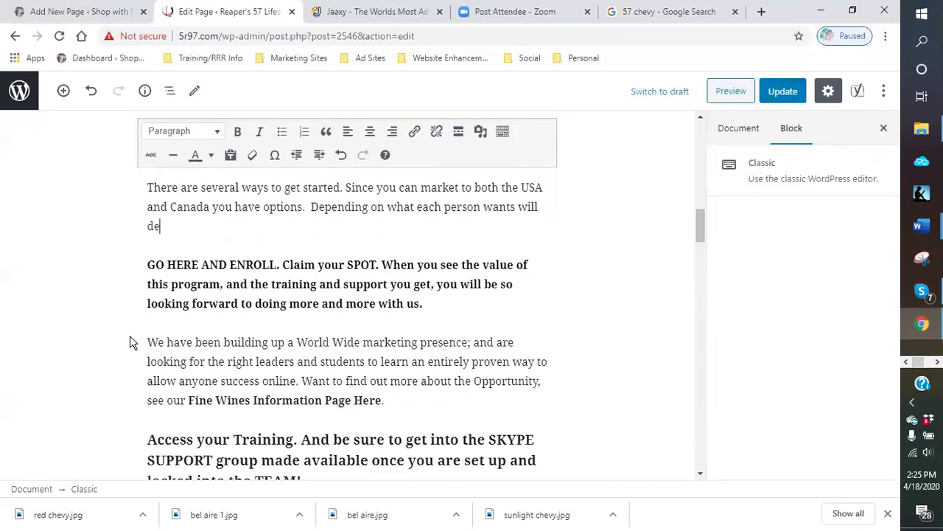
{"action": "type", "text": "mine wher"}
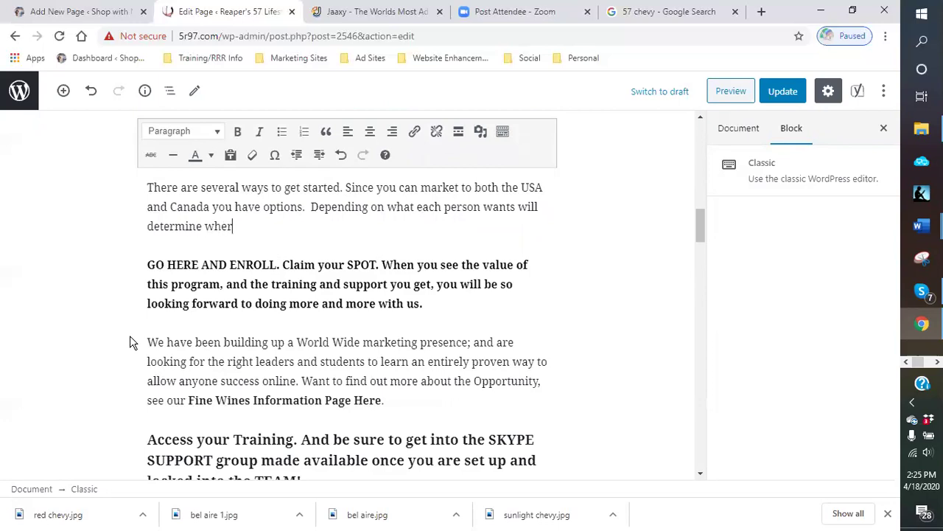
{"action": "type", "text": "e they will start.  "}
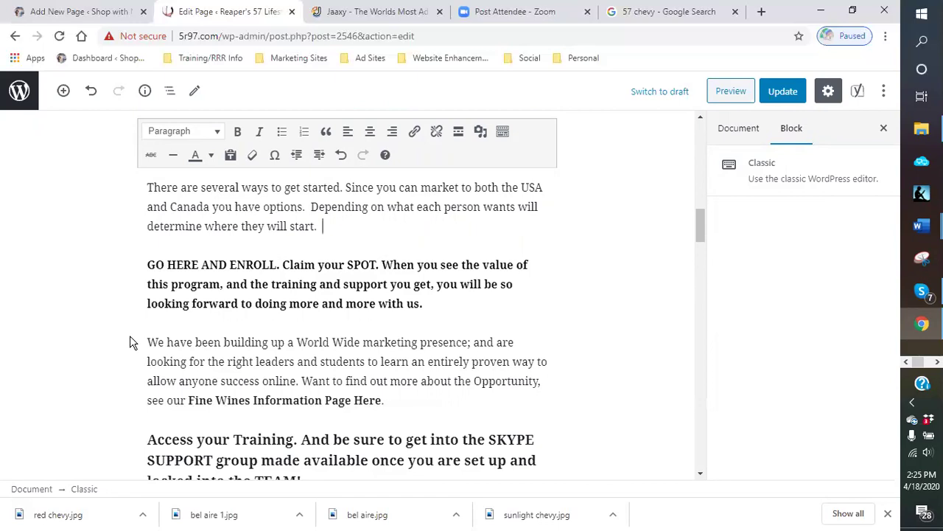
Step: Continue the paragraph with "Remember you are growing your business and not everyone will want to start at the level you expect."
{"action": "type", "text": "Remember yoo"}
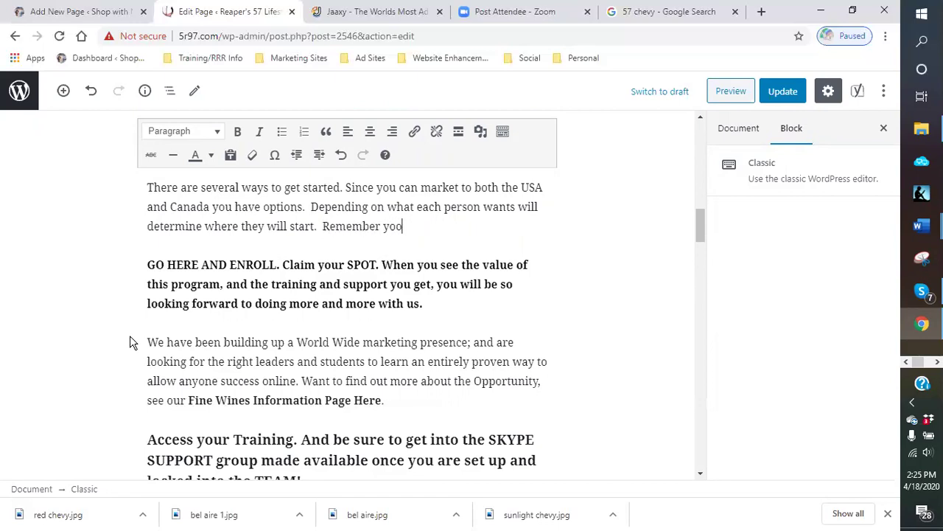
{"action": "key", "text": "BackSpace"}
{"action": "type", "text": "u are growing your bus"}
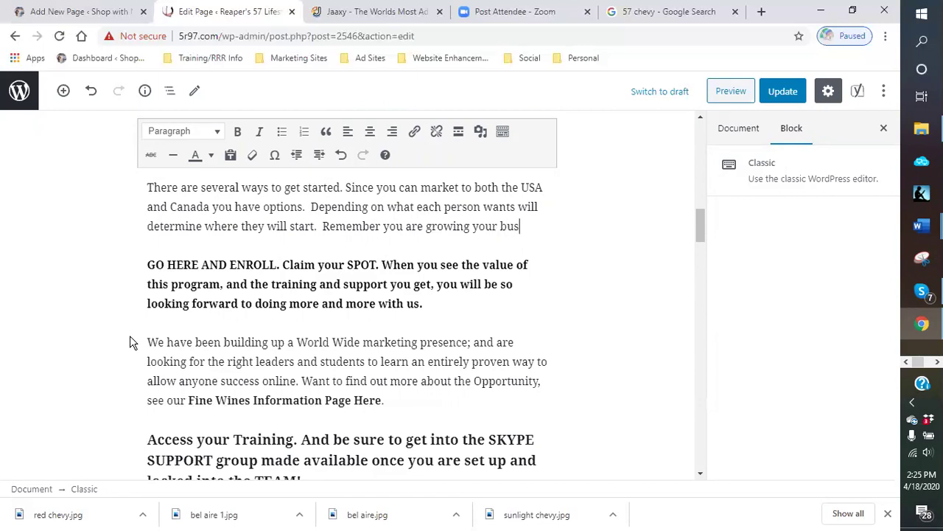
{"action": "type", "text": "iness and not e"}
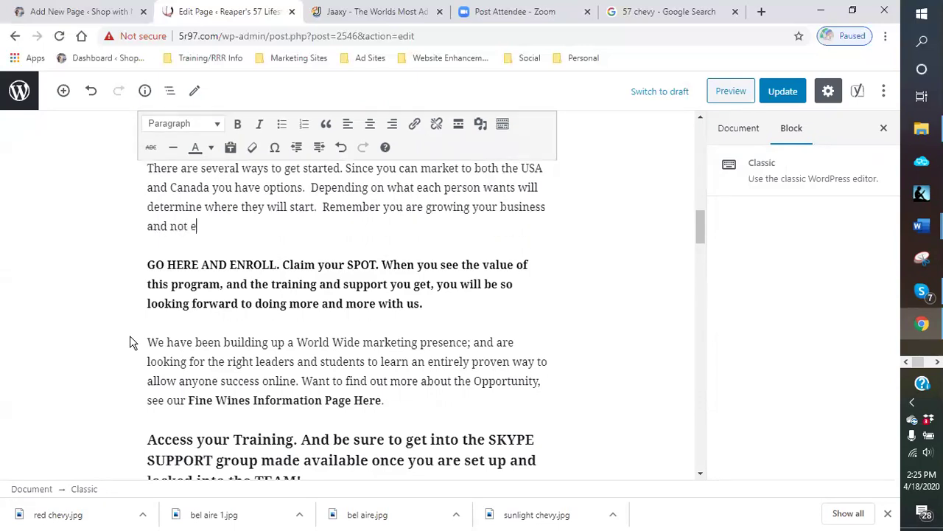
{"action": "type", "text": "veryone will "}
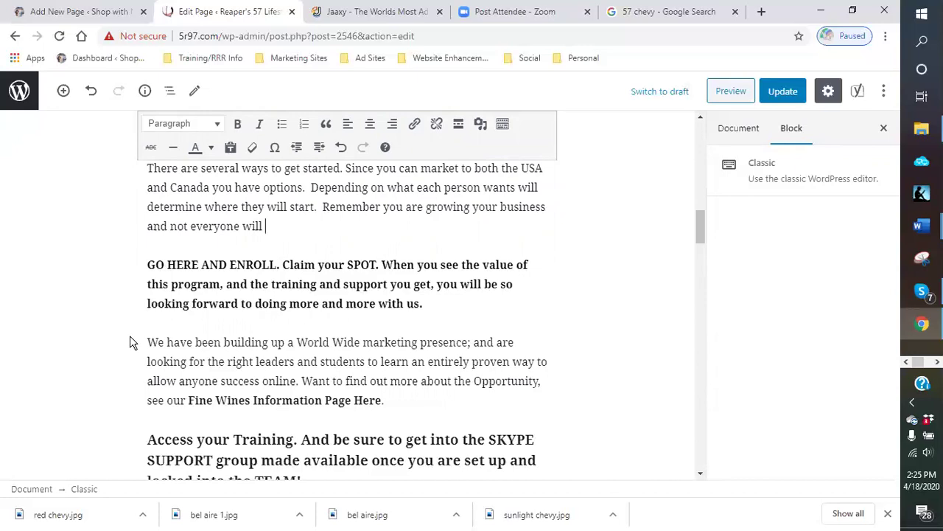
{"action": "type", "text": "want to start a"}
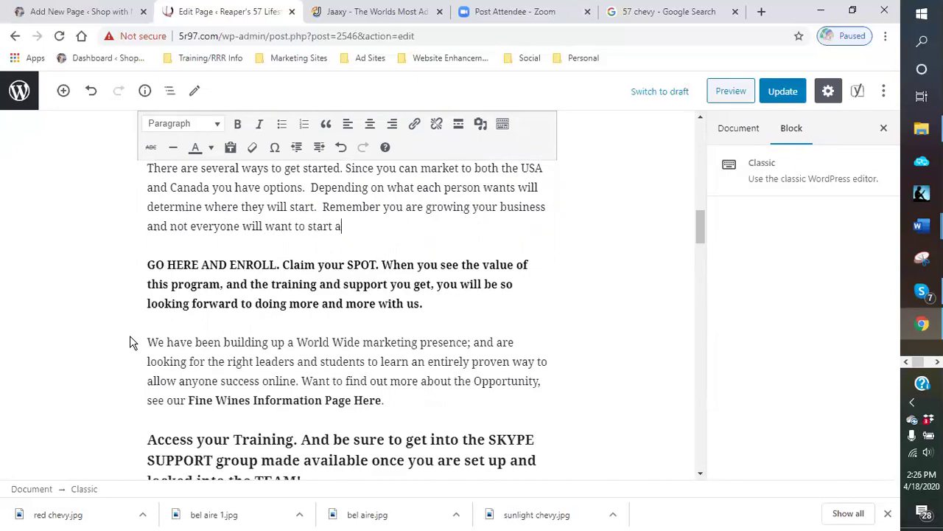
{"action": "type", "text": "t the level you expect"}
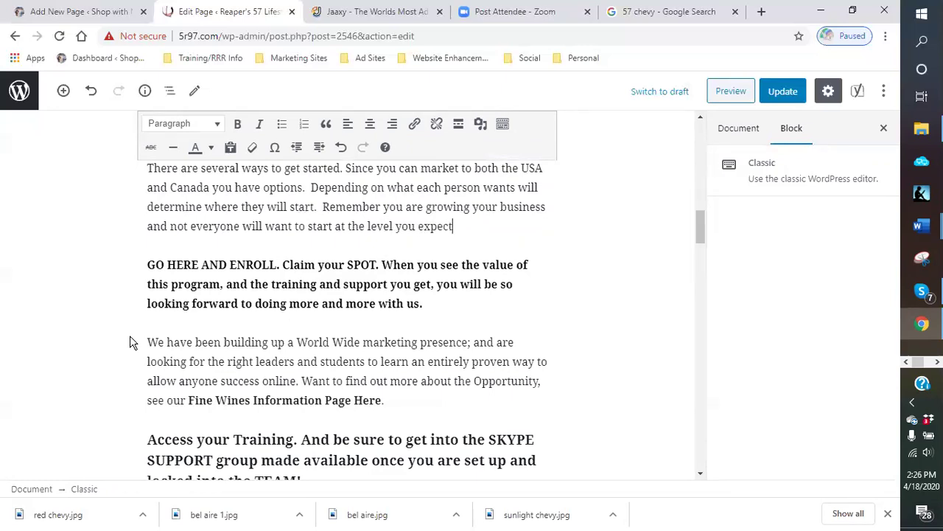
Step: Continue the Classic block with "The good thing about this program is you can upgrade at any time to a different level."
{"action": "type", "text": ".  The good t"}
{"action": "type", "text": "hinf"}
{"action": "key", "text": "BackSpace"}
{"action": "key", "text": "BackSpace"}
{"action": "type", "text": "ng about this program"}
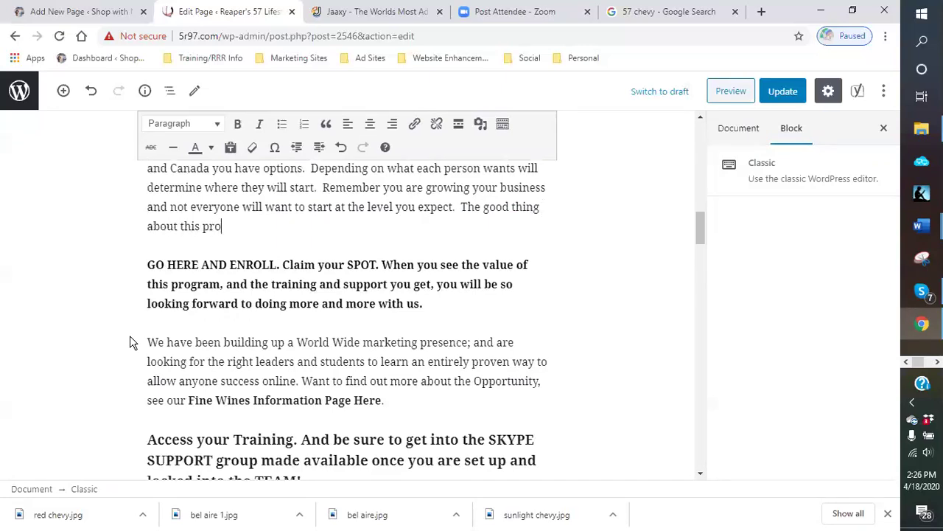
{"action": "type", "text": " is you can updgrade"}
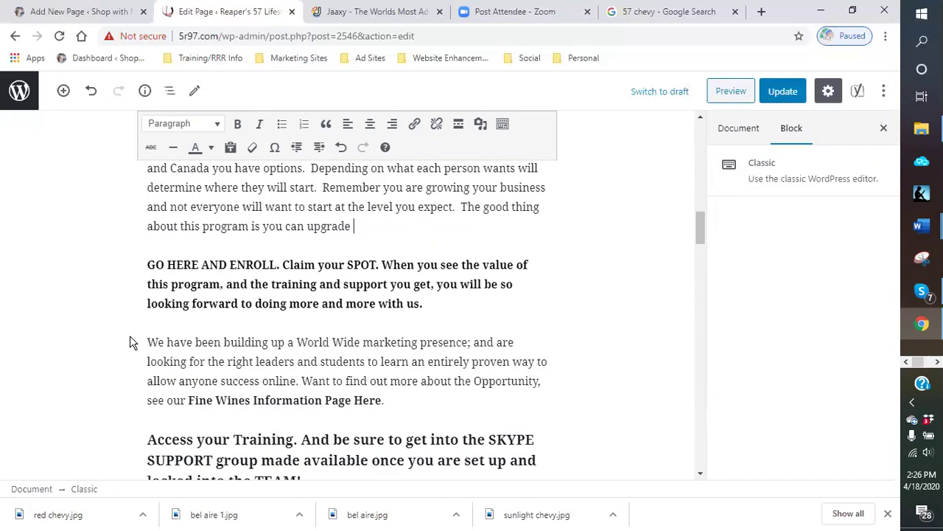
{"action": "type", "text": " at any time to a"}
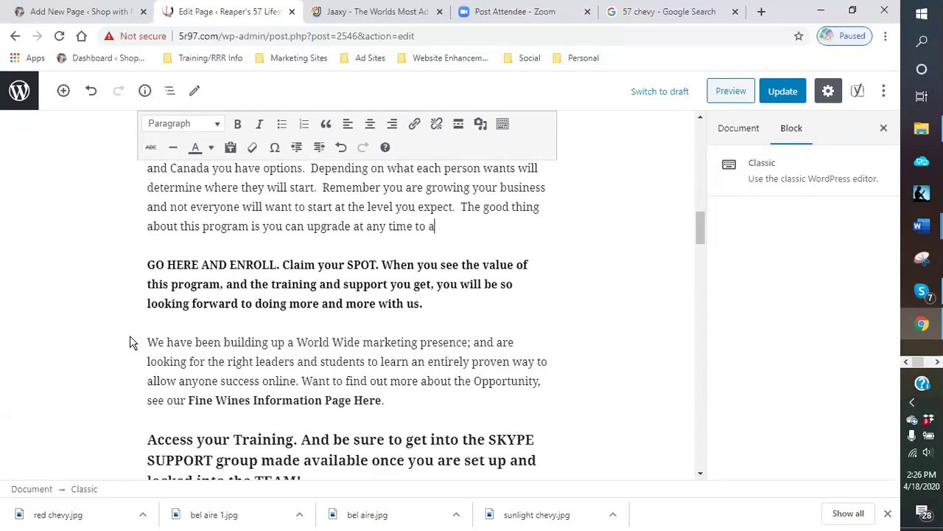
{"action": "type", "text": " different lever"}
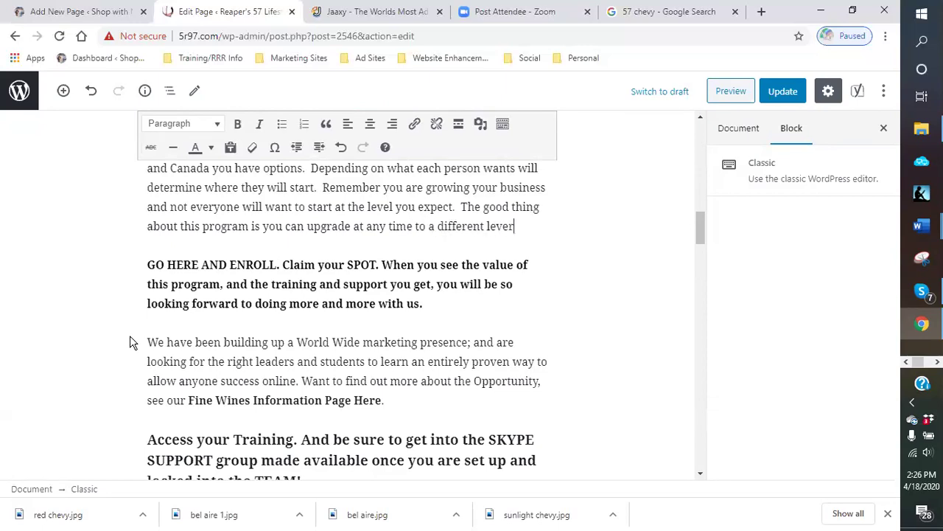
{"action": "key", "text": "BackSpace"}
Step: Finish the Classic block paragraph with "So your options are always open."
{"action": "type", "text": "l.  So your "}
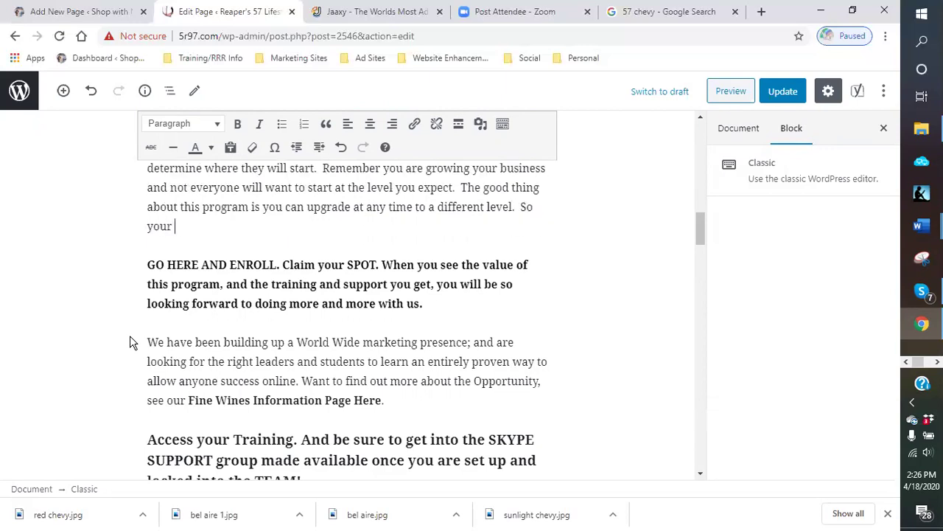
{"action": "type", "text": "options are al"}
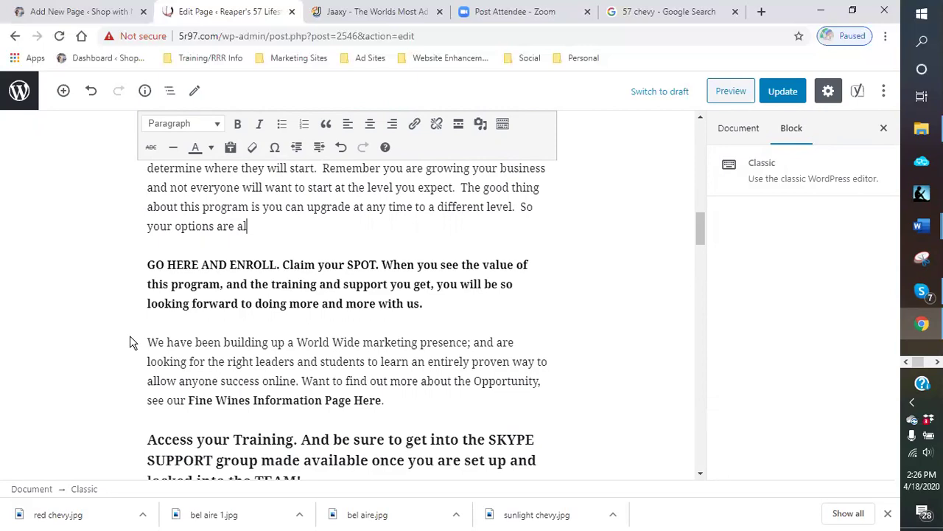
{"action": "type", "text": "ways open."}
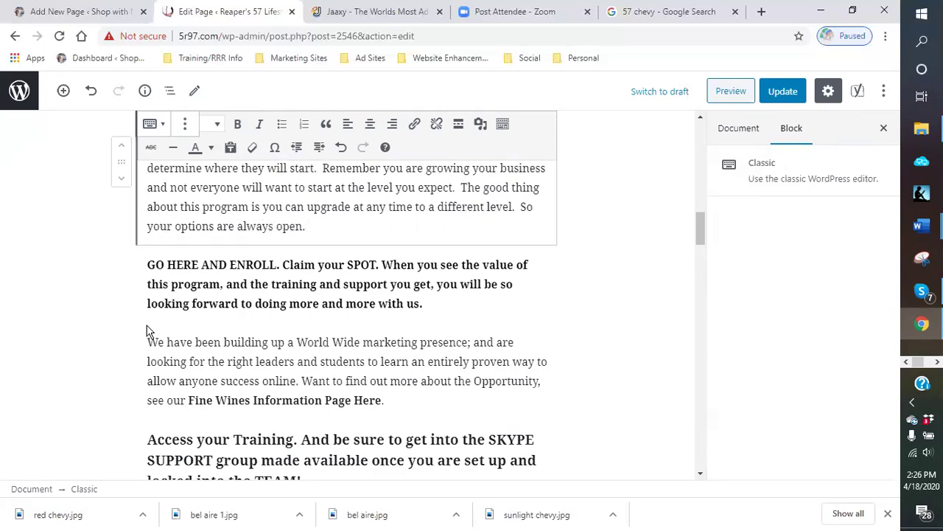
Step: Remove the bold "GO HERE AND ENROLL" paragraph block below the Classic block
{"action": "scroll", "coordinate": [369, 276], "scroll_direction": "up", "scroll_amount": 2}
{"action": "scroll", "coordinate": [338, 264], "scroll_direction": "down", "scroll_amount": 3}
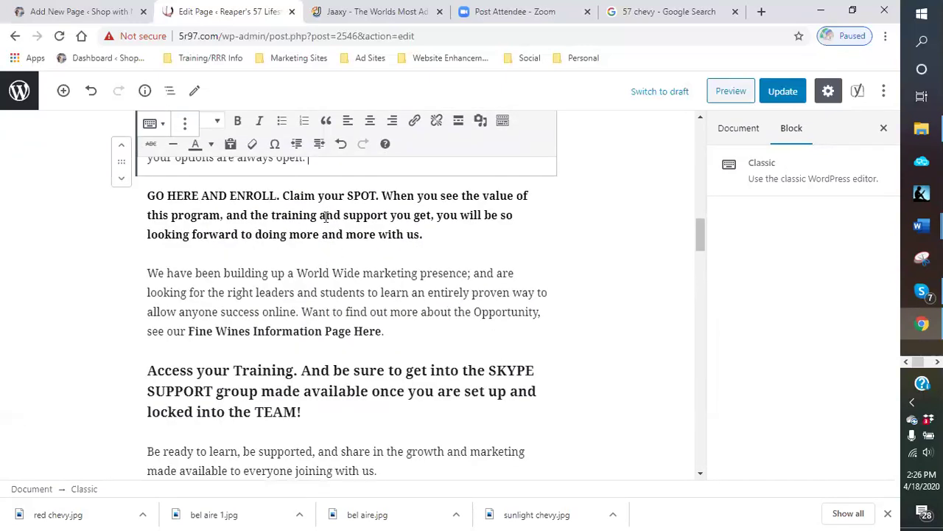
{"action": "triple_click", "coordinate": [325, 216]}
{"action": "left_click", "coordinate": [318, 124]}
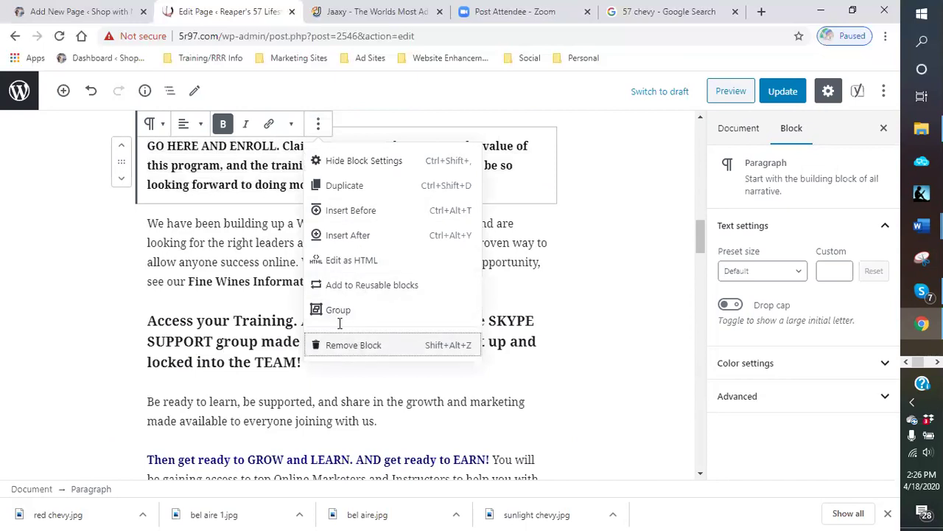
{"action": "left_click", "coordinate": [354, 345]}
Step: Insert a Heading block below the getting-started paragraph and set its level to H3
{"action": "left_click", "coordinate": [330, 285]}
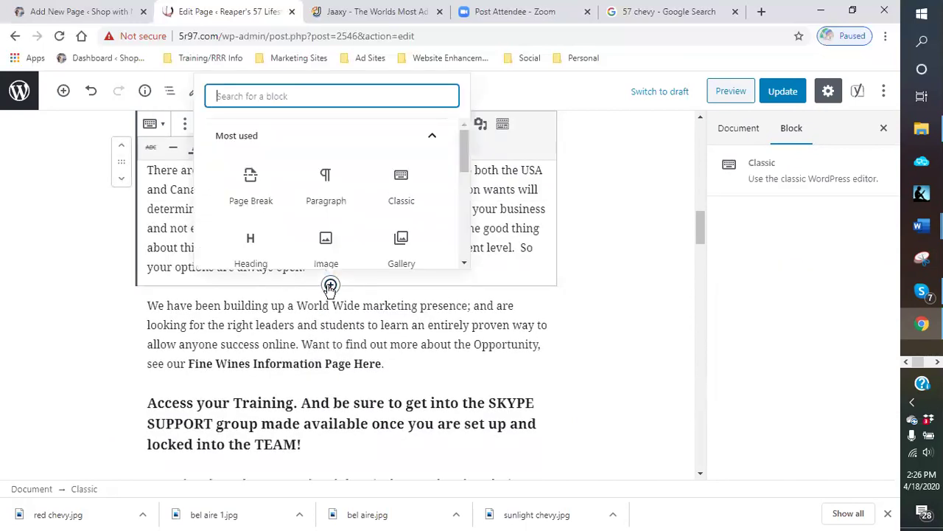
{"action": "left_click", "coordinate": [328, 190]}
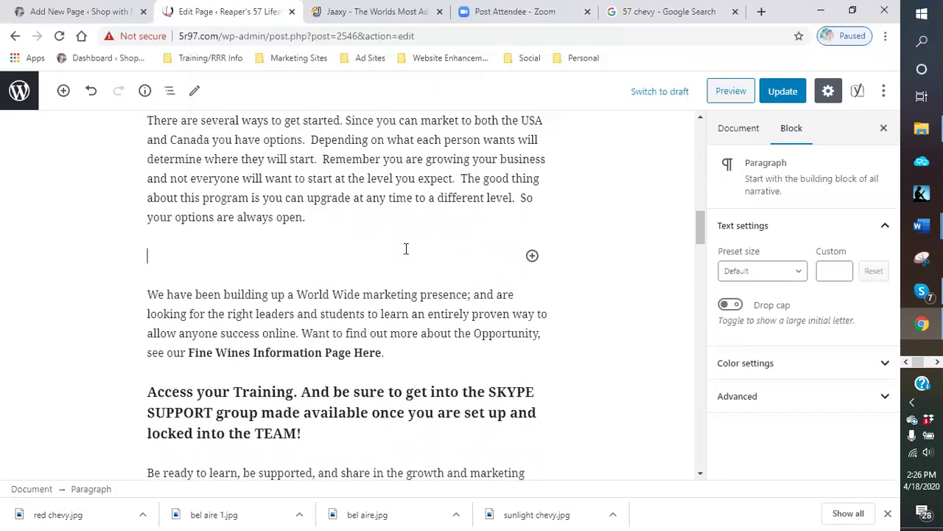
{"action": "left_click", "coordinate": [533, 256]}
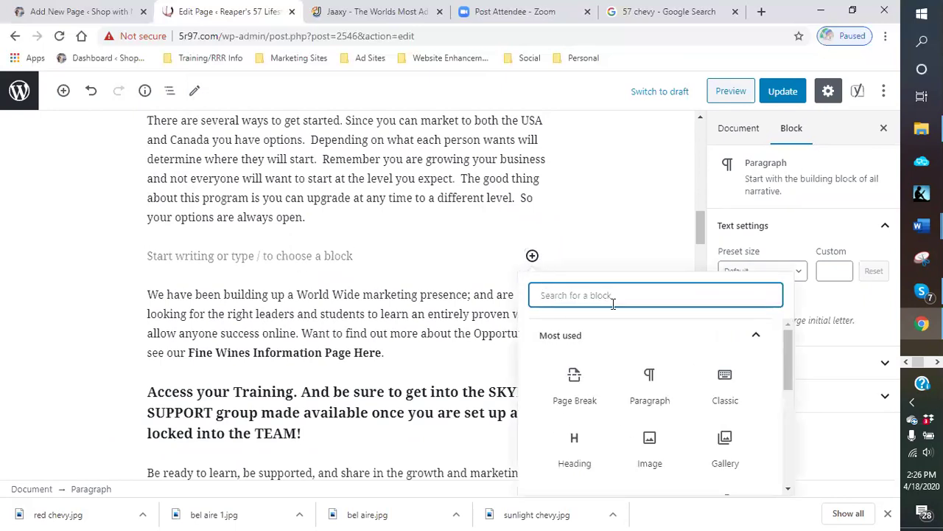
{"action": "left_click", "coordinate": [603, 439]}
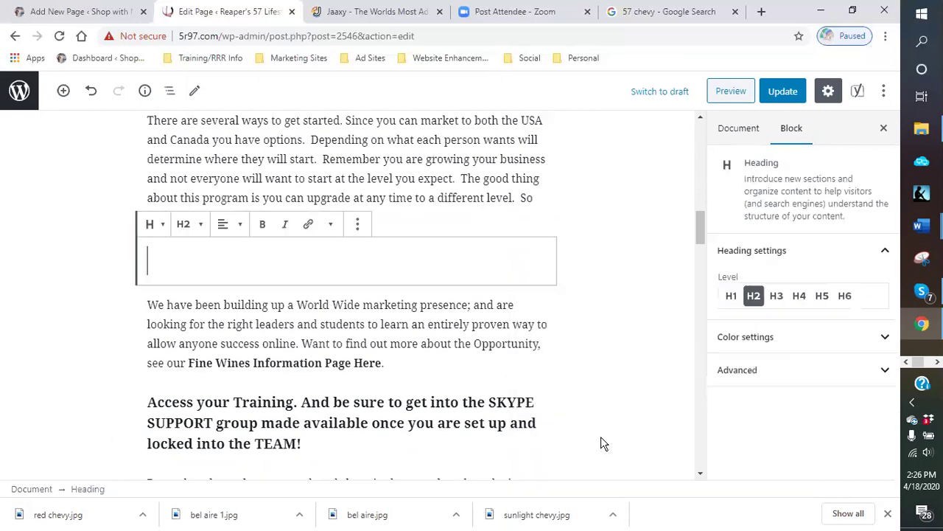
{"action": "left_click", "coordinate": [188, 224]}
{"action": "left_click", "coordinate": [147, 159]}
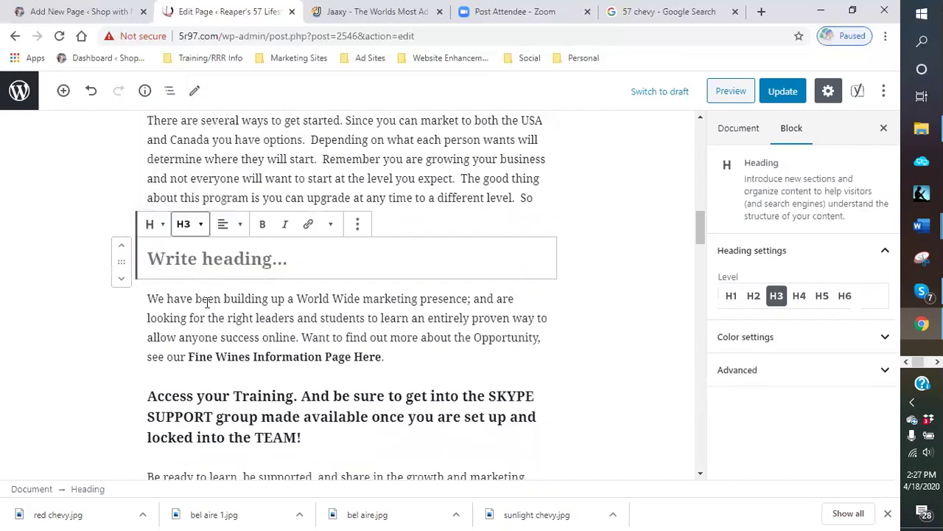
Step: Enter "WINE CLUB IN CANADA CUSTOMER" as the text of the new H3 heading
{"action": "left_click", "coordinate": [188, 259]}
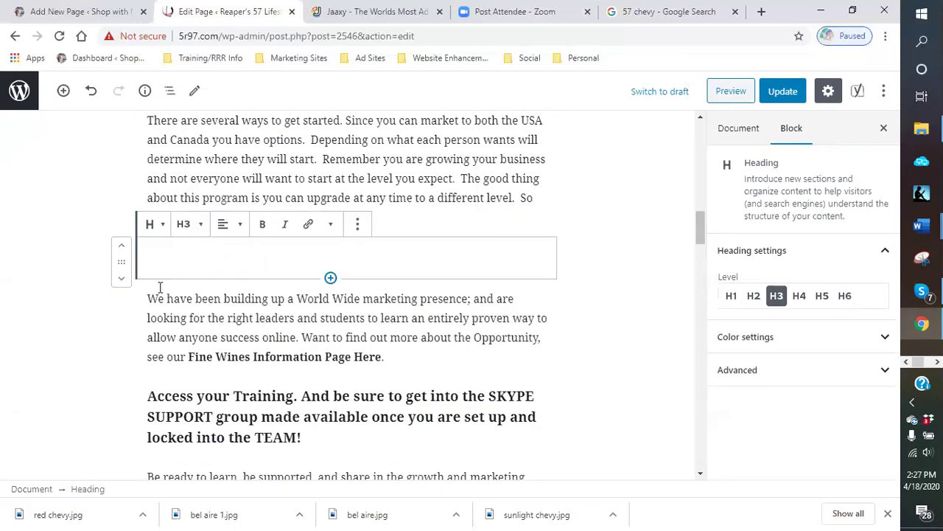
{"action": "type", "text": "Cu"}
{"action": "key", "text": "BackSpace"}
{"action": "type", "text": "U"}
{"action": "key", "text": "BackSpace"}
{"action": "key", "text": "BackSpace"}
{"action": "type", "text": "W"}
{"action": "key", "text": "BackSpace"}
{"action": "type", "text": "win"}
{"action": "key", "text": "BackSpace"}
{"action": "key", "text": "BackSpace"}
{"action": "key", "text": "BackSpace"}
{"action": "type", "text": "WINC CL"}
{"action": "key", "text": "BackSpace"}
{"action": "key", "text": "BackSpace"}
{"action": "key", "text": "BackSpace"}
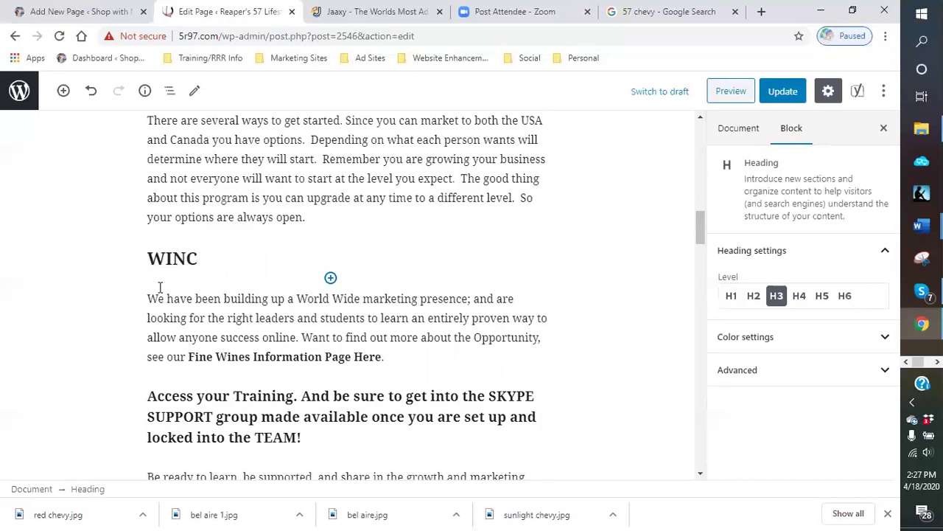
{"action": "key", "text": "BackSpace"}
{"action": "type", "text": "E CLUB "}
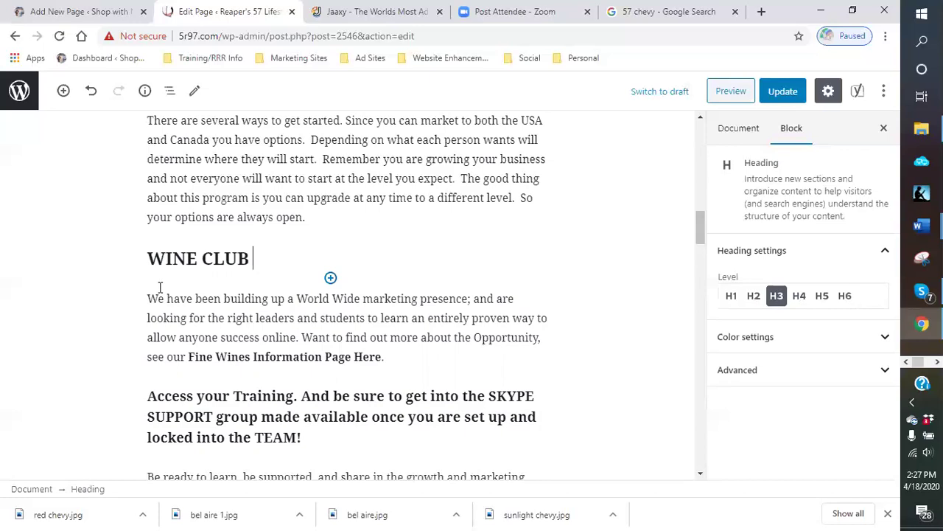
{"action": "type", "text": "IN CANADA "}
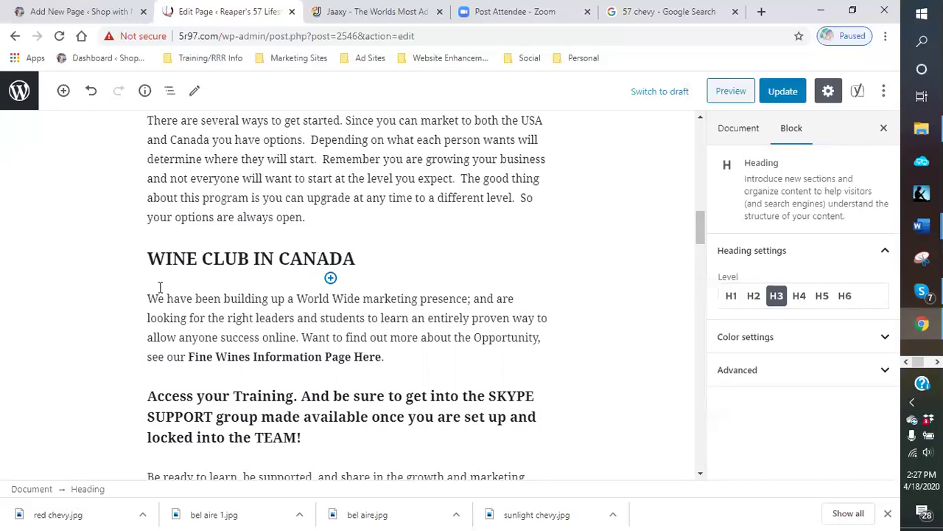
{"action": "type", "text": "CUSTOMER"}
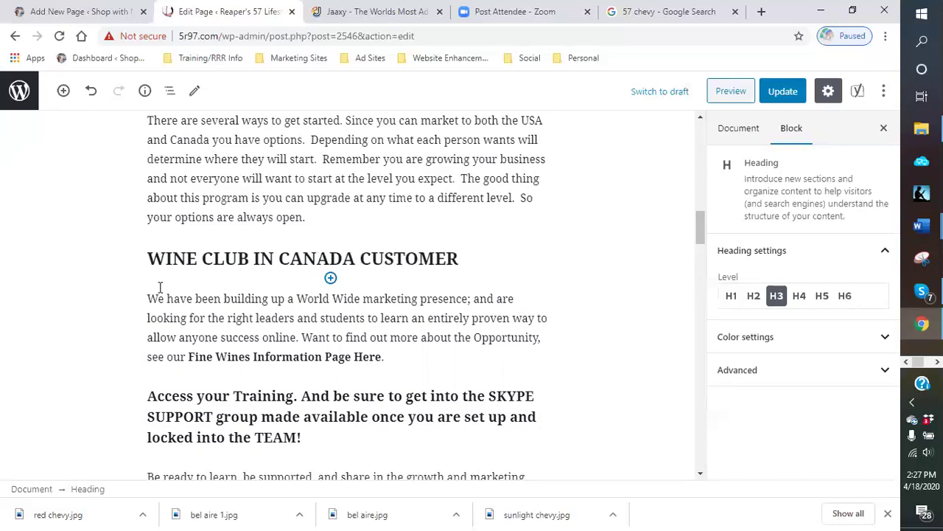
Step: Delete the word "CANADA" from the wine club customer heading
{"action": "left_click", "coordinate": [355, 258]}
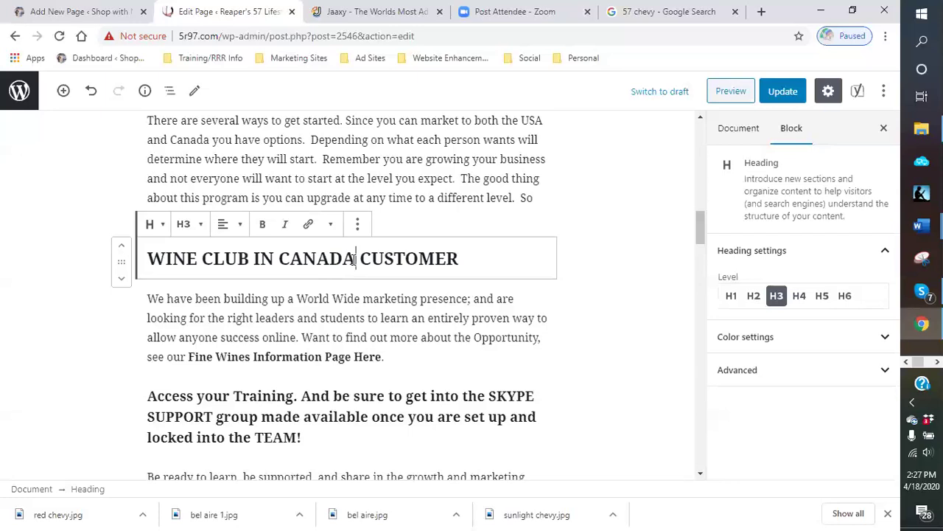
{"action": "key", "text": "BackSpace"}
{"action": "key", "text": "BackSpace"}
{"action": "key", "text": "BackSpace"}
{"action": "key", "text": "BackSpace"}
{"action": "key", "text": "BackSpace"}
{"action": "key", "text": "BackSpace"}
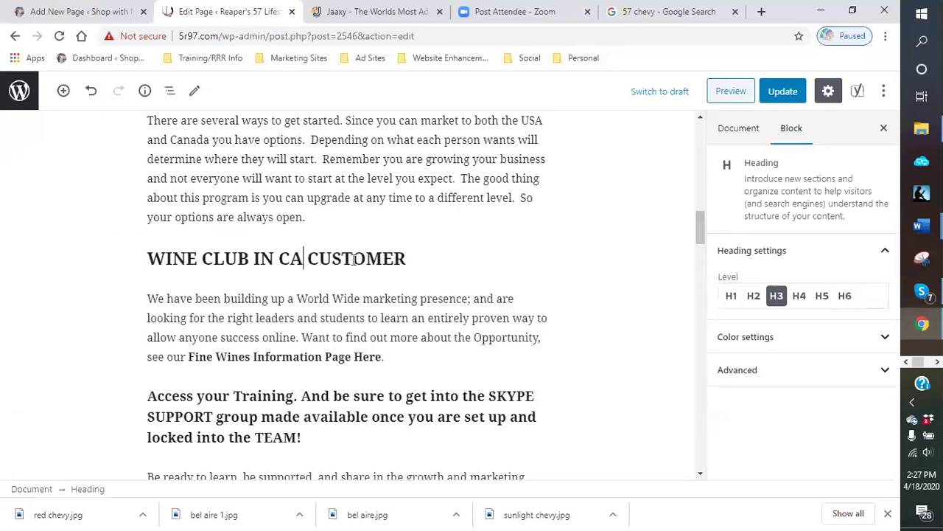
Step: Change the country in the wine club heading so that it reads "WINE CLUB IN USA CUSTOMER"
{"action": "type", "text": "USA"}
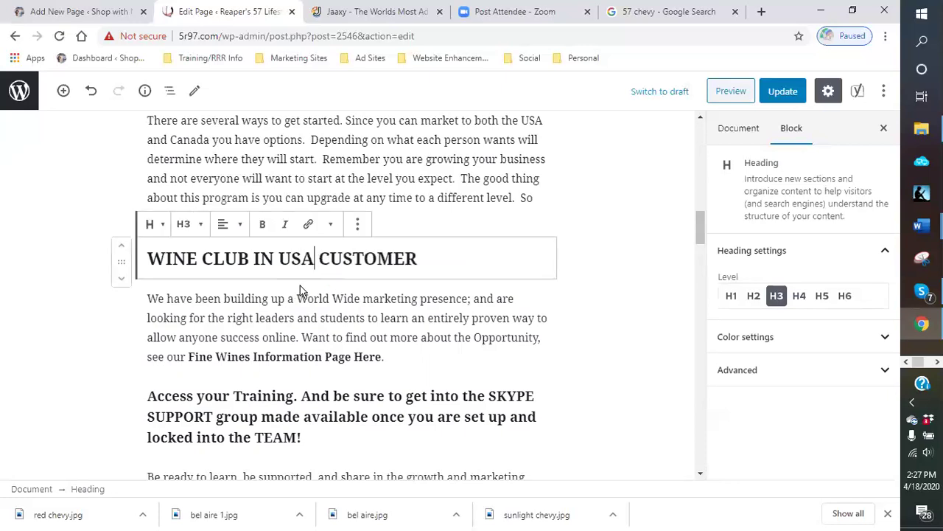
{"action": "left_click", "coordinate": [485, 258]}
Step: Insert an image block directly below the "WINE CLUB IN USA CUSTOMER" heading, using WA-CLUB-PRICE.png from the media library
{"action": "scroll", "coordinate": [519, 273], "scroll_direction": "down", "scroll_amount": 1}
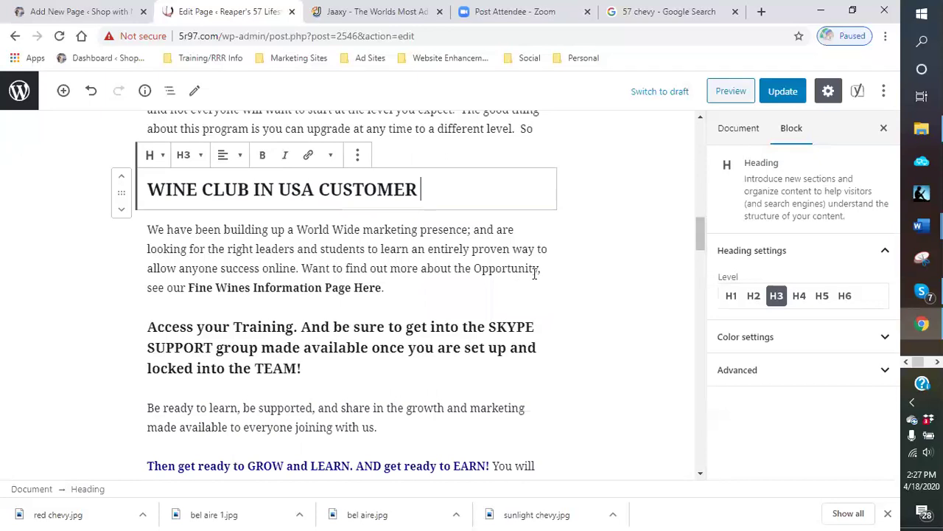
{"action": "mouse_move", "coordinate": [331, 211]}
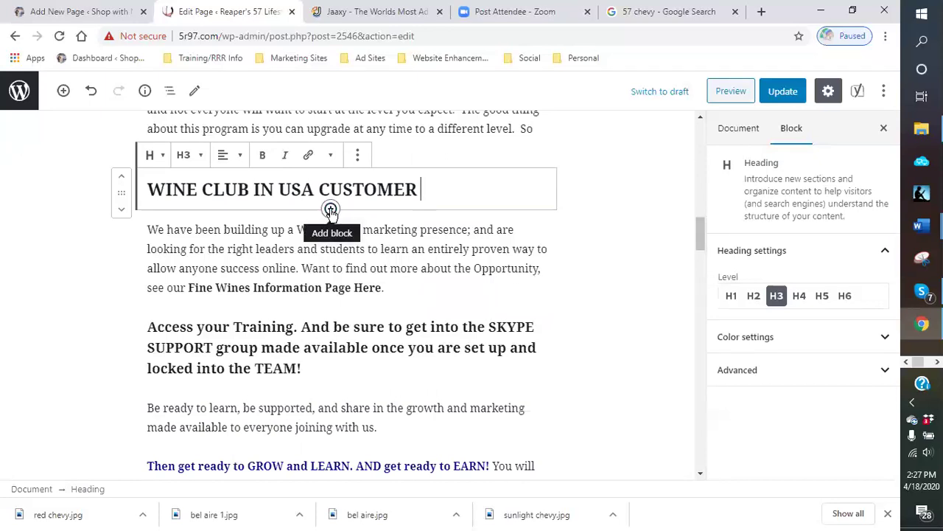
{"action": "left_click", "coordinate": [331, 211]}
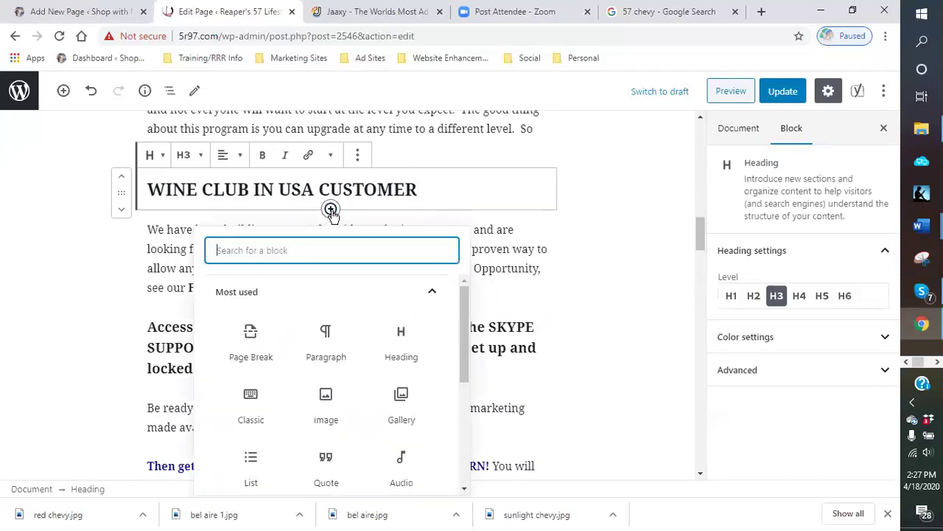
{"action": "left_click", "coordinate": [338, 407]}
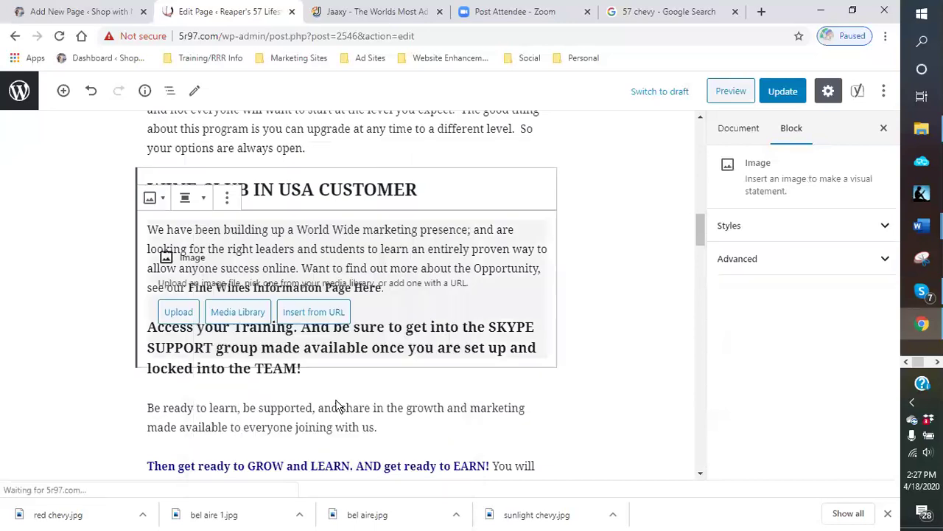
{"action": "left_click", "coordinate": [247, 318]}
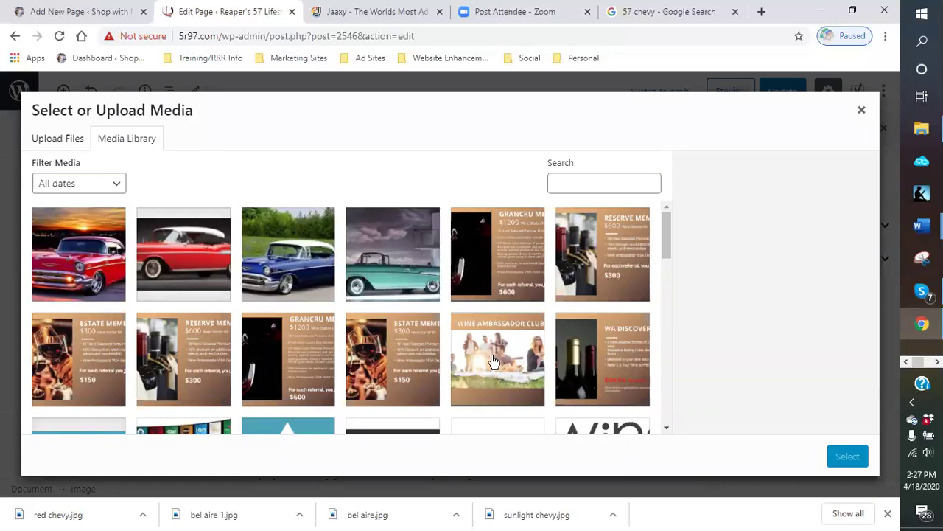
{"action": "left_click", "coordinate": [599, 366]}
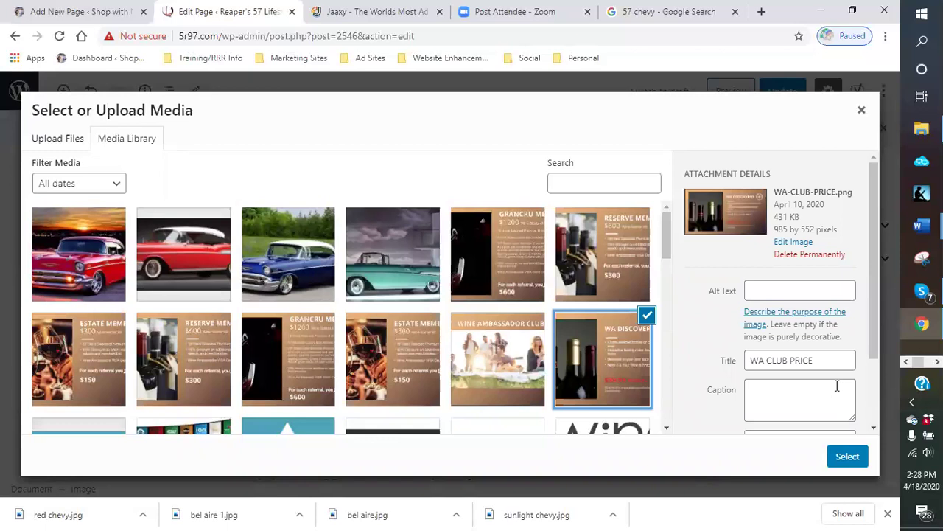
{"action": "left_click", "coordinate": [847, 457]}
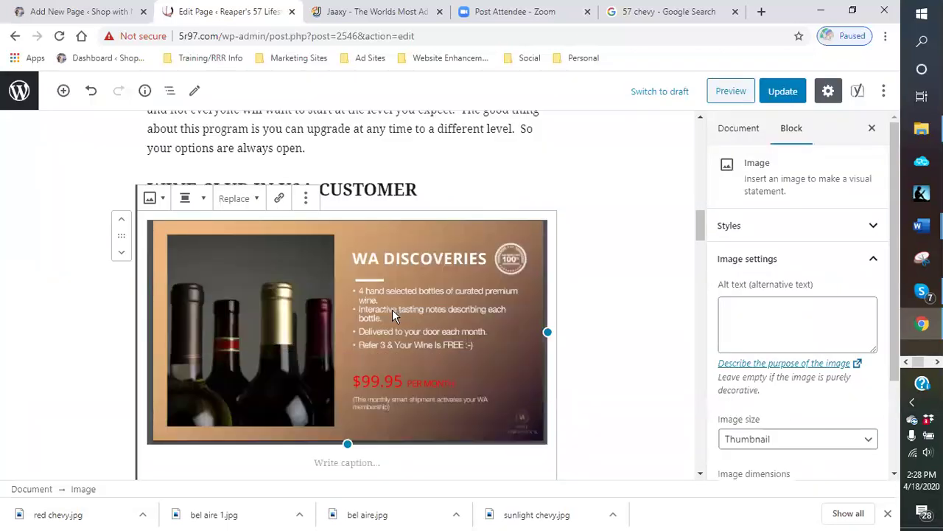
Step: Shrink the WA Discoveries image to about two-thirds of the column width and align it to the center
{"action": "scroll", "coordinate": [392, 309], "scroll_direction": "down", "scroll_amount": 1}
{"action": "left_click_drag", "start_coordinate": [353, 376], "coordinate": [283, 302]}
{"action": "left_click", "coordinate": [202, 131]}
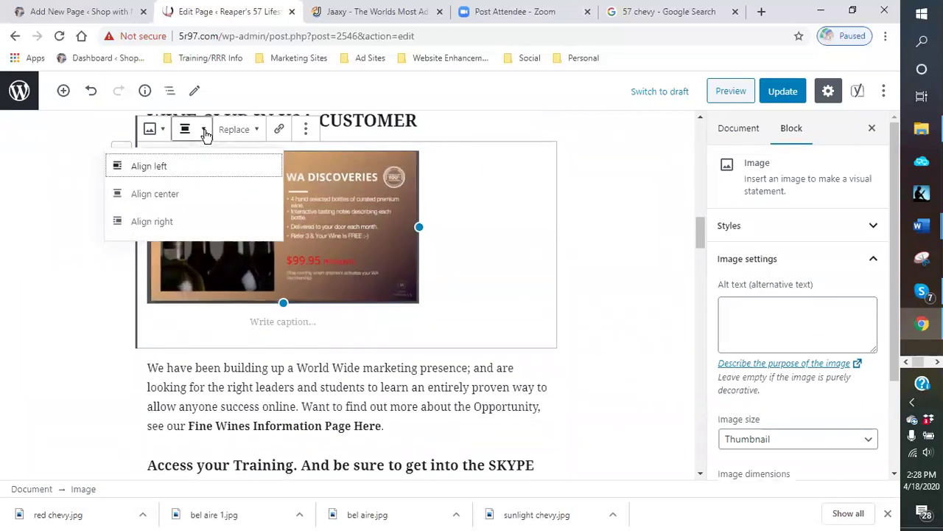
{"action": "left_click", "coordinate": [157, 195]}
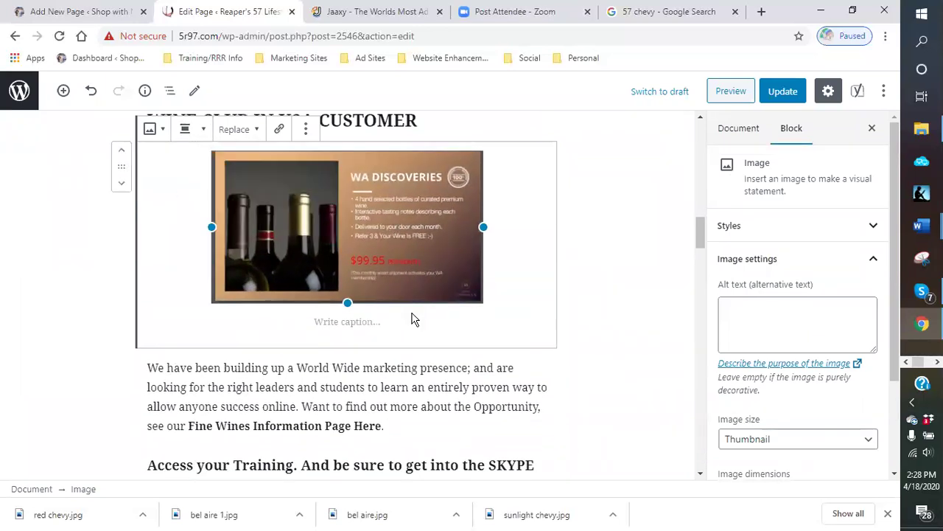
{"action": "left_click", "coordinate": [412, 320]}
{"action": "left_click", "coordinate": [578, 325]}
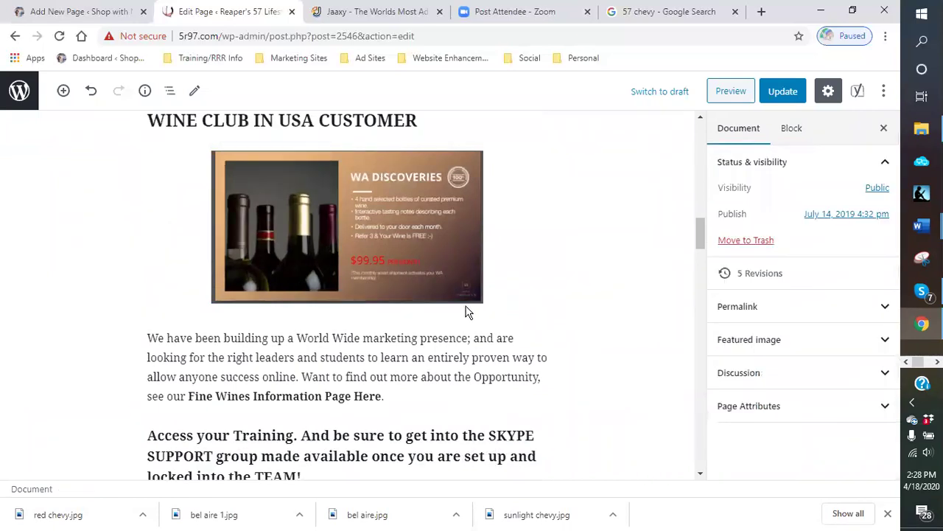
Step: Add a paragraph block below the WA Discoveries image and begin its text with "Our wines"
{"action": "mouse_move", "coordinate": [331, 320]}
{"action": "left_click", "coordinate": [331, 319]}
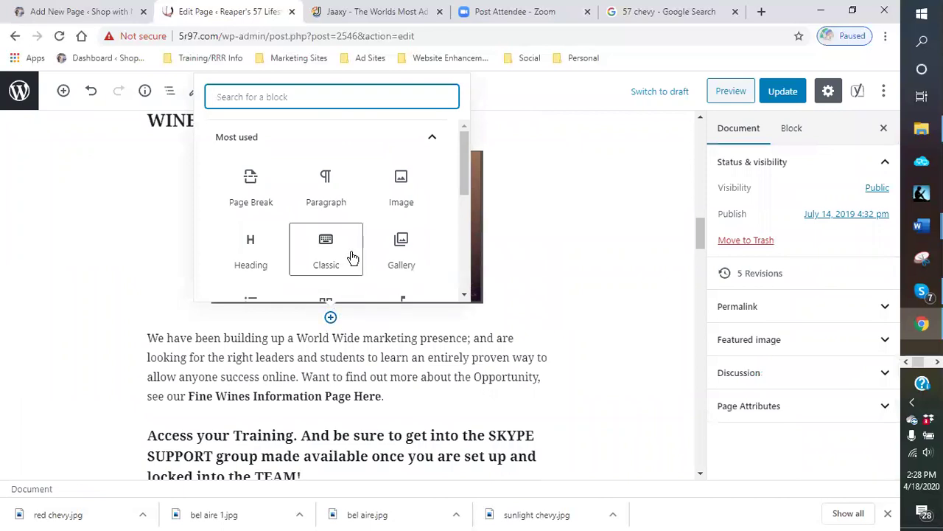
{"action": "left_click", "coordinate": [328, 199]}
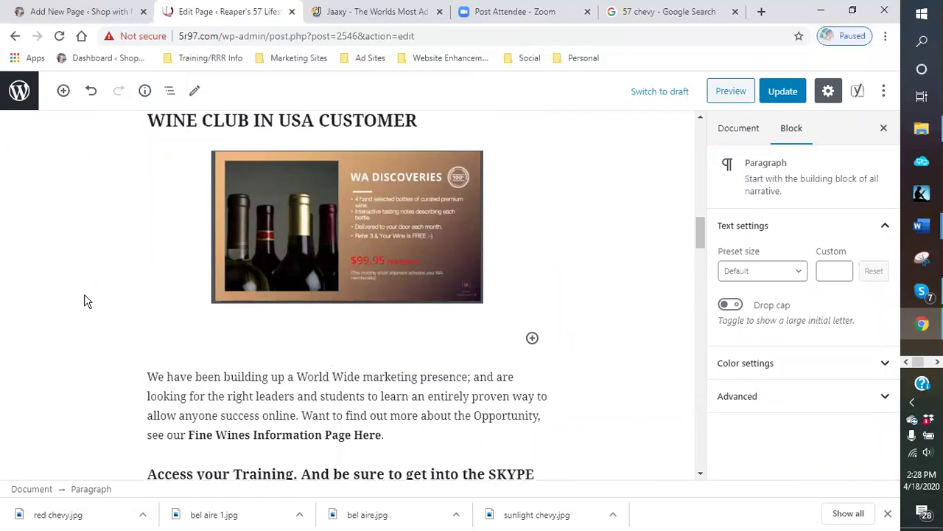
{"action": "type", "text": "Our wines are th"}
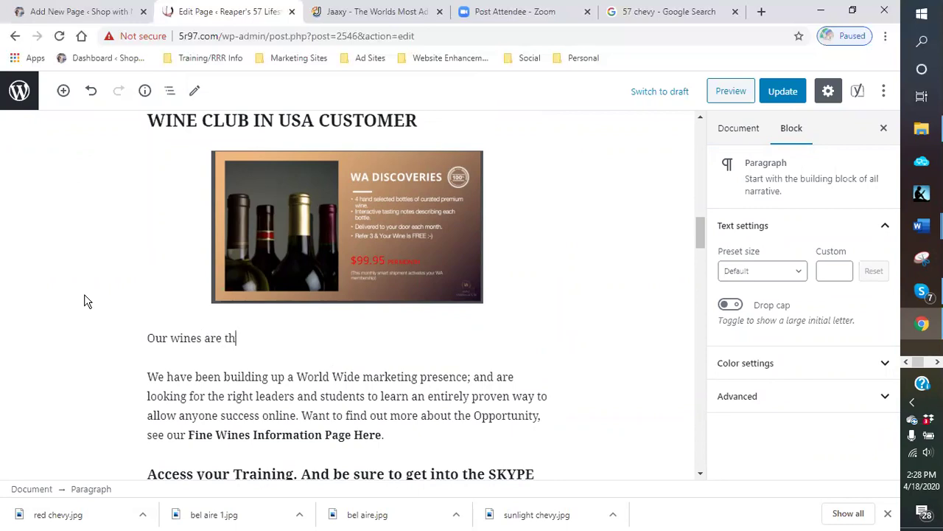
{"action": "type", "text": "e best we h"}
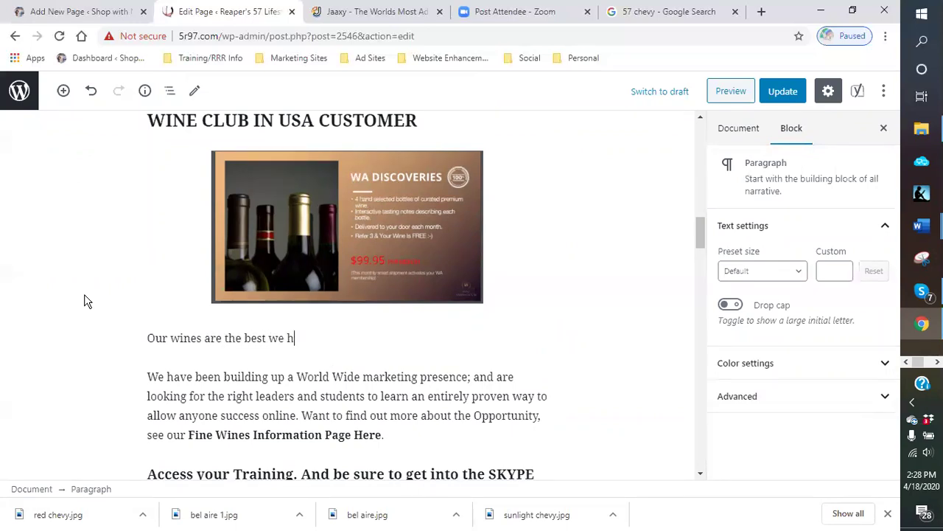
{"action": "key", "text": "BackSpace"}
{"action": "key", "text": "BackSpace"}
{"action": "key", "text": "BackSpace"}
{"action": "type", "text": "to o"}
{"action": "key", "text": "BackSpace"}
{"action": "scroll", "coordinate": [116, 269], "scroll_direction": "up", "scroll_amount": 2}
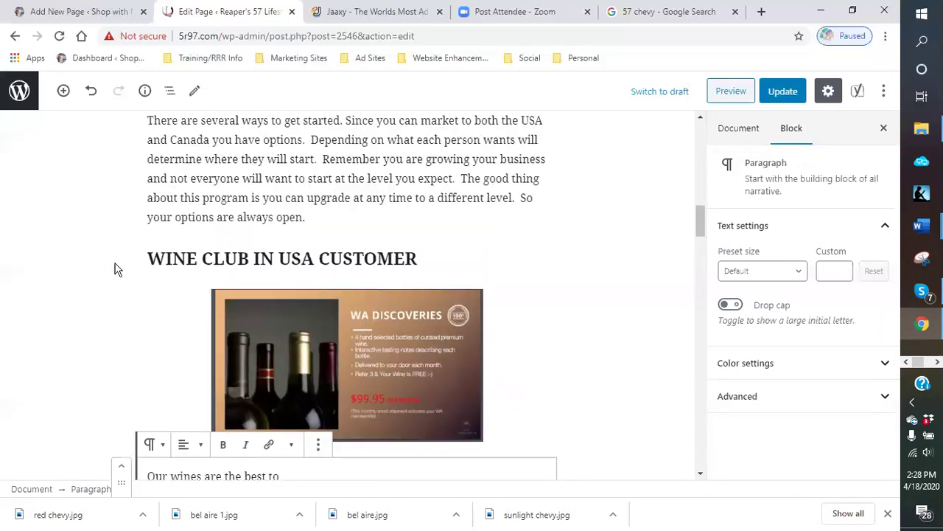
{"action": "scroll", "coordinate": [316, 220], "scroll_direction": "up", "scroll_amount": 3}
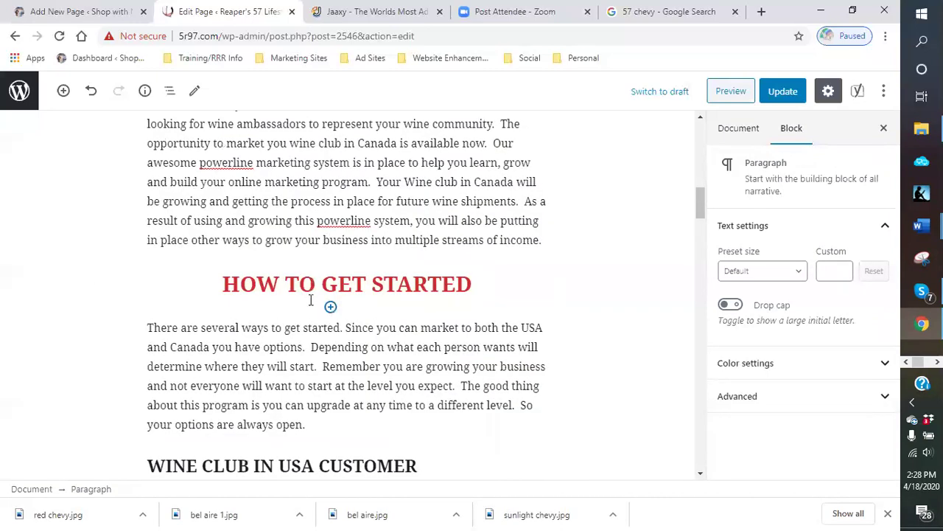
{"action": "scroll", "coordinate": [324, 295], "scroll_direction": "down", "scroll_amount": 3}
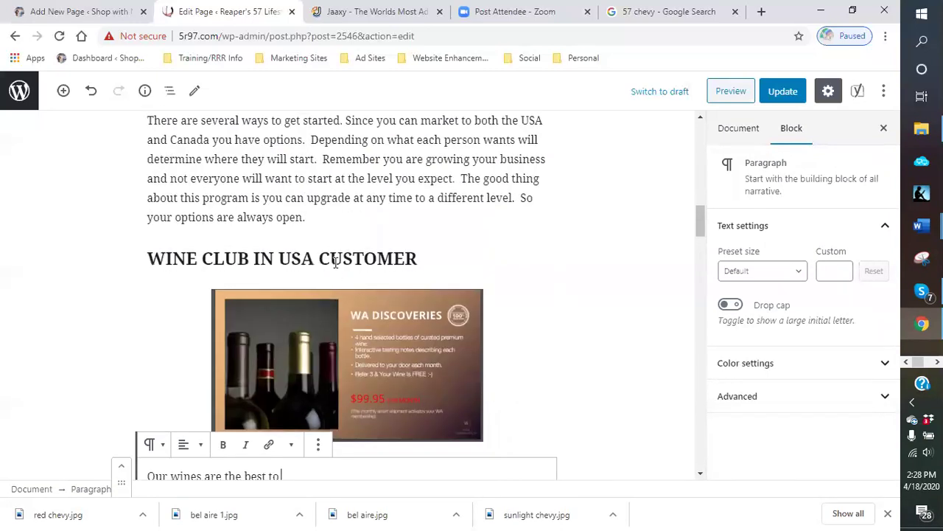
{"action": "scroll", "coordinate": [365, 305], "scroll_direction": "down", "scroll_amount": 1}
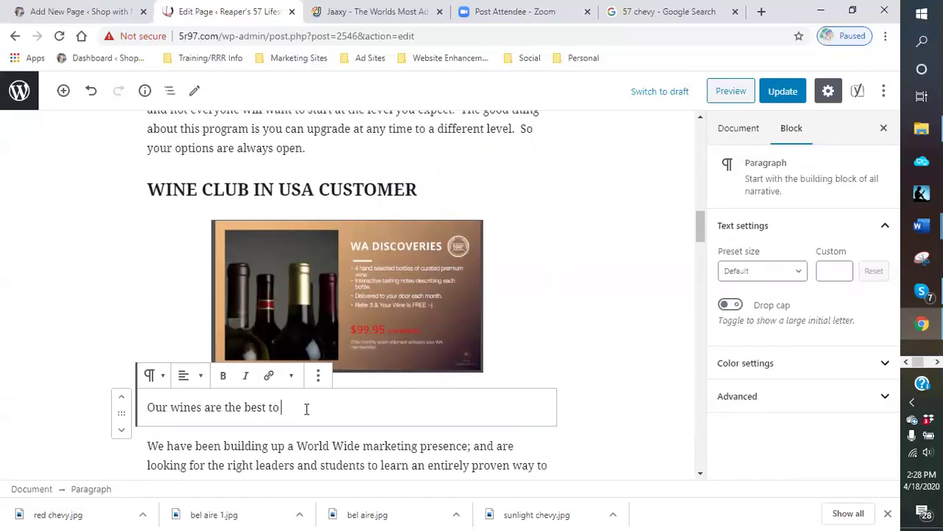
{"action": "key", "text": "BackSpace"}
{"action": "key", "text": "BackSpace"}
{"action": "key", "text": "BackSpace"}
{"action": "key", "text": "BackSpace"}
{"action": "key", "text": "BackSpace"}
{"action": "key", "text": "BackSpace"}
{"action": "key", "text": "BackSpace"}
{"action": "key", "text": "BackSpace"}
{"action": "key", "text": "BackSpace"}
{"action": "key", "text": "BackSpace"}
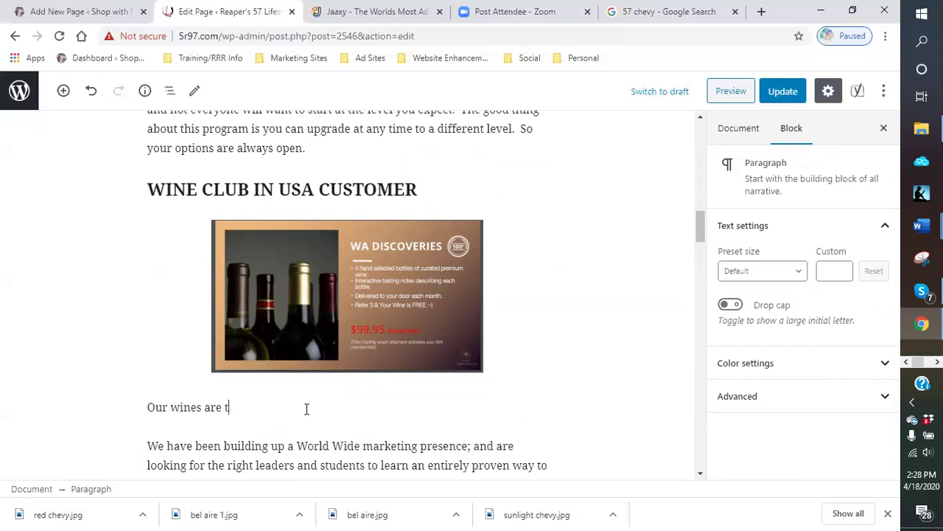
Step: Complete the paragraph's first sentence with "from Napa and Somona Valleys will be coming to you."
{"action": "type", "text": "from Napa and"}
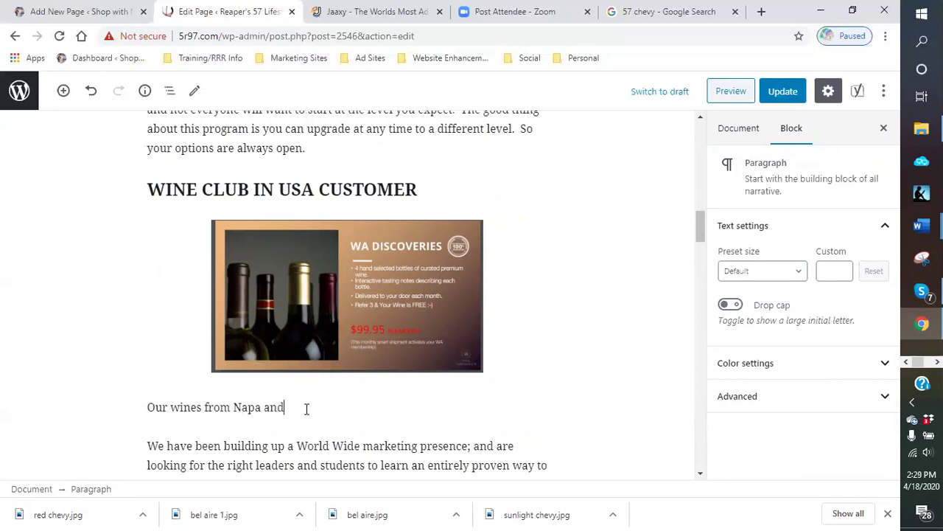
{"action": "type", "text": " Sonona Va"}
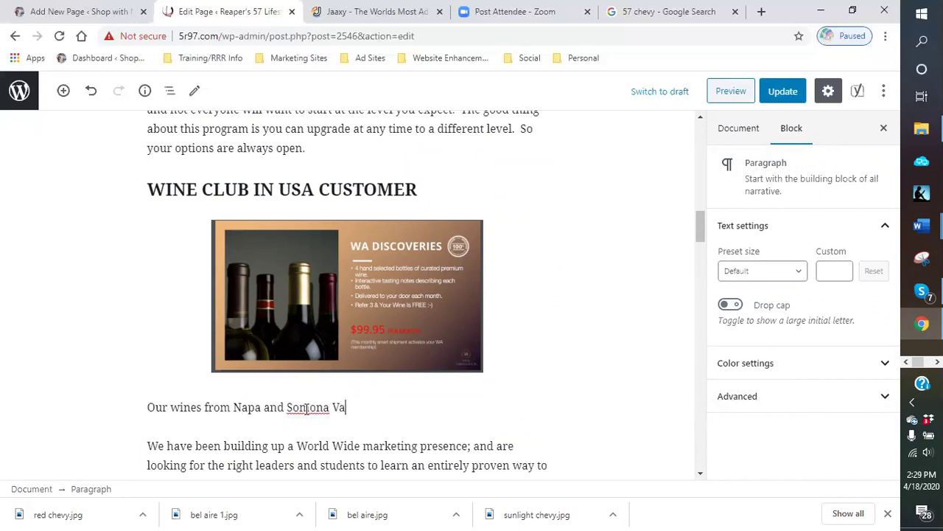
{"action": "type", "text": "lleys will be coming to you."}
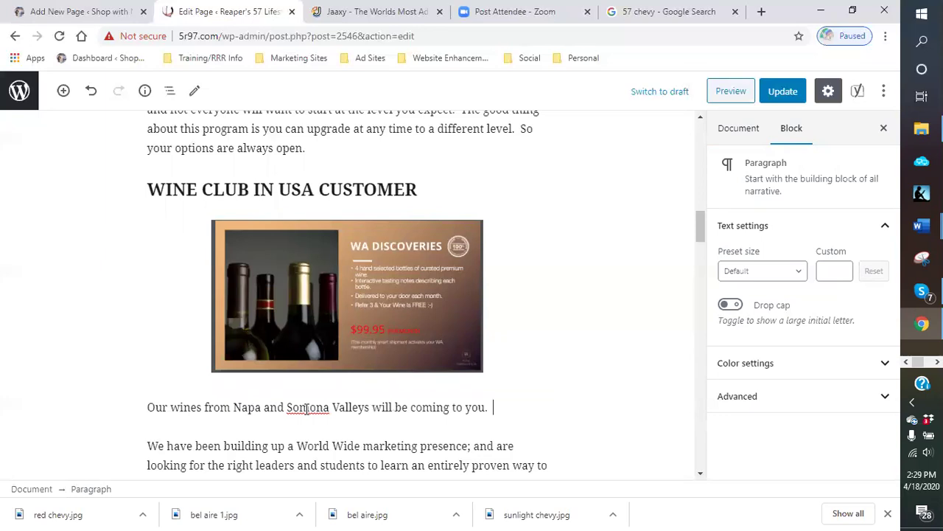
Step: Add the sentence "As a customer in our club, you will have access to these famous wines." to the paragraph
{"action": "type", "text": "C"}
{"action": "type", "text": "As "}
{"action": "type", "text": "a customer "}
{"action": "type", "text": "in our c"}
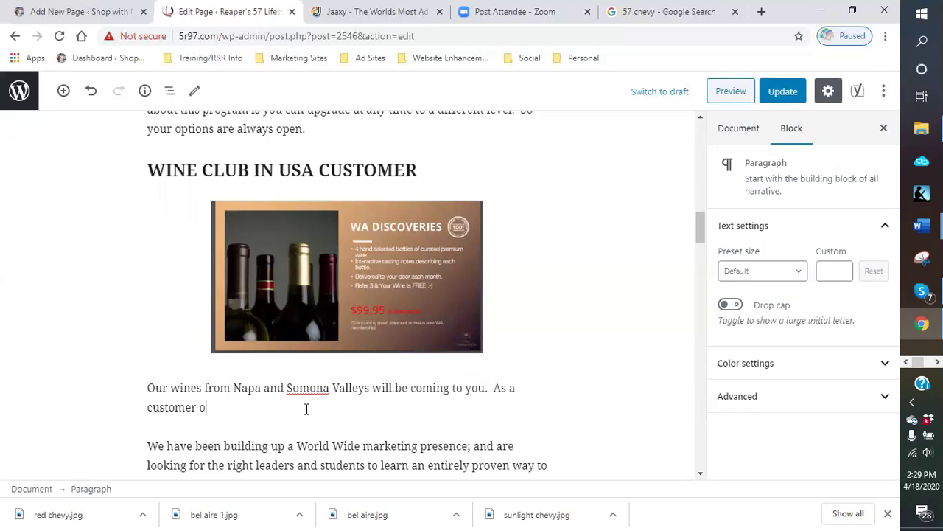
{"action": "type", "text": "lub, you will h"}
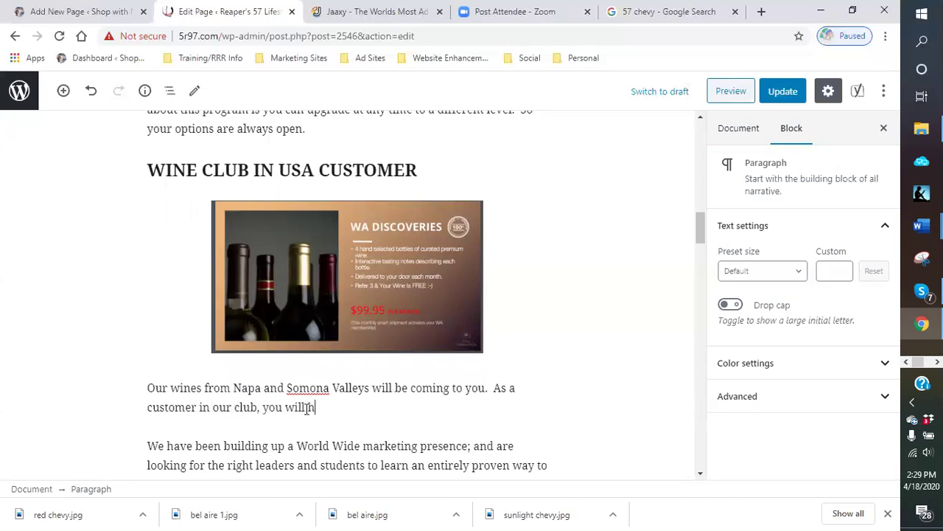
{"action": "type", "text": "ave access to there"}
{"action": "key", "text": "BackSpace"}
{"action": "key", "text": "BackSpace"}
{"action": "type", "text": "se"}
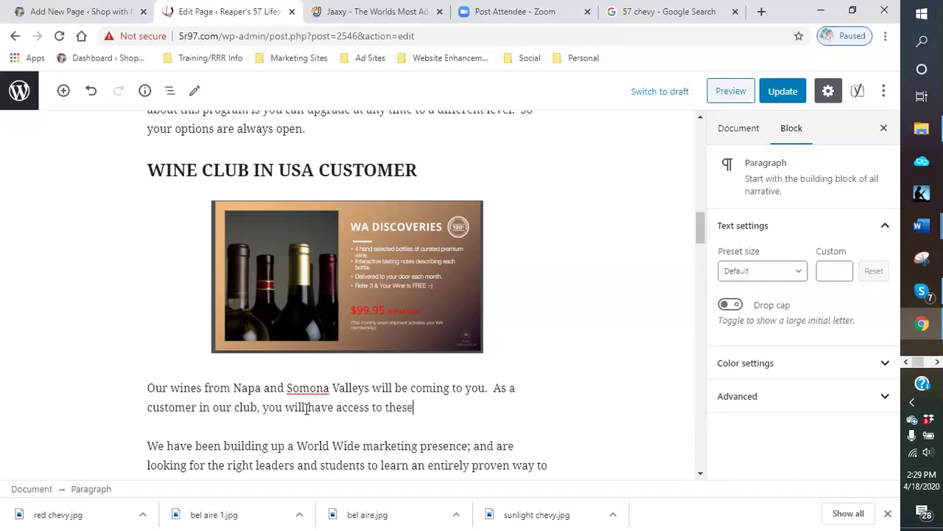
{"action": "type", "text": " famous wine"}
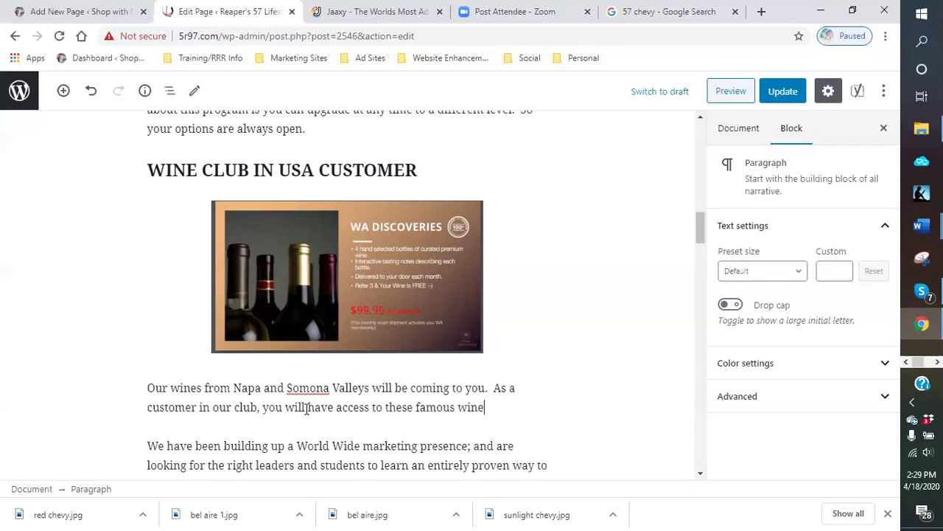
{"action": "type", "text": "s. You"}
Step: Continue the paragraph with "The option of 4 bottles a month is what you have in your wine of the month program"
{"action": "key", "text": "BackSpace"}
{"action": "key", "text": "BackSpace"}
{"action": "key", "text": "BackSpace"}
{"action": "type", "text": "the"}
{"action": "key", "text": "BackSpace"}
{"action": "key", "text": "BackSpace"}
{"action": "type", "text": "The option o"}
{"action": "type", "text": "f "}
{"action": "type", "text": "4"}
{"action": "type", "text": " bottl"}
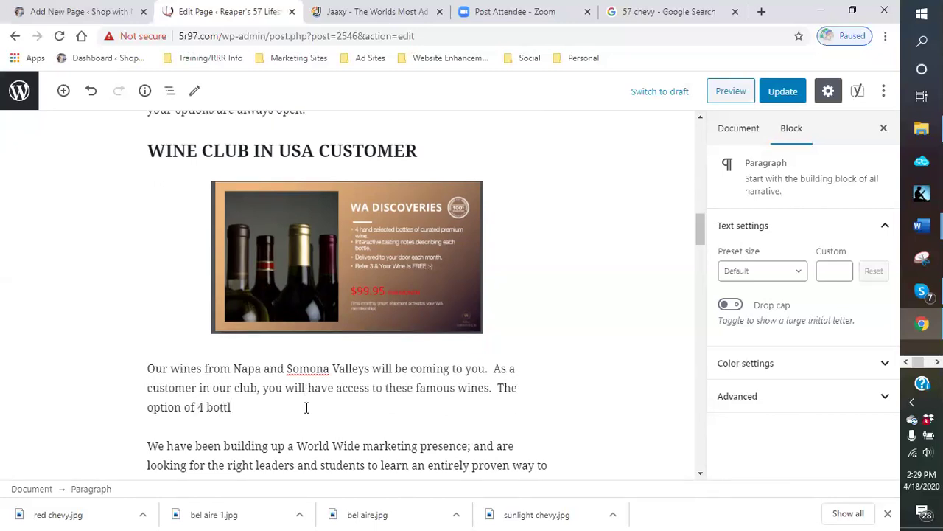
{"action": "type", "text": "es a month is what yo"}
{"action": "type", "text": "ave in you"}
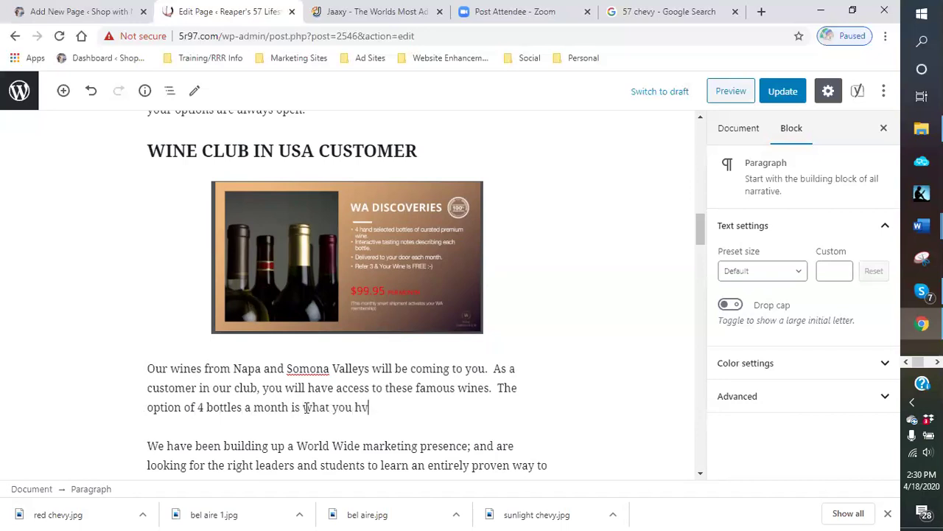
{"action": "type", "text": "r cusot"}
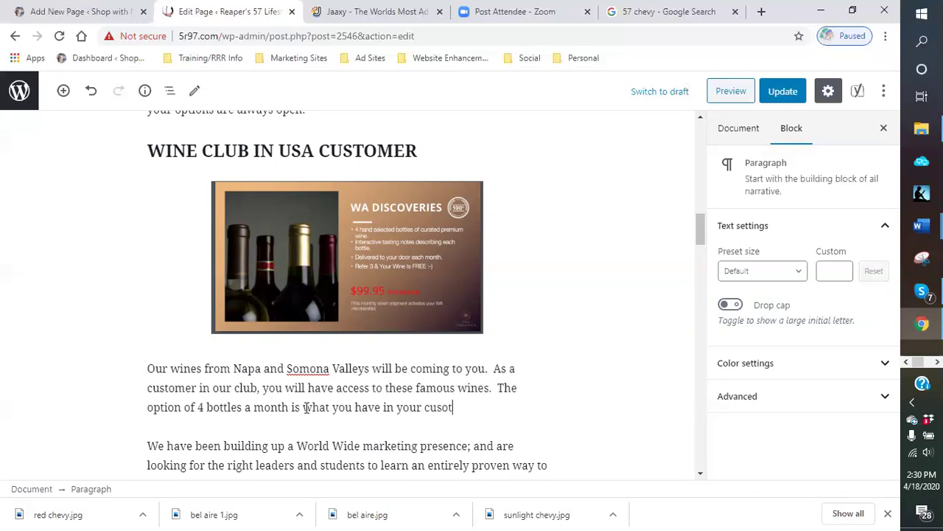
{"action": "key", "text": "BackSpace"}
{"action": "key", "text": "BackSpace"}
{"action": "key", "text": "BackSpace"}
{"action": "key", "text": "BackSpace"}
{"action": "type", "text": "wine of the mot"}
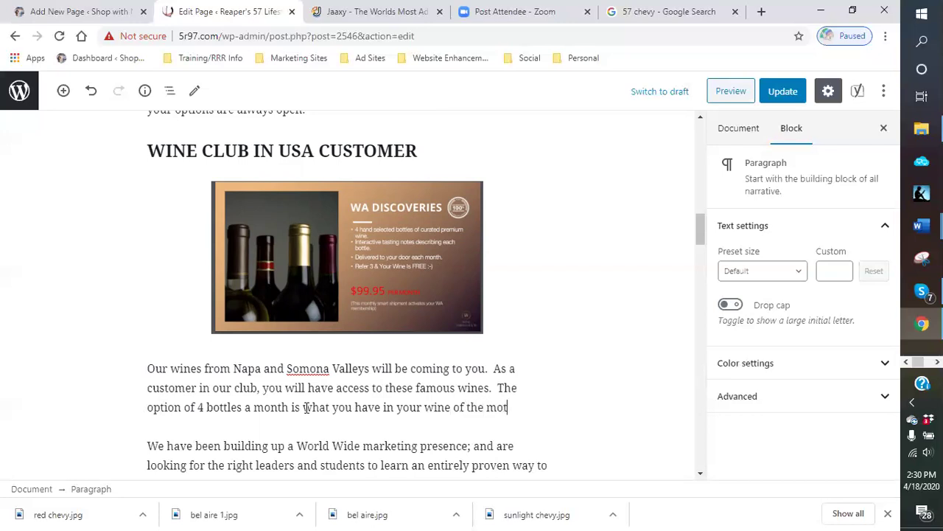
{"action": "key", "text": "BackSpace"}
{"action": "type", "text": "nth progra"}
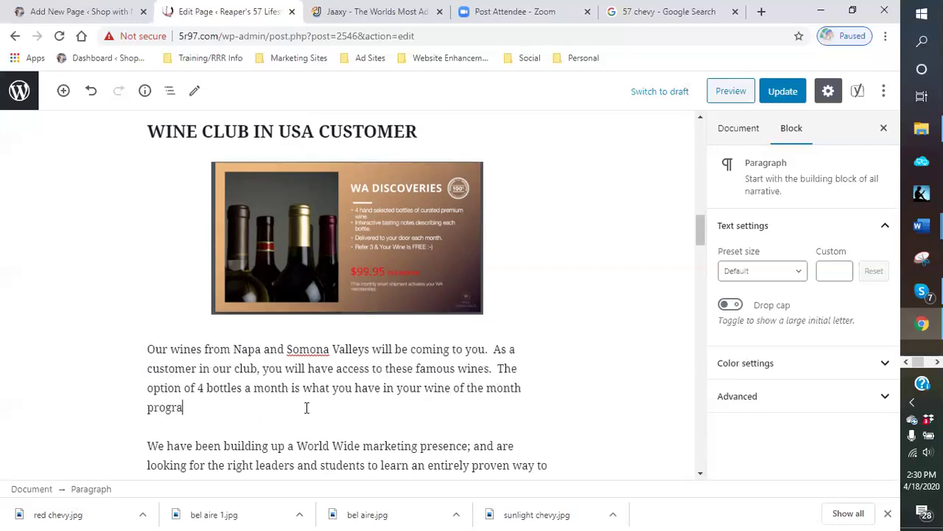
Step: End that sentence and add "You can choose 2 reds or 2 whites, which I highly recommend."
{"action": "type", "text": "m.  You can choose 2"}
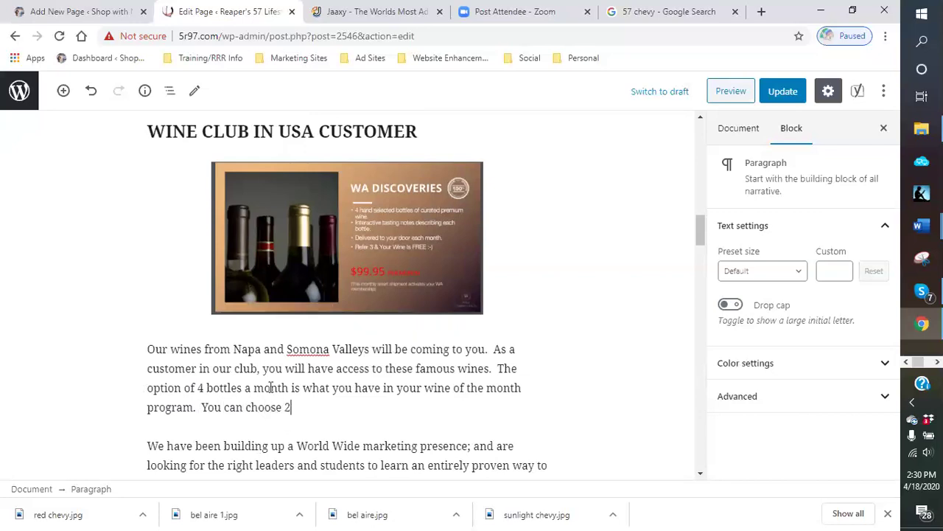
{"action": "type", "text": " reds or "}
{"action": "type", "text": "2 whites, whic"}
{"action": "type", "text": "h i re"}
{"action": "key", "text": "BackSpace"}
{"action": "key", "text": "BackSpace"}
{"action": "type", "text": "hight"}
{"action": "key", "text": "BackSpace"}
{"action": "type", "text": "ly"}
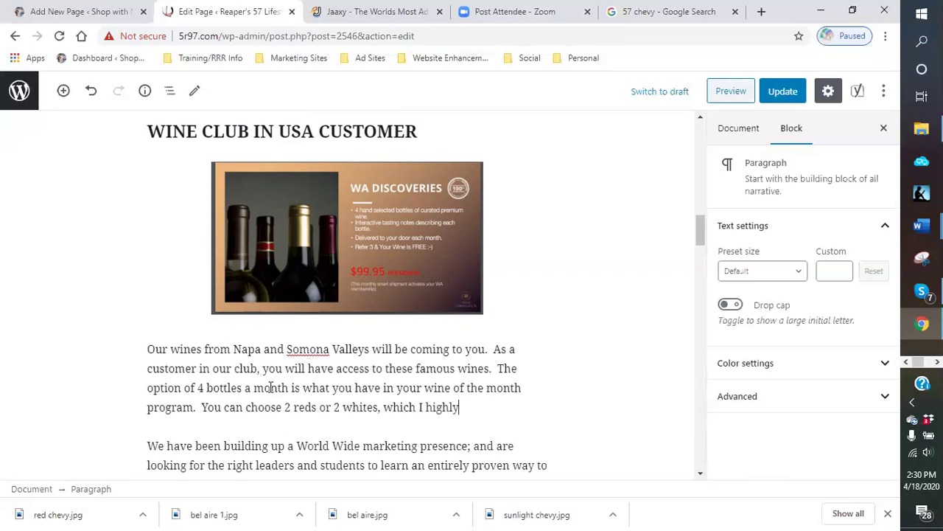
{"action": "type", "text": " recommend"}
{"action": "type", "text": "You"}
{"action": "key", "text": "BackSpace"}
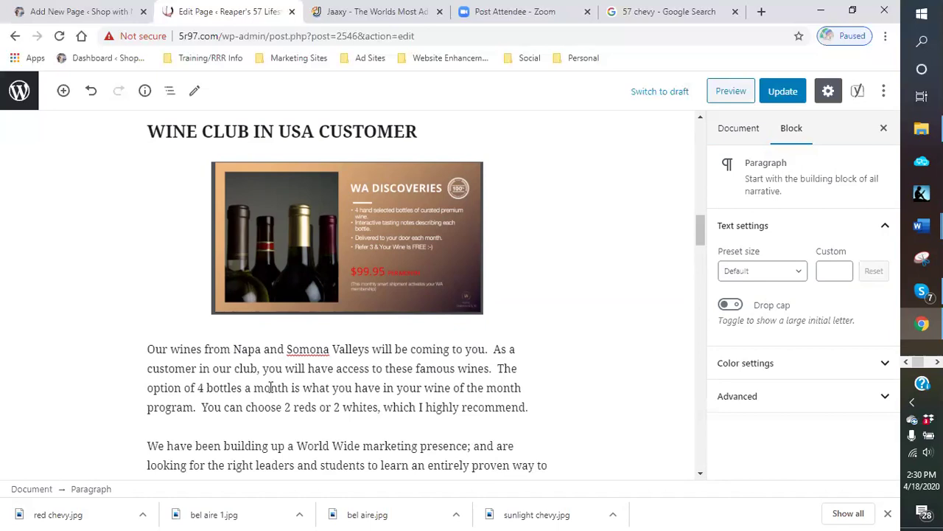
Step: Add the sentence "The best is that they will be delivered directly to your door." to the paragraph
{"action": "type", "text": "Th"}
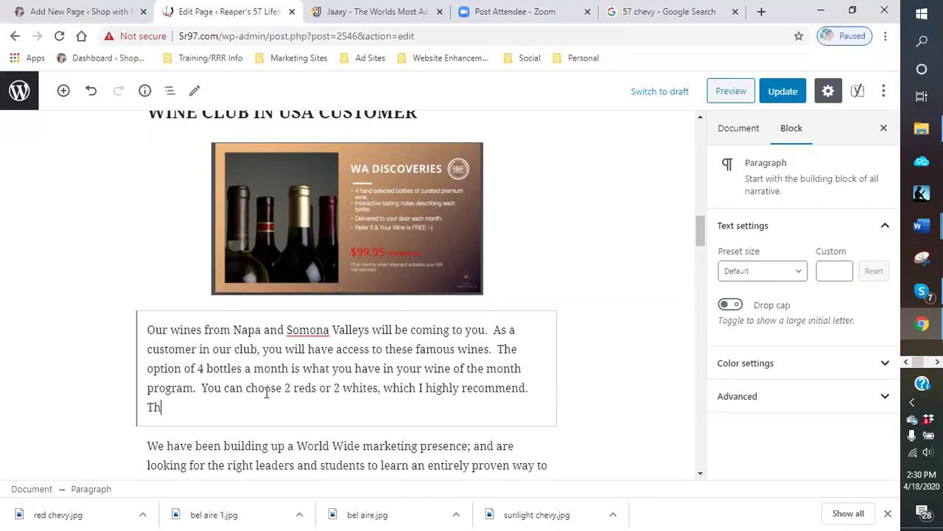
{"action": "type", "text": "e best is taht"}
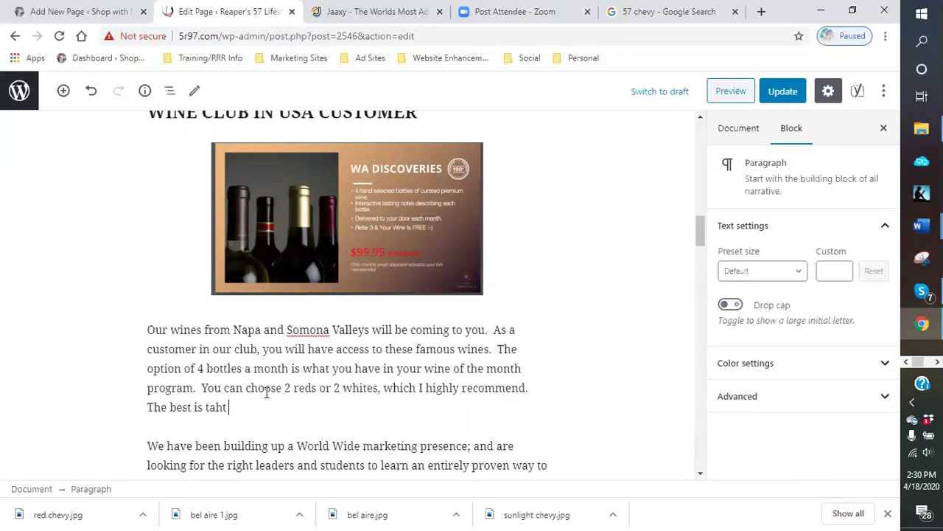
{"action": "key", "text": "BackSpace"}
{"action": "key", "text": "BackSpace"}
{"action": "key", "text": "BackSpace"}
{"action": "key", "text": "BackSpace"}
{"action": "type", "text": "hat they will be deliv"}
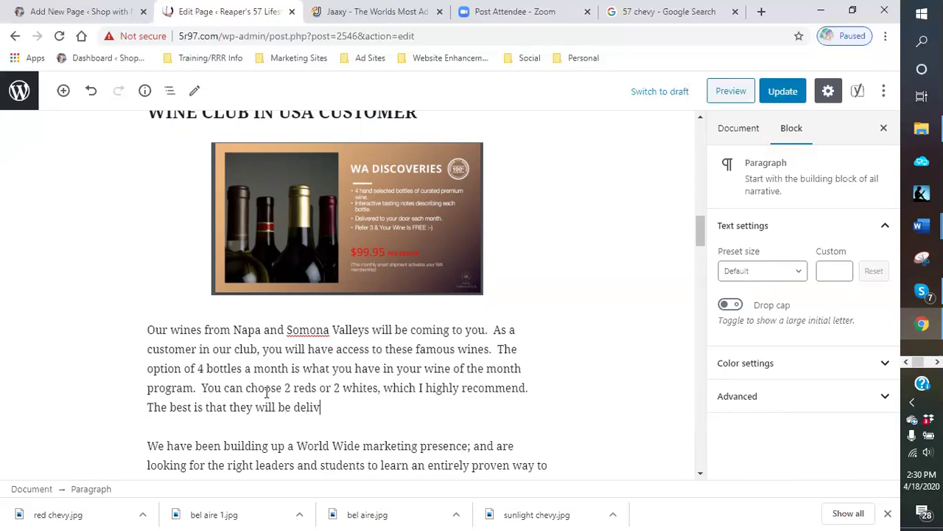
{"action": "type", "text": "ered directly to "}
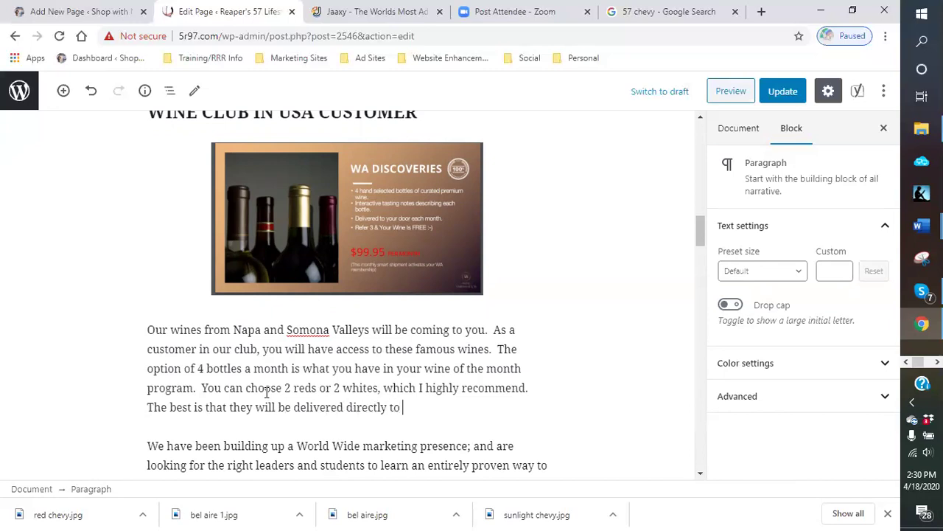
{"action": "type", "text": "your door."}
{"action": "left_click", "coordinate": [267, 388], "text": "shift"}
{"action": "key", "text": "BackSpace"}
{"action": "type", "text": "Ther"}
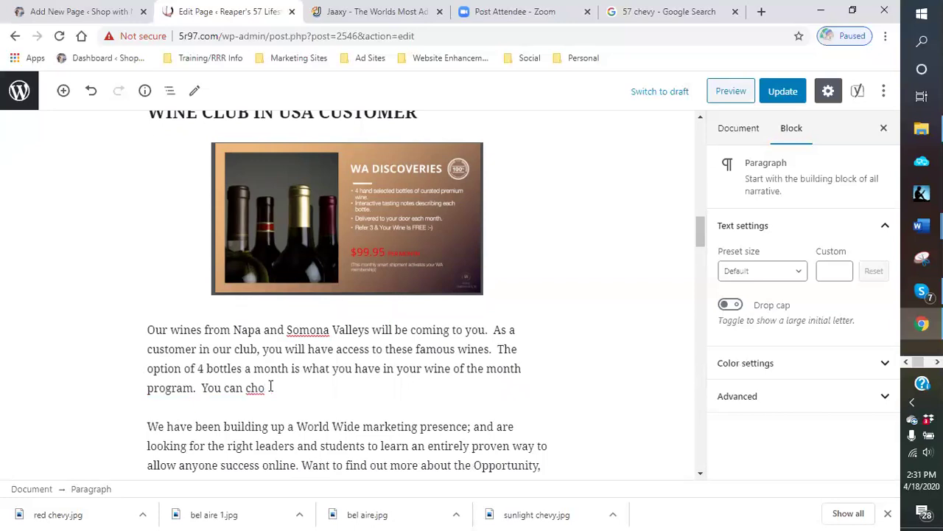
{"action": "left_click", "coordinate": [93, 99]}
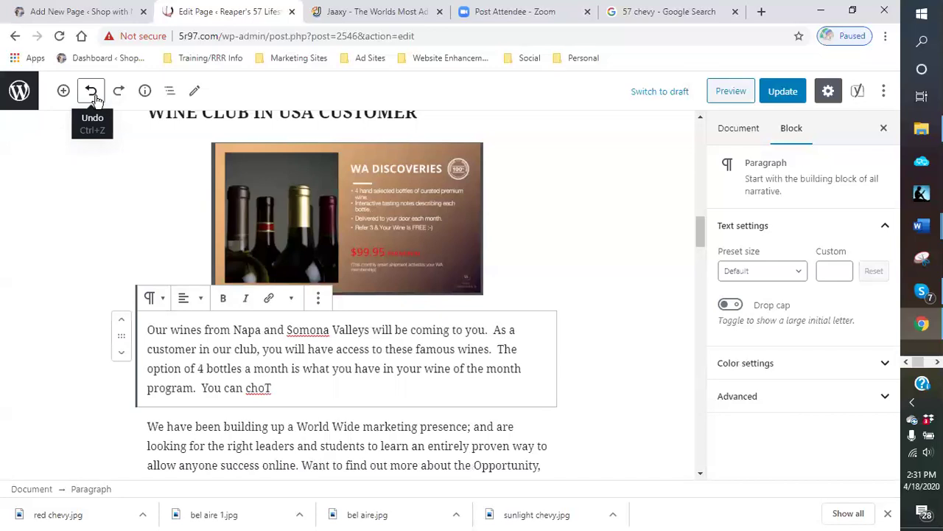
{"action": "left_click", "coordinate": [93, 100]}
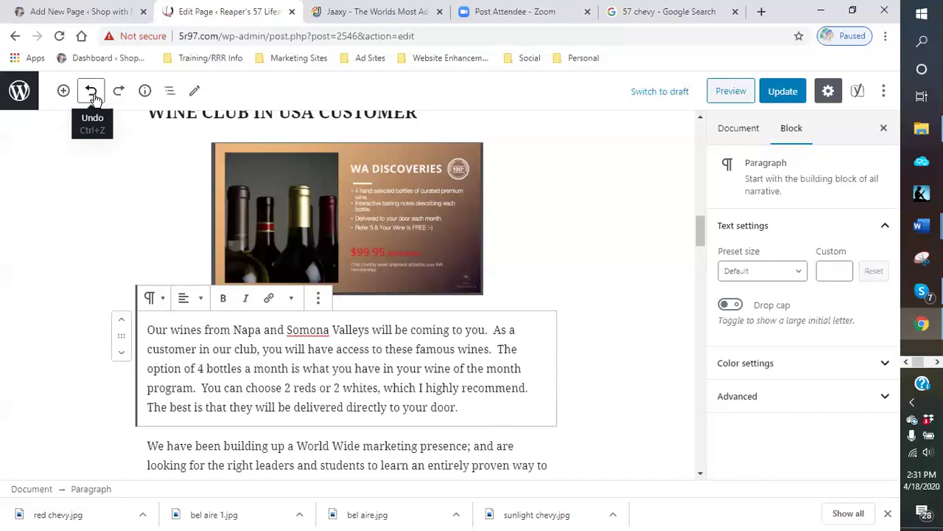
Step: Add the sentence "Most programs have a monthly fee to be in their club." at the end of the paragraph
{"action": "left_click", "coordinate": [494, 406]}
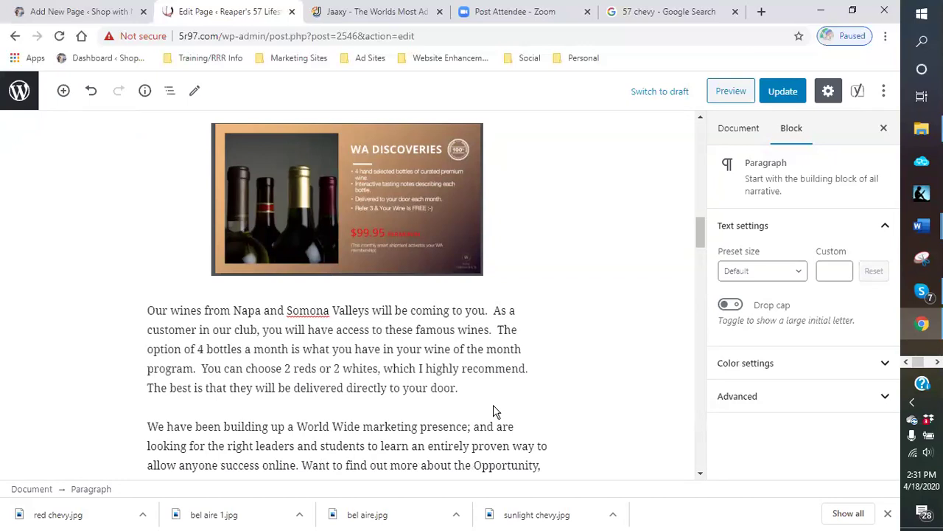
{"action": "type", "text": "Most programs have a monthl"}
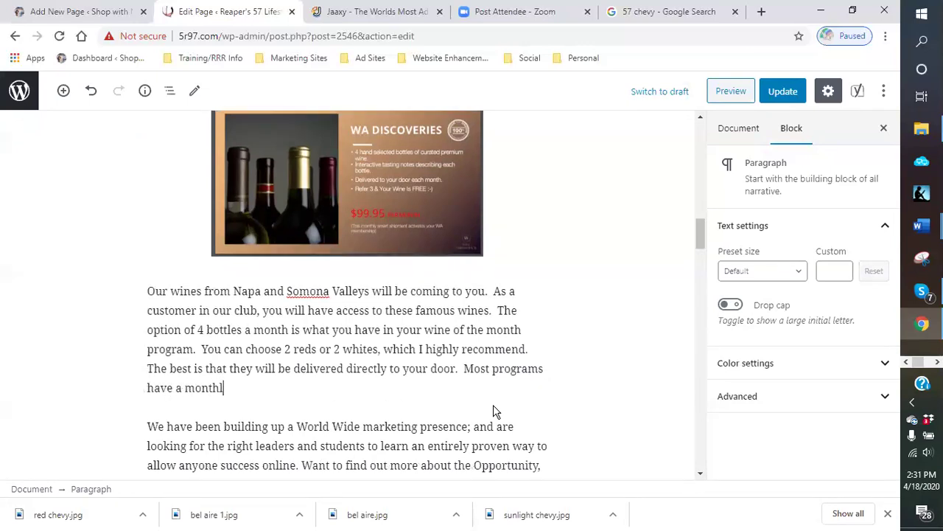
{"action": "type", "text": "y fee to be in their clube."}
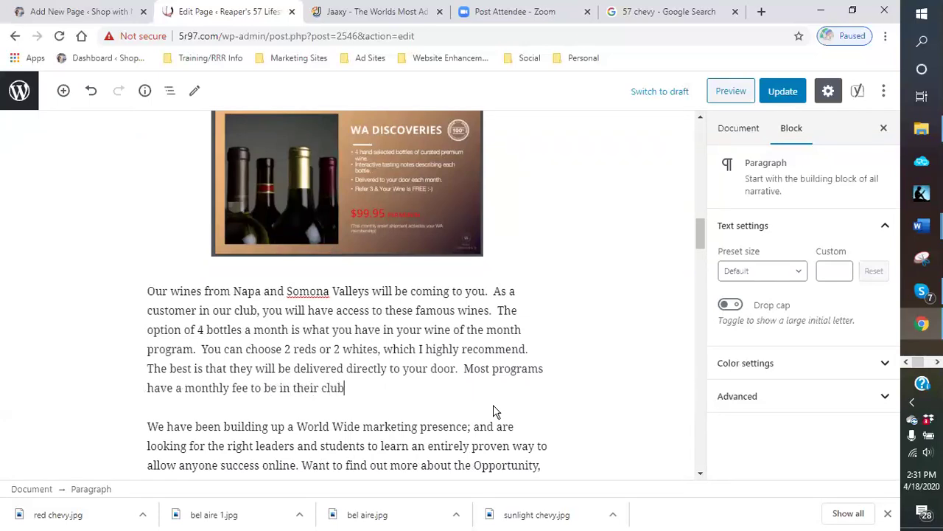
{"action": "key", "text": "BackSpace"}
{"action": "key", "text": "BackSpace"}
{"action": "type", "text": ", Our"}
{"action": "key", "text": "BackSpace"}
{"action": "key", "text": "BackSpace"}
{"action": "key", "text": "BackSpace"}
{"action": "key", "text": "BackSpace"}
{"action": "key", "text": "BackSpace"}
{"action": "type", "text": ".  "}
Step: Add "Our wine club does not." and start another sentence with "Your monthly"
{"action": "type", "text": "Our "}
{"action": "type", "text": "wine club "}
{"action": "type", "text": "does"}
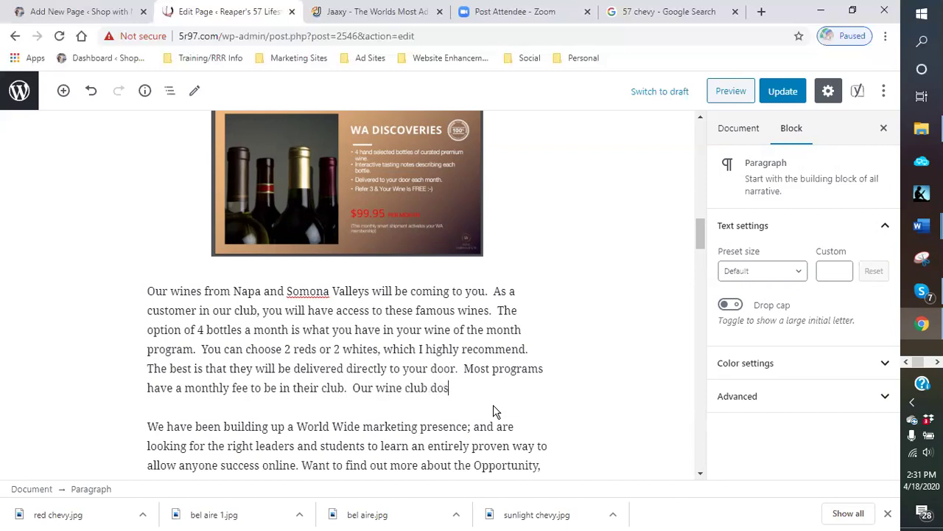
{"action": "type", "text": " not.  Your monthly "}
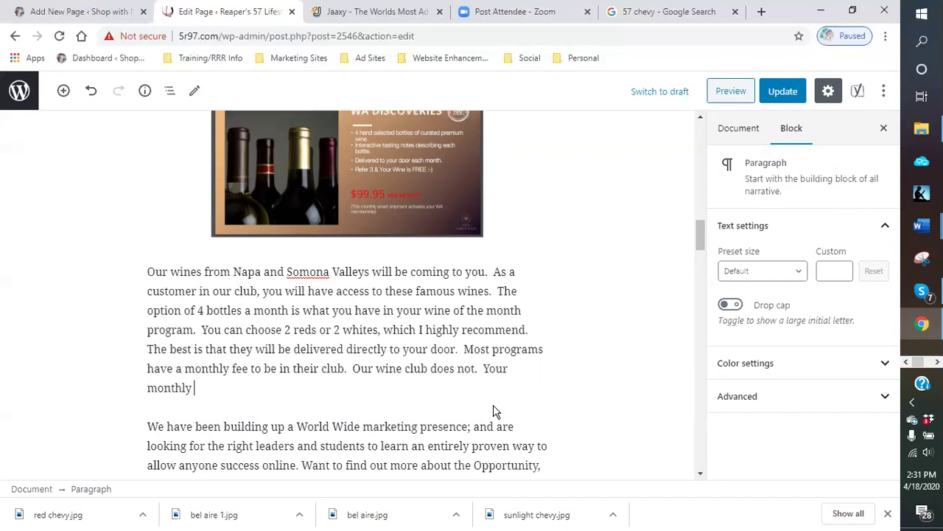
Step: Finish the sentence with "renewal purchase is the only cost you will incur as a customer." and update the page
{"action": "type", "text": "renewal pur"}
{"action": "type", "text": "chase is you"}
{"action": "key", "text": "BackSpace"}
{"action": "key", "text": "BackSpace"}
{"action": "key", "text": "BackSpace"}
{"action": "type", "text": "the only"}
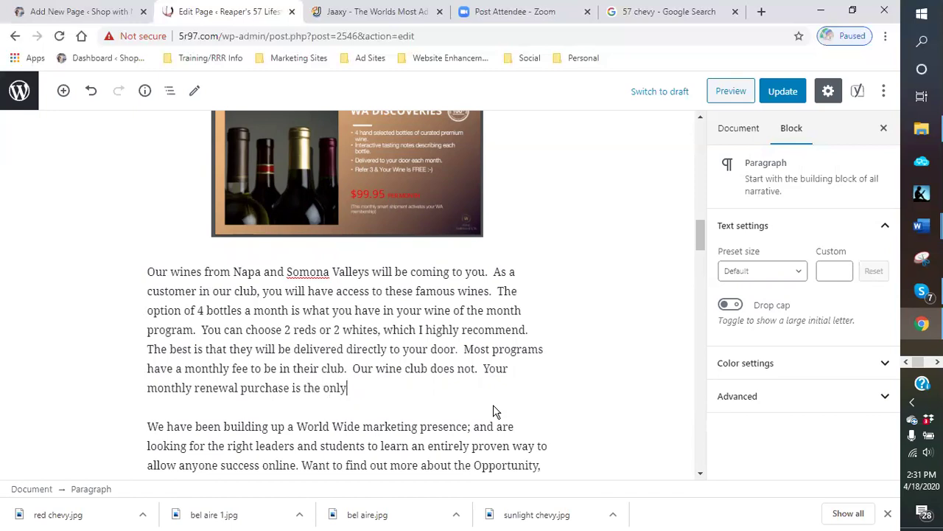
{"action": "type", "text": " cost you"}
{"action": "type", "text": " will ha"}
{"action": "key", "text": "BackSpace"}
{"action": "key", "text": "BackSpace"}
{"action": "type", "text": "incur as a customer."}
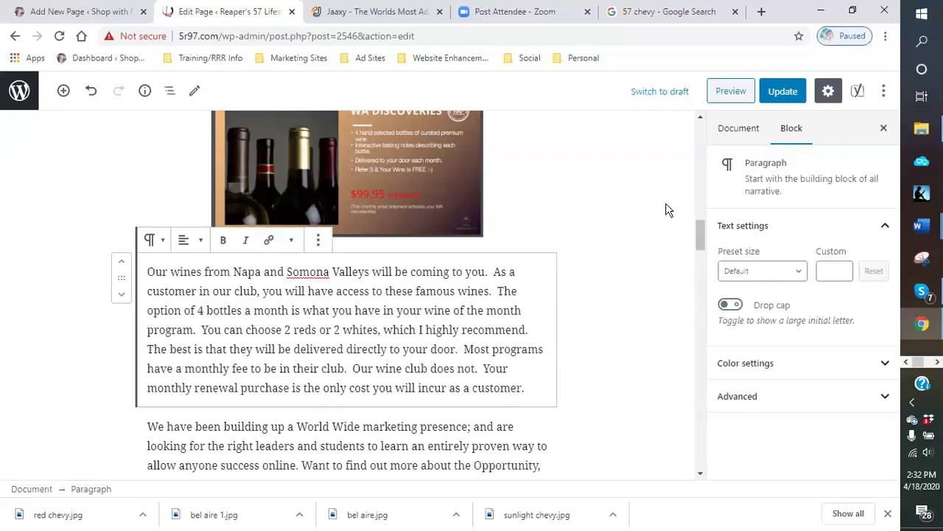
{"action": "left_click", "coordinate": [787, 94]}
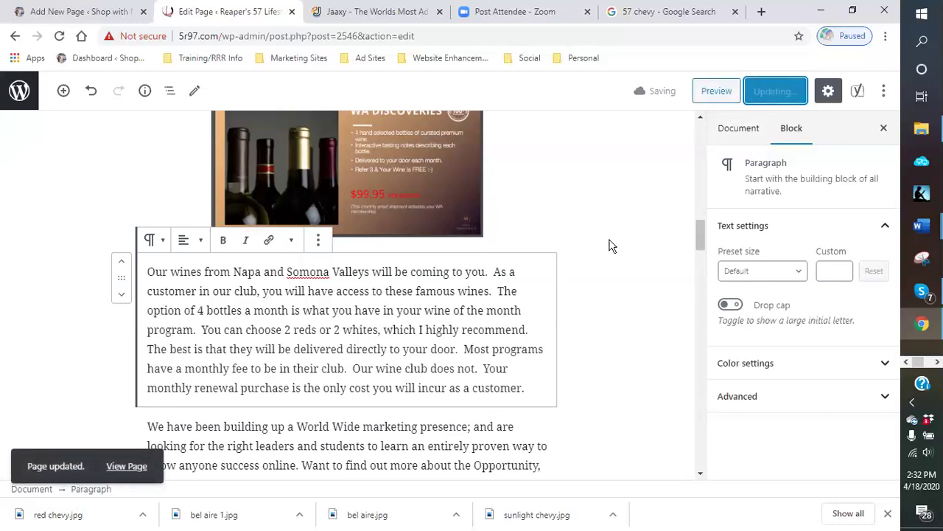
Step: Align the WA Discoveries pricing image to the right so the paragraph wraps beside it
{"action": "scroll", "coordinate": [612, 251], "scroll_direction": "down", "scroll_amount": 2}
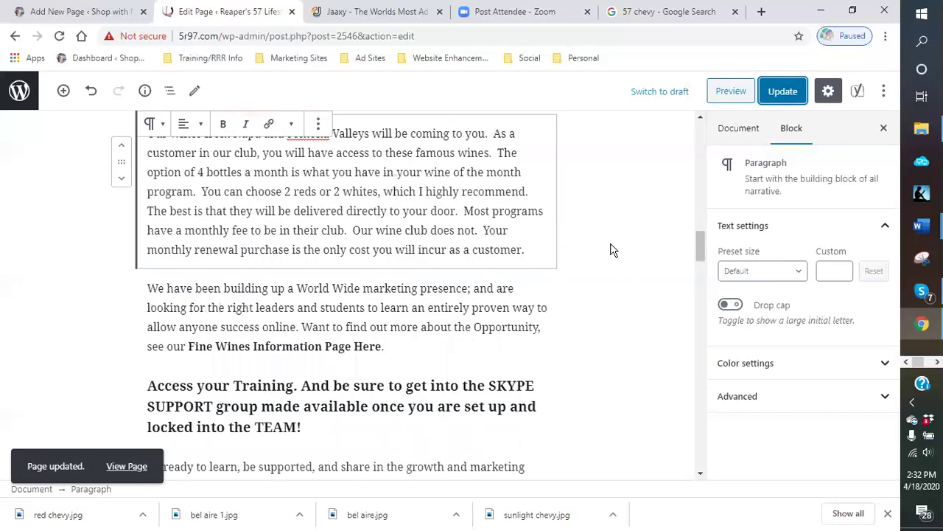
{"action": "scroll", "coordinate": [609, 251], "scroll_direction": "down", "scroll_amount": 1}
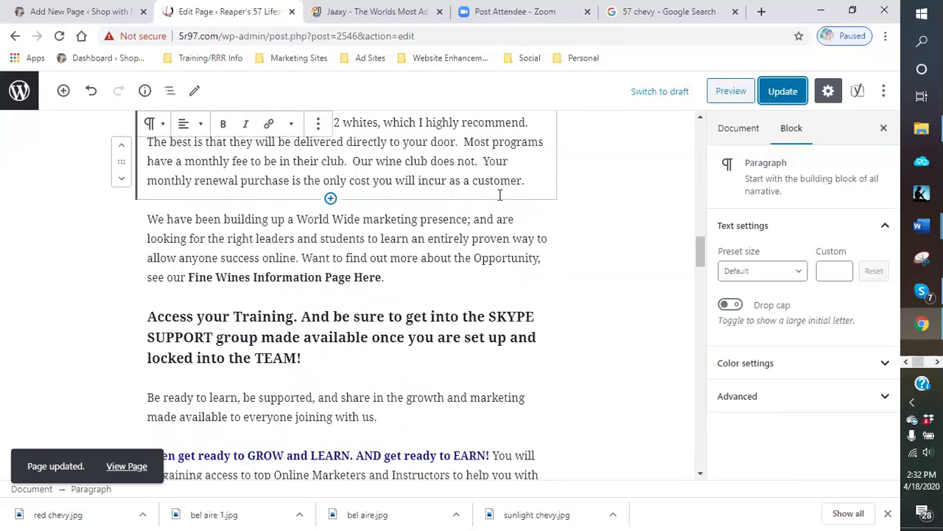
{"action": "scroll", "coordinate": [414, 275], "scroll_direction": "down", "scroll_amount": 2}
{"action": "scroll", "coordinate": [411, 271], "scroll_direction": "down", "scroll_amount": 1}
{"action": "scroll", "coordinate": [392, 237], "scroll_direction": "up", "scroll_amount": 6}
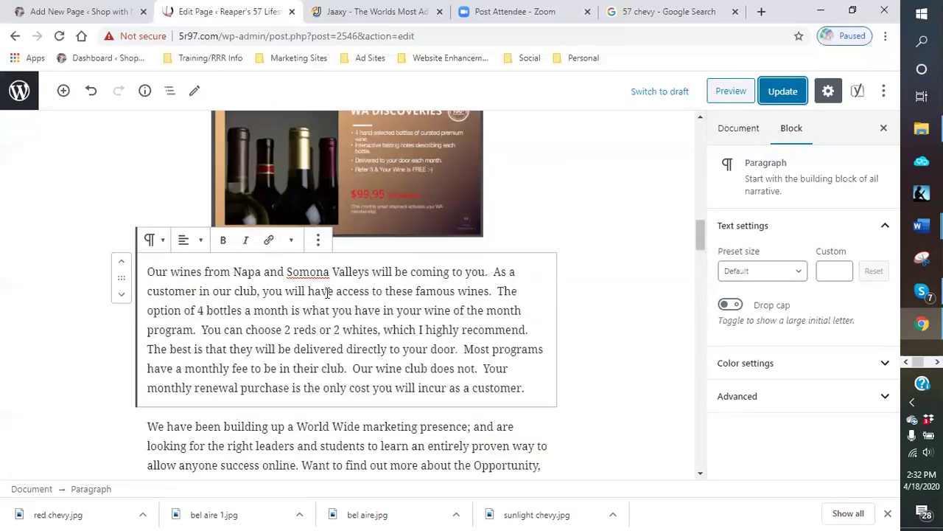
{"action": "scroll", "coordinate": [371, 305], "scroll_direction": "up", "scroll_amount": 1}
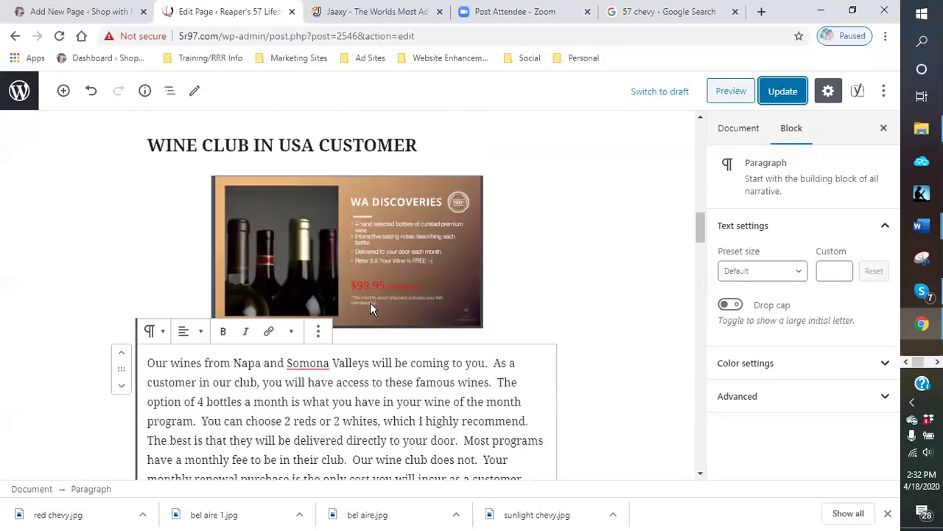
{"action": "scroll", "coordinate": [370, 302], "scroll_direction": "up", "scroll_amount": 1}
{"action": "left_click", "coordinate": [386, 280]}
{"action": "scroll", "coordinate": [379, 273], "scroll_direction": "down", "scroll_amount": 2}
{"action": "scroll", "coordinate": [368, 249], "scroll_direction": "up", "scroll_amount": 2}
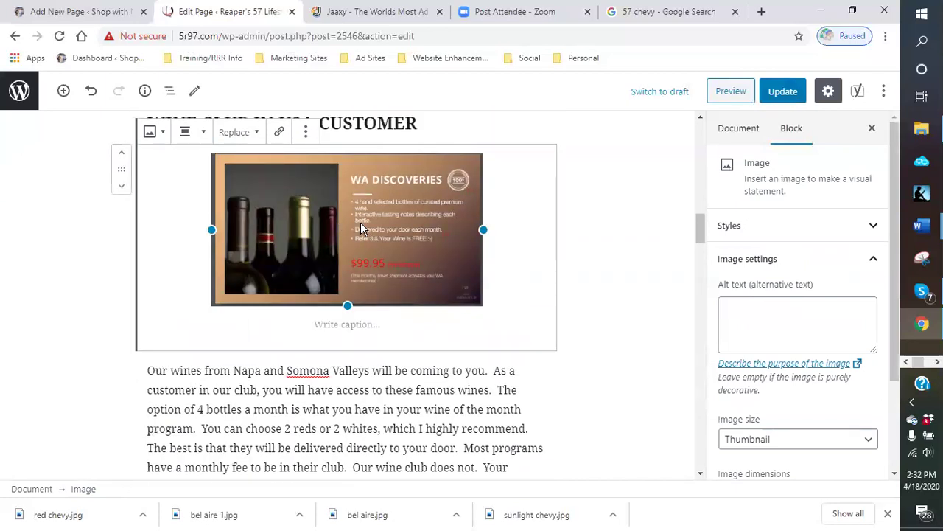
{"action": "left_click", "coordinate": [203, 134]}
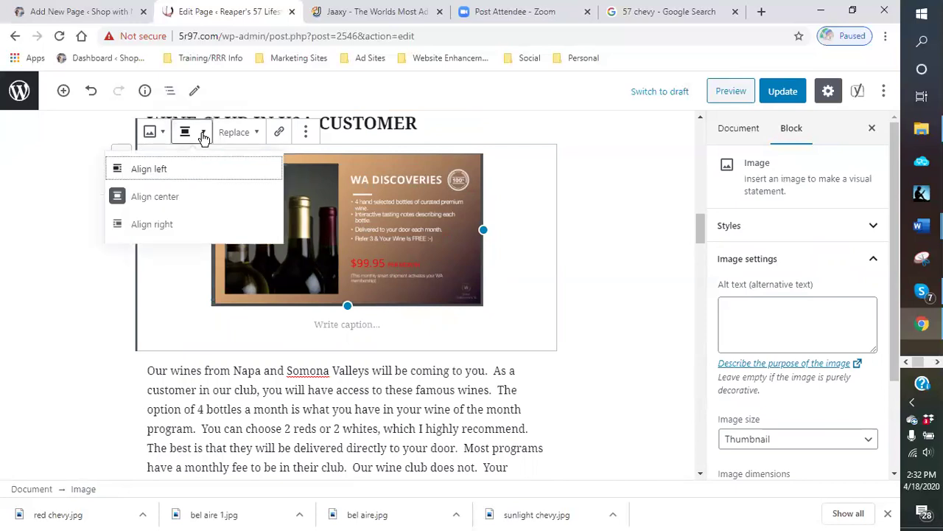
{"action": "left_click", "coordinate": [156, 223]}
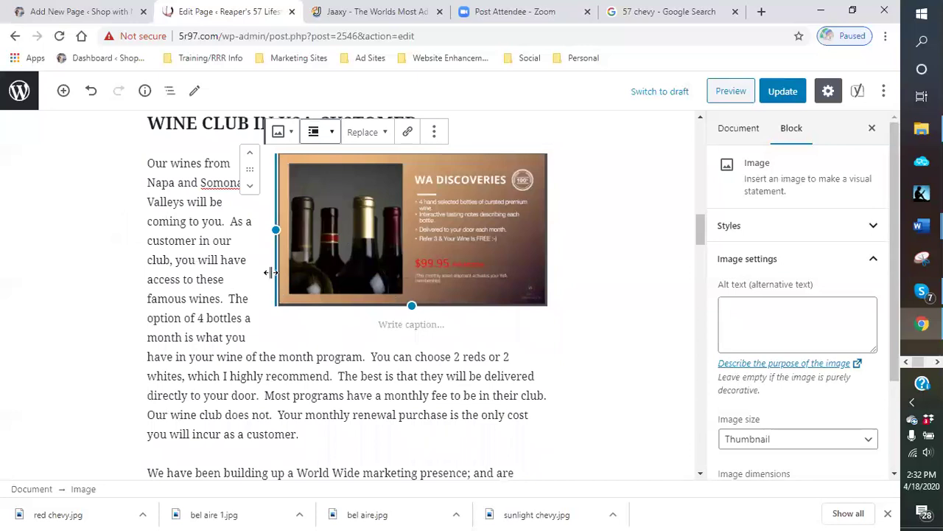
Step: Shrink the pricing image slightly from its left edge and update the page
{"action": "left_click_drag", "start_coordinate": [276, 230], "coordinate": [311, 239]}
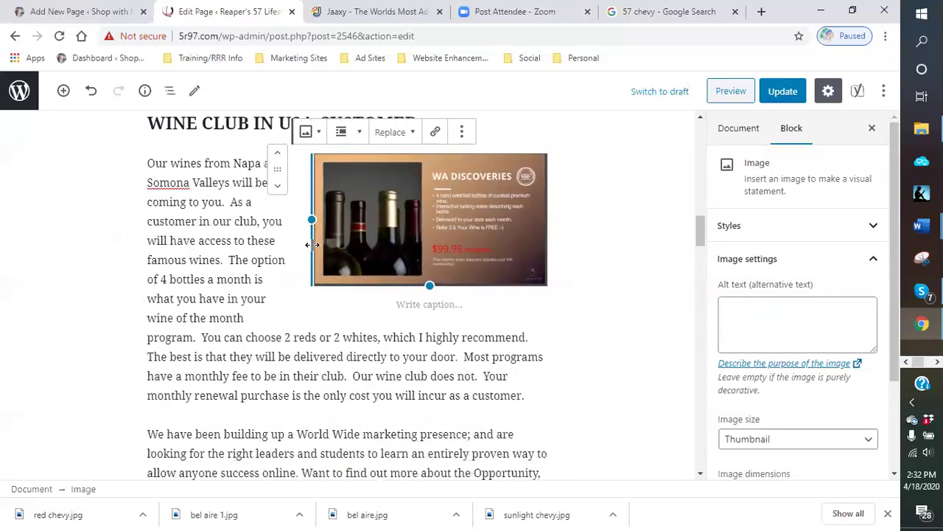
{"action": "left_click", "coordinate": [410, 309]}
{"action": "left_click", "coordinate": [579, 303]}
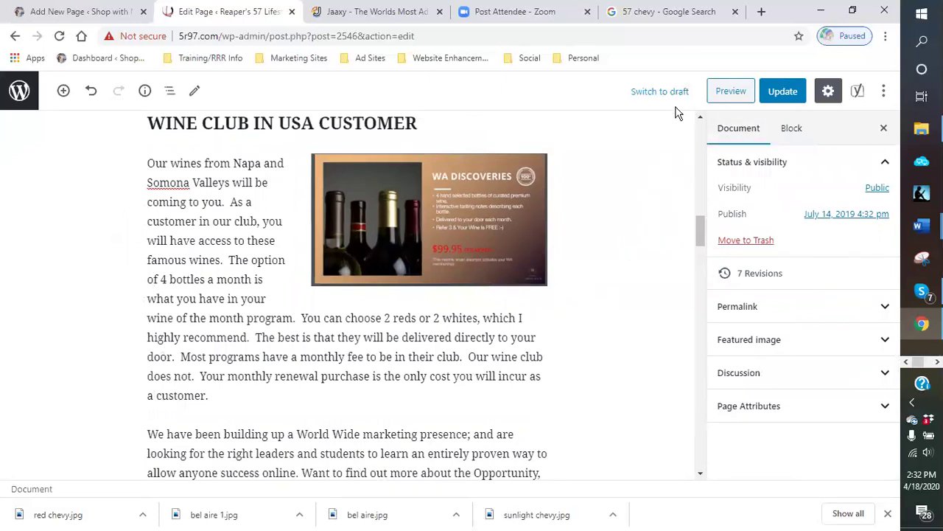
{"action": "left_click", "coordinate": [783, 91]}
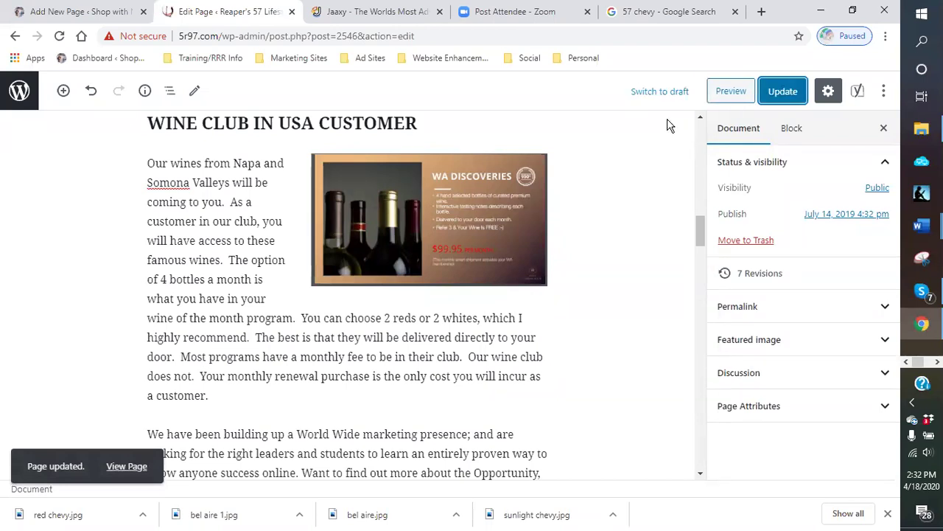
Step: Preview the page, check the layout of the USA customer section, and close the preview
{"action": "left_click", "coordinate": [731, 96]}
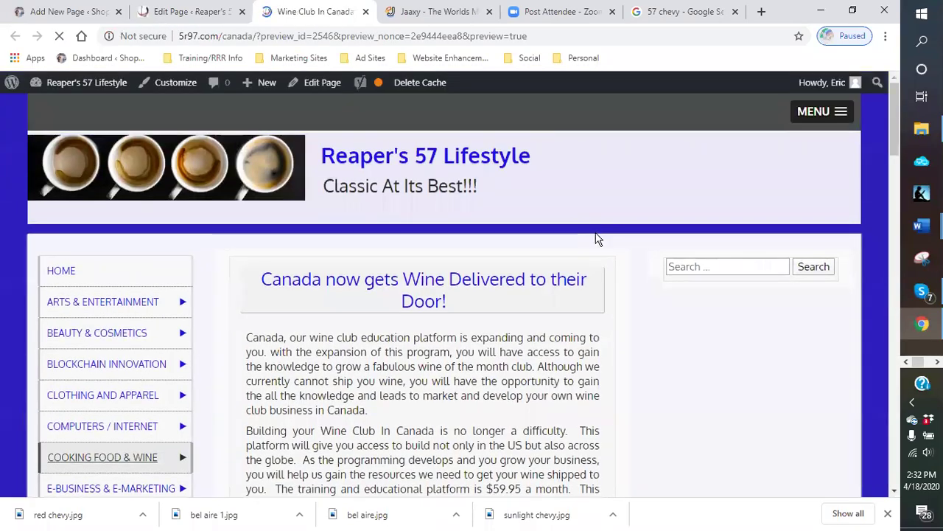
{"action": "scroll", "coordinate": [595, 239], "scroll_direction": "down", "scroll_amount": 10}
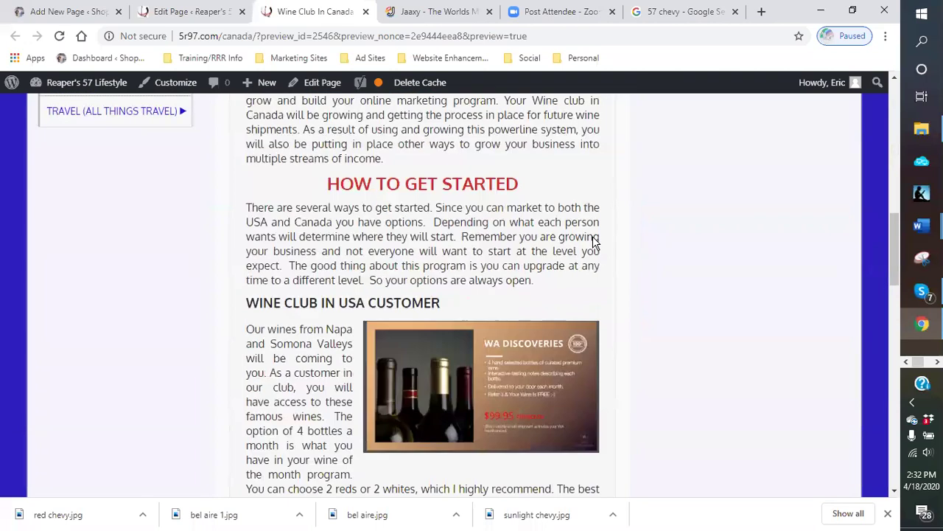
{"action": "scroll", "coordinate": [582, 247], "scroll_direction": "down", "scroll_amount": 2}
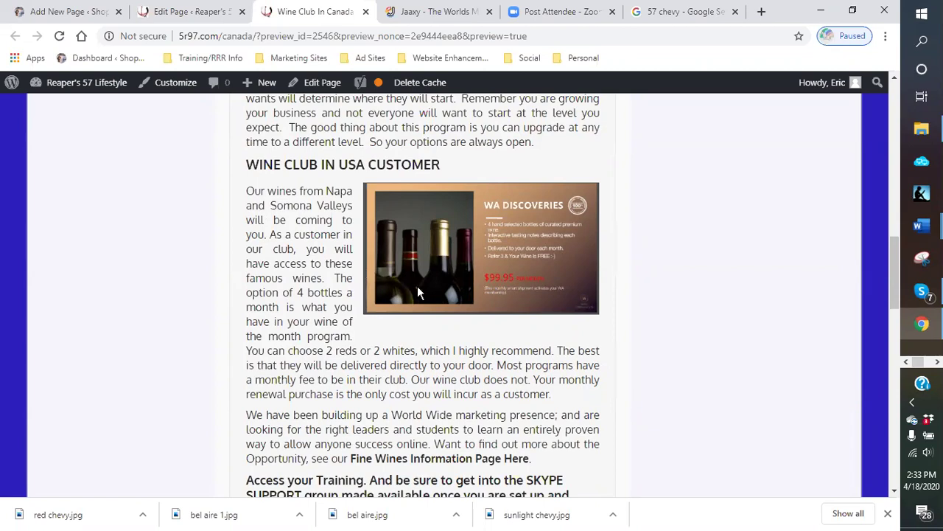
{"action": "left_click", "coordinate": [365, 11]}
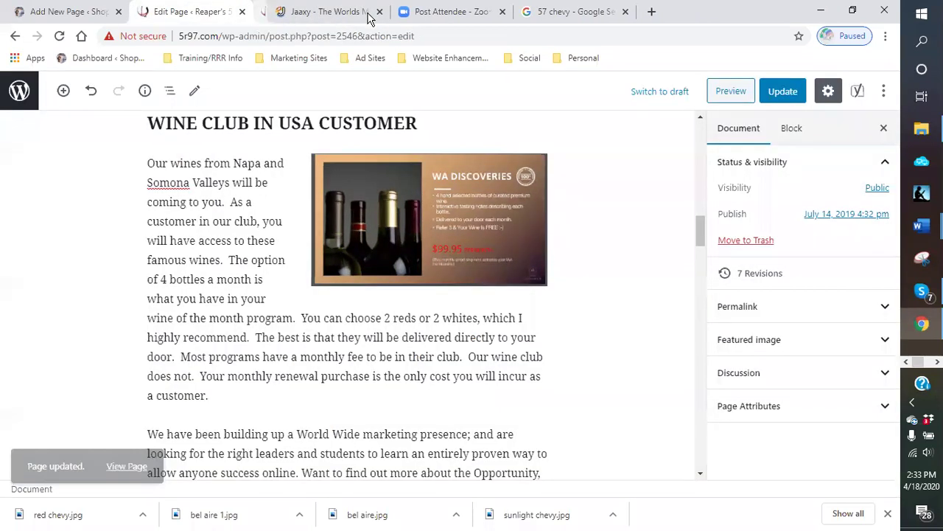
Step: Shrink the pricing image a little more and turn off its right alignment
{"action": "left_click", "coordinate": [513, 215]}
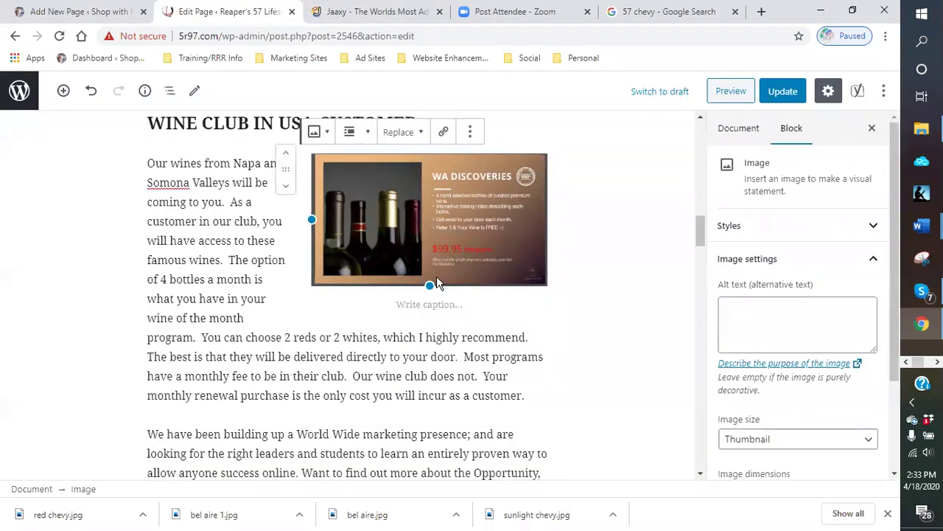
{"action": "left_click_drag", "start_coordinate": [437, 277], "coordinate": [442, 267]}
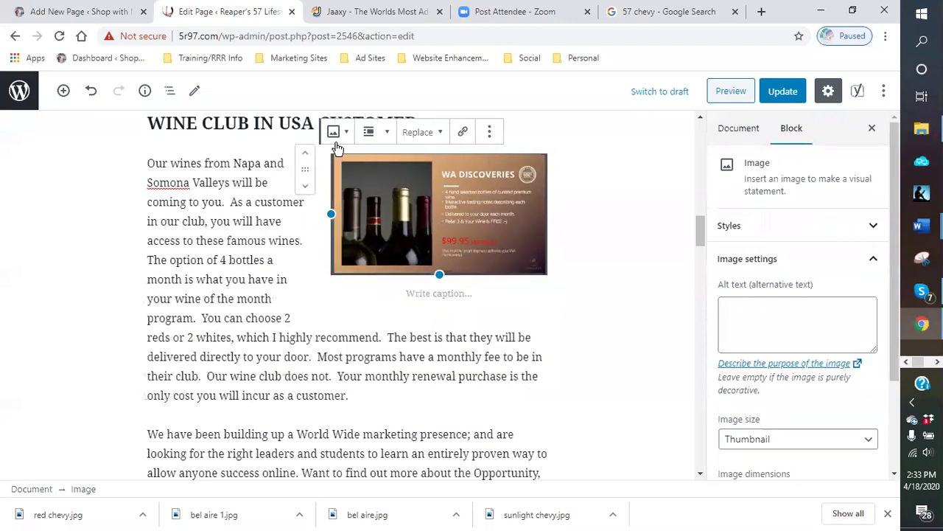
{"action": "left_click", "coordinate": [383, 145]}
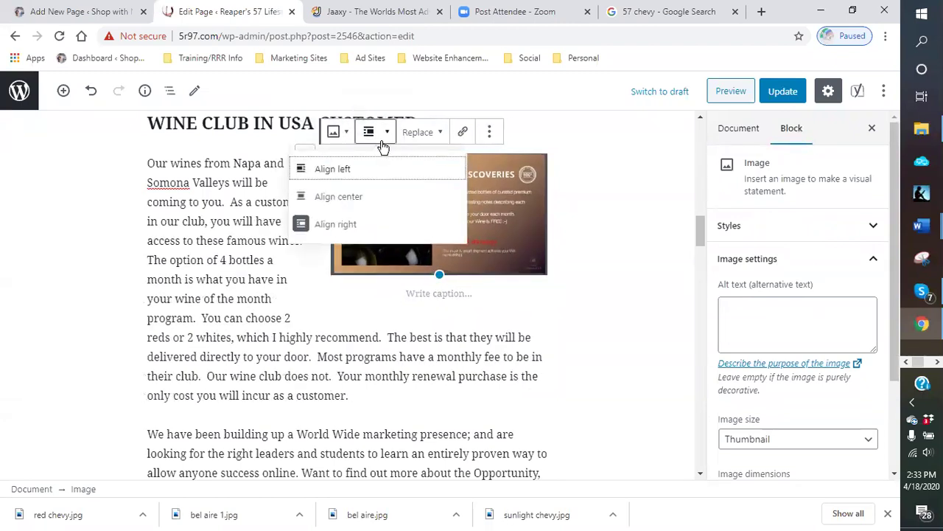
{"action": "left_click", "coordinate": [325, 225]}
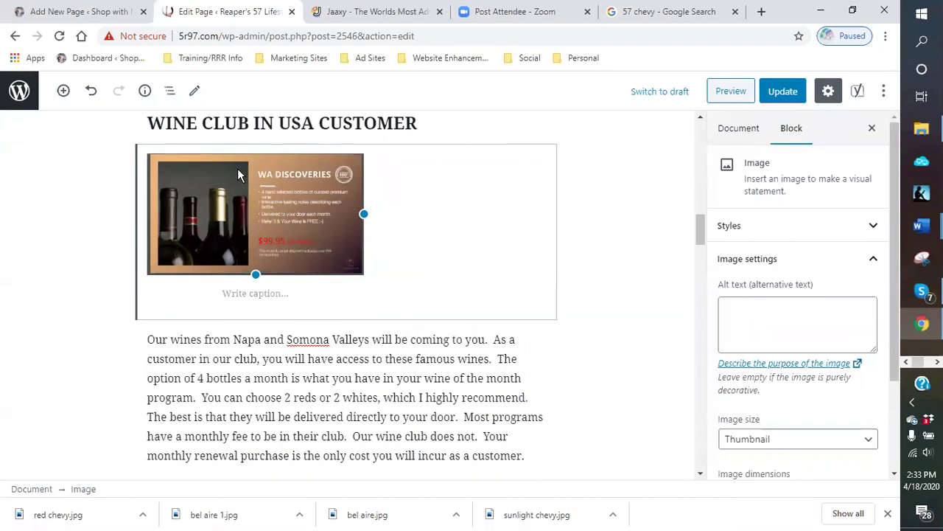
Step: Align the WA Discoveries pricing image to the left and shrink it so the paragraph wraps beside it
{"action": "left_click", "coordinate": [262, 328]}
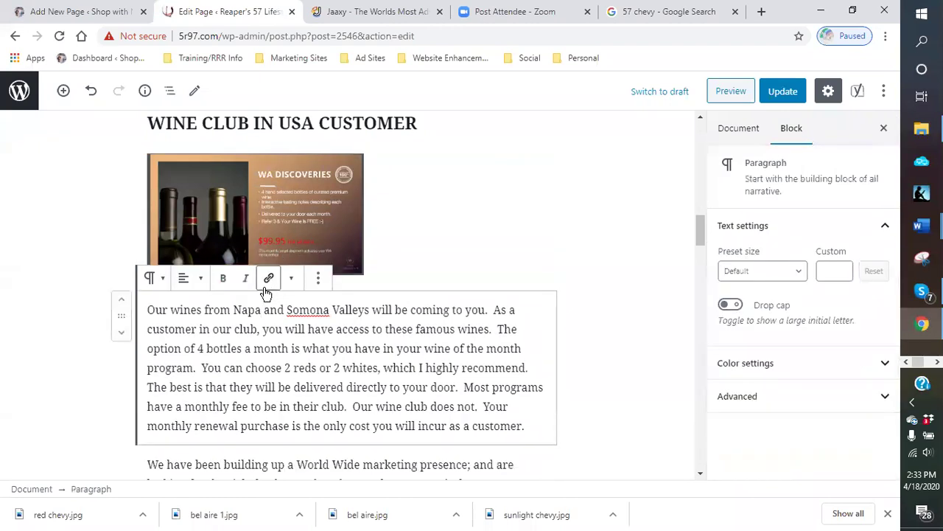
{"action": "left_click", "coordinate": [311, 238]}
{"action": "left_click", "coordinate": [204, 133]}
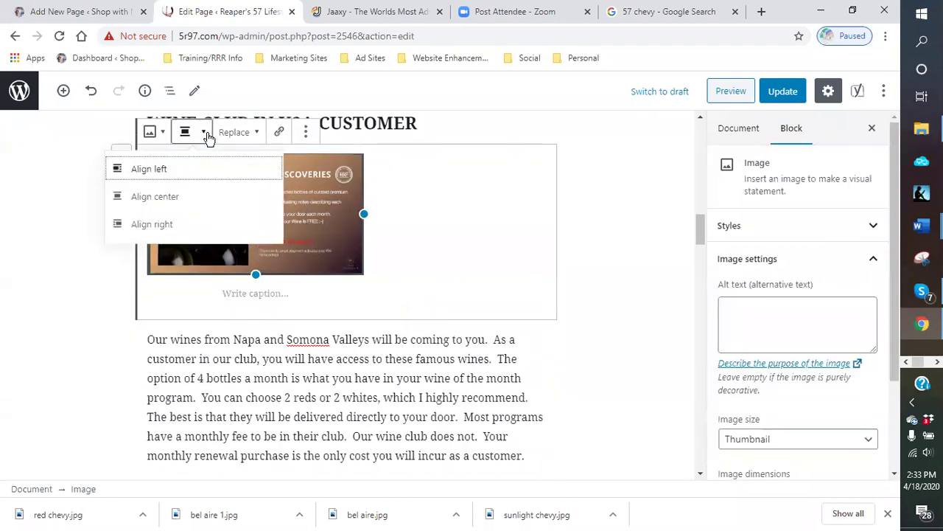
{"action": "left_click", "coordinate": [140, 170]}
{"action": "left_click_drag", "start_coordinate": [361, 214], "coordinate": [321, 218]}
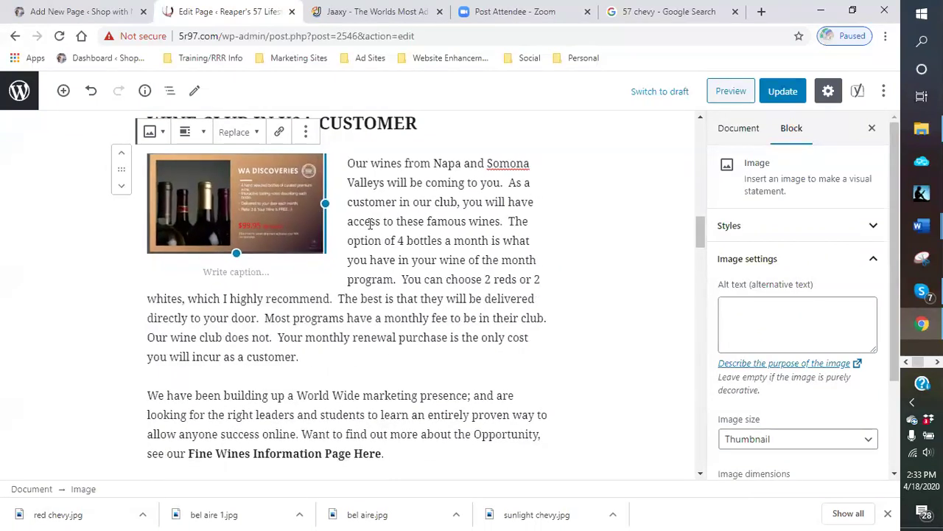
{"action": "left_click", "coordinate": [553, 243]}
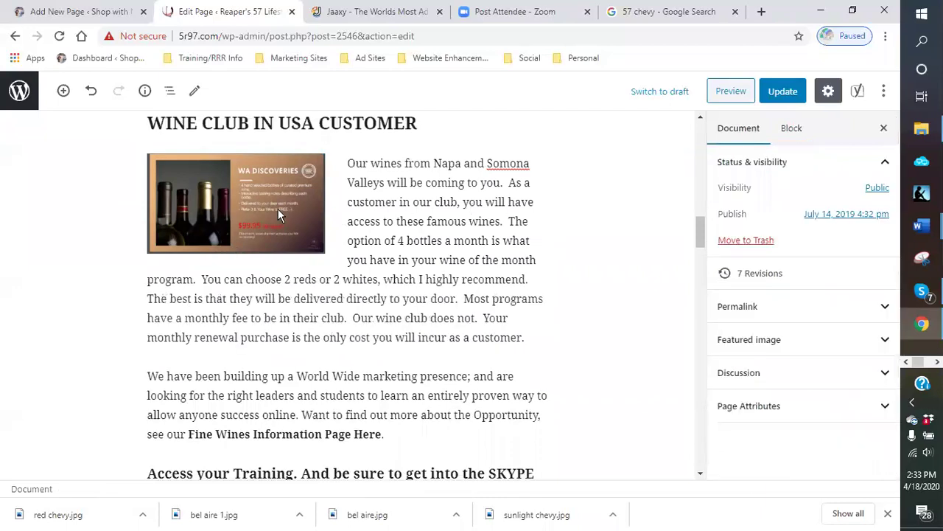
Step: Preview the page, check how the text wraps beside the pricing image in the USA customer section, and close the preview
{"action": "left_click", "coordinate": [730, 98]}
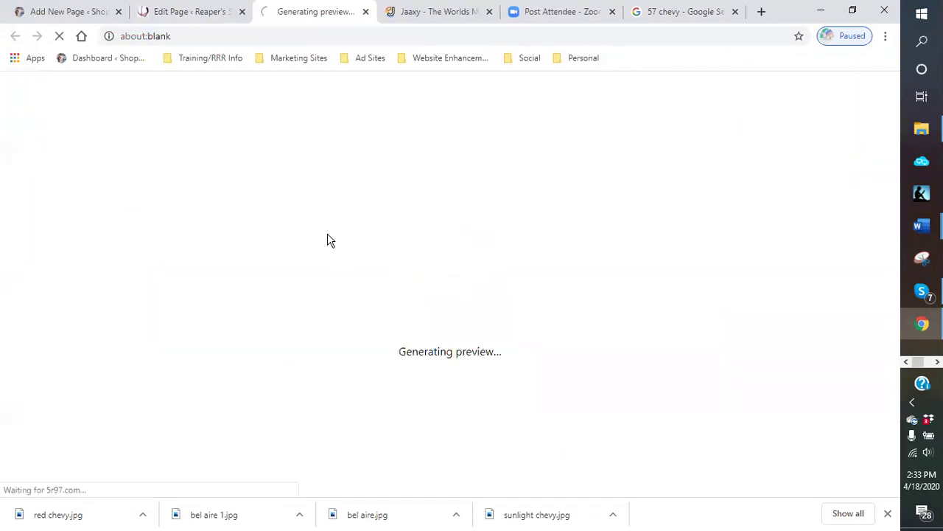
{"action": "scroll", "coordinate": [380, 283], "scroll_direction": "down", "scroll_amount": 1}
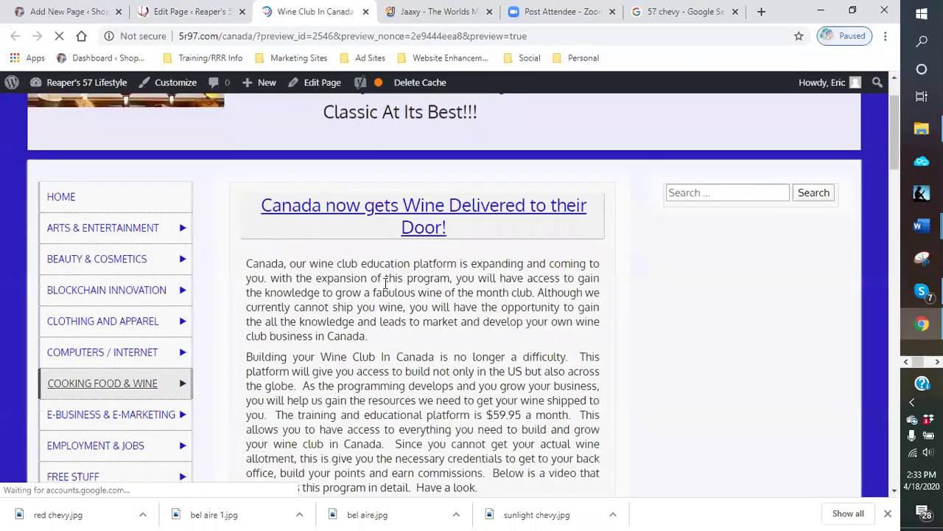
{"action": "scroll", "coordinate": [385, 282], "scroll_direction": "down", "scroll_amount": 12}
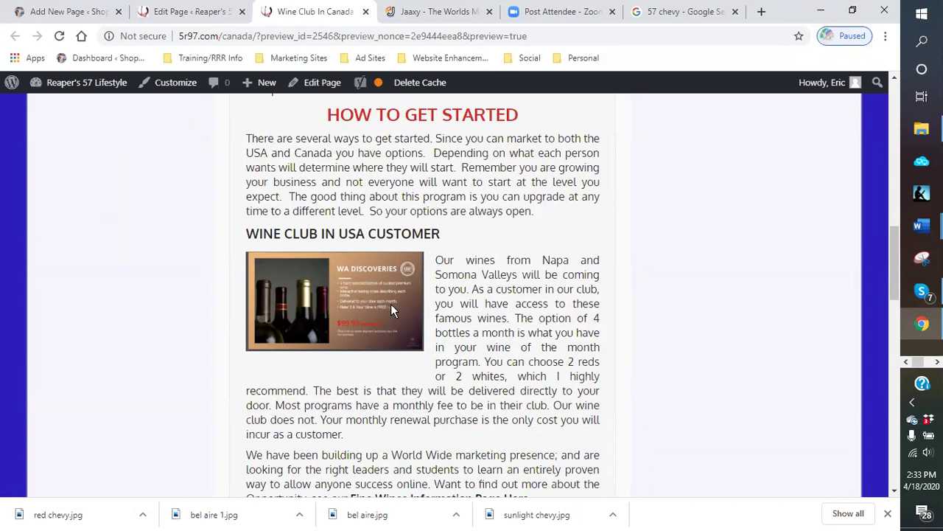
{"action": "left_click", "coordinate": [366, 13]}
Step: Center the WA Discoveries pricing image above the paragraph and enlarge it to roughly two-thirds of the content width
{"action": "scroll", "coordinate": [295, 243], "scroll_direction": "up", "scroll_amount": 2}
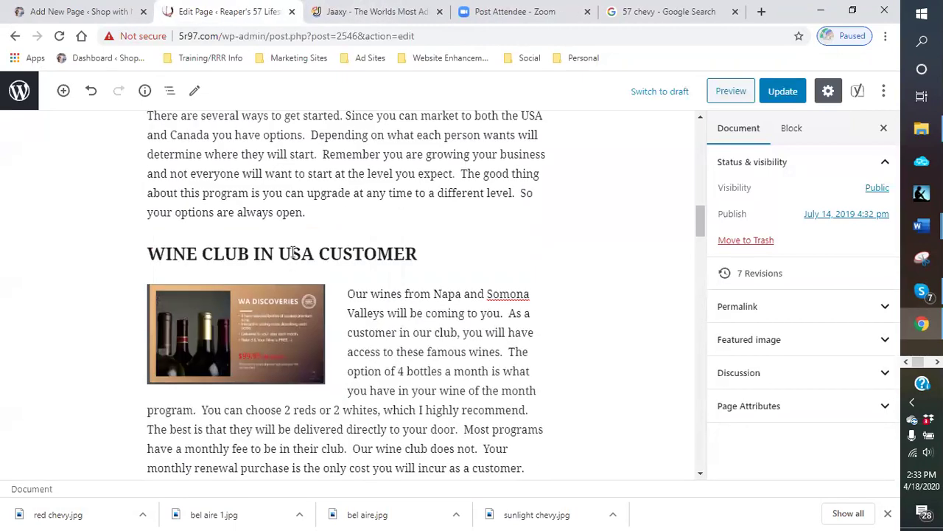
{"action": "left_click", "coordinate": [277, 323]}
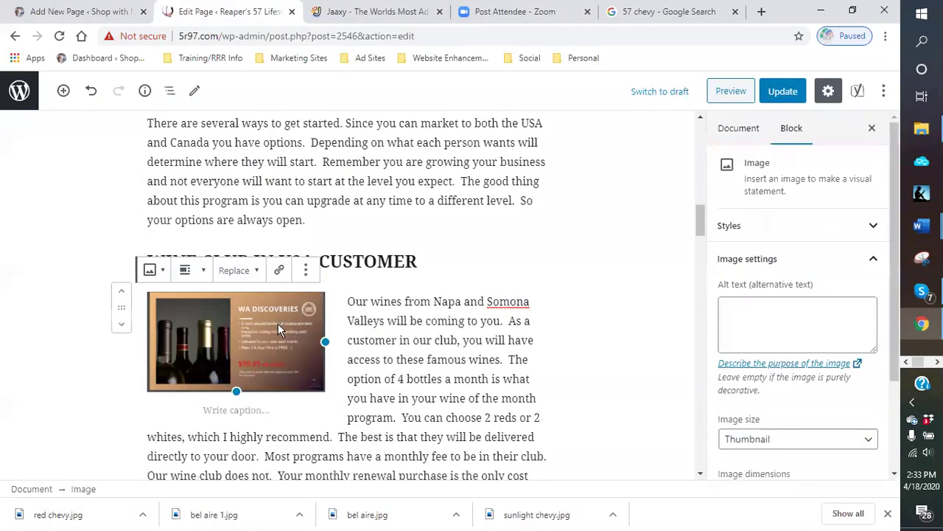
{"action": "left_click", "coordinate": [204, 273]}
{"action": "left_click", "coordinate": [151, 203]}
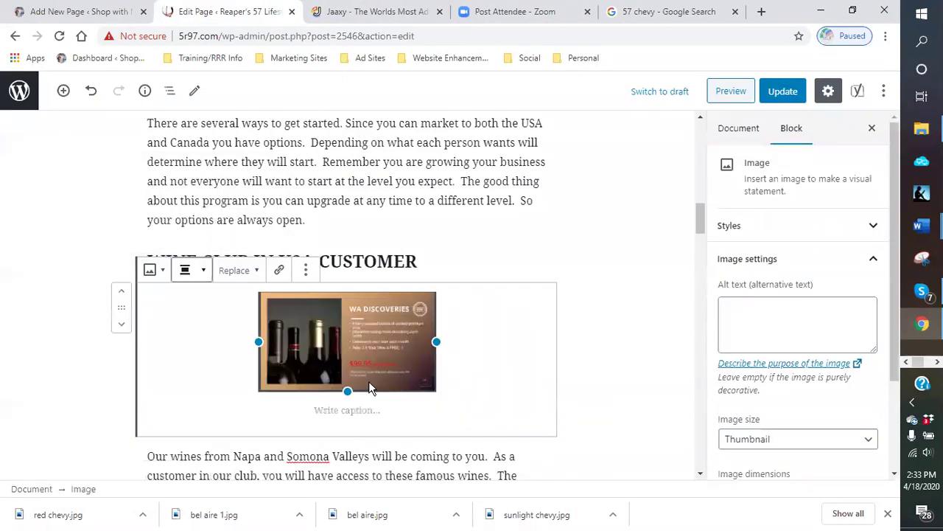
{"action": "left_click_drag", "start_coordinate": [347, 391], "coordinate": [345, 453]}
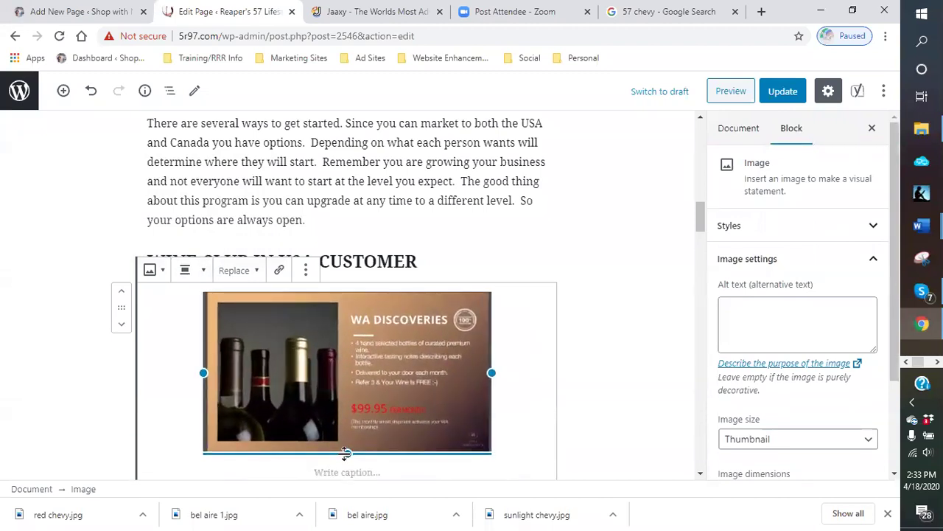
{"action": "left_click", "coordinate": [597, 400]}
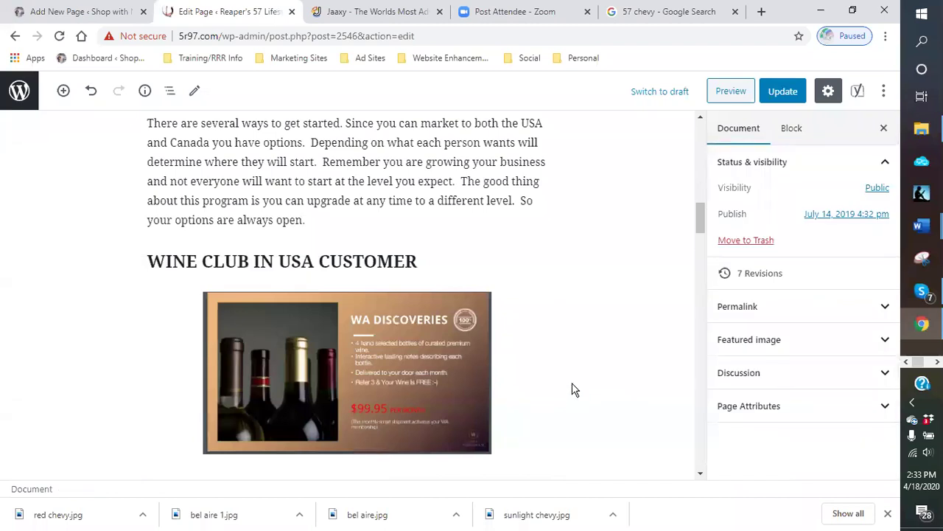
Step: Review the USA customer section's layout around the centered pricing image and the text below it
{"action": "scroll", "coordinate": [575, 390], "scroll_direction": "down", "scroll_amount": 2}
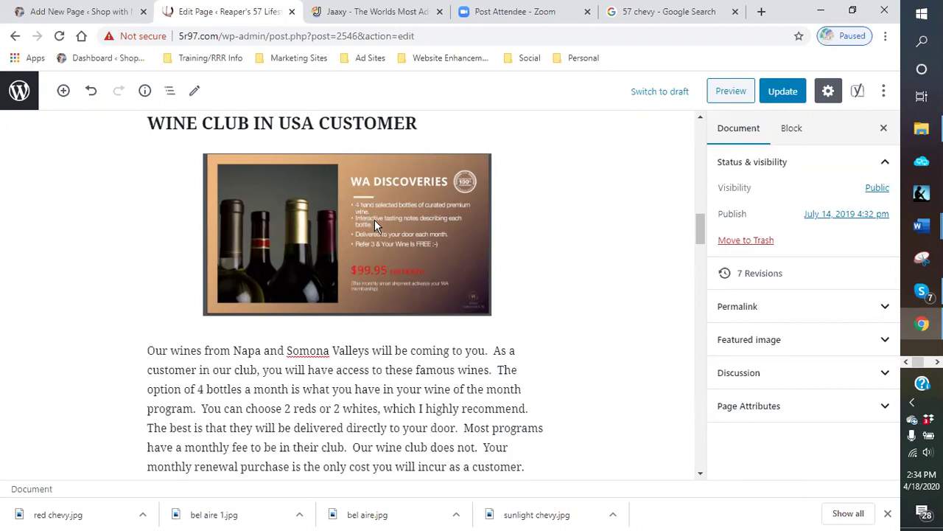
{"action": "scroll", "coordinate": [362, 247], "scroll_direction": "down", "scroll_amount": 4}
{"action": "scroll", "coordinate": [347, 247], "scroll_direction": "up", "scroll_amount": 5}
{"action": "scroll", "coordinate": [345, 244], "scroll_direction": "up", "scroll_amount": 3}
{"action": "scroll", "coordinate": [344, 245], "scroll_direction": "down", "scroll_amount": 2}
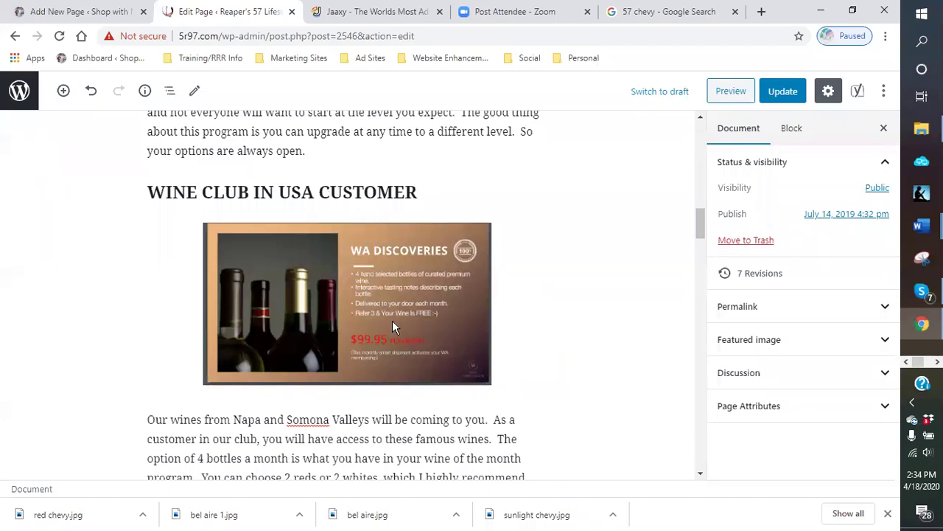
{"action": "scroll", "coordinate": [392, 322], "scroll_direction": "down", "scroll_amount": 2}
{"action": "scroll", "coordinate": [353, 216], "scroll_direction": "up", "scroll_amount": 3}
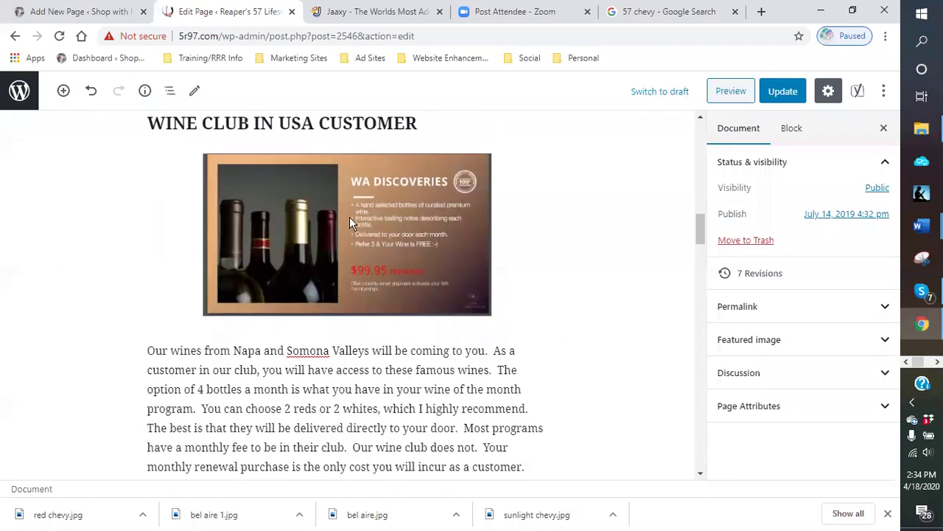
Step: Insert a paragraph after the USA customer description and begin it with "However, as you are building a Wine Club in Canada,"
{"action": "scroll", "coordinate": [344, 215], "scroll_direction": "down", "scroll_amount": 4}
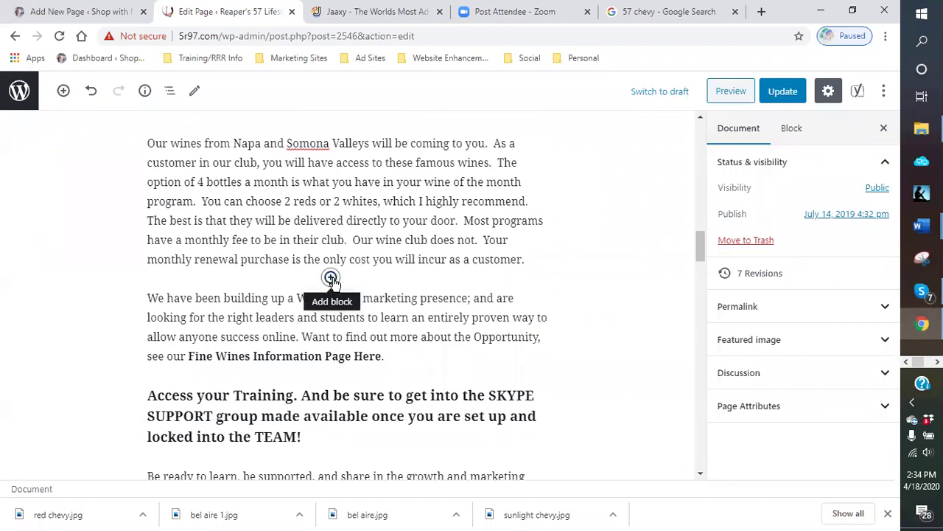
{"action": "left_click", "coordinate": [331, 278]}
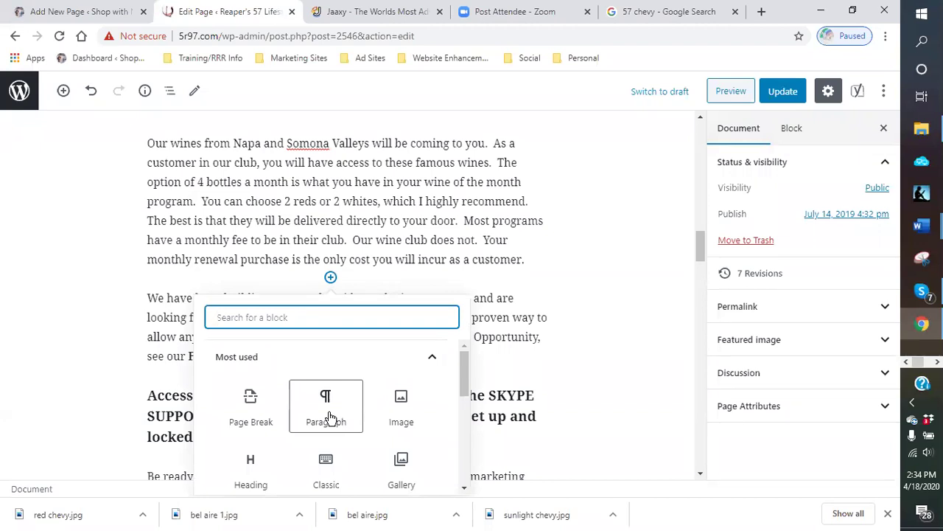
{"action": "left_click", "coordinate": [326, 417]}
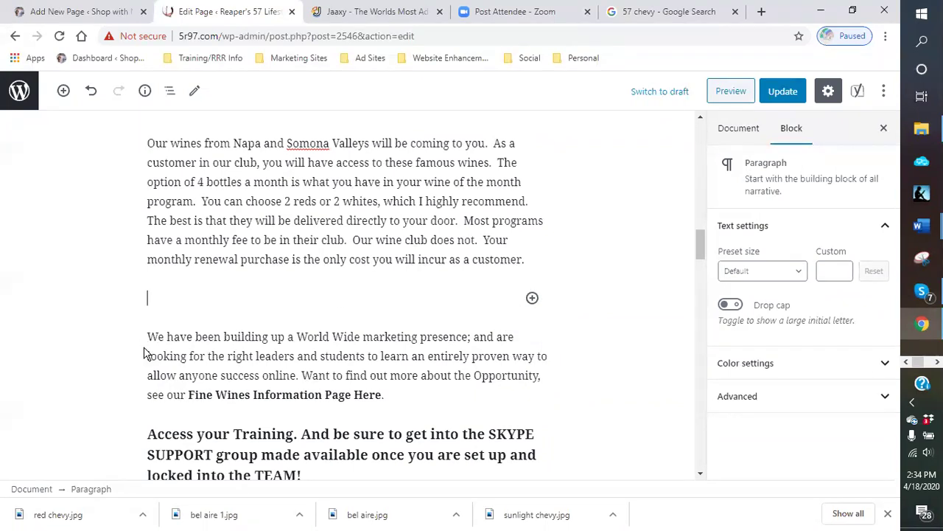
{"action": "type", "text": "Howee"}
{"action": "key", "text": "BackSpace"}
{"action": "type", "text": "ver, as you are building a w"}
{"action": "key", "text": "BackSpace"}
{"action": "type", "text": "Wine "}
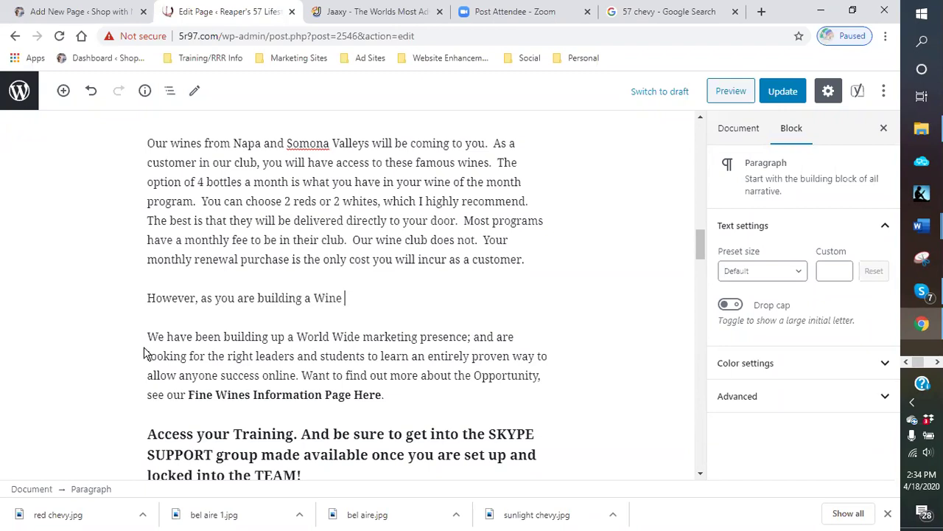
{"action": "type", "text": "Club in Canada, y"}
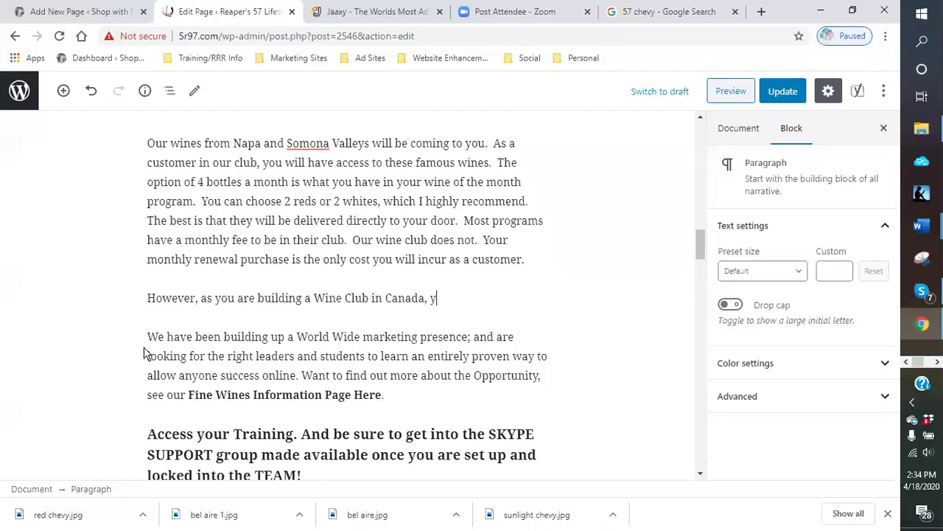
Step: Complete the new paragraph's first sentence with "you want to develop your own Wine Ambassadors to help you build and develop a team."
{"action": "type", "text": "ou want to develop "}
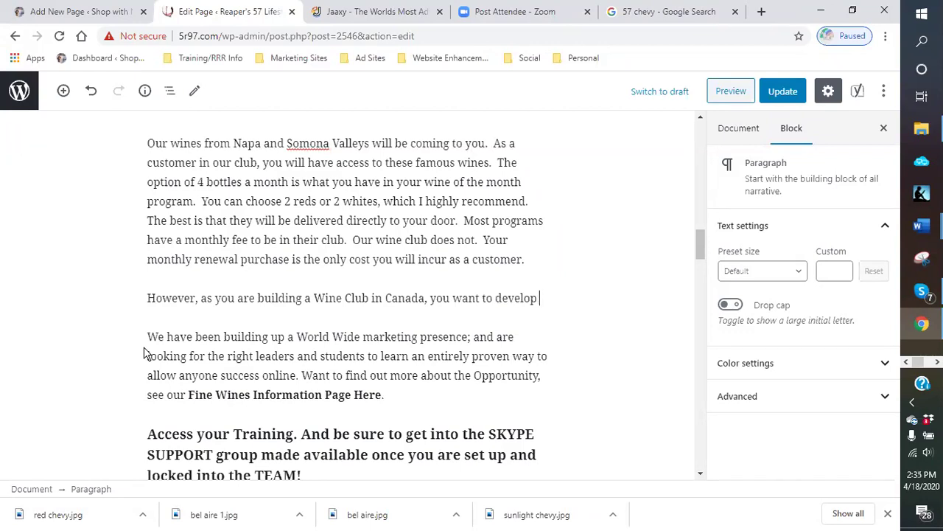
{"action": "type", "text": "your own Wine o"}
{"action": "key", "text": "BackSpace"}
{"action": "type", "text": "Ambassad"}
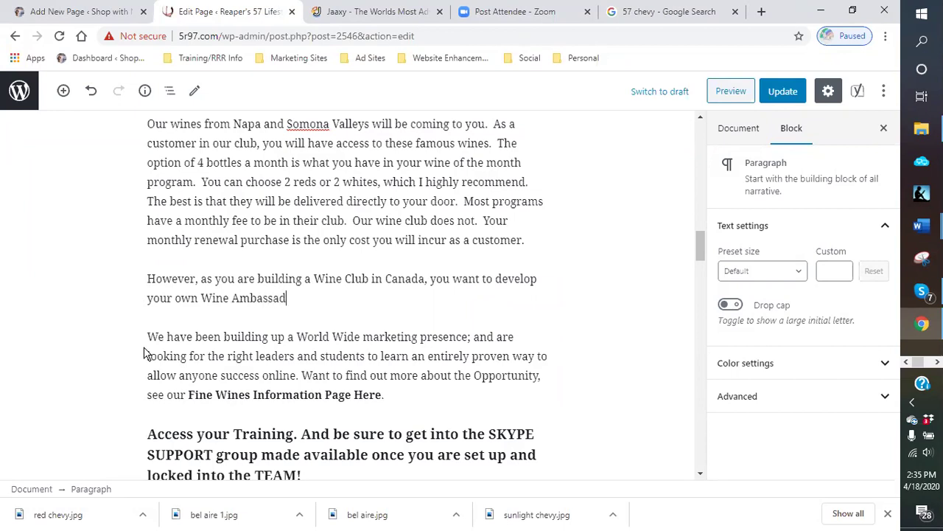
{"action": "type", "text": "ors to help you build and develop a dt"}
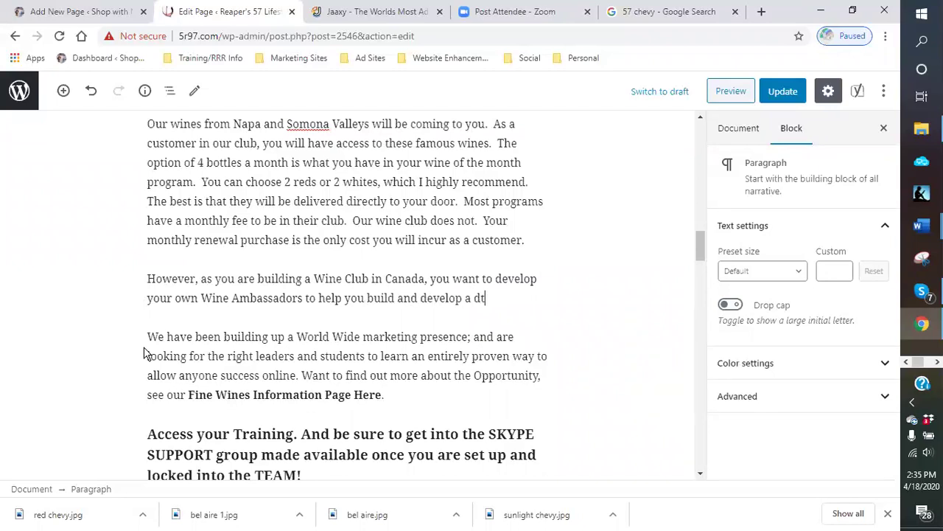
{"action": "key", "text": "BackSpace"}
{"action": "key", "text": "BackSpace"}
{"action": "type", "text": "team."}
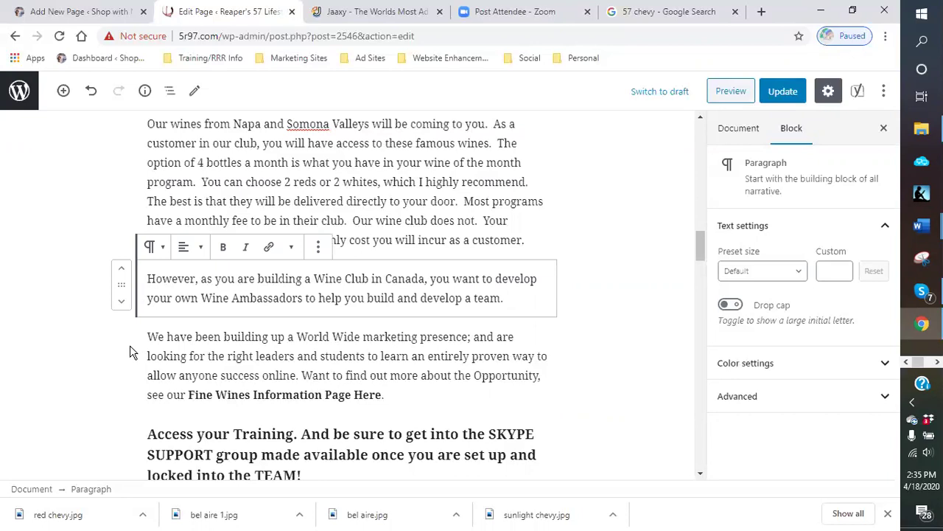
Step: Continue the paragraph with "This will enable you to not only get your business growing but also help others develop and grow their own business."
{"action": "type", "text": "This "}
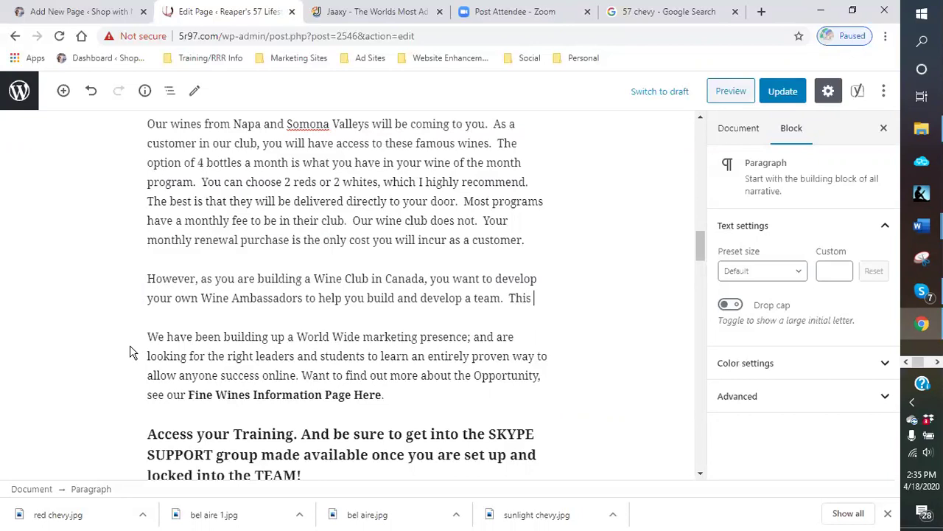
{"action": "type", "text": "will e"}
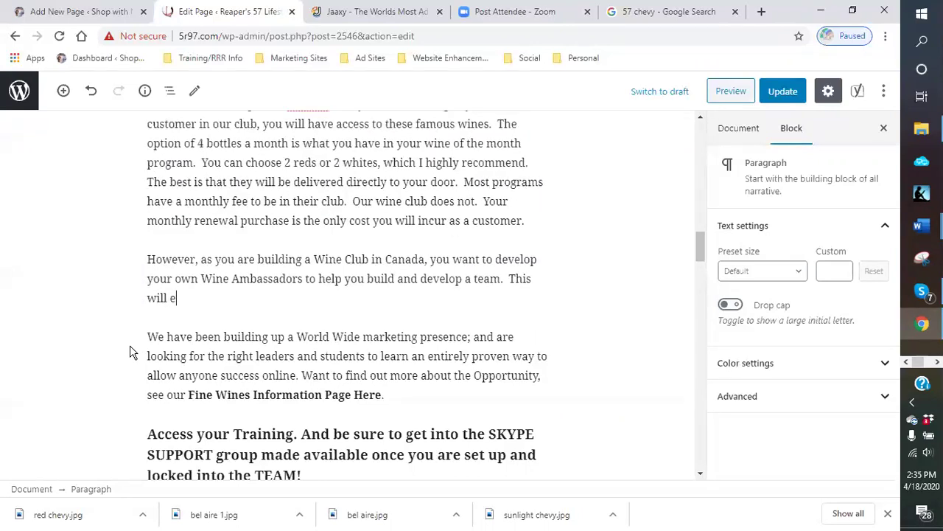
{"action": "type", "text": "nable you to go"}
{"action": "type", "text": "r"}
{"action": "key", "text": "BackSpace"}
{"action": "key", "text": "BackSpace"}
{"action": "key", "text": "BackSpace"}
{"action": "key", "text": "BackSpace"}
{"action": "type", "text": "not o"}
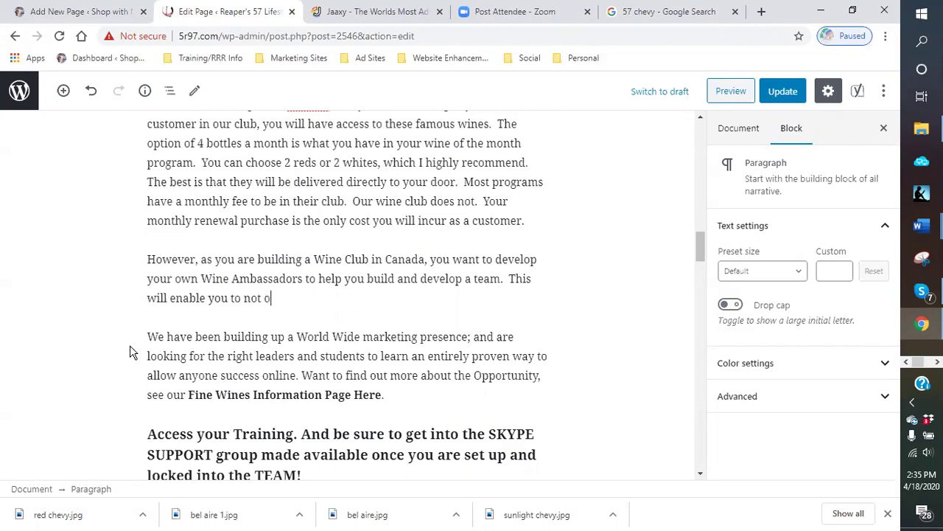
{"action": "type", "text": "nly get your b"}
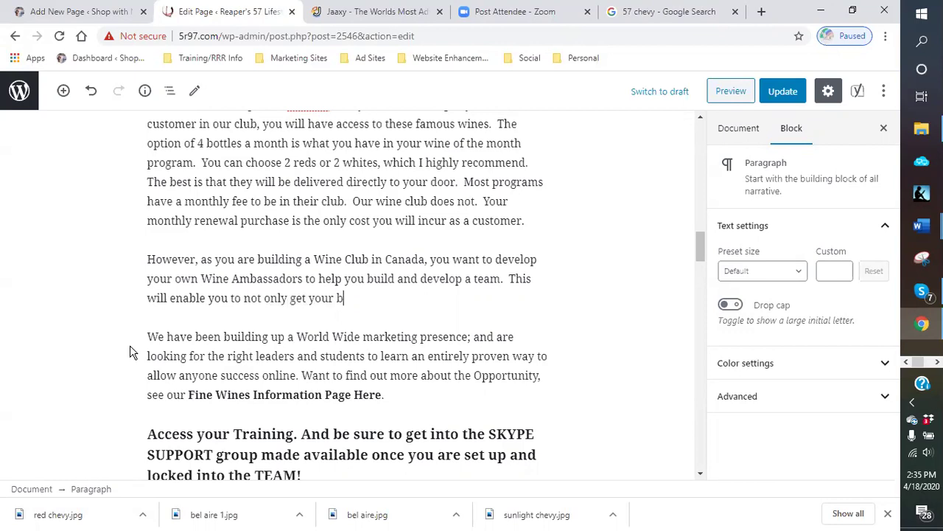
{"action": "type", "text": "usiness grow"}
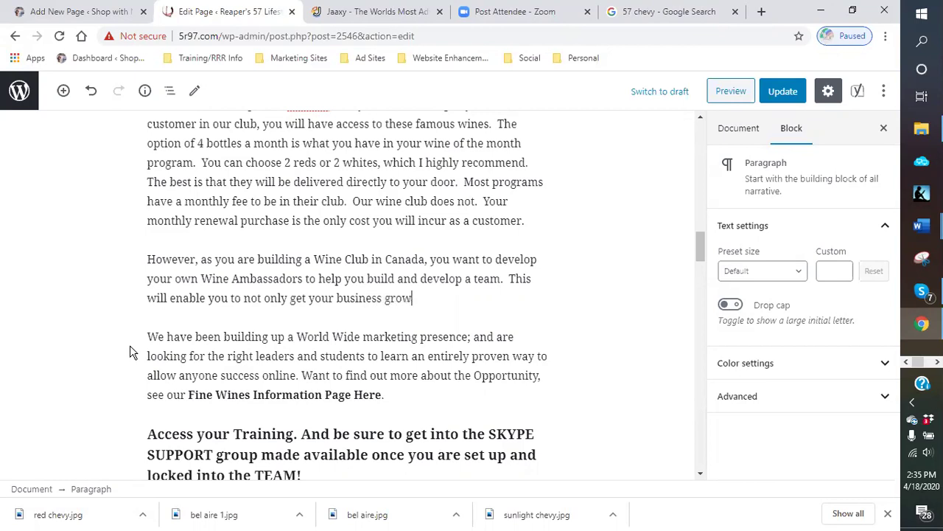
{"action": "type", "text": "ing but also help other"}
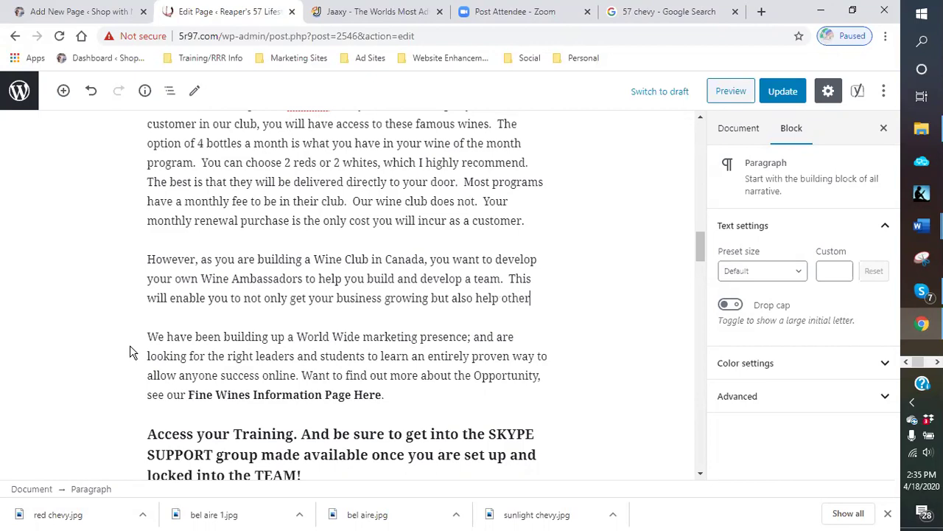
{"action": "type", "text": "s develop and grow their own busine"}
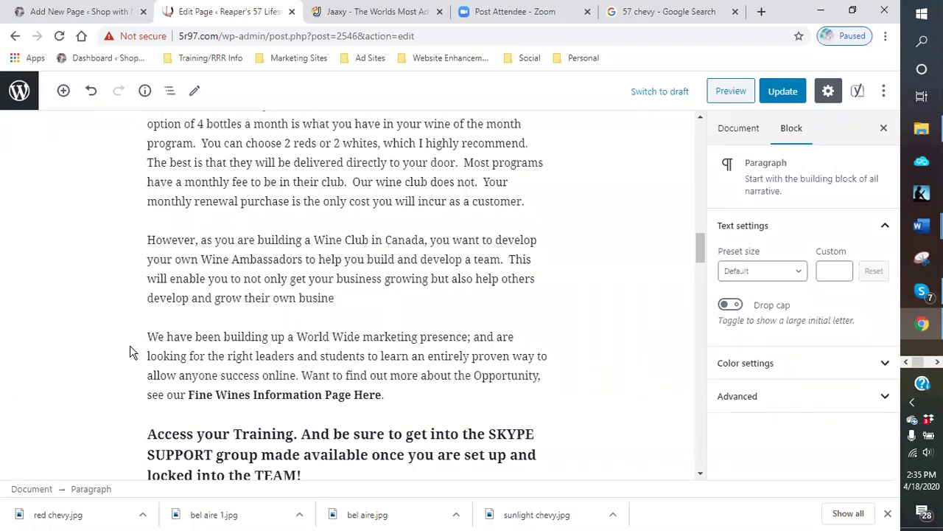
Step: Add "There are several different starting points that you can join our wine club" at the end of the Wine Ambassadors paragraph
{"action": "type", "text": "ss. There are several dif"}
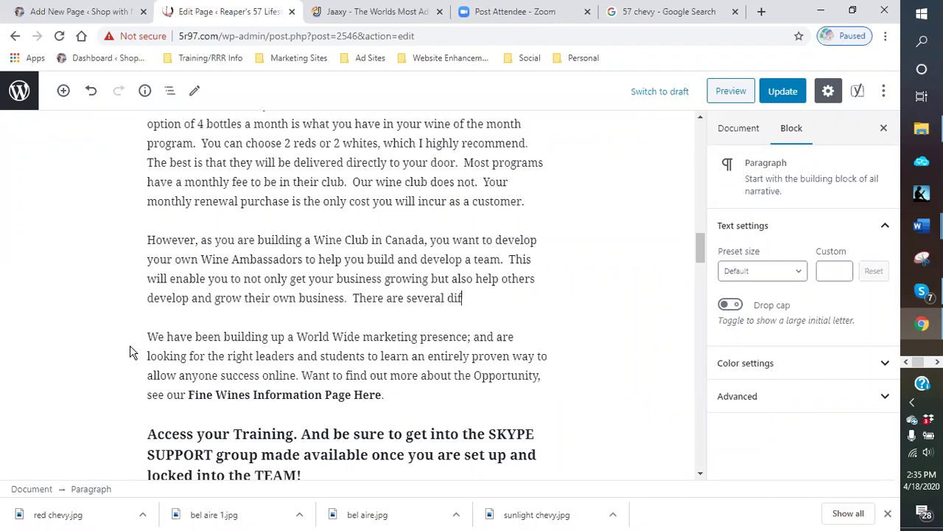
{"action": "type", "text": "ferent starting "}
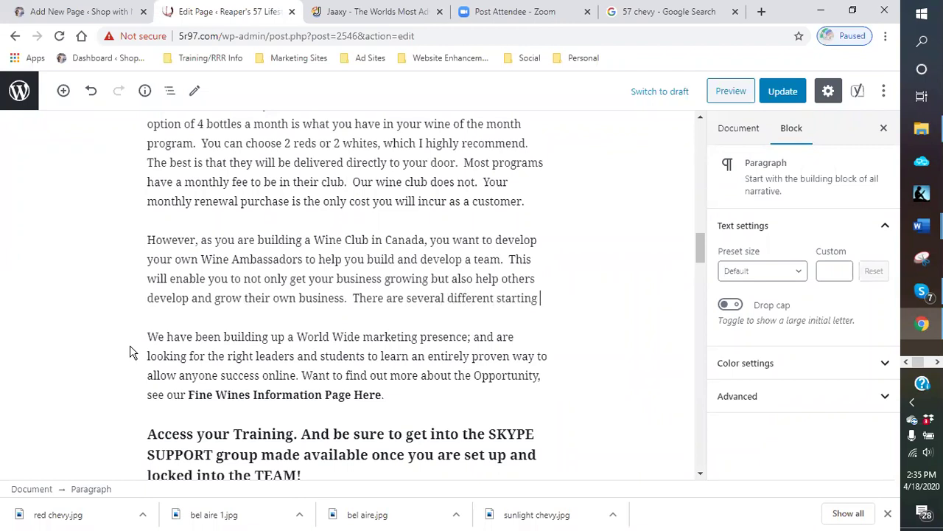
{"action": "type", "text": "porits"}
{"action": "key", "text": "BackSpace"}
{"action": "key", "text": "BackSpace"}
{"action": "key", "text": "BackSpace"}
{"action": "key", "text": "BackSpace"}
{"action": "key", "text": "BackSpace"}
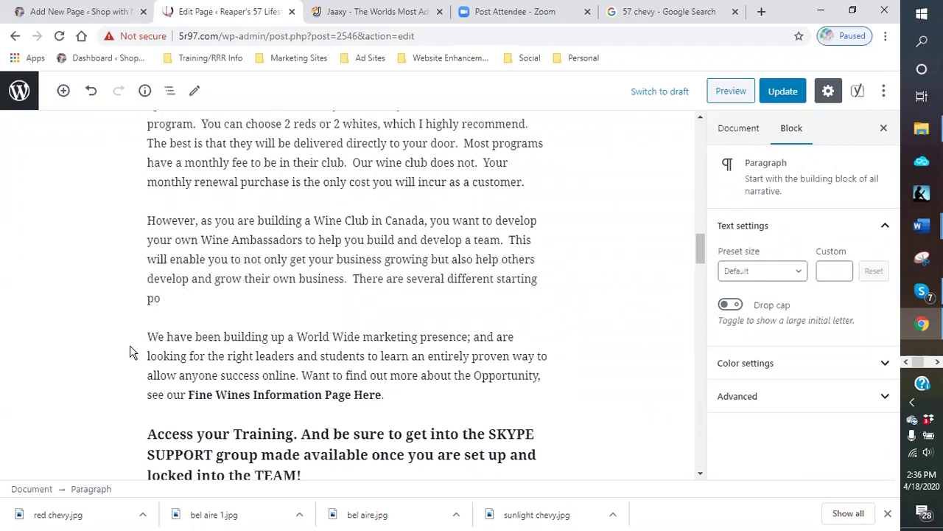
{"action": "type", "text": "oints that you can join"}
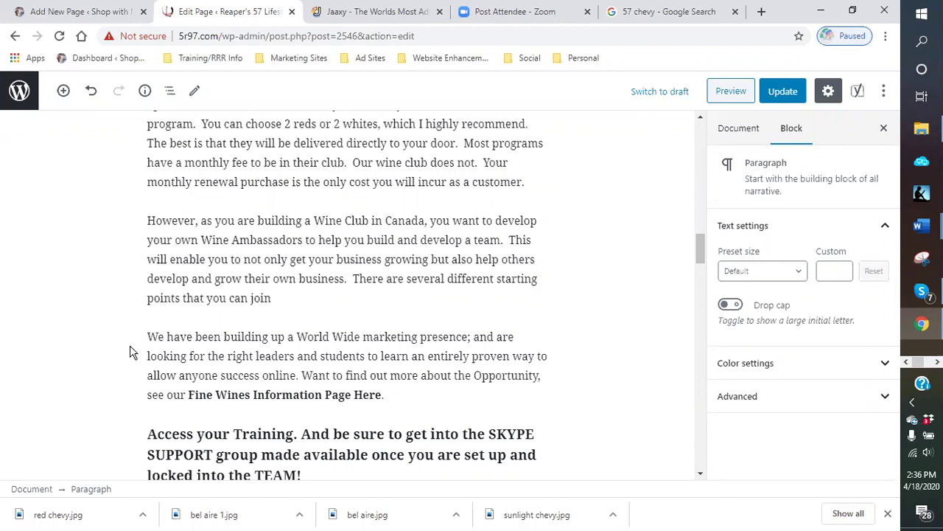
{"action": "type", "text": " our wine club"}
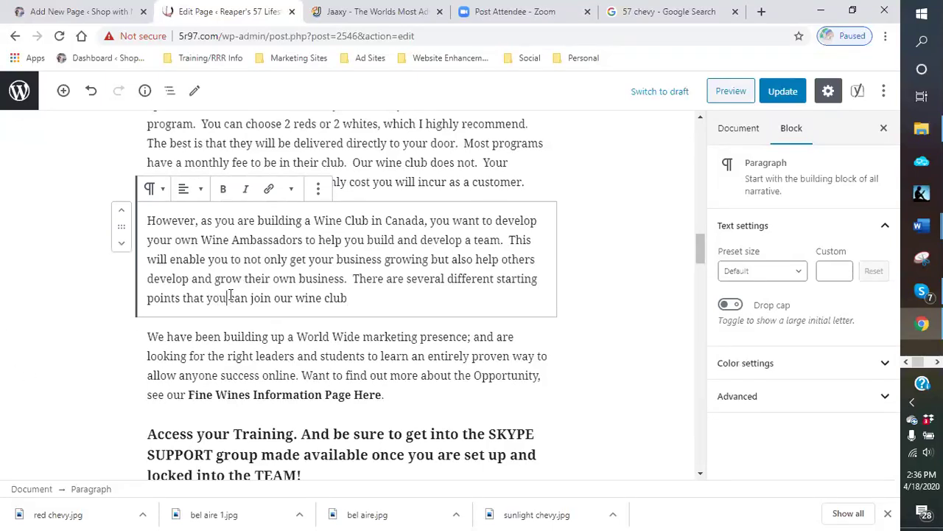
Step: Replace "that you can" with "available to" in the paragraph's last sentence and end the sentence with a period
{"action": "key", "text": "BackSpace"}
{"action": "key", "text": "BackSpace"}
{"action": "key", "text": "BackSpace"}
{"action": "key", "text": "BackSpace"}
{"action": "key", "text": "BackSpace"}
{"action": "key", "text": "BackSpace"}
{"action": "key", "text": "BackSpace"}
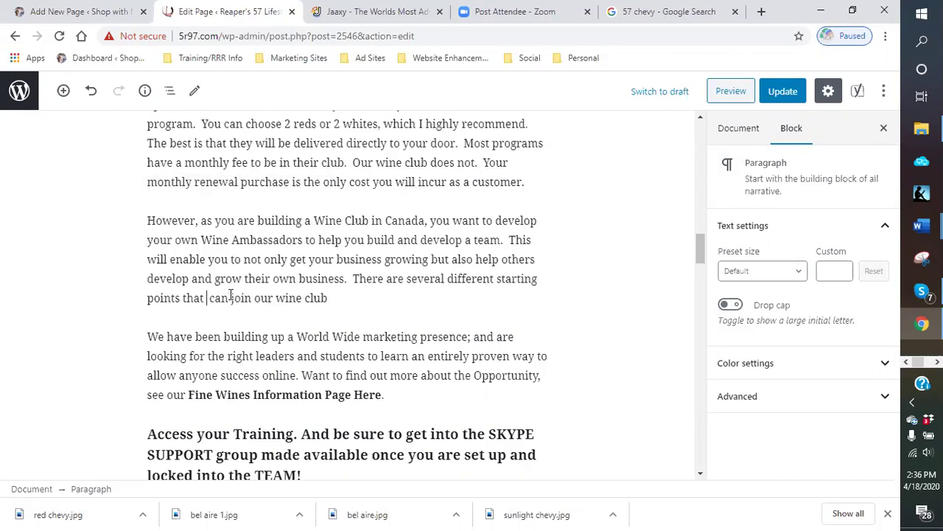
{"action": "key", "text": "BackSpace"}
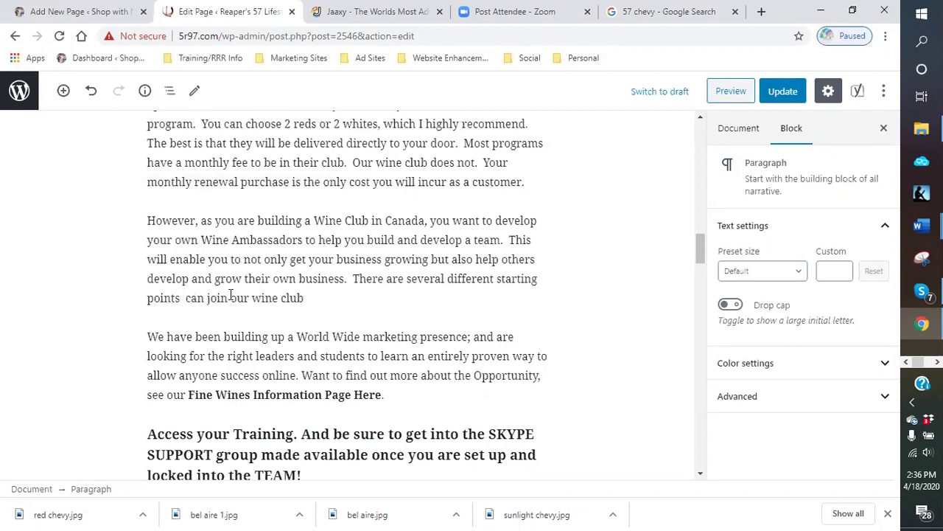
{"action": "type", "text": "availab"}
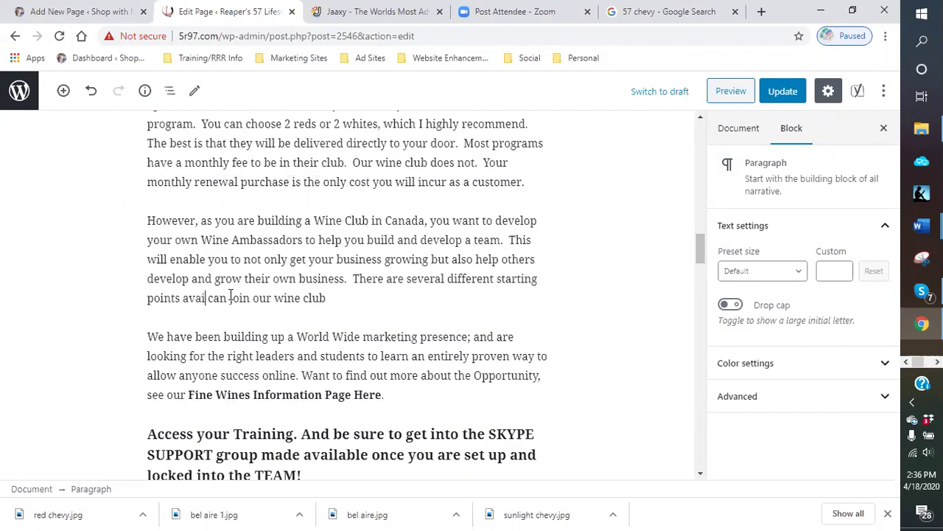
{"action": "type", "text": "le"}
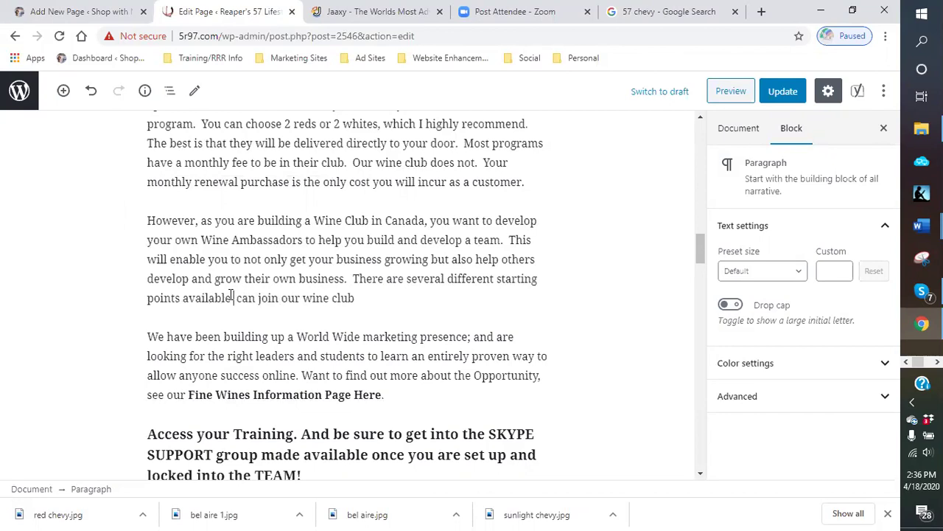
{"action": "key", "text": "BackSpace"}
{"action": "double_click", "coordinate": [255, 298]}
{"action": "key", "text": "BackSpace"}
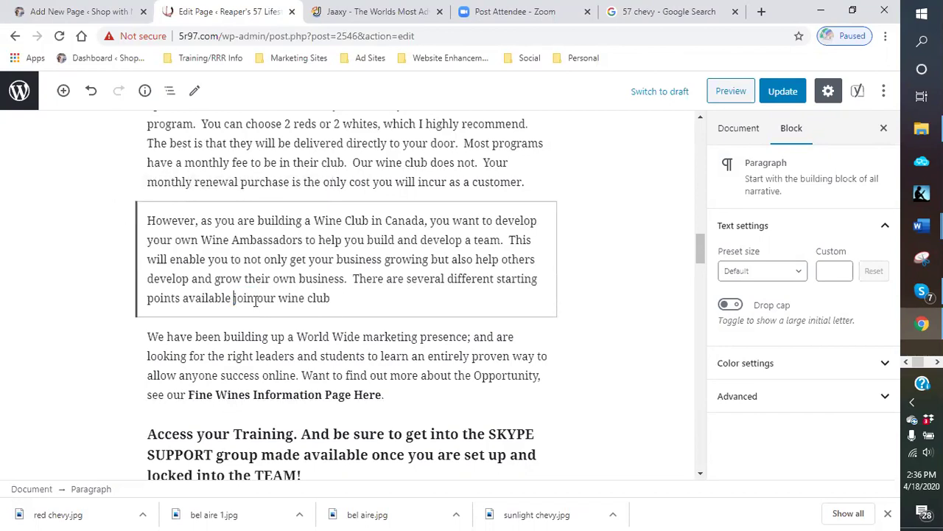
{"action": "type", "text": "to"}
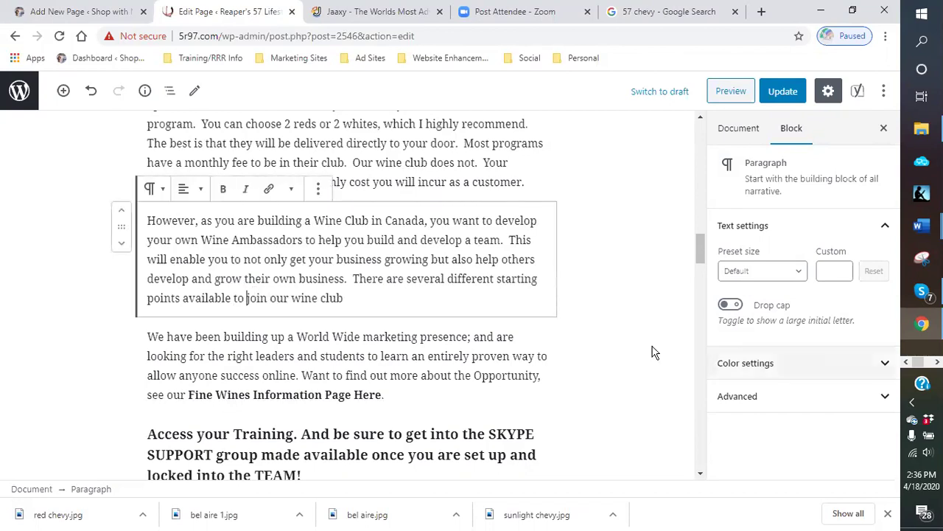
{"action": "left_click", "coordinate": [345, 297]}
{"action": "type", "text": "."}
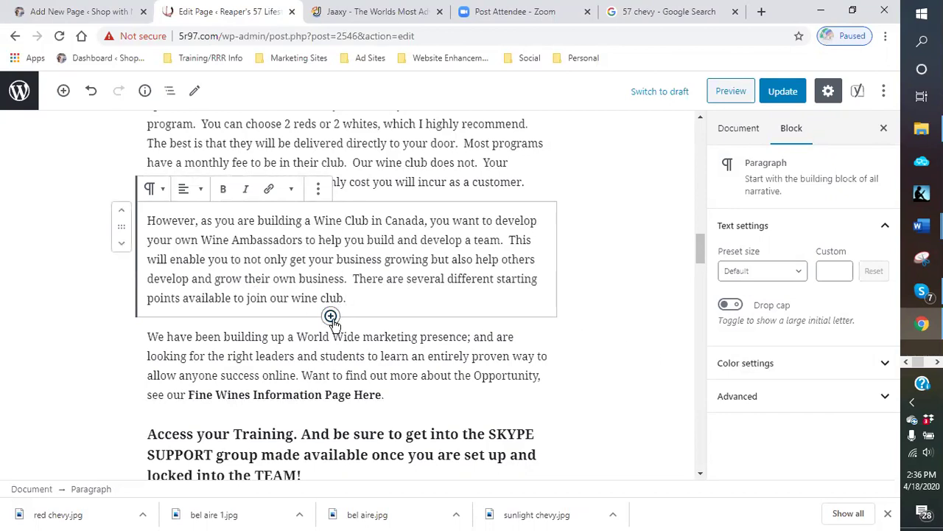
Step: Insert a Heading block below the Wine Ambassadors paragraph and set its level to Heading 3
{"action": "left_click", "coordinate": [331, 317]}
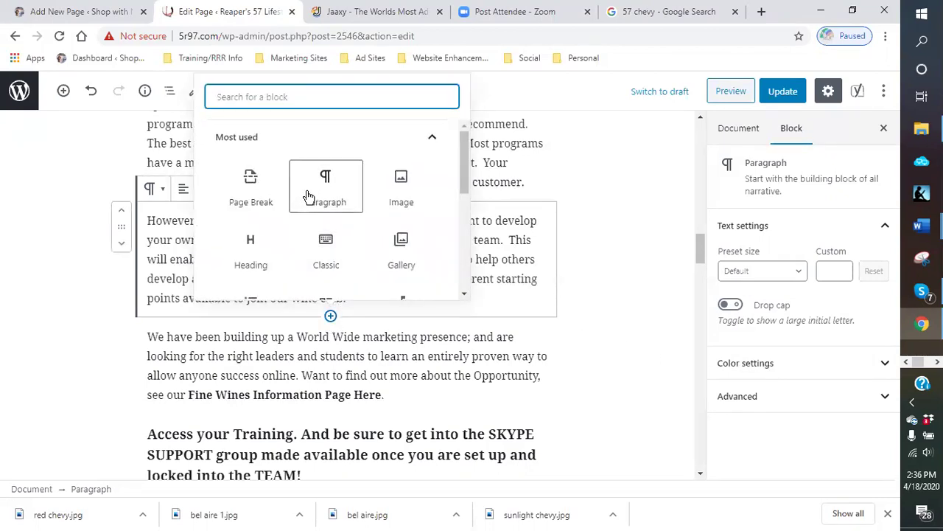
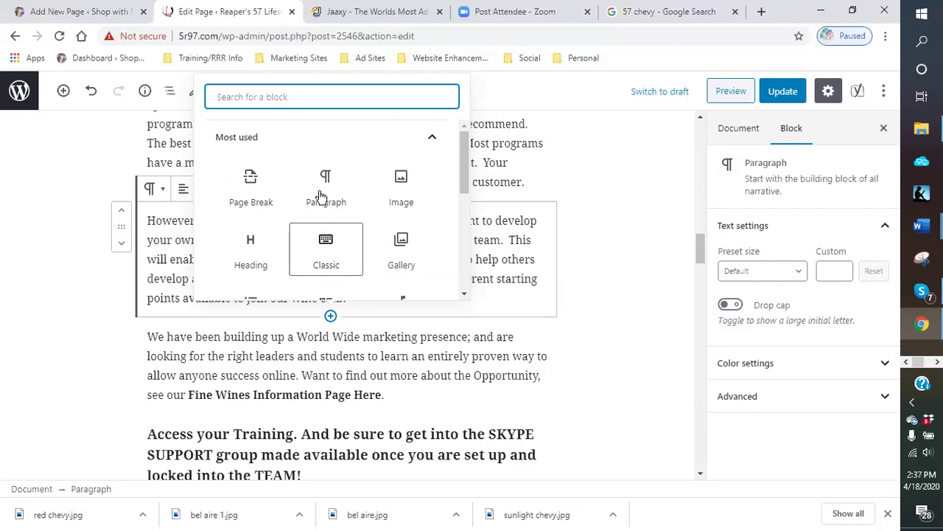
{"action": "left_click", "coordinate": [253, 241]}
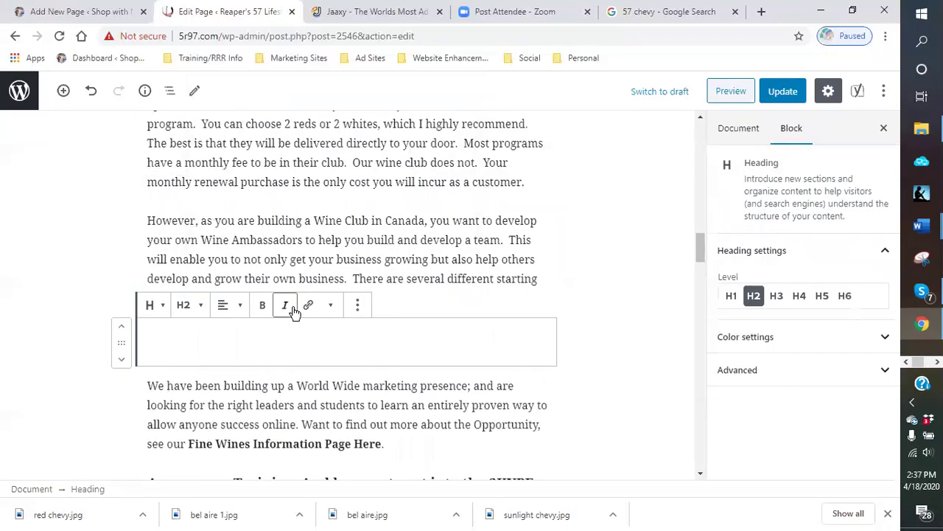
{"action": "left_click", "coordinate": [197, 312]}
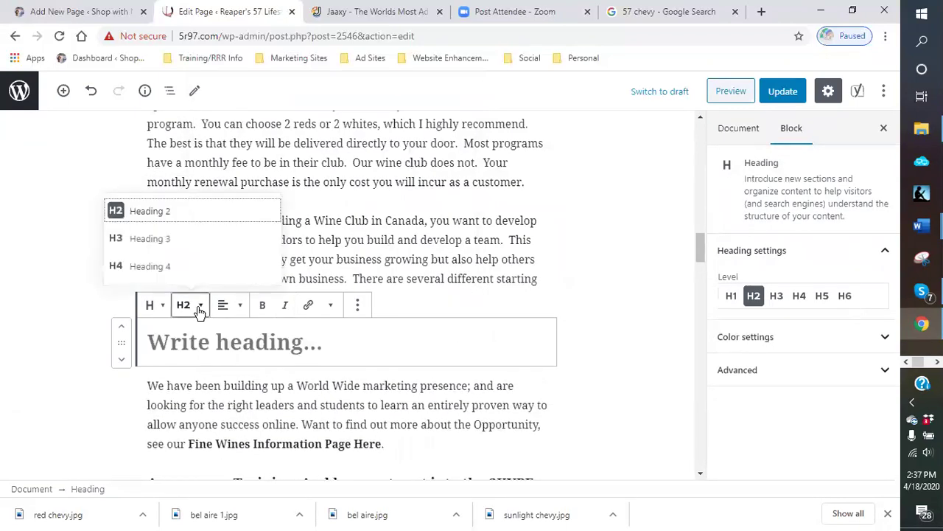
{"action": "left_click", "coordinate": [157, 245]}
{"action": "left_click", "coordinate": [229, 339]}
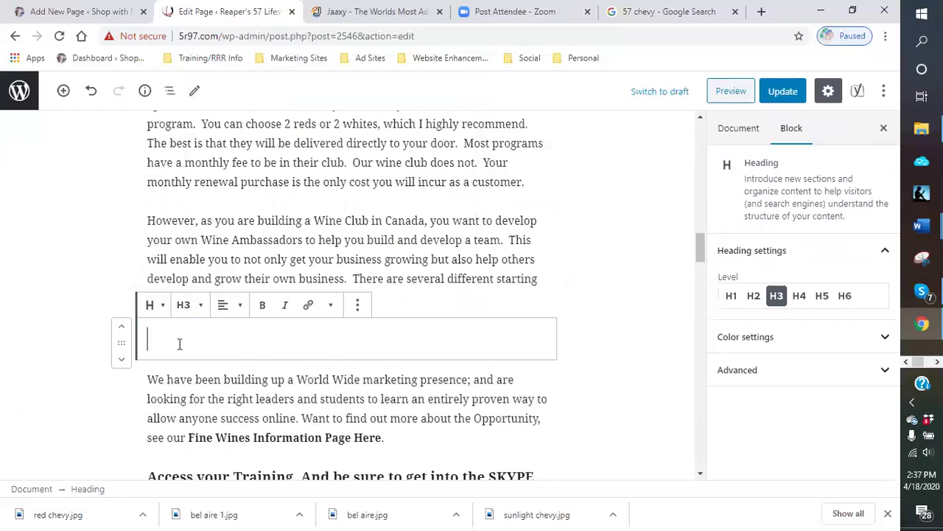
Step: Write "THE GRAN CRU - WINE CLUB IN CANADA" as the new heading's text
{"action": "type", "text": "Th"}
{"action": "key", "text": "BackSpace"}
{"action": "key", "text": "BackSpace"}
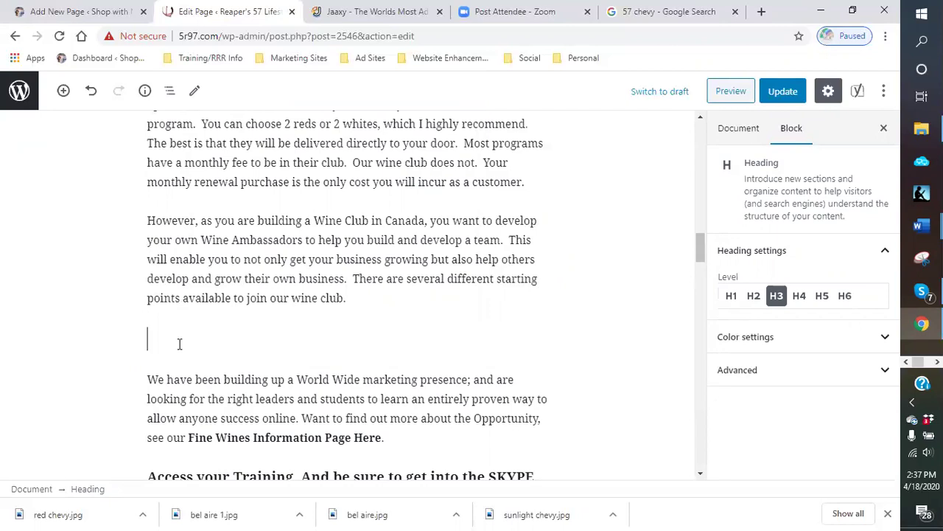
{"action": "type", "text": "tHE"}
{"action": "key", "text": "BackSpace"}
{"action": "key", "text": "BackSpace"}
{"action": "key", "text": "BackSpace"}
{"action": "type", "text": "Ther"}
{"action": "key", "text": "BackSpace"}
{"action": "key", "text": "BackSpace"}
{"action": "key", "text": "BackSpace"}
{"action": "type", "text": "HE CRA"}
{"action": "key", "text": "BackSpace"}
{"action": "key", "text": "BackSpace"}
{"action": "key", "text": "BackSpace"}
{"action": "type", "text": "GRAN CRU - "}
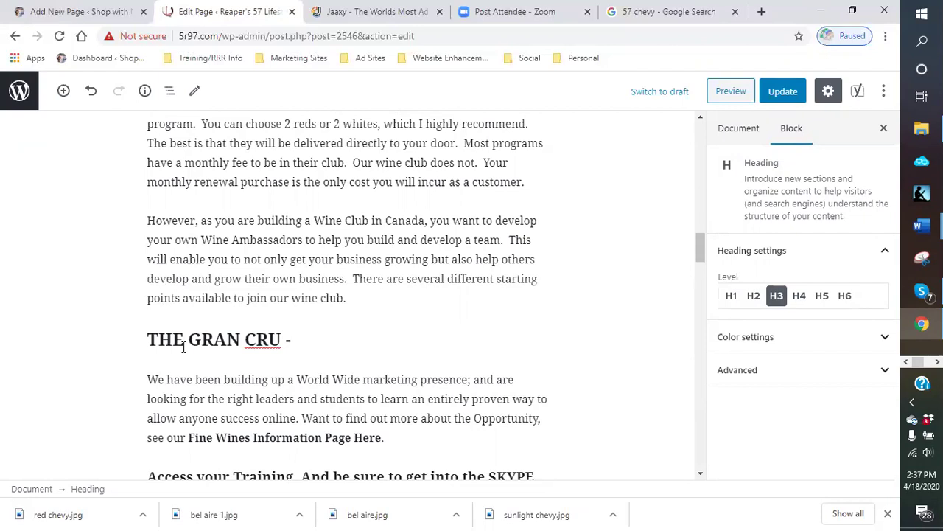
{"action": "type", "text": "WINE CLUB IN CANANADA"}
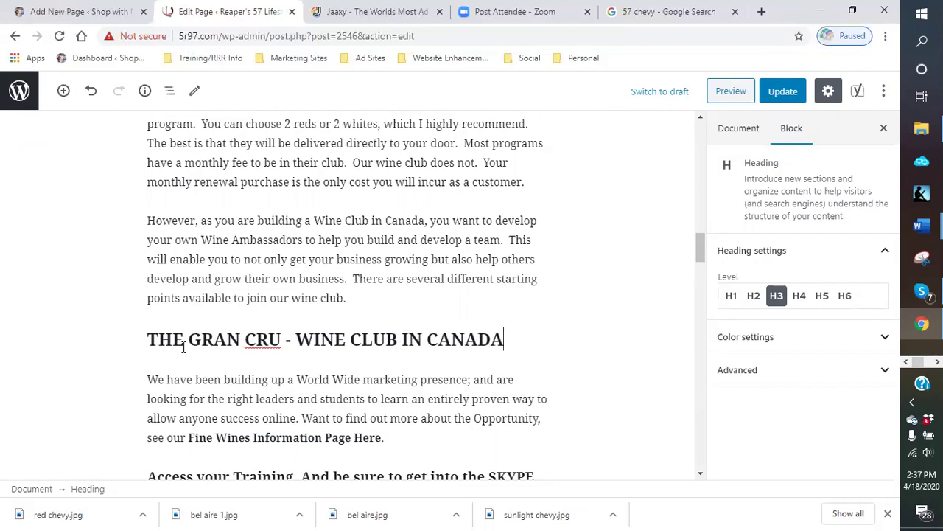
Step: Insert a Classic block below the Gran Cru heading and begin it with "The Gran Cru is the big papa of our wine club."
{"action": "mouse_move", "coordinate": [330, 360]}
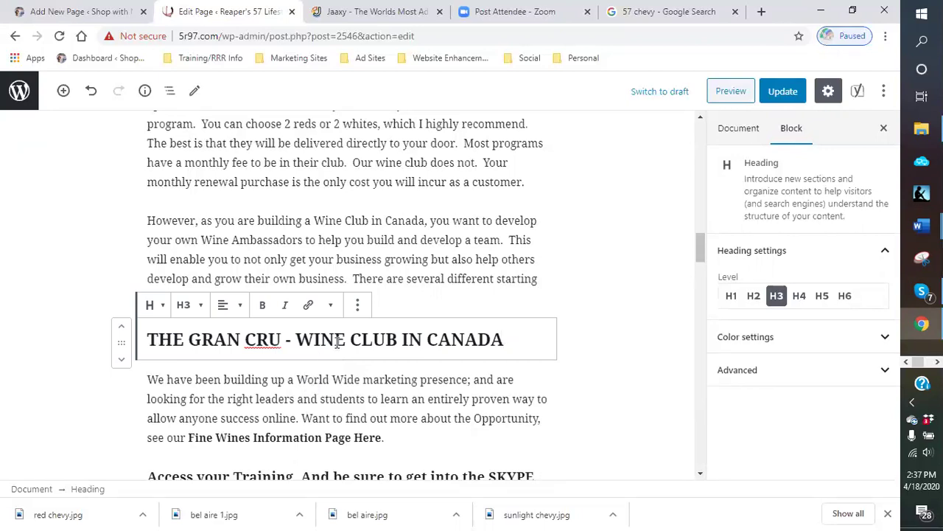
{"action": "scroll", "coordinate": [352, 251], "scroll_direction": "up", "scroll_amount": 5}
{"action": "scroll", "coordinate": [346, 265], "scroll_direction": "down", "scroll_amount": 6}
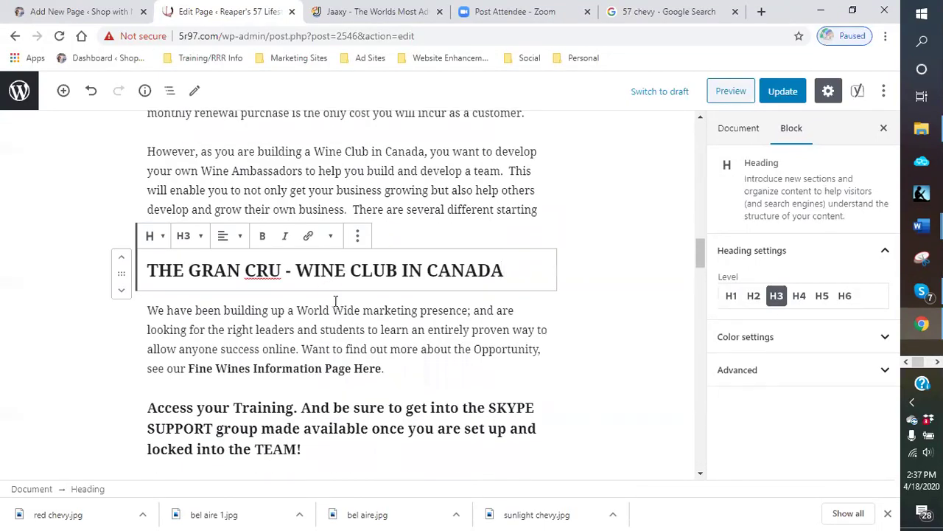
{"action": "left_click", "coordinate": [330, 289]}
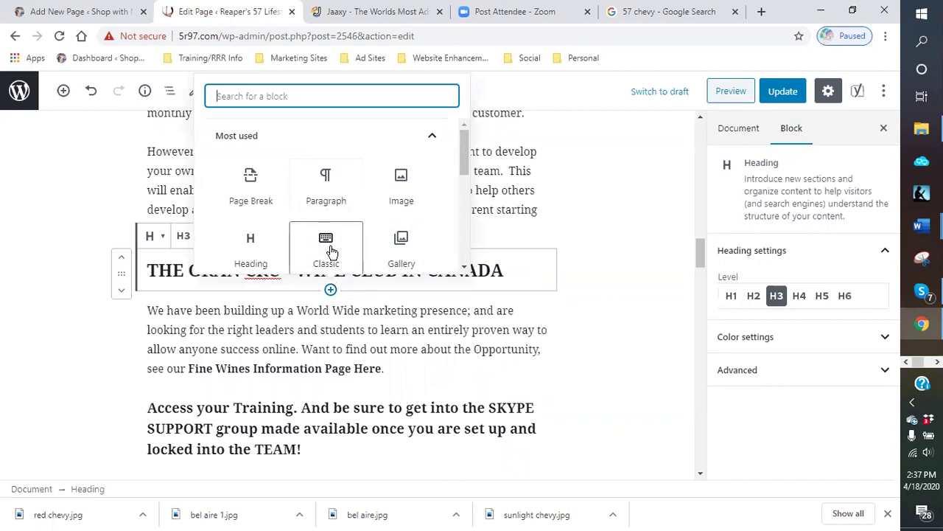
{"action": "left_click", "coordinate": [326, 249]}
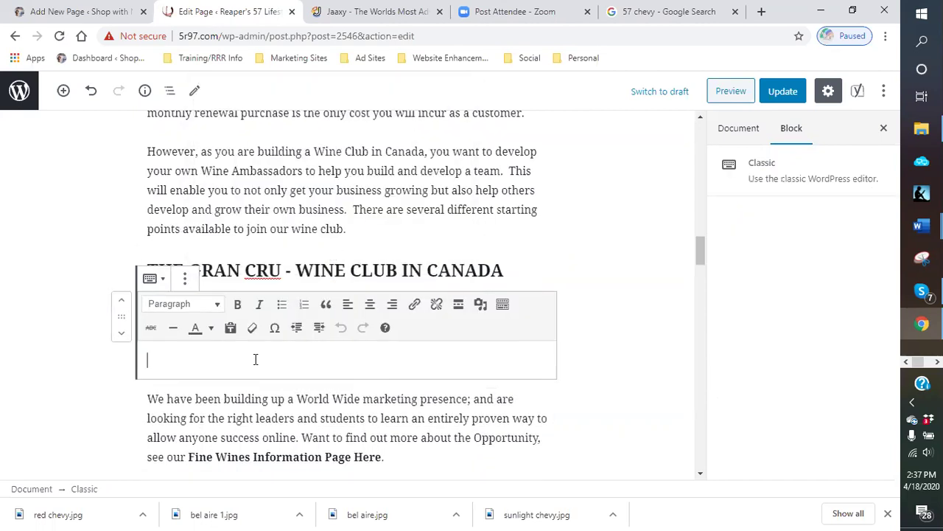
{"action": "scroll", "coordinate": [240, 351], "scroll_direction": "down", "scroll_amount": 1}
{"action": "type", "text": "The Gran Cr"}
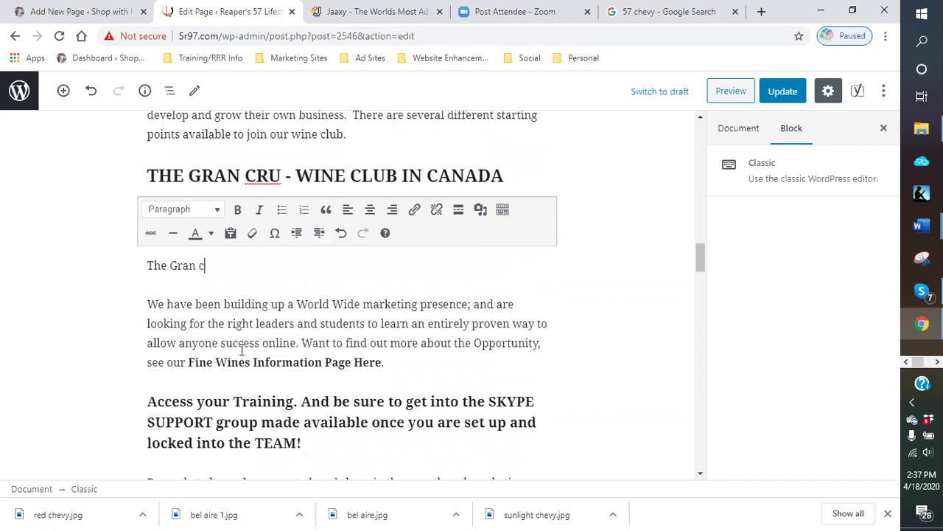
{"action": "type", "text": "u the"}
{"action": "key", "text": "BackSpace"}
{"action": "key", "text": "BackSpace"}
{"action": "key", "text": "BackSpace"}
{"action": "type", "text": "is the big "}
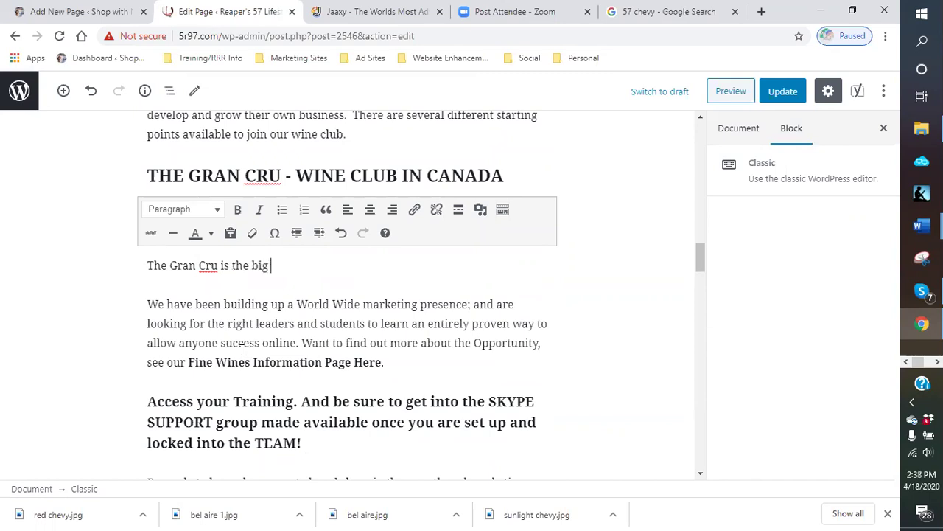
{"action": "type", "text": "papa of our wine club."}
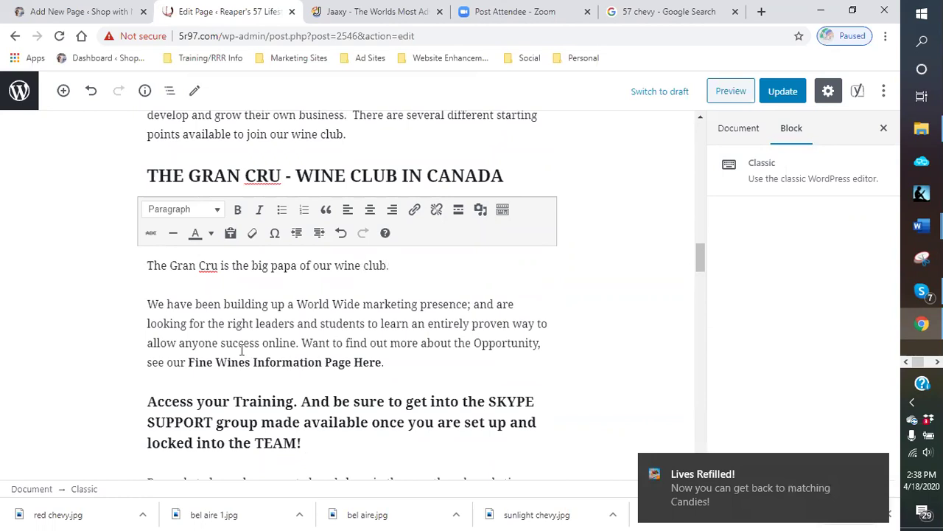
Step: Continue the Gran Cru text with "It give you access and perks beyond your imagination"
{"action": "type", "text": "  It give you access an"}
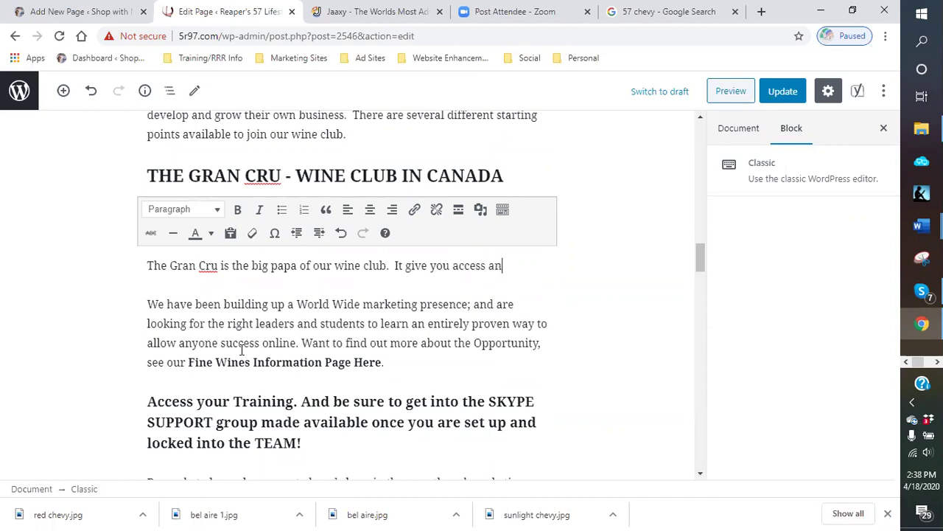
{"action": "type", "text": "d perks bew"}
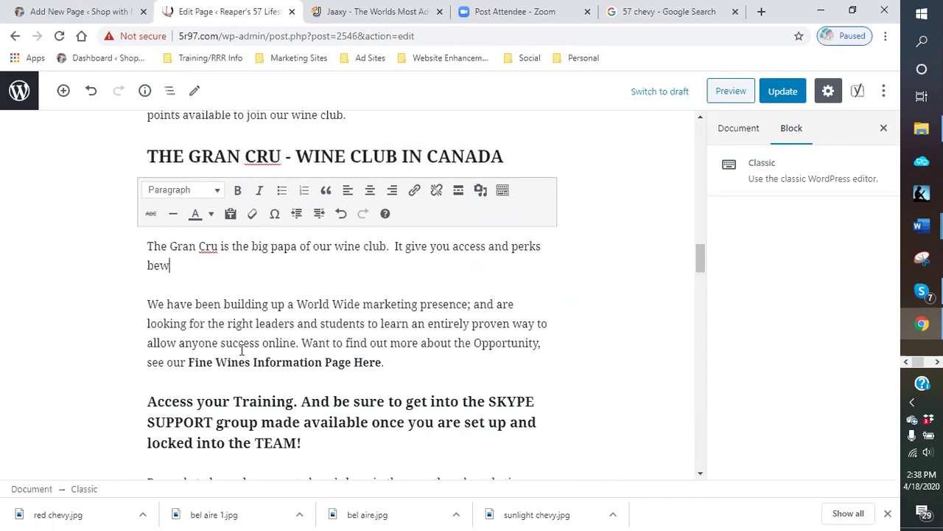
{"action": "type", "text": "you"}
{"action": "key", "text": "BackSpace"}
{"action": "type", "text": "nd your imaginatio"}
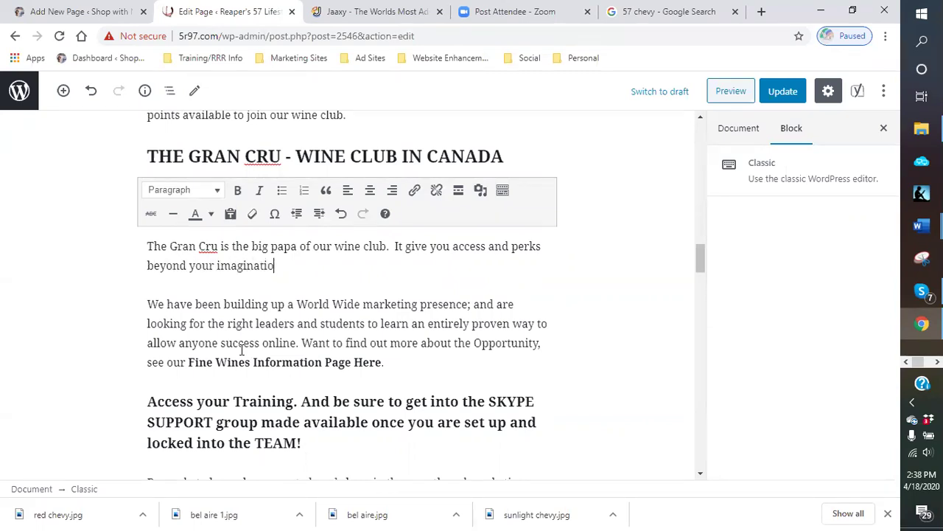
Step: Close the sentence with a period and start another with "Not only do you get 2 cases of our fabulous wines"
{"action": "type", "text": "n.  Not only do you"}
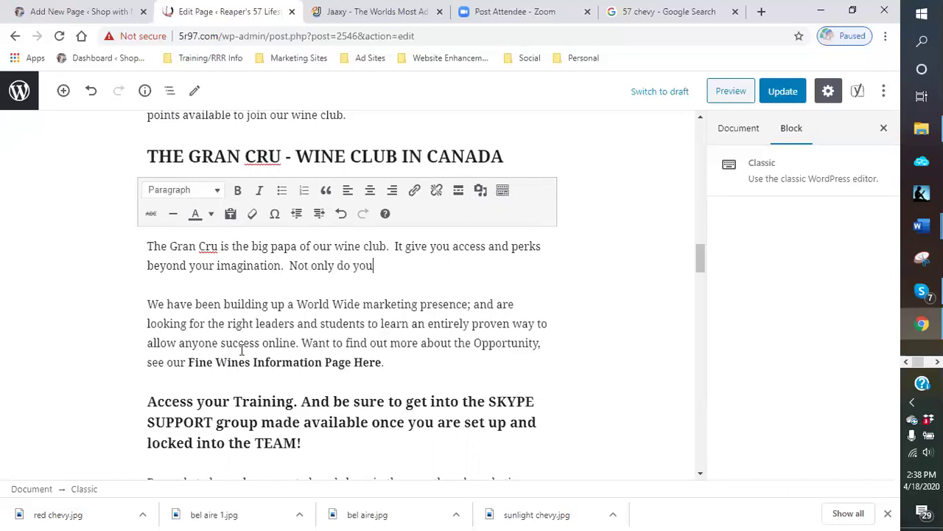
{"action": "type", "text": " get 2 cases of our fabuluoi"}
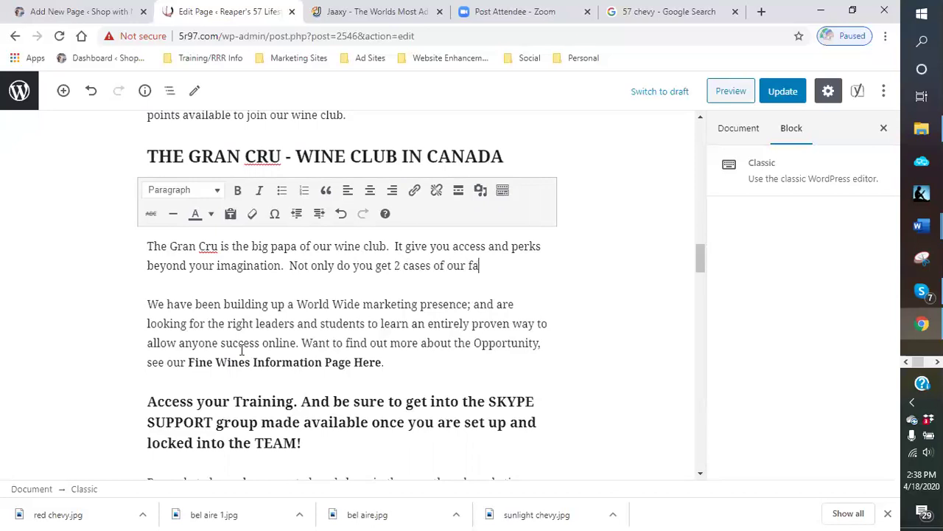
{"action": "key", "text": "BackSpace"}
{"action": "type", "text": "s "}
{"action": "type", "text": "of our fabulous "}
{"action": "type", "text": "Napa and D"}
{"action": "key", "text": "BackSpace"}
{"action": "key", "text": "BackSpace"}
{"action": "key", "text": "BackSpace"}
{"action": "key", "text": "BackSpace"}
{"action": "key", "text": "BackSpace"}
{"action": "key", "text": "BackSpace"}
{"action": "key", "text": "BackSpace"}
{"action": "key", "text": "BackSpace"}
{"action": "key", "text": "BackSpace"}
{"action": "key", "text": "BackSpace"}
{"action": "type", "text": "wines "}
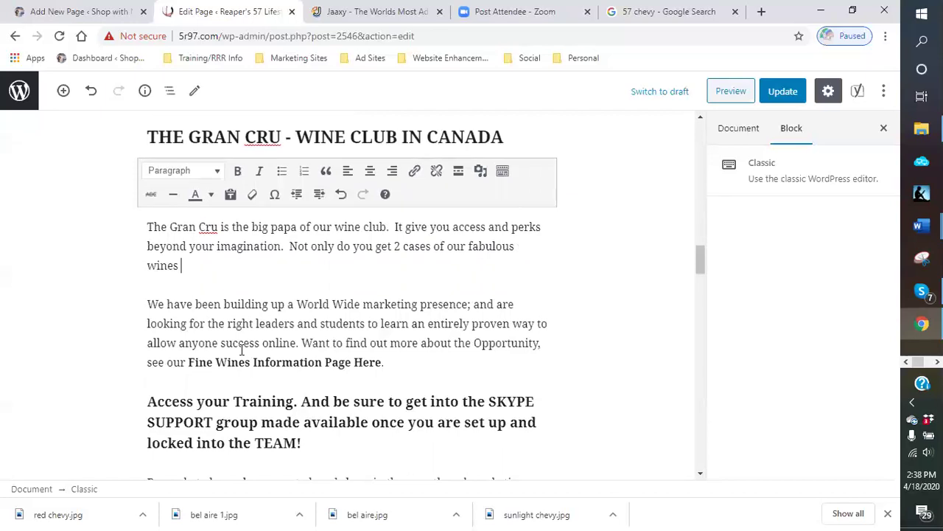
Step: Finish the Gran Cru sentence with "from vineyard in Napa and Sonoma Valleys." and begin the next one with "But, you get"
{"action": "type", "text": "from vineyard in Napa"}
{"action": "key", "text": "BackSpace"}
{"action": "key", "text": "BackSpace"}
{"action": "key", "text": "BackSpace"}
{"action": "key", "text": "BackSpace"}
{"action": "type", "text": "in Na"}
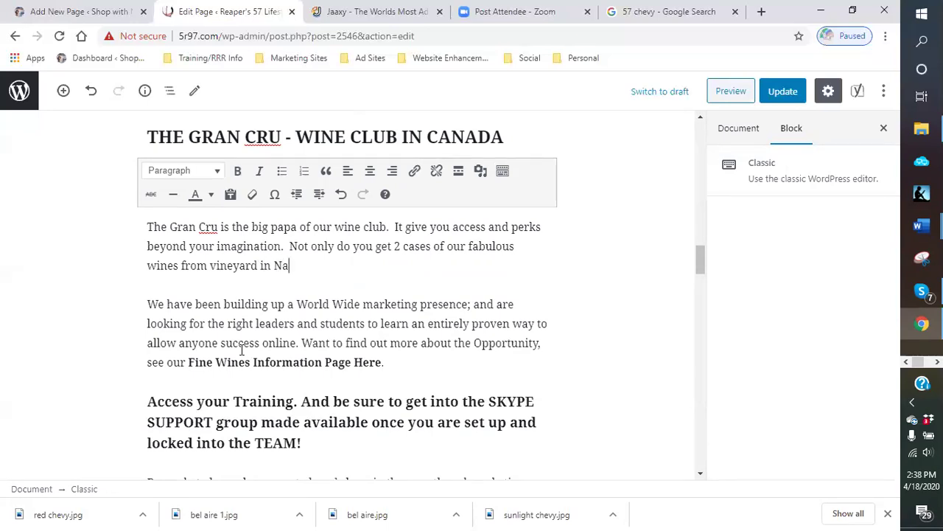
{"action": "type", "text": "pa and Sonoma vall"}
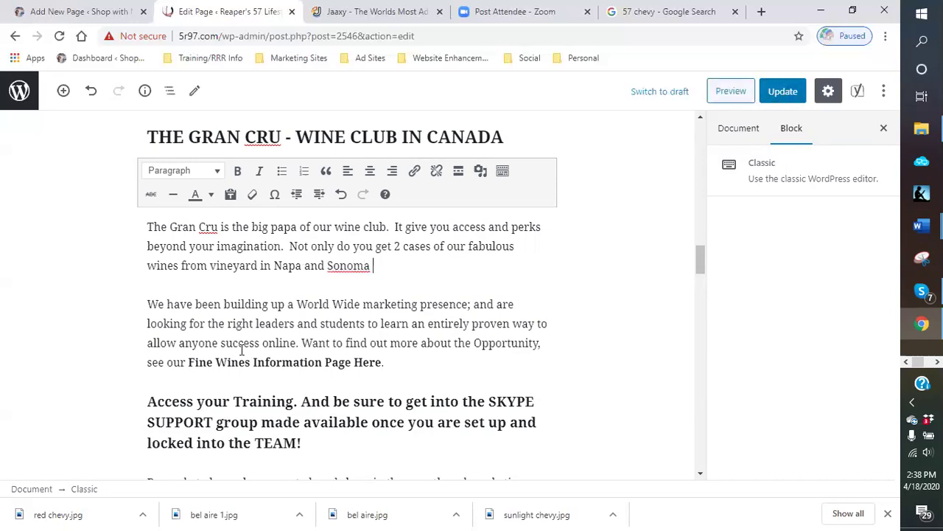
{"action": "key", "text": "BackSpace"}
{"action": "key", "text": "BackSpace"}
{"action": "key", "text": "BackSpace"}
{"action": "key", "text": "BackSpace"}
{"action": "type", "text": "Valleys. But, you get"}
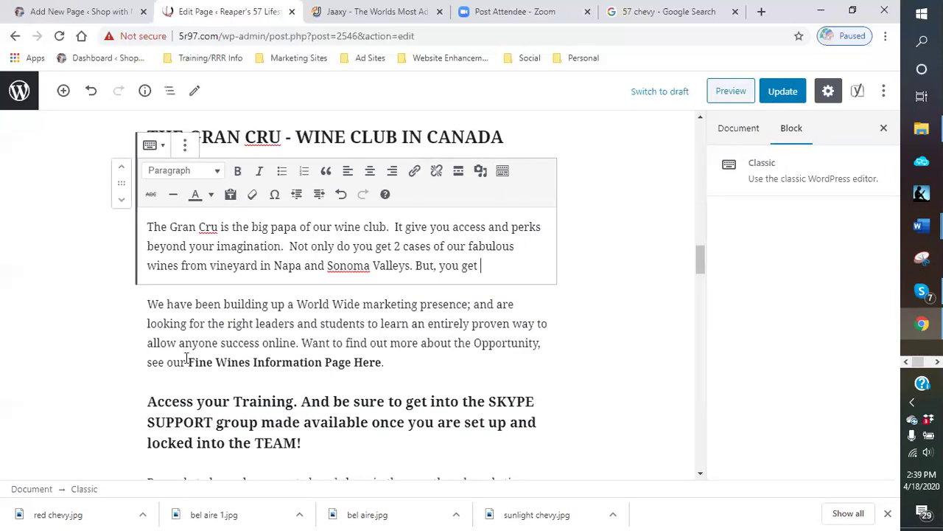
Step: Complete the sentence with "6 hand-picked bottles valued at over $750 dollars to add to your own private wine collection."
{"action": "type", "text": "6 hand"}
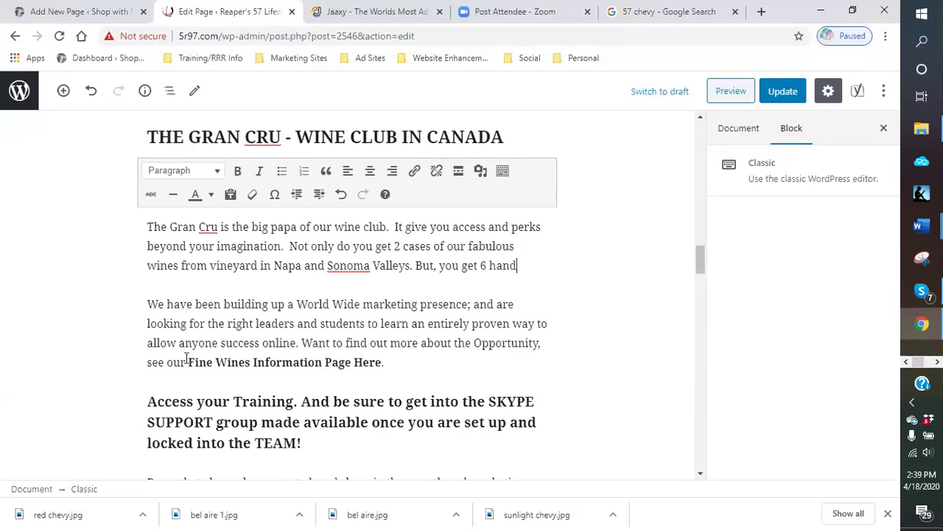
{"action": "type", "text": "-picked bottles "}
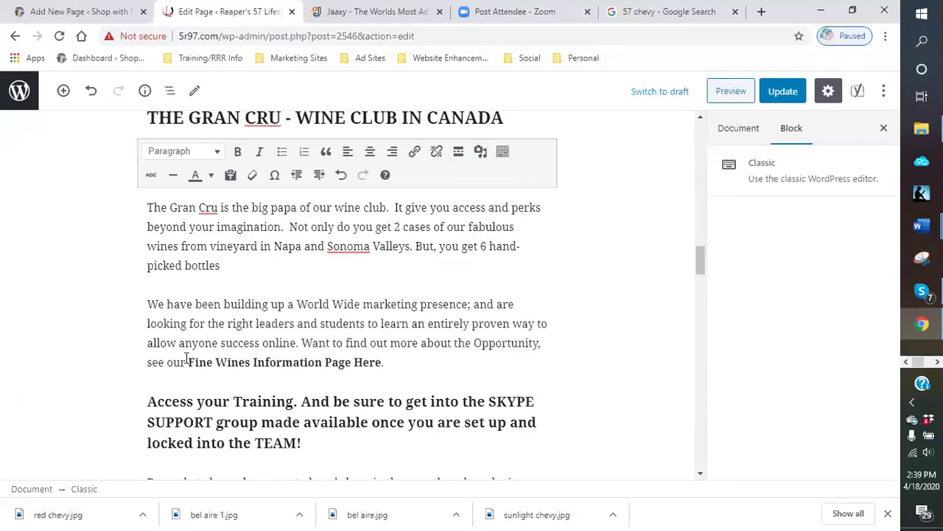
{"action": "type", "text": "valued at over $750 dollars to add to your own"}
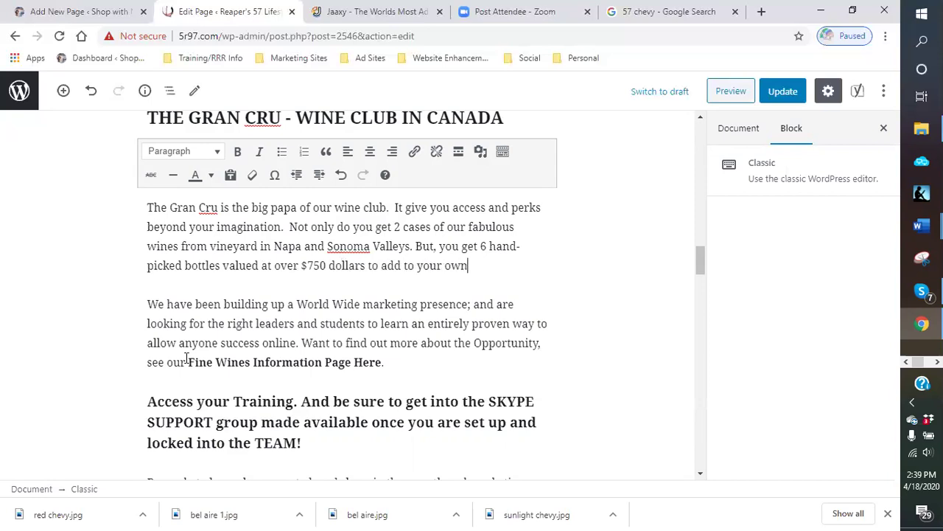
{"action": "type", "text": " private wine collection."}
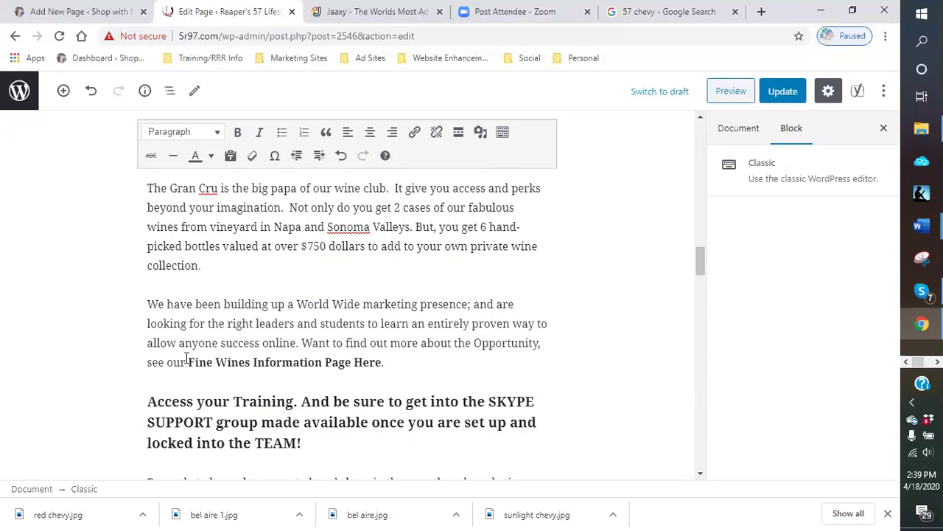
{"action": "key", "text": "ctrl+a"}
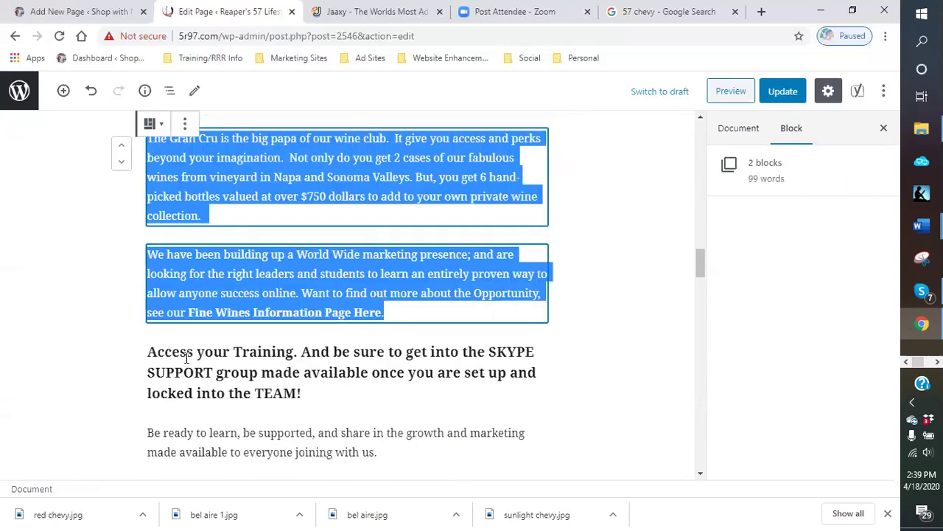
{"action": "left_click", "coordinate": [231, 216]}
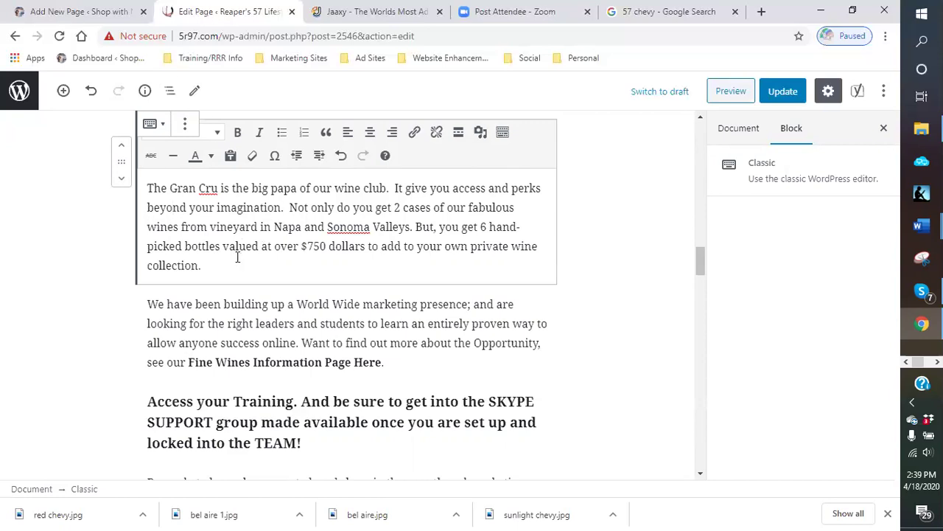
Step: Add "These are unique and vintage wines otherwise not available to the average wine shopper." and start a new paragraph below
{"action": "type", "text": "Thewe"}
{"action": "key", "text": "BackSpace"}
{"action": "type", "text": "se are unique and vi"}
{"action": "key", "text": "BackSpace"}
{"action": "type", "text": "vintage wines otherwise not available to t"}
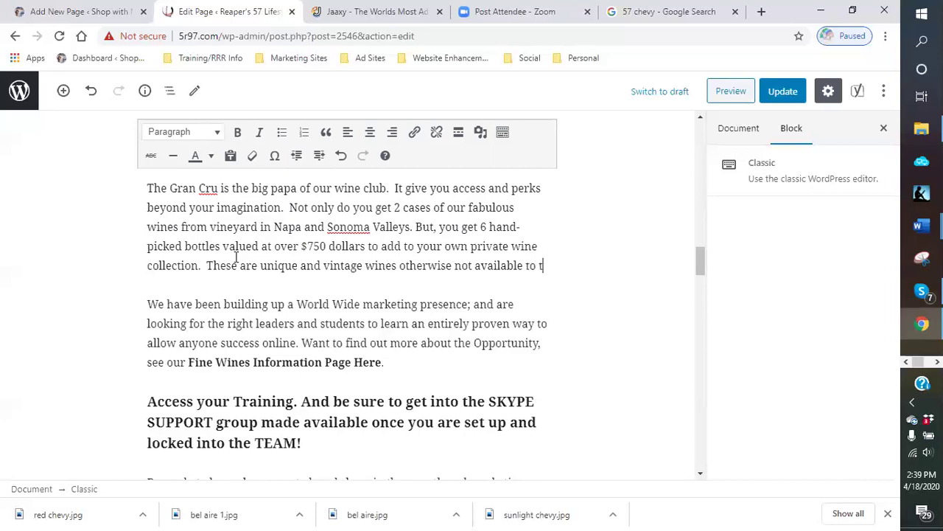
{"action": "type", "text": "he average wine"}
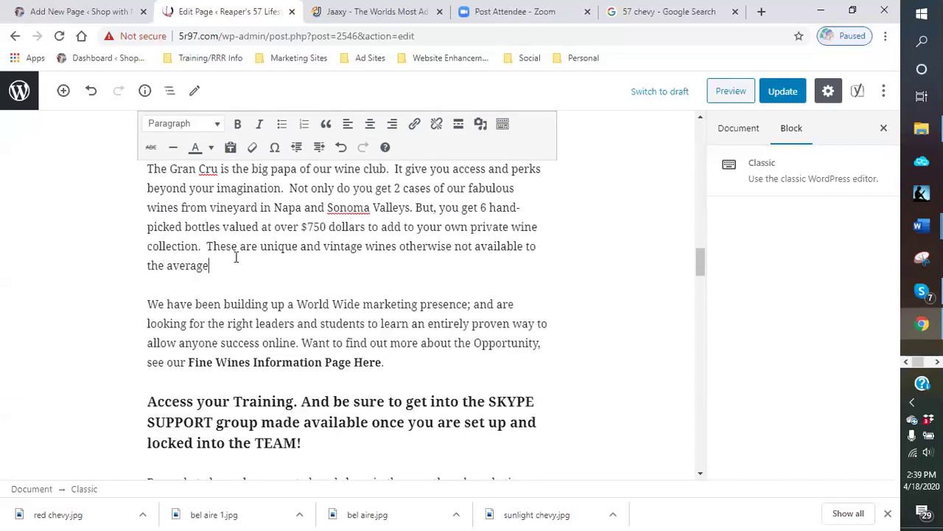
{"action": "type", "text": "per."}
{"action": "scroll", "coordinate": [236, 256], "scroll_direction": "up", "scroll_amount": 1}
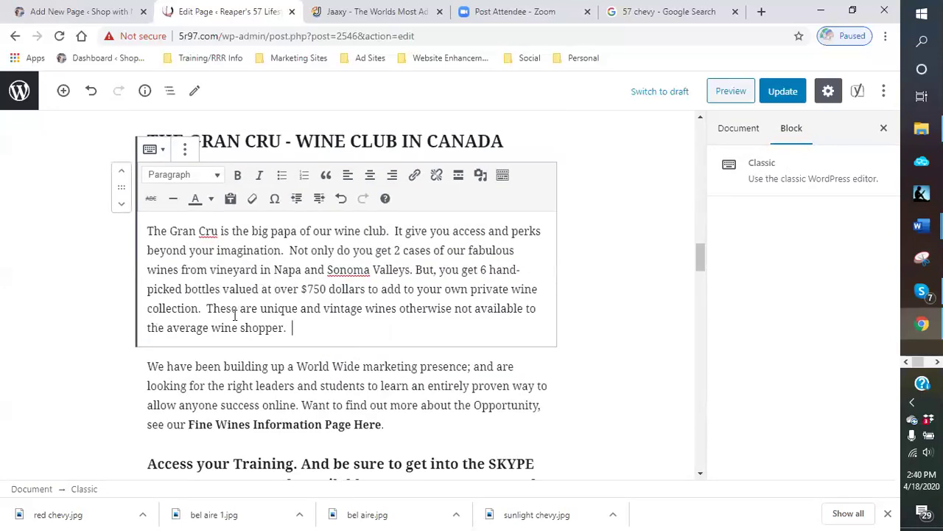
{"action": "key", "text": "Return"}
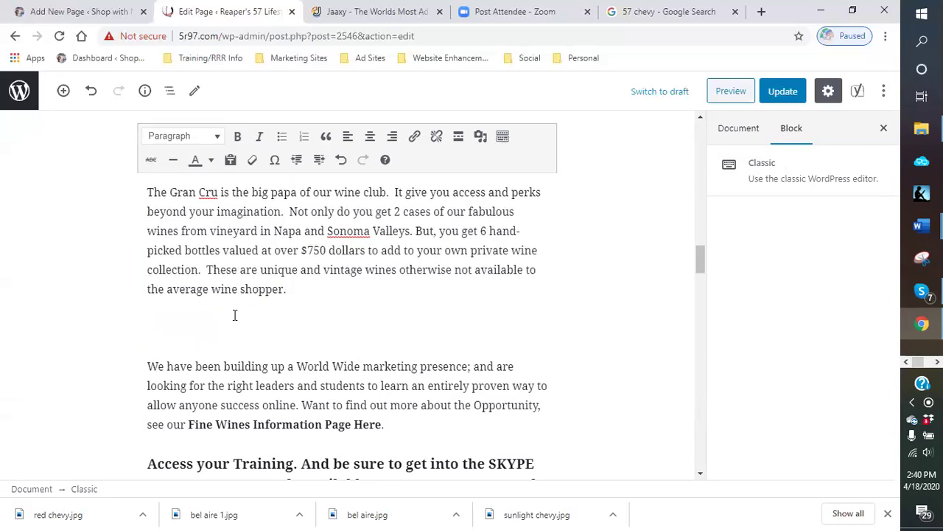
{"action": "type", "text": "as"}
{"action": "key", "text": "BackSpace"}
{"action": "key", "text": "BackSpace"}
{"action": "type", "text": "As stated"}
{"action": "key", "text": "BackSpace"}
{"action": "key", "text": "BackSpace"}
{"action": "key", "text": "BackSpace"}
{"action": "key", "text": "BackSpace"}
{"action": "key", "text": "BackSpace"}
{"action": "key", "text": "BackSpace"}
{"action": "key", "text": "BackSpace"}
{"action": "key", "text": "BackSpace"}
{"action": "key", "text": "BackSpace"}
{"action": "key", "text": "BackSpace"}
Step: Begin the second Gran Cru paragraph with the sentence "The value of this program is $1200 USD."
{"action": "type", "text": "This"}
{"action": "type", "text": " value of this "}
{"action": "type", "text": "program"}
{"action": "type", "text": " is "}
{"action": "type", "text": "$12"}
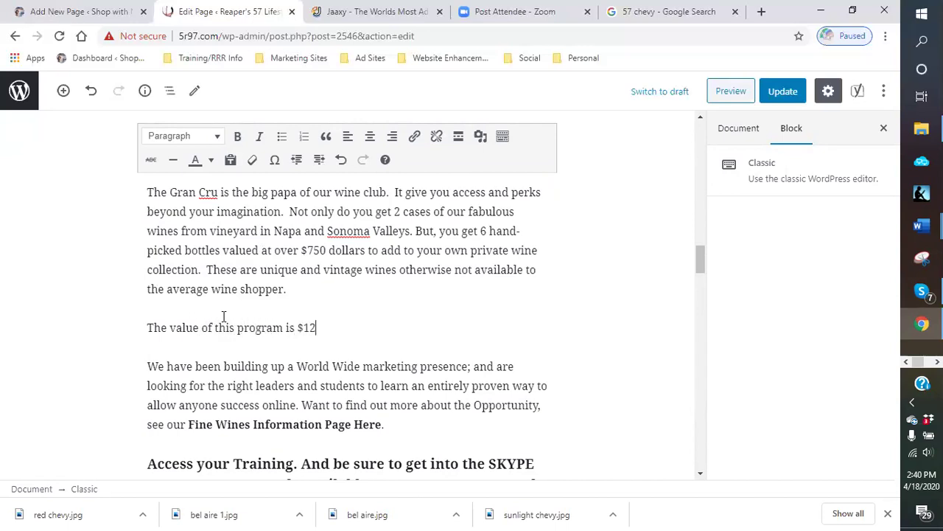
{"action": "type", "text": "00 USD. Not"}
{"action": "key", "text": "BackSpace"}
{"action": "key", "text": "BackSpace"}
{"action": "key", "text": "BackSpace"}
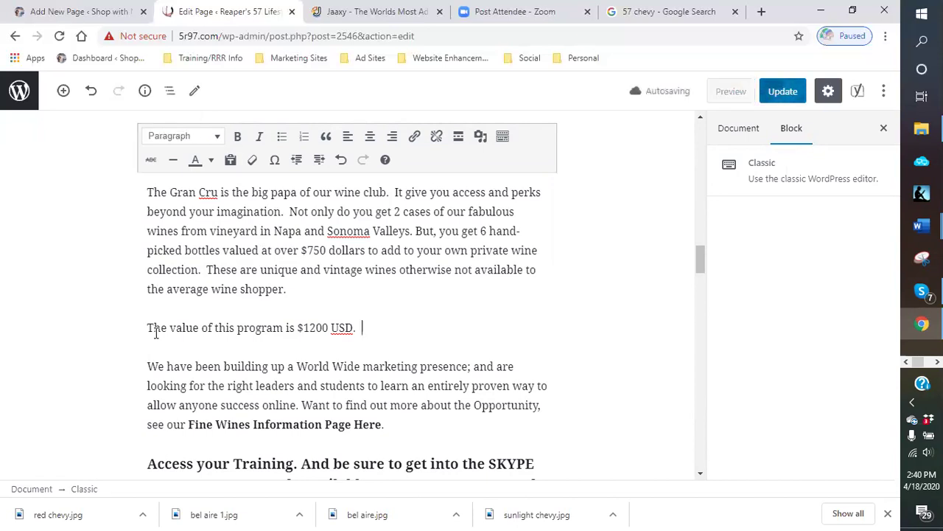
{"action": "type", "text": "W"}
{"action": "key", "text": "BackSpace"}
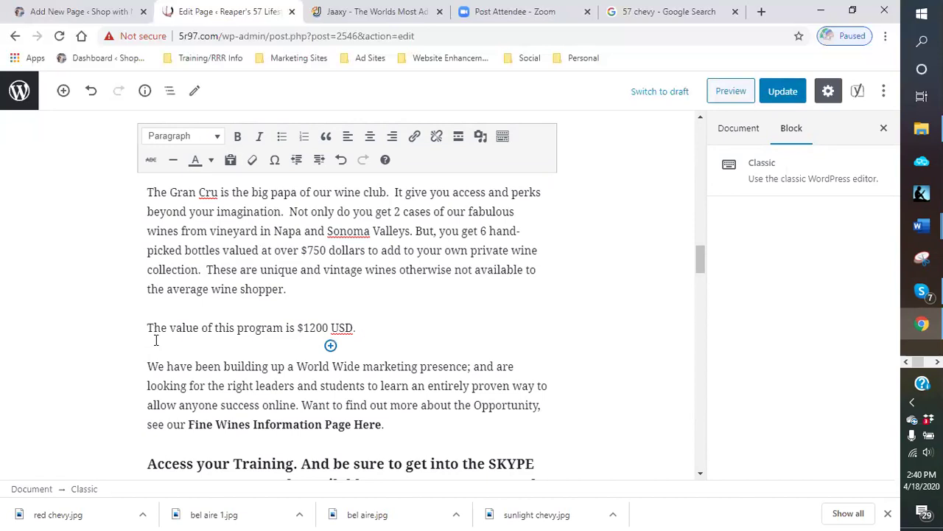
Step: Add the sentence "As stated, this program comes with so many perks and great wines." to the program value paragraph
{"action": "type", "text": "As stated, this program "}
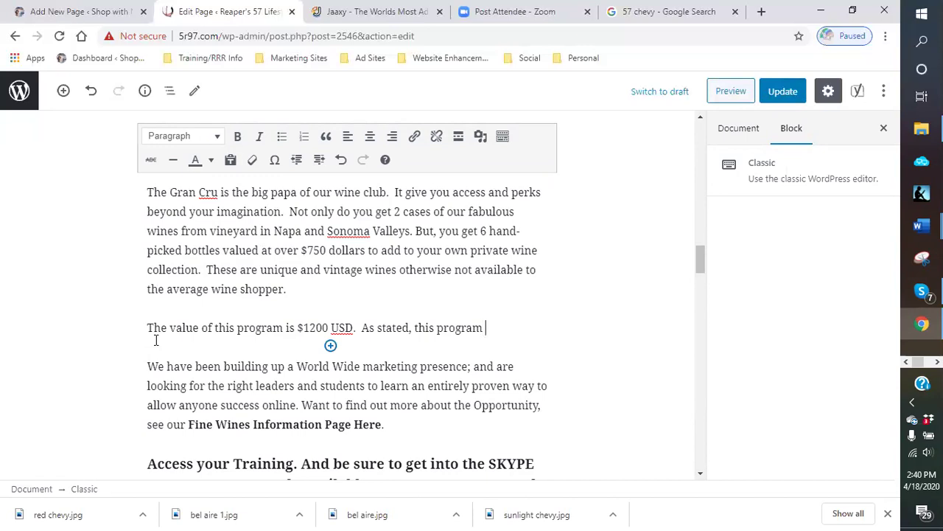
{"action": "type", "text": "comes with so many"}
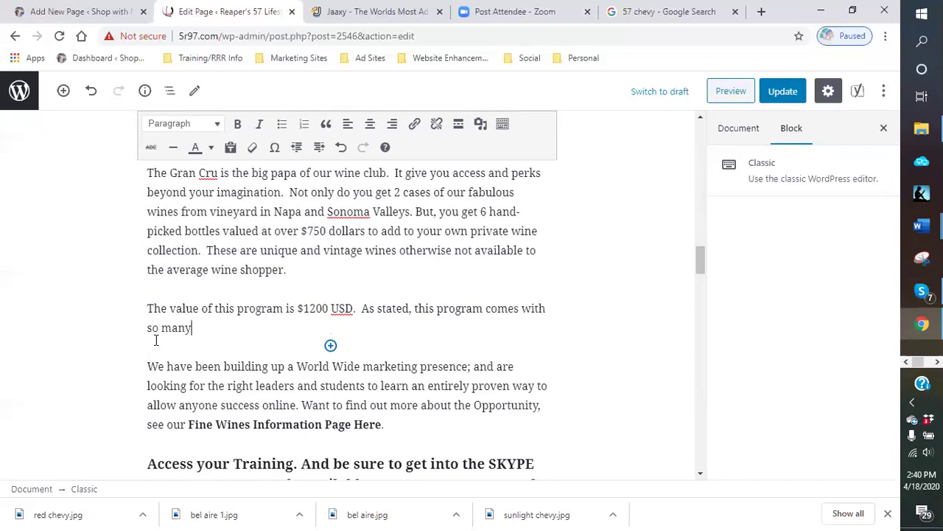
{"action": "type", "text": " perks and great wines."}
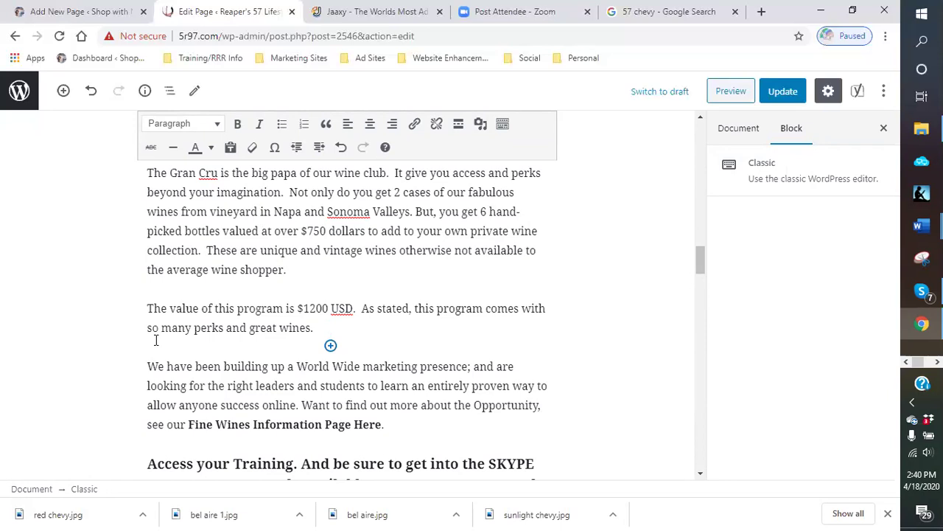
Step: Add the sentence "You also get to enjoy an amazing 20% discount on any additional purchases that you want to make."
{"action": "type", "text": "  YOu a"}
{"action": "key", "text": "BackSpace"}
{"action": "key", "text": "BackSpace"}
{"action": "key", "text": "BackSpace"}
{"action": "key", "text": "BackSpace"}
{"action": "type", "text": "ou also get to enjoy"}
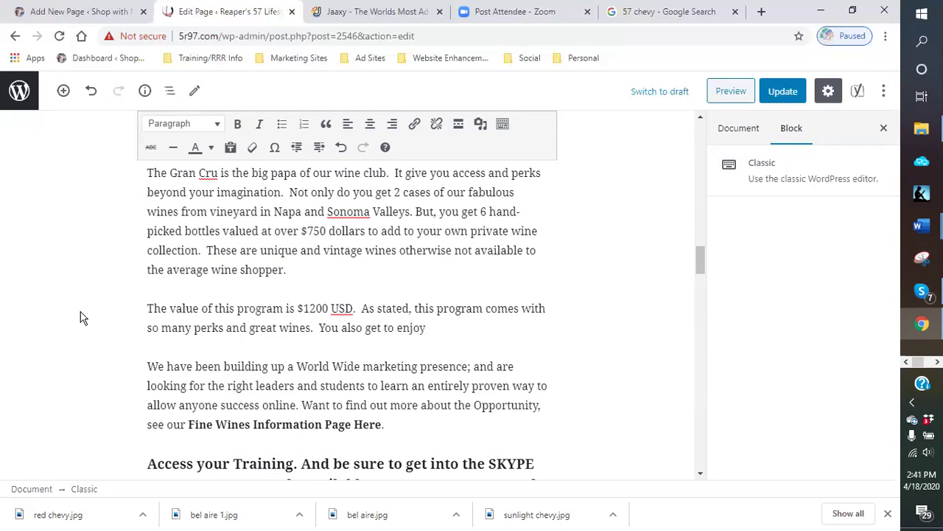
{"action": "type", "text": " an amazing 20%"}
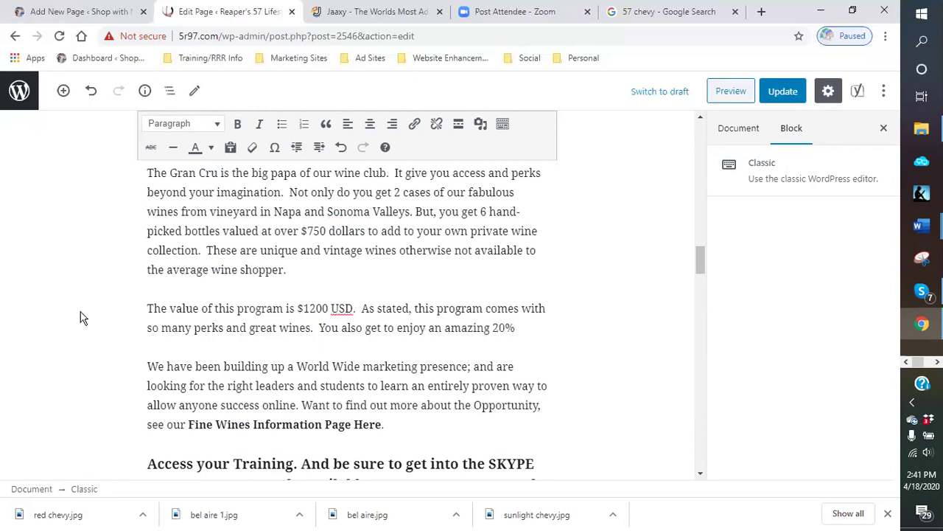
{"action": "type", "text": " discount on ly"}
{"action": "key", "text": "BackSpace"}
{"action": "key", "text": "BackSpace"}
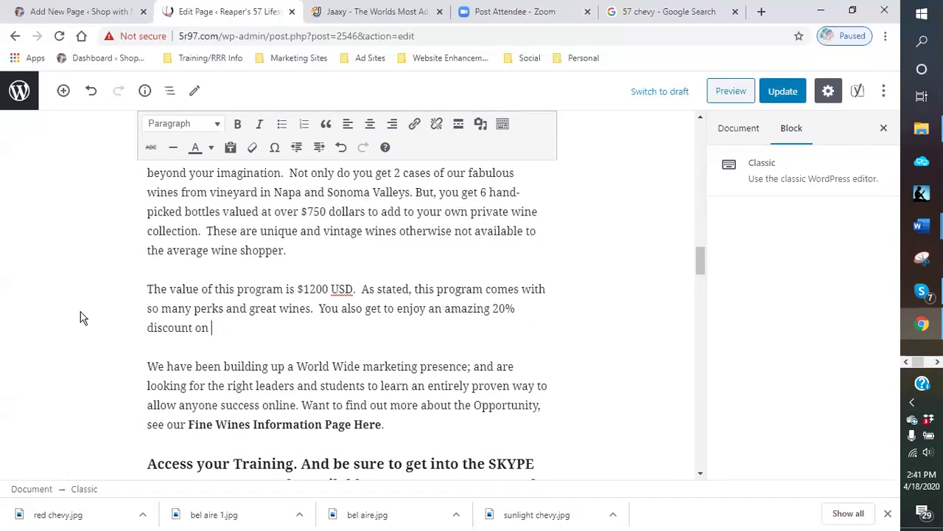
{"action": "type", "text": "N"}
{"action": "key", "text": "BackSpace"}
{"action": "type", "text": "any additional purchases that you want to make"}
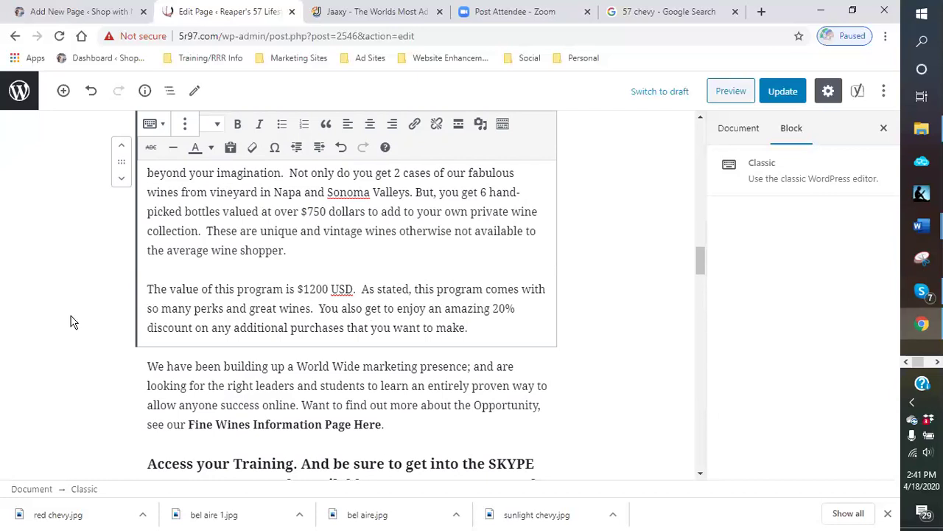
Step: Add "Just remember that this is our ultimate package and you can join at this level or work you way to join this level"
{"action": "type", "text": "Just rem"}
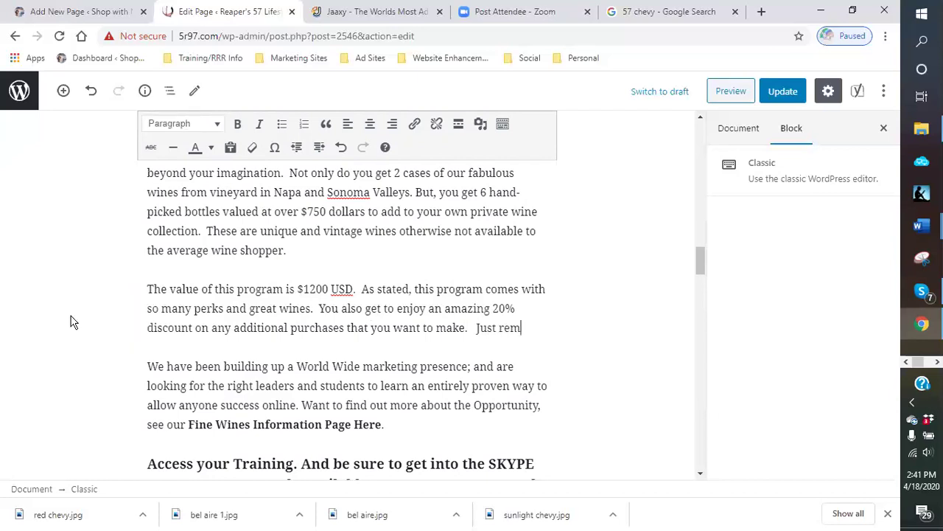
{"action": "type", "text": "ember that this"}
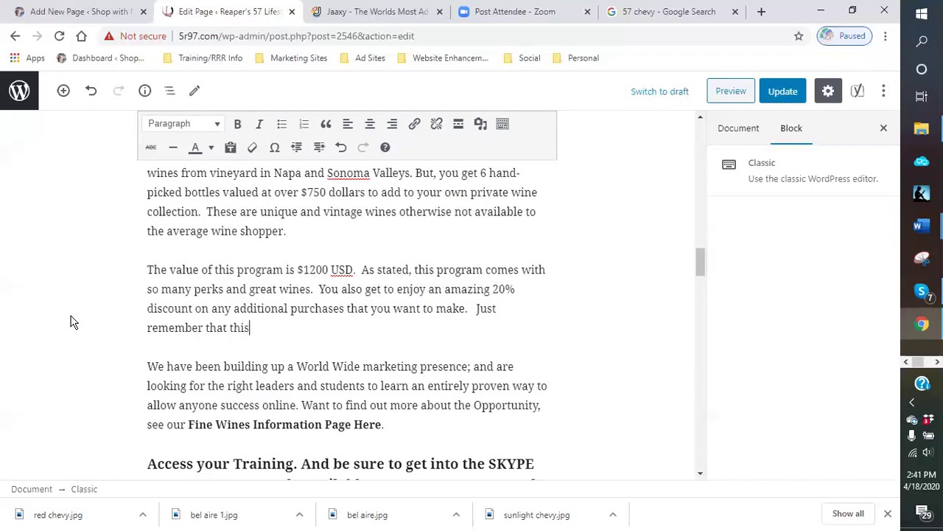
{"action": "type", "text": " is our ultimate pack"}
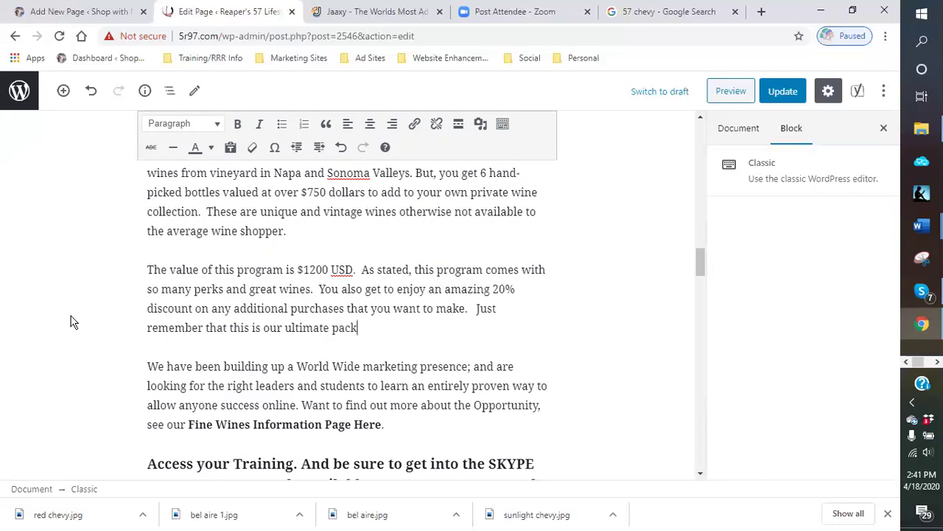
{"action": "type", "text": "age and you c"}
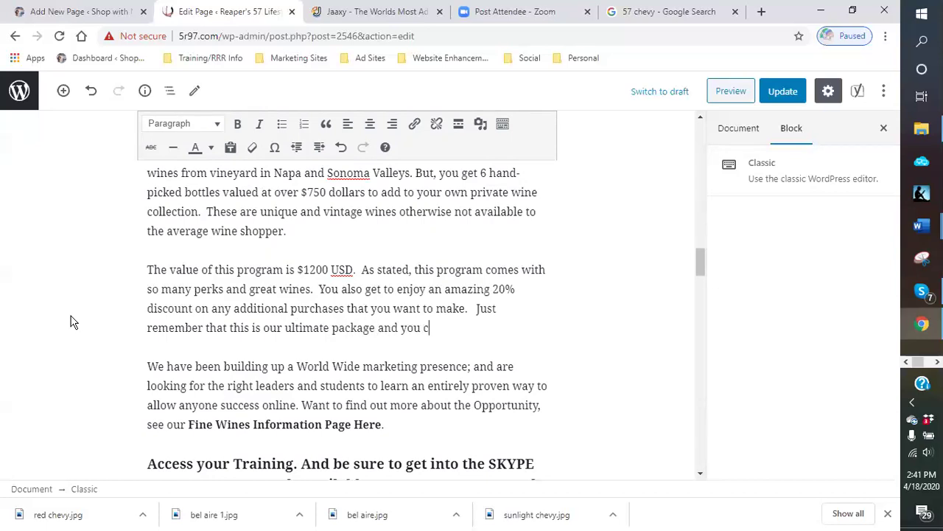
{"action": "type", "text": "an join at this leverl or work "}
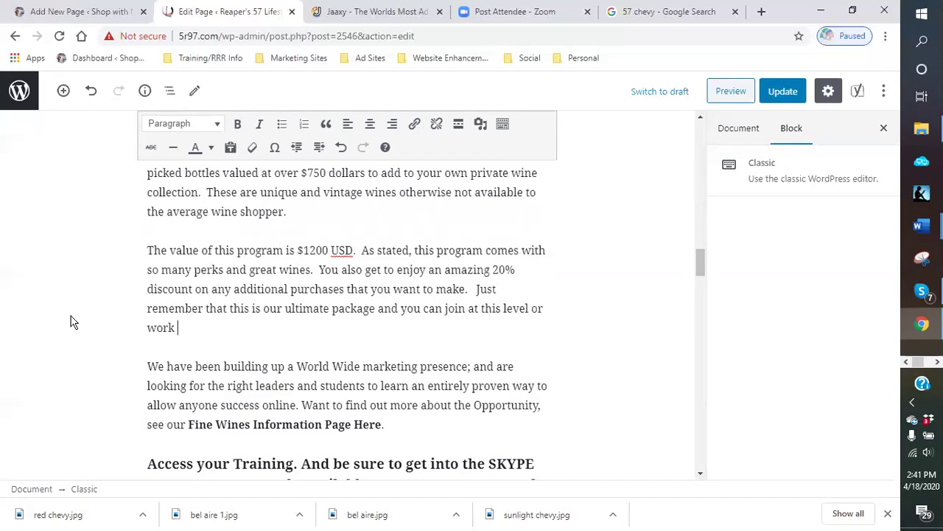
{"action": "type", "text": "you way to join this level"}
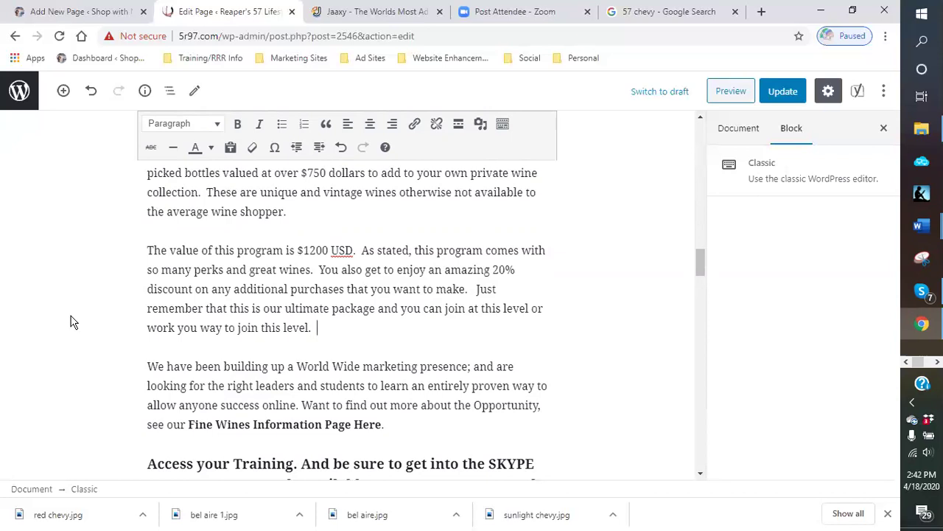
Step: End the sentence with a period and close the paragraph with "The choice is up to you."
{"action": "type", "text": ".  The"}
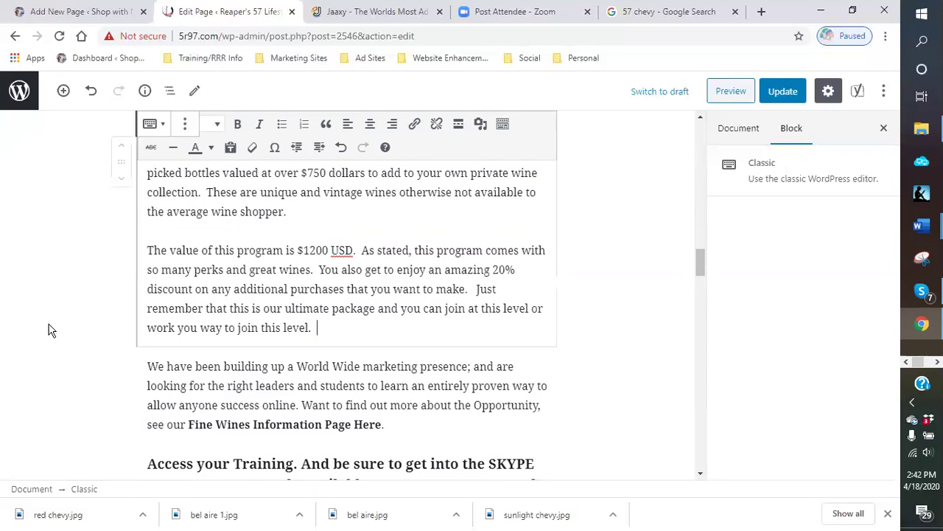
{"action": "type", "text": "choi"}
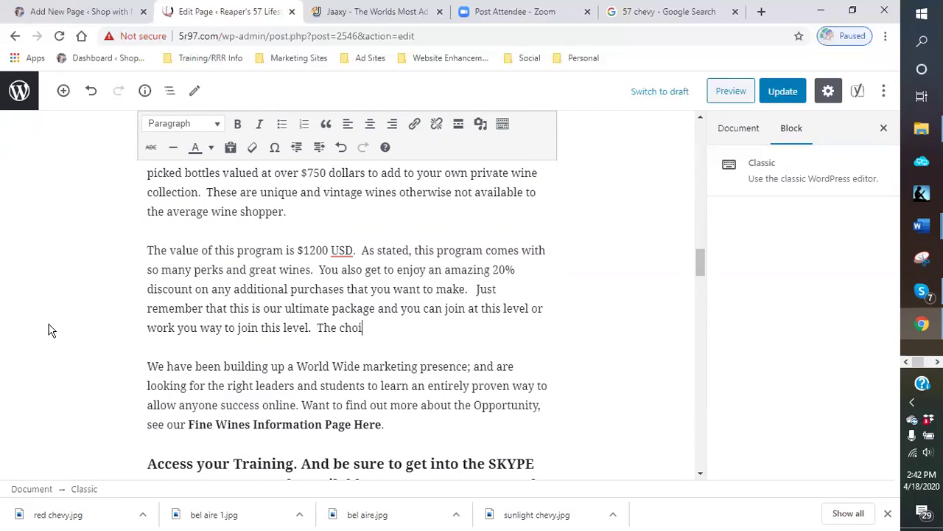
{"action": "type", "text": "ce is up to you."}
Step: Insert the WA-GRANCRU-MEMBER.png image from the media library after "the average wine shopper."
{"action": "scroll", "coordinate": [320, 226], "scroll_direction": "up", "scroll_amount": 2}
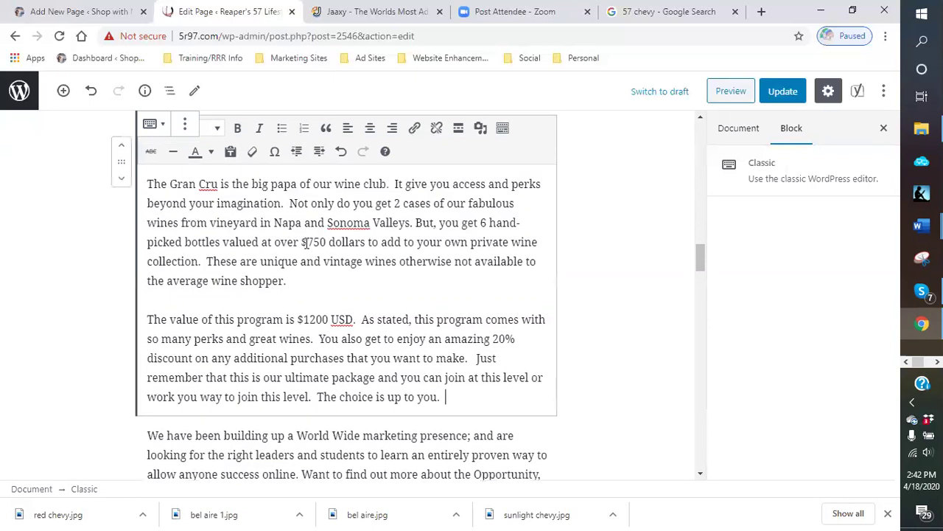
{"action": "scroll", "coordinate": [215, 213], "scroll_direction": "up", "scroll_amount": 4}
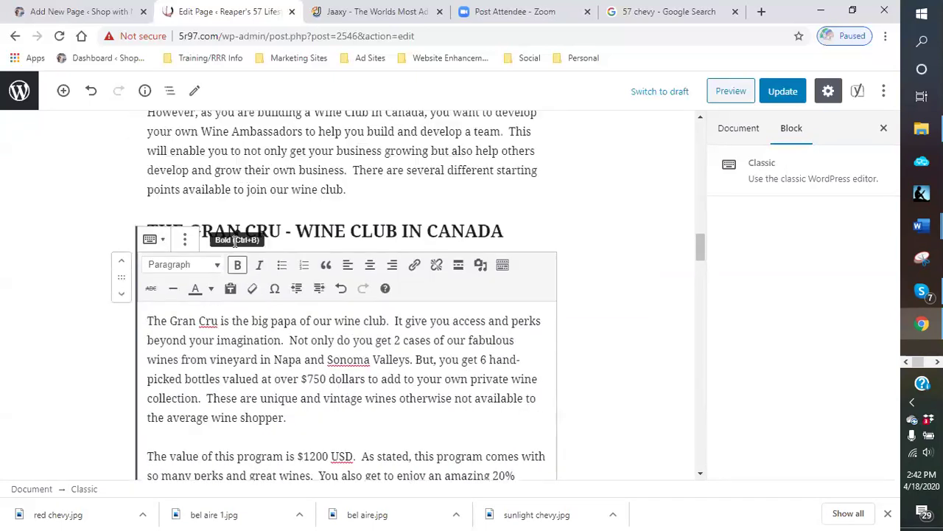
{"action": "scroll", "coordinate": [347, 283], "scroll_direction": "down", "scroll_amount": 4}
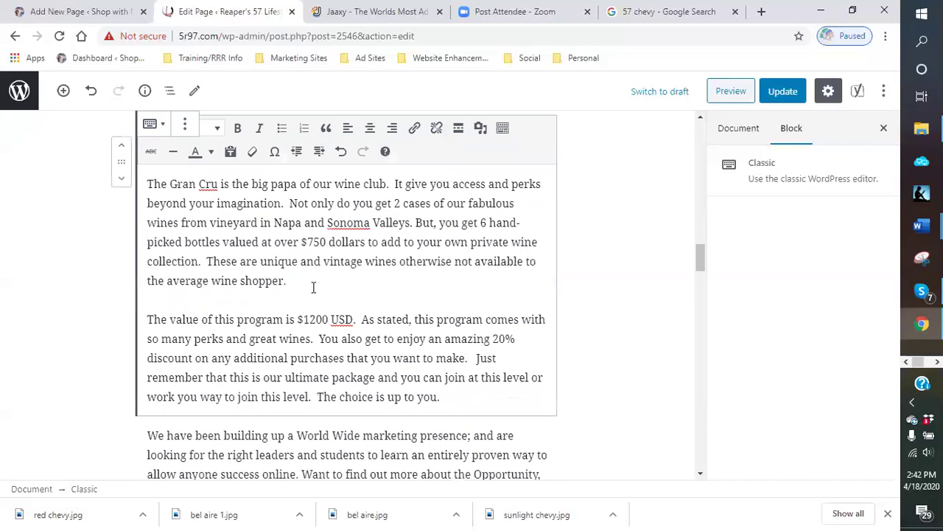
{"action": "left_click", "coordinate": [289, 281]}
{"action": "left_click", "coordinate": [479, 130]}
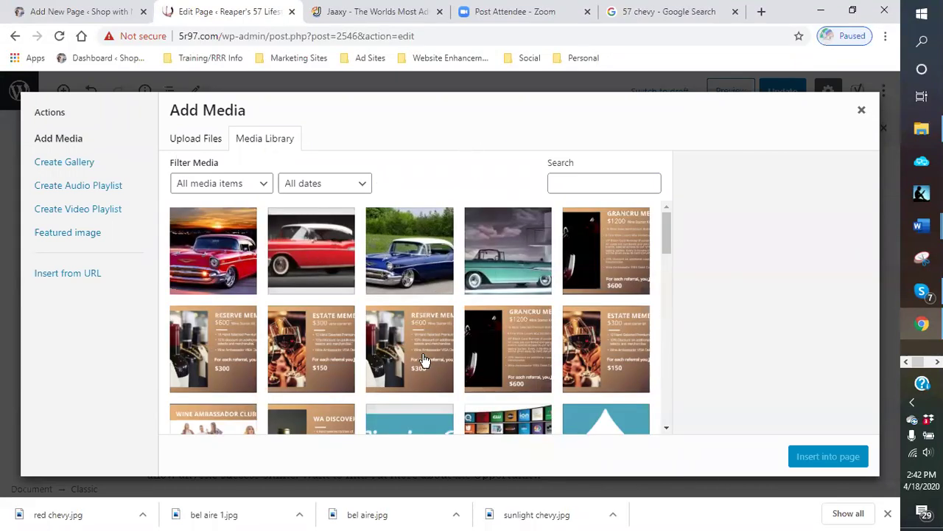
{"action": "left_click", "coordinate": [524, 352]}
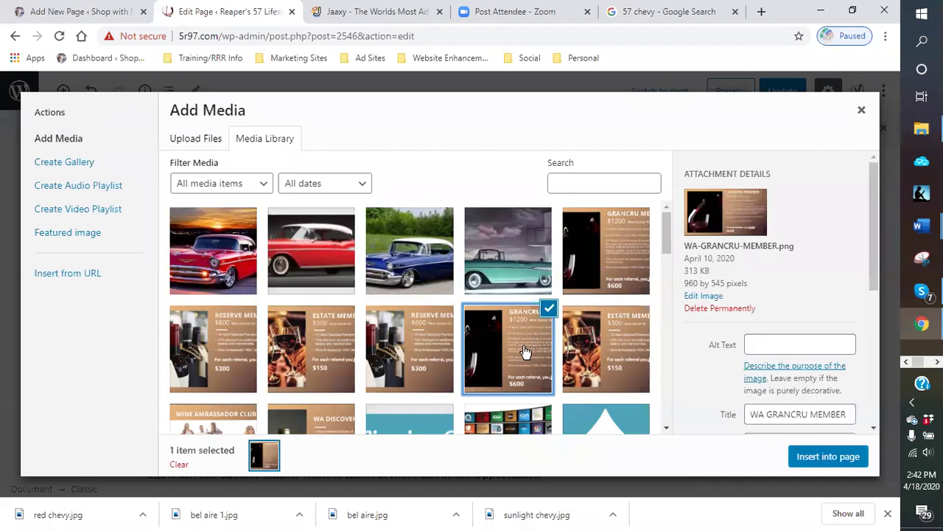
{"action": "left_click", "coordinate": [855, 468]}
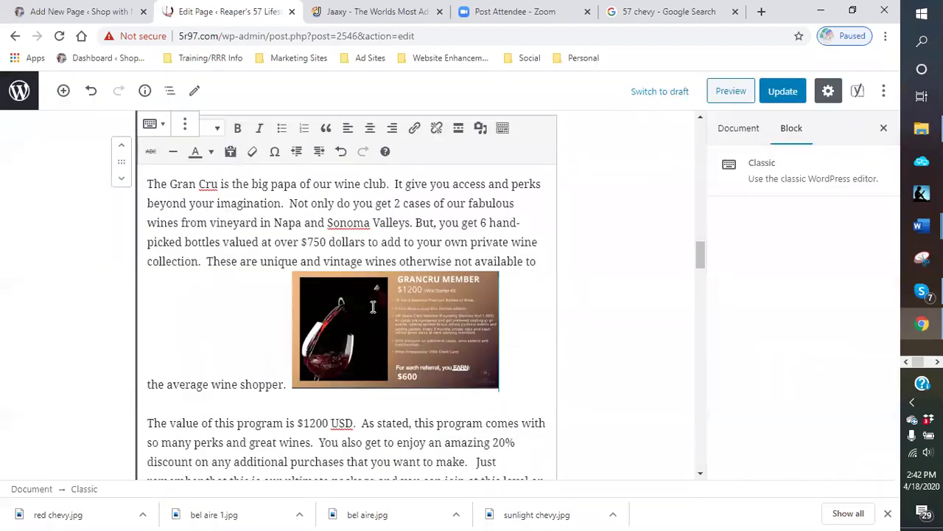
Step: Center the Gran Cru image between the two paragraphs
{"action": "scroll", "coordinate": [367, 353], "scroll_direction": "down", "scroll_amount": 1}
{"action": "left_click", "coordinate": [398, 326]}
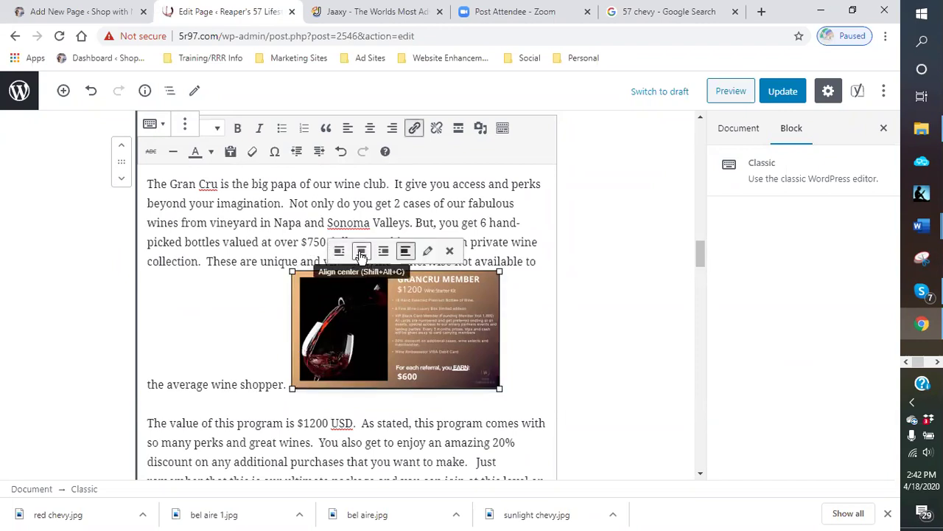
{"action": "left_click", "coordinate": [363, 255]}
{"action": "scroll", "coordinate": [475, 381], "scroll_direction": "down", "scroll_amount": 1}
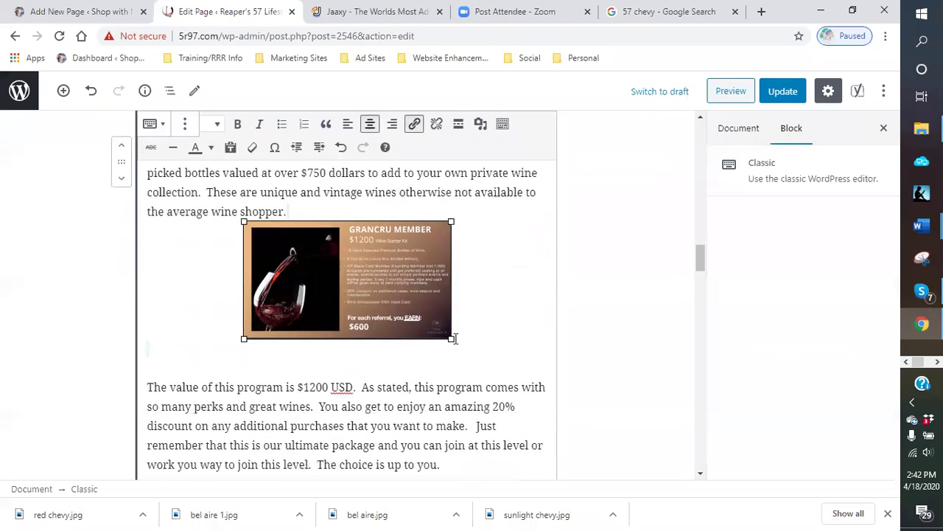
Step: Enlarge the Gran Cru image proportionally, trimming it back slightly to fit between the paragraphs
{"action": "left_click_drag", "start_coordinate": [450, 339], "coordinate": [496, 363]}
{"action": "left_click", "coordinate": [337, 380]}
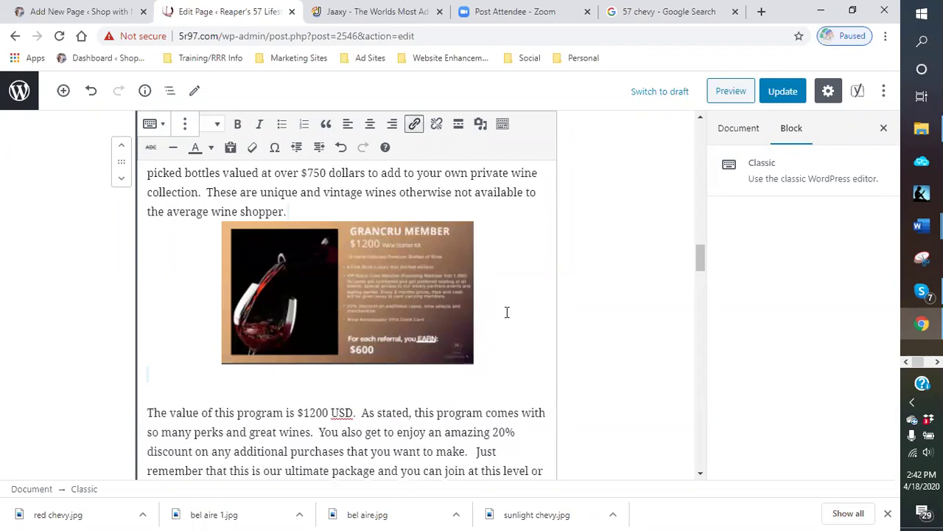
{"action": "left_click", "coordinate": [360, 291]}
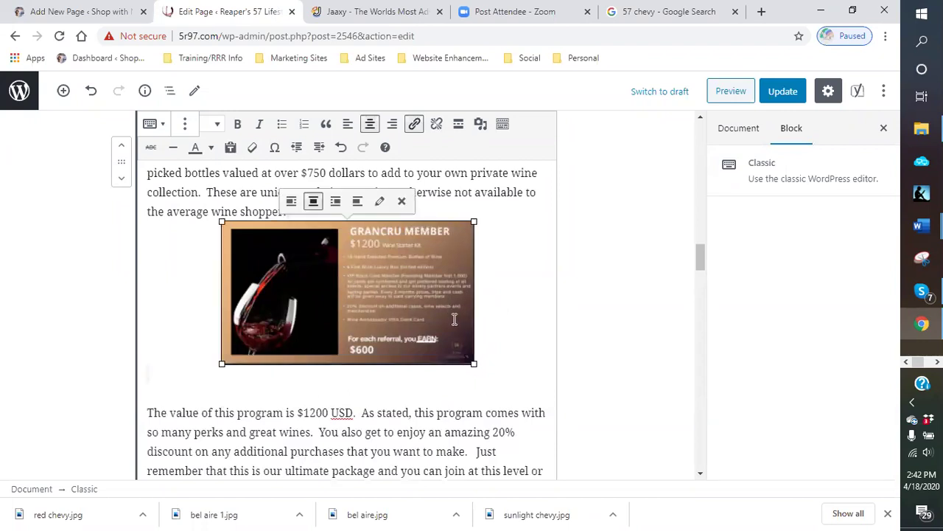
{"action": "left_click_drag", "start_coordinate": [472, 363], "coordinate": [468, 356]}
{"action": "left_click", "coordinate": [483, 347]}
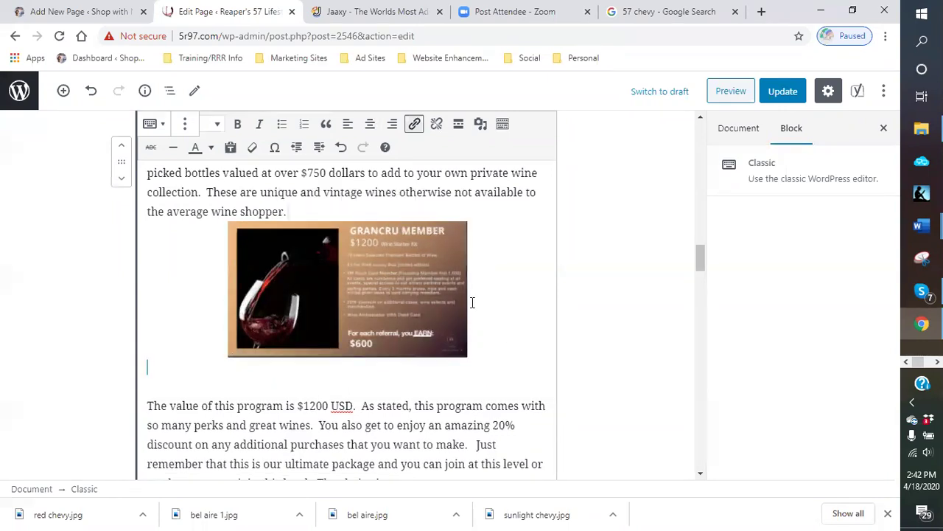
Step: Left-align the Gran Cru image so the program value paragraph wraps beside it, and enlarge it slightly
{"action": "left_click", "coordinate": [365, 301]}
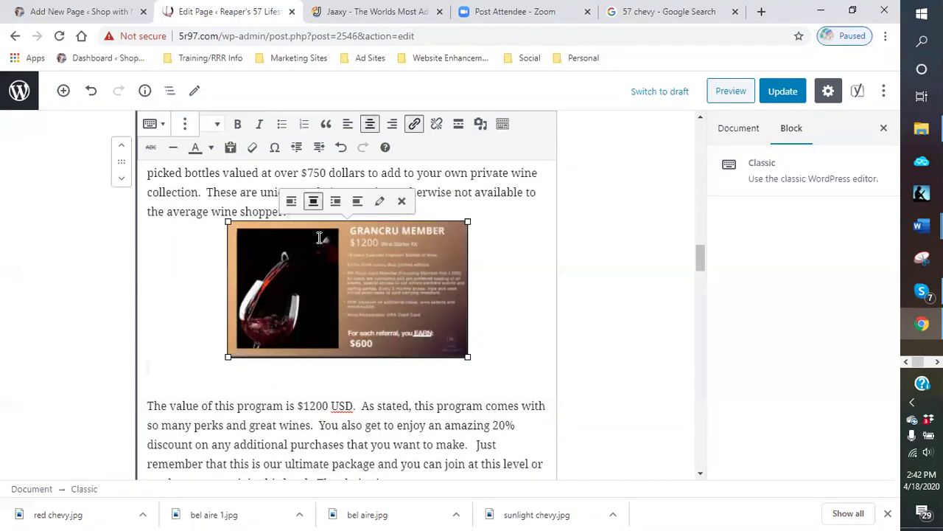
{"action": "left_click", "coordinate": [291, 200]}
{"action": "left_click", "coordinate": [435, 227]}
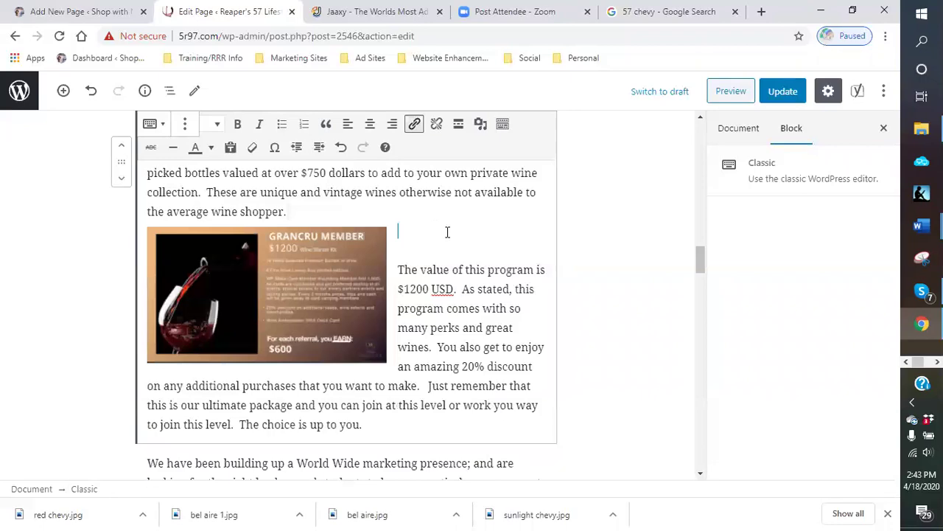
{"action": "scroll", "coordinate": [440, 240], "scroll_direction": "up", "scroll_amount": 5}
{"action": "scroll", "coordinate": [441, 240], "scroll_direction": "up", "scroll_amount": 5}
{"action": "scroll", "coordinate": [413, 246], "scroll_direction": "down", "scroll_amount": 9}
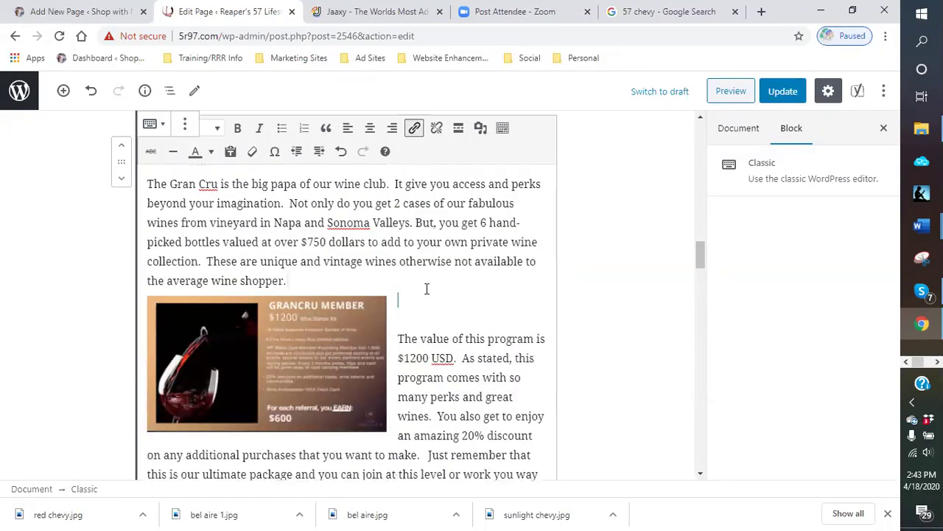
{"action": "scroll", "coordinate": [425, 288], "scroll_direction": "down", "scroll_amount": 1}
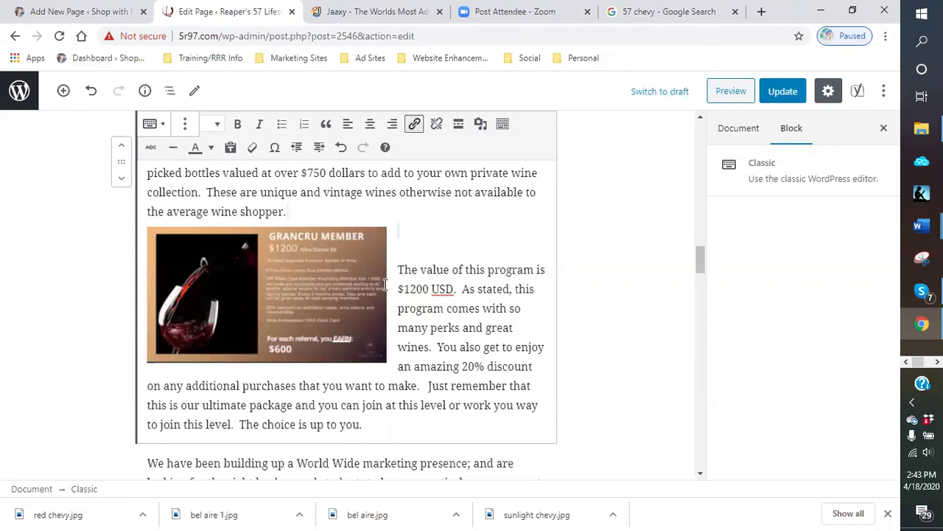
{"action": "left_click", "coordinate": [383, 289]}
{"action": "left_click_drag", "start_coordinate": [387, 361], "coordinate": [394, 367]}
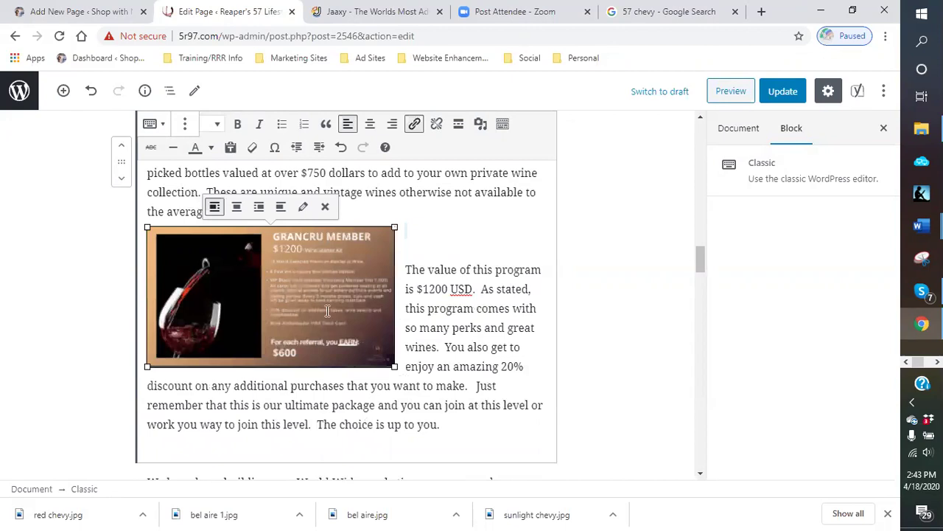
Step: Remove the blank line between the Gran Cru image and the program value paragraph, and update the page
{"action": "left_click", "coordinate": [425, 250]}
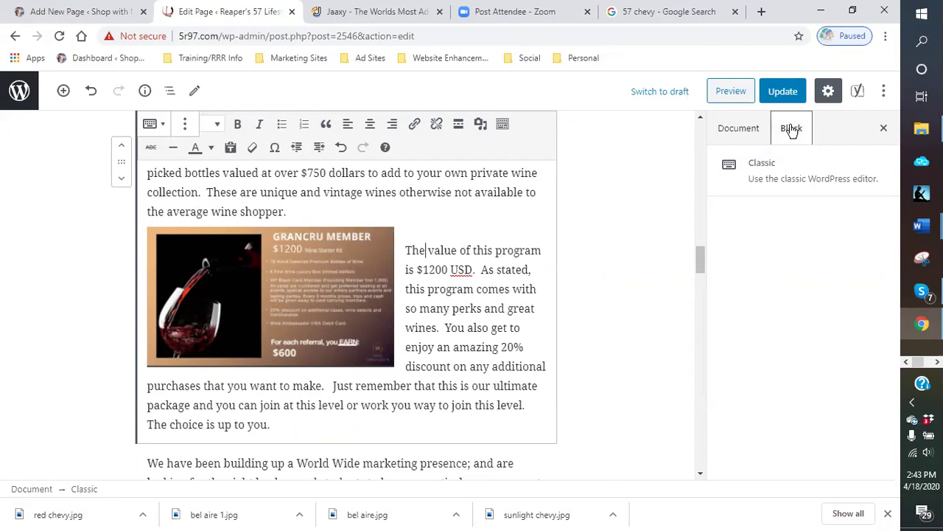
{"action": "left_click", "coordinate": [787, 94]}
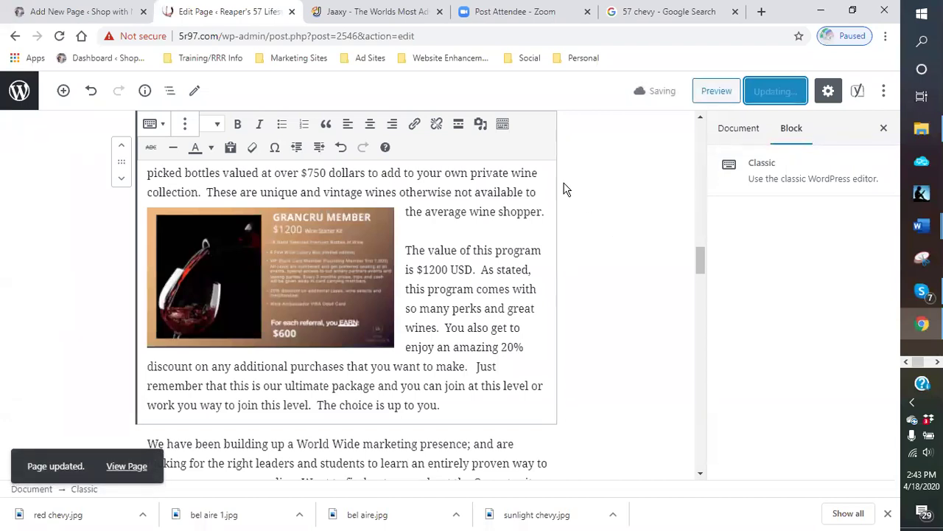
{"action": "scroll", "coordinate": [545, 207], "scroll_direction": "up", "scroll_amount": 3}
{"action": "scroll", "coordinate": [370, 244], "scroll_direction": "down", "scroll_amount": 5}
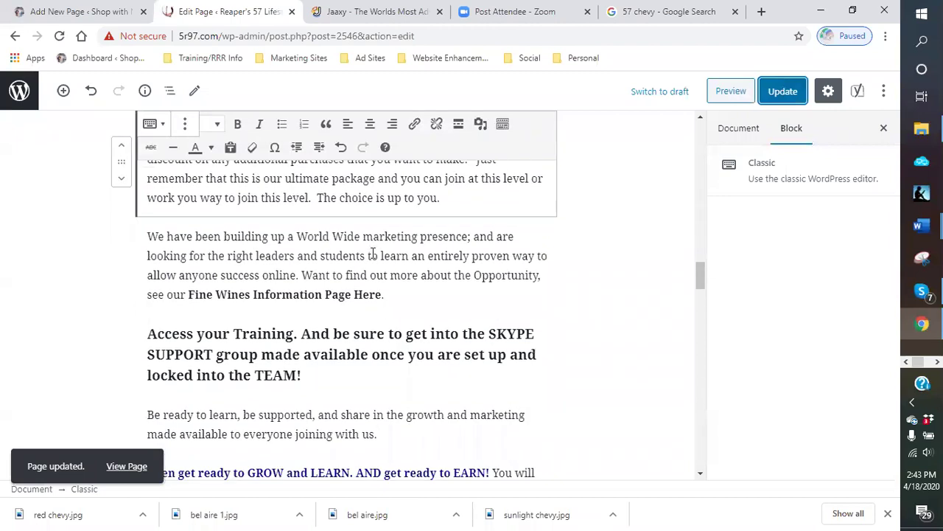
{"action": "scroll", "coordinate": [373, 253], "scroll_direction": "down", "scroll_amount": 2}
{"action": "scroll", "coordinate": [383, 350], "scroll_direction": "down", "scroll_amount": 7}
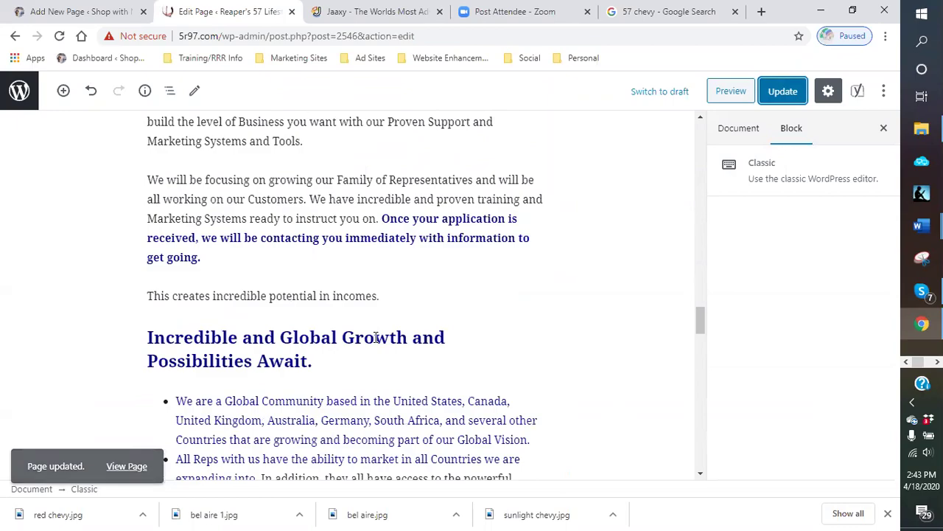
{"action": "scroll", "coordinate": [379, 331], "scroll_direction": "up", "scroll_amount": 10}
{"action": "scroll", "coordinate": [395, 284], "scroll_direction": "up", "scroll_amount": 10}
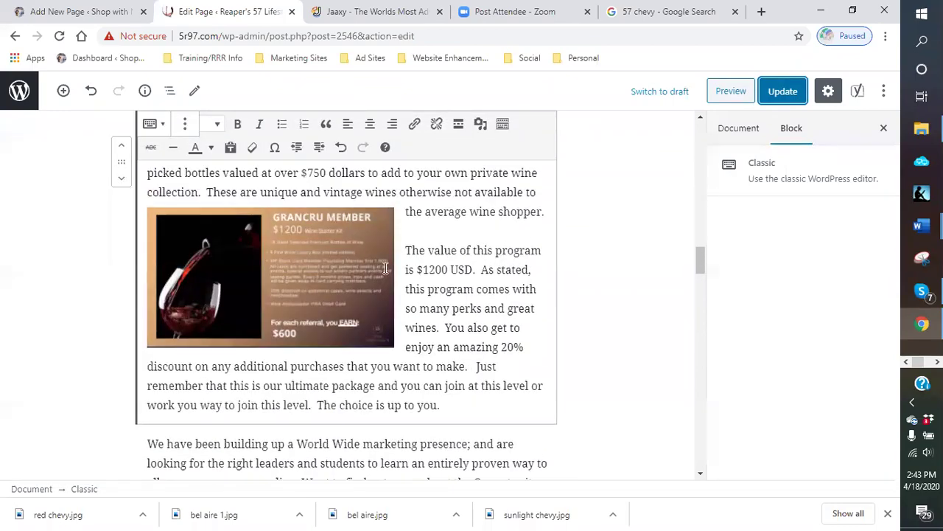
Step: Add a Heading 3 block directly below the Gran Cru section, before the "We have been building up" paragraph
{"action": "scroll", "coordinate": [360, 245], "scroll_direction": "down", "scroll_amount": 10}
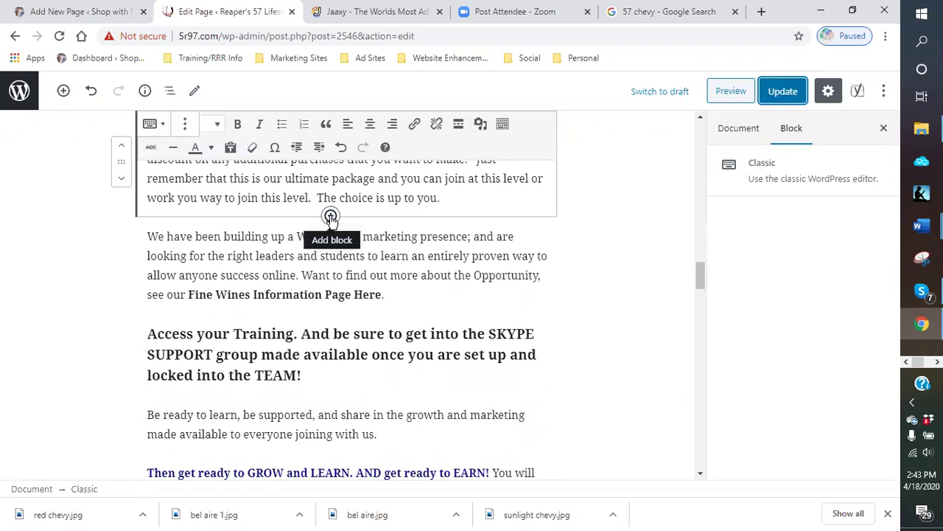
{"action": "left_click", "coordinate": [330, 216]}
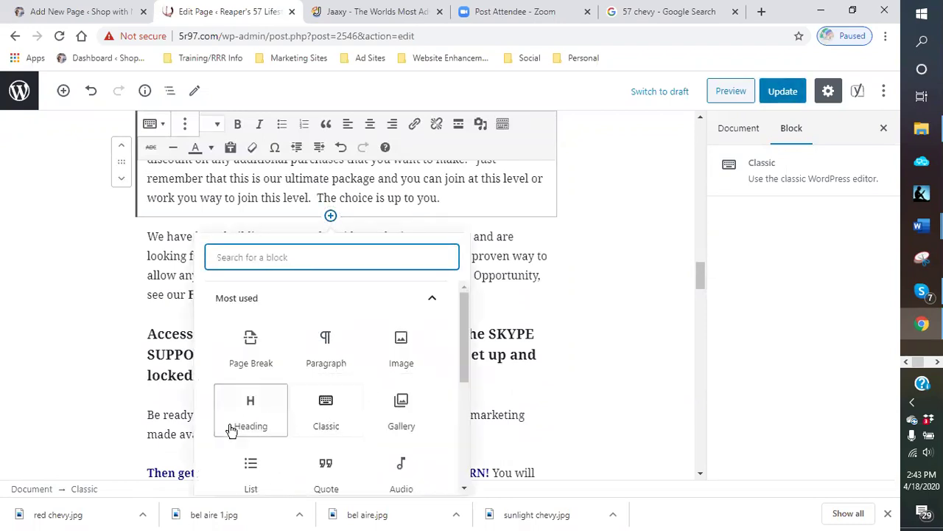
{"action": "left_click", "coordinate": [272, 411]}
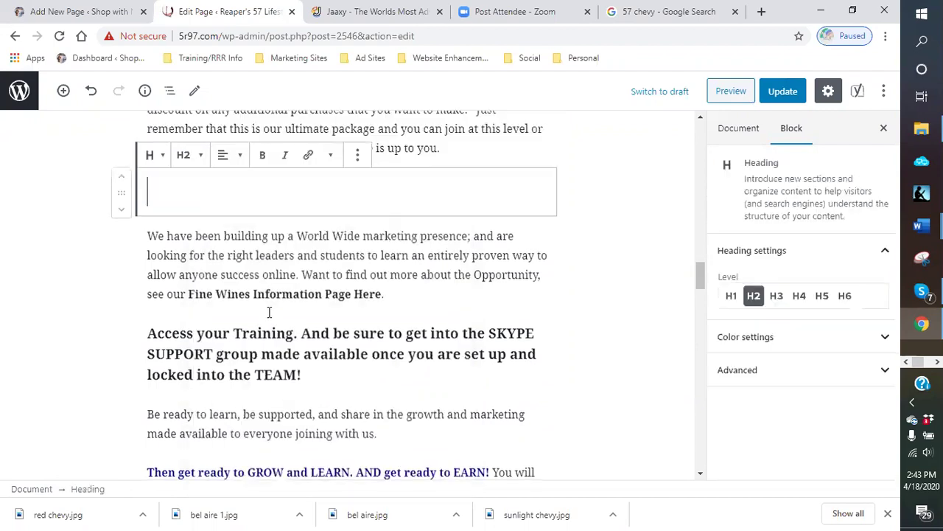
{"action": "left_click", "coordinate": [193, 155]}
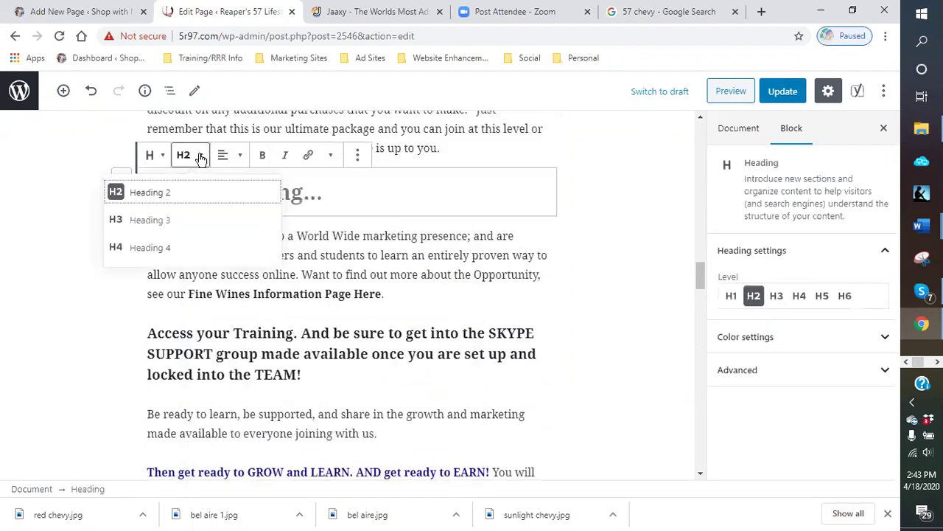
{"action": "left_click", "coordinate": [165, 221]}
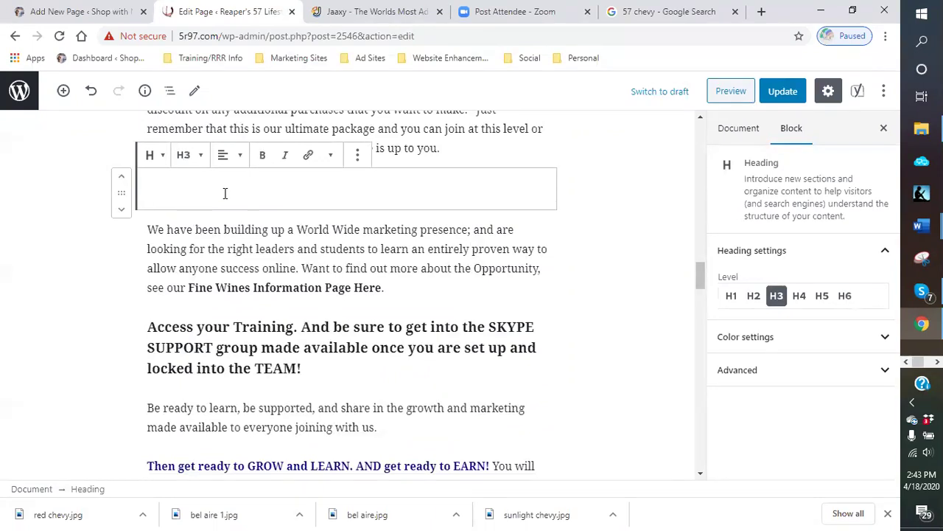
{"action": "type", "text": "step"}
{"action": "key", "text": "BackSpace"}
{"action": "key", "text": "BackSpace"}
{"action": "key", "text": "BackSpace"}
{"action": "key", "text": "BackSpace"}
{"action": "type", "text": "S"}
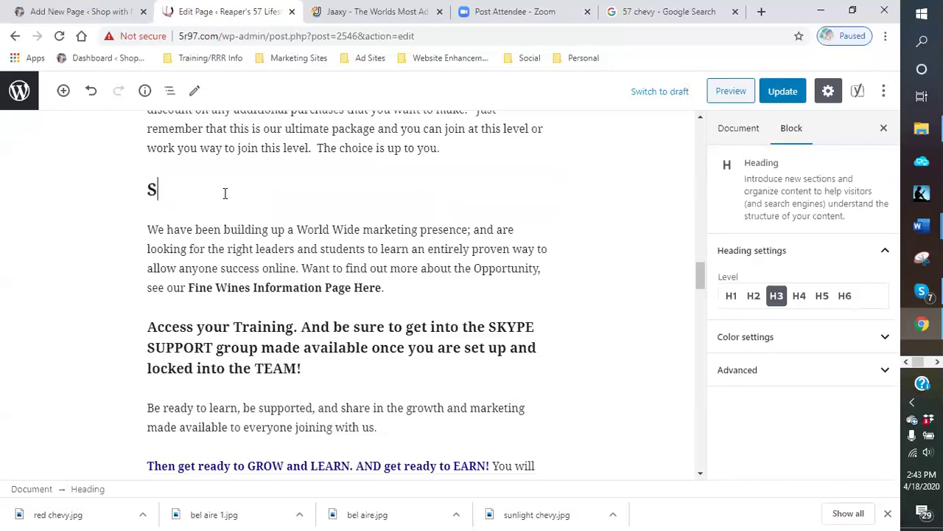
{"action": "type", "text": "TE"}
{"action": "key", "text": "BackSpace"}
{"action": "key", "text": "BackSpace"}
{"action": "key", "text": "BackSpace"}
Step: Enter "OUR RESERVE PROGRAM" as the text of the new heading
{"action": "scroll", "coordinate": [262, 197], "scroll_direction": "up", "scroll_amount": 5}
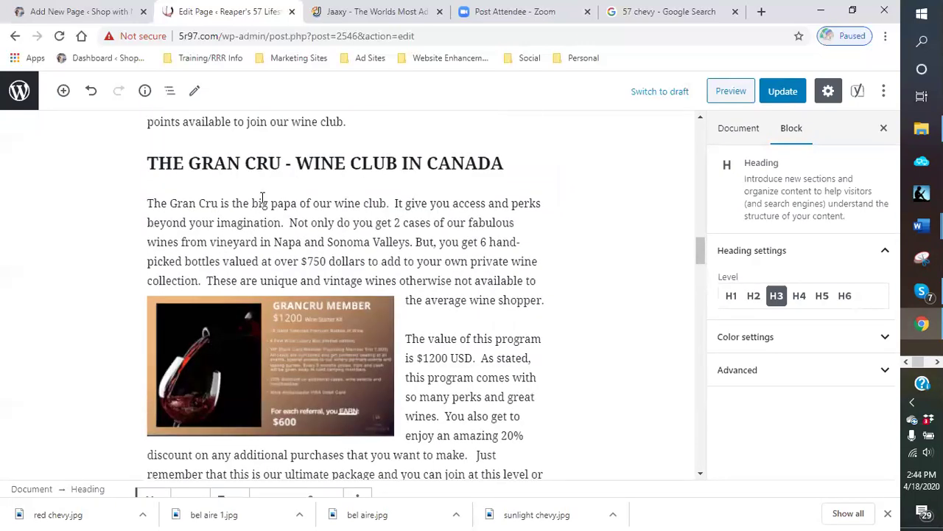
{"action": "scroll", "coordinate": [262, 197], "scroll_direction": "down", "scroll_amount": 5}
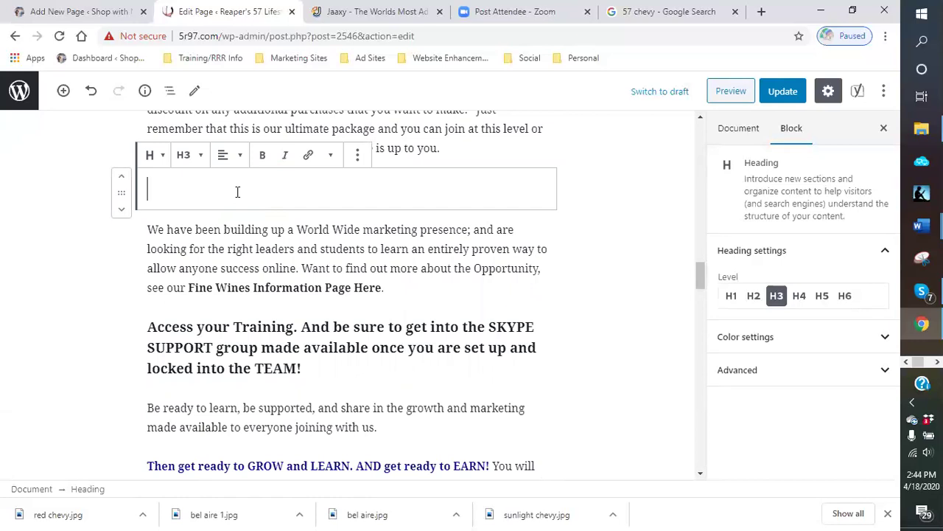
{"action": "type", "text": "OUR RESE"}
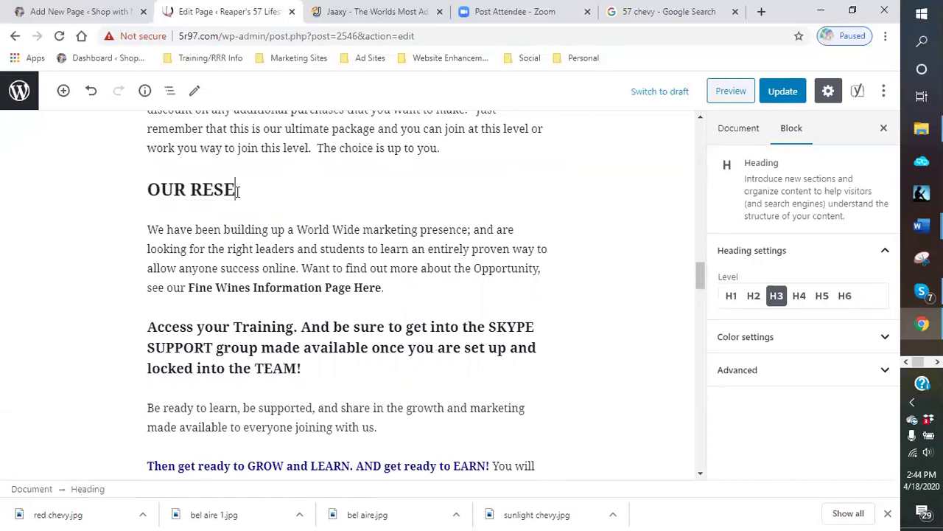
{"action": "type", "text": "RVE PROGRAM"}
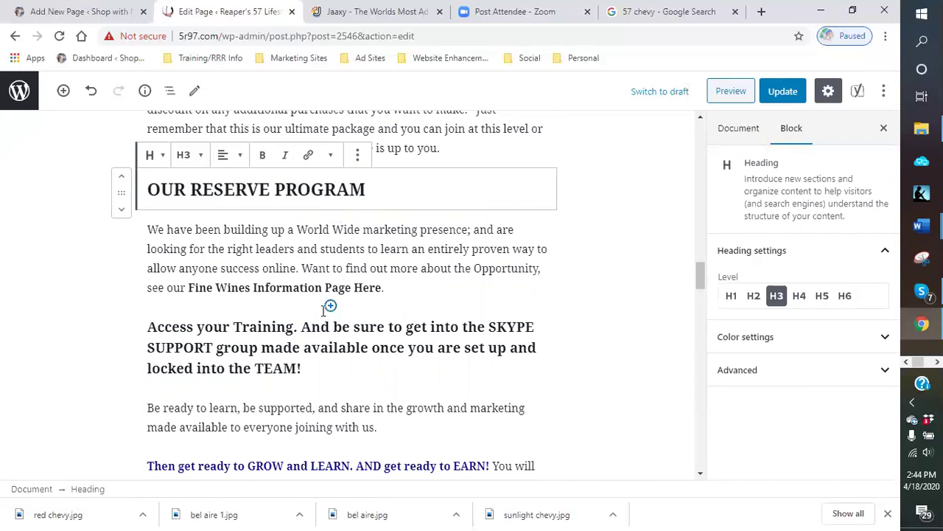
Step: Add another heading block below "OUR RESERVE PROGRAM" and set it to Heading 3
{"action": "left_click", "coordinate": [330, 210]}
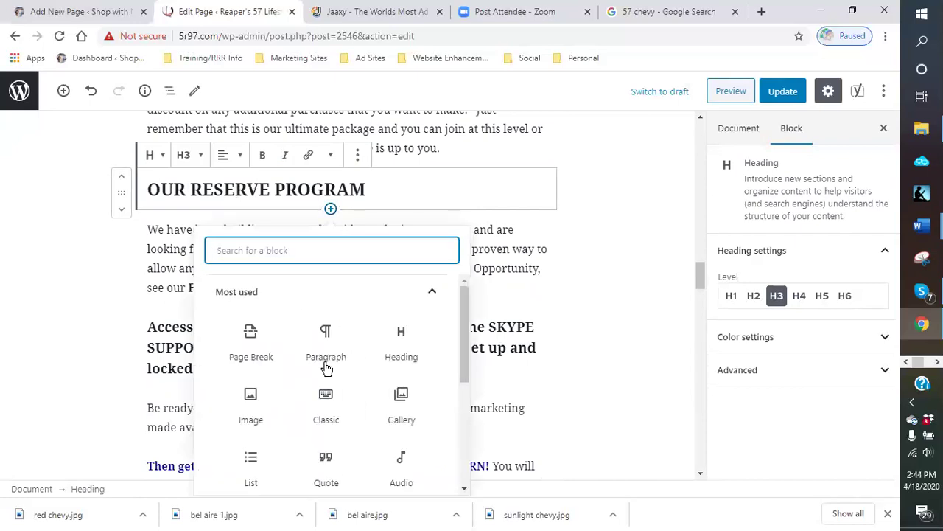
{"action": "left_click", "coordinate": [407, 357]}
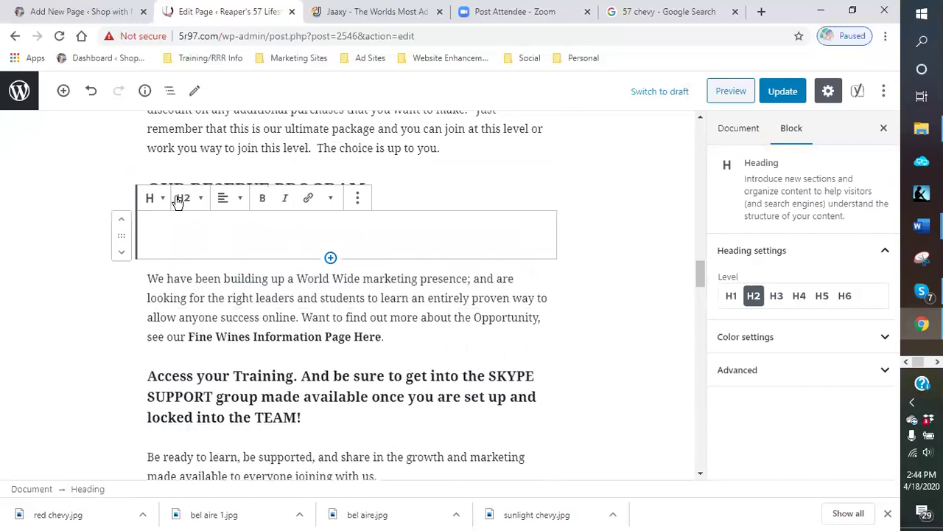
{"action": "left_click", "coordinate": [201, 198]}
{"action": "left_click", "coordinate": [147, 130]}
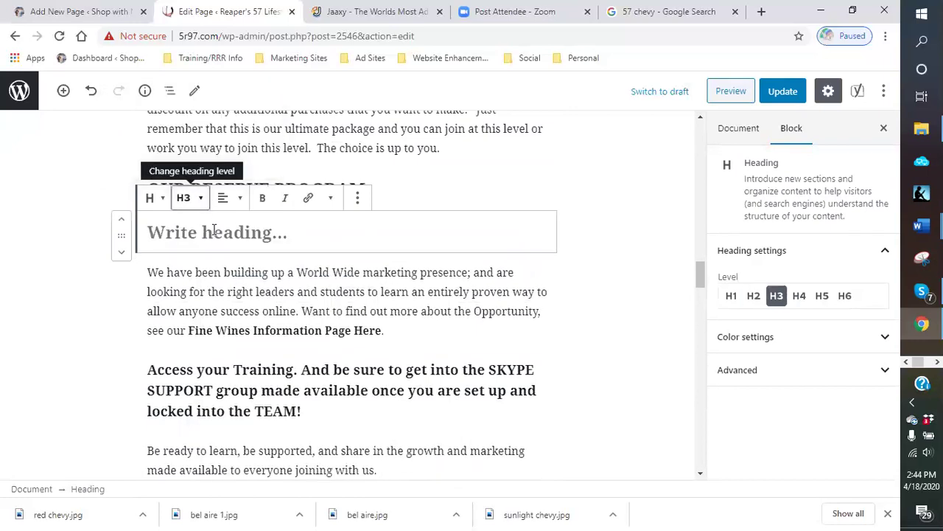
{"action": "left_click", "coordinate": [224, 232]}
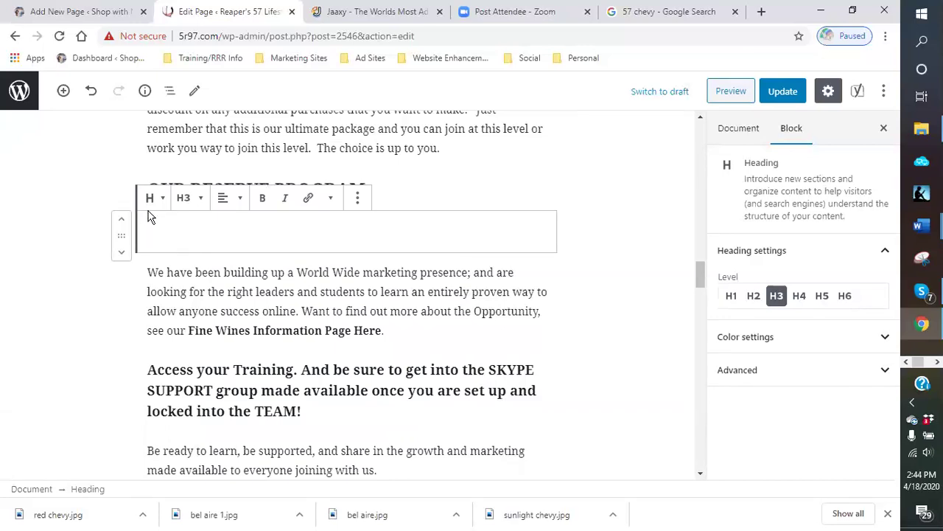
Step: Enter "BECOME AN ESTATE MEMBER" as the text of the heading below "OUR RESERVE PROGRAM"
{"action": "type", "text": "GET YOUR ESTATE MEMBER"}
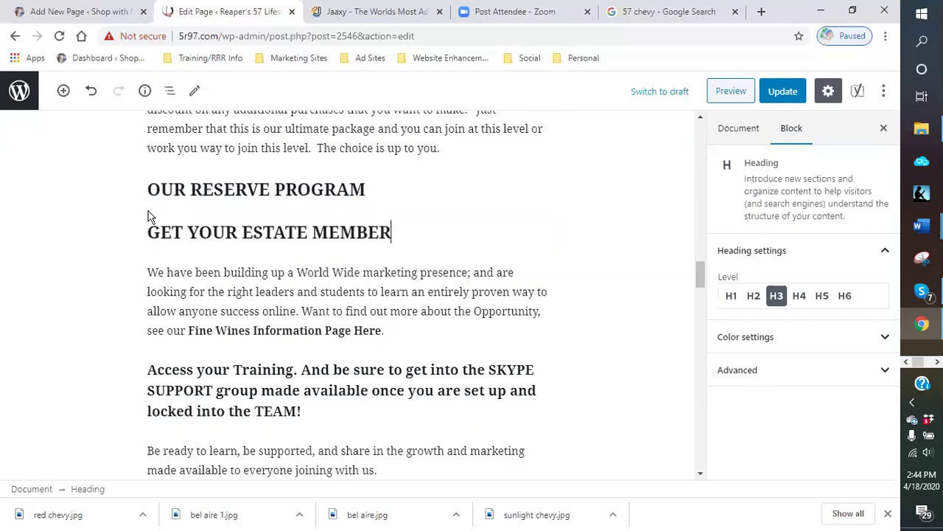
{"action": "type", "text": "SHIP"}
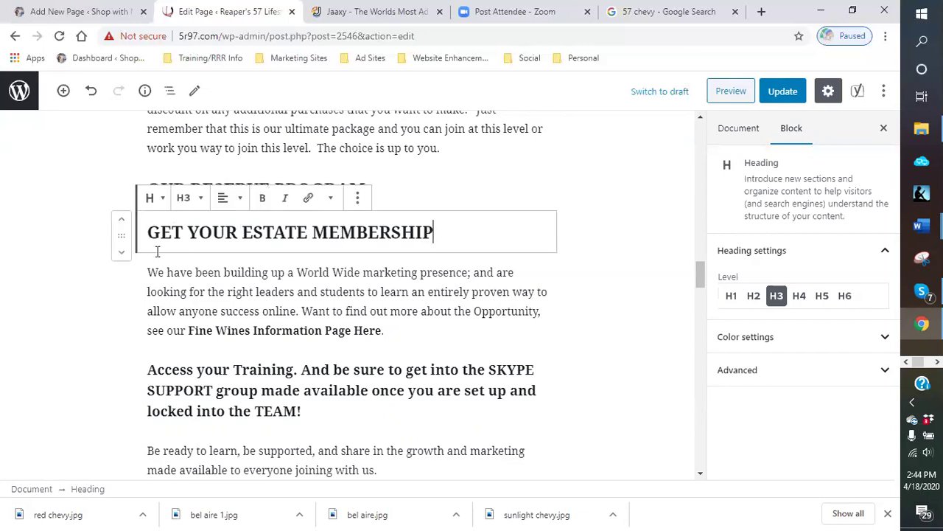
{"action": "left_click_drag", "start_coordinate": [148, 232], "coordinate": [435, 232]}
{"action": "type", "text": "BECOM"}
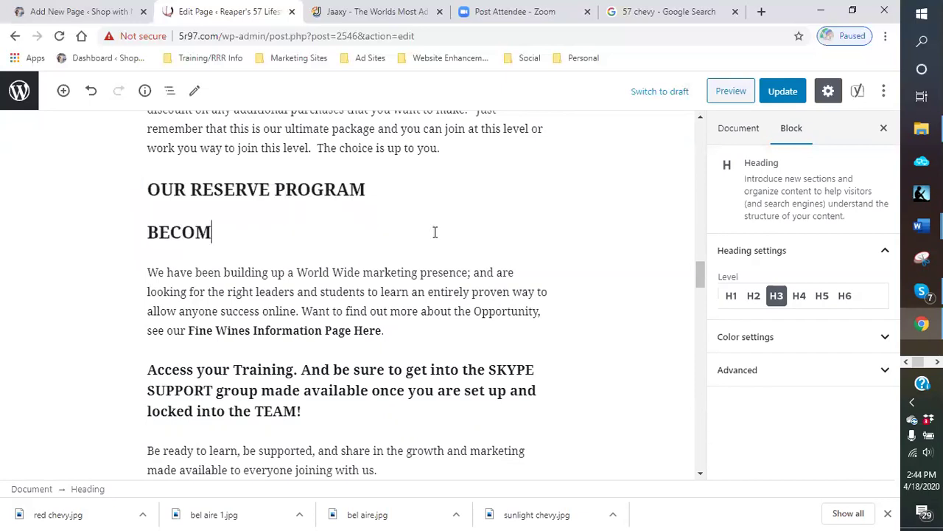
{"action": "type", "text": "E AN ESTAT"}
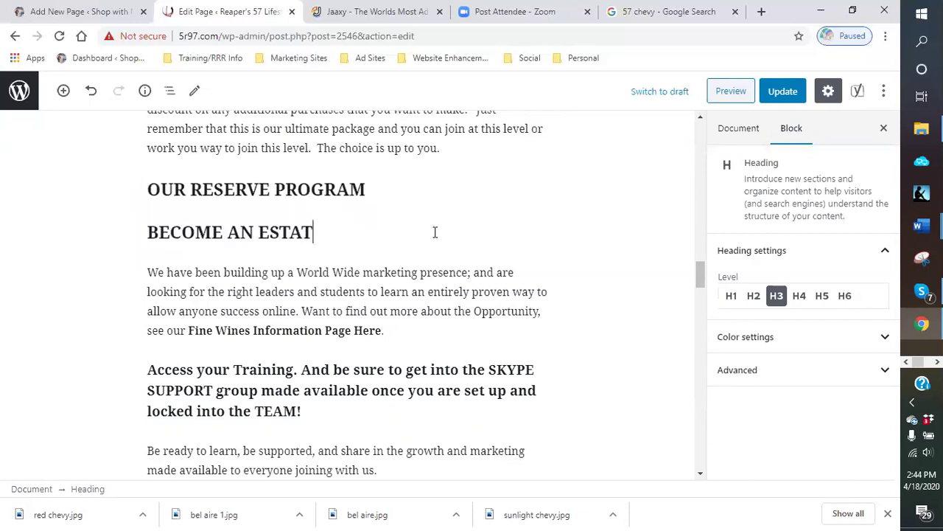
{"action": "type", "text": "E MEMEBE"}
{"action": "key", "text": "BackSpace"}
{"action": "key", "text": "BackSpace"}
{"action": "key", "text": "BackSpace"}
{"action": "type", "text": "BER"}
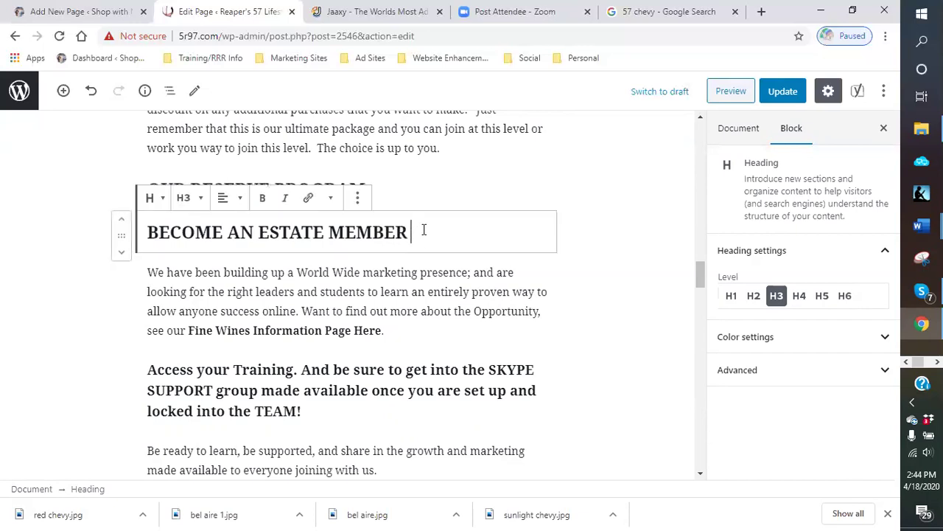
Step: Update the page and add a Paragraph block between the "OUR RESERVE PROGRAM" and "BECOME AN ESTATE MEMBER" headings
{"action": "left_click", "coordinate": [445, 184]}
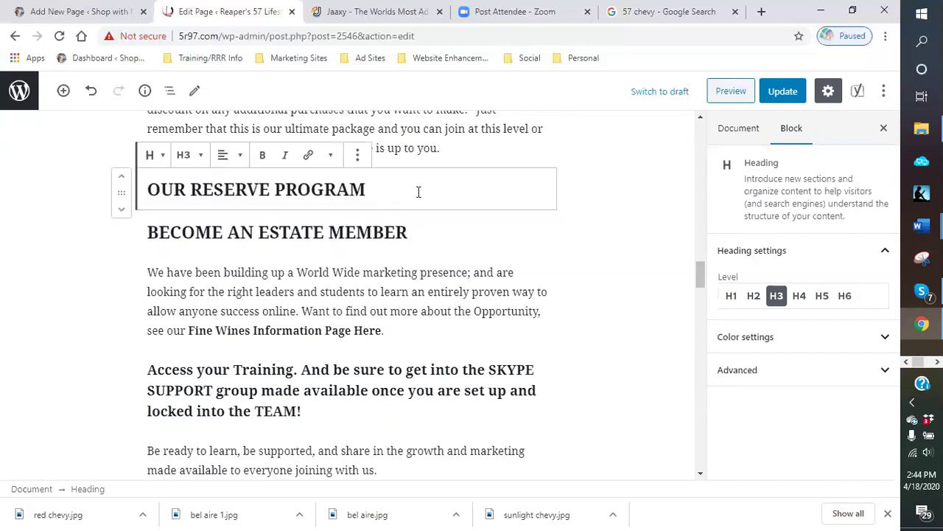
{"action": "left_click", "coordinate": [290, 234]}
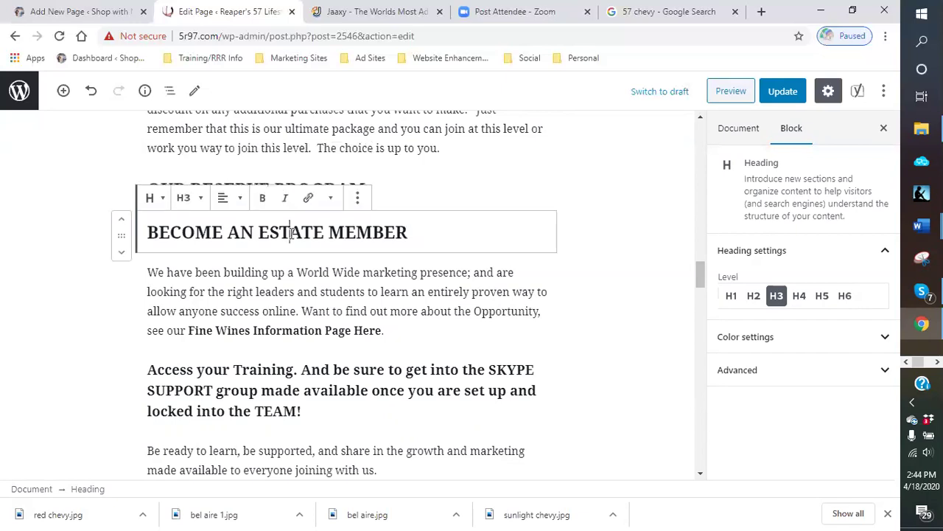
{"action": "left_click", "coordinate": [415, 193]}
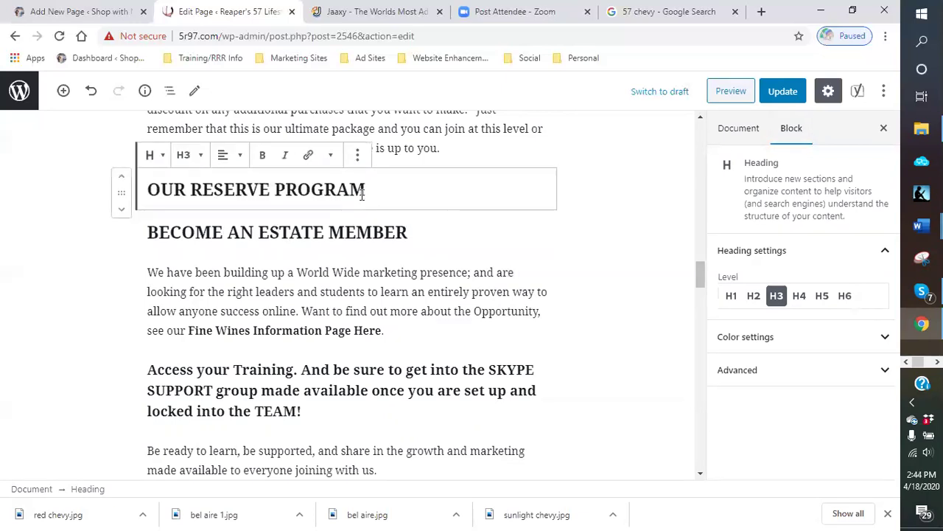
{"action": "left_click", "coordinate": [783, 92]}
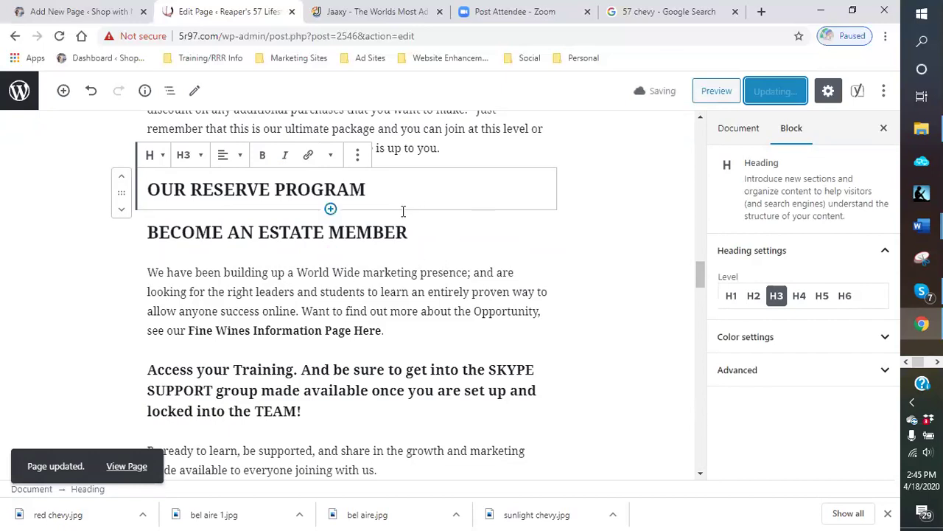
{"action": "left_click", "coordinate": [330, 210]}
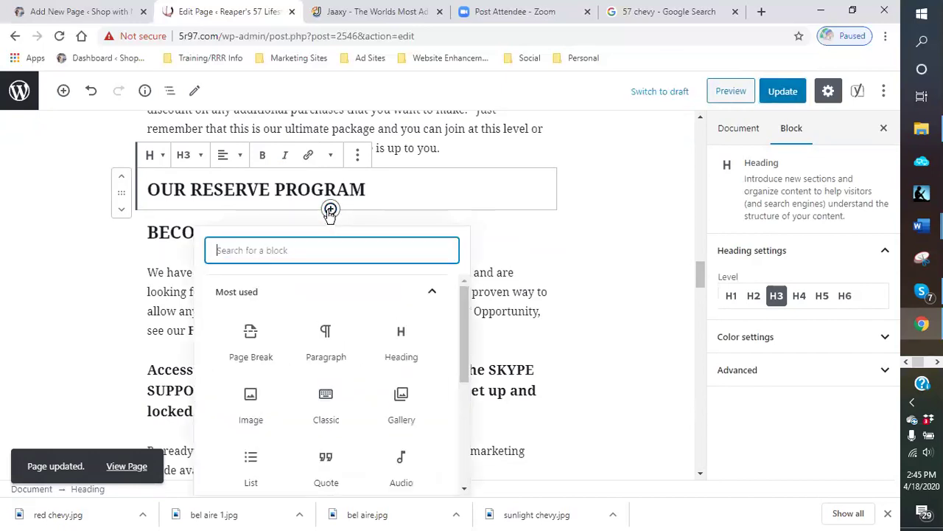
{"action": "left_click", "coordinate": [335, 357]}
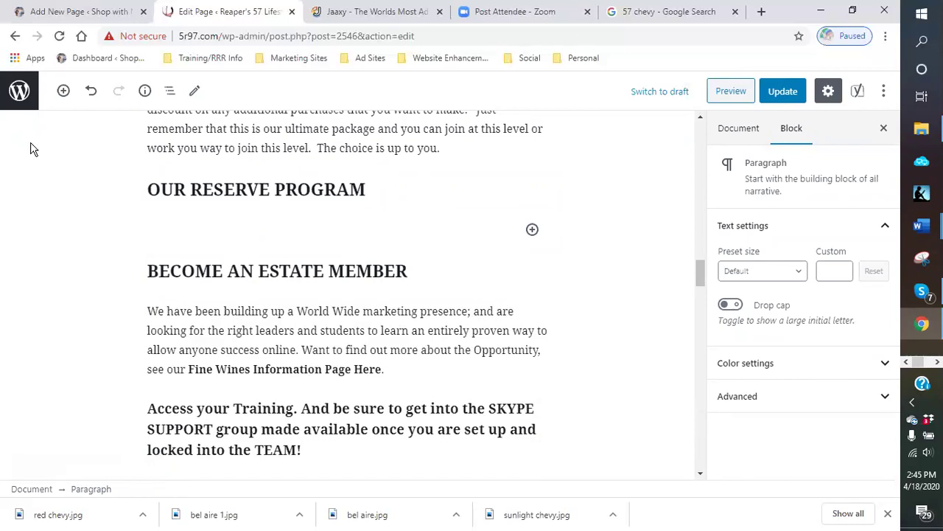
Step: Write "If you want the middle of the road, then you can join by becoming one of our Reserve Ambassador" in the new paragraph
{"action": "type", "text": "if yo"}
{"action": "key", "text": "BackSpace"}
{"action": "key", "text": "BackSpace"}
{"action": "type", "text": "If you want the middle "}
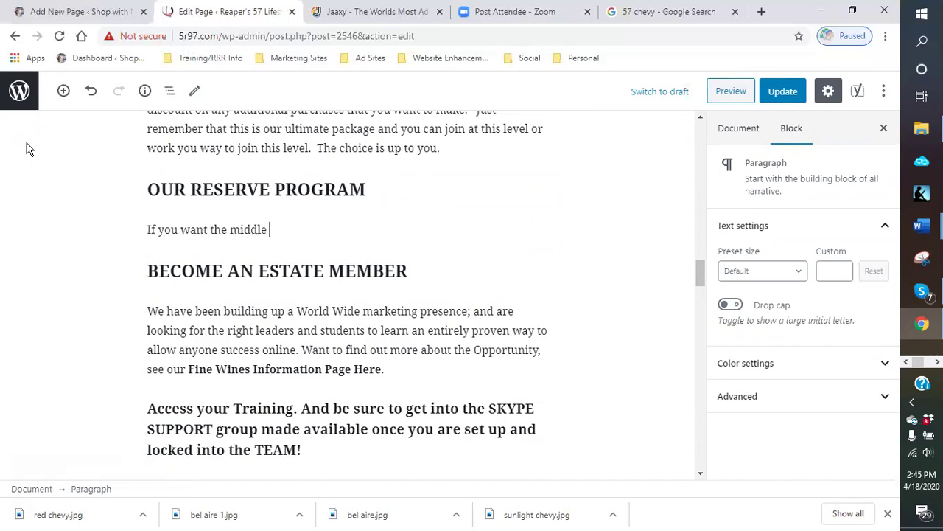
{"action": "type", "text": "of the road, then "}
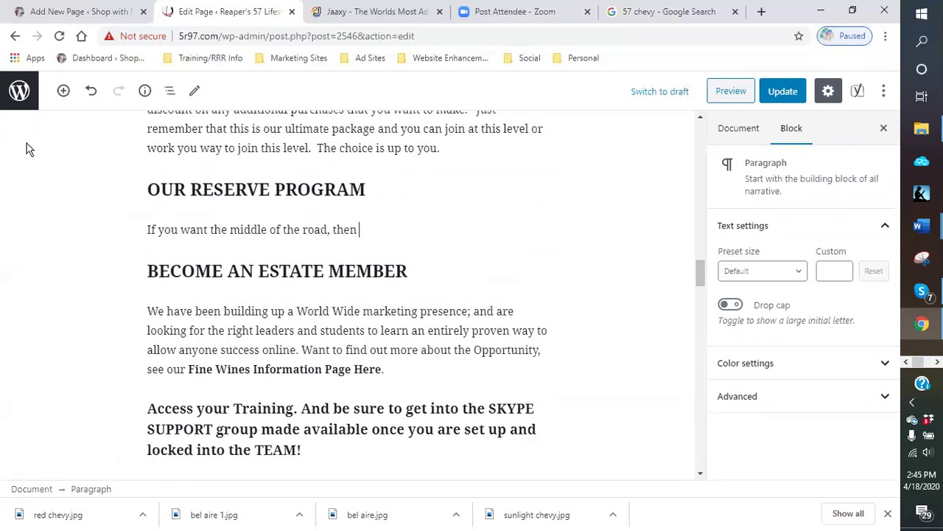
{"action": "type", "text": "you can join with our re"}
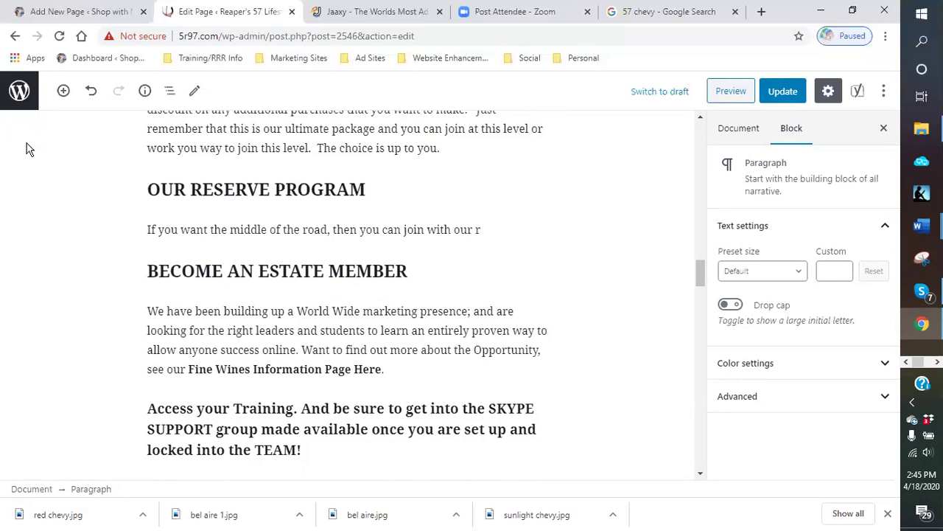
{"action": "key", "text": "BackSpace"}
{"action": "key", "text": "BackSpace"}
{"action": "key", "text": "BackSpace"}
{"action": "key", "text": "BackSpace"}
{"action": "key", "text": "BackSpace"}
{"action": "key", "text": "BackSpace"}
{"action": "key", "text": "BackSpace"}
{"action": "type", "text": "ecoming"}
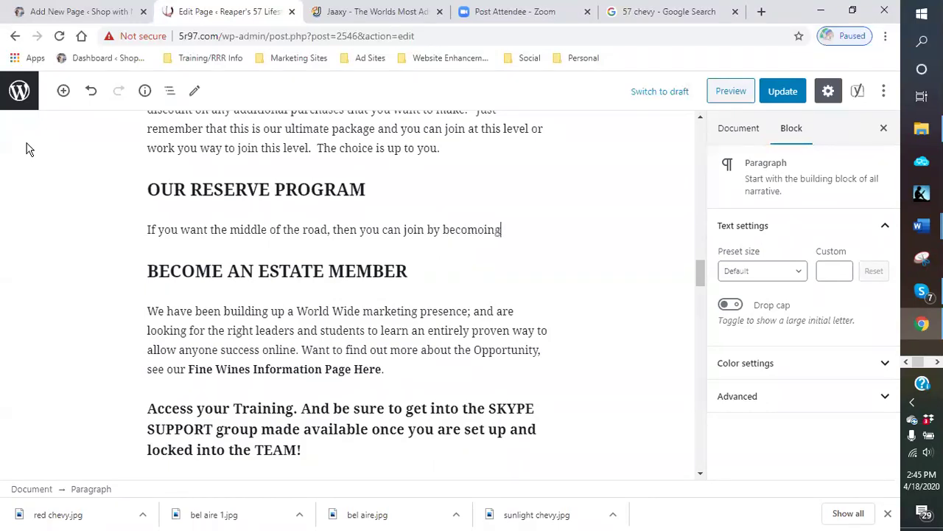
{"action": "key", "text": "BackSpace"}
{"action": "key", "text": "BackSpace"}
{"action": "key", "text": "BackSpace"}
{"action": "type", "text": "o"}
{"action": "key", "text": "BackSpace"}
{"action": "type", "text": "ing one of our"}
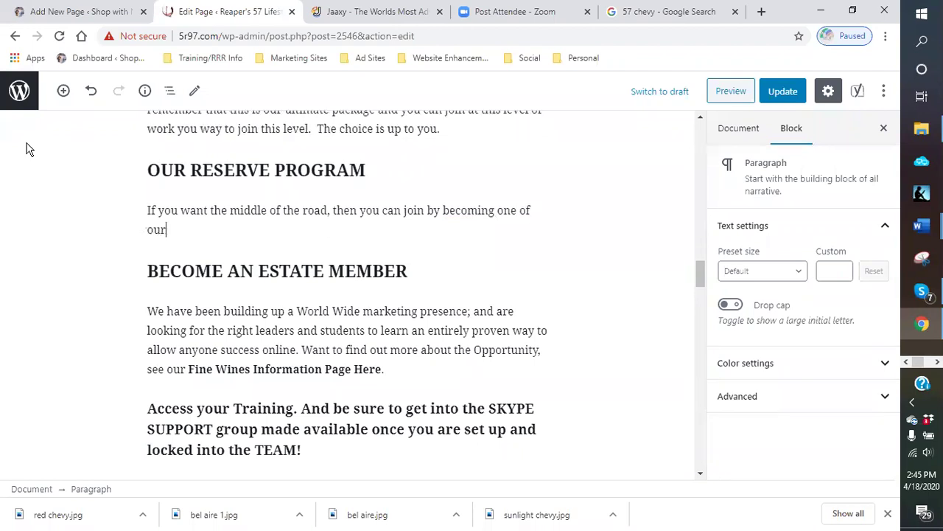
{"action": "type", "text": " Resever"}
{"action": "key", "text": "BackSpace"}
{"action": "key", "text": "BackSpace"}
{"action": "type", "text": "rve Ambassad"}
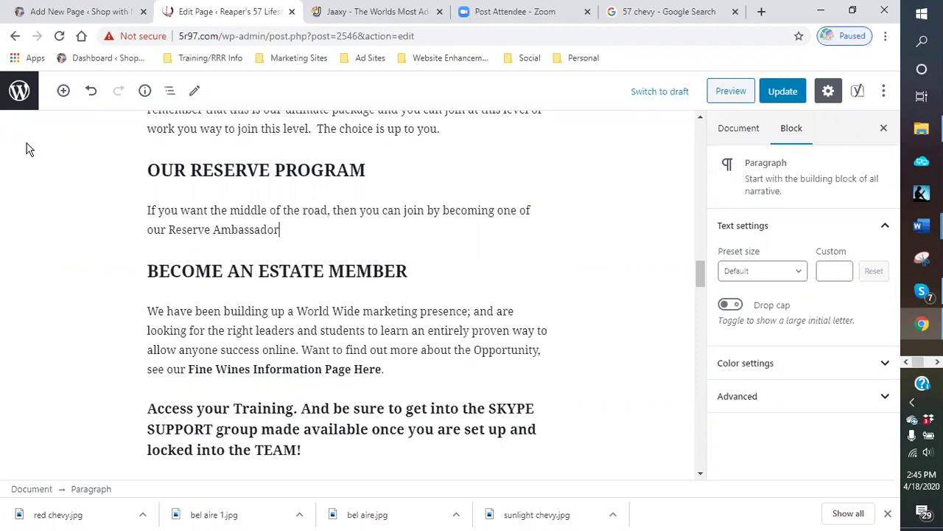
{"action": "type", "text": "or"}
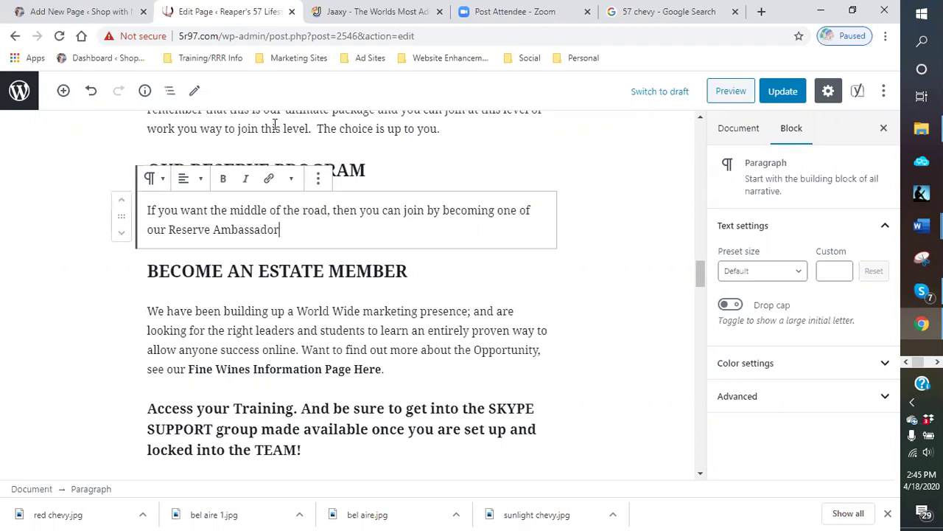
Step: Replace "one of our" with "a" before "Reserve Ambassador" and end the sentence with a period
{"action": "left_click", "coordinate": [540, 208]}
{"action": "key", "text": "BackSpace"}
{"action": "key", "text": "BackSpace"}
{"action": "key", "text": "BackSpace"}
{"action": "key", "text": "BackSpace"}
{"action": "key", "text": "BackSpace"}
{"action": "key", "text": "BackSpace"}
{"action": "type", "text": "aour"}
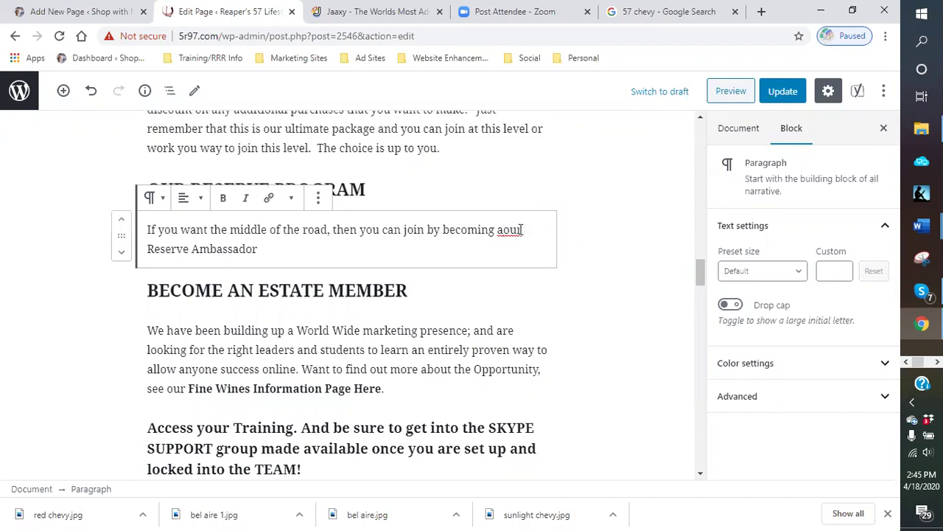
{"action": "left_click", "coordinate": [521, 230]}
{"action": "key", "text": "BackSpace"}
{"action": "key", "text": "BackSpace"}
{"action": "key", "text": "BackSpace"}
{"action": "key", "text": "BackSpace"}
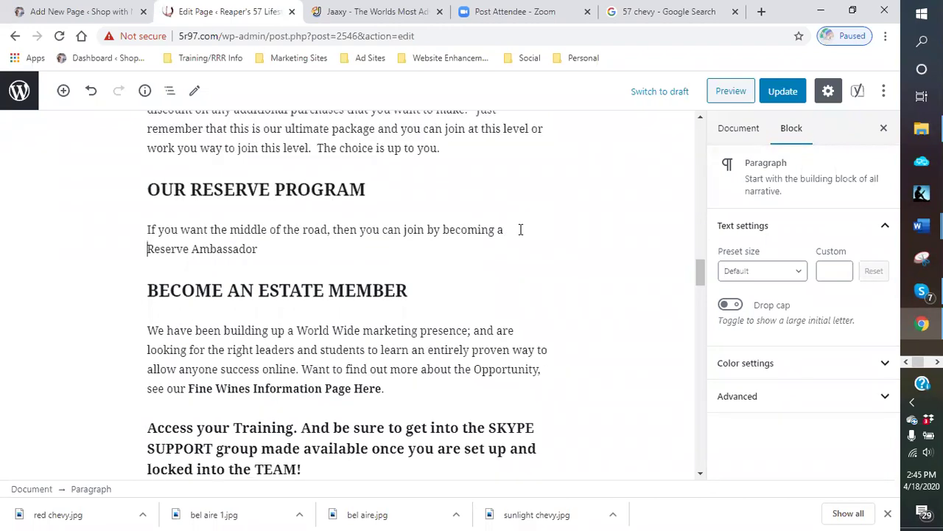
{"action": "left_click", "coordinate": [279, 251]}
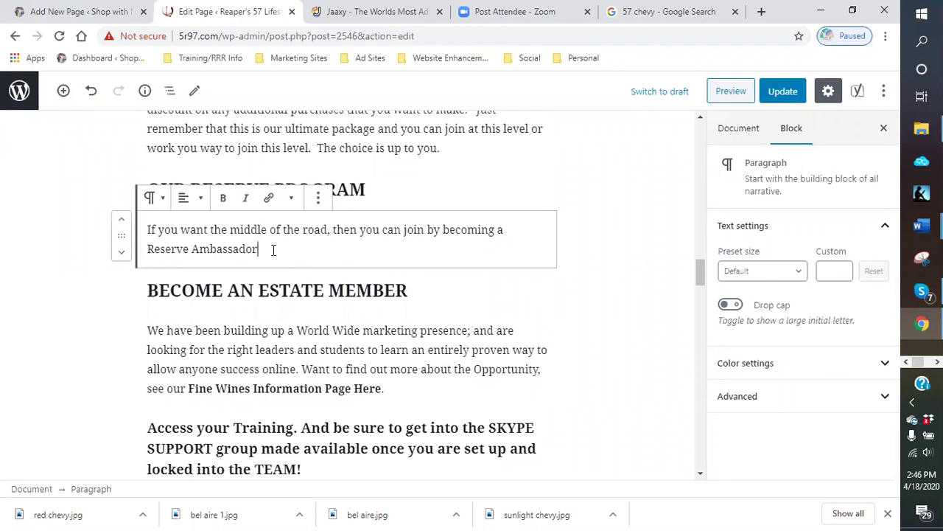
{"action": "type", "text": ". "}
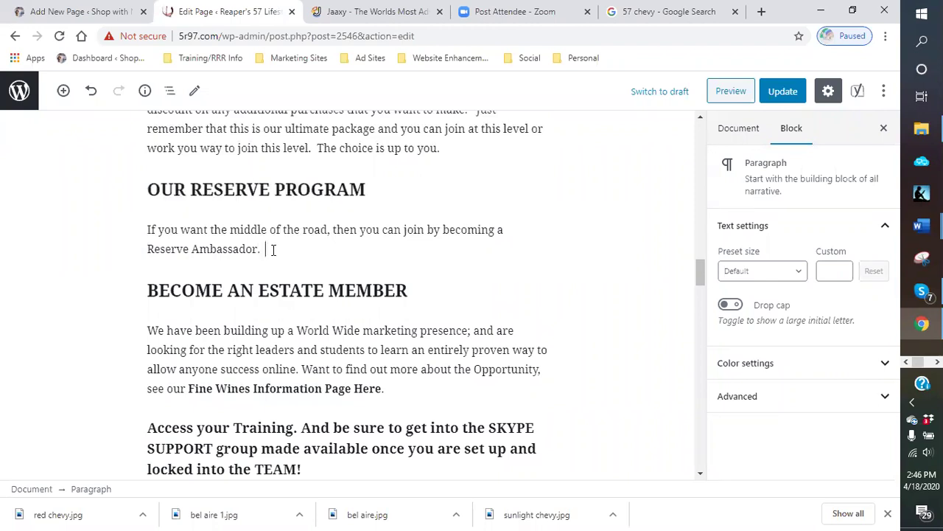
Step: Continue the Reserve program paragraph with "This also has some great perks"
{"action": "type", "text": "This i"}
{"action": "type", "text": "also"}
{"action": "type", "text": " has some grea"}
{"action": "type", "text": "tp"}
{"action": "type", "text": "erks"}
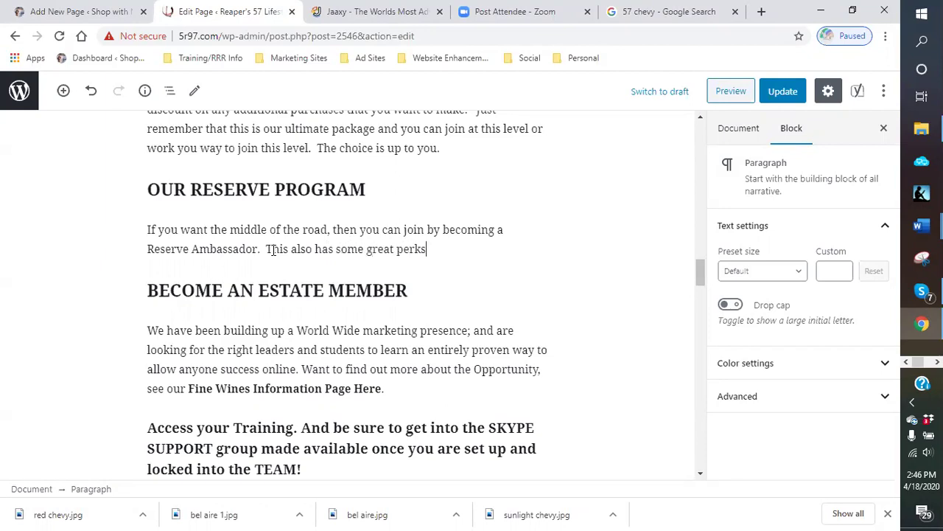
Step: End the perks sentence with a period and add "You will be able to get 2 cases of wines from our lovely Napa and Somona Valleys."
{"action": "type", "text": ".  You will be able to g"}
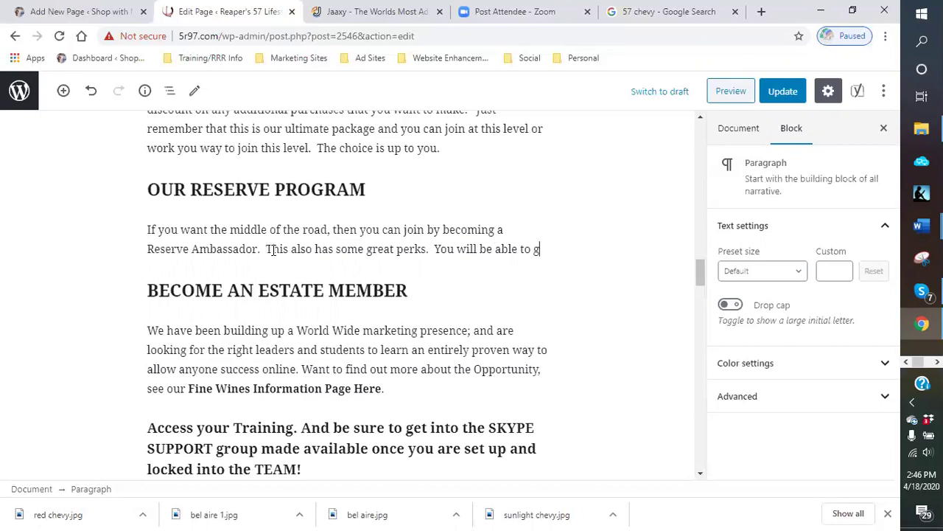
{"action": "type", "text": "et 2 "}
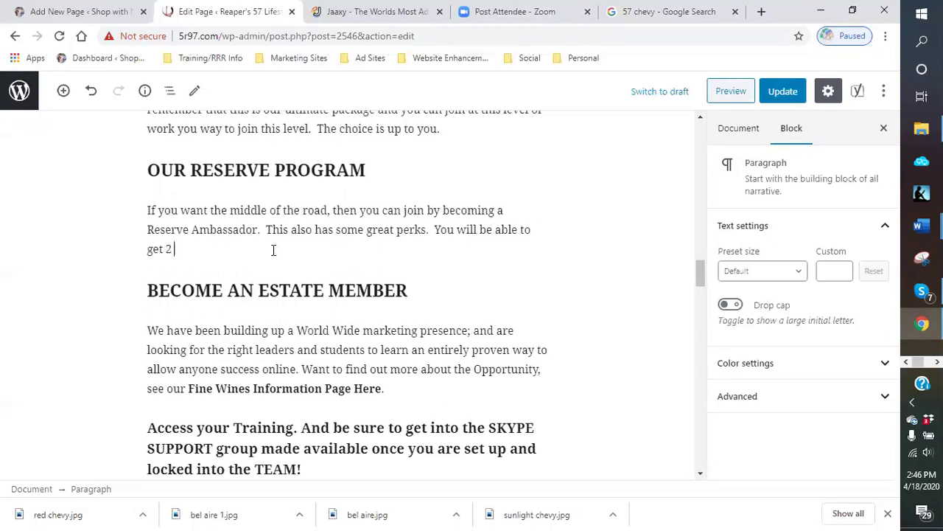
{"action": "type", "text": "cases of wines from our love"}
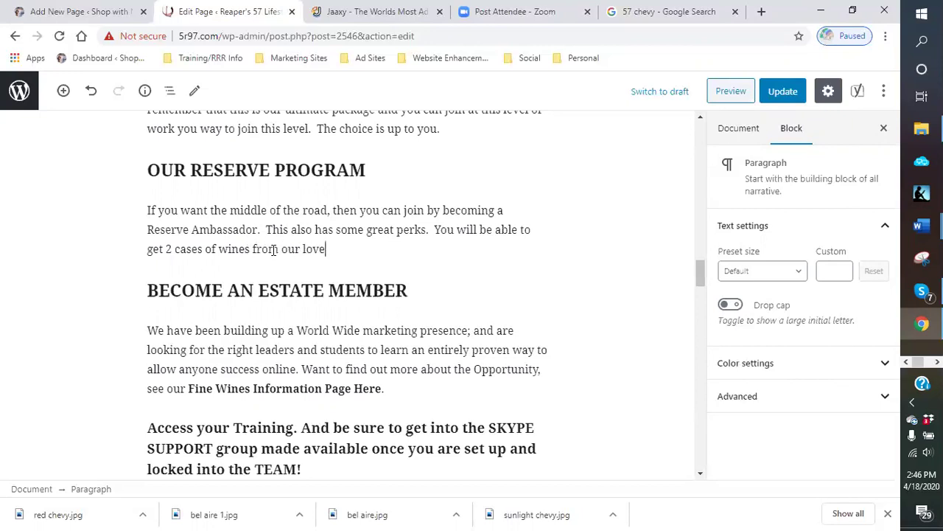
{"action": "type", "text": "ly Napa and Somona va"}
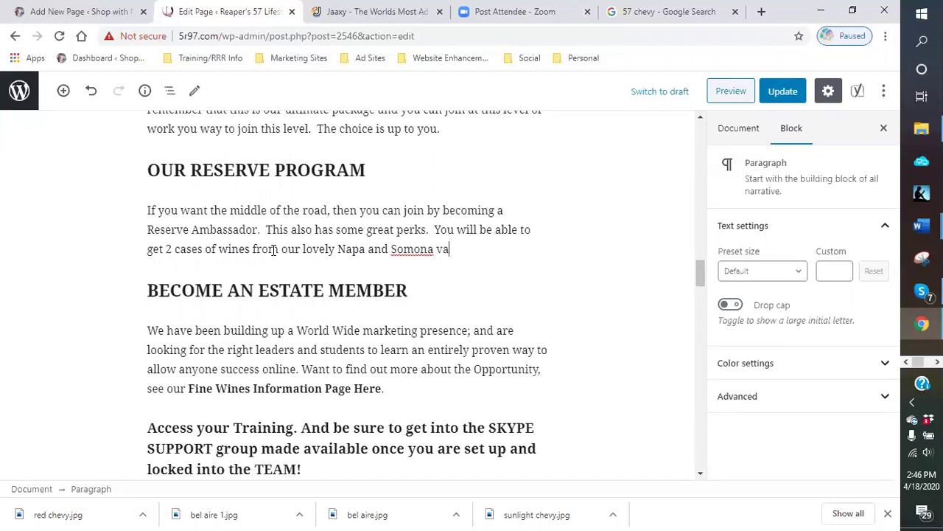
{"action": "type", "text": "lleys.  Youo"}
{"action": "type", "text": "cl"}
{"action": "key", "text": "BackSpace"}
{"action": "key", "text": "BackSpace"}
{"action": "key", "text": "BackSpace"}
{"action": "type", "text": "ncl"}
{"action": "key", "text": "BackSpace"}
{"action": "key", "text": "BackSpace"}
{"action": "key", "text": "BackSpace"}
{"action": "key", "text": "BackSpace"}
Step: Add the sentence "Included with this is an additional 15% off any additional orders you may purchase during the month."
{"action": "type", "text": "Included wi"}
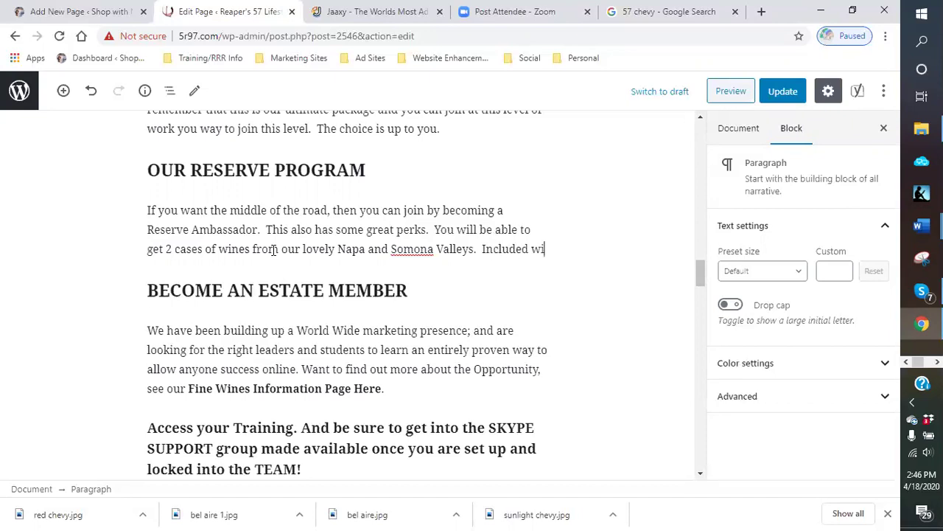
{"action": "type", "text": "th theis i"}
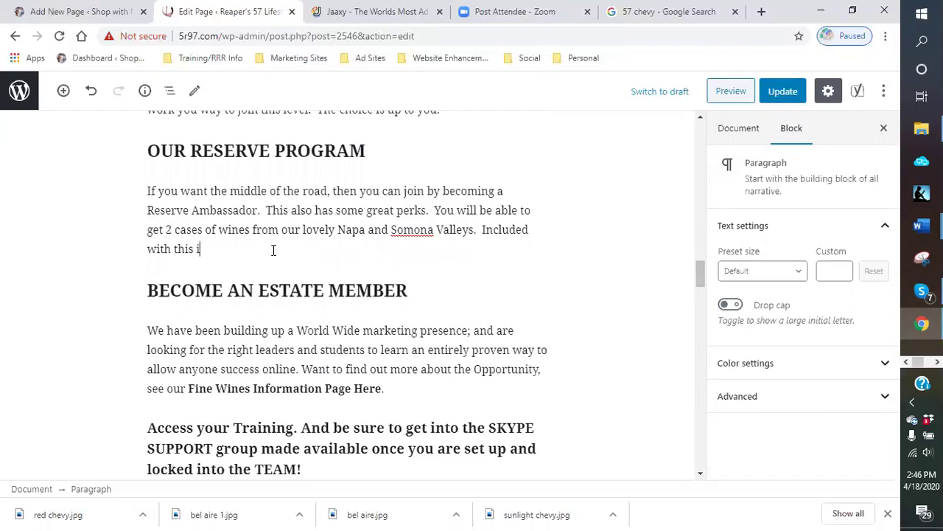
{"action": "type", "text": "s an additional 15% off any additioanl"}
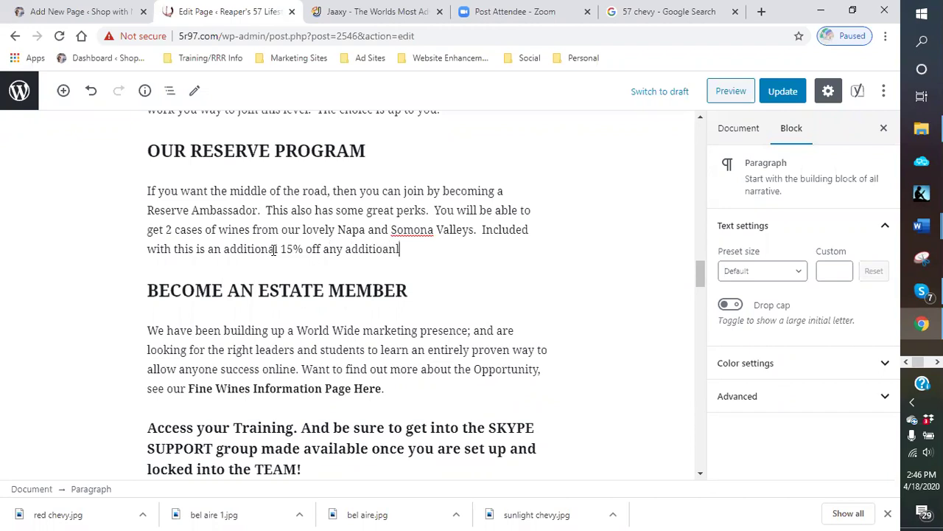
{"action": "key", "text": "BackSpace"}
{"action": "type", "text": "nal orders"}
{"action": "type", "text": " you may purchas"}
{"action": "type", "text": "e during th"}
{"action": "type", "text": "e month."}
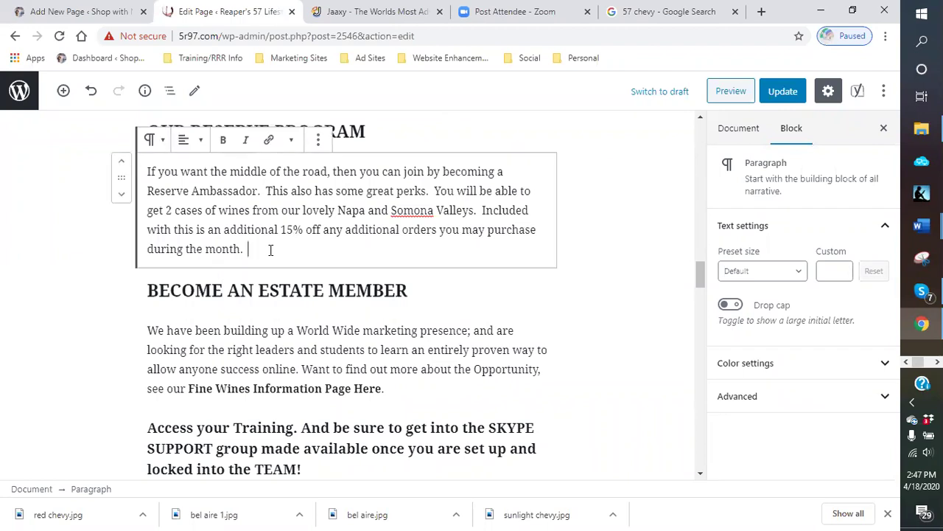
Step: Continue the Reserve program paragraph with "As with all our program, each month" after the sentence about additional orders
{"action": "type", "text": "As be"}
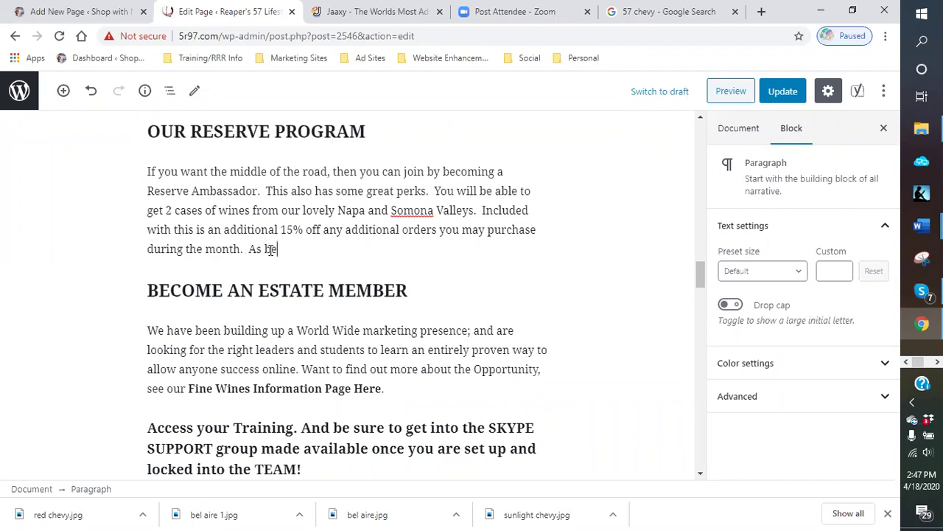
{"action": "type", "text": "fore."}
{"action": "key", "text": "BackSpace"}
{"action": "type", "text": ", you ver"}
{"action": "key", "text": "BackSpace"}
{"action": "key", "text": "BackSpace"}
{"action": "key", "text": "BackSpace"}
{"action": "type", "text": "s"}
{"action": "key", "text": "BackSpace"}
{"action": "key", "text": "BackSpace"}
{"action": "key", "text": "BackSpace"}
{"action": "key", "text": "BackSpace"}
{"action": "key", "text": "BackSpace"}
{"action": "key", "text": "BackSpace"}
{"action": "key", "text": "BackSpace"}
{"action": "key", "text": "BackSpace"}
{"action": "key", "text": "BackSpace"}
{"action": "key", "text": "BackSpace"}
{"action": "key", "text": "BackSpace"}
{"action": "key", "text": "BackSpace"}
{"action": "type", "text": "with all our program"}
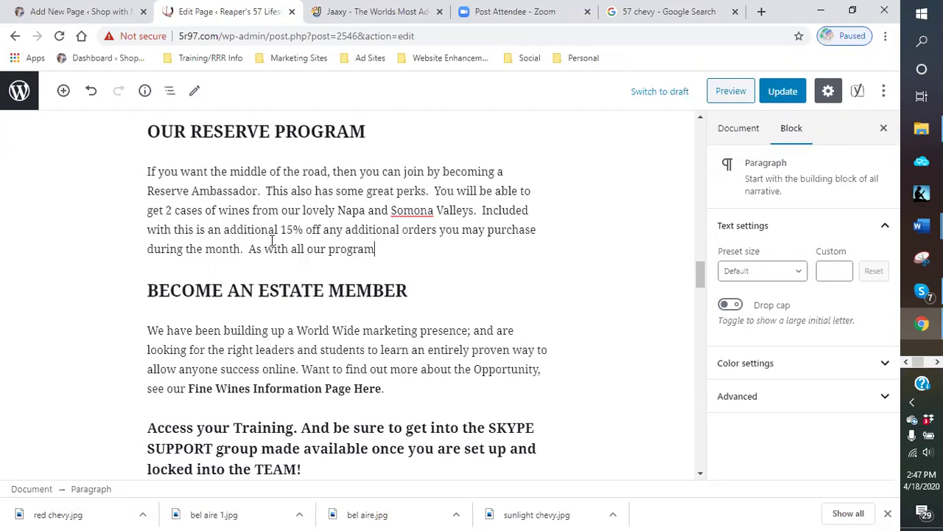
{"action": "type", "text": ", each month"}
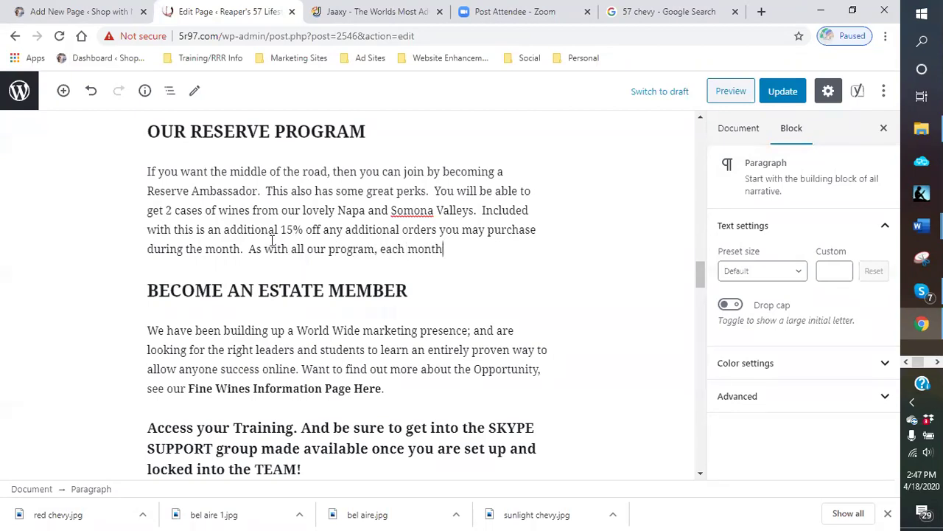
Step: Complete the sentence with "you will receive your monthly membership shipment of 4 bottles."
{"action": "type", "text": " you will receive your montly"}
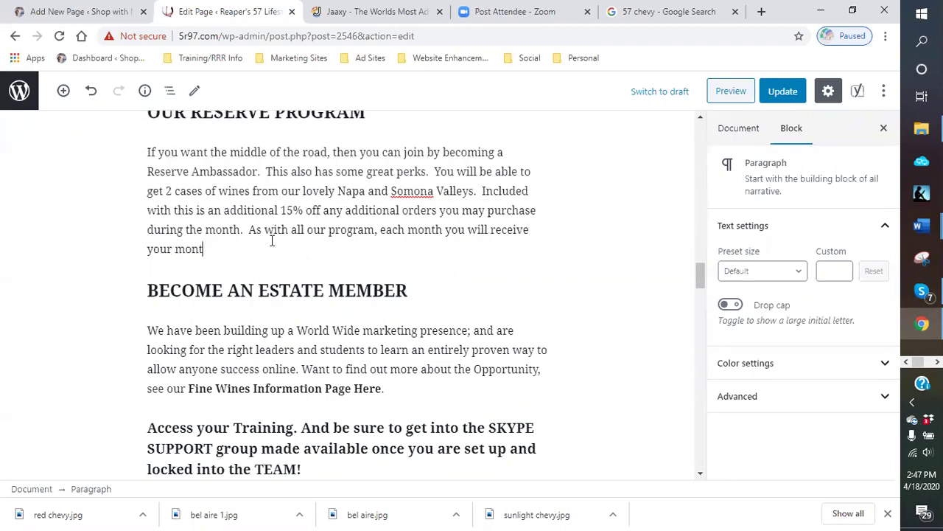
{"action": "key", "text": "BackSpace"}
{"action": "key", "text": "BackSpace"}
{"action": "type", "text": "hly membership shipm"}
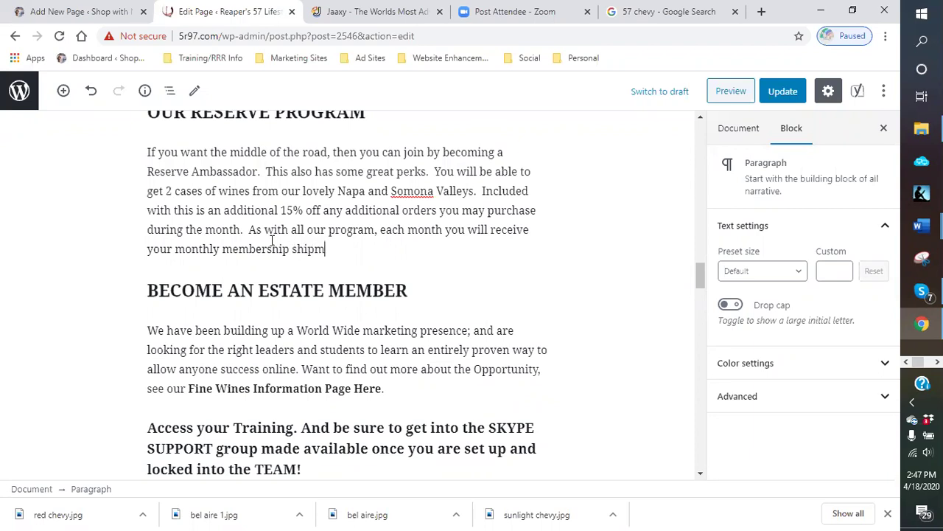
{"action": "type", "text": "ent of 4 bottles"}
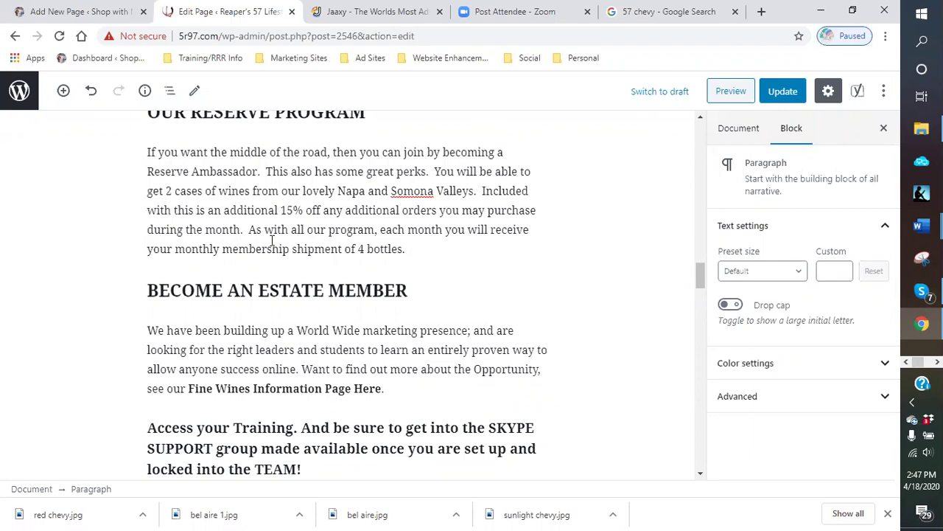
{"action": "type", "text": ".  "}
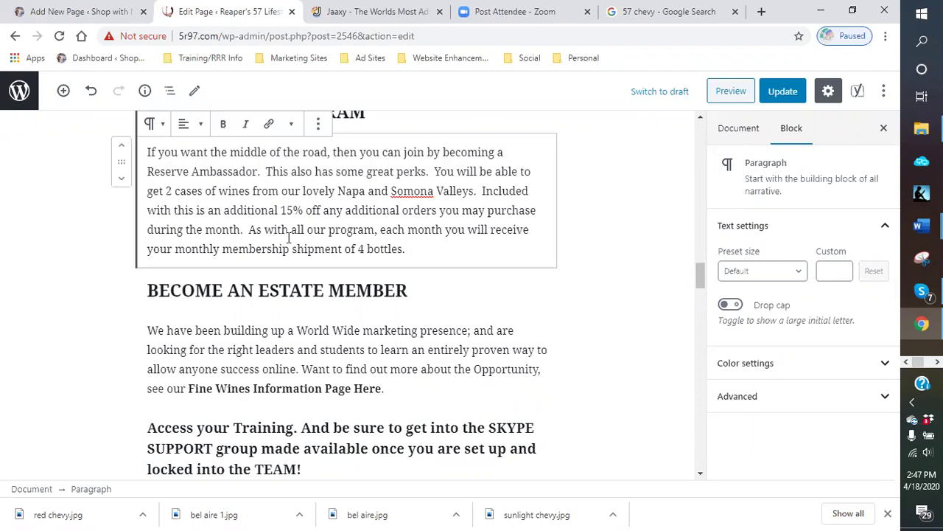
Step: Start the next sentence of the Reserve program paragraph with "As an Ambassor"
{"action": "type", "text": "As a W"}
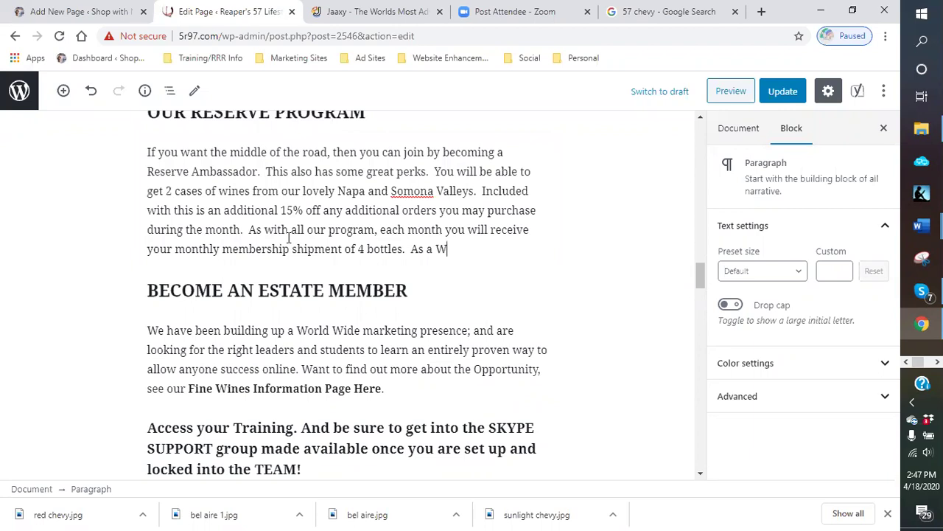
{"action": "key", "text": "BackSpace"}
{"action": "key", "text": "BackSpace"}
{"action": "type", "text": "n Ambassor"}
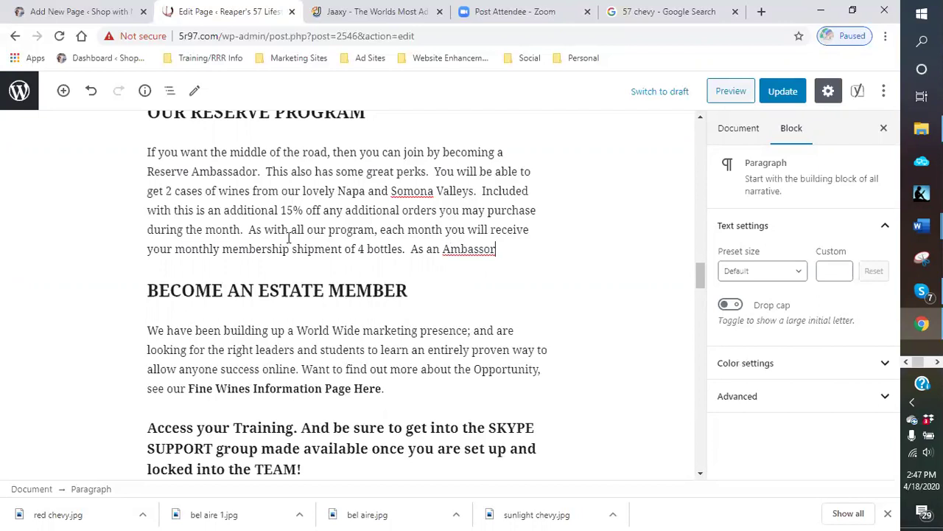
{"action": "key", "text": "BackSpace"}
{"action": "key", "text": "BackSpace"}
{"action": "type", "text": "ador, with th"}
{"action": "key", "text": "BackSpace"}
{"action": "key", "text": "BackSpace"}
{"action": "key", "text": "BackSpace"}
{"action": "key", "text": "BackSpace"}
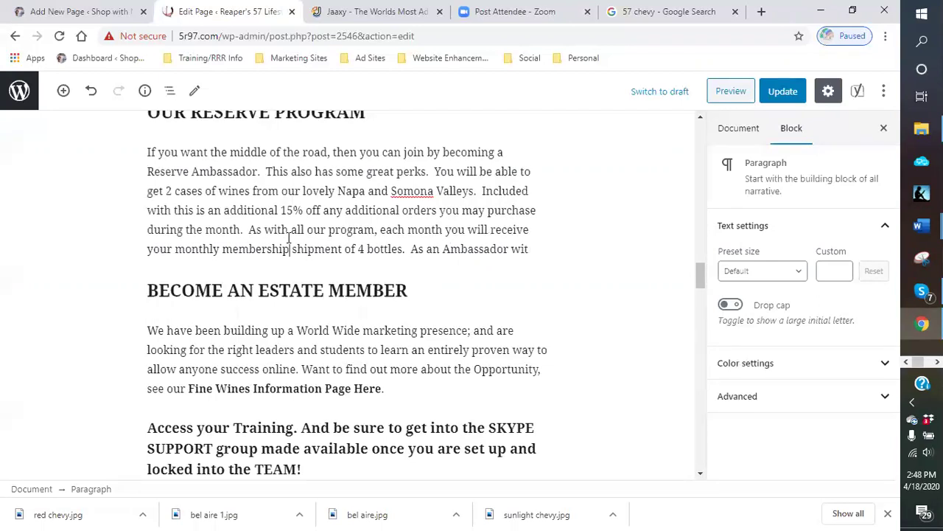
{"action": "left_click", "coordinate": [289, 237]}
{"action": "key", "text": "BackSpace"}
{"action": "key", "text": "BackSpace"}
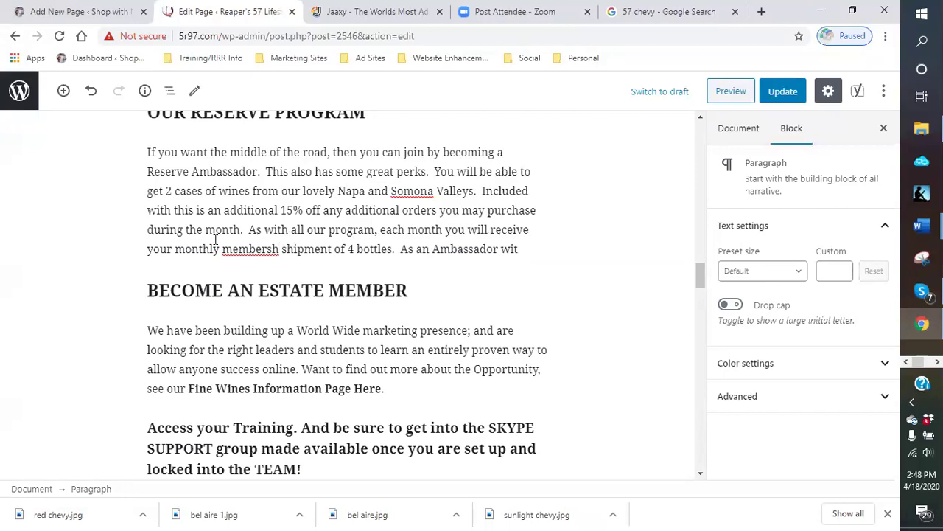
{"action": "left_click", "coordinate": [91, 90]}
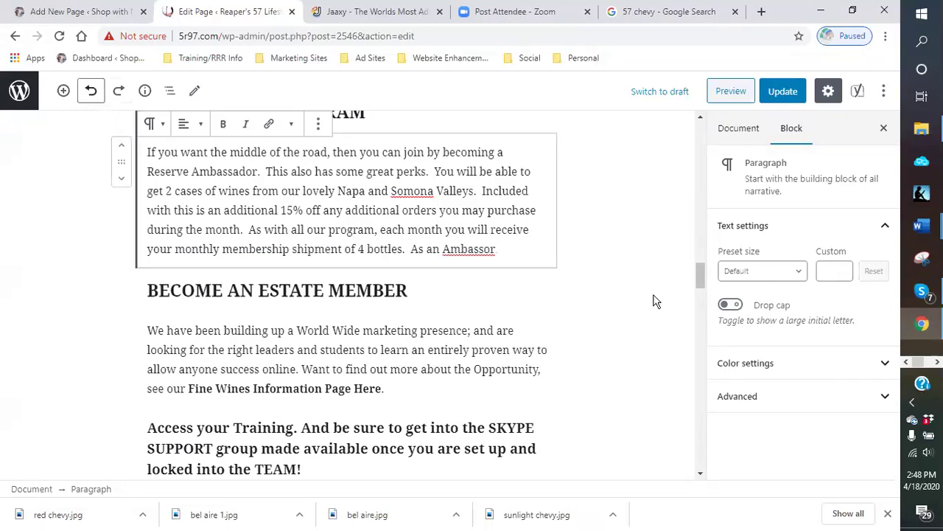
Step: Replace "an Ambassor" with "Reserve Ambassador," and continue the sentence with "you"
{"action": "left_click", "coordinate": [509, 251]}
{"action": "key", "text": "BackSpace"}
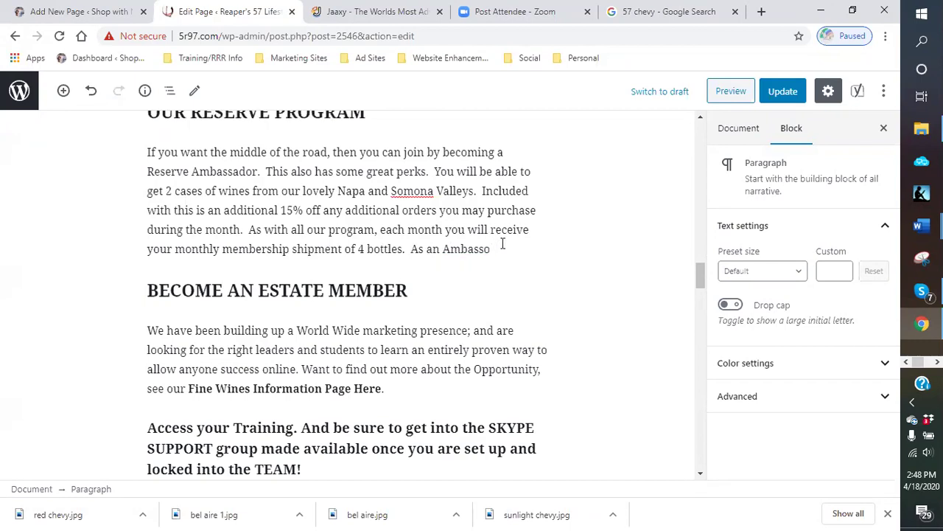
{"action": "type", "text": "adors"}
{"action": "key", "text": "BackSpace"}
{"action": "key", "text": "BackSpace"}
{"action": "key", "text": "BackSpace"}
{"action": "type", "text": "io"}
{"action": "key", "text": "BackSpace"}
{"action": "key", "text": "BackSpace"}
{"action": "key", "text": "ctrl+BackSpace"}
{"action": "key", "text": "BackSpace"}
{"action": "key", "text": "BackSpace"}
{"action": "type", "text": "re"}
{"action": "key", "text": "BackSpace"}
{"action": "key", "text": "BackSpace"}
{"action": "type", "text": "Reserve Amba"}
{"action": "key", "text": "BackSpace"}
{"action": "type", "text": "Ambassao"}
{"action": "key", "text": "BackSpace"}
{"action": "type", "text": "dor, you can"}
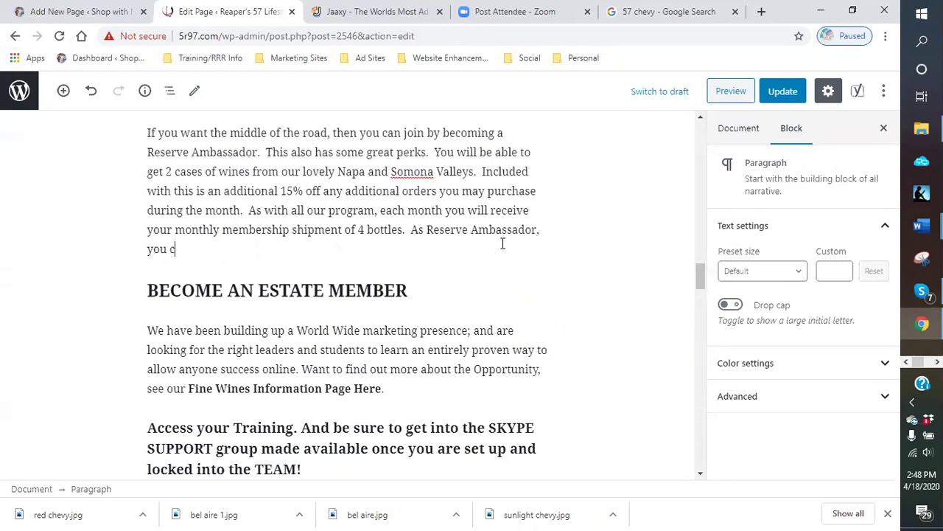
Step: Finish the Reserve Ambassador sentence with "have your own back office to keep track of all your wine club information."
{"action": "key", "text": "BackSpace"}
{"action": "type", "text": "have your own "}
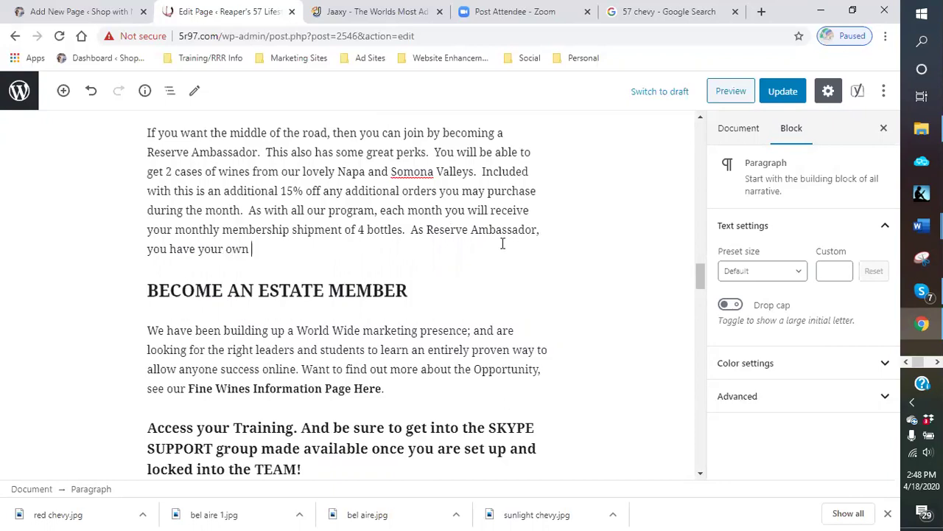
{"action": "type", "text": "back office to e"}
{"action": "key", "text": "BackSpace"}
{"action": "type", "text": "keep track of all your "}
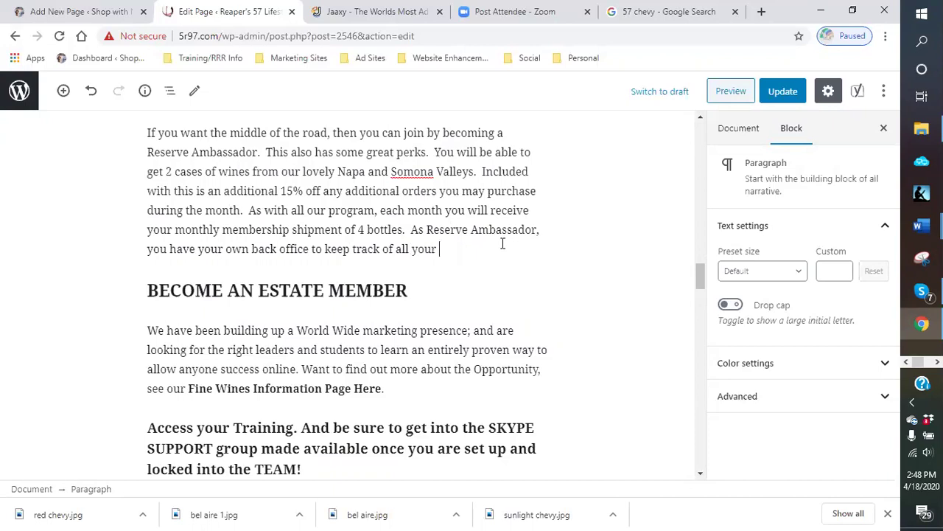
{"action": "type", "text": "wind"}
{"action": "key", "text": "BackSpace"}
{"action": "type", "text": "e club information."}
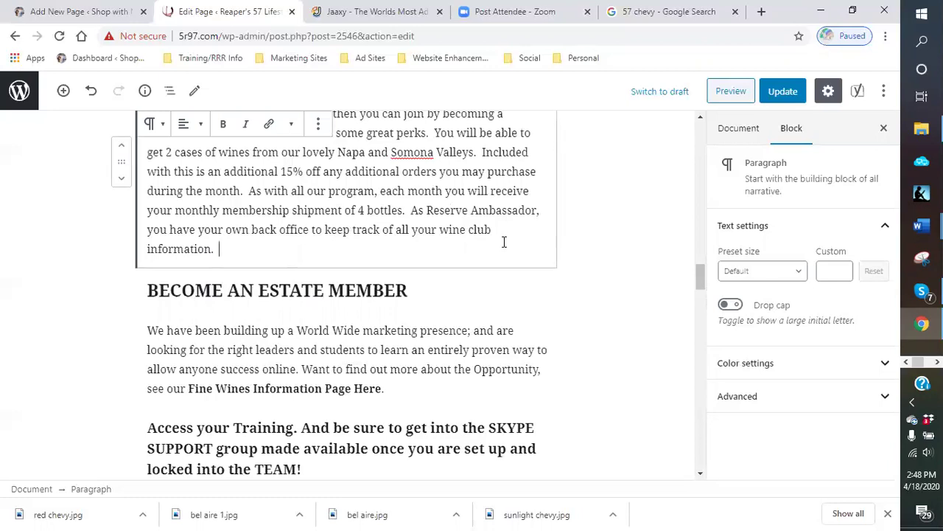
Step: Add "There is a great opportunity and knowledge to be gained with all our programs." and begin another sentence with "It is"
{"action": "type", "text": "A"}
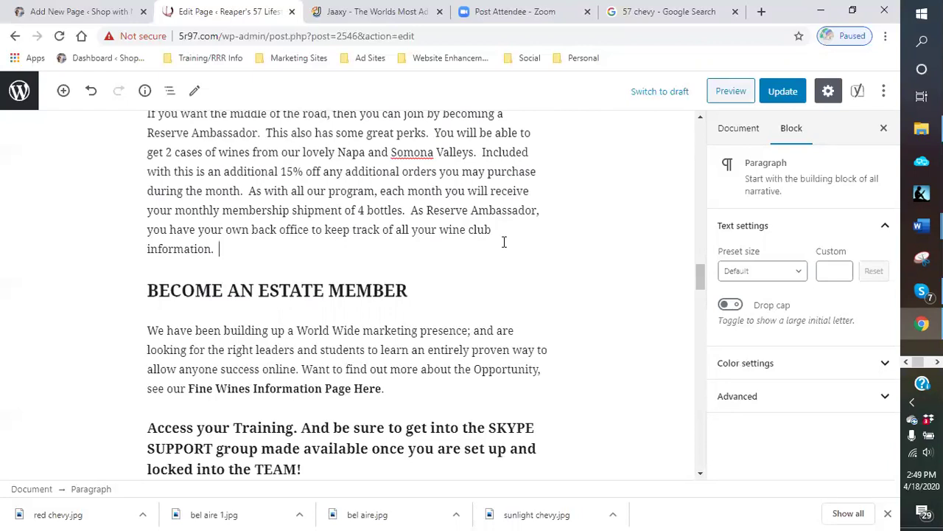
{"action": "type", "text": "There is a great opportunit"}
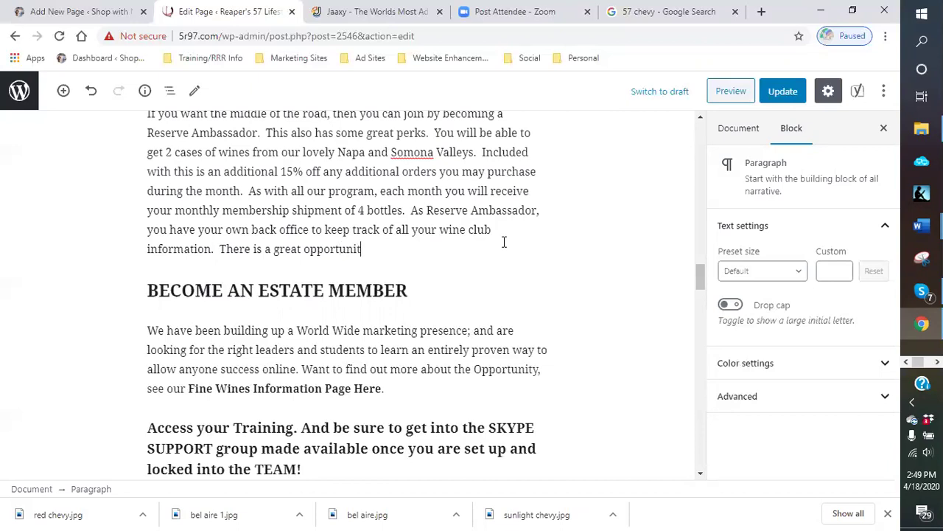
{"action": "type", "text": "y and knowld"}
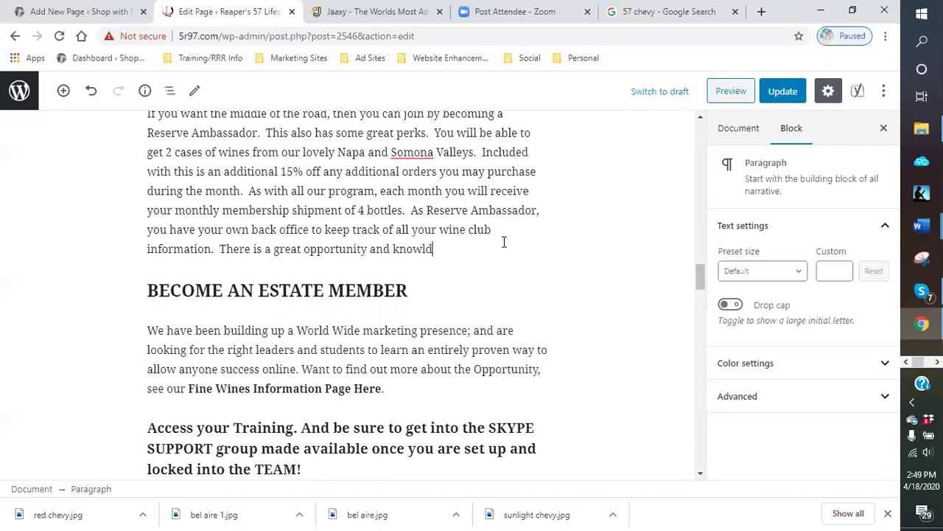
{"action": "type", "text": "dge to ge b"}
{"action": "key", "text": "BackSpace"}
{"action": "key", "text": "BackSpace"}
{"action": "key", "text": "BackSpace"}
{"action": "key", "text": "BackSpace"}
{"action": "type", "text": "be gained "}
{"action": "type", "text": "with a"}
{"action": "type", "text": "ll our program"}
{"action": "type", "text": "s.  It is "}
Step: Complete the sentence with "just a matter of where and when you start." and add "As always, you can upgrade at any time."
{"action": "type", "text": "just a mag"}
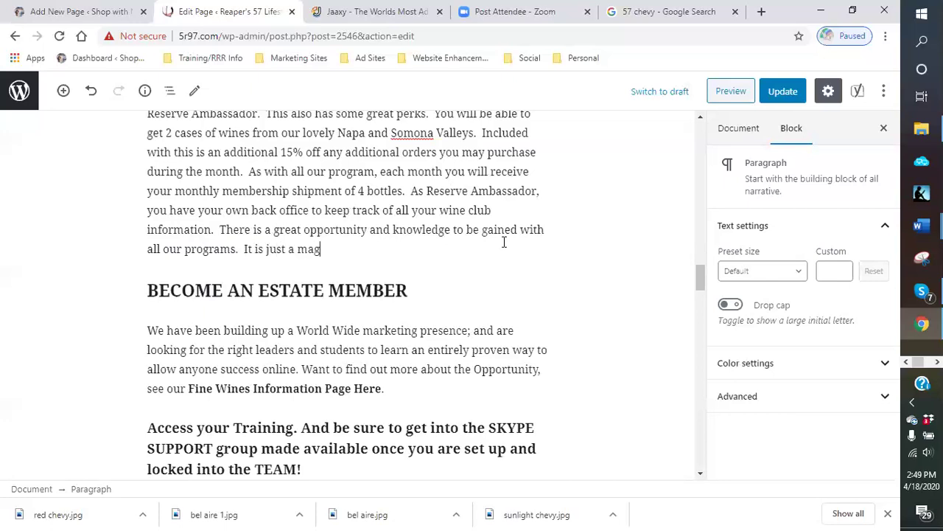
{"action": "key", "text": "BackSpace"}
{"action": "type", "text": "tter of where and w"}
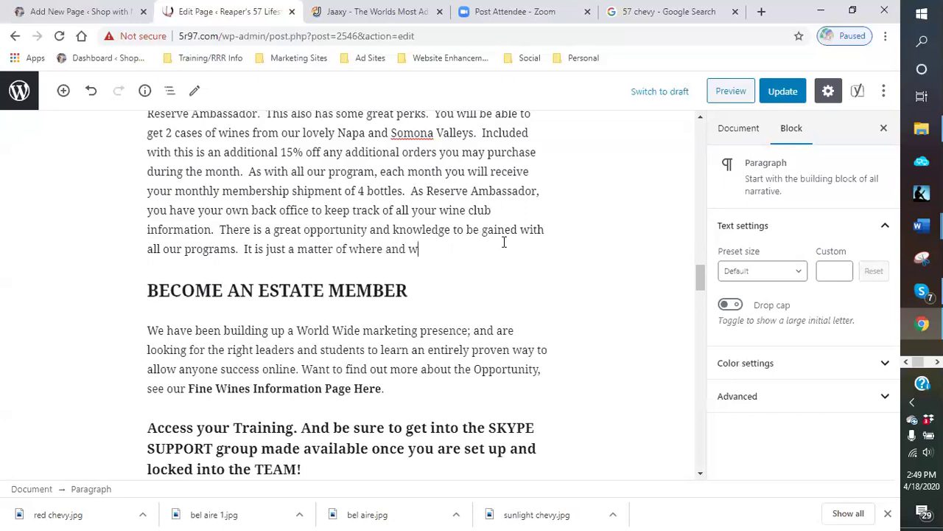
{"action": "type", "text": "hen you start.  As always, you can alway"}
{"action": "key", "text": "BackSpace"}
{"action": "key", "text": "BackSpace"}
{"action": "key", "text": "BackSpace"}
{"action": "key", "text": "BackSpace"}
{"action": "key", "text": "BackSpace"}
{"action": "type", "text": "upd"}
{"action": "key", "text": "BackSpace"}
{"action": "type", "text": "grade at any time."}
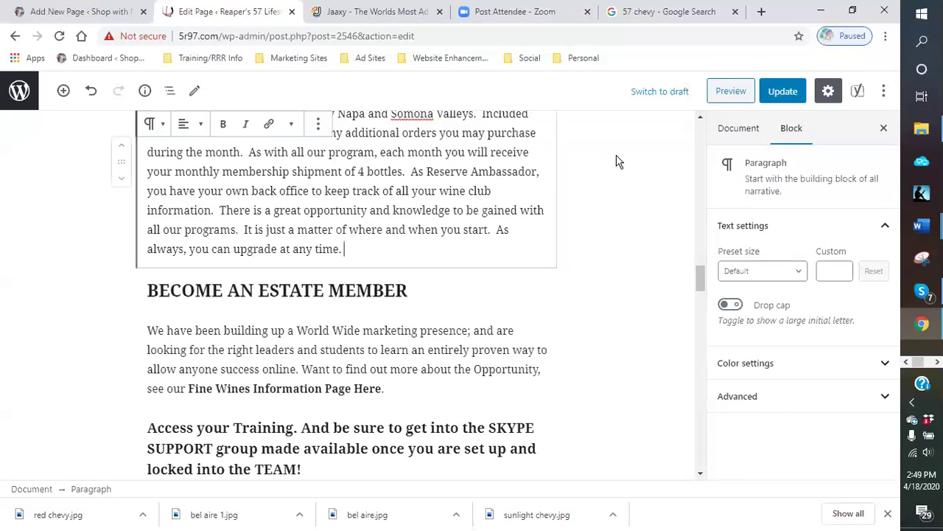
Step: Insert an image block between the Reserve program paragraph and the "BECOME AN ESTATE MEMBER" heading
{"action": "scroll", "coordinate": [376, 221], "scroll_direction": "up", "scroll_amount": 4}
{"action": "scroll", "coordinate": [372, 221], "scroll_direction": "up", "scroll_amount": 2}
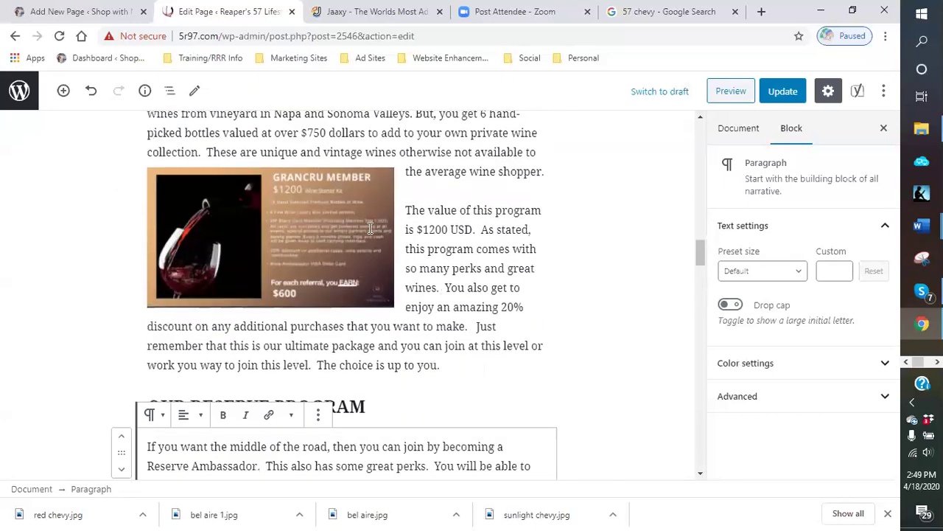
{"action": "scroll", "coordinate": [347, 316], "scroll_direction": "down", "scroll_amount": 5}
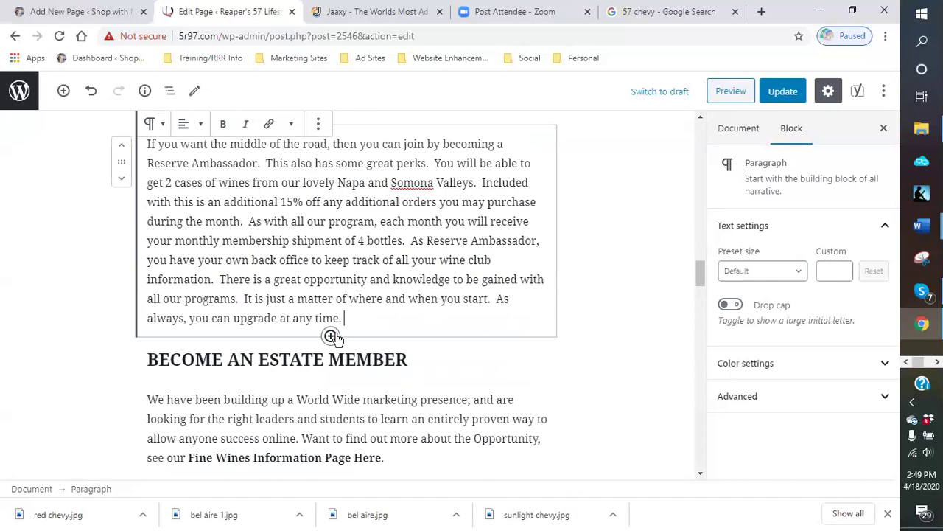
{"action": "left_click", "coordinate": [331, 336]}
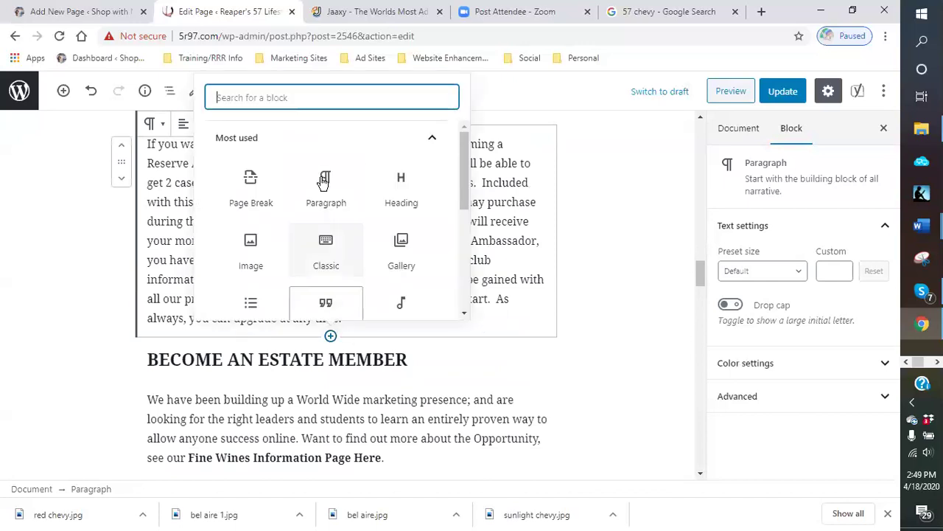
{"action": "left_click", "coordinate": [249, 248]}
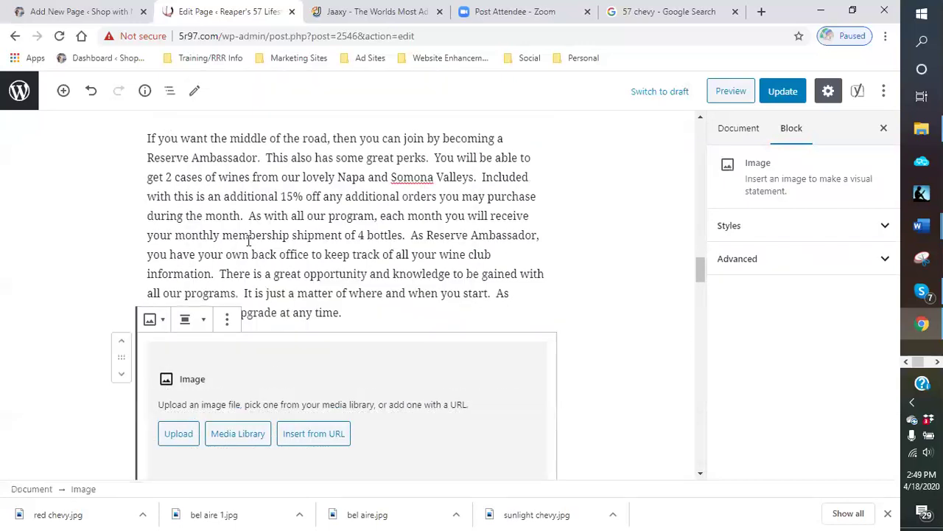
Step: Look through the media library and the local 57 chevy folder for an image for the new block, without choosing one
{"action": "left_click", "coordinate": [252, 436]}
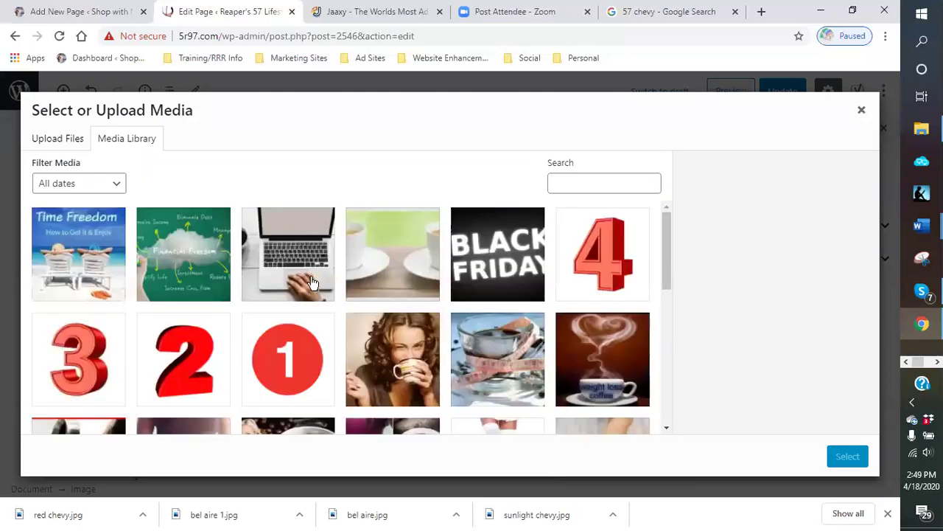
{"action": "scroll", "coordinate": [313, 235], "scroll_direction": "down", "scroll_amount": 1}
{"action": "scroll", "coordinate": [310, 234], "scroll_direction": "down", "scroll_amount": 5}
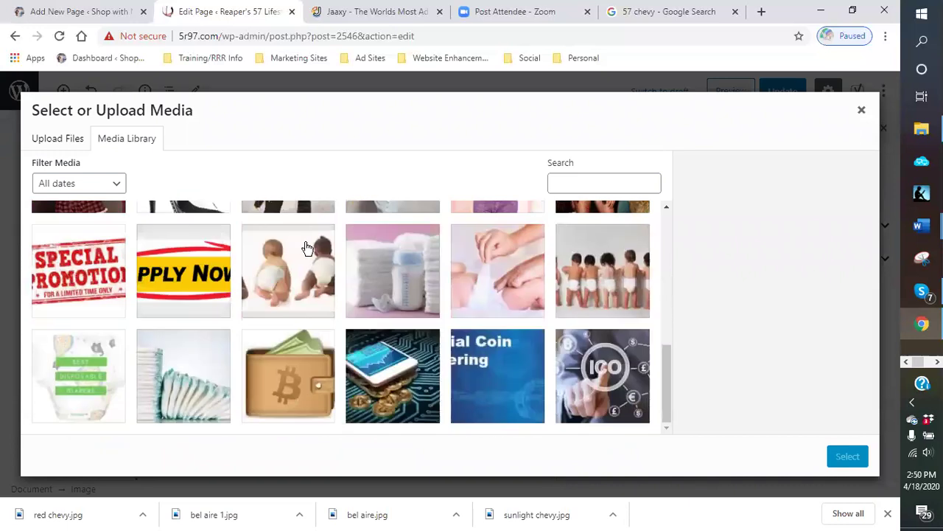
{"action": "scroll", "coordinate": [309, 252], "scroll_direction": "up", "scroll_amount": 10}
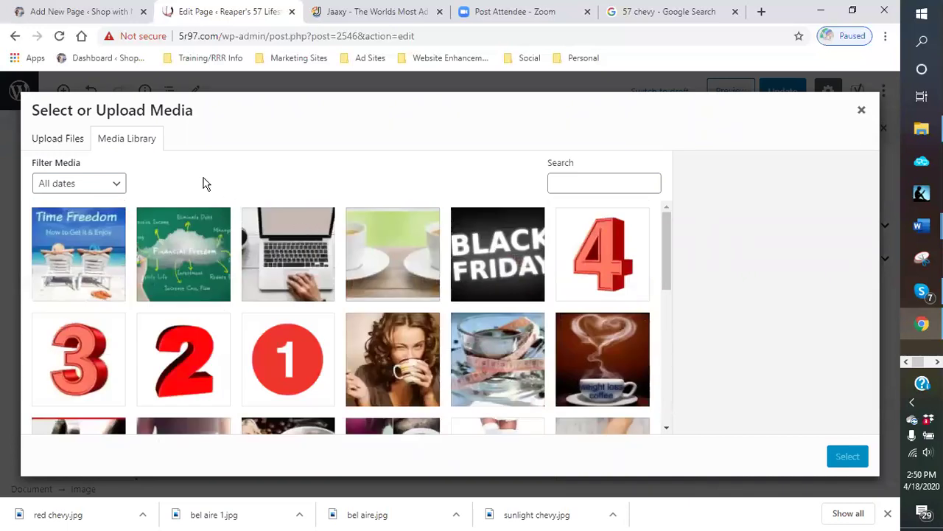
{"action": "left_click", "coordinate": [59, 141]}
{"action": "left_click", "coordinate": [429, 321]}
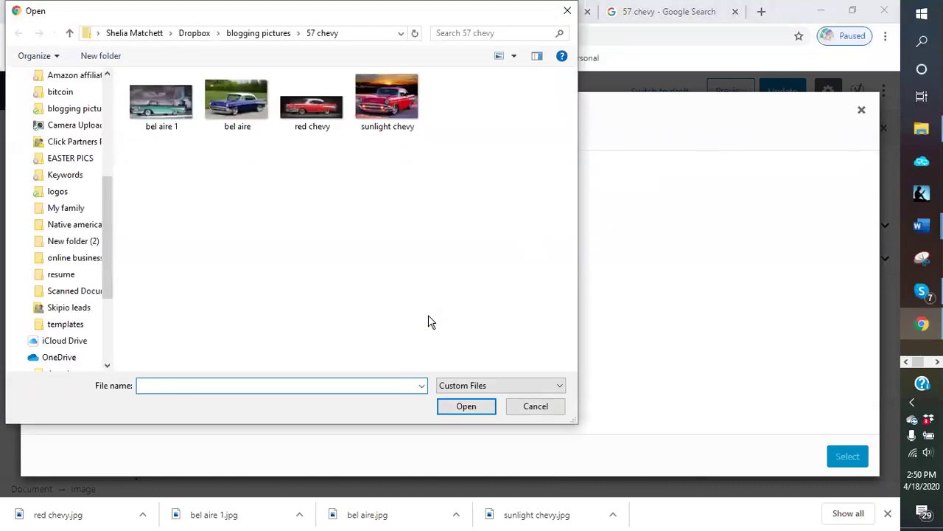
{"action": "left_click", "coordinate": [565, 12]}
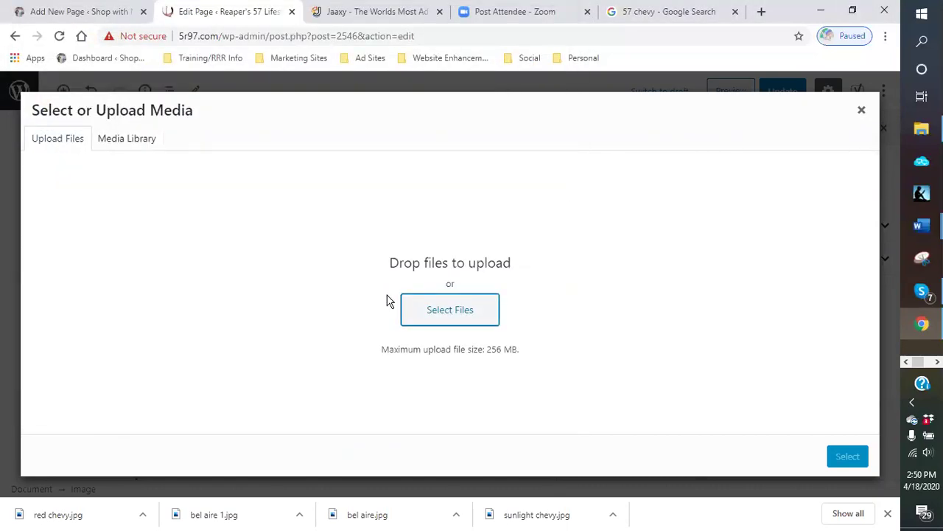
{"action": "left_click", "coordinate": [119, 142]}
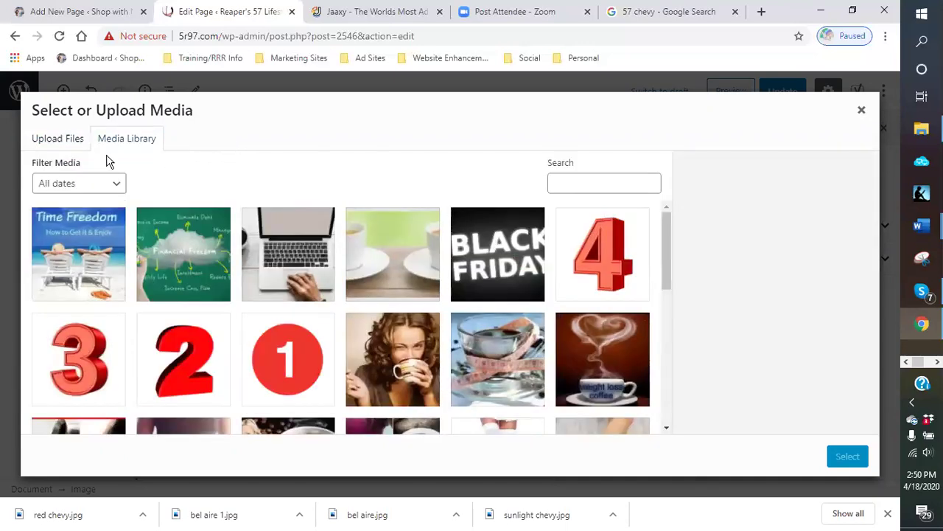
{"action": "left_click", "coordinate": [74, 142]}
{"action": "left_click", "coordinate": [861, 110]}
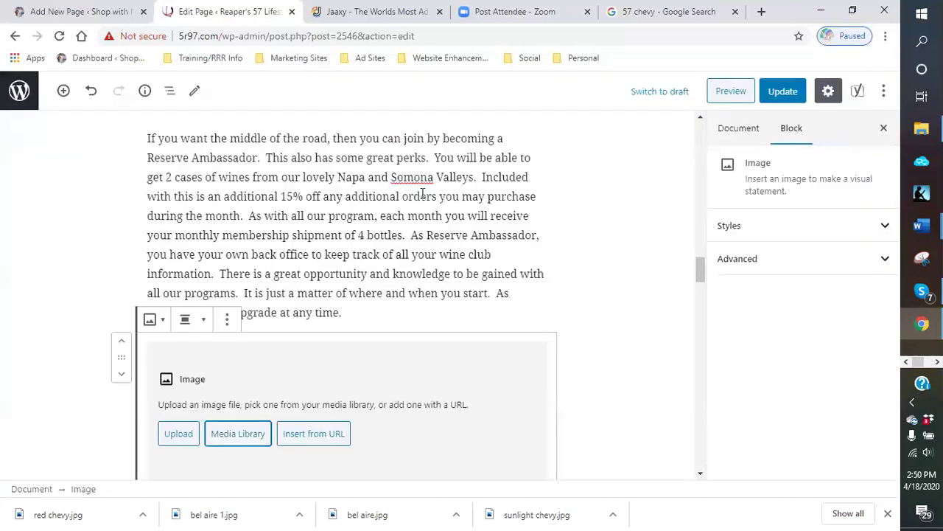
{"action": "scroll", "coordinate": [446, 323], "scroll_direction": "up", "scroll_amount": 4}
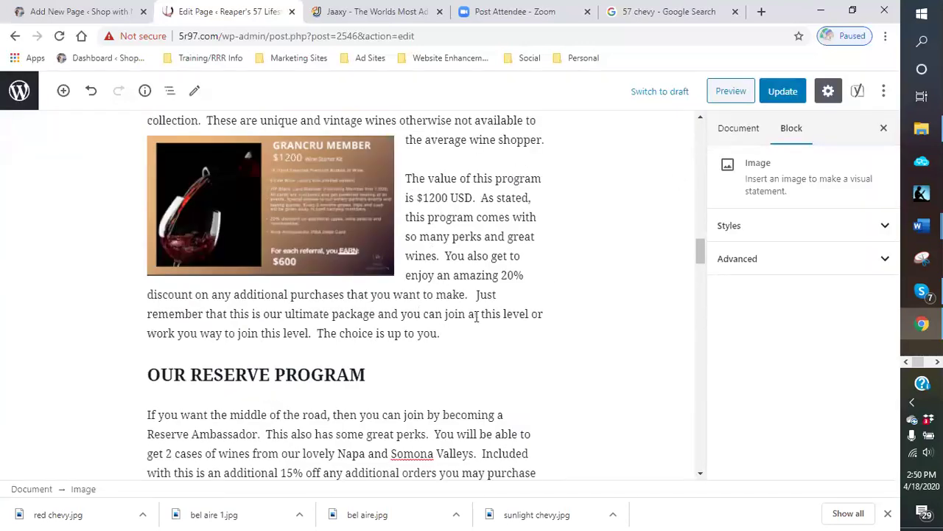
Step: Insert an image block directly above the "THE GRAN CRU - WINE CLUB IN CANADA" heading
{"action": "left_click", "coordinate": [452, 331]}
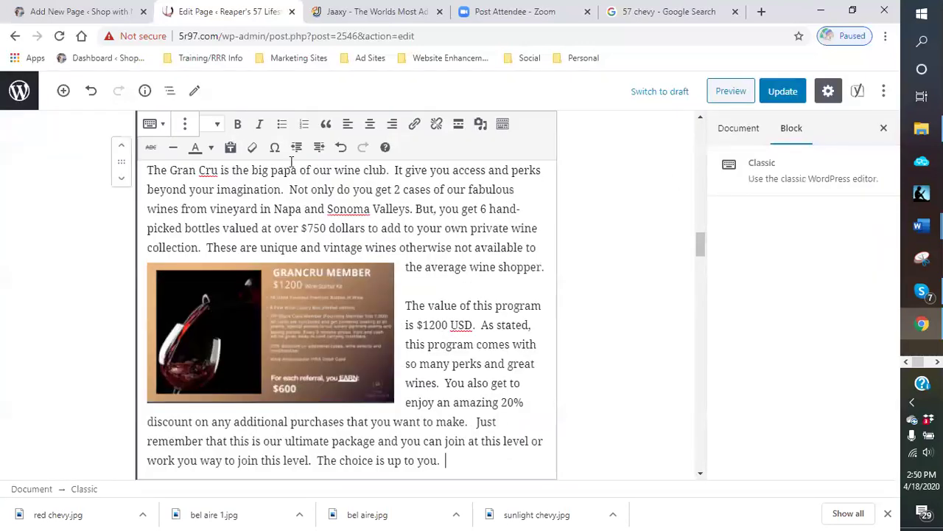
{"action": "scroll", "coordinate": [396, 194], "scroll_direction": "up", "scroll_amount": 3}
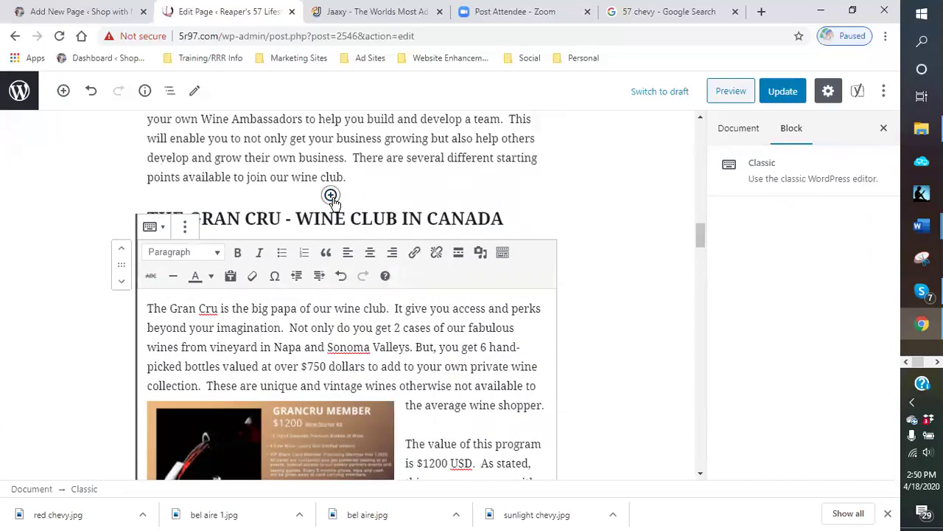
{"action": "left_click", "coordinate": [331, 195]}
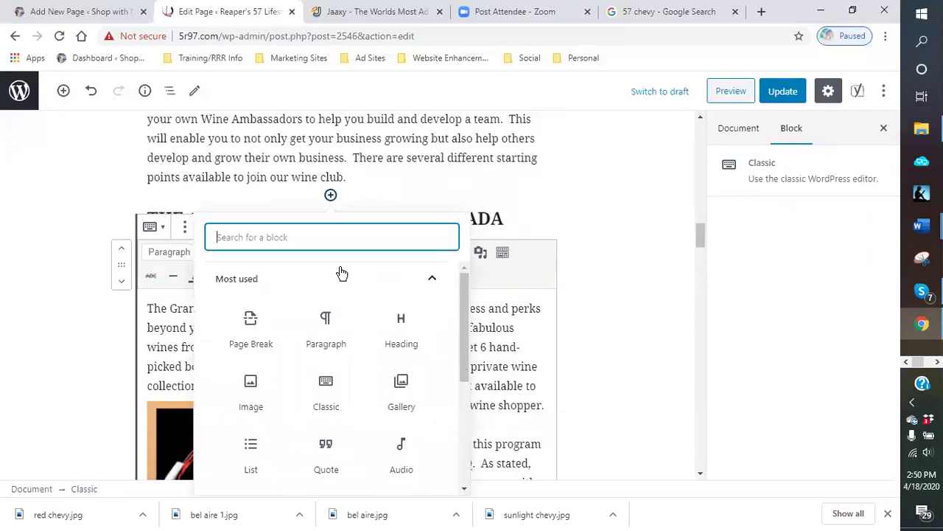
{"action": "left_click", "coordinate": [254, 387]}
Step: Look through the media library for a wine membership image for the new block, without choosing one
{"action": "left_click", "coordinate": [249, 307]}
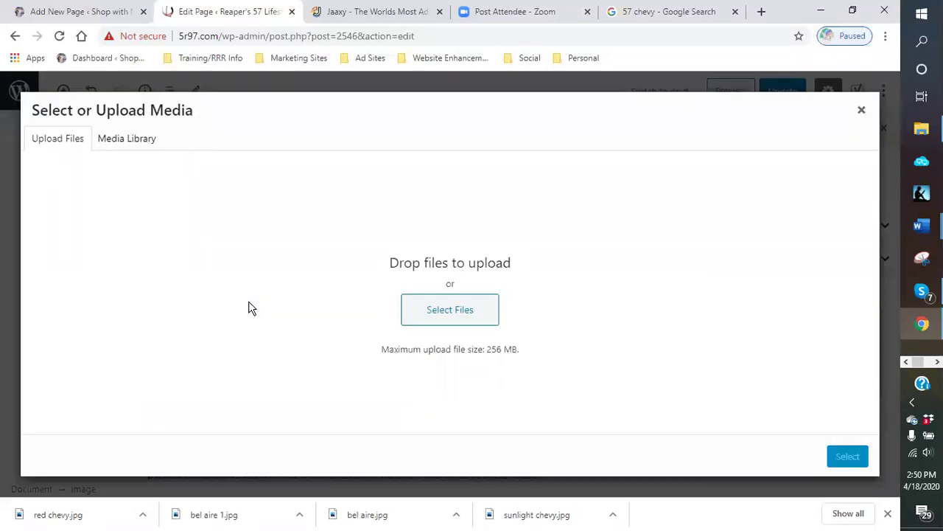
{"action": "left_click", "coordinate": [141, 142]}
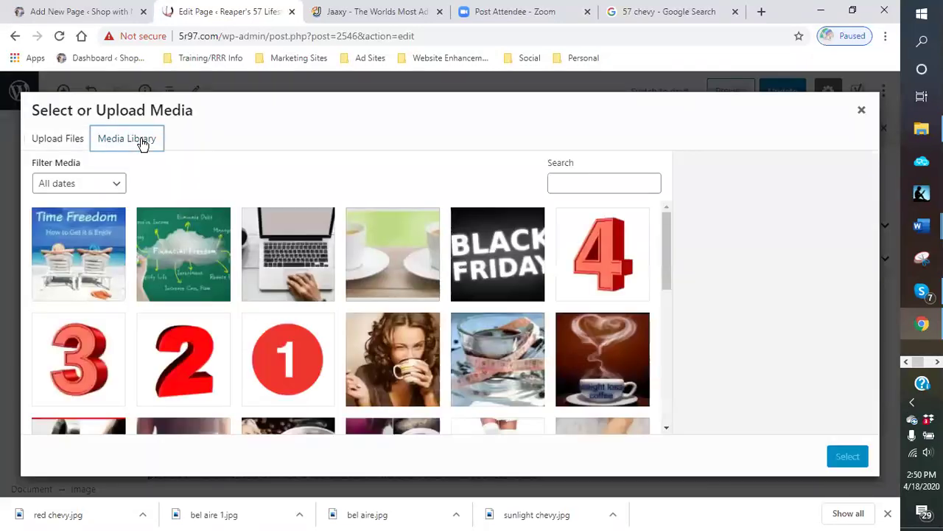
{"action": "scroll", "coordinate": [276, 221], "scroll_direction": "down", "scroll_amount": 5}
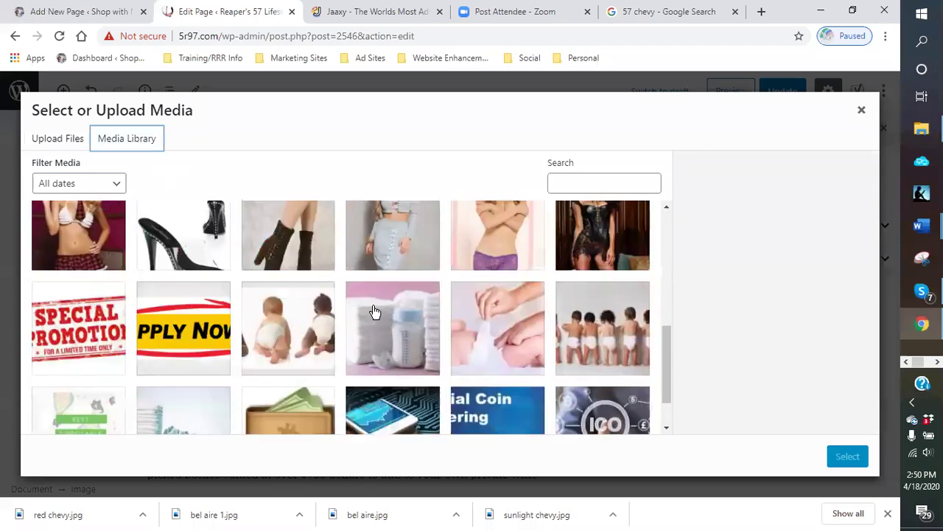
{"action": "scroll", "coordinate": [397, 317], "scroll_direction": "up", "scroll_amount": 5}
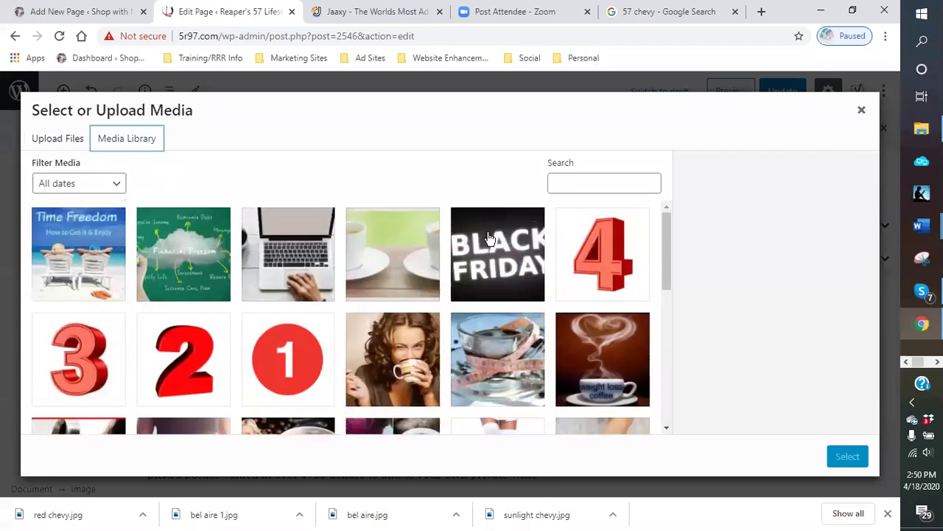
{"action": "left_click", "coordinate": [862, 109]}
Step: Insert a gallery block between the "Our wines from Napa" and "However, as you are building a Wine Club" paragraphs
{"action": "scroll", "coordinate": [362, 255], "scroll_direction": "up", "scroll_amount": 3}
{"action": "scroll", "coordinate": [354, 288], "scroll_direction": "down", "scroll_amount": 4}
{"action": "scroll", "coordinate": [339, 244], "scroll_direction": "up", "scroll_amount": 4}
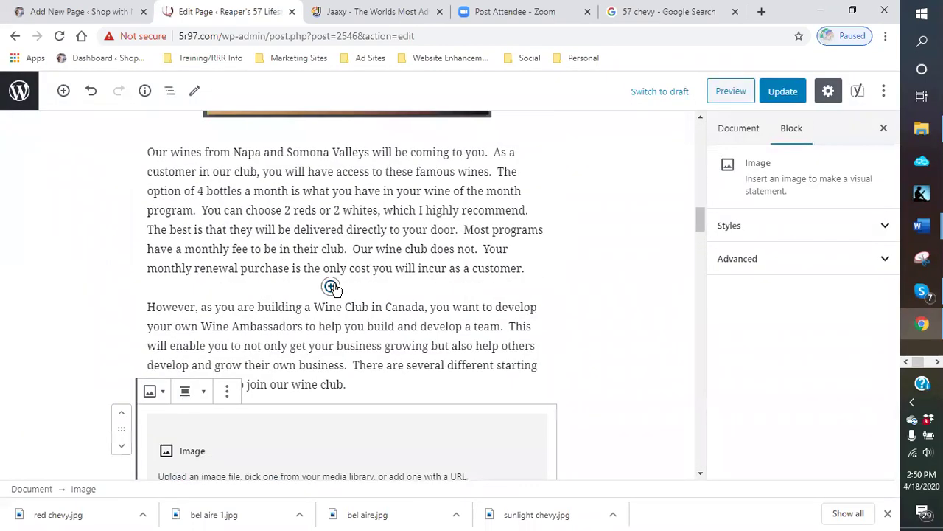
{"action": "left_click", "coordinate": [331, 285]}
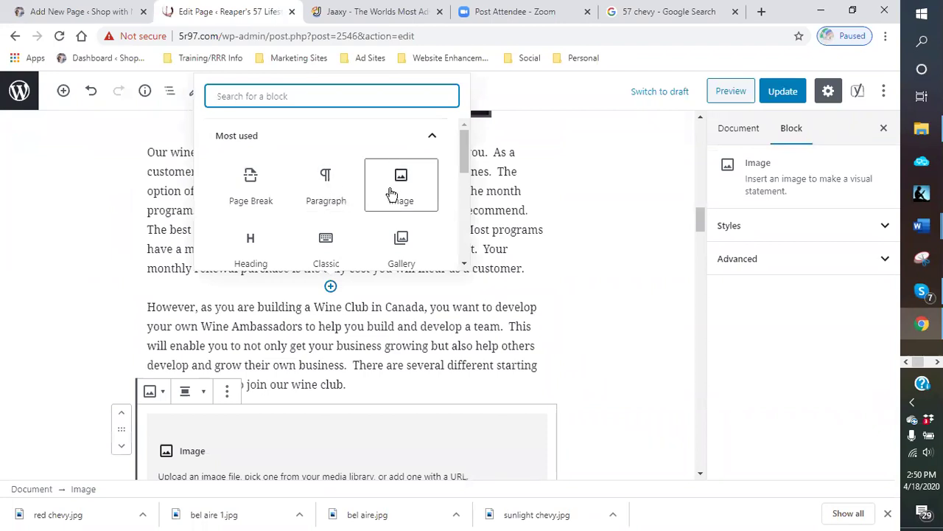
{"action": "scroll", "coordinate": [368, 201], "scroll_direction": "down", "scroll_amount": 1}
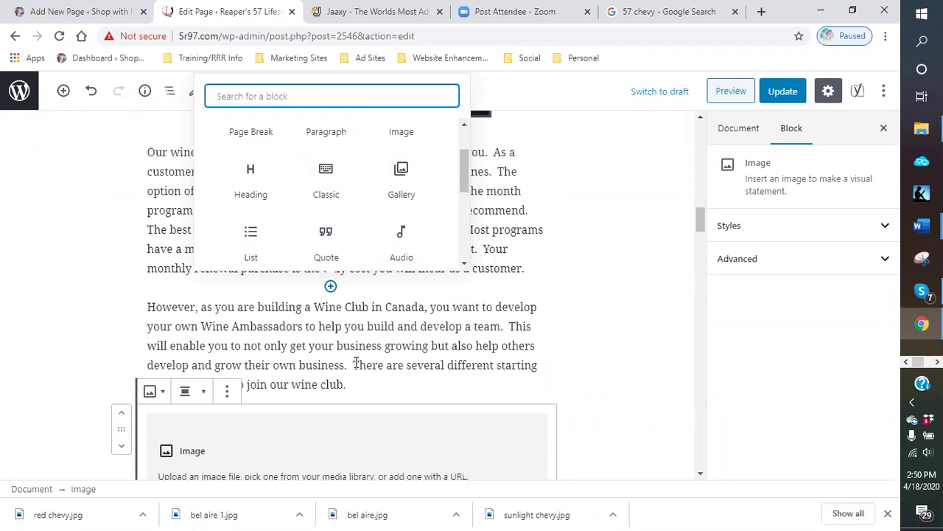
{"action": "left_click", "coordinate": [400, 176]}
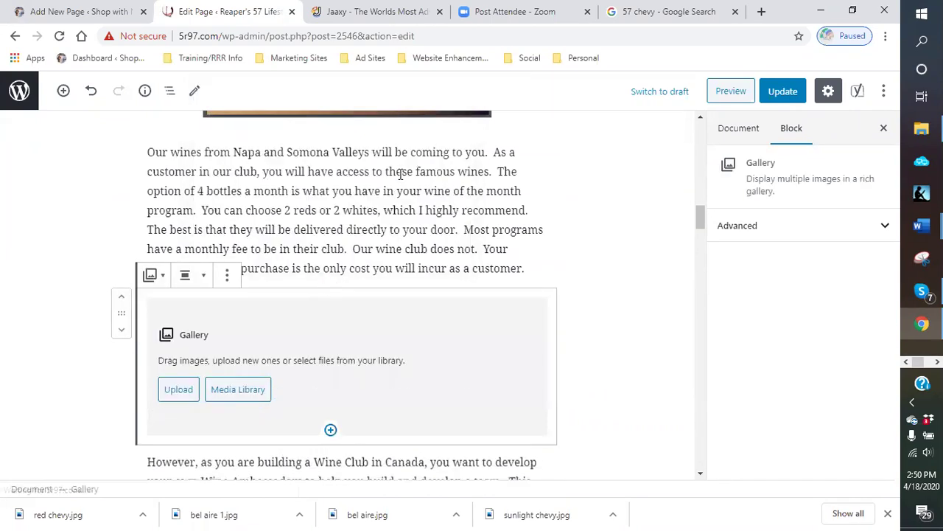
Step: Fill the gallery with the Grancru, Reserve and Estate member images from the media library
{"action": "left_click", "coordinate": [246, 389]}
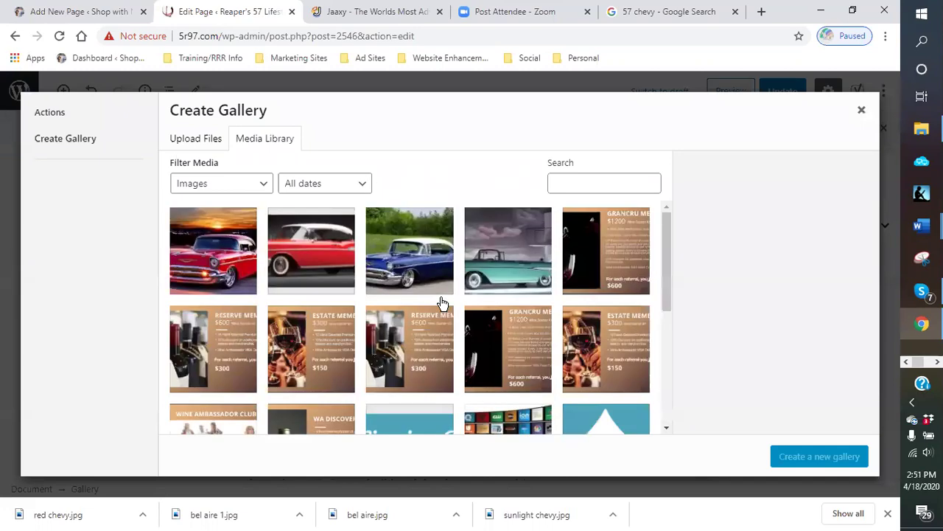
{"action": "left_click", "coordinate": [620, 255]}
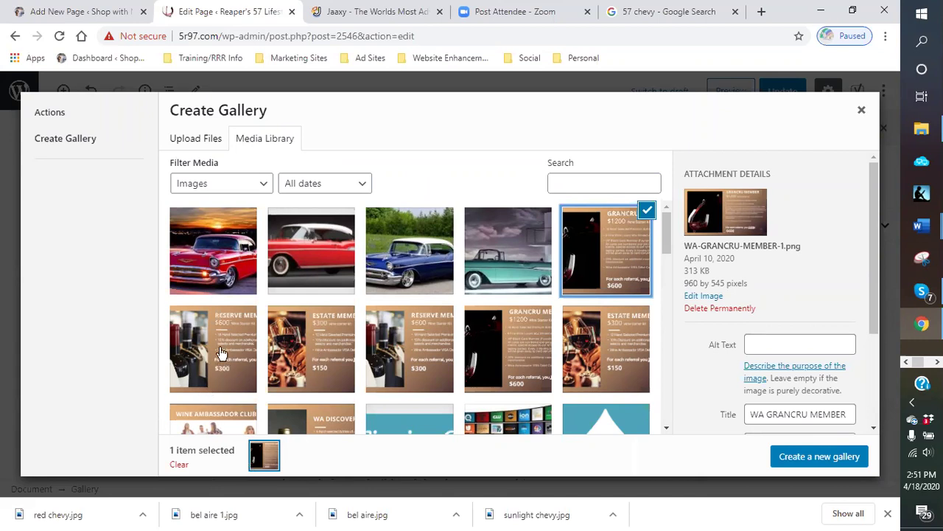
{"action": "left_click", "coordinate": [223, 350]}
{"action": "left_click", "coordinate": [332, 350]}
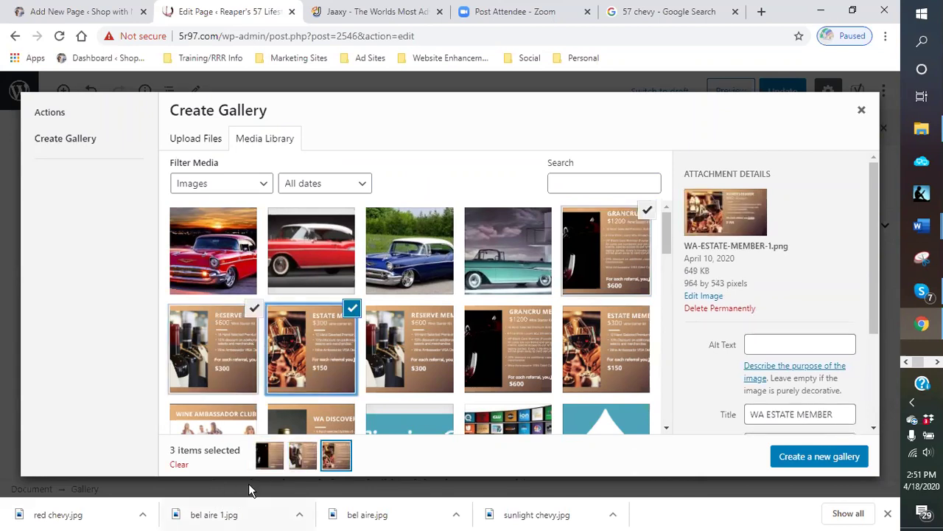
{"action": "left_click", "coordinate": [813, 457]}
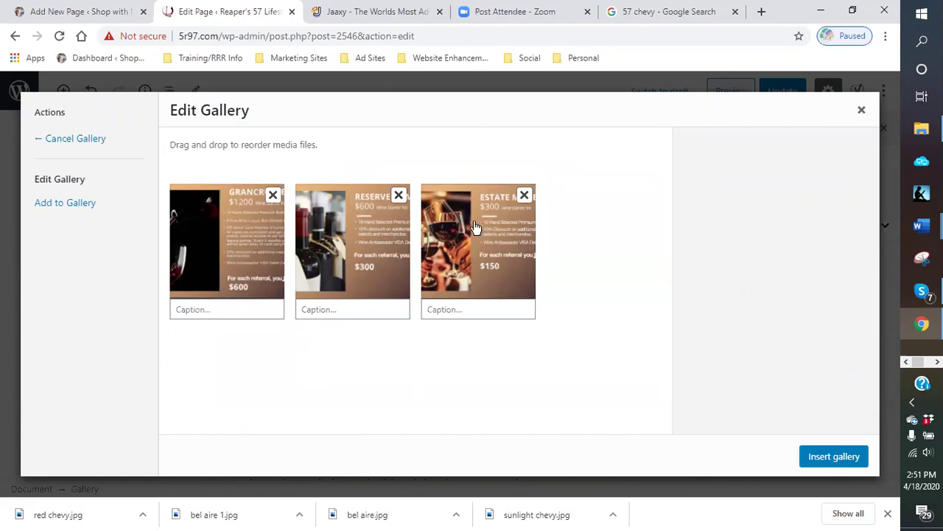
{"action": "left_click", "coordinate": [850, 459]}
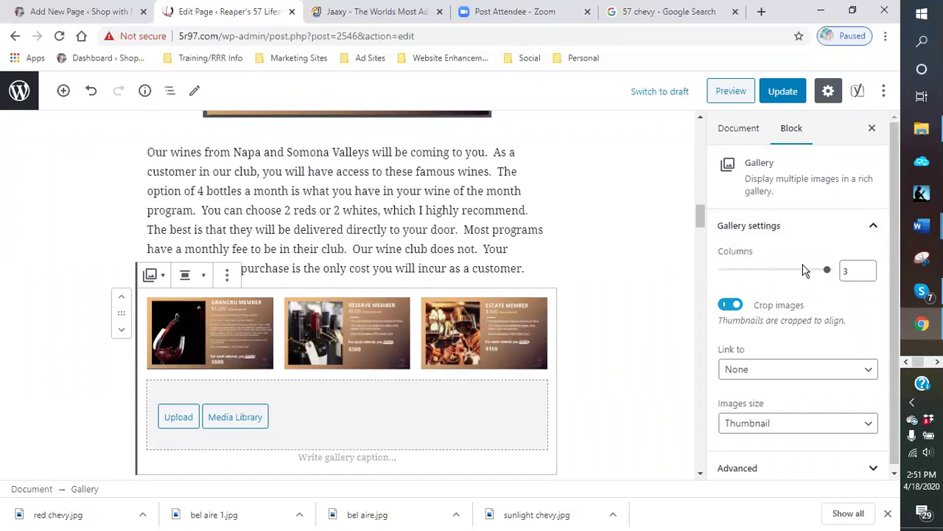
Step: Try a two-column layout for the membership gallery and set it back to 3 columns
{"action": "left_click", "coordinate": [871, 270]}
{"action": "left_click", "coordinate": [868, 277]}
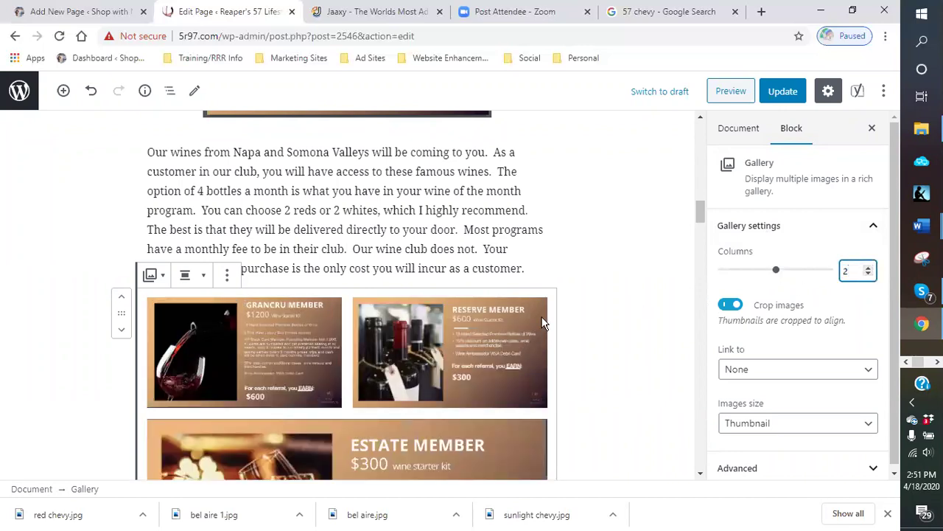
{"action": "scroll", "coordinate": [264, 314], "scroll_direction": "down", "scroll_amount": 1}
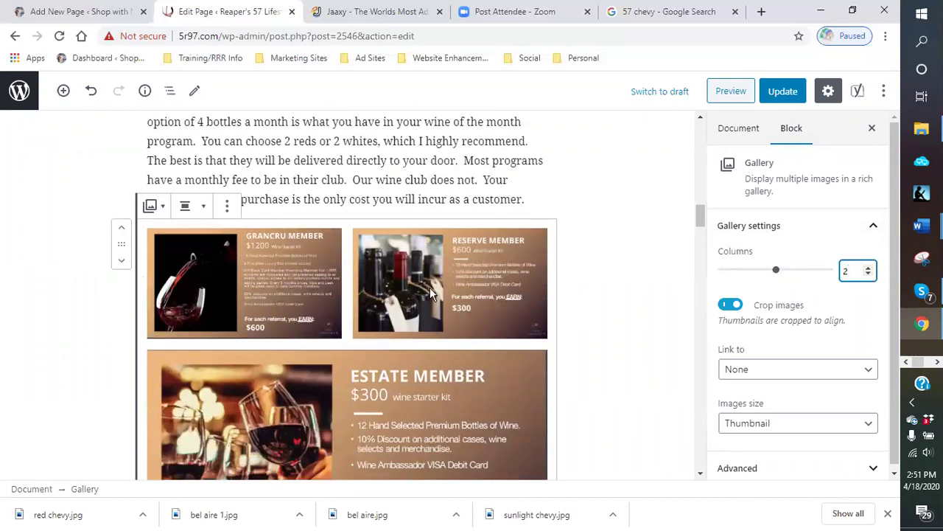
{"action": "scroll", "coordinate": [341, 352], "scroll_direction": "down", "scroll_amount": 2}
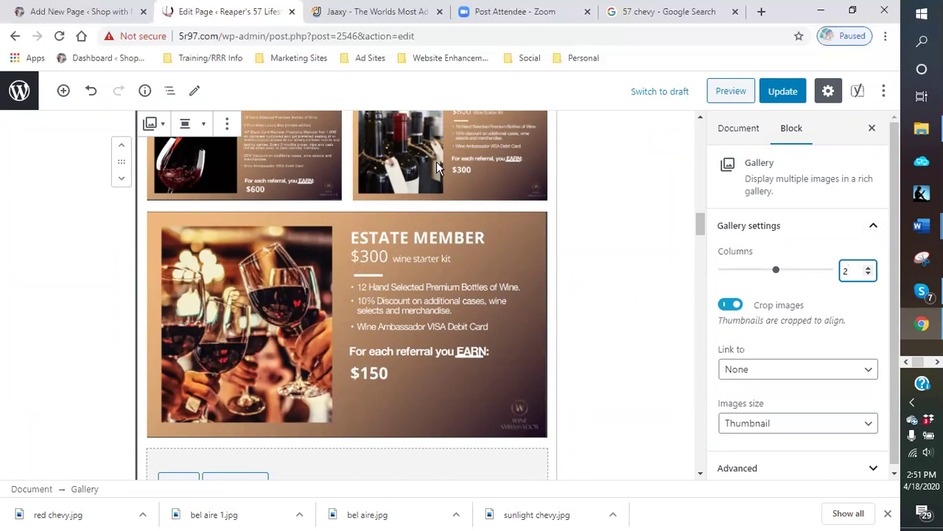
{"action": "left_click", "coordinate": [869, 268]}
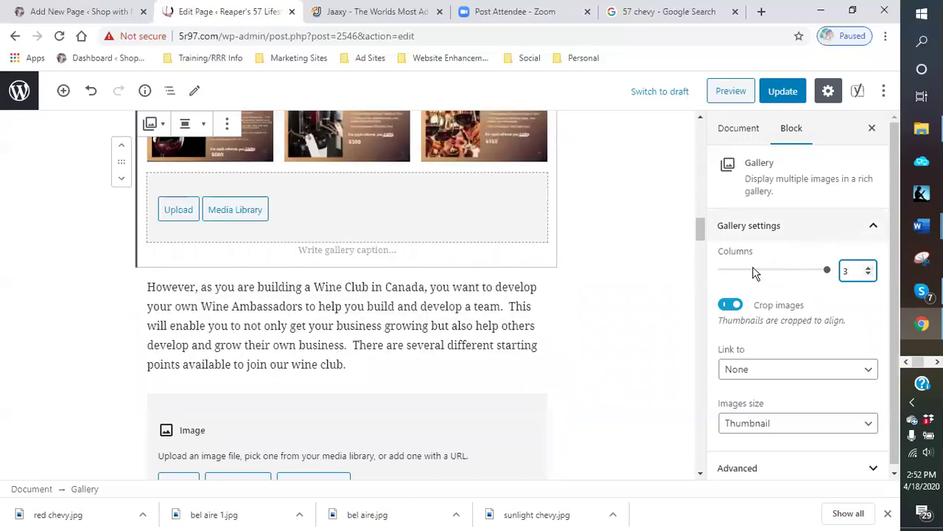
{"action": "scroll", "coordinate": [341, 214], "scroll_direction": "up", "scroll_amount": 2}
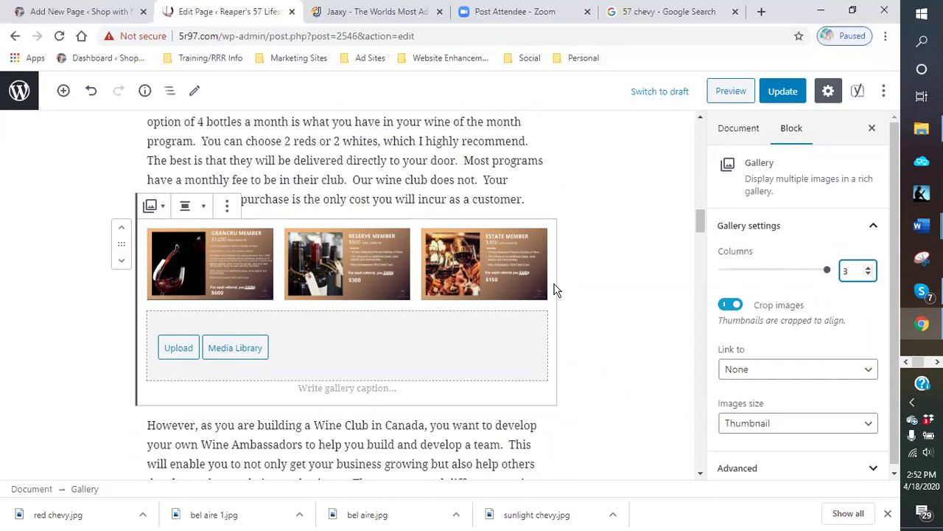
{"action": "left_click", "coordinate": [604, 314]}
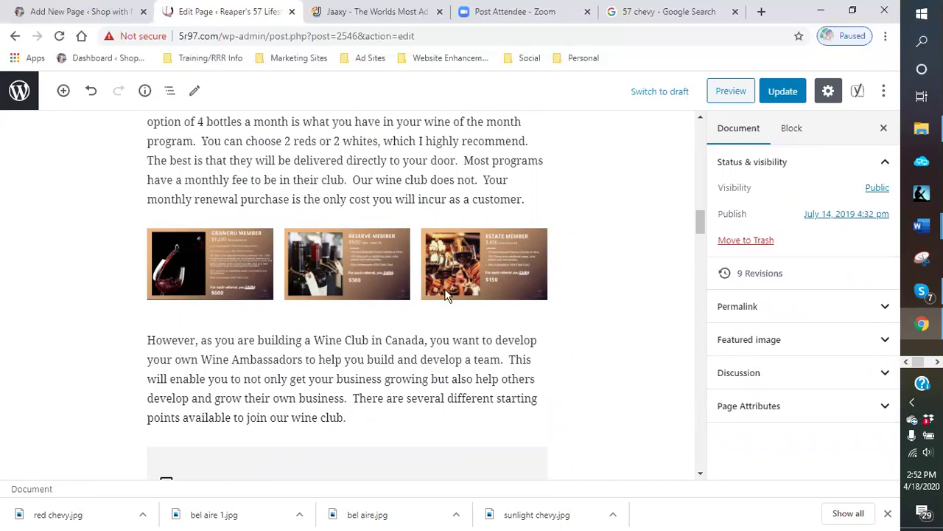
Step: Remove the gallery block containing the three membership images
{"action": "left_click", "coordinate": [487, 248]}
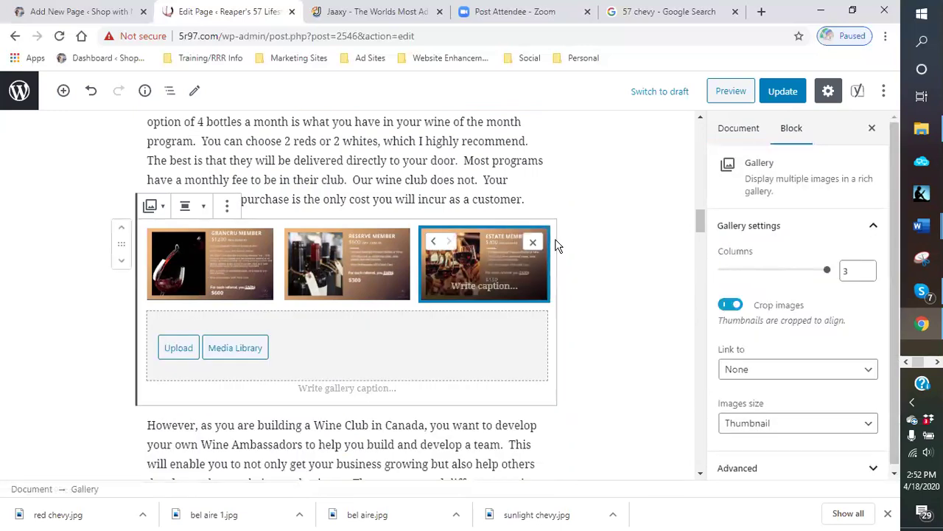
{"action": "left_click", "coordinate": [227, 205]}
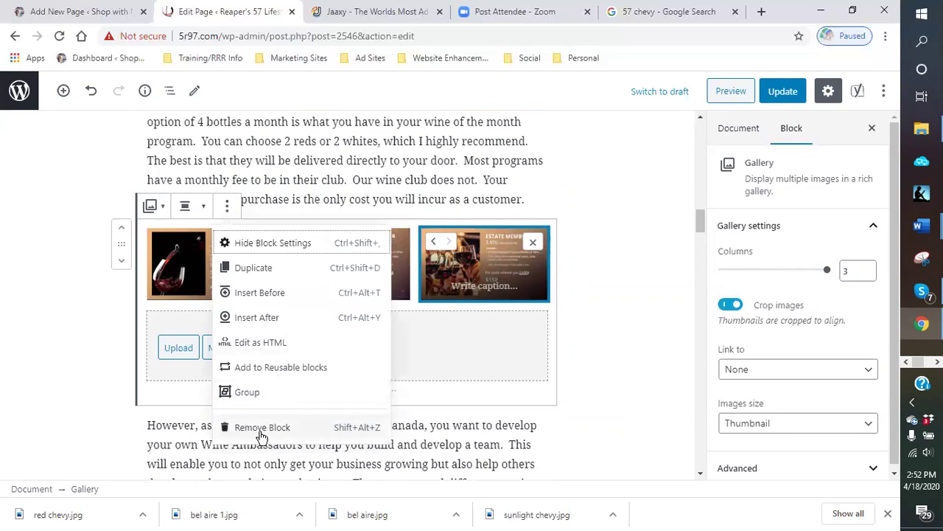
{"action": "left_click", "coordinate": [262, 427]}
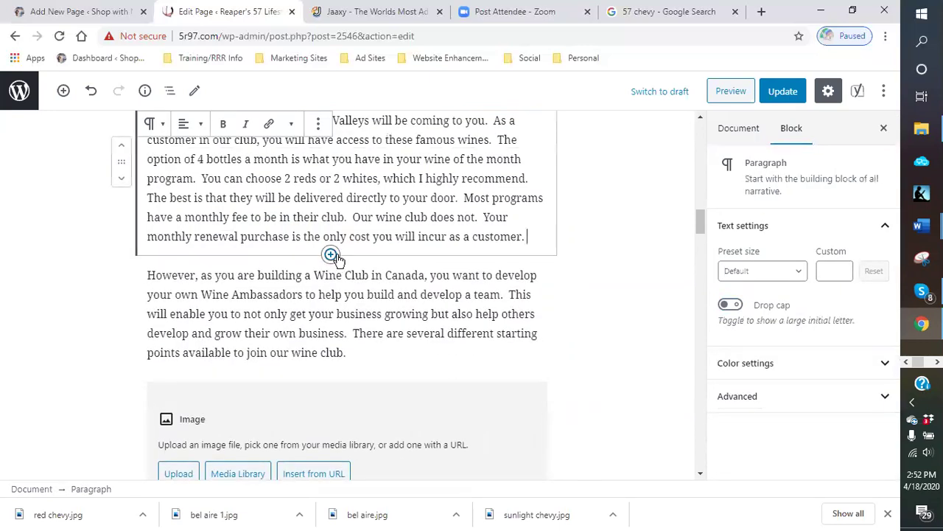
Step: Try adding a media library image between the "Our wines from Napa" and "However" paragraphs, and remove the empty image block
{"action": "left_click", "coordinate": [331, 255]}
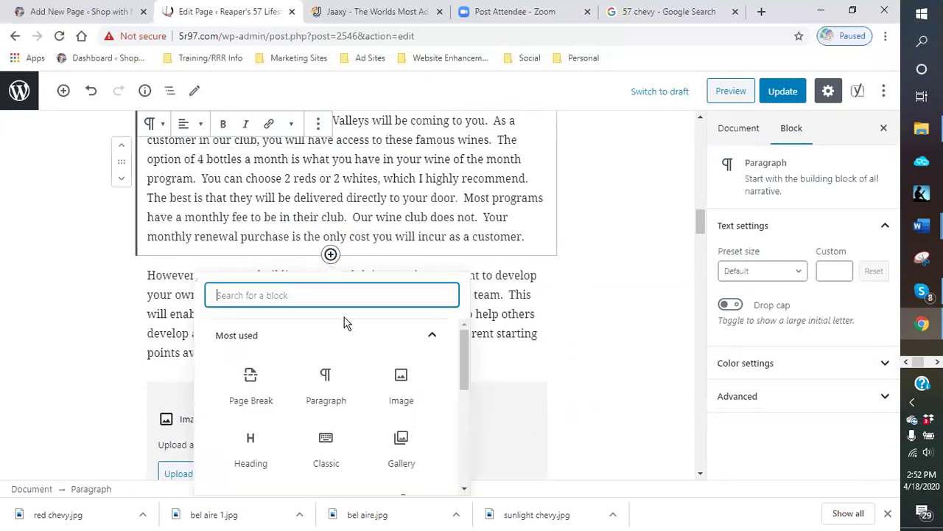
{"action": "left_click", "coordinate": [400, 392]}
{"action": "left_click", "coordinate": [249, 361]}
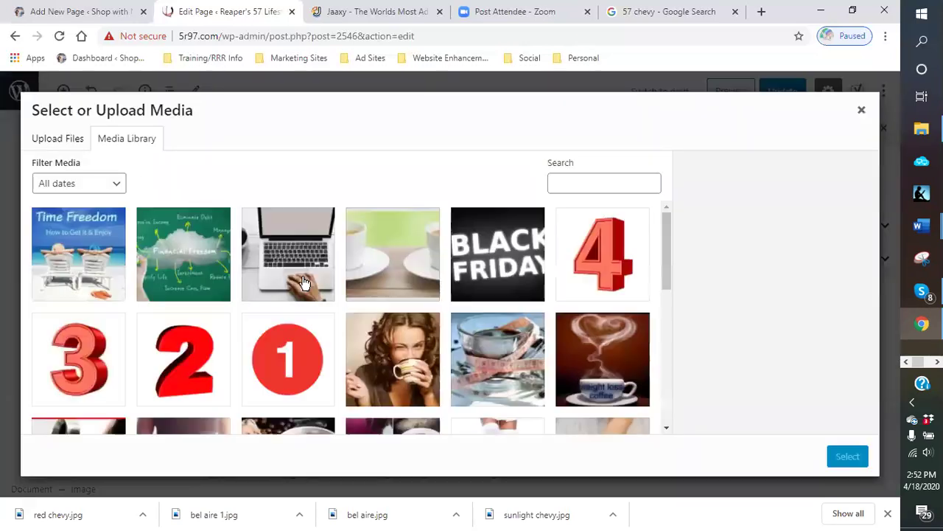
{"action": "left_click", "coordinate": [862, 110]}
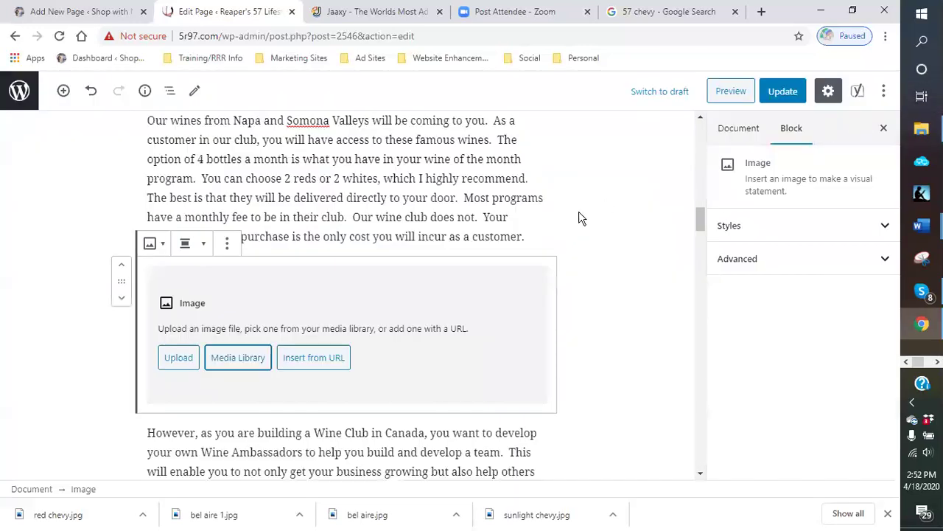
{"action": "left_click", "coordinate": [227, 243]}
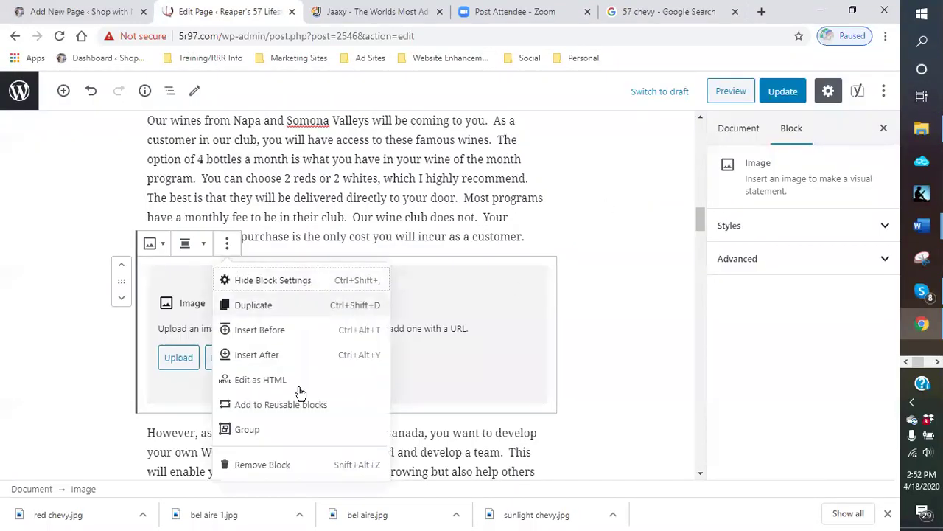
{"action": "left_click", "coordinate": [281, 466]}
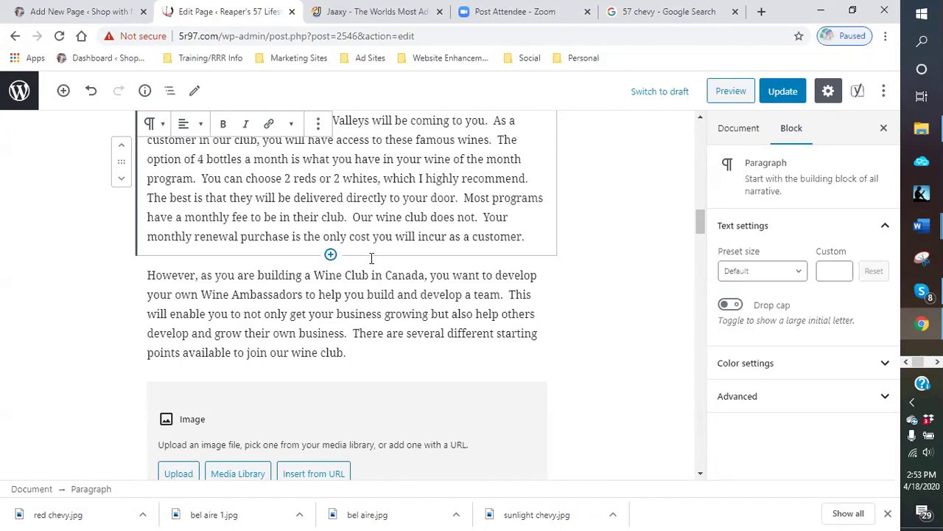
Step: Remove the empty image block above the "THE GRAN CRU - WINE CLUB IN CANADA" heading
{"action": "scroll", "coordinate": [367, 257], "scroll_direction": "up", "scroll_amount": 3}
{"action": "scroll", "coordinate": [367, 257], "scroll_direction": "down", "scroll_amount": 4}
{"action": "scroll", "coordinate": [363, 262], "scroll_direction": "down", "scroll_amount": 1}
{"action": "scroll", "coordinate": [364, 262], "scroll_direction": "up", "scroll_amount": 2}
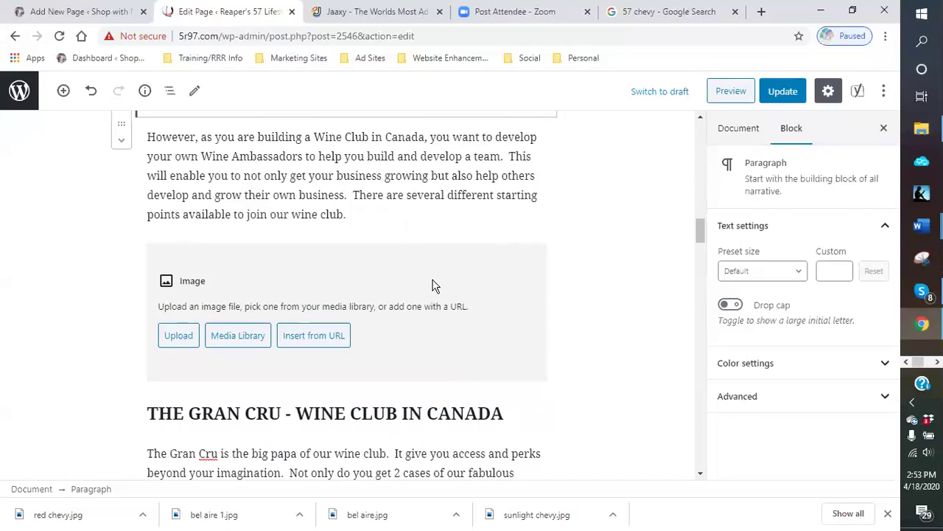
{"action": "left_click", "coordinate": [432, 286]}
{"action": "left_click", "coordinate": [228, 222]}
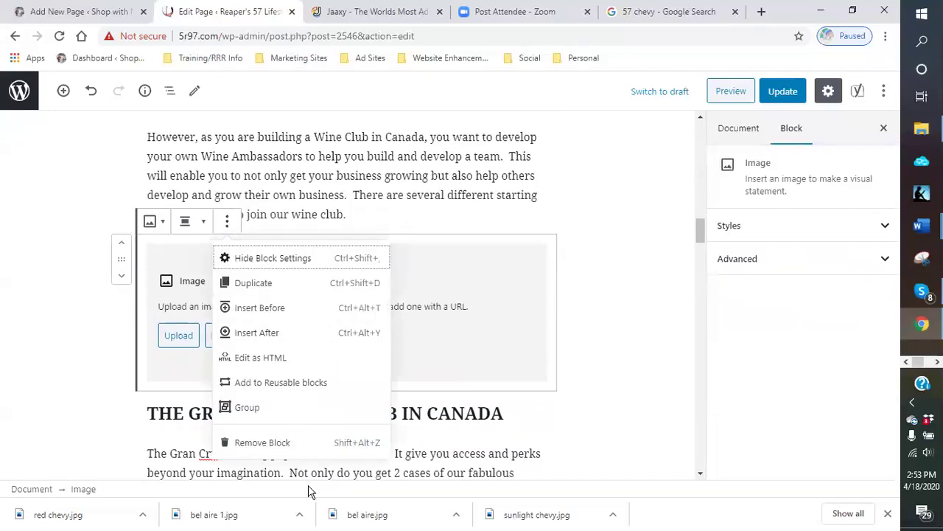
{"action": "left_click", "coordinate": [287, 444]}
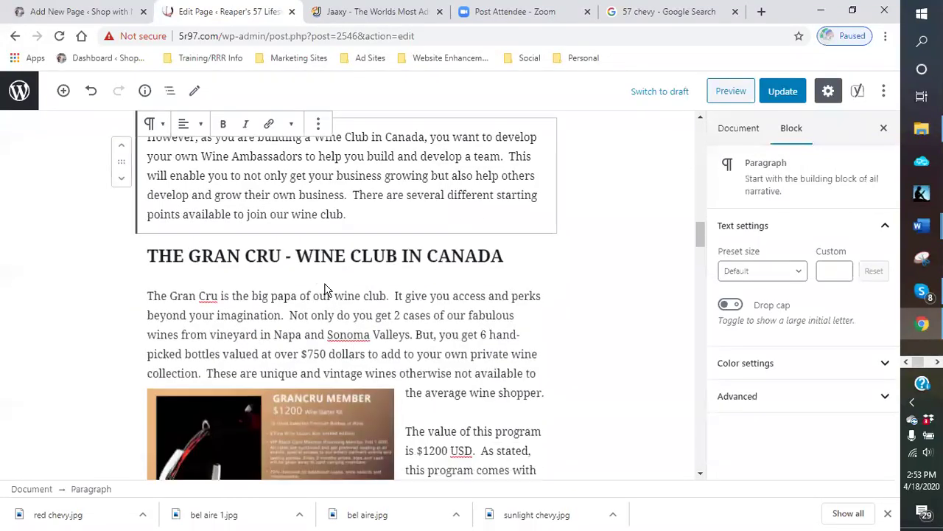
{"action": "scroll", "coordinate": [331, 309], "scroll_direction": "up", "scroll_amount": 5}
{"action": "scroll", "coordinate": [331, 309], "scroll_direction": "up", "scroll_amount": 10}
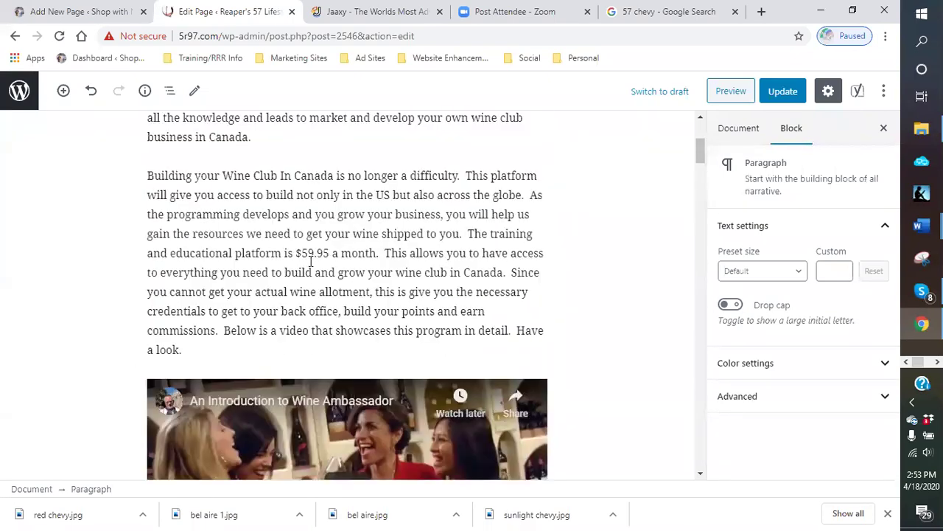
{"action": "scroll", "coordinate": [312, 265], "scroll_direction": "up", "scroll_amount": 5}
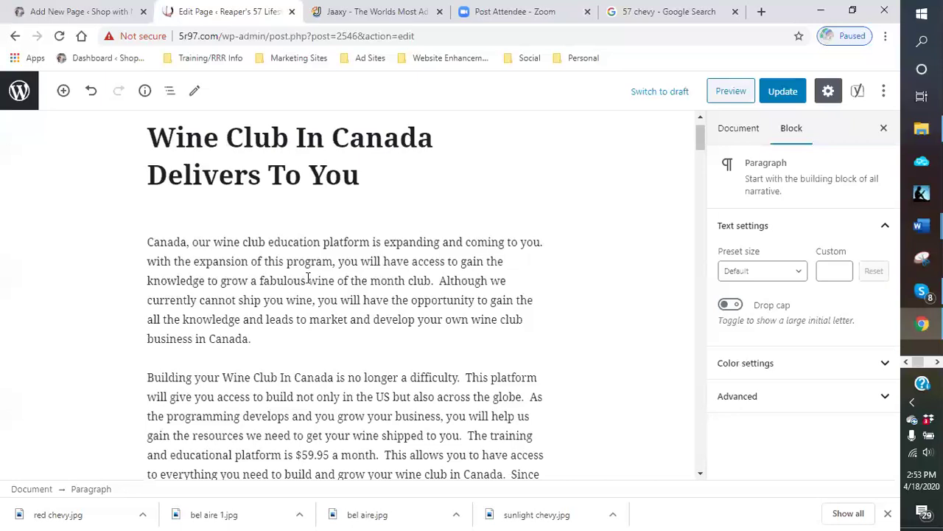
Step: Review the page's text, video and image blocks from the title through to the "BECOME AN ESTATE MEMBER" heading
{"action": "scroll", "coordinate": [308, 279], "scroll_direction": "down", "scroll_amount": 3}
{"action": "scroll", "coordinate": [302, 287], "scroll_direction": "up", "scroll_amount": 3}
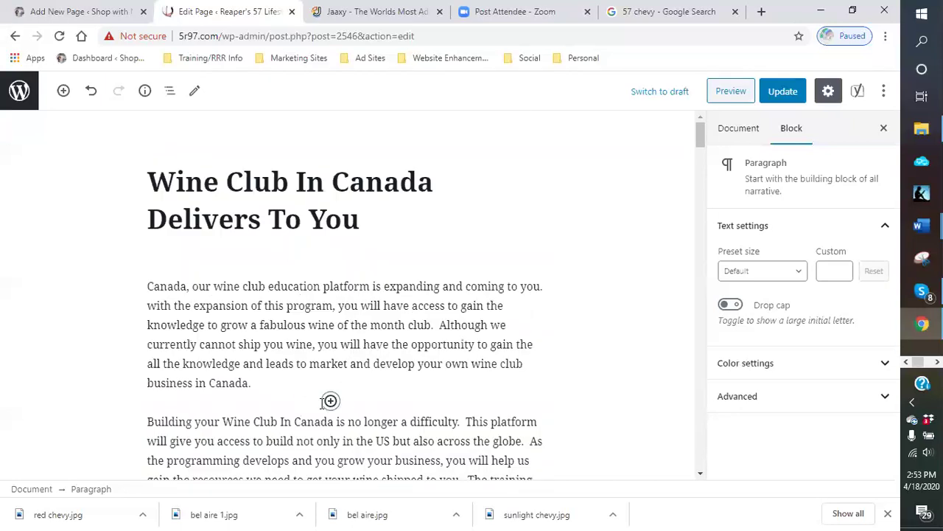
{"action": "scroll", "coordinate": [330, 401], "scroll_direction": "down", "scroll_amount": 6}
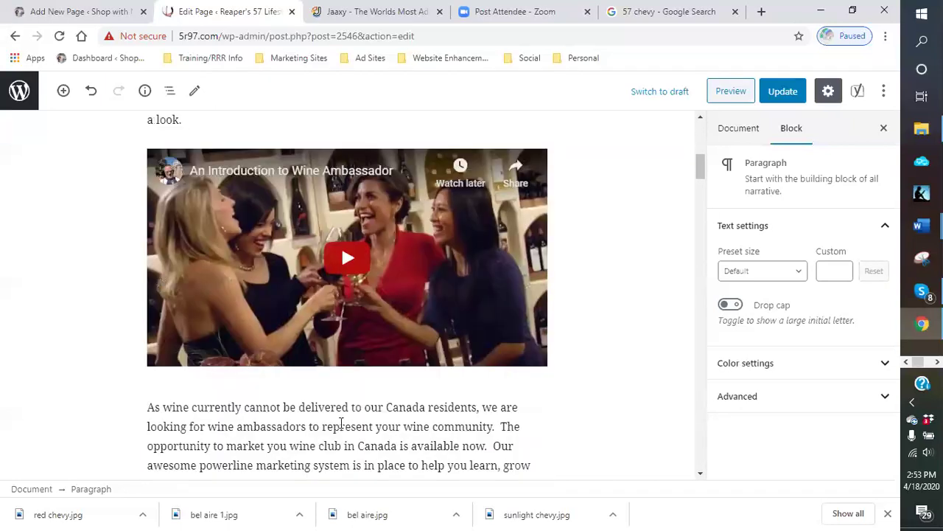
{"action": "scroll", "coordinate": [341, 422], "scroll_direction": "down", "scroll_amount": 6}
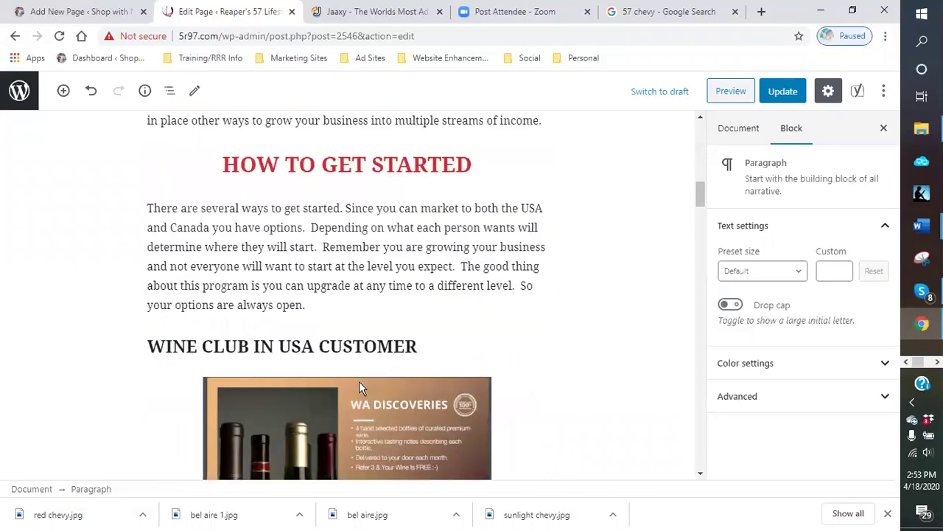
{"action": "scroll", "coordinate": [359, 381], "scroll_direction": "down", "scroll_amount": 6}
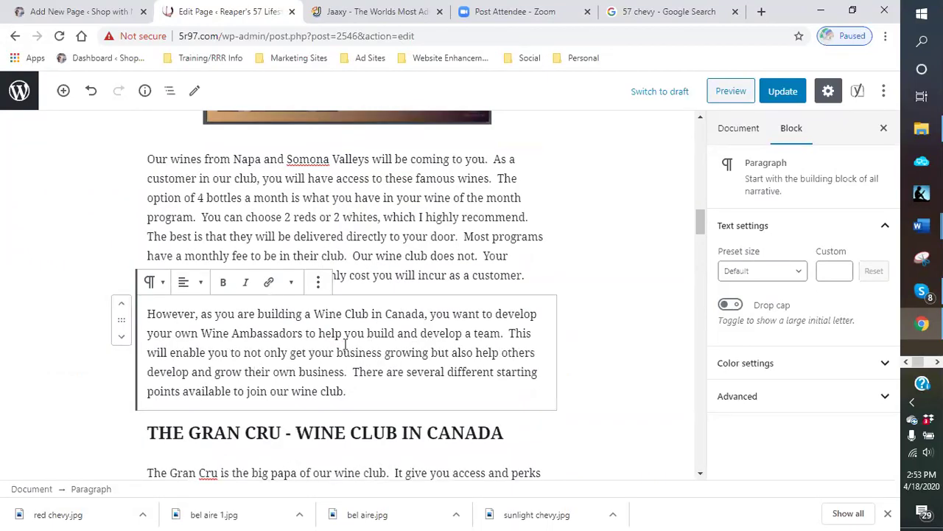
{"action": "scroll", "coordinate": [335, 361], "scroll_direction": "down", "scroll_amount": 4}
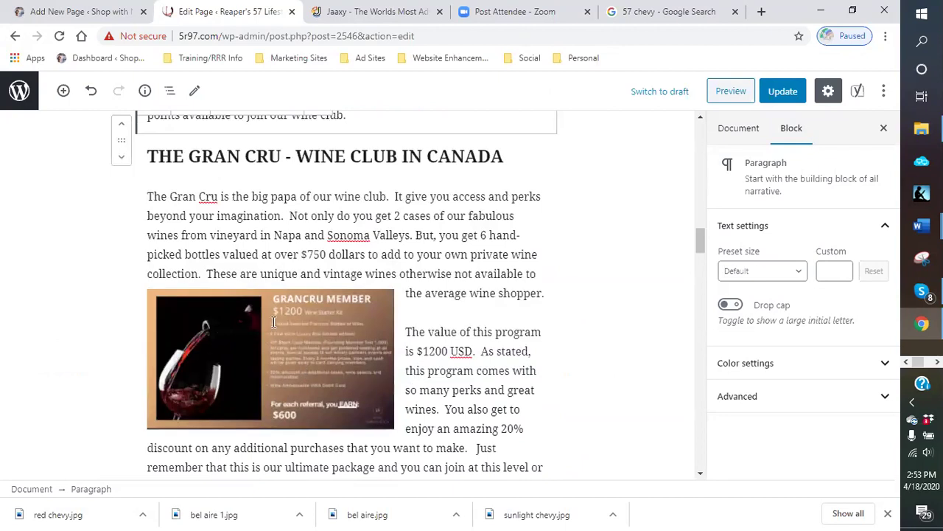
{"action": "scroll", "coordinate": [328, 263], "scroll_direction": "down", "scroll_amount": 2}
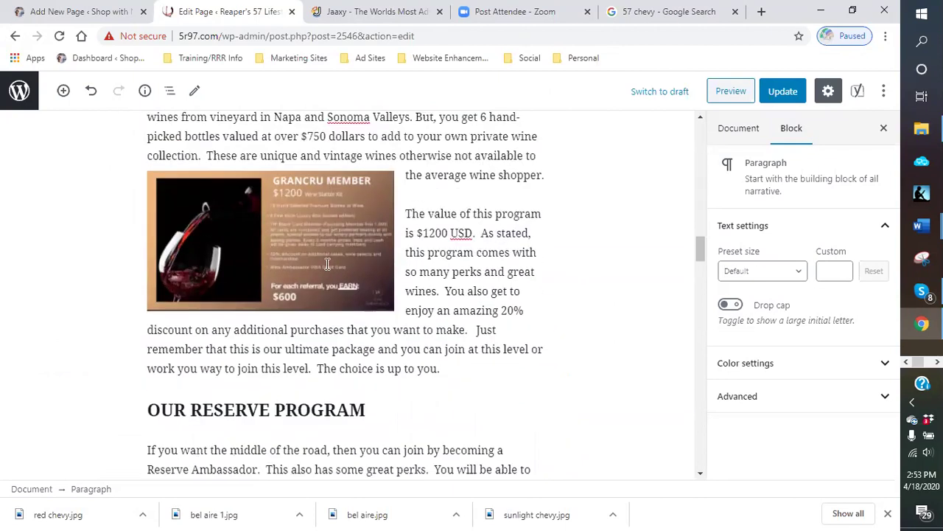
{"action": "scroll", "coordinate": [328, 264], "scroll_direction": "down", "scroll_amount": 7}
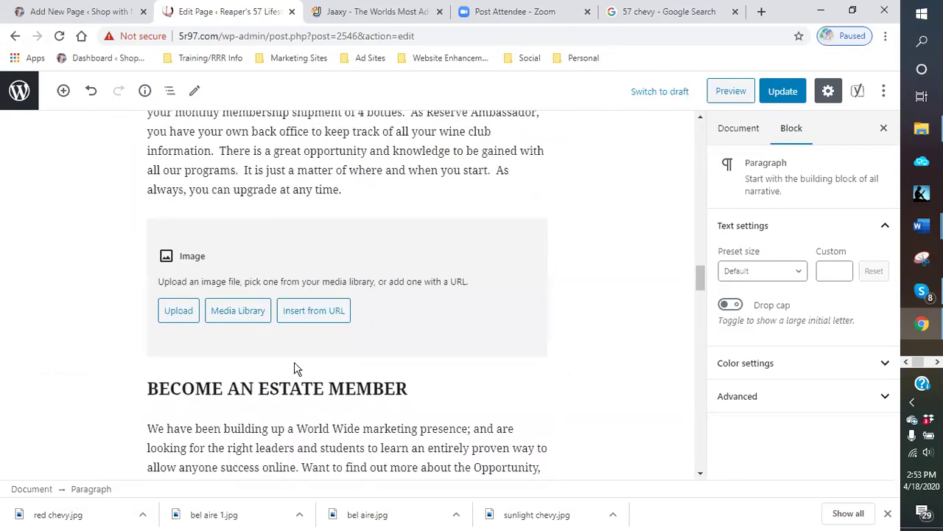
Step: Review the wine club page's sections, from the Gran Cru text to the Estate Member and training paragraphs
{"action": "scroll", "coordinate": [297, 369], "scroll_direction": "down", "scroll_amount": 2}
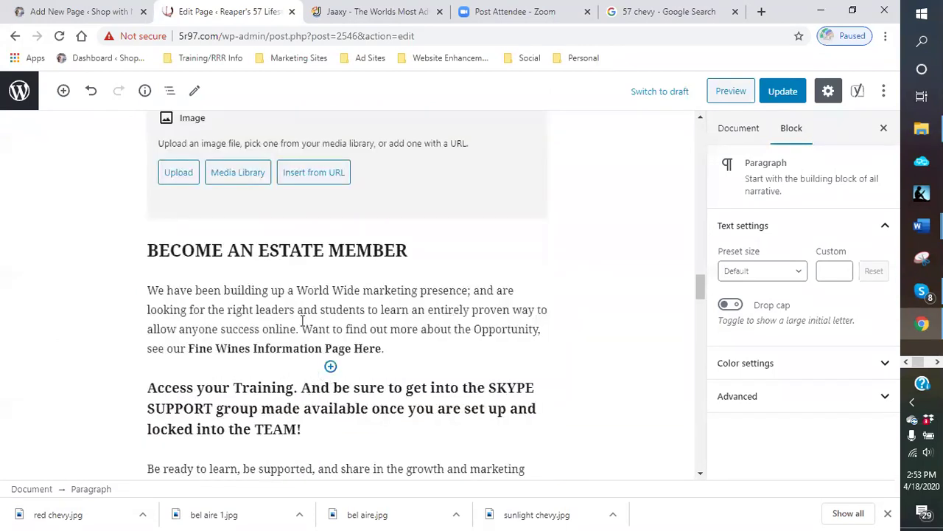
{"action": "scroll", "coordinate": [295, 331], "scroll_direction": "down", "scroll_amount": 4}
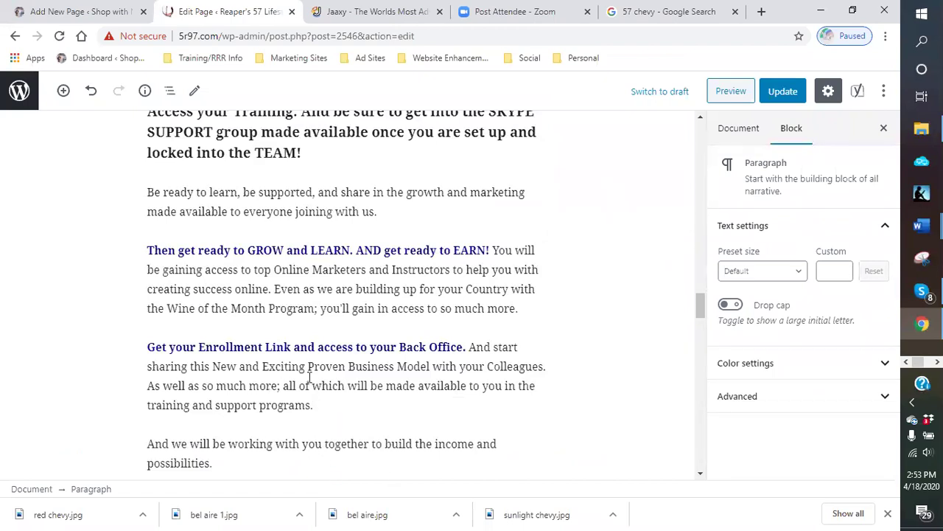
{"action": "scroll", "coordinate": [310, 297], "scroll_direction": "down", "scroll_amount": 1}
{"action": "scroll", "coordinate": [308, 293], "scroll_direction": "up", "scroll_amount": 6}
{"action": "scroll", "coordinate": [327, 284], "scroll_direction": "up", "scroll_amount": 9}
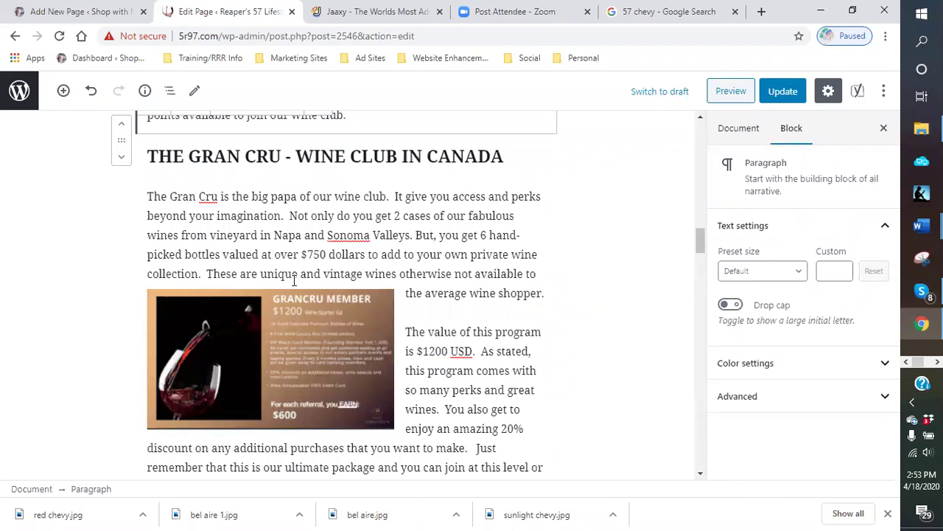
{"action": "scroll", "coordinate": [294, 279], "scroll_direction": "down", "scroll_amount": 9}
{"action": "scroll", "coordinate": [306, 332], "scroll_direction": "down", "scroll_amount": 5}
{"action": "scroll", "coordinate": [310, 339], "scroll_direction": "down", "scroll_amount": 2}
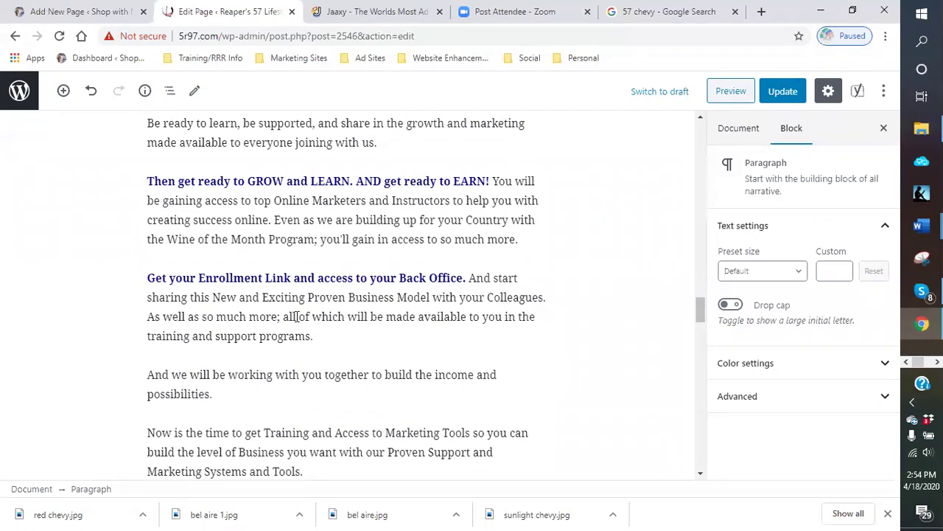
{"action": "scroll", "coordinate": [296, 317], "scroll_direction": "up", "scroll_amount": 4}
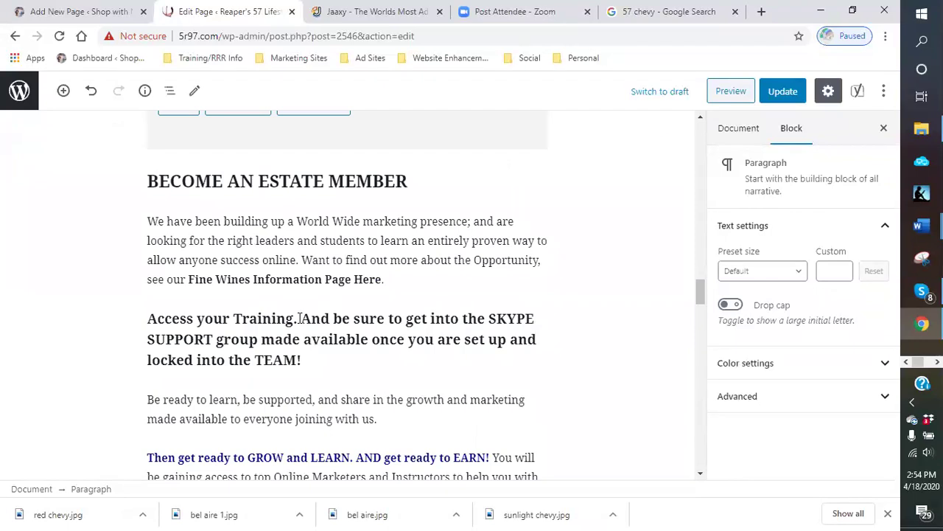
Step: Update the published wine club page to save its current content
{"action": "mouse_move", "coordinate": [319, 306]}
{"action": "left_click", "coordinate": [784, 91]}
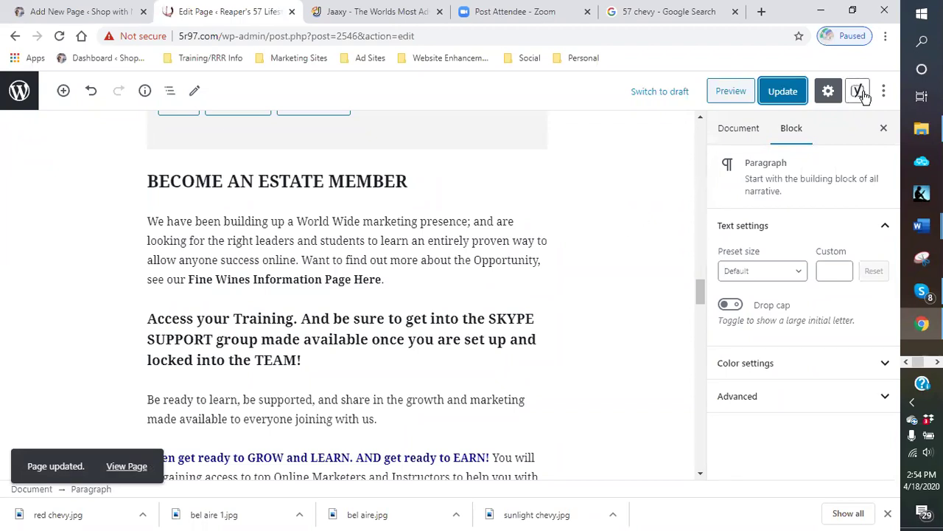
{"action": "left_click", "coordinate": [820, 11]}
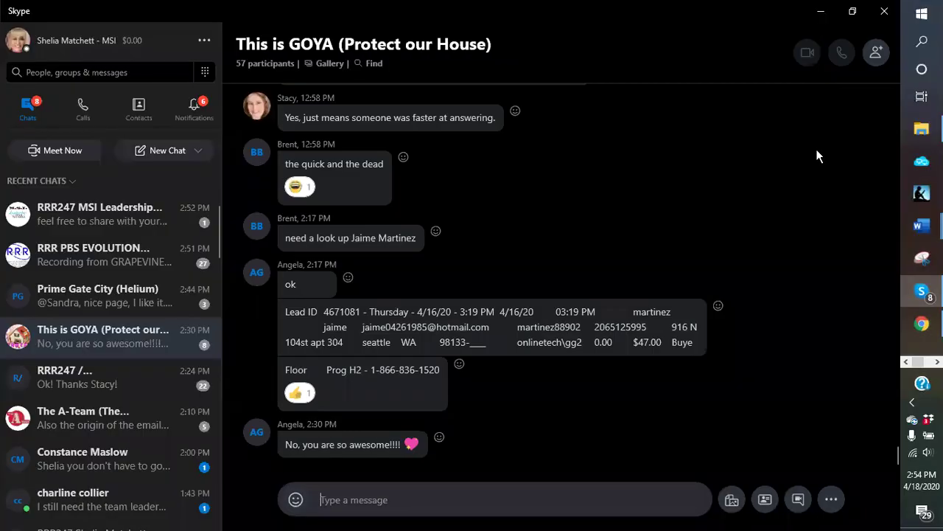
{"action": "left_click", "coordinate": [813, 13]}
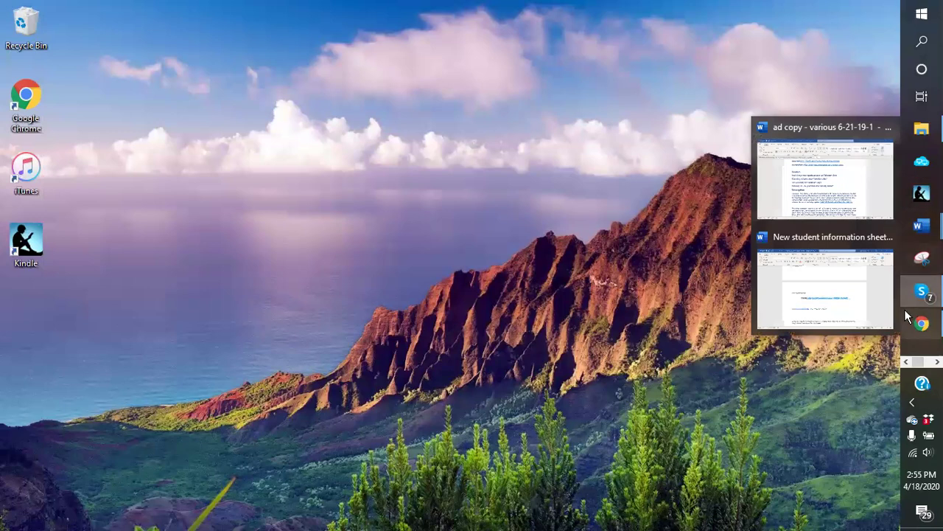
{"action": "left_click", "coordinate": [921, 323]}
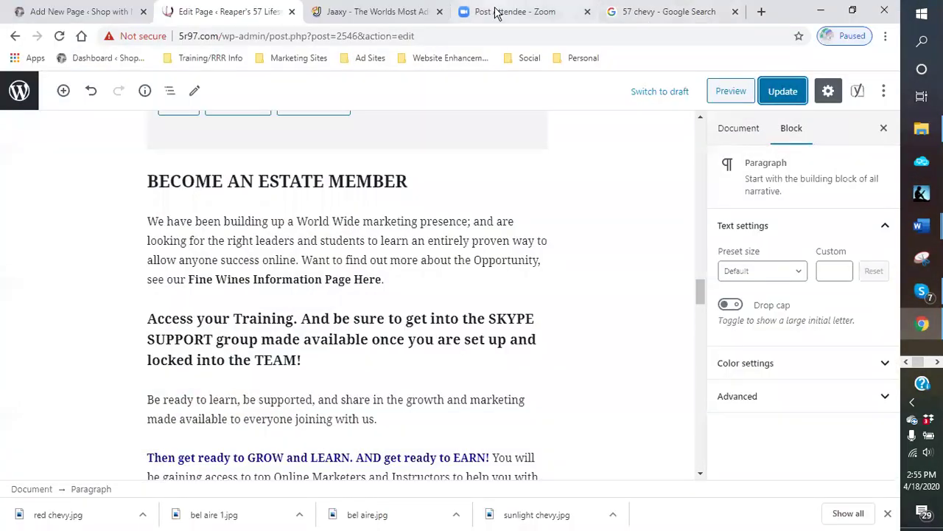
Step: Launch the Snipping Tool and open the Wine Ambassador back office in a new browser tab
{"action": "left_click", "coordinate": [763, 13]}
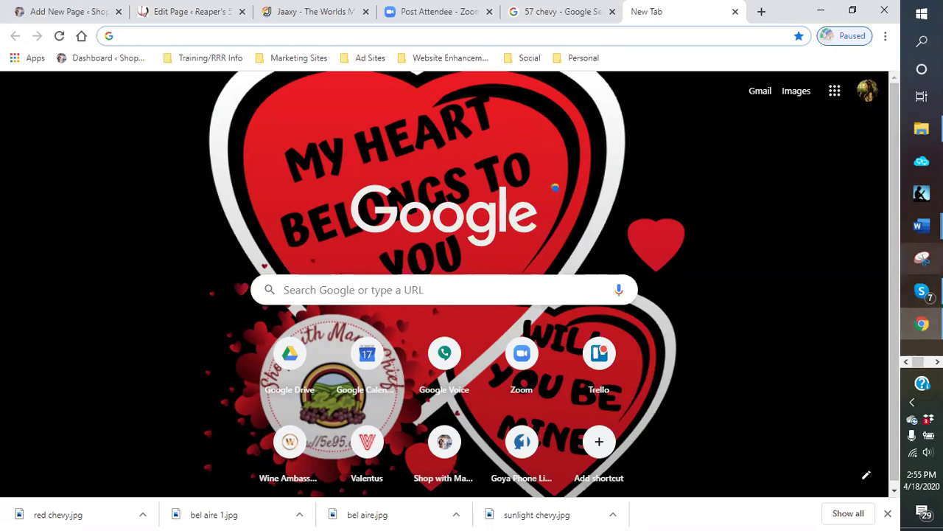
{"action": "left_click", "coordinate": [922, 258]}
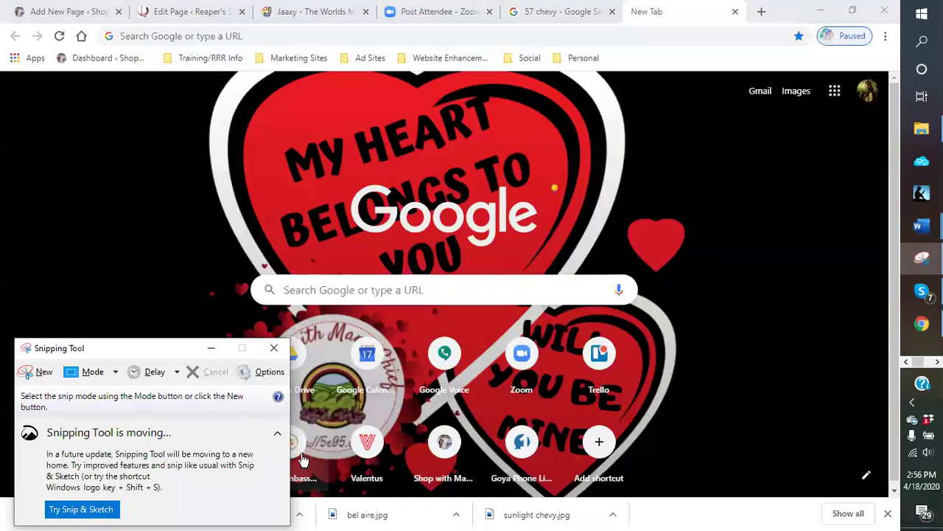
{"action": "left_click", "coordinate": [301, 441]}
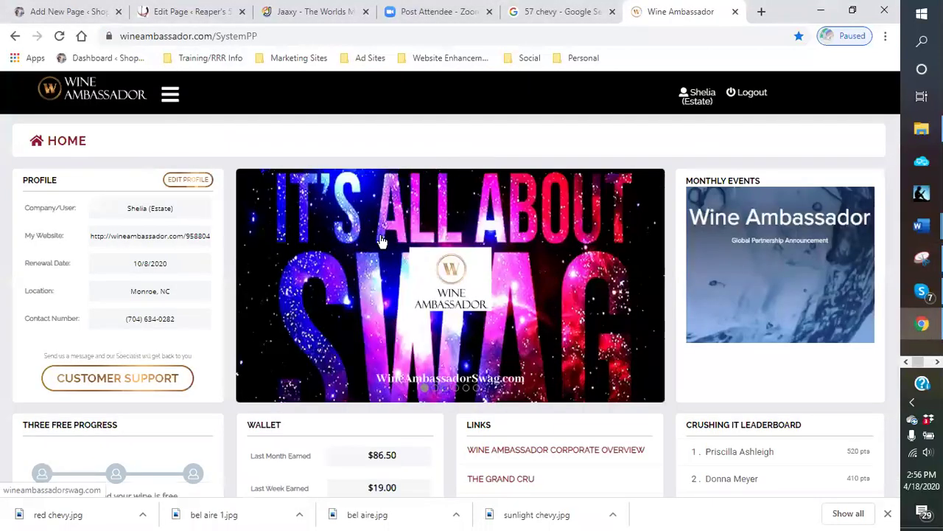
Step: Accept the site's terms and conditions, then open and browse the Wine Ambassador Corporate Overview presentation
{"action": "scroll", "coordinate": [379, 275], "scroll_direction": "down", "scroll_amount": 1}
{"action": "left_click", "coordinate": [475, 384]}
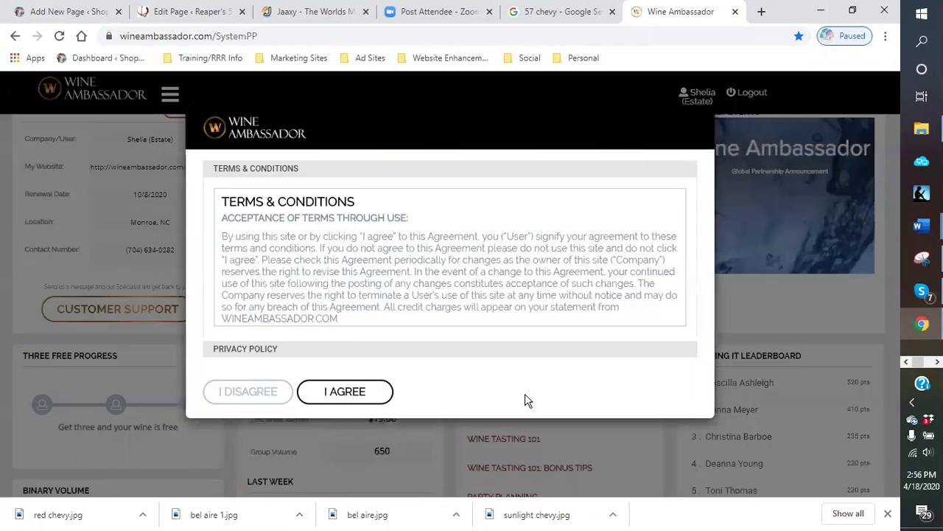
{"action": "left_click", "coordinate": [357, 398]}
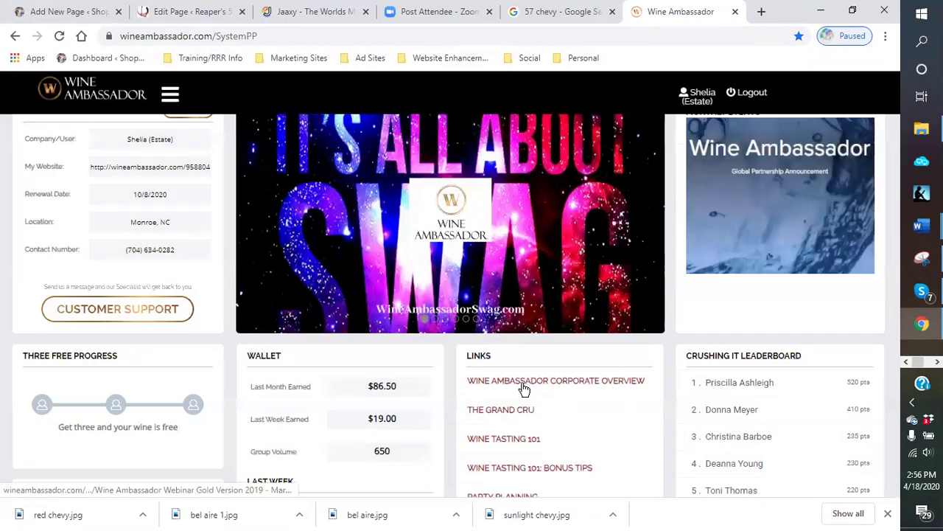
{"action": "left_click", "coordinate": [523, 388]}
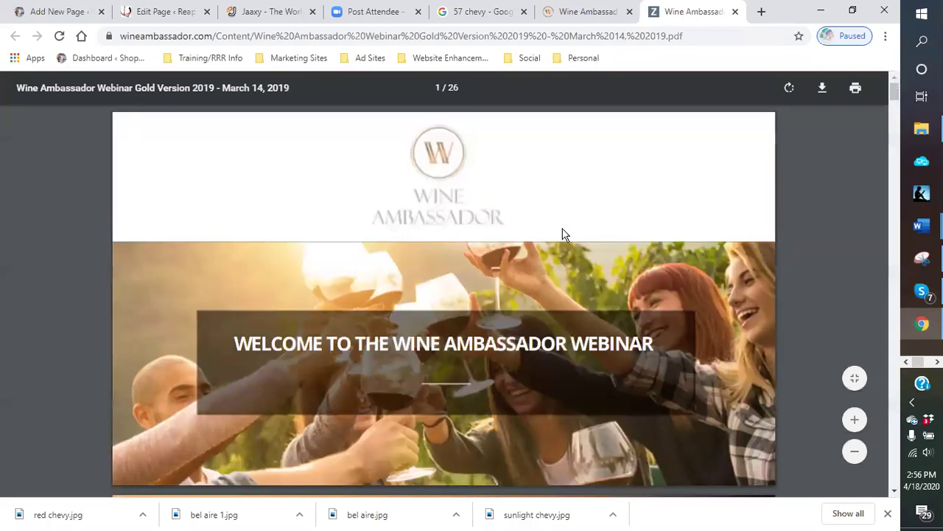
{"action": "scroll", "coordinate": [561, 232], "scroll_direction": "down", "scroll_amount": 2}
{"action": "scroll", "coordinate": [560, 230], "scroll_direction": "down", "scroll_amount": 8}
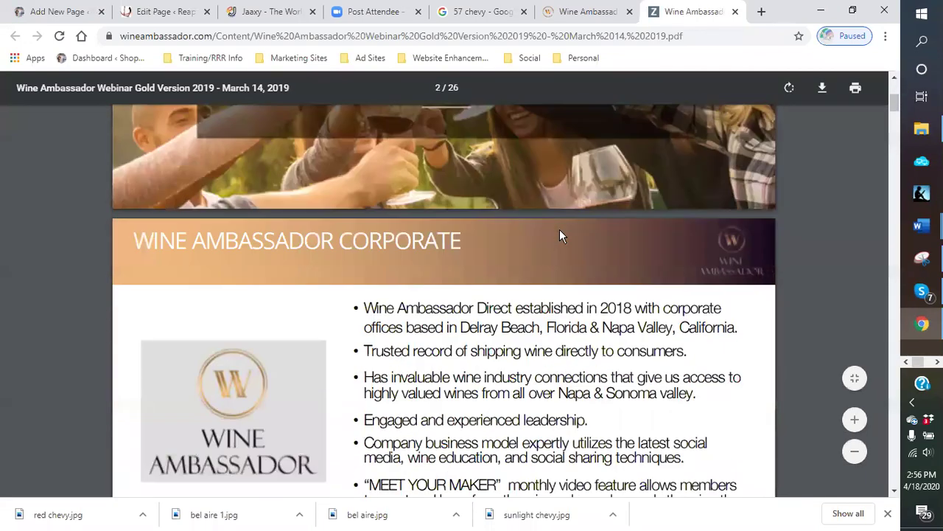
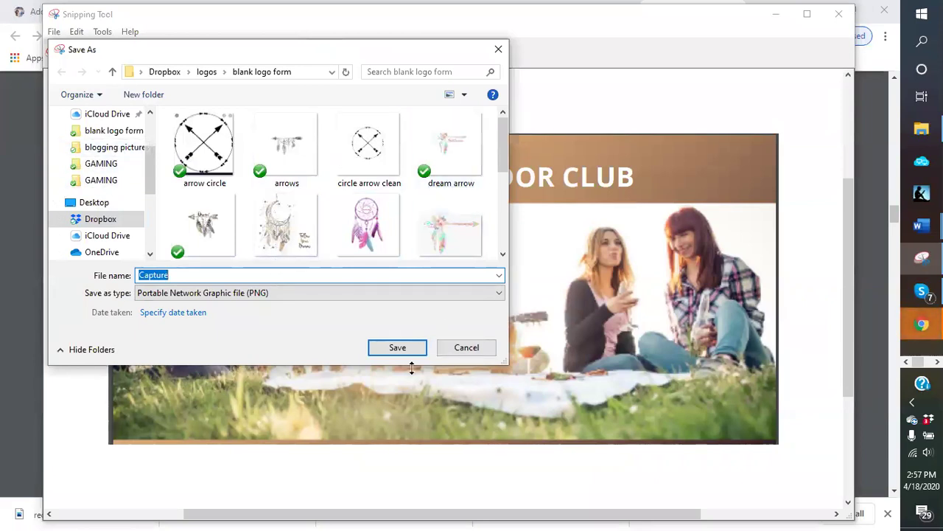
Step: Discard the Wine Ambassador Club snip without saving, and close the presentation and Wine Ambassador tabs
{"action": "left_click", "coordinate": [502, 51]}
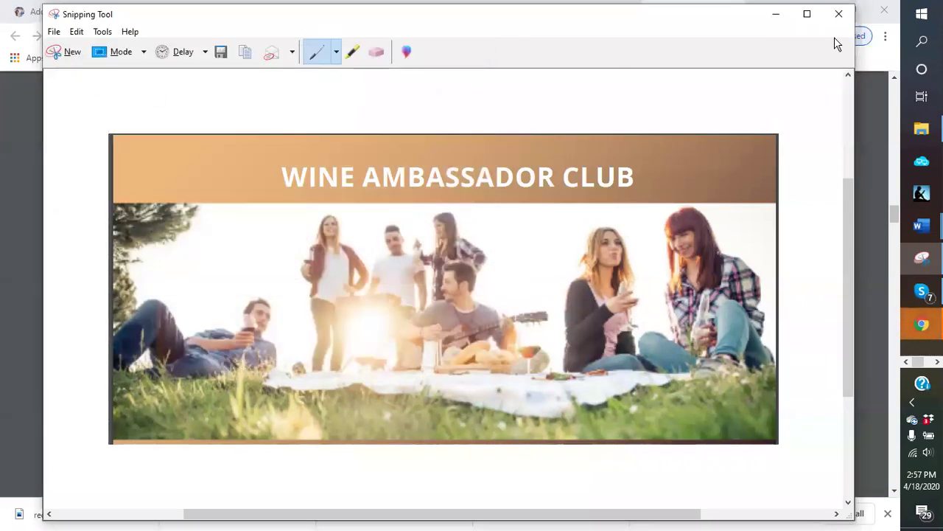
{"action": "left_click", "coordinate": [839, 14]}
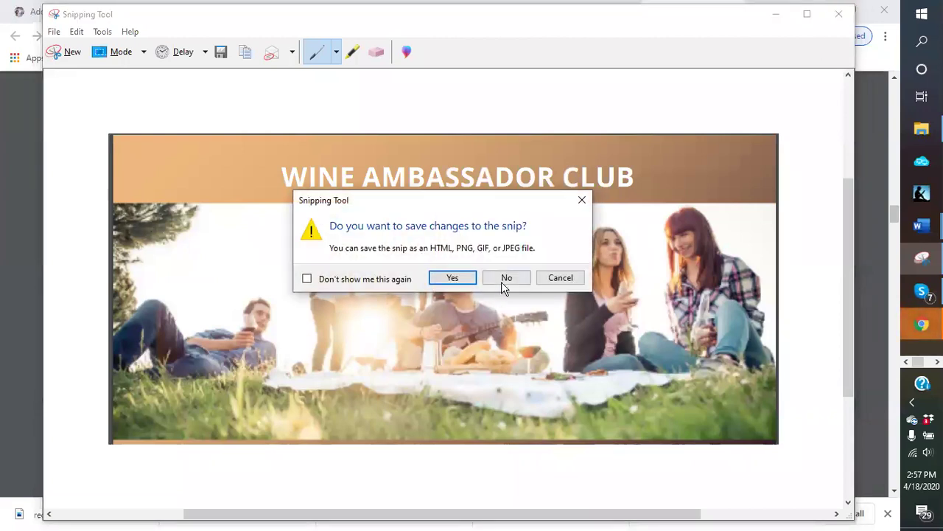
{"action": "left_click", "coordinate": [504, 280]}
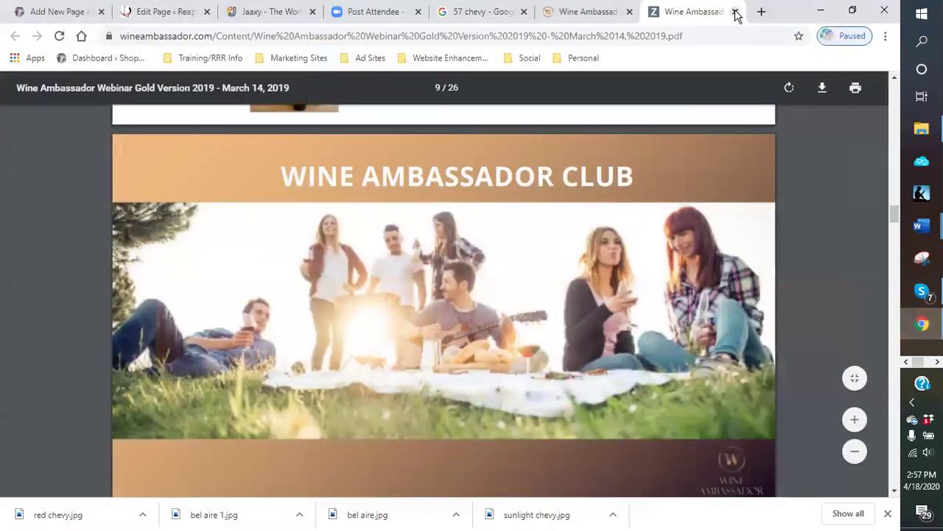
{"action": "left_click", "coordinate": [735, 12]}
{"action": "left_click", "coordinate": [734, 12]}
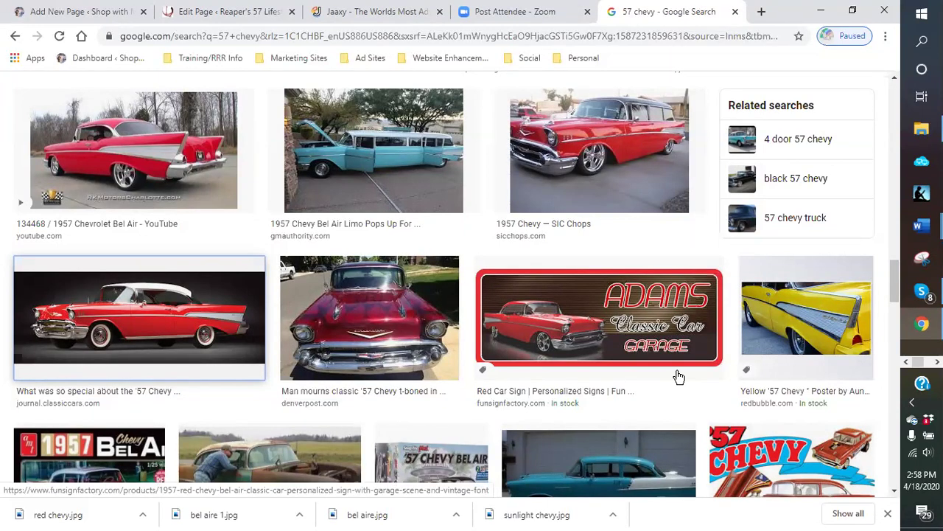
{"action": "right_click", "coordinate": [362, 181]}
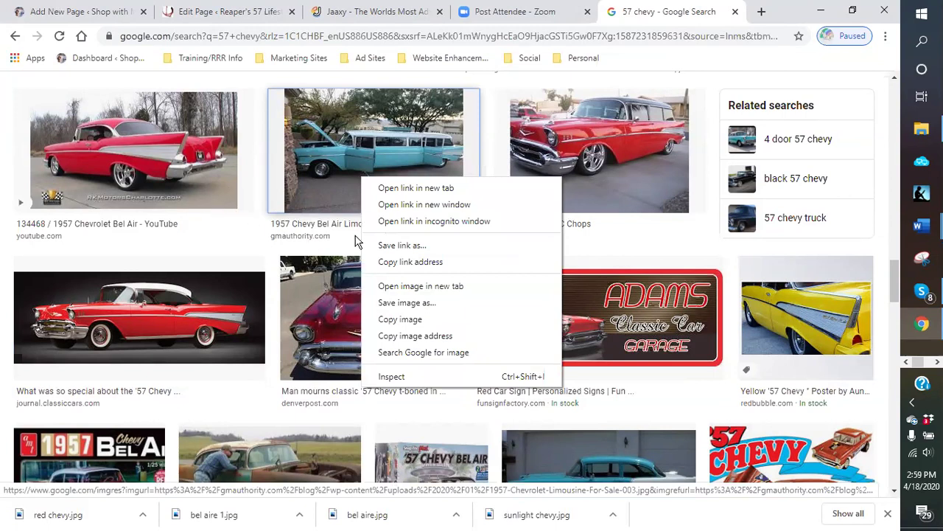
{"action": "left_click", "coordinate": [616, 238]}
{"action": "left_click", "coordinate": [616, 237]}
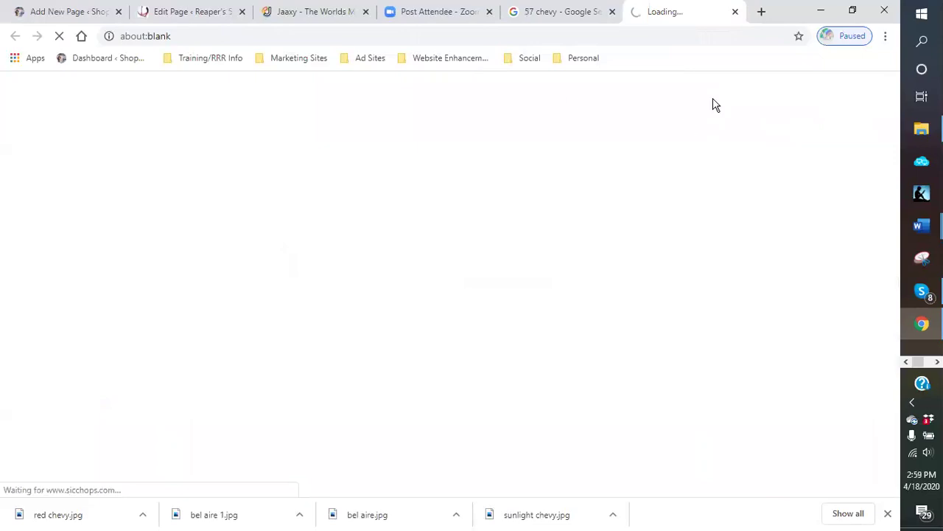
{"action": "left_click", "coordinate": [736, 12]}
Step: Examine the 57 chevy image search results for suitable car pictures
{"action": "scroll", "coordinate": [536, 267], "scroll_direction": "down", "scroll_amount": 5}
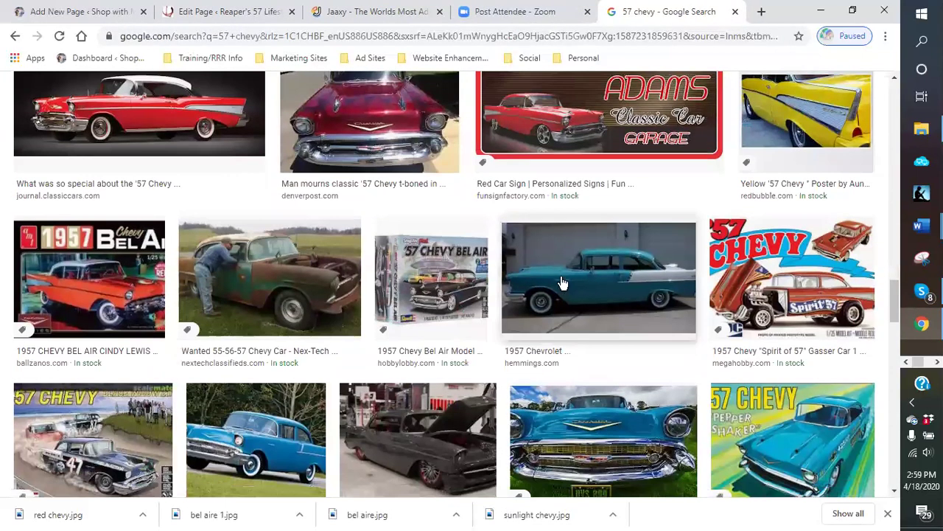
{"action": "scroll", "coordinate": [509, 280], "scroll_direction": "down", "scroll_amount": 4}
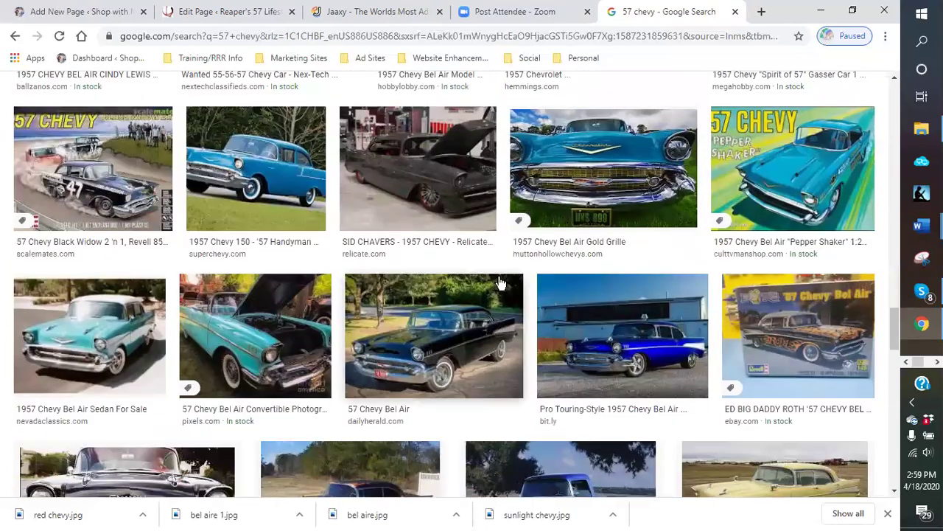
{"action": "scroll", "coordinate": [451, 278], "scroll_direction": "down", "scroll_amount": 1}
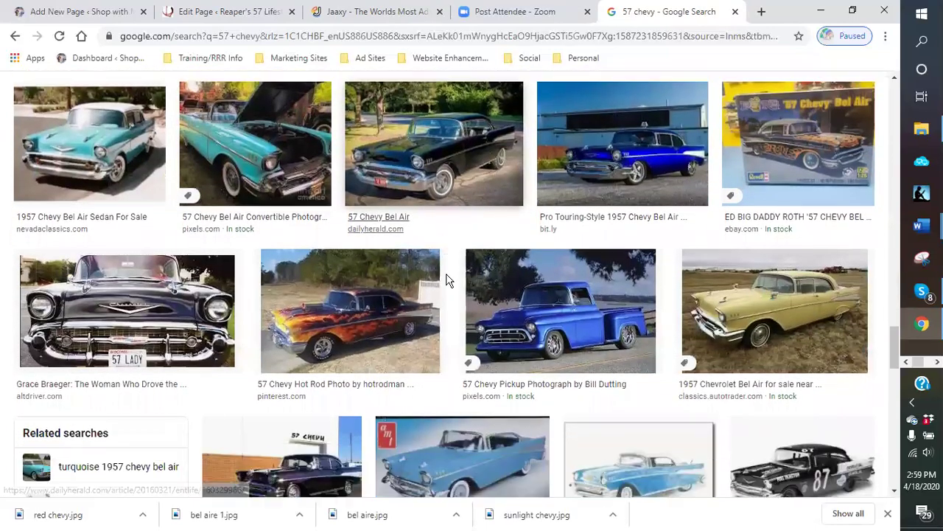
{"action": "scroll", "coordinate": [423, 284], "scroll_direction": "down", "scroll_amount": 4}
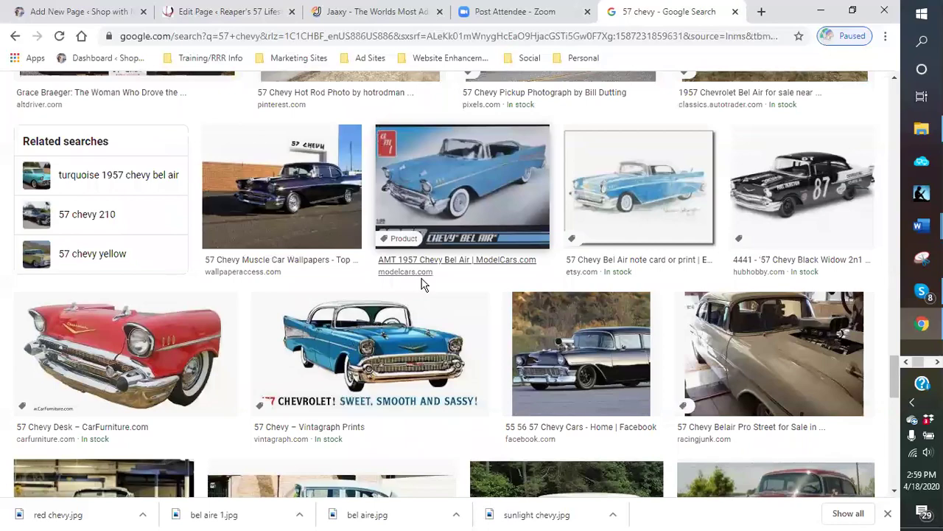
{"action": "scroll", "coordinate": [253, 217], "scroll_direction": "down", "scroll_amount": 3}
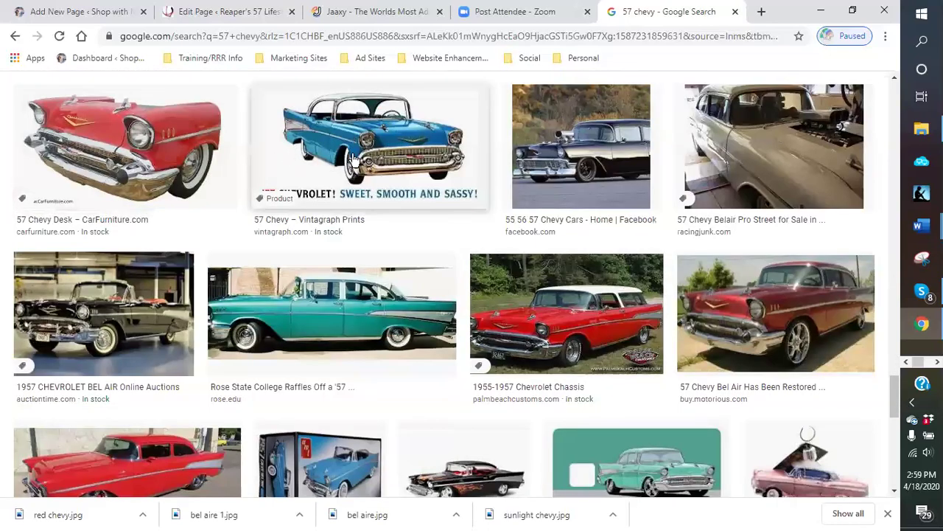
{"action": "scroll", "coordinate": [419, 207], "scroll_direction": "down", "scroll_amount": 3}
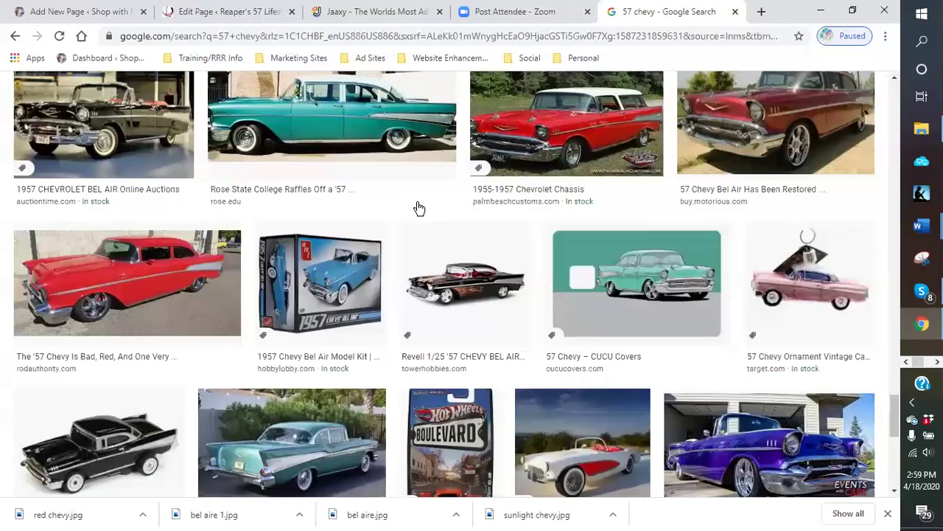
{"action": "scroll", "coordinate": [330, 231], "scroll_direction": "down", "scroll_amount": 6}
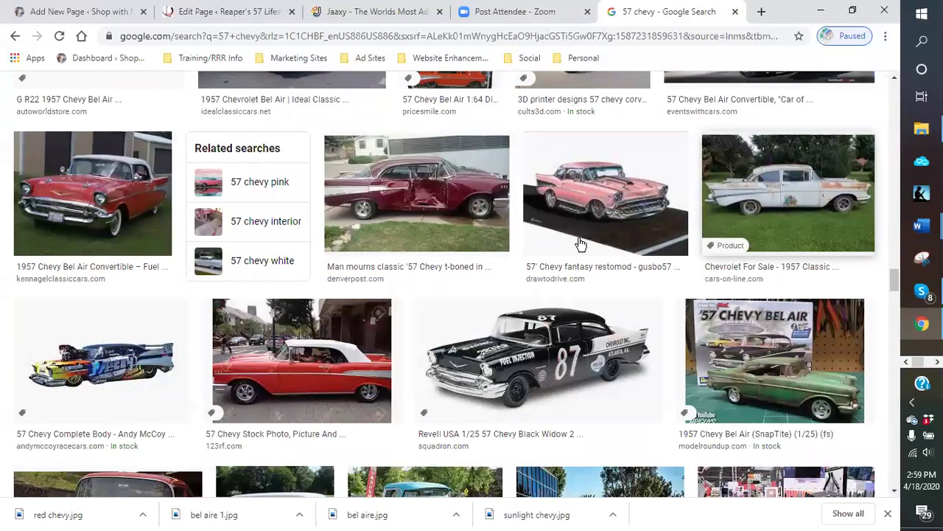
{"action": "scroll", "coordinate": [579, 243], "scroll_direction": "down", "scroll_amount": 2}
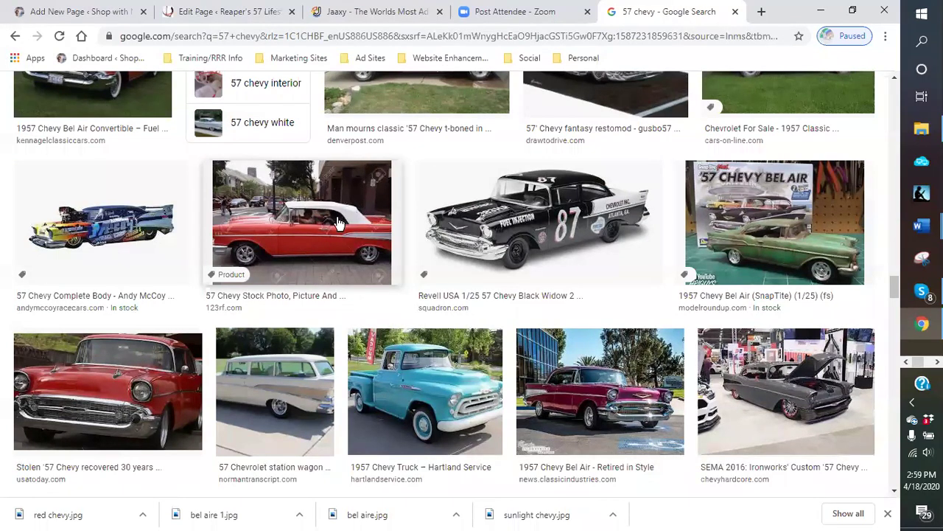
{"action": "scroll", "coordinate": [334, 223], "scroll_direction": "up", "scroll_amount": 2}
{"action": "scroll", "coordinate": [331, 226], "scroll_direction": "up", "scroll_amount": 1}
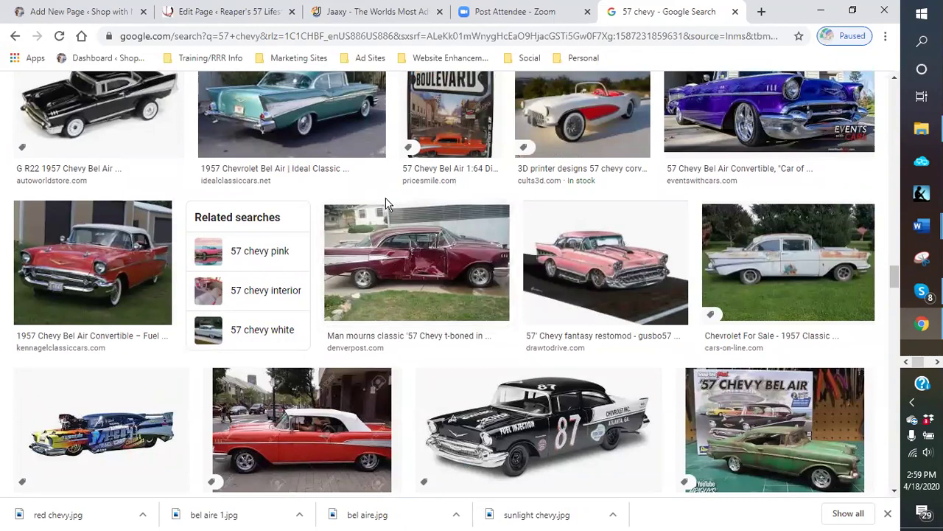
{"action": "scroll", "coordinate": [386, 204], "scroll_direction": "up", "scroll_amount": 2}
{"action": "scroll", "coordinate": [386, 204], "scroll_direction": "up", "scroll_amount": 4}
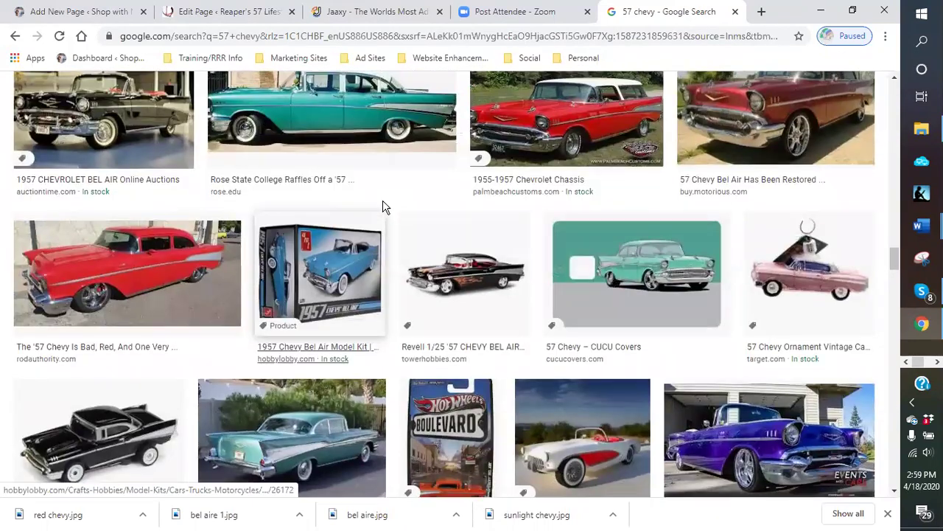
{"action": "scroll", "coordinate": [383, 206], "scroll_direction": "up", "scroll_amount": 2}
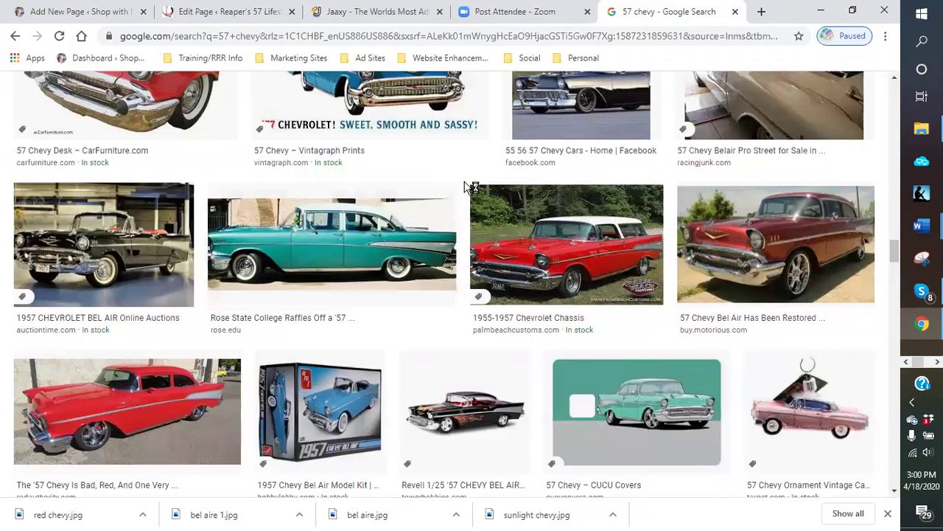
{"action": "scroll", "coordinate": [488, 187], "scroll_direction": "up", "scroll_amount": 1}
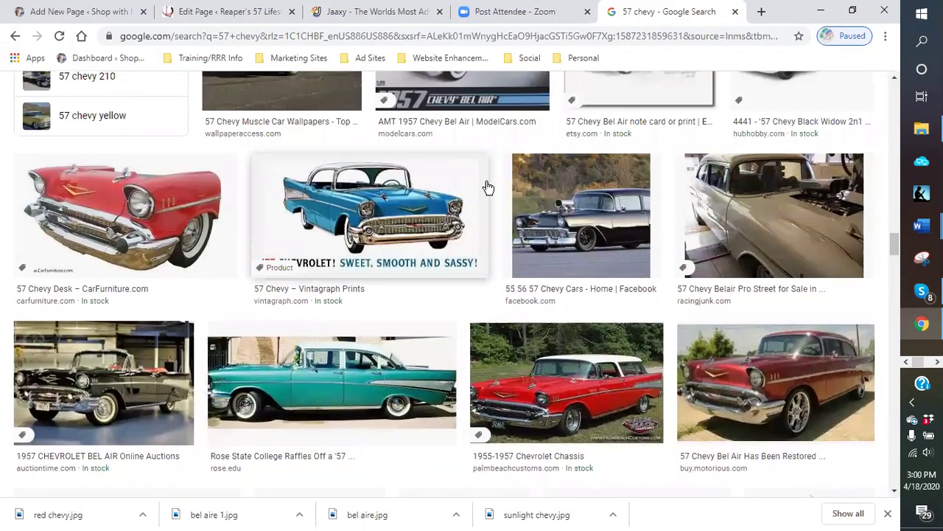
{"action": "scroll", "coordinate": [501, 190], "scroll_direction": "up", "scroll_amount": 2}
{"action": "scroll", "coordinate": [512, 196], "scroll_direction": "up", "scroll_amount": 5}
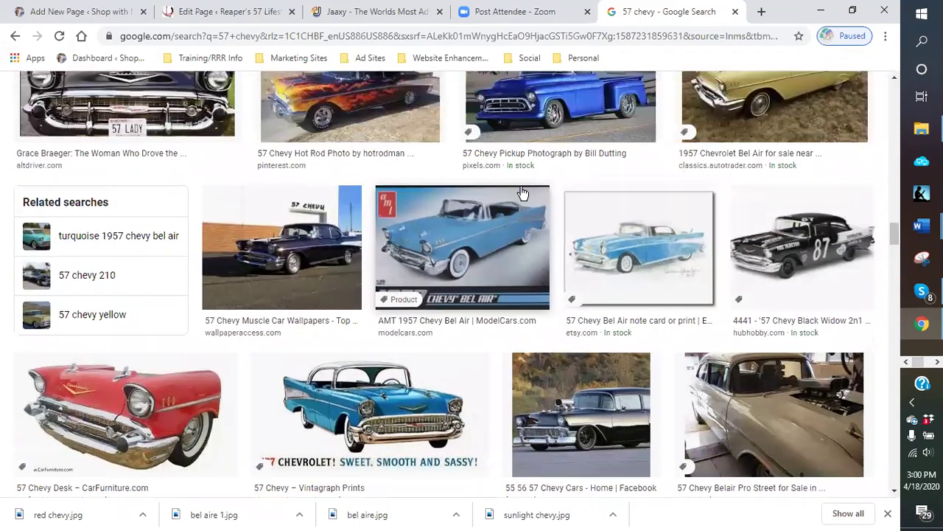
{"action": "scroll", "coordinate": [522, 189], "scroll_direction": "up", "scroll_amount": 9}
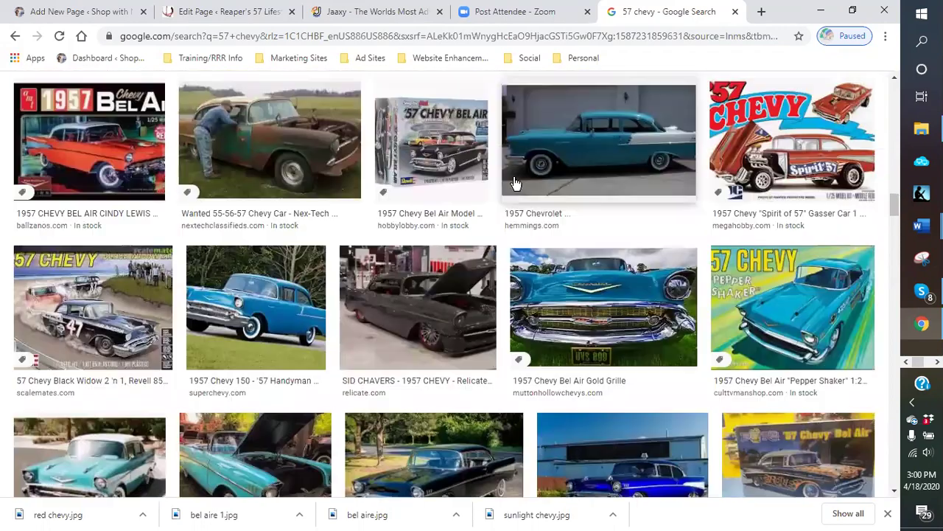
{"action": "scroll", "coordinate": [624, 126], "scroll_direction": "up", "scroll_amount": 8}
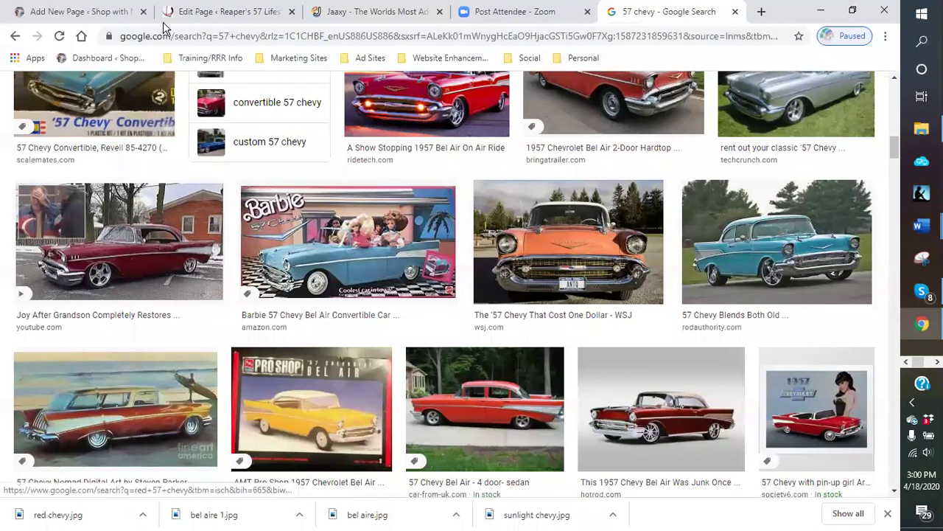
Step: Return to the wine club page, remove the empty image block above the BECOME AN ESTATE MEMBER heading, and update the page
{"action": "left_click", "coordinate": [196, 16]}
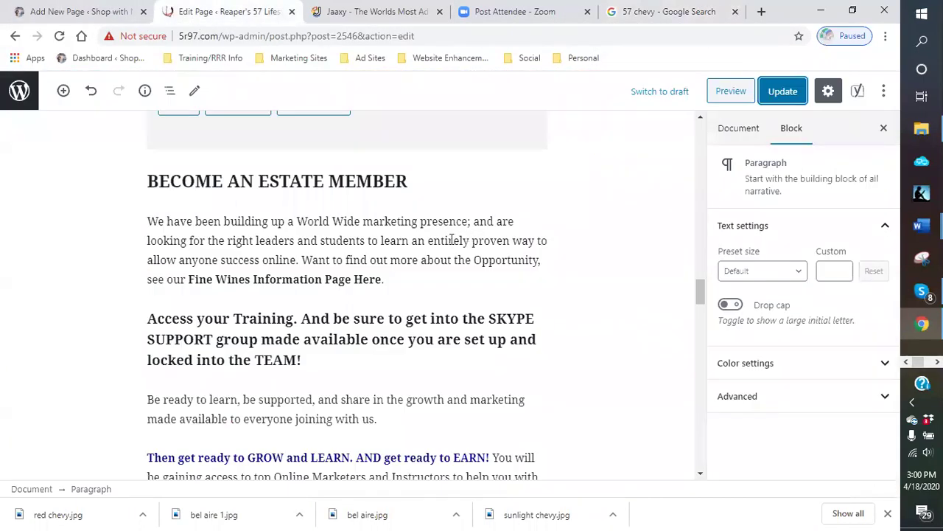
{"action": "scroll", "coordinate": [459, 245], "scroll_direction": "down", "scroll_amount": 3}
{"action": "scroll", "coordinate": [459, 244], "scroll_direction": "up", "scroll_amount": 5}
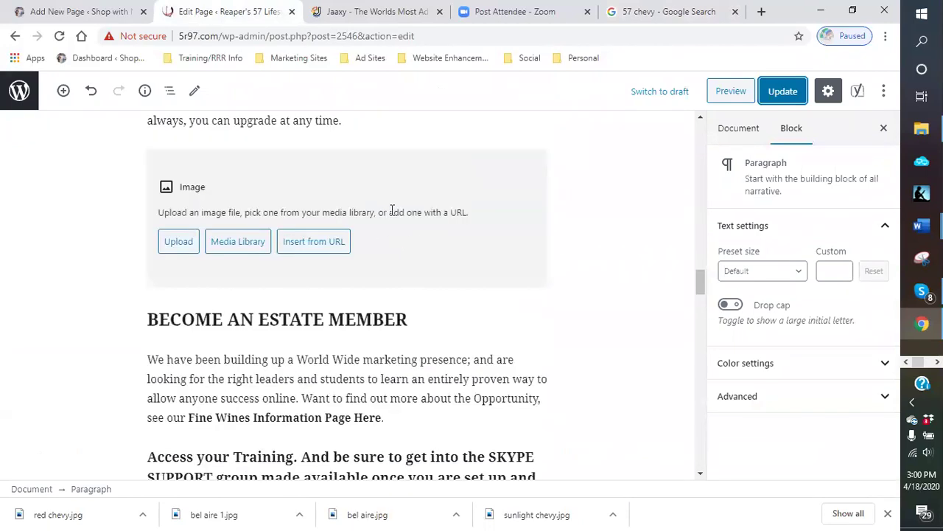
{"action": "left_click", "coordinate": [294, 169]}
{"action": "left_click", "coordinate": [227, 127]}
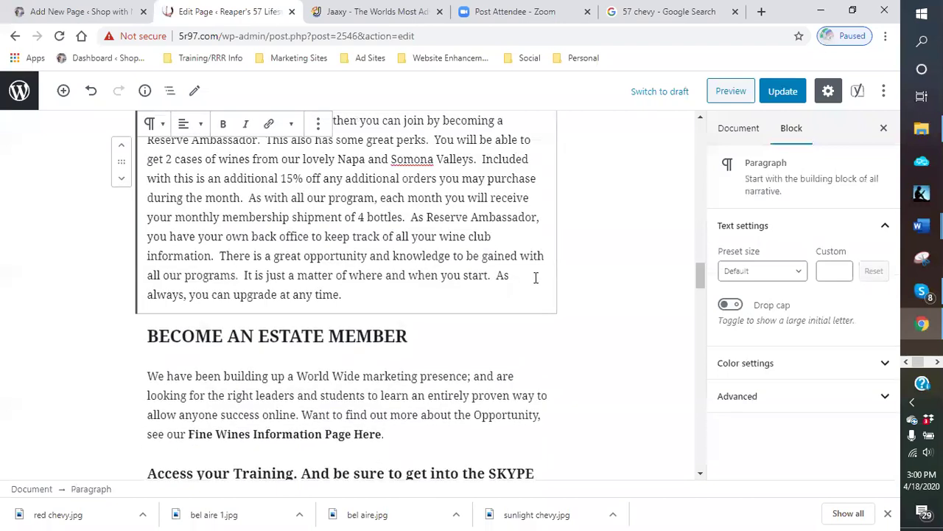
{"action": "scroll", "coordinate": [532, 275], "scroll_direction": "up", "scroll_amount": 2}
{"action": "left_click", "coordinate": [786, 93]}
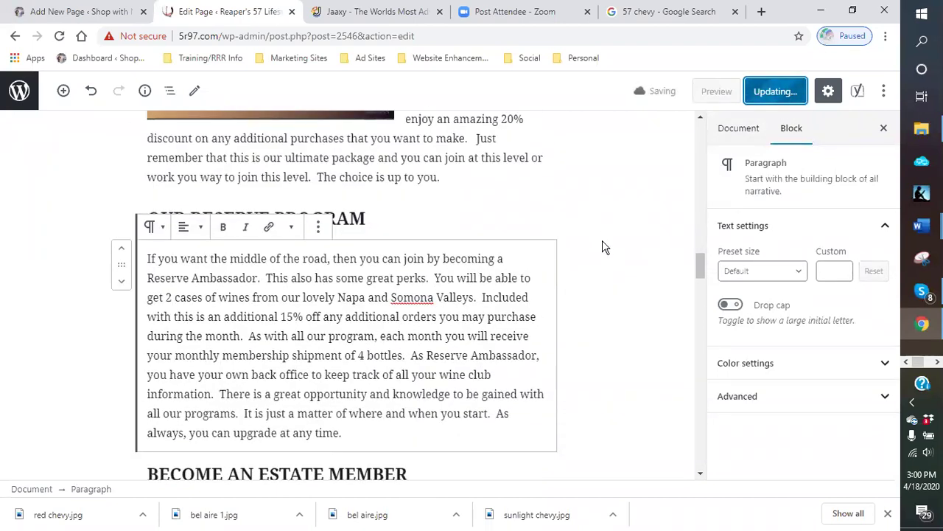
Step: Review the wine club page's text and images across the membership, Reserve, Gran Cru and wine-of-the-month sections
{"action": "scroll", "coordinate": [594, 247], "scroll_direction": "up", "scroll_amount": 4}
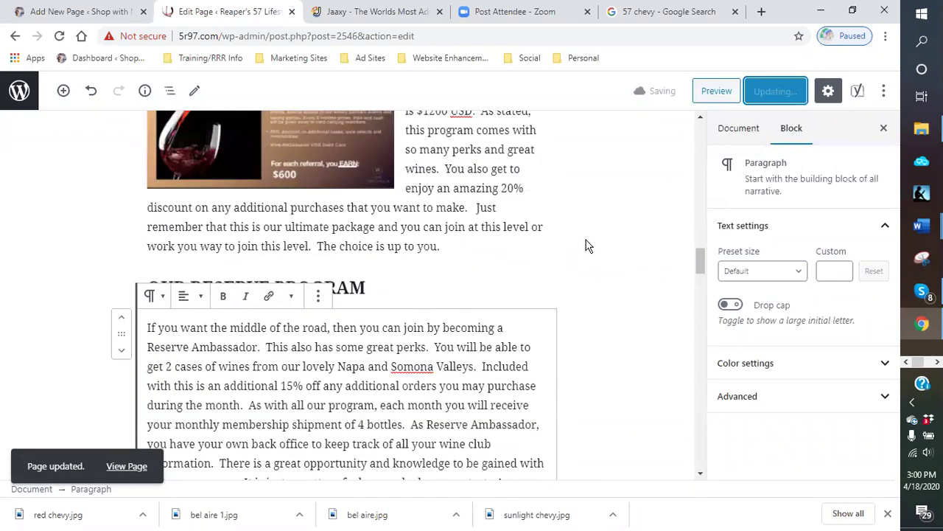
{"action": "scroll", "coordinate": [554, 247], "scroll_direction": "down", "scroll_amount": 4}
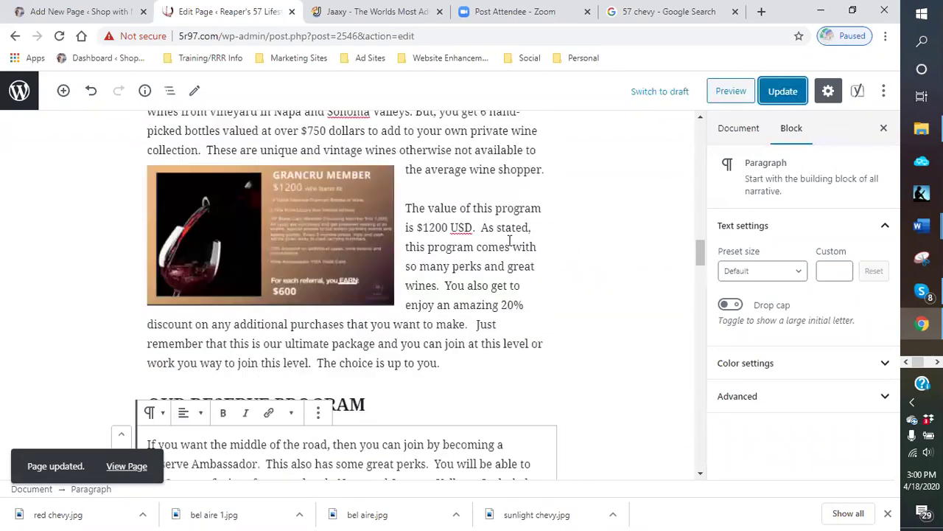
{"action": "left_click", "coordinate": [483, 243]}
{"action": "scroll", "coordinate": [379, 272], "scroll_direction": "down", "scroll_amount": 1}
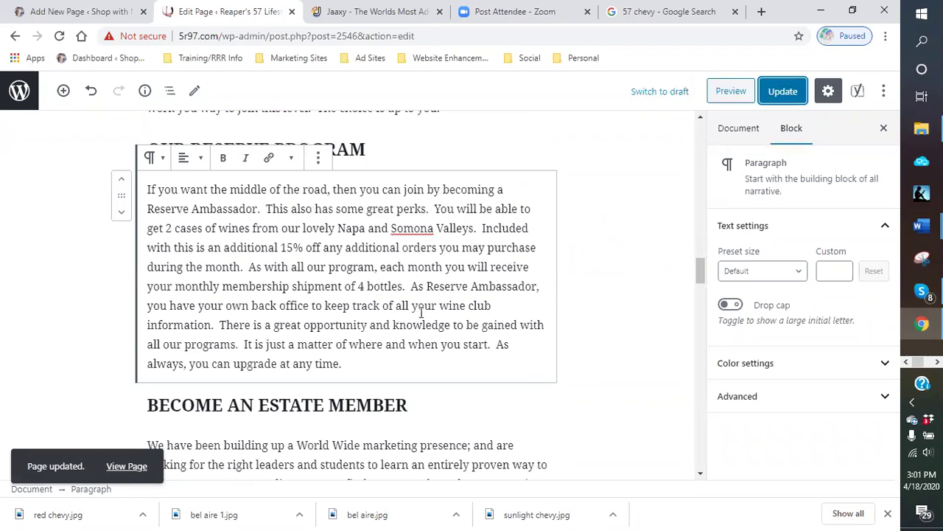
{"action": "scroll", "coordinate": [418, 317], "scroll_direction": "down", "scroll_amount": 2}
{"action": "scroll", "coordinate": [420, 313], "scroll_direction": "down", "scroll_amount": 1}
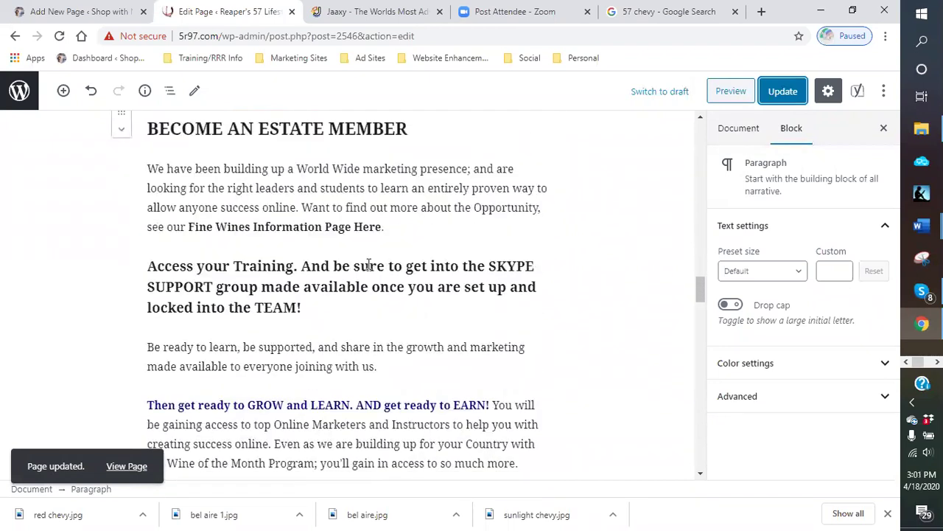
{"action": "scroll", "coordinate": [307, 291], "scroll_direction": "down", "scroll_amount": 4}
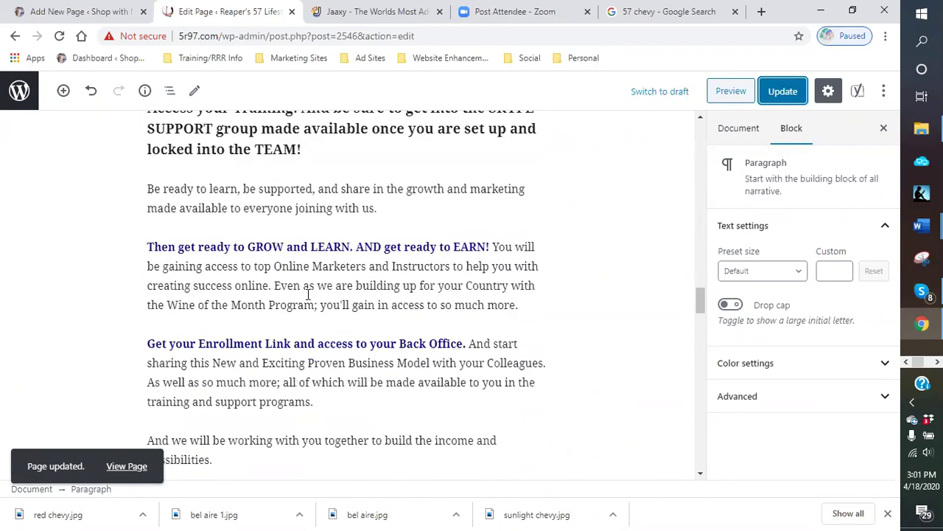
{"action": "scroll", "coordinate": [308, 293], "scroll_direction": "down", "scroll_amount": 2}
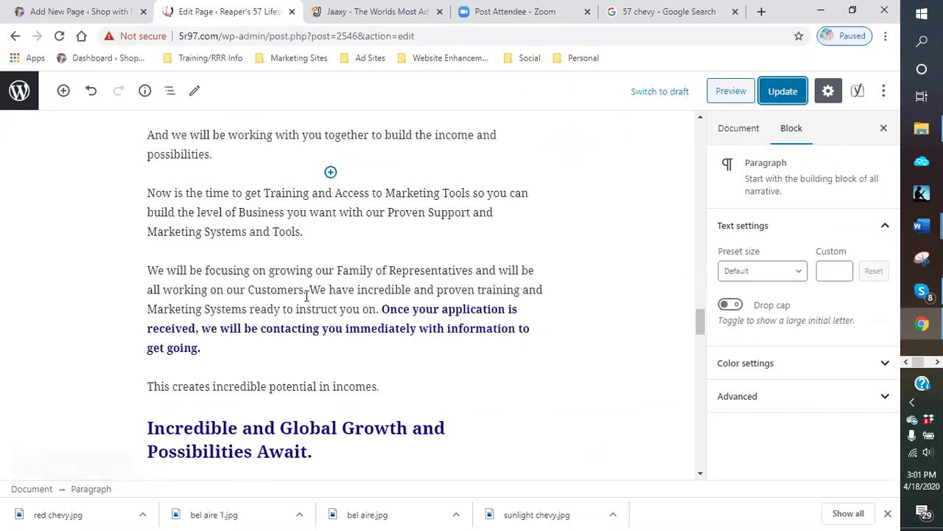
{"action": "scroll", "coordinate": [582, 330], "scroll_direction": "up", "scroll_amount": 1}
{"action": "scroll", "coordinate": [582, 330], "scroll_direction": "up", "scroll_amount": 5}
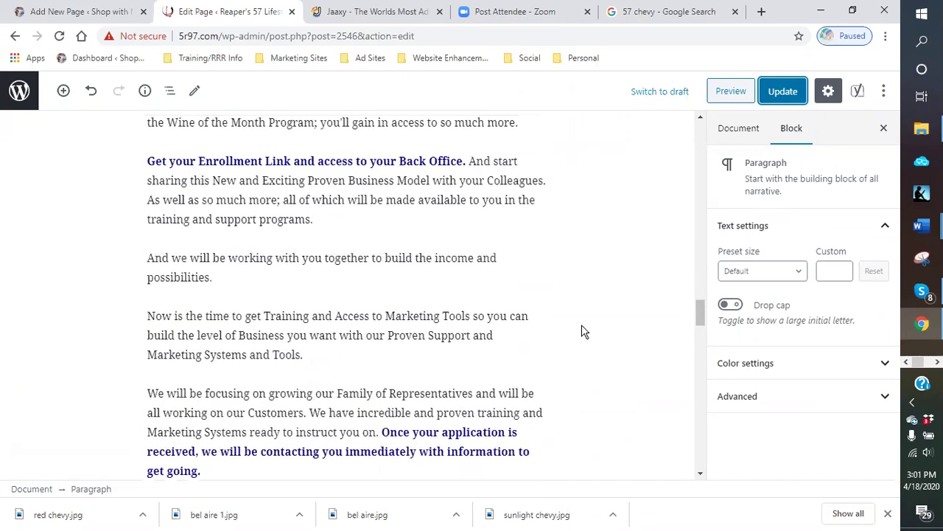
{"action": "scroll", "coordinate": [577, 330], "scroll_direction": "up", "scroll_amount": 3}
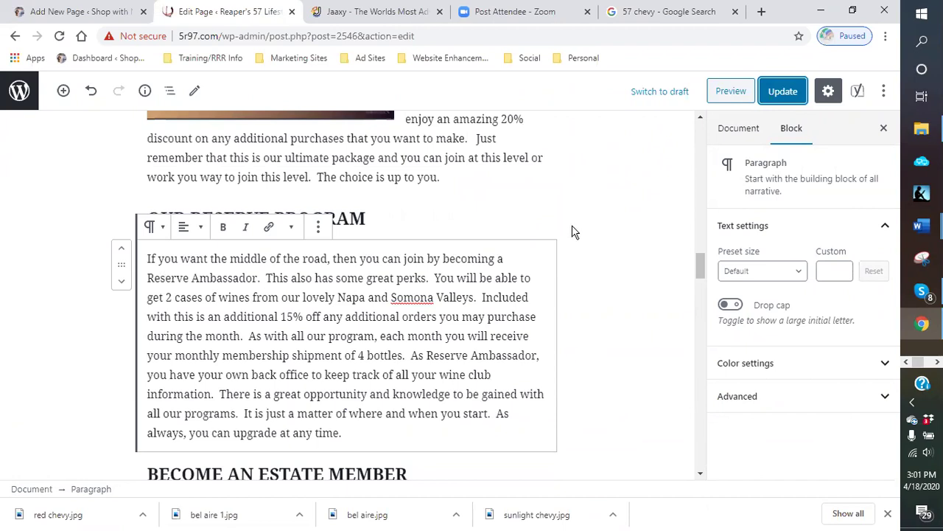
{"action": "scroll", "coordinate": [448, 208], "scroll_direction": "up", "scroll_amount": 2}
{"action": "scroll", "coordinate": [452, 207], "scroll_direction": "up", "scroll_amount": 3}
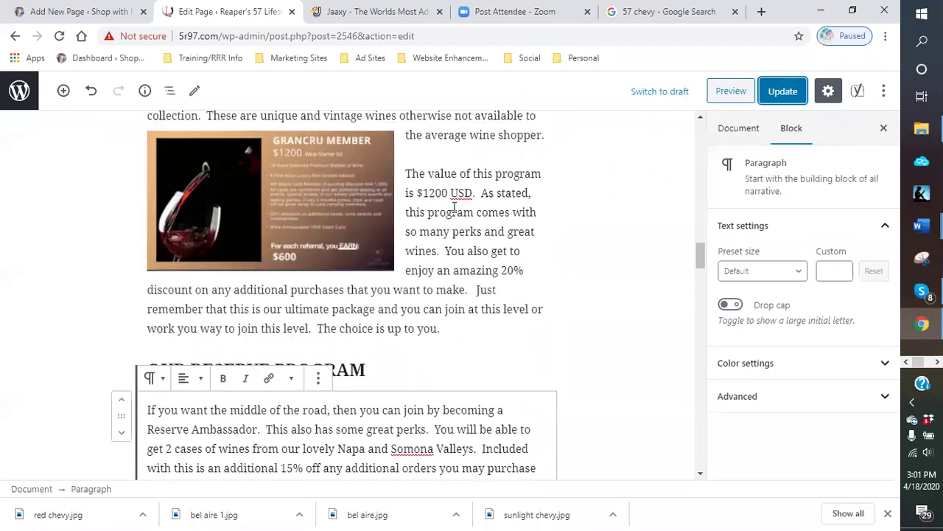
{"action": "scroll", "coordinate": [446, 215], "scroll_direction": "up", "scroll_amount": 2}
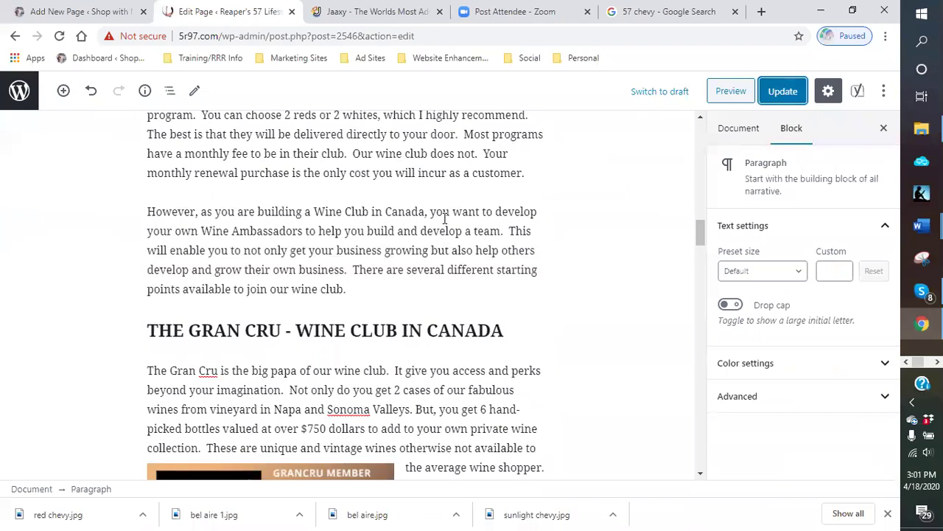
{"action": "scroll", "coordinate": [445, 219], "scroll_direction": "up", "scroll_amount": 2}
{"action": "scroll", "coordinate": [489, 242], "scroll_direction": "up", "scroll_amount": 1}
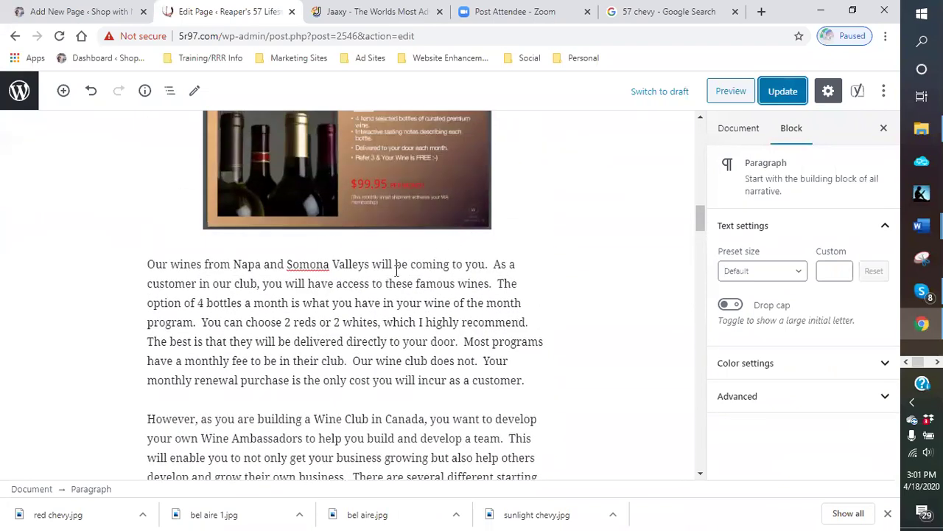
Step: Remove the space between GRAN and CRU in the Wine Club in Canada heading and update the page
{"action": "scroll", "coordinate": [396, 270], "scroll_direction": "down", "scroll_amount": 2}
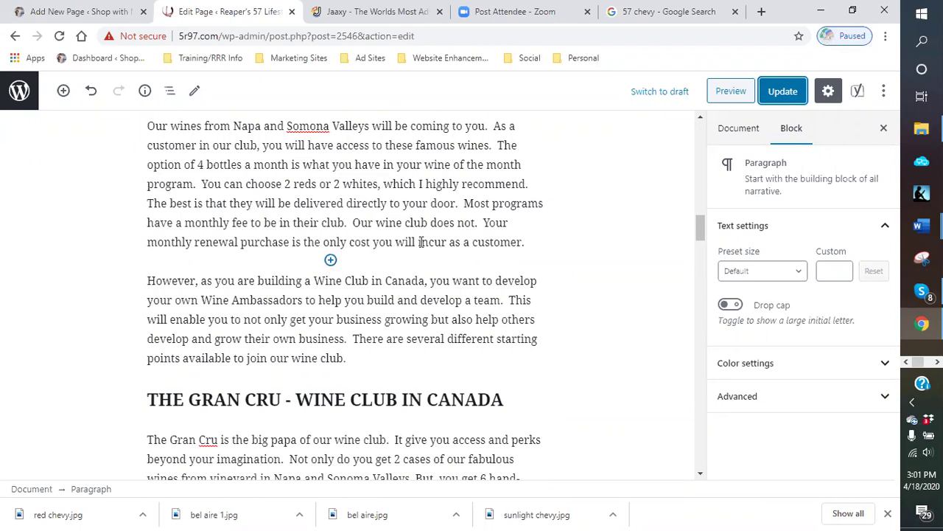
{"action": "scroll", "coordinate": [411, 254], "scroll_direction": "down", "scroll_amount": 1}
{"action": "scroll", "coordinate": [410, 257], "scroll_direction": "down", "scroll_amount": 2}
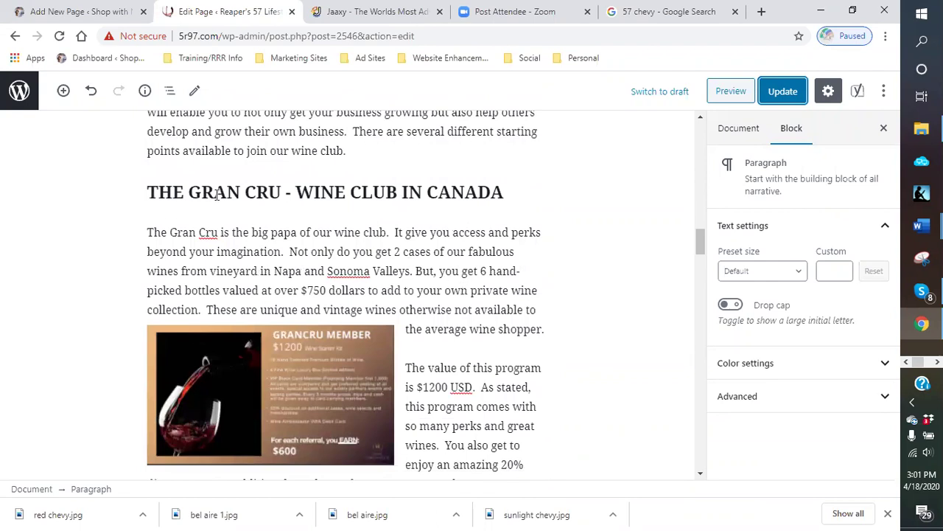
{"action": "left_click", "coordinate": [246, 192]}
{"action": "key", "text": "BackSpace"}
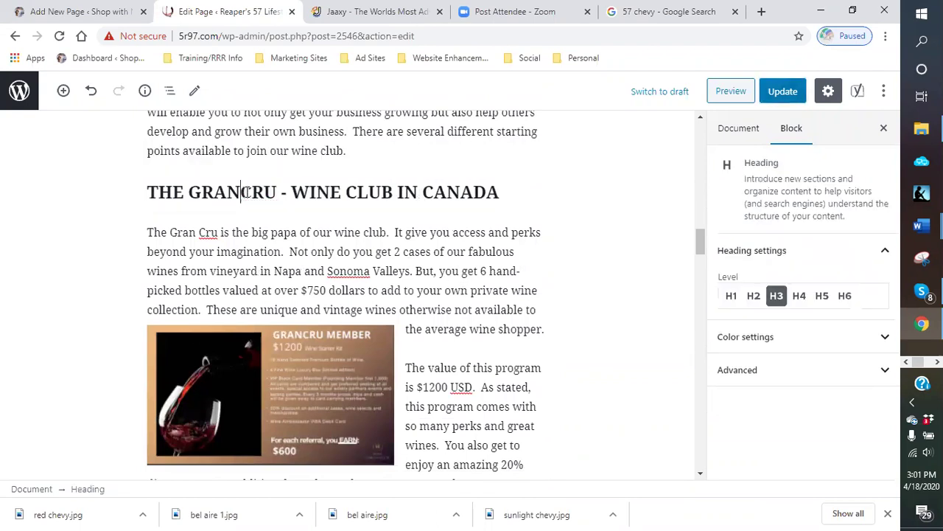
{"action": "left_click", "coordinate": [786, 93]}
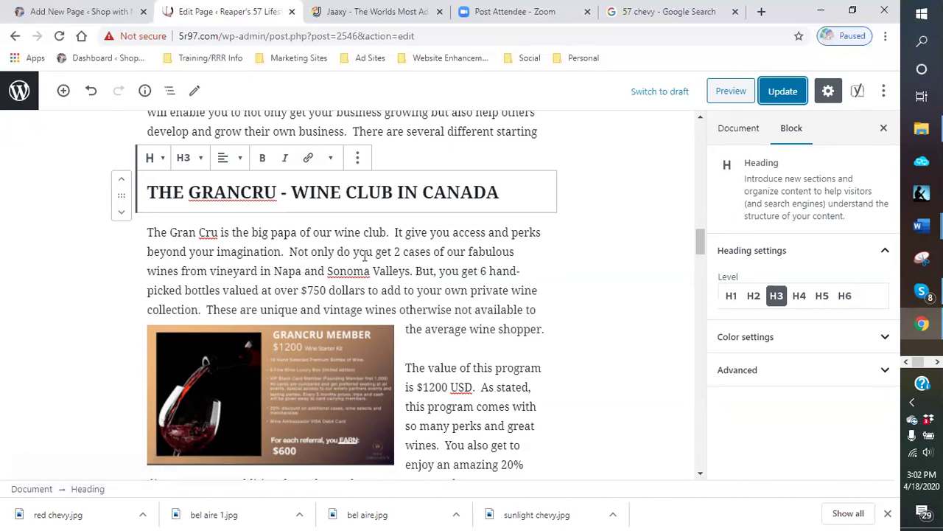
{"action": "scroll", "coordinate": [344, 275], "scroll_direction": "up", "scroll_amount": 5}
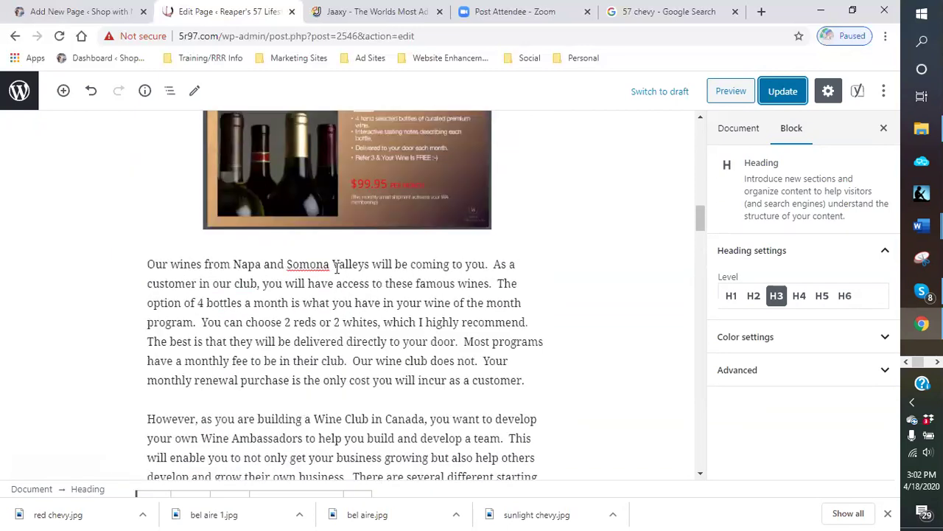
{"action": "scroll", "coordinate": [307, 307], "scroll_direction": "down", "scroll_amount": 3}
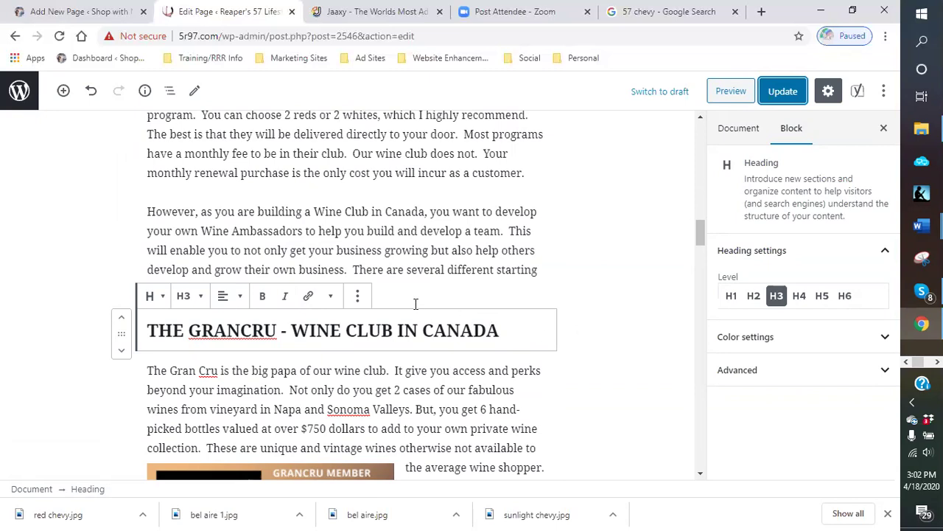
{"action": "scroll", "coordinate": [415, 302], "scroll_direction": "up", "scroll_amount": 1}
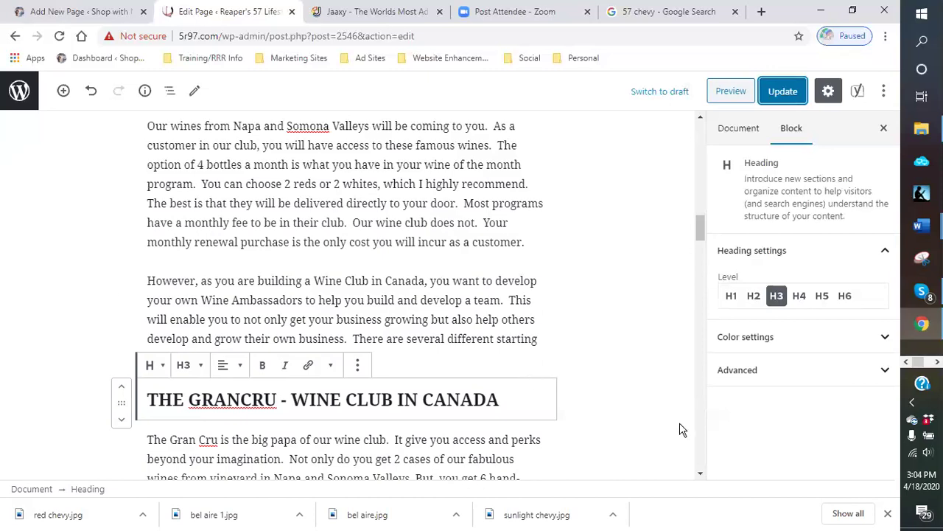
{"action": "scroll", "coordinate": [617, 401], "scroll_direction": "down", "scroll_amount": 1}
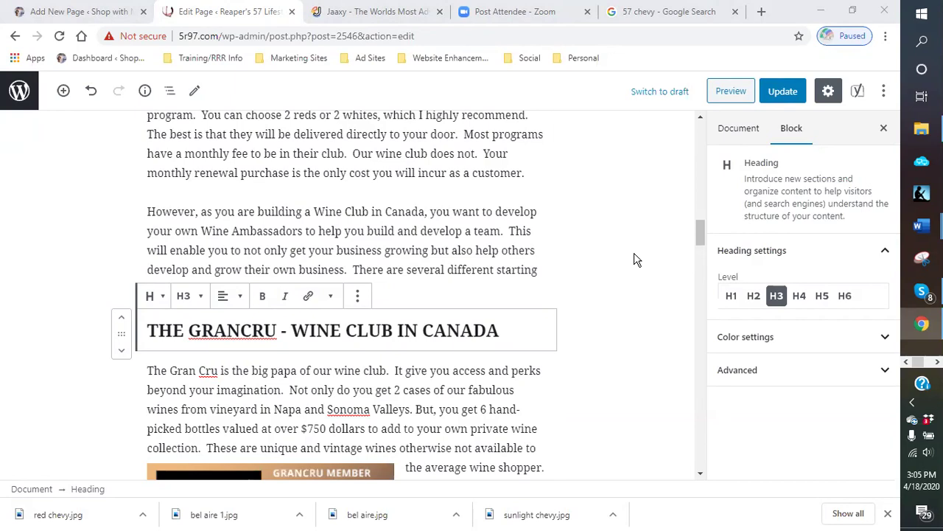
Step: Switch to the Best Online Gaming Discovery page and examine its headings, images and linked text from the conclusion up to the title
{"action": "left_click", "coordinate": [96, 14]}
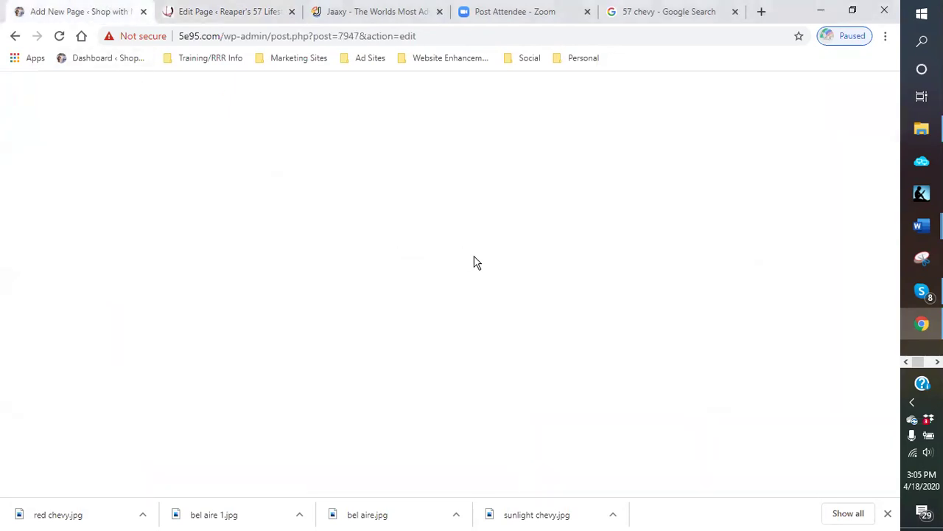
{"action": "scroll", "coordinate": [558, 314], "scroll_direction": "up", "scroll_amount": 15}
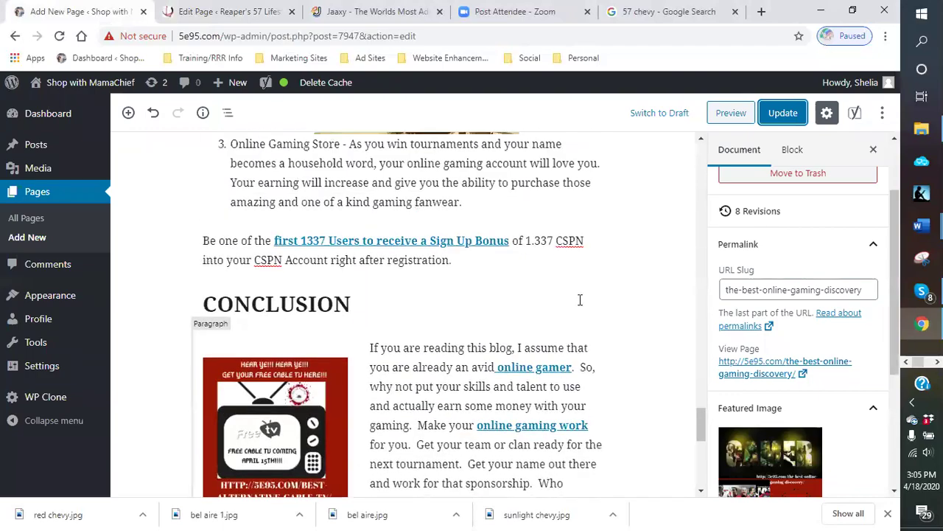
{"action": "scroll", "coordinate": [596, 296], "scroll_direction": "up", "scroll_amount": 4}
{"action": "scroll", "coordinate": [593, 287], "scroll_direction": "down", "scroll_amount": 6}
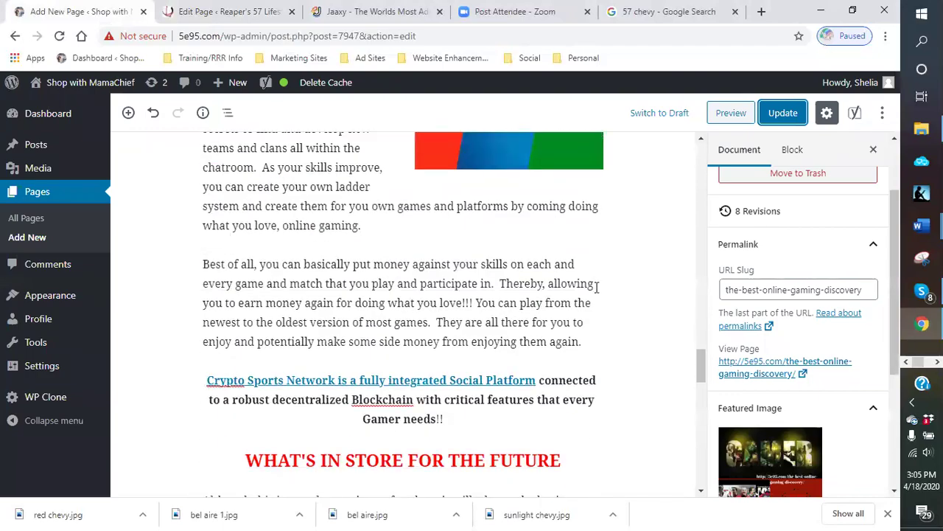
{"action": "scroll", "coordinate": [594, 287], "scroll_direction": "up", "scroll_amount": 10}
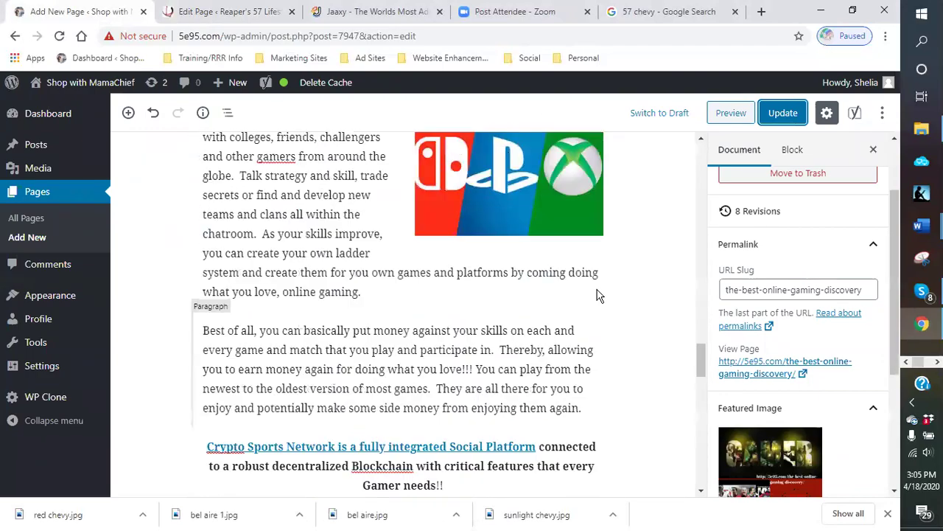
{"action": "scroll", "coordinate": [597, 291], "scroll_direction": "up", "scroll_amount": 10}
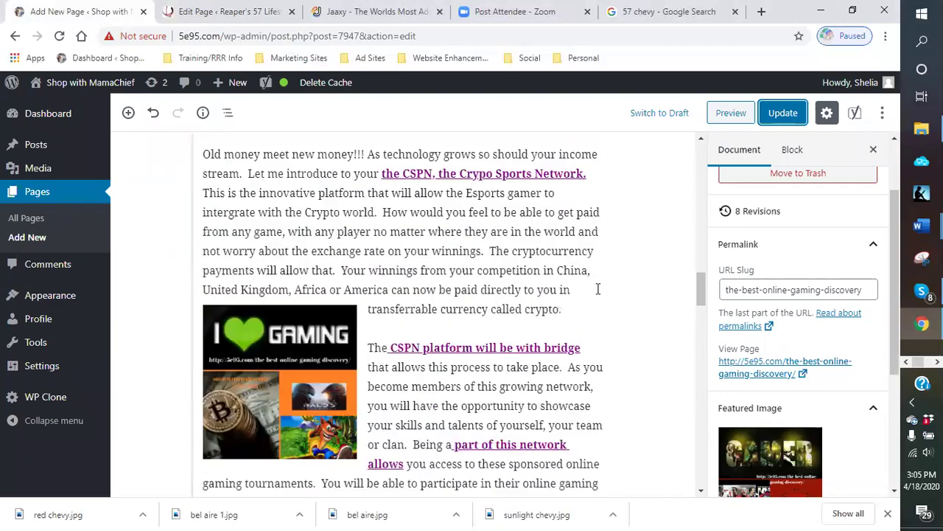
{"action": "scroll", "coordinate": [597, 291], "scroll_direction": "up", "scroll_amount": 10}
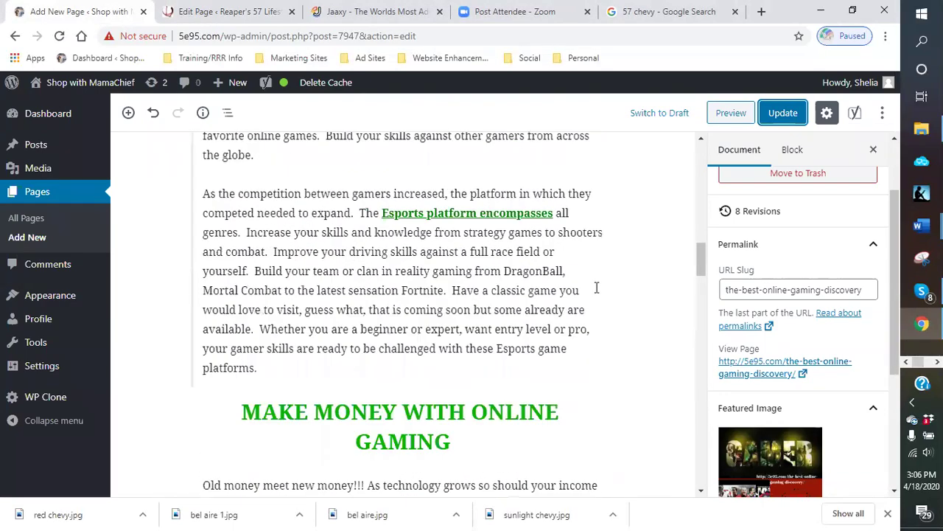
{"action": "scroll", "coordinate": [597, 291], "scroll_direction": "up", "scroll_amount": 10}
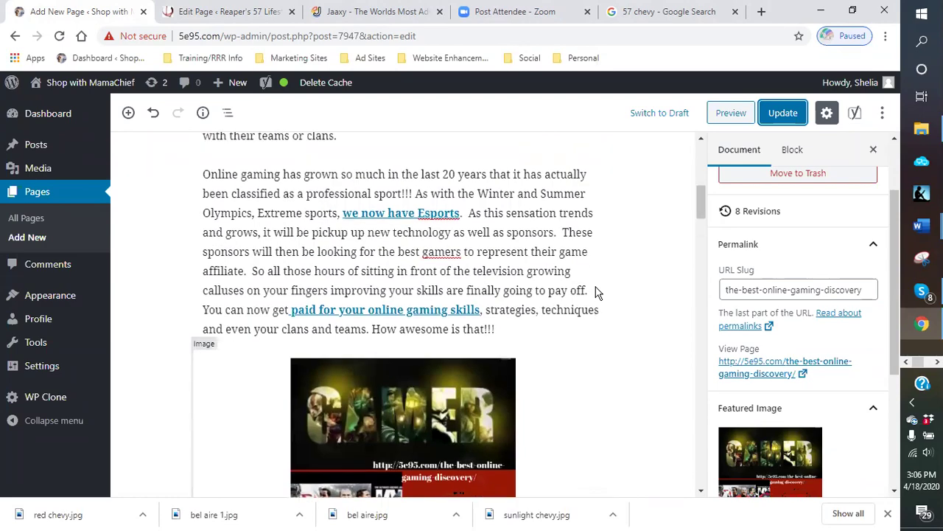
{"action": "scroll", "coordinate": [596, 287], "scroll_direction": "up", "scroll_amount": 1}
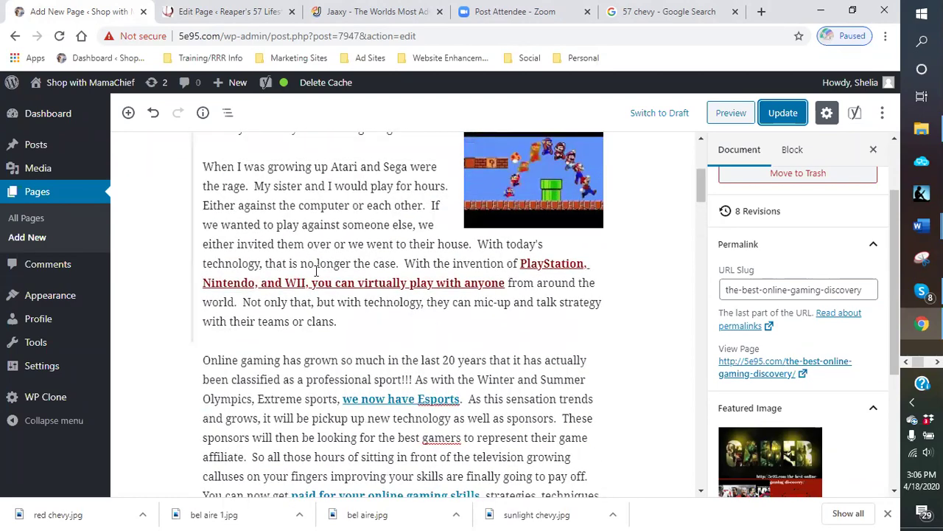
{"action": "scroll", "coordinate": [333, 272], "scroll_direction": "up", "scroll_amount": 2}
{"action": "scroll", "coordinate": [334, 271], "scroll_direction": "up", "scroll_amount": 3}
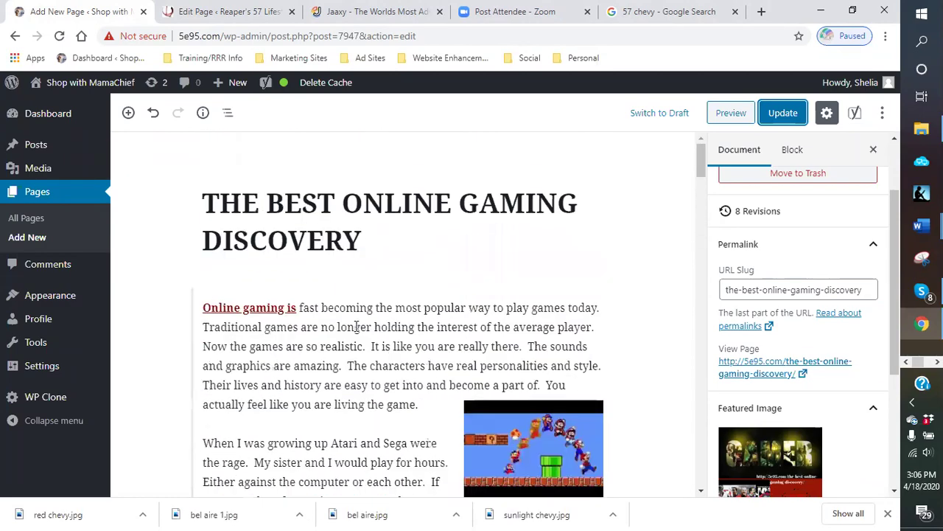
Step: Examine the gaming page's introduction and Esports paragraphs and view the page's content structure with its document outline
{"action": "scroll", "coordinate": [352, 326], "scroll_direction": "down", "scroll_amount": 3}
{"action": "scroll", "coordinate": [349, 325], "scroll_direction": "down", "scroll_amount": 3}
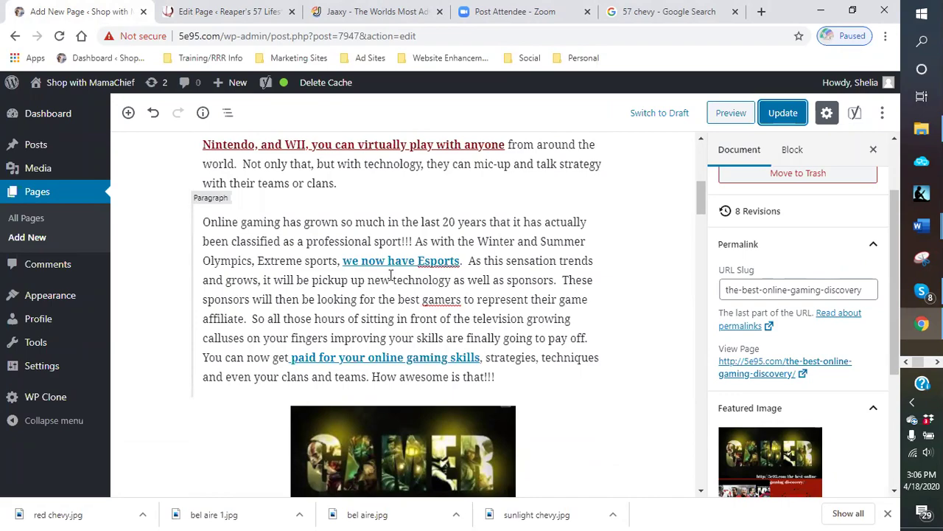
{"action": "scroll", "coordinate": [391, 274], "scroll_direction": "up", "scroll_amount": 5}
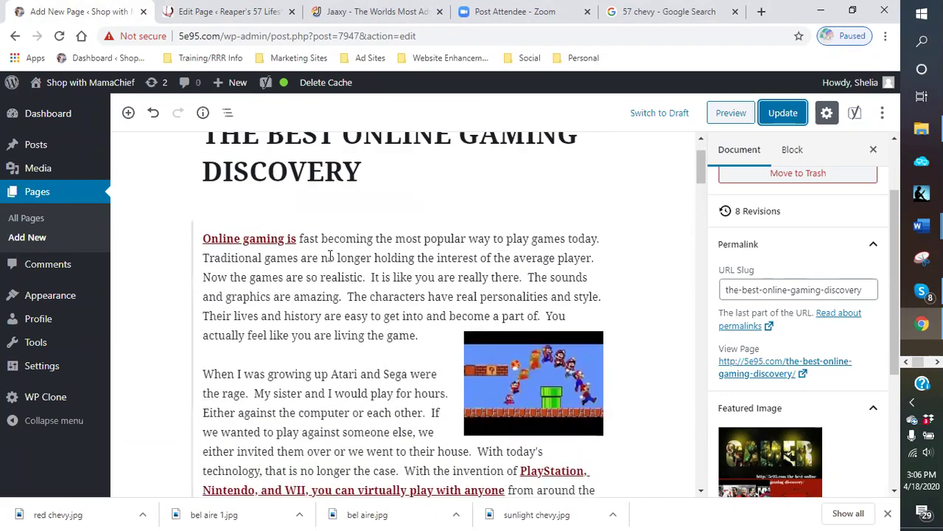
{"action": "scroll", "coordinate": [335, 259], "scroll_direction": "down", "scroll_amount": 4}
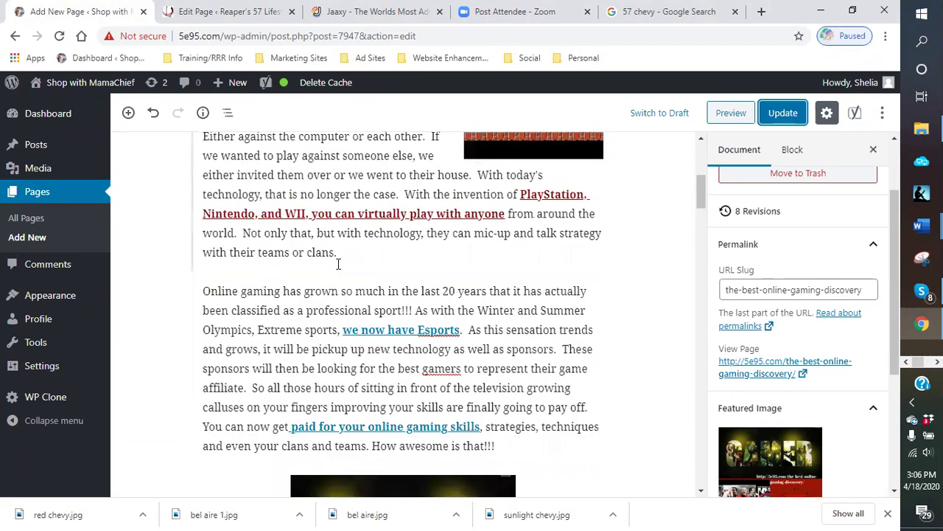
{"action": "scroll", "coordinate": [339, 264], "scroll_direction": "down", "scroll_amount": 2}
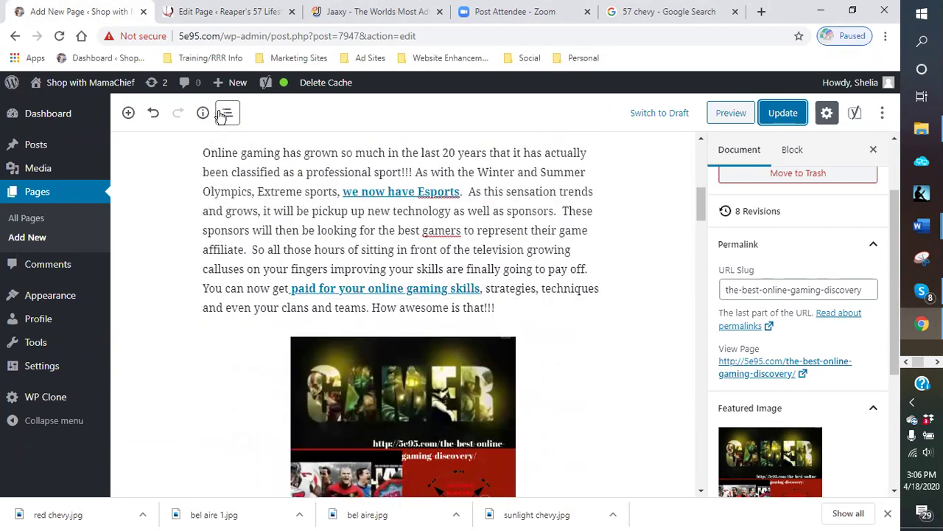
{"action": "left_click", "coordinate": [204, 115]}
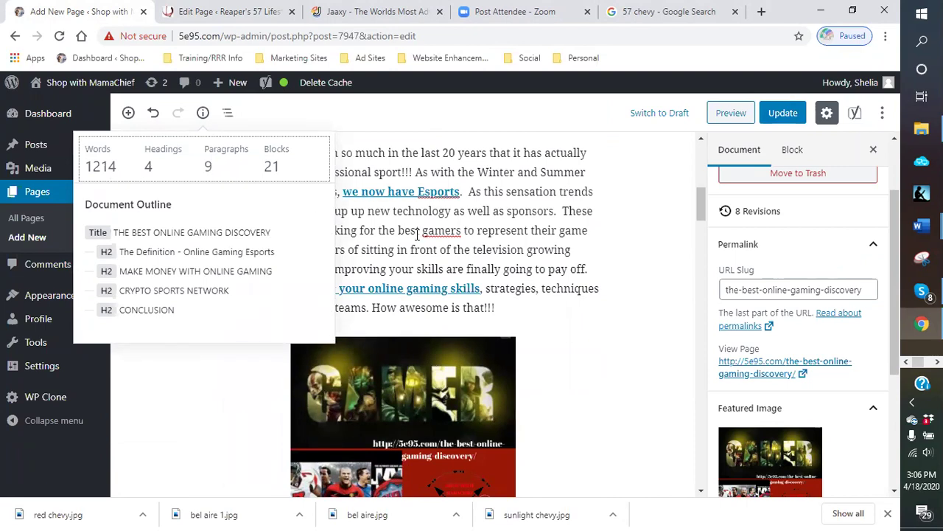
{"action": "left_click", "coordinate": [557, 333]}
Step: Review the gaming page from the Definition heading to the conclusion, and back through the future releases and Crypto Sports Network sections
{"action": "scroll", "coordinate": [558, 331], "scroll_direction": "down", "scroll_amount": 10}
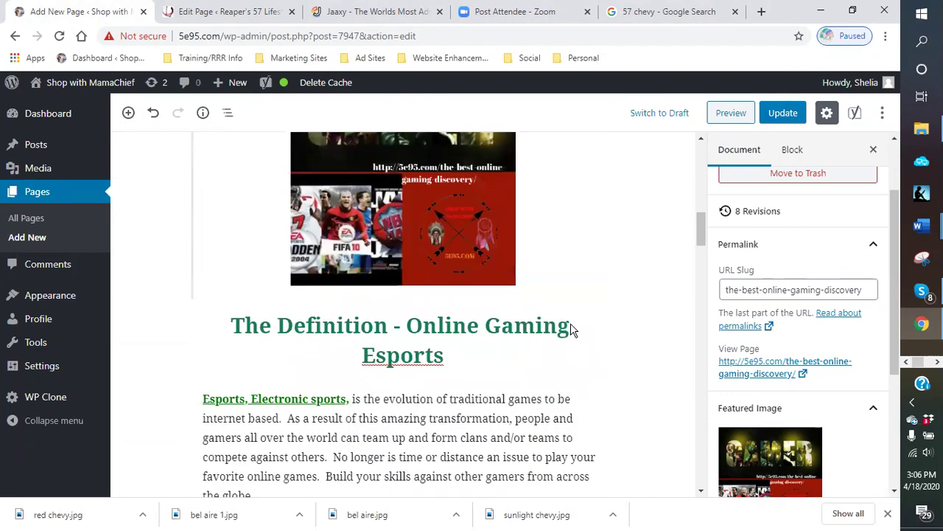
{"action": "scroll", "coordinate": [557, 327], "scroll_direction": "down", "scroll_amount": 10}
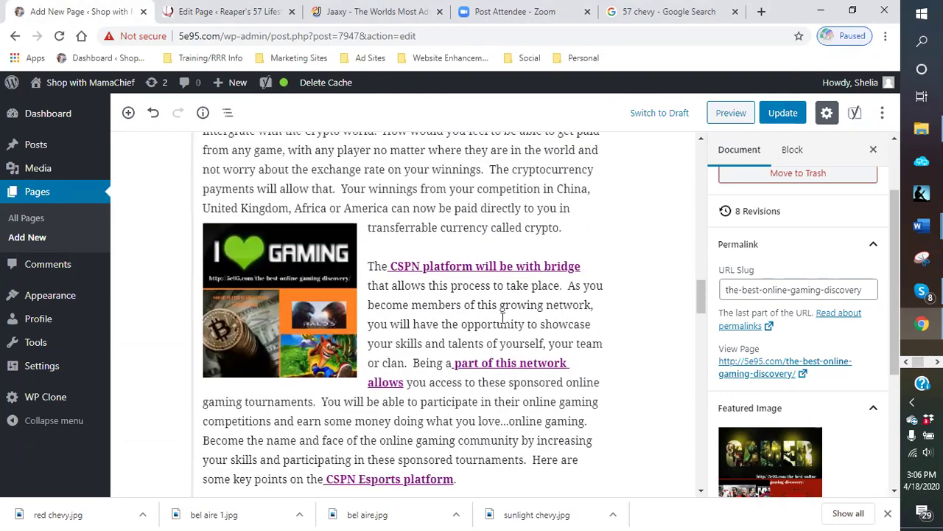
{"action": "scroll", "coordinate": [497, 315], "scroll_direction": "down", "scroll_amount": 10}
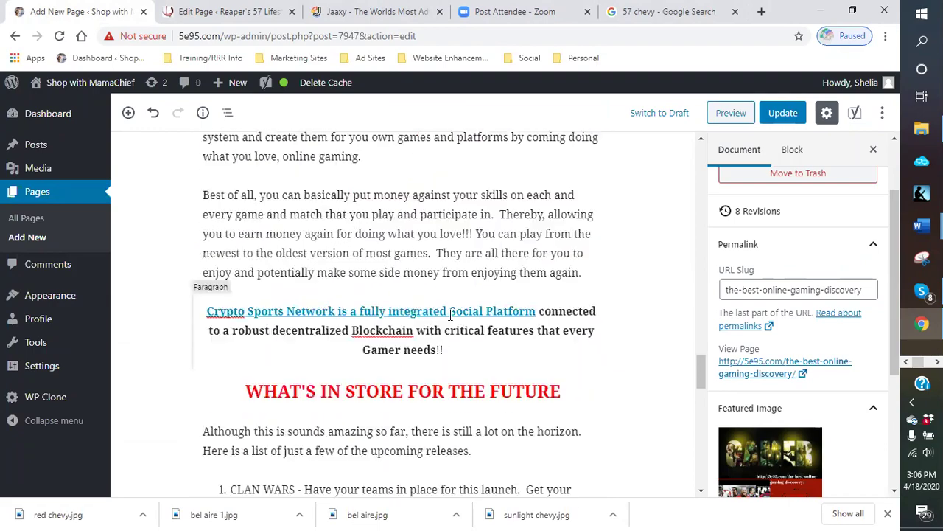
{"action": "scroll", "coordinate": [434, 315], "scroll_direction": "down", "scroll_amount": 10}
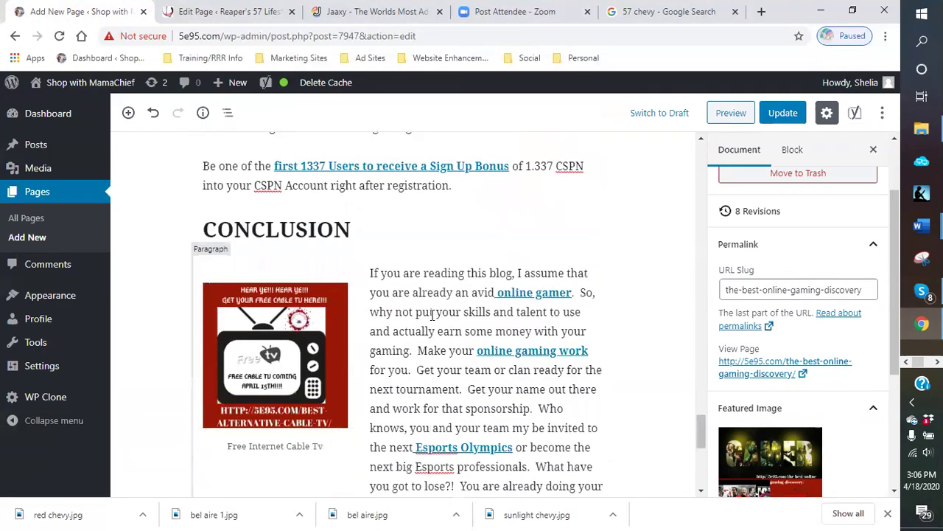
{"action": "scroll", "coordinate": [427, 310], "scroll_direction": "up", "scroll_amount": 2}
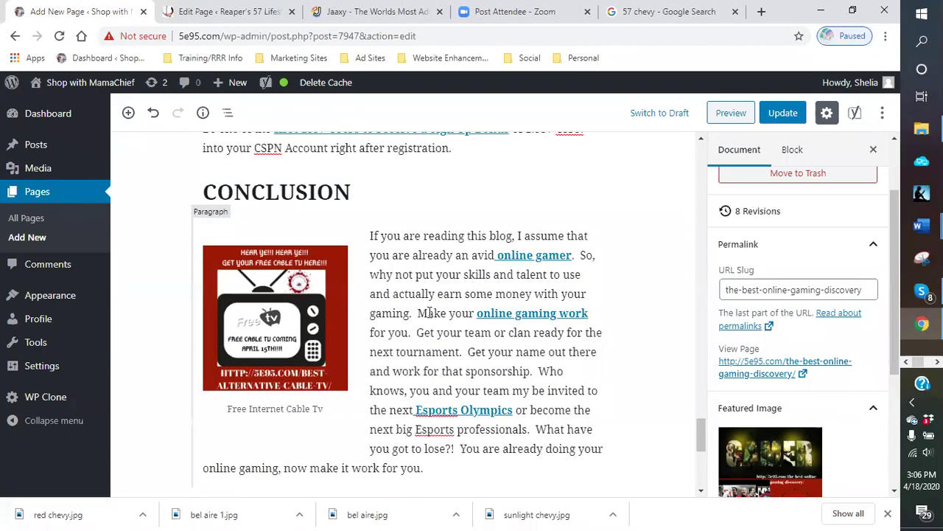
{"action": "scroll", "coordinate": [427, 313], "scroll_direction": "up", "scroll_amount": 3}
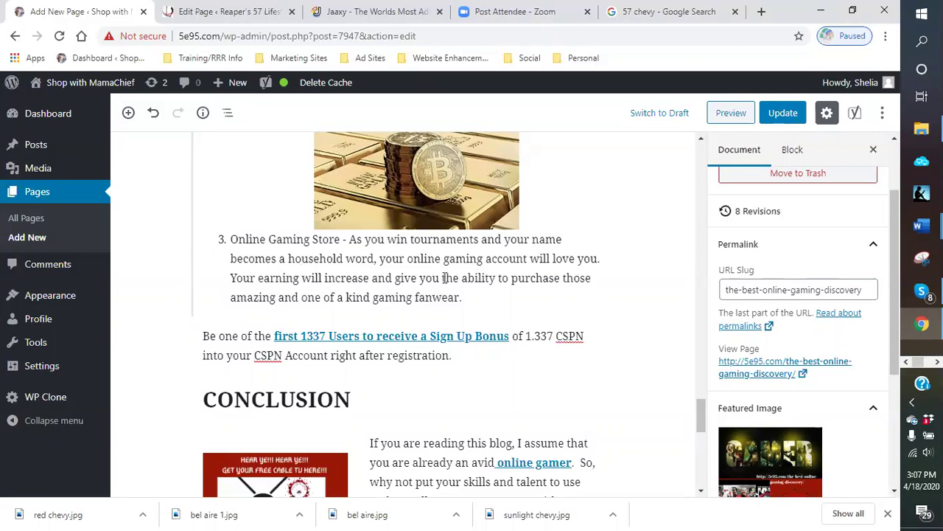
{"action": "scroll", "coordinate": [445, 278], "scroll_direction": "up", "scroll_amount": 4}
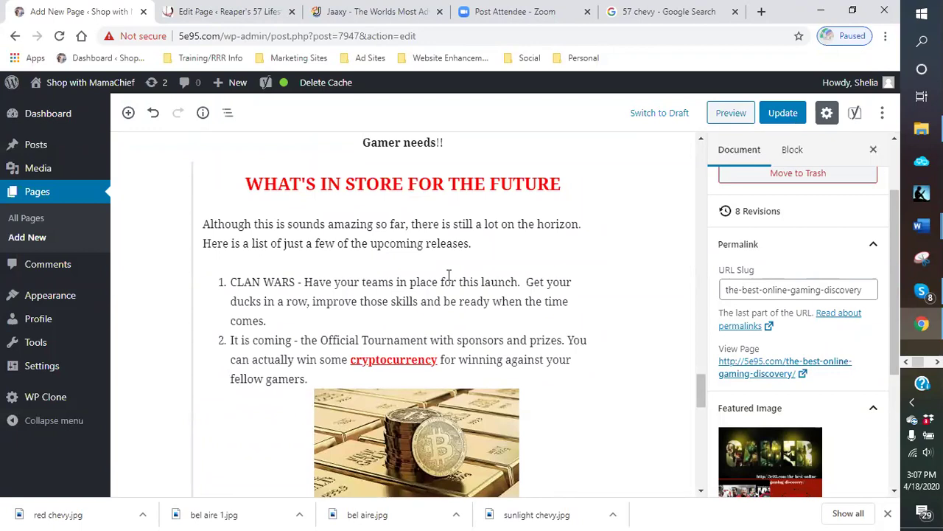
{"action": "scroll", "coordinate": [284, 247], "scroll_direction": "up", "scroll_amount": 3}
{"action": "scroll", "coordinate": [310, 248], "scroll_direction": "up", "scroll_amount": 7}
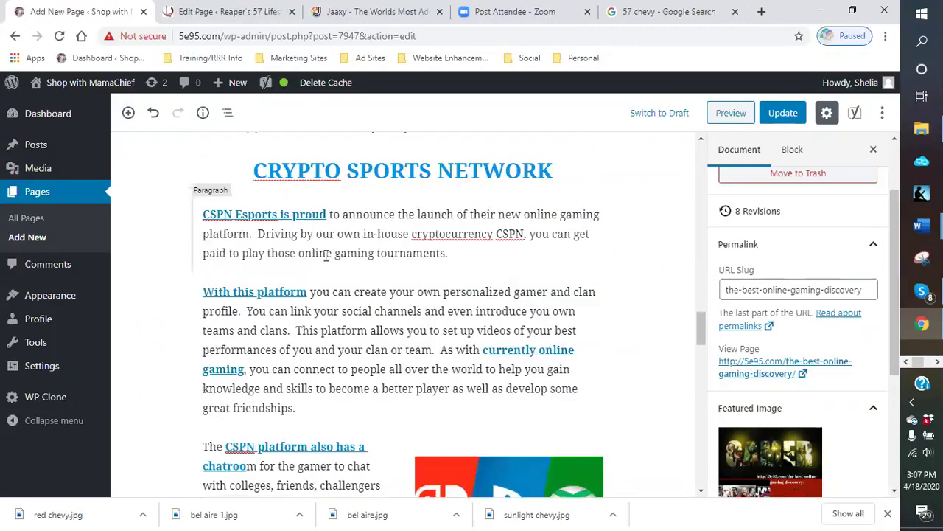
{"action": "scroll", "coordinate": [325, 255], "scroll_direction": "up", "scroll_amount": 7}
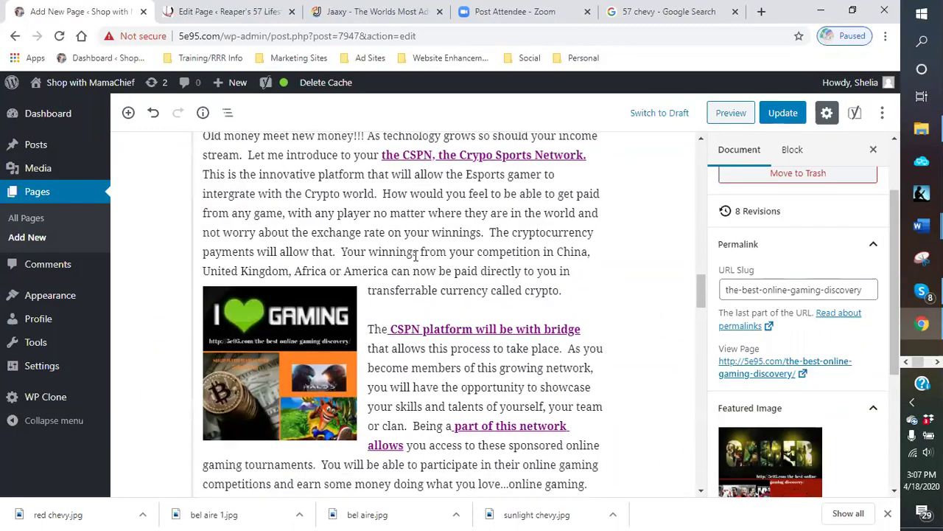
{"action": "scroll", "coordinate": [413, 256], "scroll_direction": "up", "scroll_amount": 2}
{"action": "scroll", "coordinate": [398, 262], "scroll_direction": "down", "scroll_amount": 6}
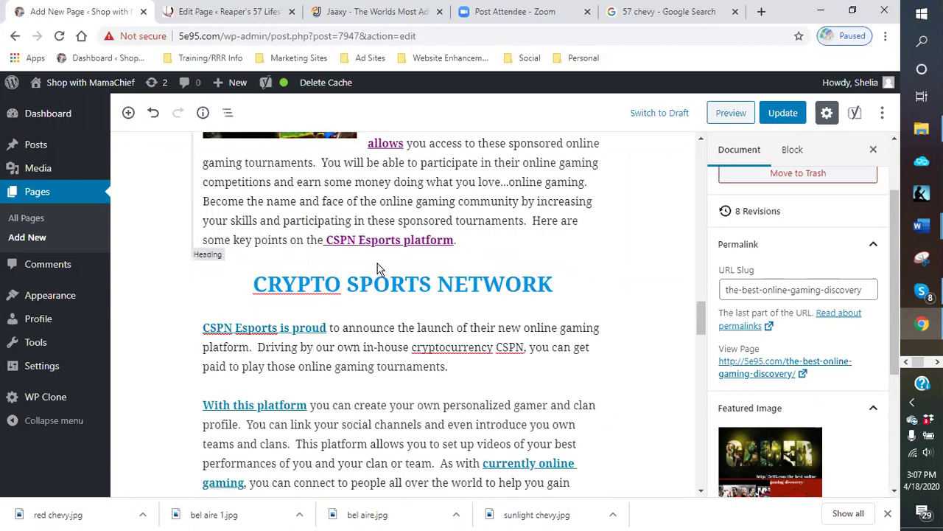
{"action": "scroll", "coordinate": [377, 270], "scroll_direction": "down", "scroll_amount": 2}
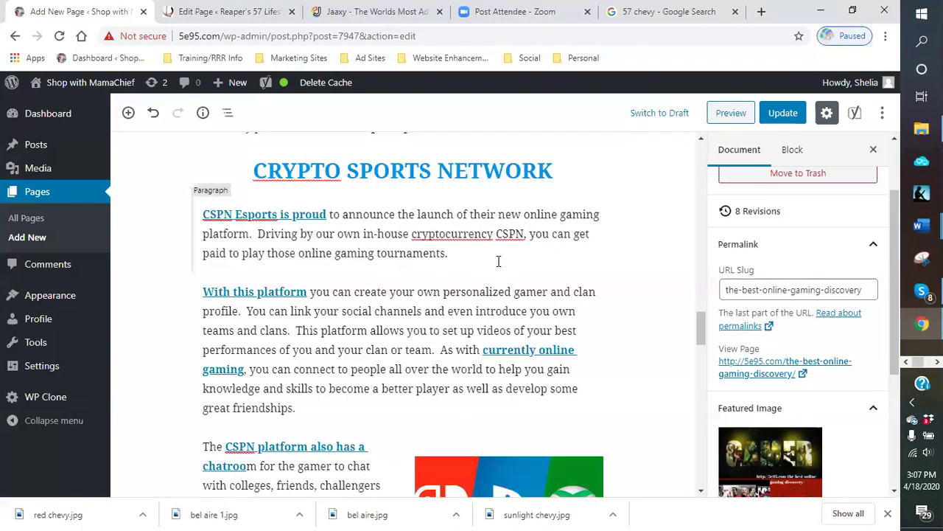
{"action": "scroll", "coordinate": [482, 260], "scroll_direction": "up", "scroll_amount": 5}
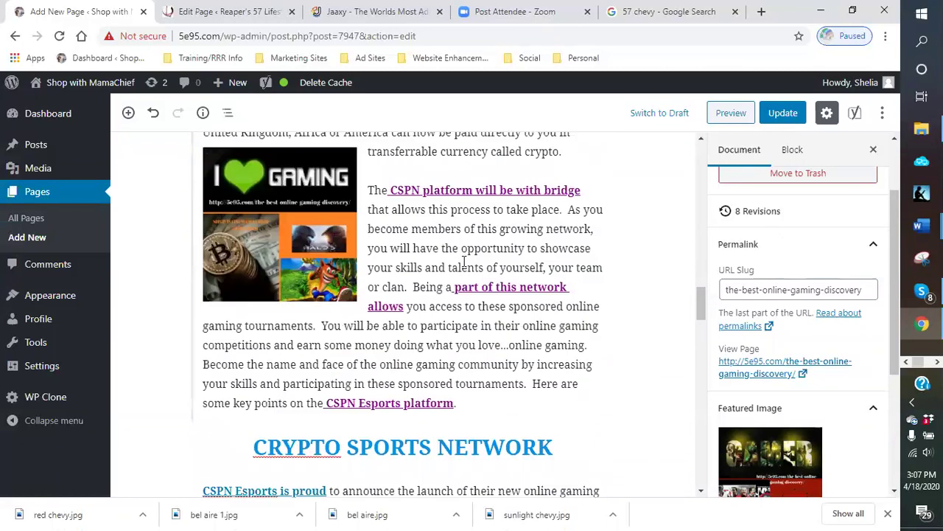
Step: Inspect the page's content structure and the block navigation list of its classic, paragraph, image and heading blocks
{"action": "left_click", "coordinate": [202, 116]}
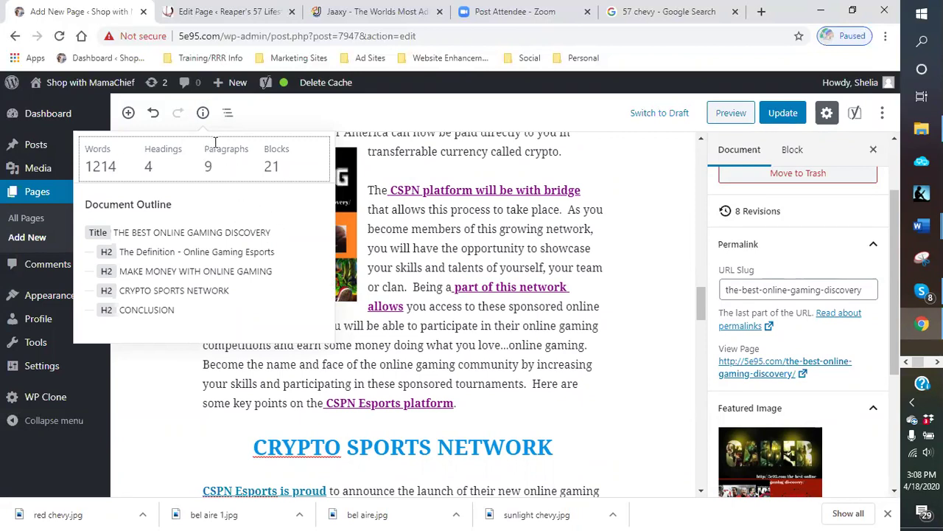
{"action": "left_click", "coordinate": [274, 122]}
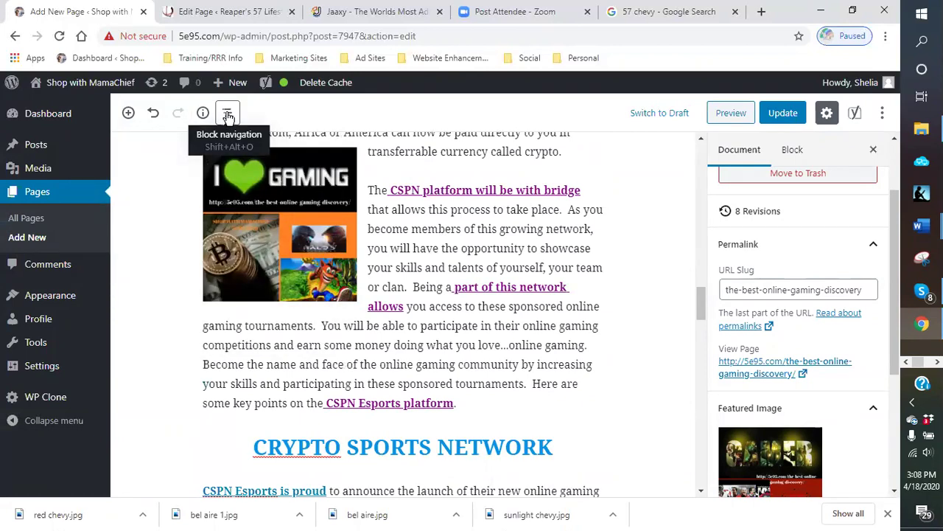
{"action": "left_click", "coordinate": [228, 114]}
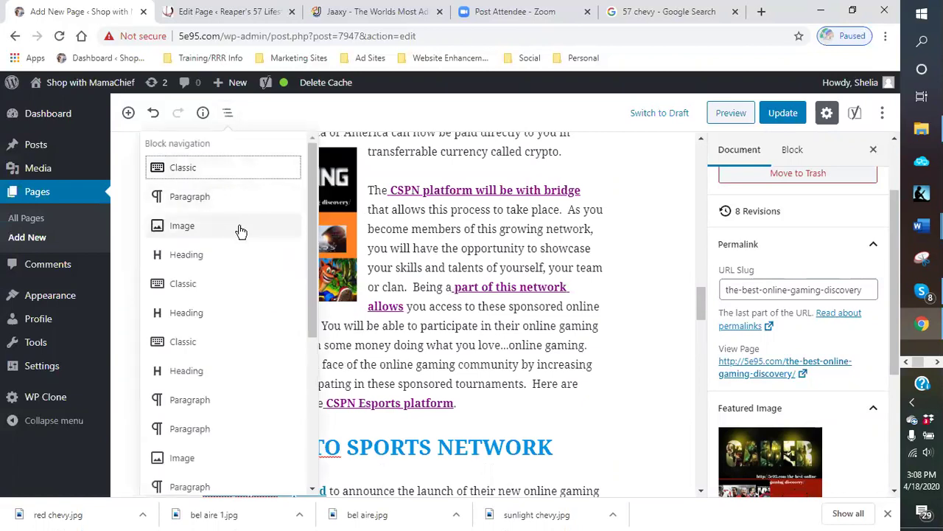
{"action": "scroll", "coordinate": [250, 280], "scroll_direction": "down", "scroll_amount": 5}
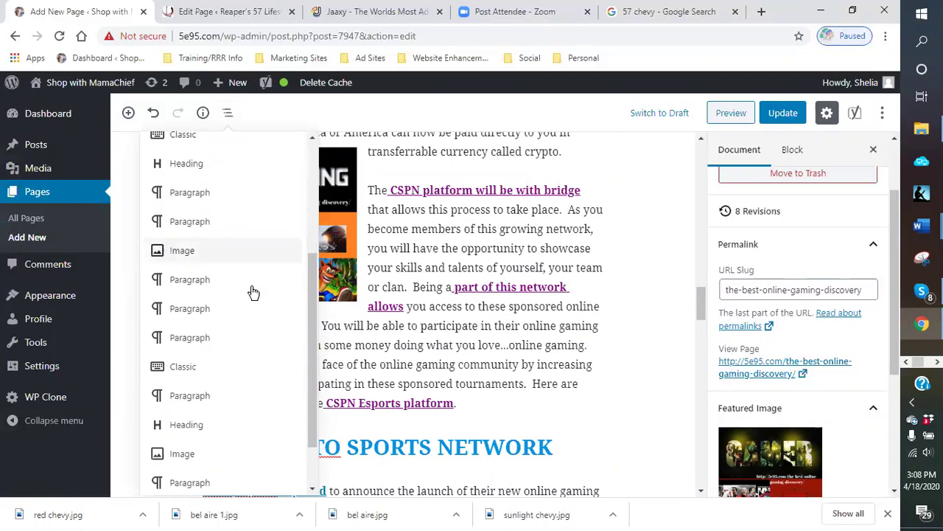
{"action": "scroll", "coordinate": [253, 290], "scroll_direction": "up", "scroll_amount": 5}
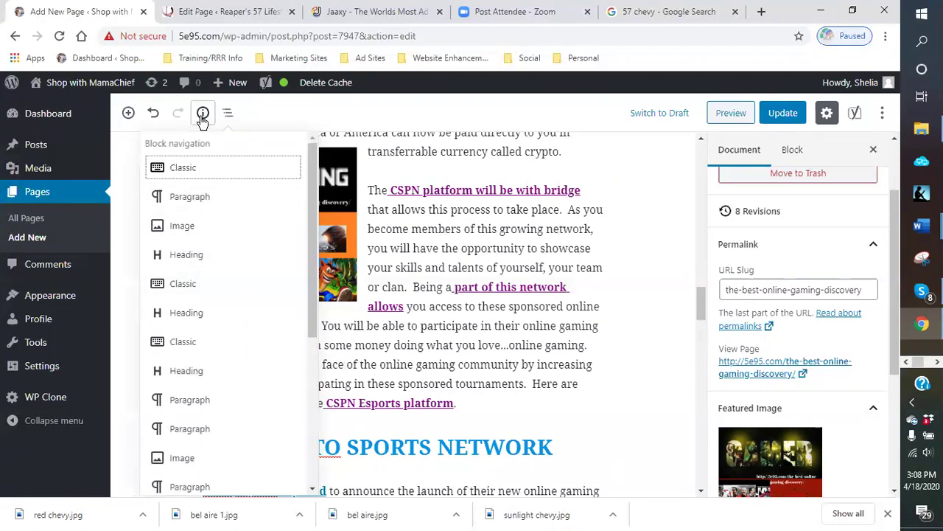
{"action": "left_click", "coordinate": [259, 121]}
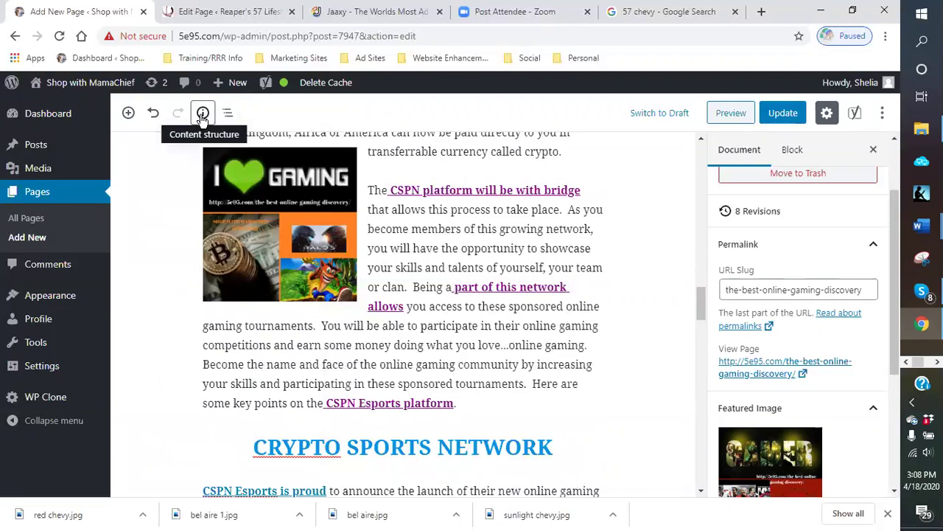
{"action": "left_click", "coordinate": [202, 116]}
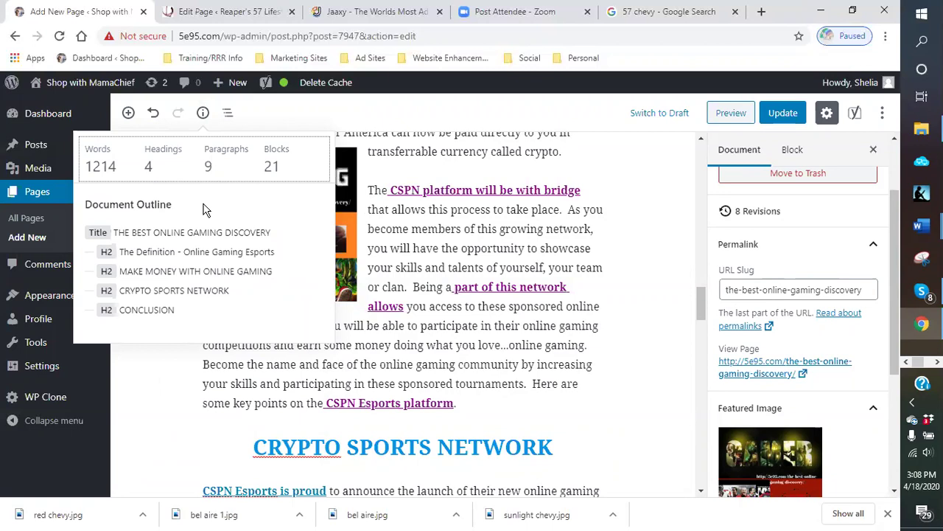
{"action": "left_click", "coordinate": [339, 121]}
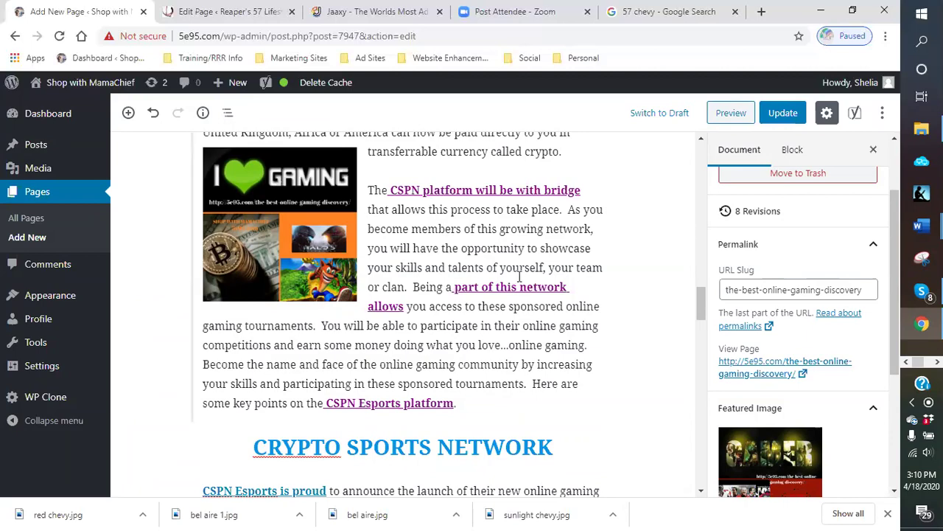
Step: Transform the game console logos image beside the CSPN chatroom paragraph into a Gallery block
{"action": "scroll", "coordinate": [482, 287], "scroll_direction": "down", "scroll_amount": 3}
{"action": "scroll", "coordinate": [464, 272], "scroll_direction": "down", "scroll_amount": 5}
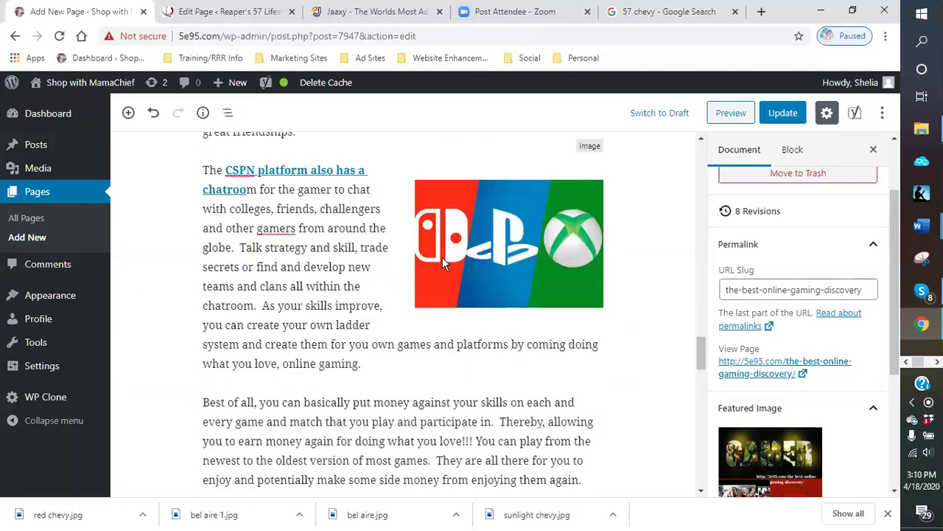
{"action": "scroll", "coordinate": [454, 252], "scroll_direction": "down", "scroll_amount": 1}
{"action": "scroll", "coordinate": [469, 259], "scroll_direction": "up", "scroll_amount": 1}
{"action": "left_click", "coordinate": [493, 251]}
{"action": "scroll", "coordinate": [483, 233], "scroll_direction": "up", "scroll_amount": 1}
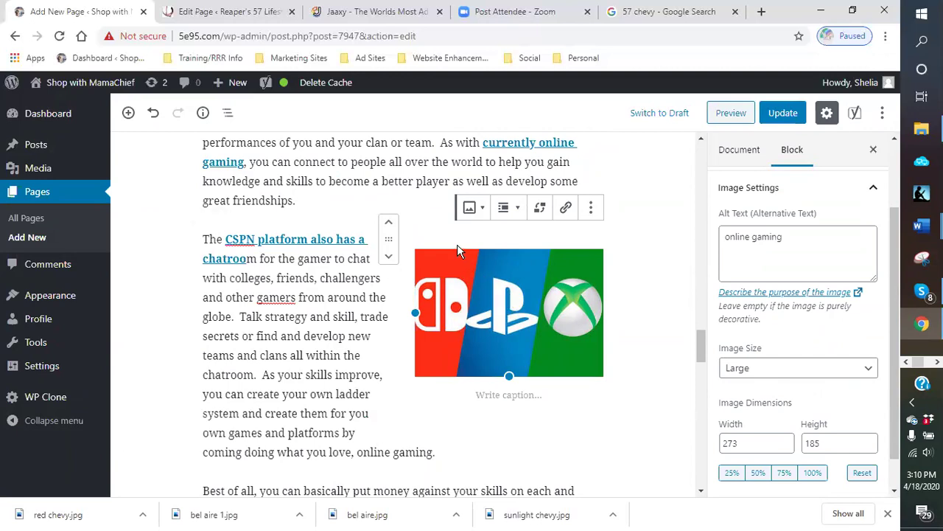
{"action": "left_click", "coordinate": [483, 214]}
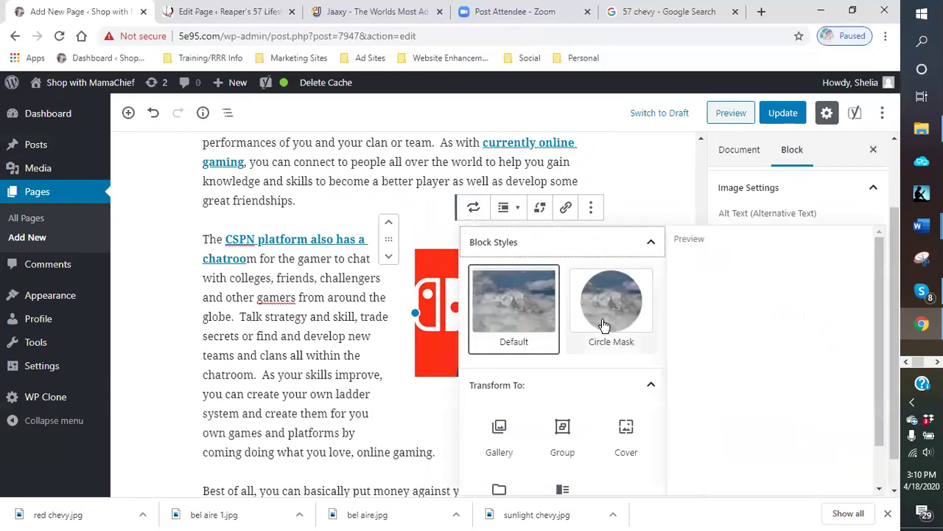
{"action": "scroll", "coordinate": [655, 351], "scroll_direction": "down", "scroll_amount": 2}
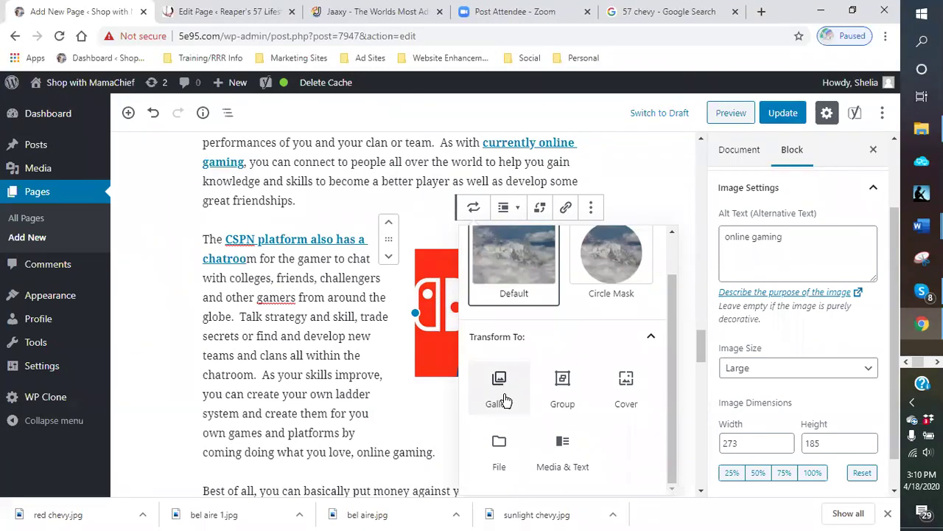
{"action": "left_click", "coordinate": [505, 398]}
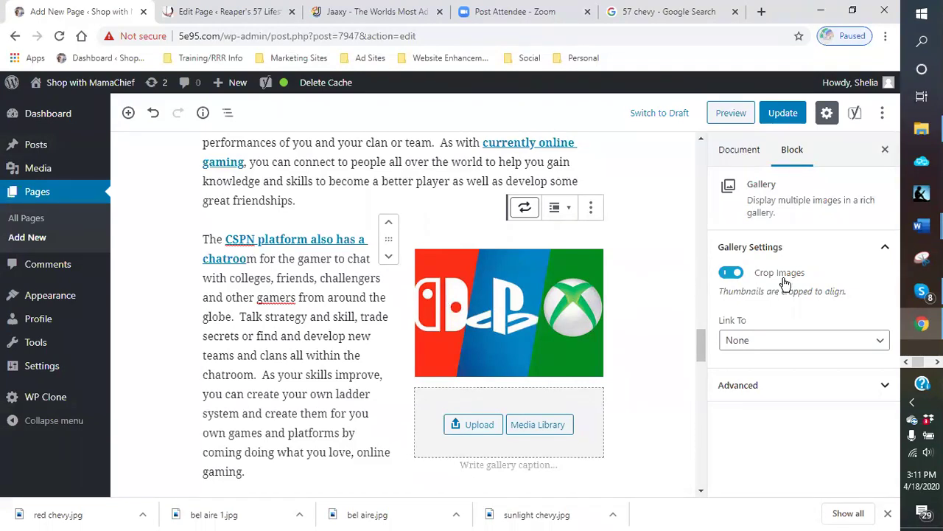
Step: Examine the new gallery block's Crop Images and Link To settings and deselect the block
{"action": "left_click", "coordinate": [848, 252]}
{"action": "left_click", "coordinate": [848, 252]}
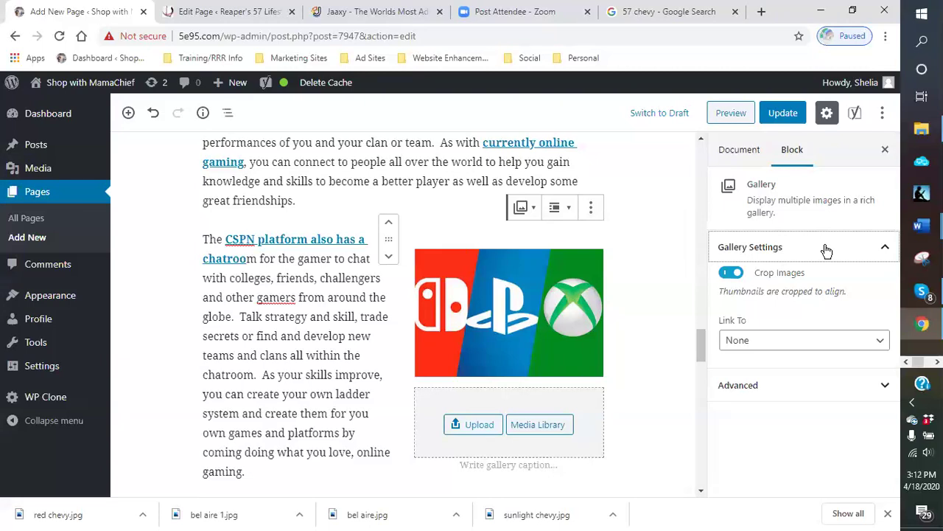
{"action": "left_click", "coordinate": [884, 248]}
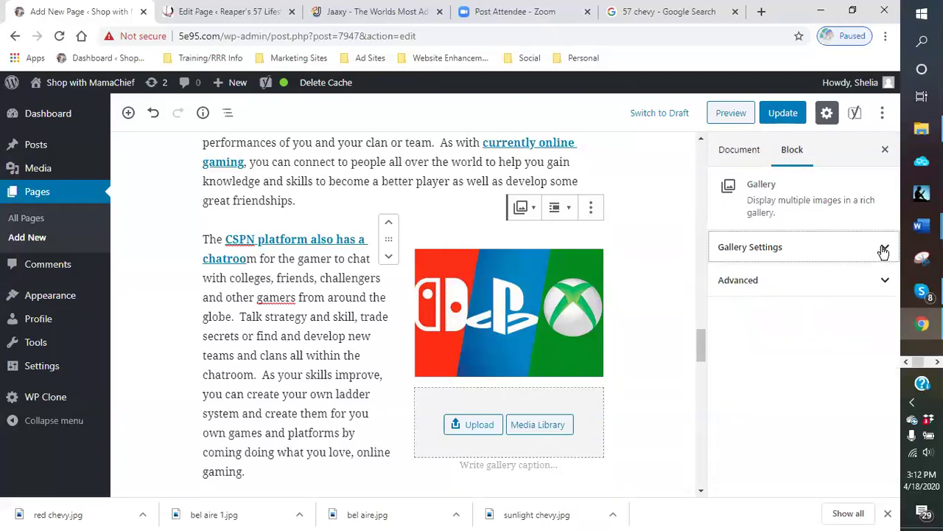
{"action": "left_click", "coordinate": [884, 251]}
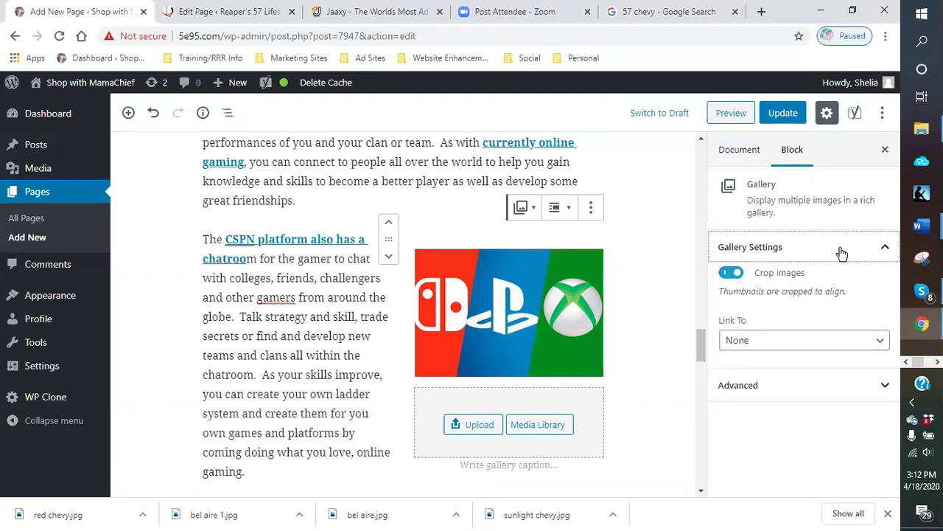
{"action": "left_click", "coordinate": [652, 305]}
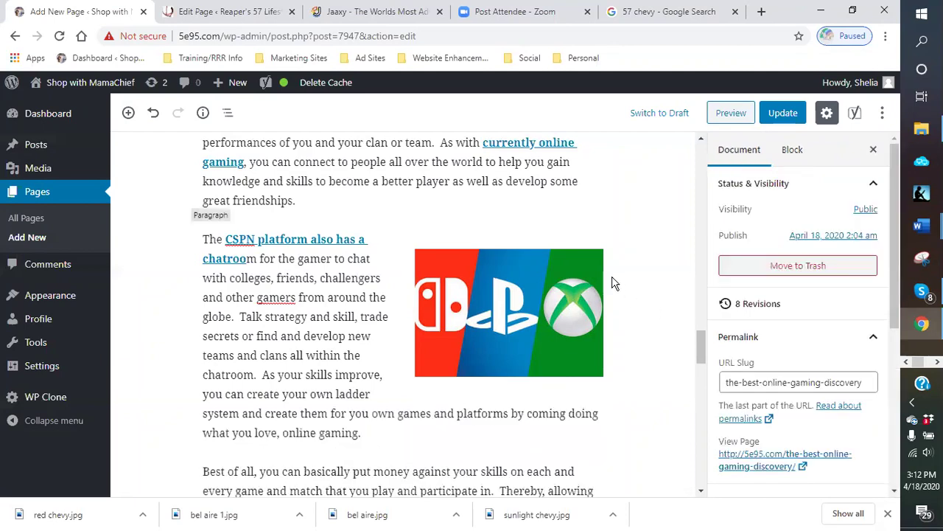
{"action": "scroll", "coordinate": [626, 304], "scroll_direction": "down", "scroll_amount": 2}
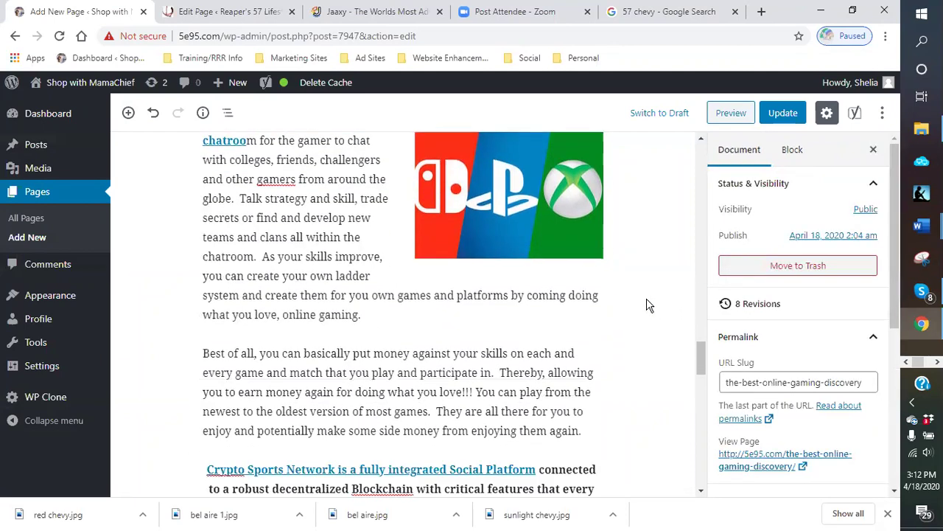
{"action": "scroll", "coordinate": [643, 303], "scroll_direction": "down", "scroll_amount": 2}
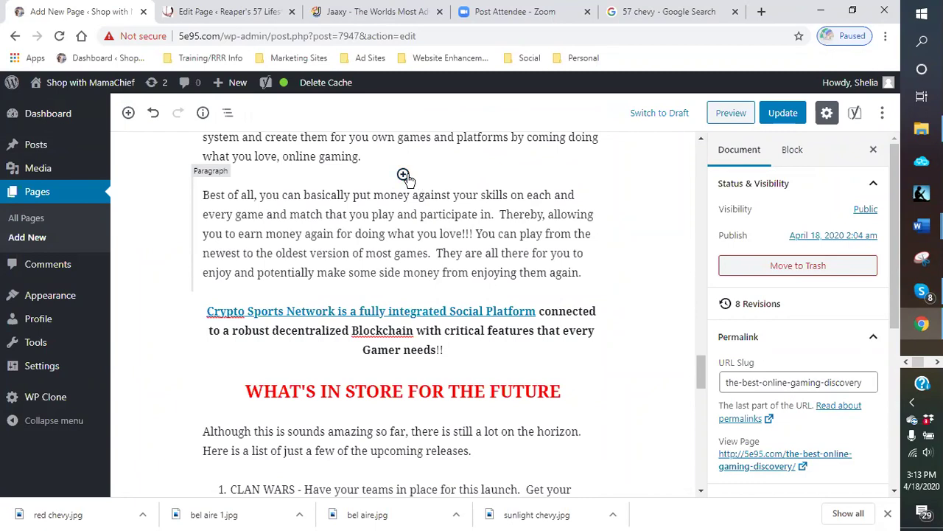
{"action": "left_click", "coordinate": [404, 176]}
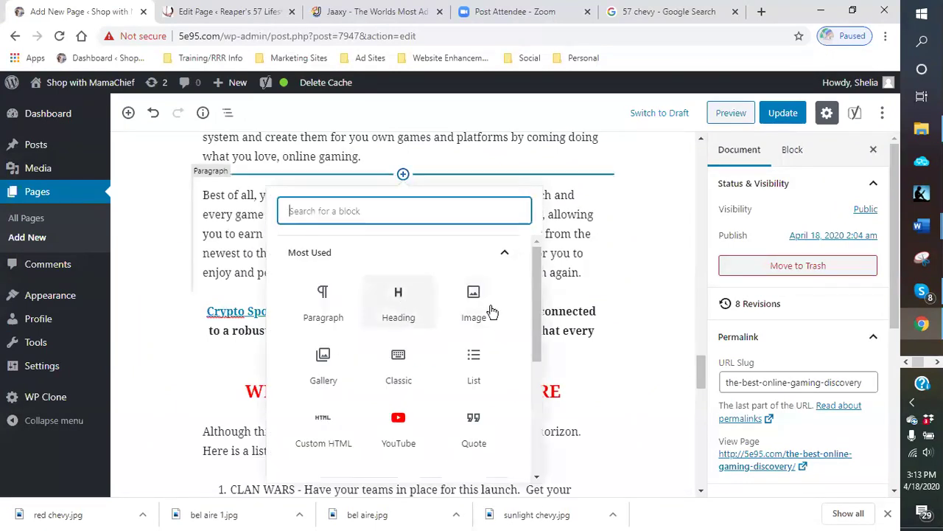
{"action": "left_click", "coordinate": [626, 299]}
Step: Shrink the gold bitcoin image in the upcoming releases list slightly, keeping it centred
{"action": "scroll", "coordinate": [599, 307], "scroll_direction": "down", "scroll_amount": 3}
{"action": "scroll", "coordinate": [599, 306], "scroll_direction": "down", "scroll_amount": 3}
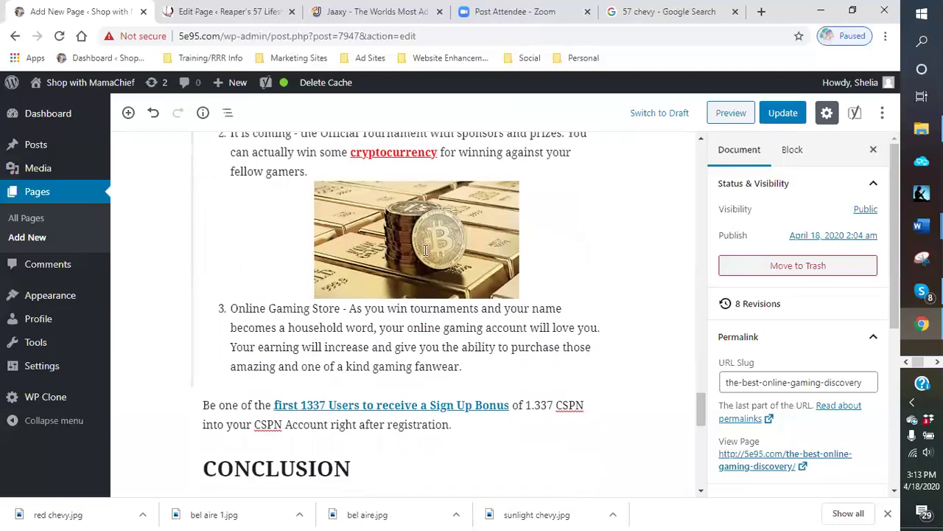
{"action": "left_click", "coordinate": [424, 265]}
{"action": "mouse_move", "coordinate": [315, 232]}
{"action": "left_mouse_down"}
{"action": "mouse_move", "coordinate": [346, 256]}
{"action": "mouse_move", "coordinate": [317, 242]}
{"action": "left_mouse_up"}
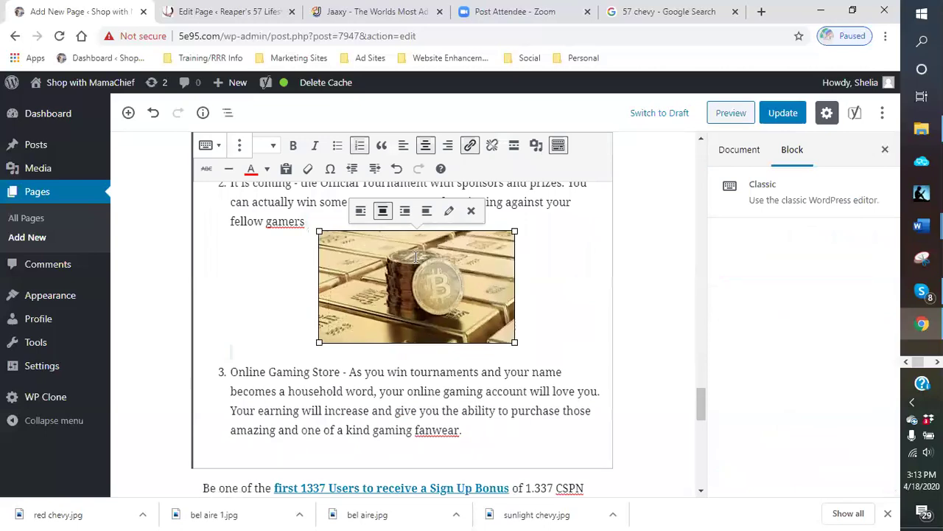
{"action": "left_click", "coordinate": [532, 280]}
{"action": "scroll", "coordinate": [524, 279], "scroll_direction": "up", "scroll_amount": 4}
{"action": "scroll", "coordinate": [512, 274], "scroll_direction": "down", "scroll_amount": 5}
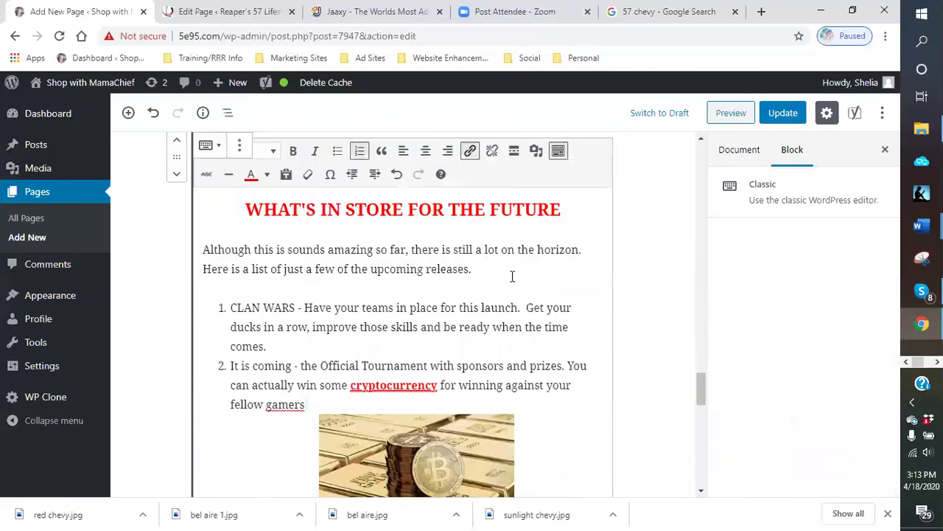
Step: Insert a Gallery block above the "Best of all" paragraph and open the media library for it
{"action": "scroll", "coordinate": [443, 294], "scroll_direction": "up", "scroll_amount": 3}
{"action": "scroll", "coordinate": [434, 295], "scroll_direction": "up", "scroll_amount": 2}
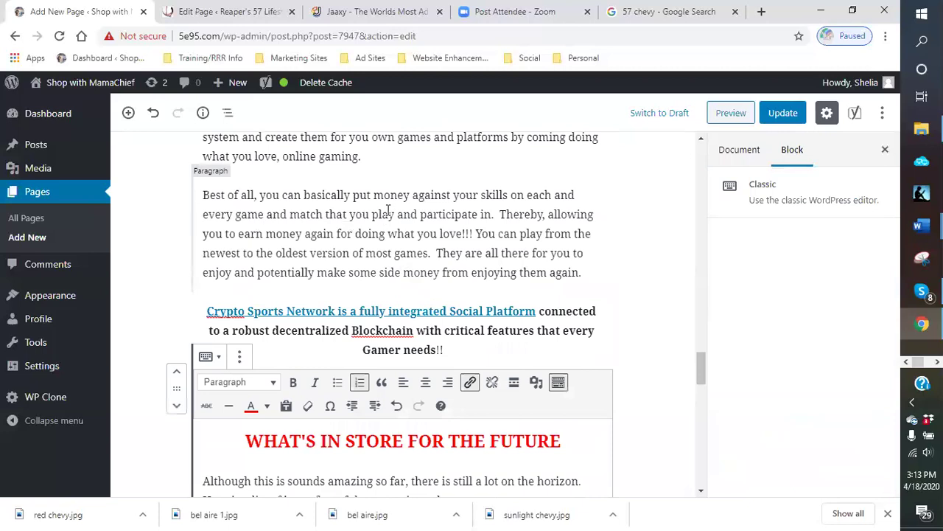
{"action": "left_click", "coordinate": [403, 175]}
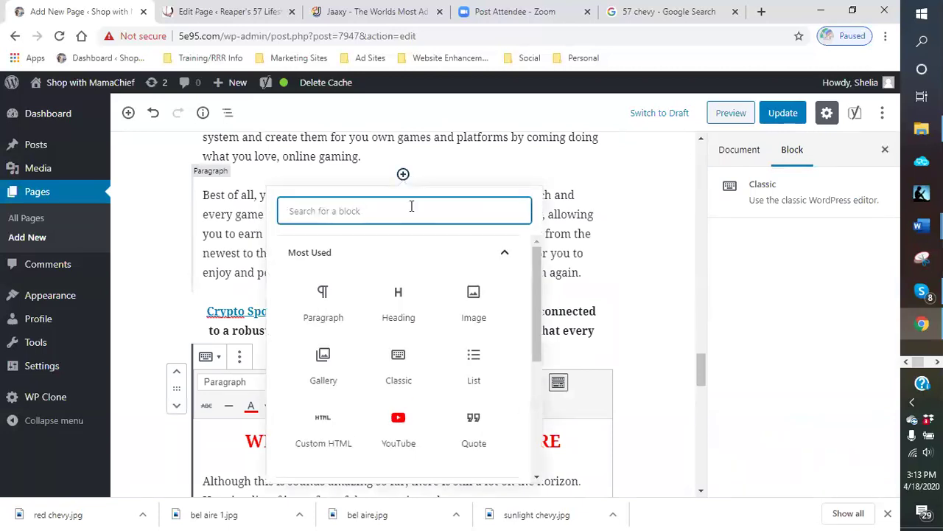
{"action": "left_click", "coordinate": [324, 365]}
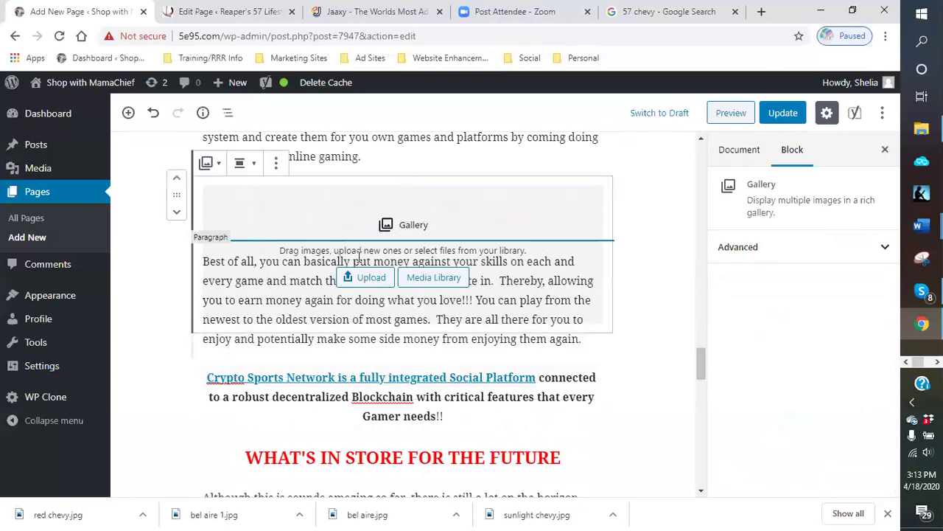
{"action": "left_click", "coordinate": [425, 287]}
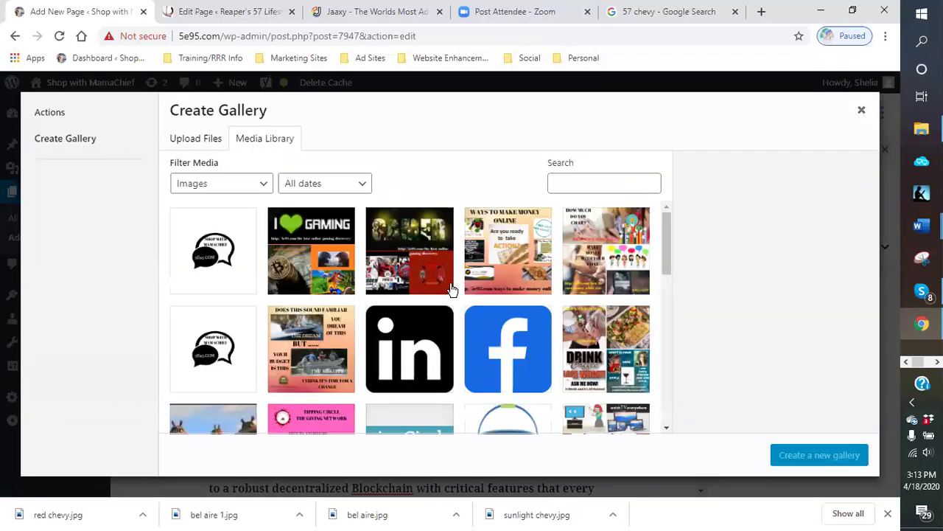
Step: Select tipping-circle-1.png and 5e95.com_500.png from the media library for the gallery
{"action": "scroll", "coordinate": [451, 289], "scroll_direction": "down", "scroll_amount": 3}
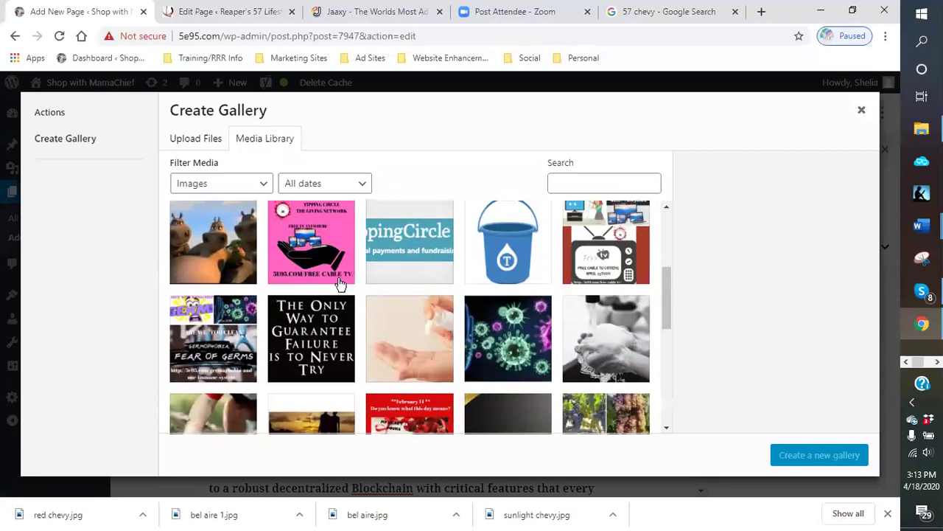
{"action": "scroll", "coordinate": [339, 283], "scroll_direction": "up", "scroll_amount": 1}
{"action": "left_click", "coordinate": [322, 293]}
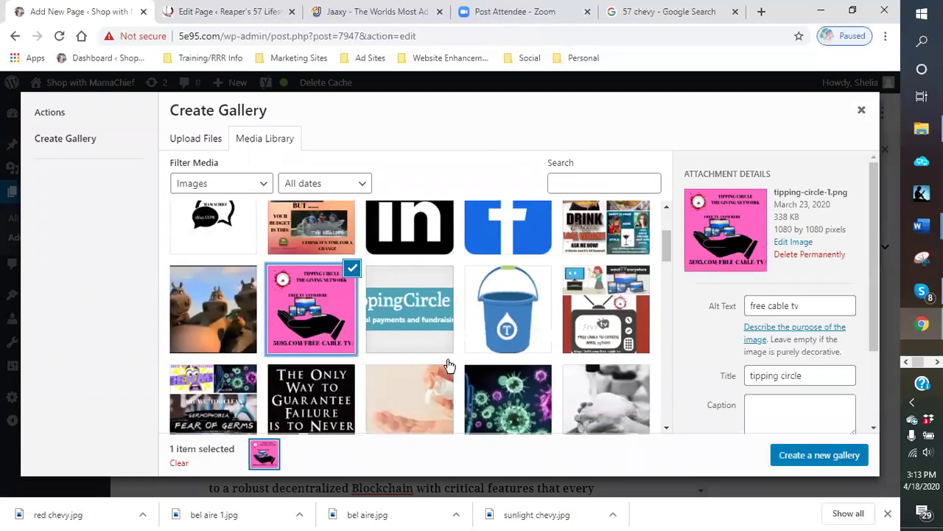
{"action": "scroll", "coordinate": [450, 365], "scroll_direction": "down", "scroll_amount": 3}
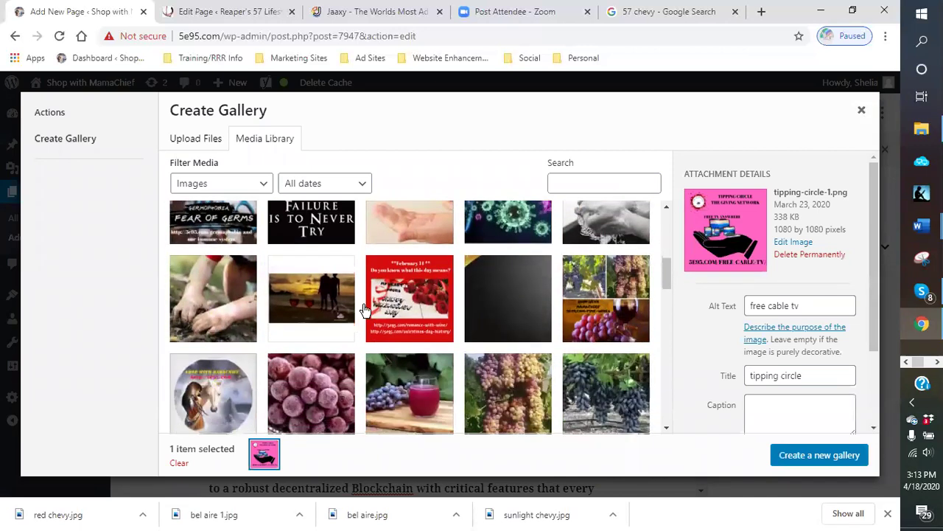
{"action": "scroll", "coordinate": [365, 309], "scroll_direction": "down", "scroll_amount": 2}
{"action": "left_click", "coordinate": [239, 326]}
Step: Add referrals.png and BITCOIN-2.png to the images selected for the gallery
{"action": "scroll", "coordinate": [438, 382], "scroll_direction": "down", "scroll_amount": 1}
{"action": "scroll", "coordinate": [438, 382], "scroll_direction": "down", "scroll_amount": 3}
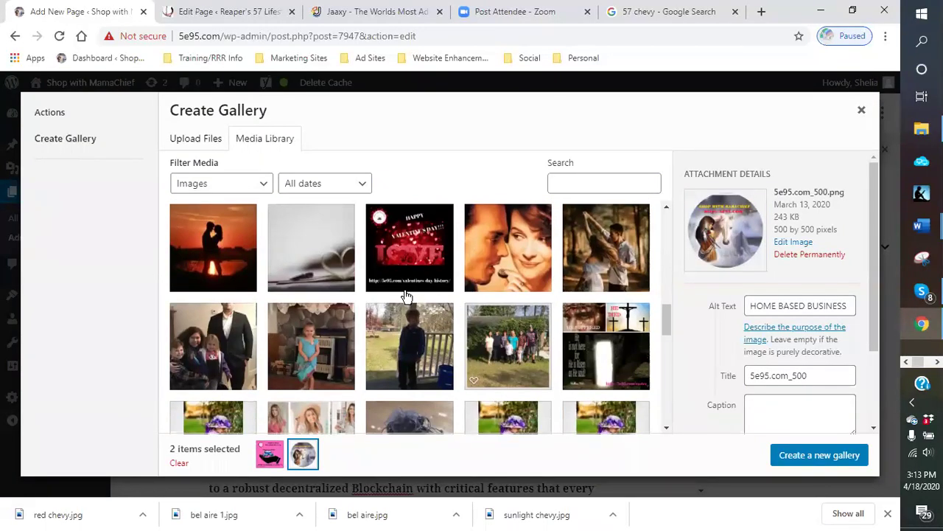
{"action": "scroll", "coordinate": [406, 296], "scroll_direction": "down", "scroll_amount": 6}
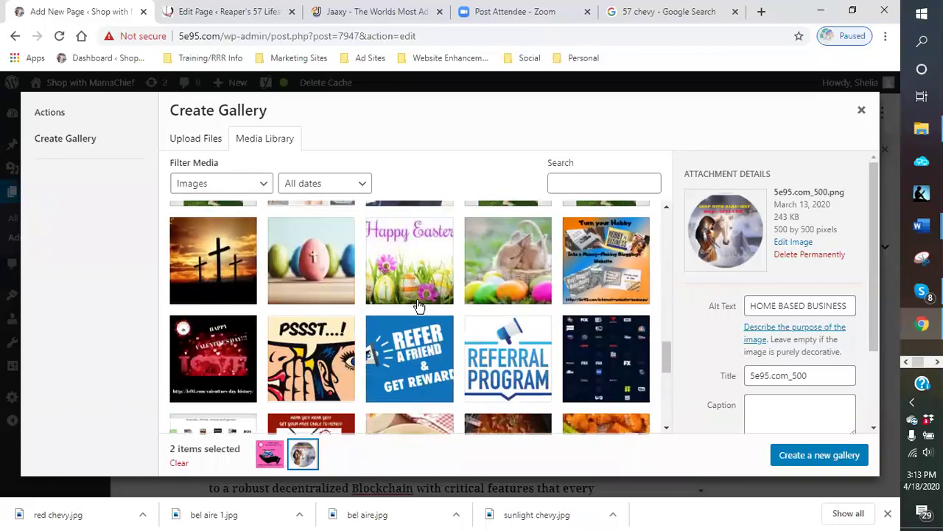
{"action": "scroll", "coordinate": [341, 321], "scroll_direction": "down", "scroll_amount": 1}
{"action": "left_click", "coordinate": [331, 313]}
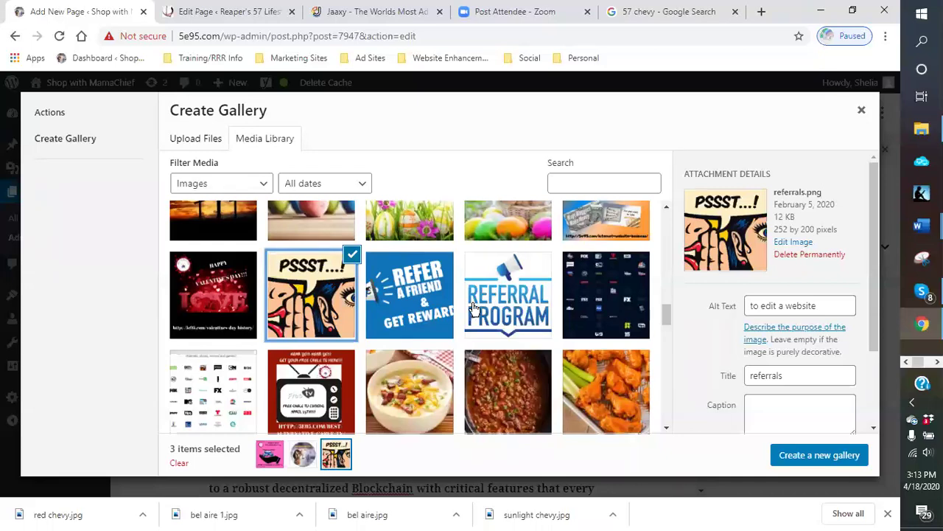
{"action": "scroll", "coordinate": [472, 305], "scroll_direction": "down", "scroll_amount": 8}
{"action": "scroll", "coordinate": [450, 320], "scroll_direction": "down", "scroll_amount": 10}
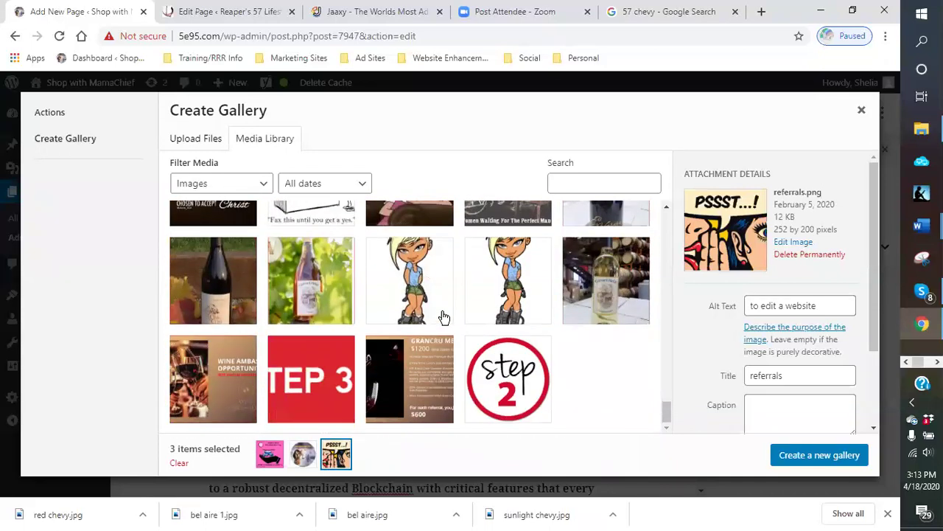
{"action": "scroll", "coordinate": [444, 315], "scroll_direction": "down", "scroll_amount": 8}
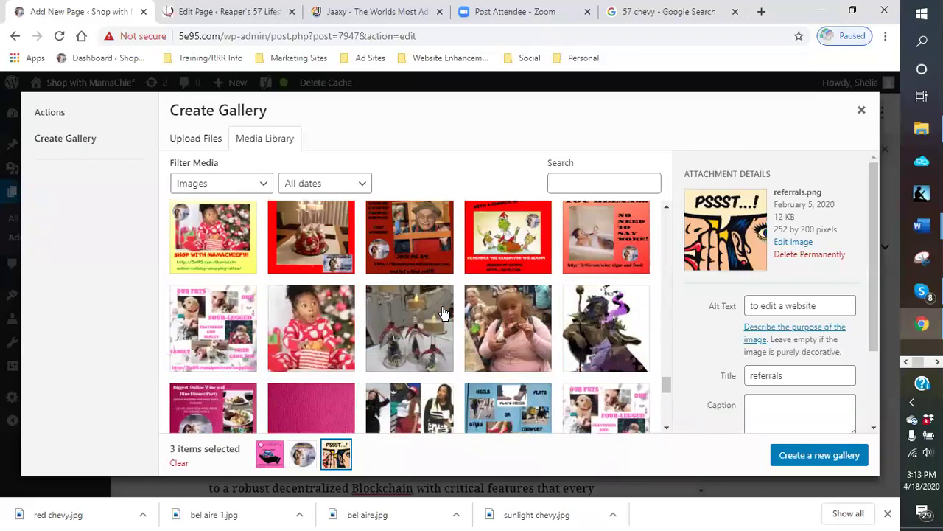
{"action": "scroll", "coordinate": [445, 306], "scroll_direction": "down", "scroll_amount": 3}
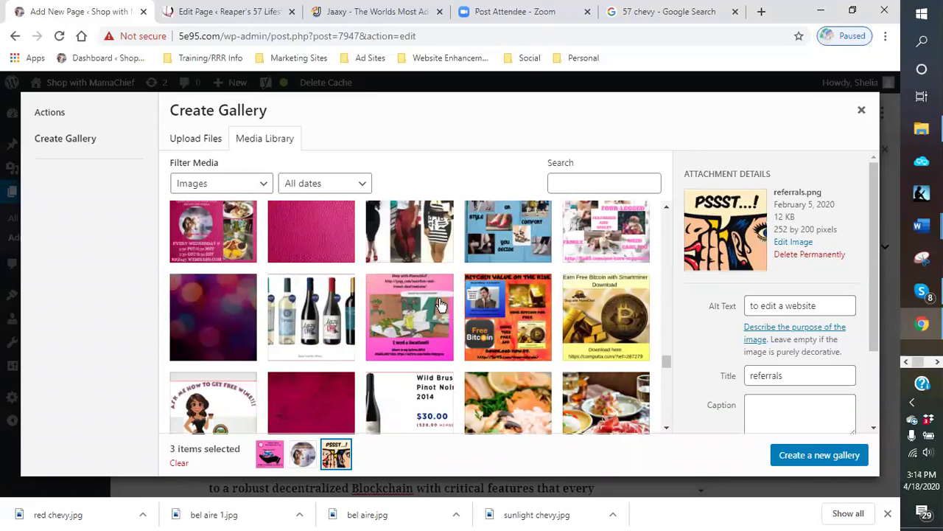
{"action": "left_click", "coordinate": [489, 309]}
Step: Add bitcoin3.jpg to the selection and create a new gallery from the five images
{"action": "scroll", "coordinate": [490, 314], "scroll_direction": "down", "scroll_amount": 2}
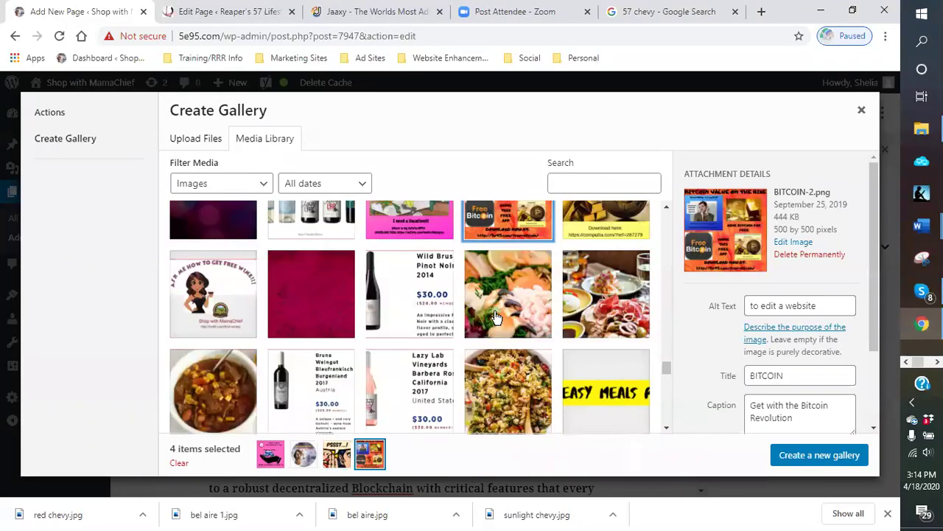
{"action": "scroll", "coordinate": [486, 310], "scroll_direction": "down", "scroll_amount": 8}
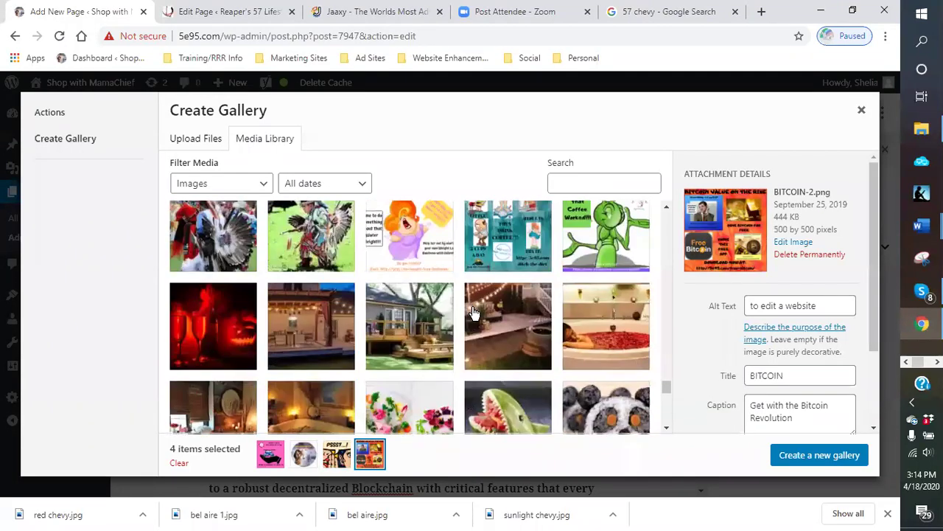
{"action": "scroll", "coordinate": [476, 302], "scroll_direction": "down", "scroll_amount": 2}
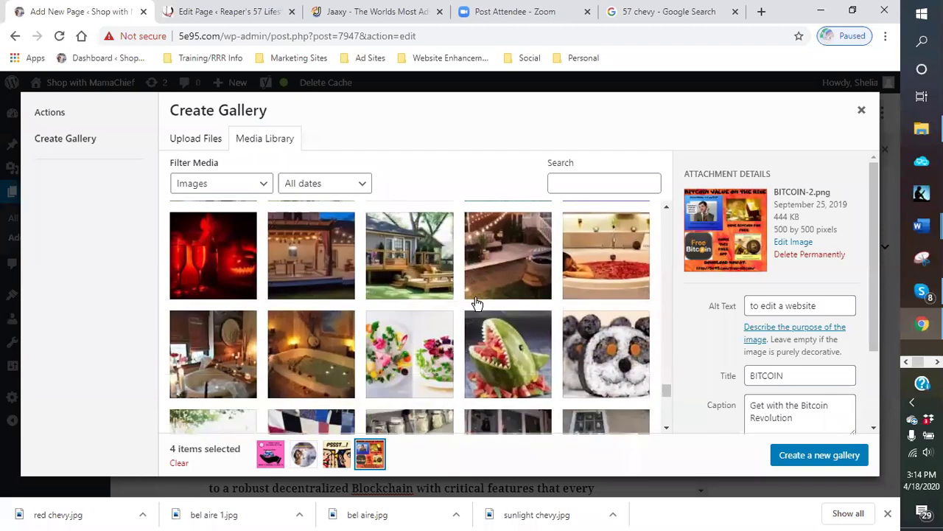
{"action": "scroll", "coordinate": [477, 302], "scroll_direction": "down", "scroll_amount": 1}
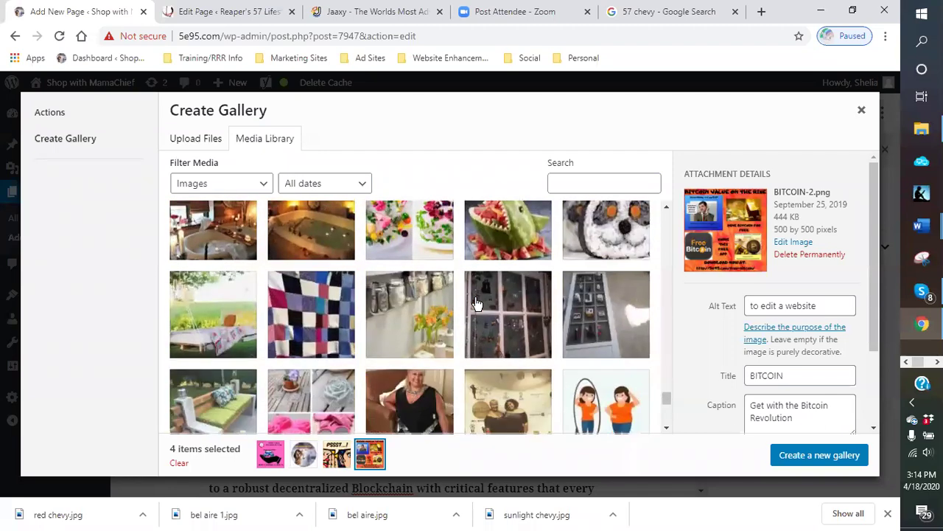
{"action": "scroll", "coordinate": [477, 302], "scroll_direction": "down", "scroll_amount": 6}
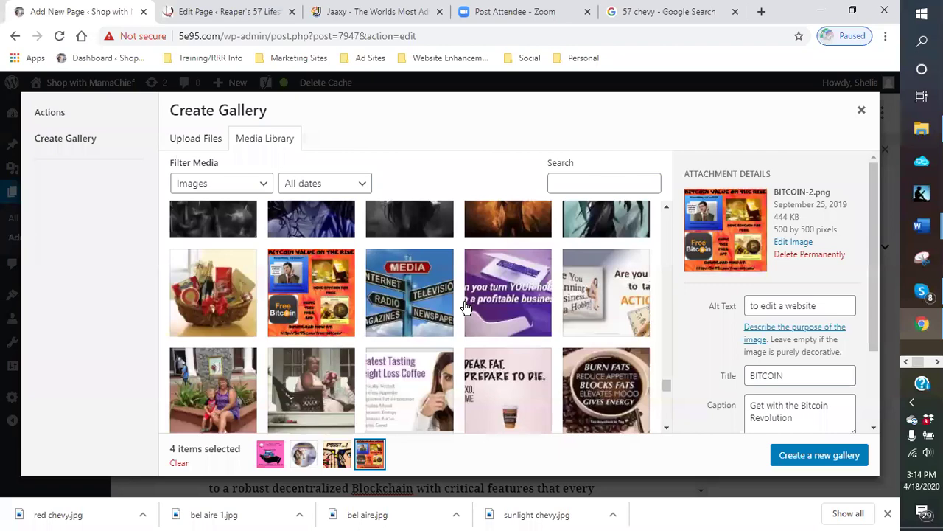
{"action": "scroll", "coordinate": [466, 305], "scroll_direction": "down", "scroll_amount": 10}
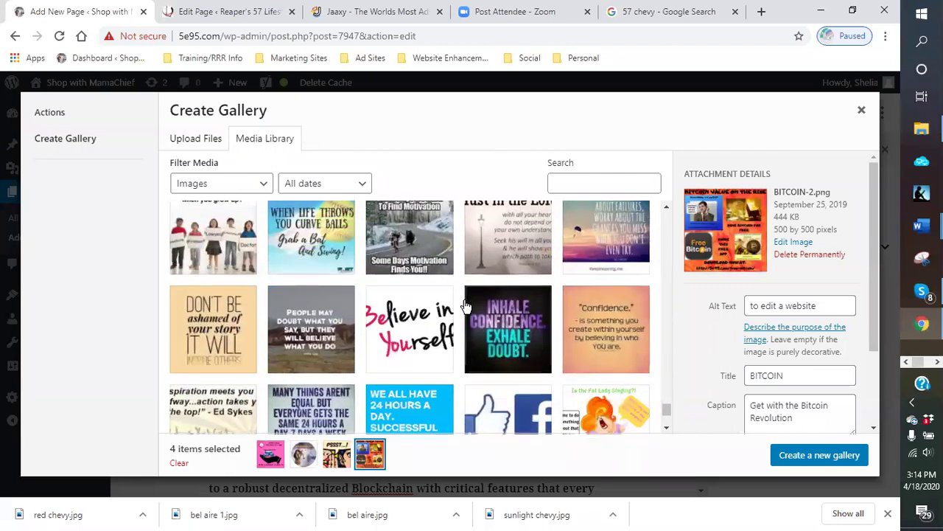
{"action": "scroll", "coordinate": [466, 305], "scroll_direction": "down", "scroll_amount": 8}
{"action": "scroll", "coordinate": [466, 305], "scroll_direction": "down", "scroll_amount": 8}
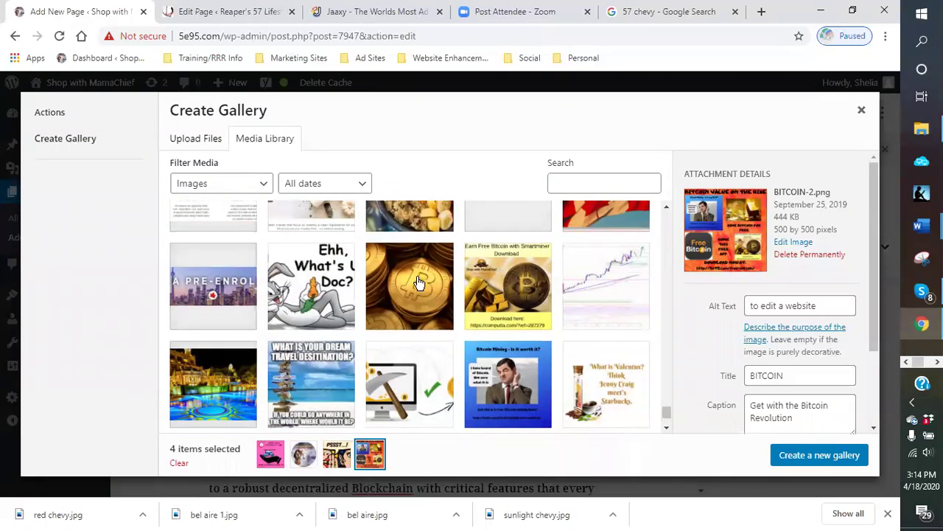
{"action": "left_click", "coordinate": [405, 289]}
{"action": "scroll", "coordinate": [405, 291], "scroll_direction": "down", "scroll_amount": 2}
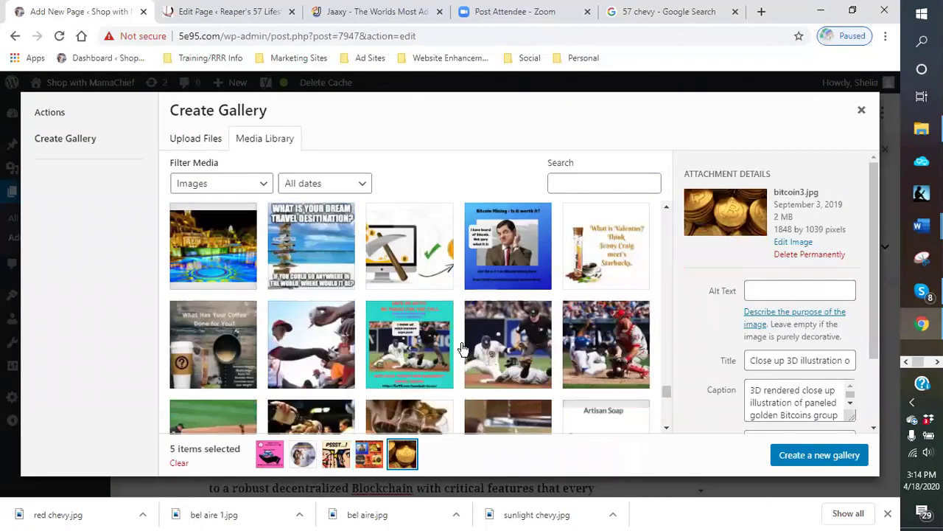
{"action": "left_click", "coordinate": [819, 455]}
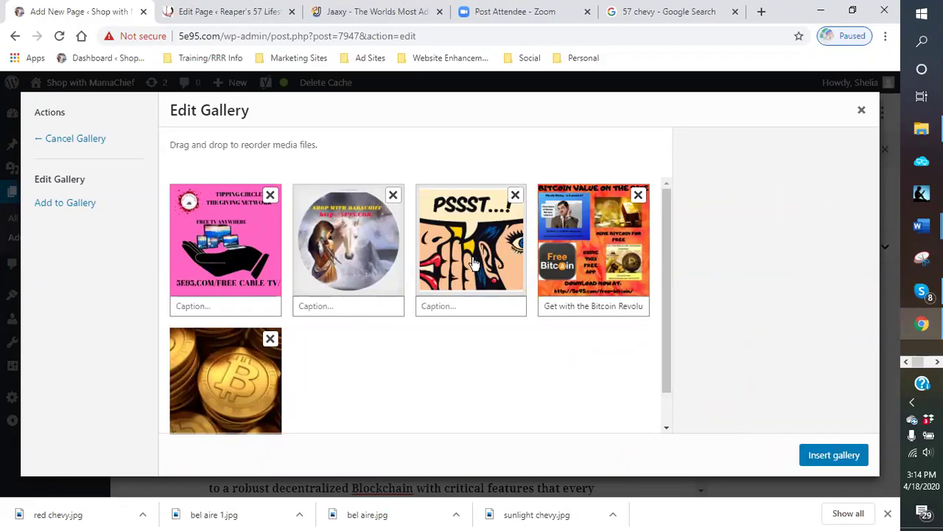
Step: Reorder the images as PSSST, Tipping Circle, gold bitcoins, Bitcoin Value on the Rise and Shop with MamaChief, and insert the gallery
{"action": "left_click_drag", "start_coordinate": [472, 258], "coordinate": [229, 246]}
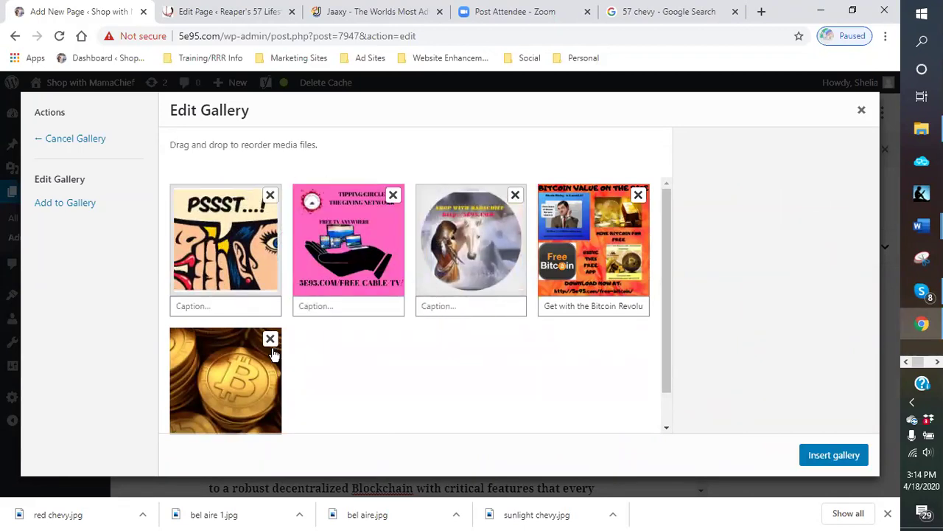
{"action": "left_click_drag", "start_coordinate": [291, 363], "coordinate": [474, 307]}
{"action": "left_click_drag", "start_coordinate": [217, 379], "coordinate": [582, 254]}
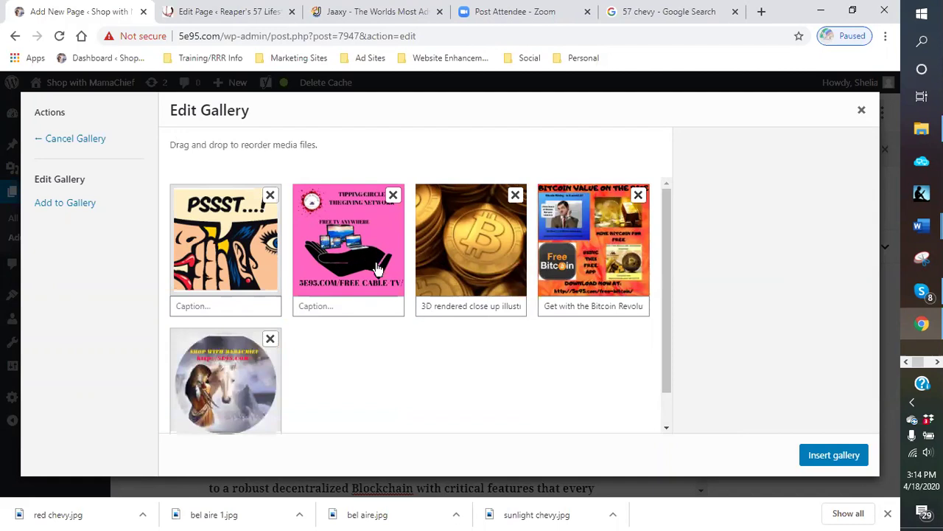
{"action": "left_click", "coordinate": [832, 456]}
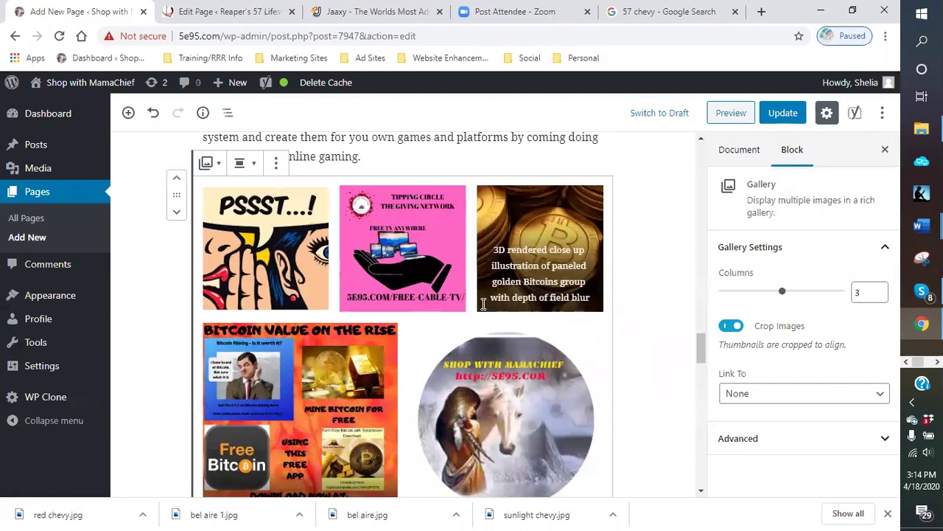
Step: Set the gallery's columns to 5 so all images sit in one row
{"action": "left_click", "coordinate": [879, 289]}
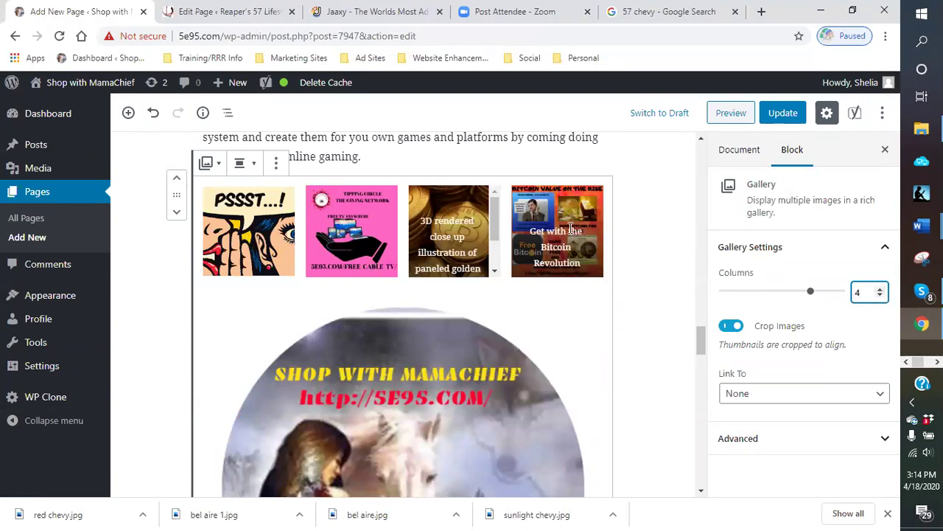
{"action": "scroll", "coordinate": [576, 317], "scroll_direction": "down", "scroll_amount": 2}
{"action": "scroll", "coordinate": [529, 339], "scroll_direction": "up", "scroll_amount": 2}
{"action": "left_click", "coordinate": [882, 289]}
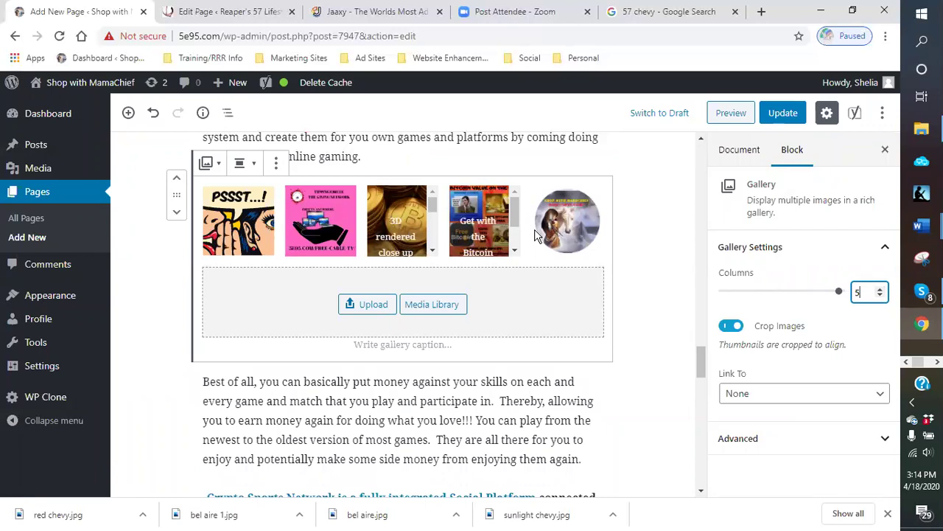
Step: Examine the gallery while deselected and read through the caption overlaid on its fourth image
{"action": "left_click", "coordinate": [655, 277]}
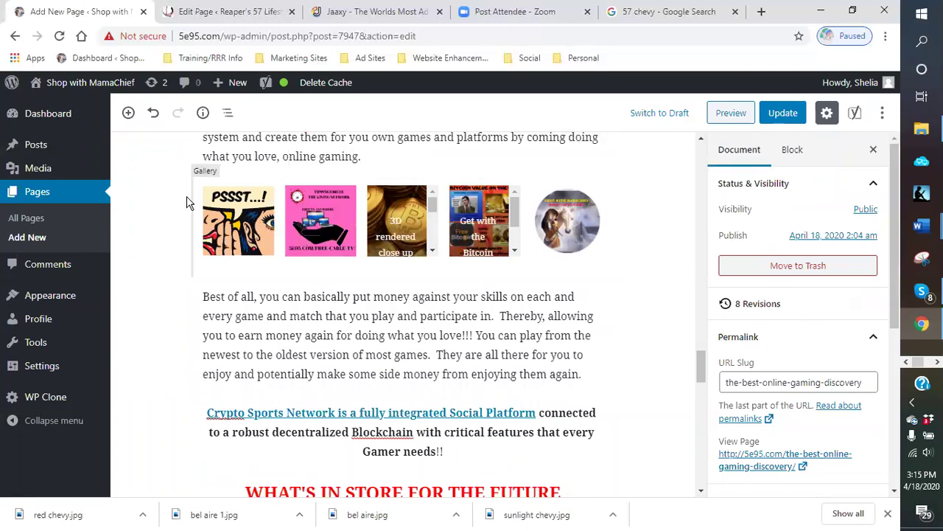
{"action": "left_click", "coordinate": [512, 223]}
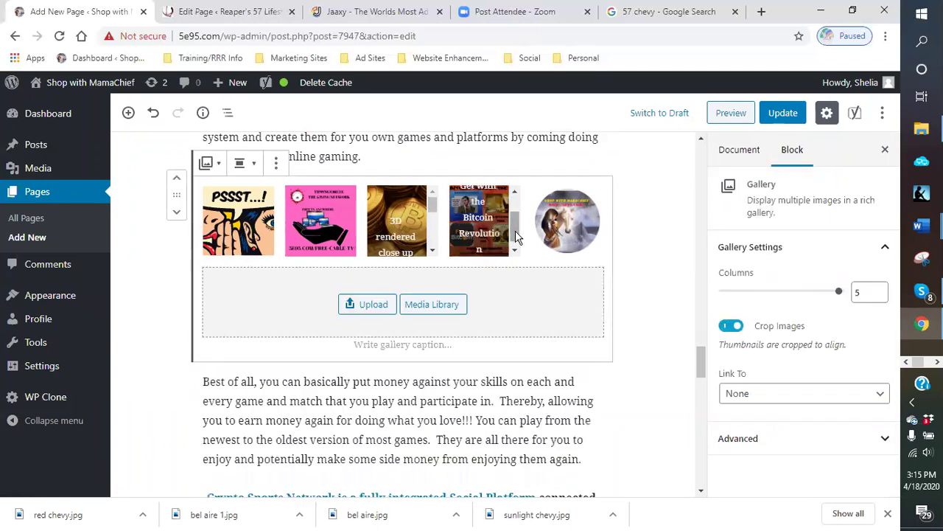
{"action": "scroll", "coordinate": [512, 217], "scroll_direction": "down", "scroll_amount": 1}
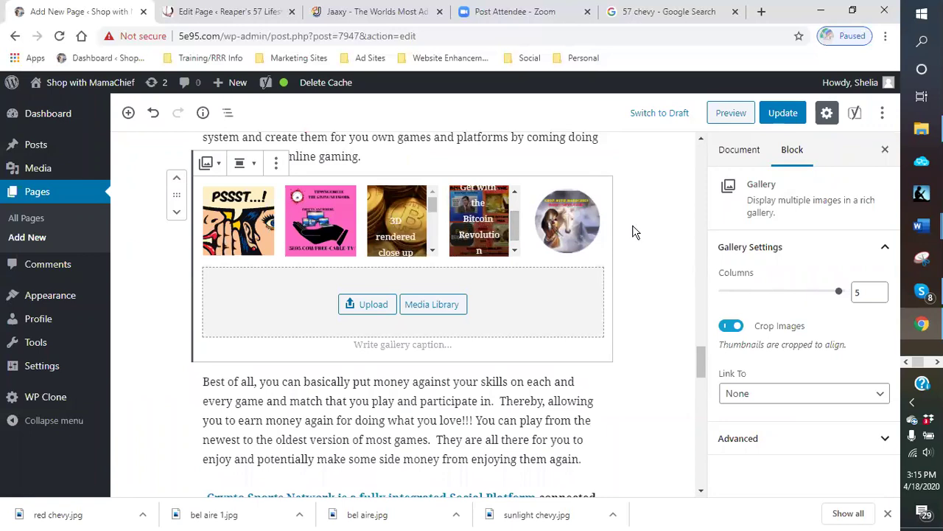
Step: Set the gallery's columns to 4 and look at how the fifth image is laid out
{"action": "scroll", "coordinate": [635, 231], "scroll_direction": "up", "scroll_amount": 1}
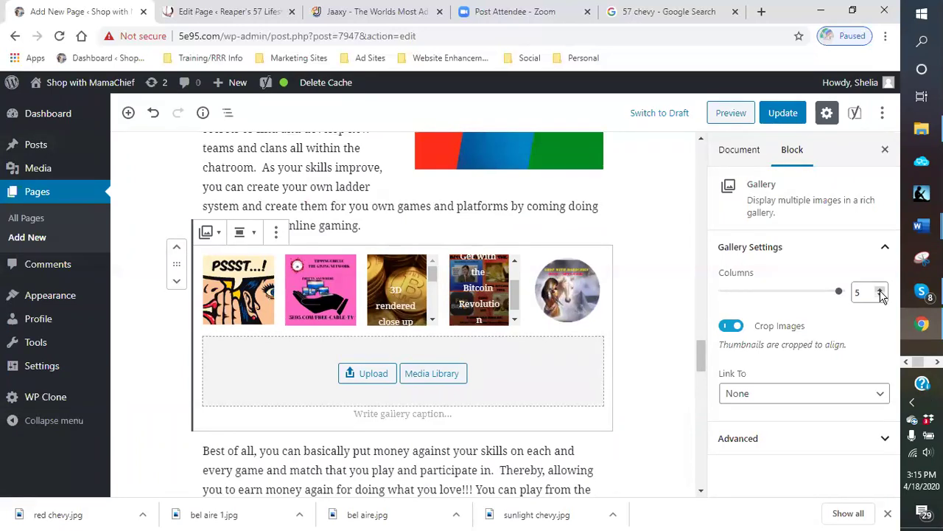
{"action": "left_click", "coordinate": [880, 296]}
{"action": "scroll", "coordinate": [597, 337], "scroll_direction": "down", "scroll_amount": 3}
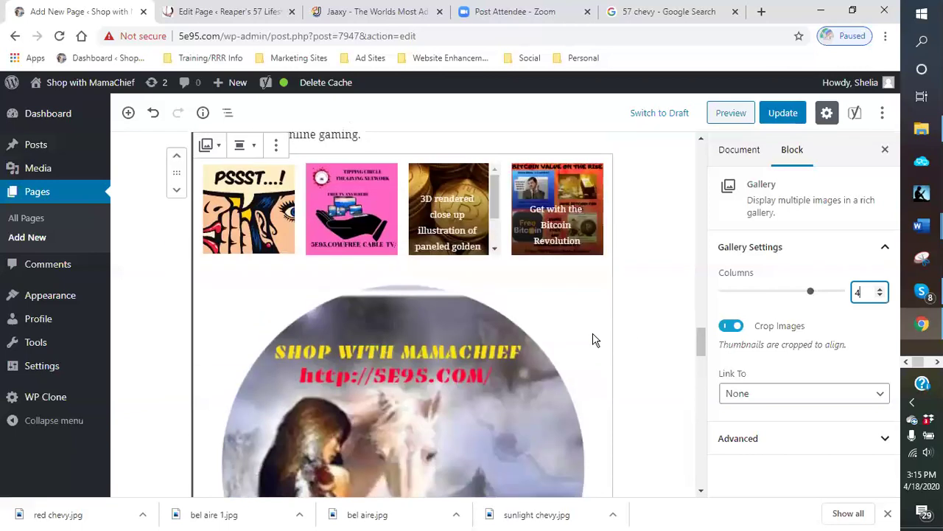
{"action": "scroll", "coordinate": [413, 347], "scroll_direction": "down", "scroll_amount": 3}
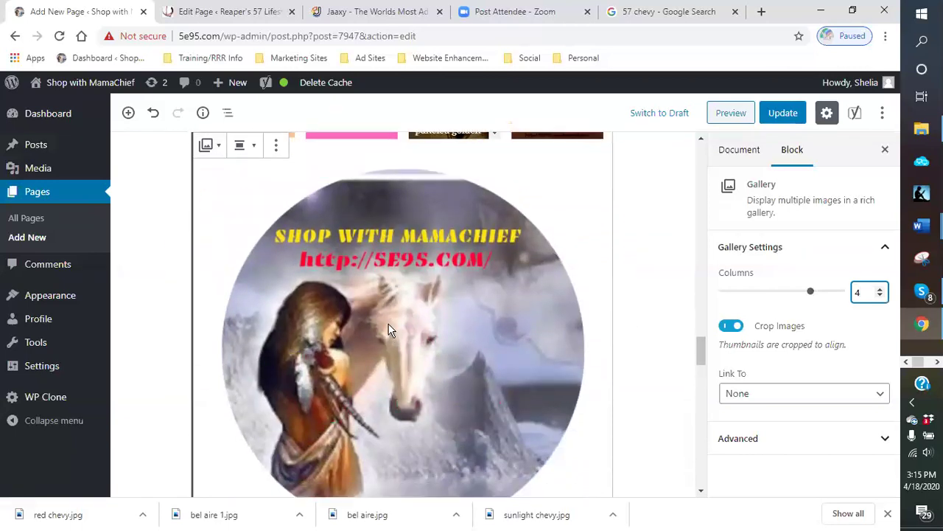
Step: Select the Shop with MamaChief image in the gallery and examine its size, controls and caption area
{"action": "left_click", "coordinate": [401, 291]}
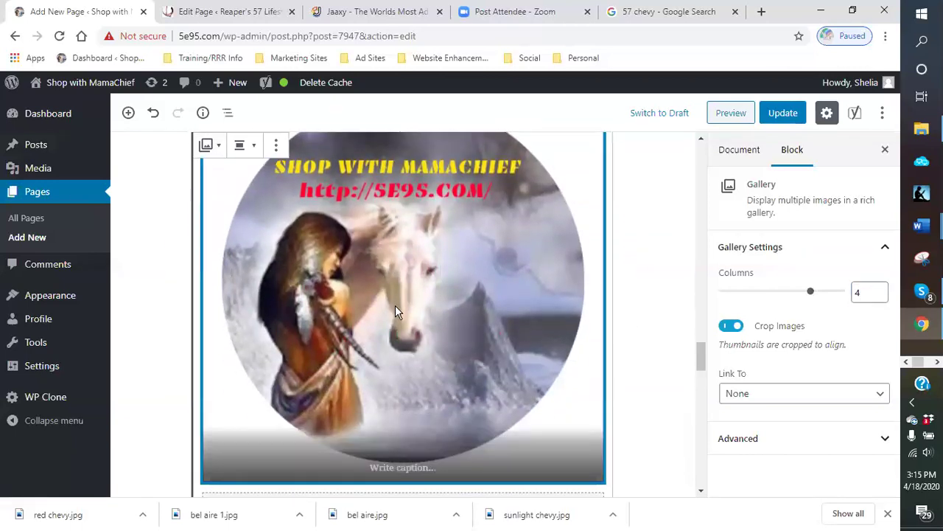
{"action": "scroll", "coordinate": [395, 305], "scroll_direction": "up", "scroll_amount": 3}
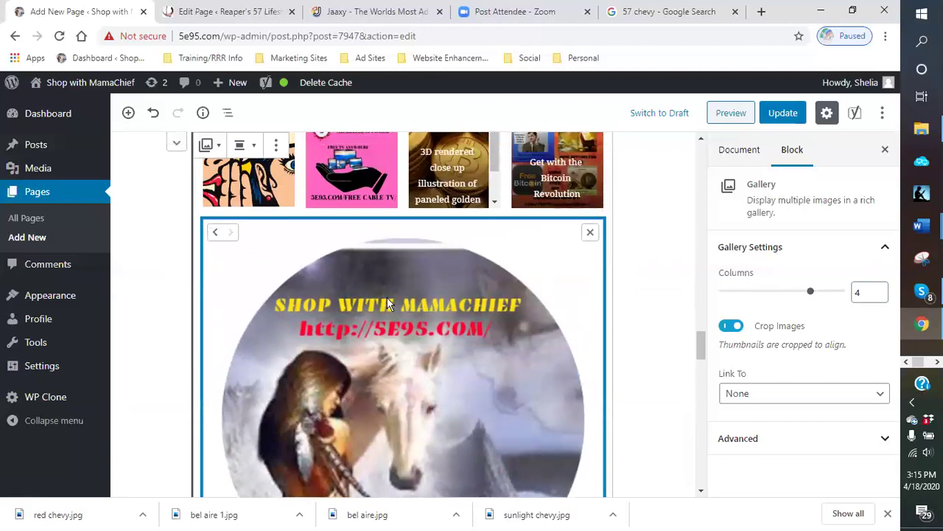
{"action": "scroll", "coordinate": [387, 297], "scroll_direction": "down", "scroll_amount": 2}
{"action": "scroll", "coordinate": [404, 303], "scroll_direction": "down", "scroll_amount": 1}
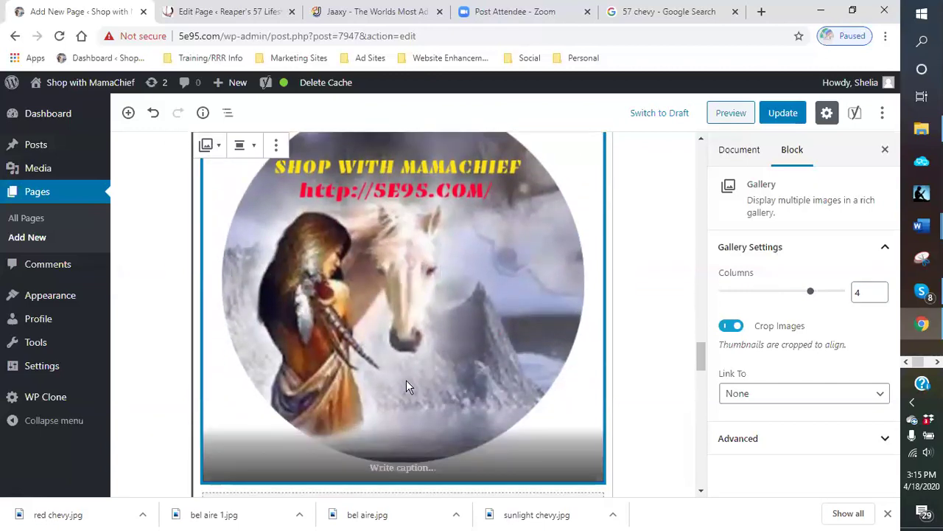
{"action": "left_click", "coordinate": [410, 463]}
{"action": "scroll", "coordinate": [425, 354], "scroll_direction": "up", "scroll_amount": 3}
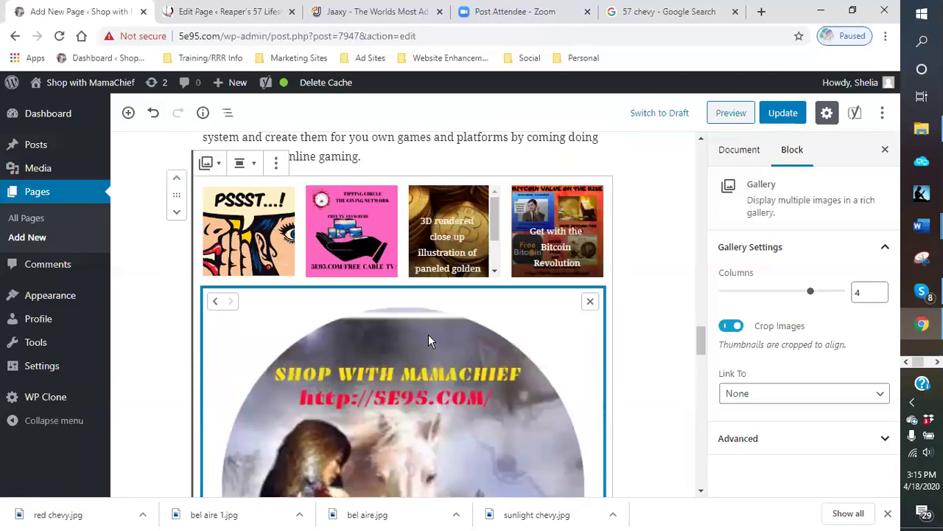
{"action": "left_click_drag", "start_coordinate": [409, 284], "coordinate": [422, 320]}
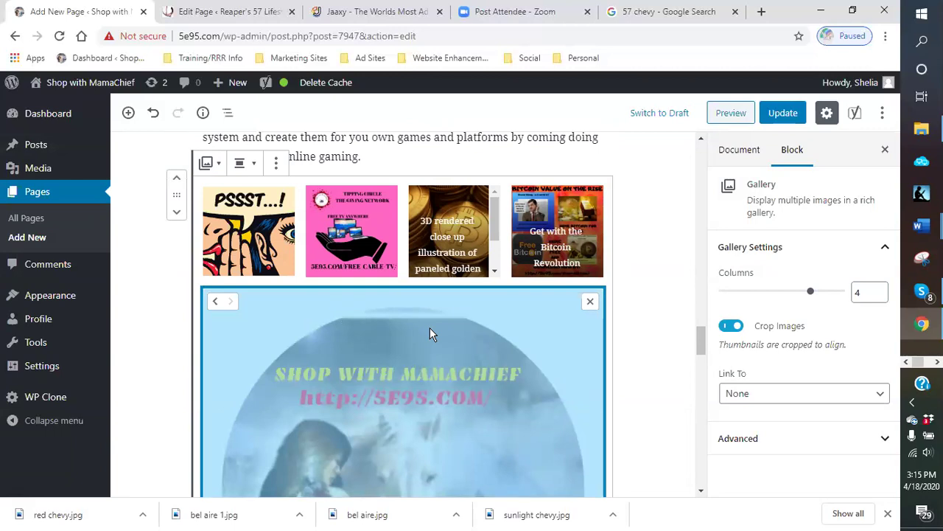
{"action": "left_click", "coordinate": [634, 328]}
{"action": "left_click", "coordinate": [531, 348]}
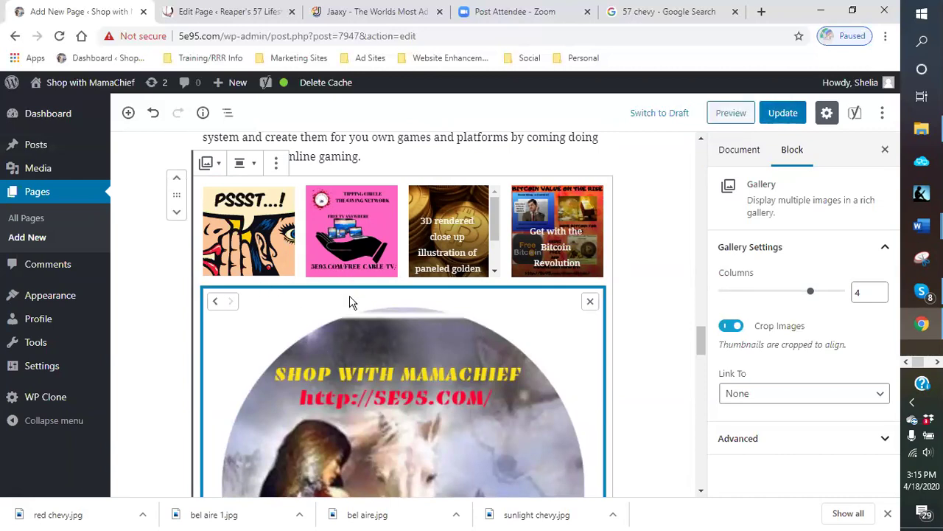
Step: Remove the Shop with MamaChief image from the gallery and undo the removal
{"action": "left_click", "coordinate": [590, 303]}
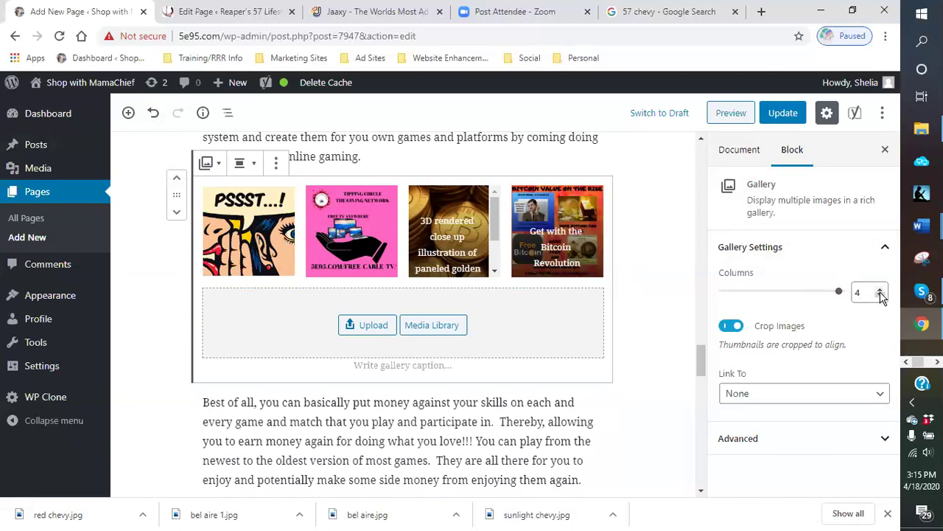
{"action": "left_click", "coordinate": [152, 116]}
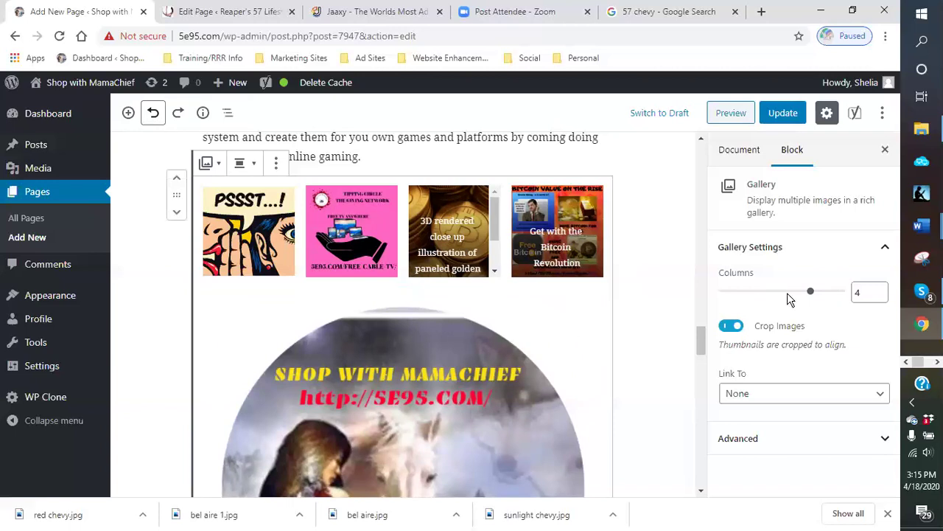
Step: Set the gallery's columns to 5 and deselect the block
{"action": "left_click", "coordinate": [880, 290]}
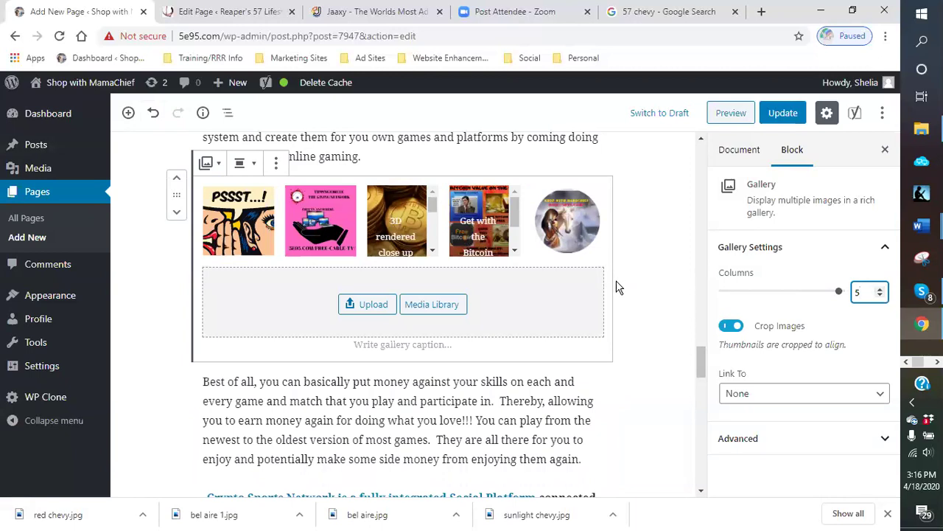
{"action": "left_click", "coordinate": [646, 285]}
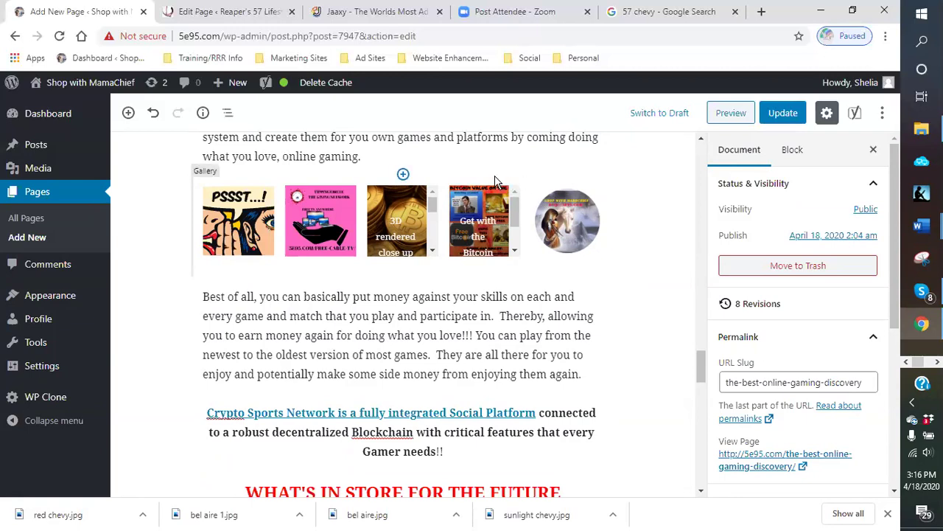
Step: Review the gallery block's additional options, such as duplicating, grouping and removing, and close them without choosing any
{"action": "scroll", "coordinate": [614, 268], "scroll_direction": "up", "scroll_amount": 4}
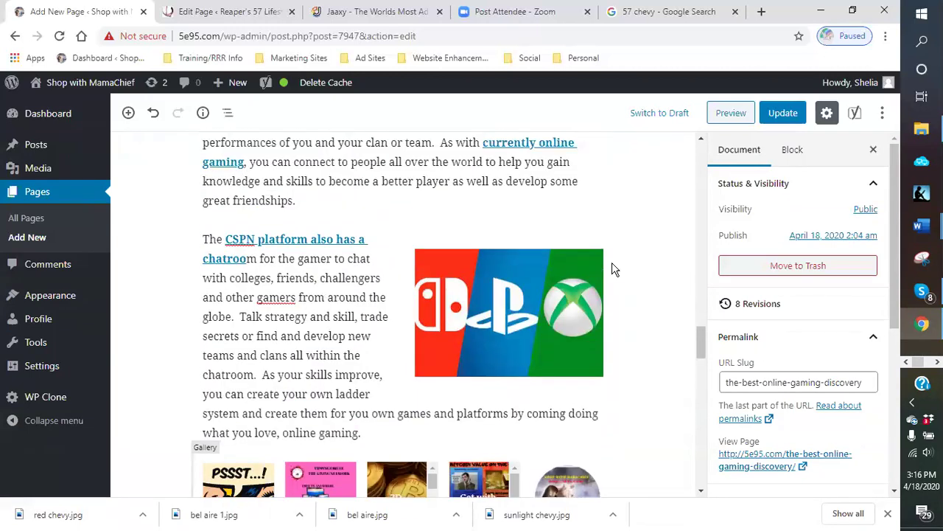
{"action": "scroll", "coordinate": [614, 269], "scroll_direction": "down", "scroll_amount": 3}
{"action": "left_click", "coordinate": [234, 249]}
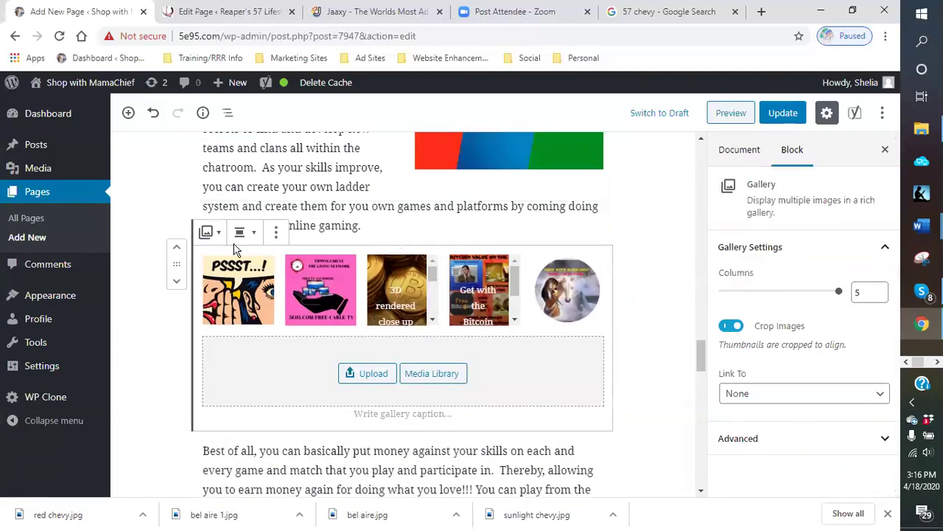
{"action": "left_click", "coordinate": [275, 232]}
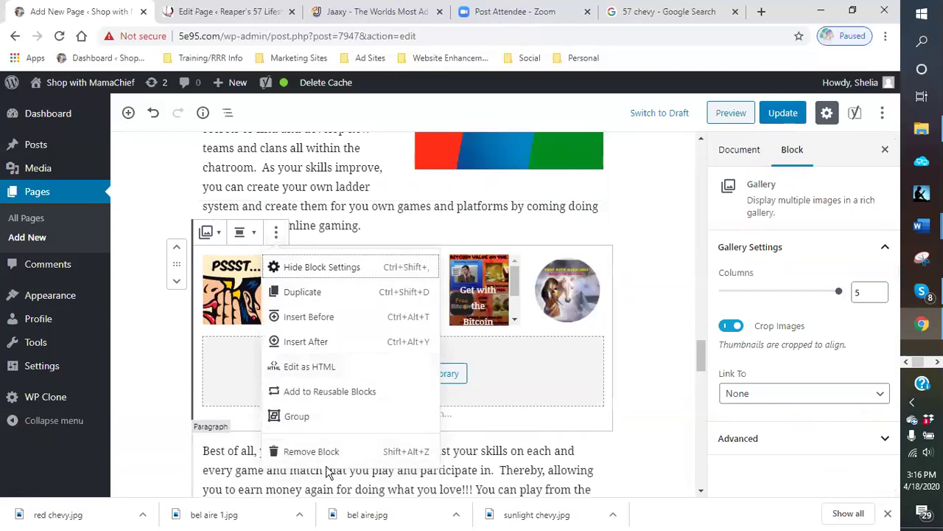
{"action": "left_click", "coordinate": [661, 351]}
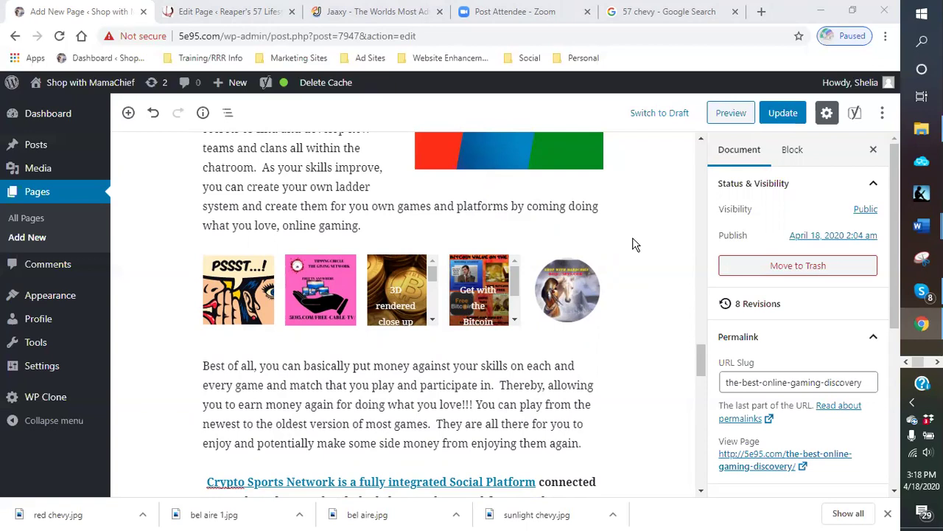
Step: Open the bookmarked CJ Affiliate dashboard in a new browser tab and log in with the saved credentials
{"action": "left_click", "coordinate": [761, 12]}
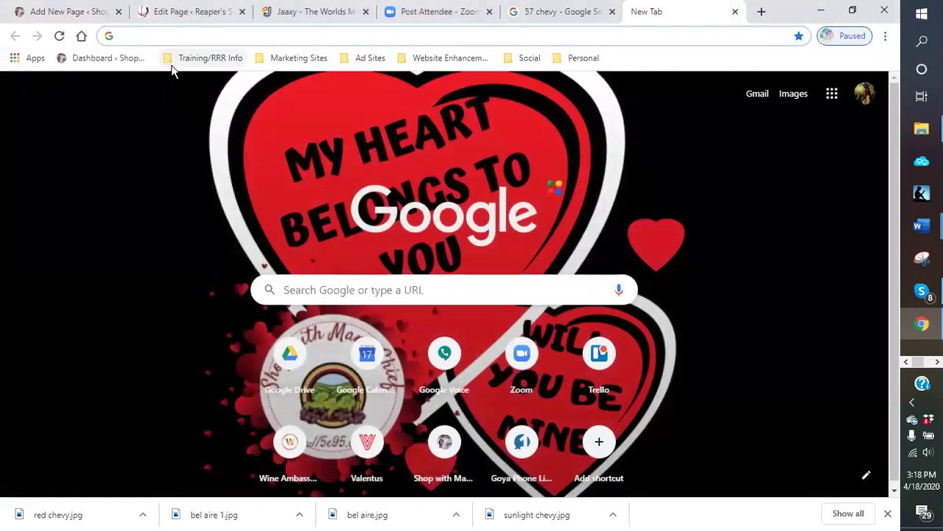
{"action": "left_click", "coordinate": [288, 62]}
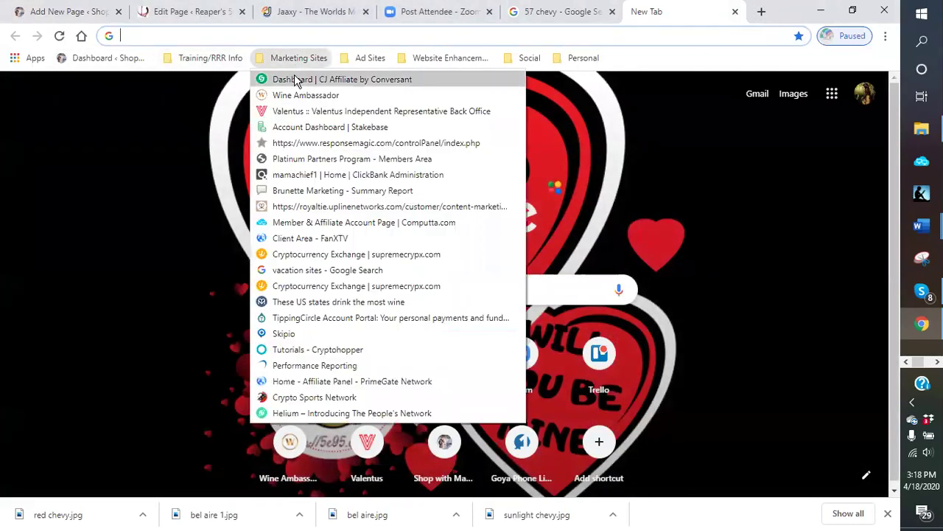
{"action": "left_click", "coordinate": [295, 79]}
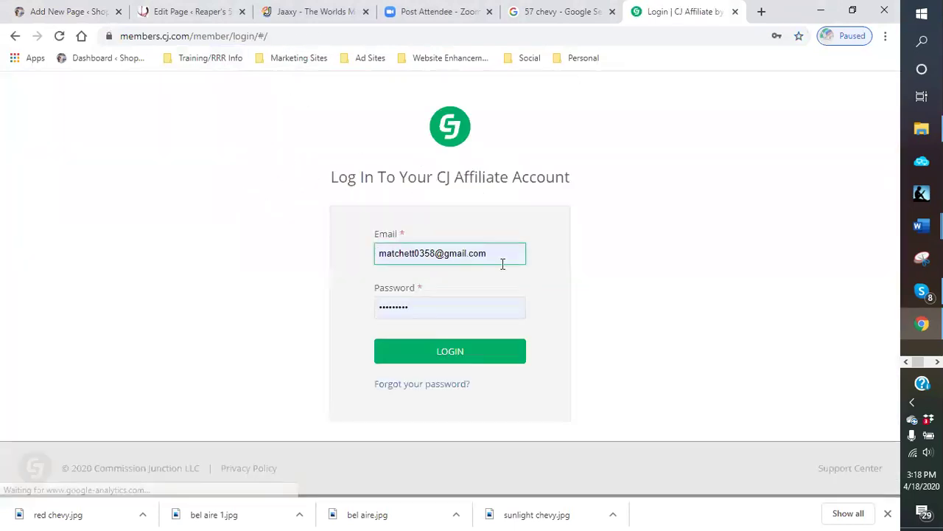
{"action": "left_click", "coordinate": [453, 351]}
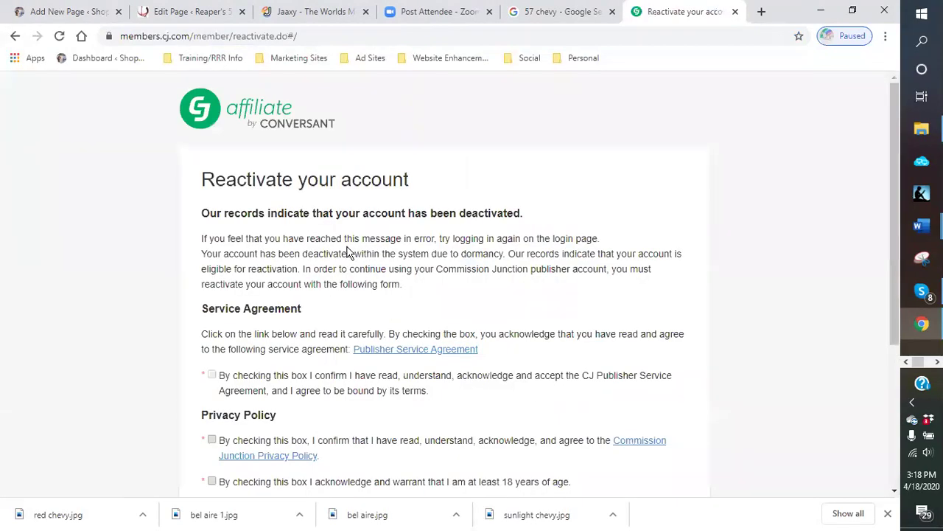
Step: Try to submit the CJ account reactivation form without accepting the required agreements
{"action": "scroll", "coordinate": [349, 249], "scroll_direction": "down", "scroll_amount": 3}
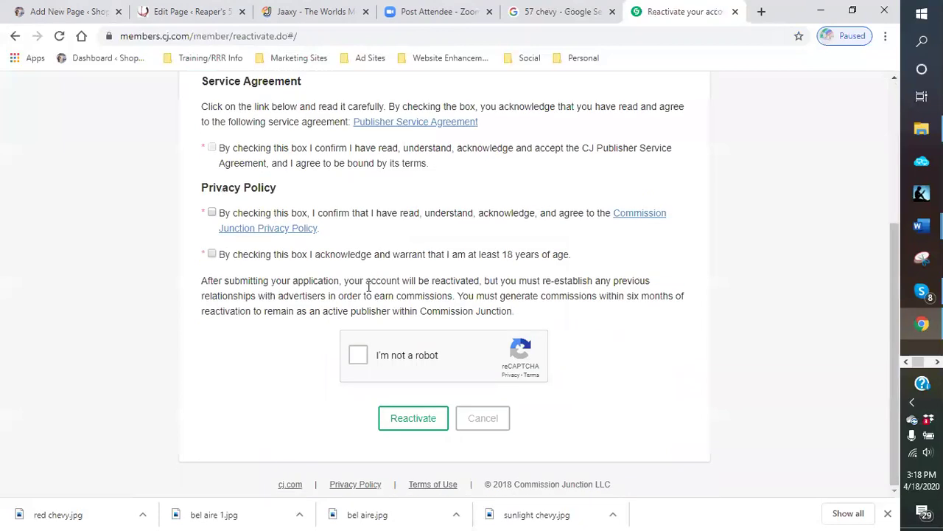
{"action": "left_click", "coordinate": [413, 418]}
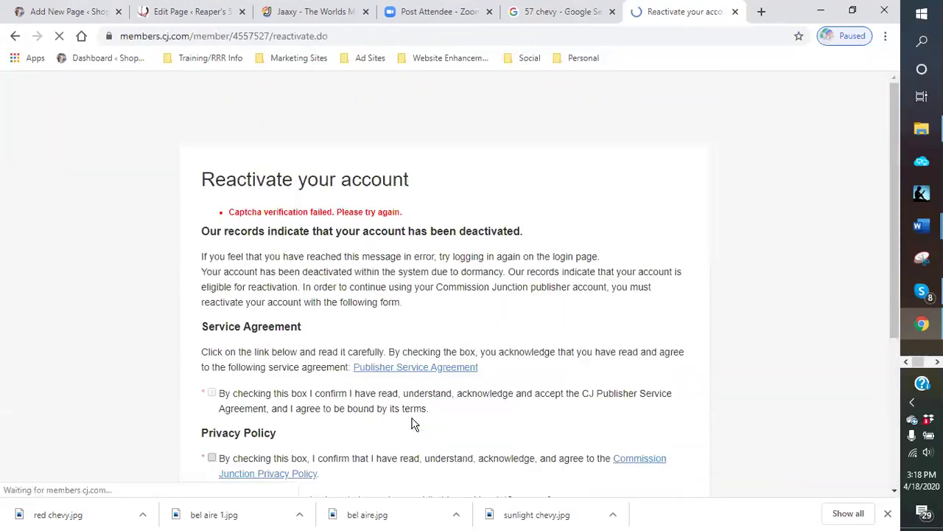
{"action": "scroll", "coordinate": [382, 350], "scroll_direction": "down", "scroll_amount": 3}
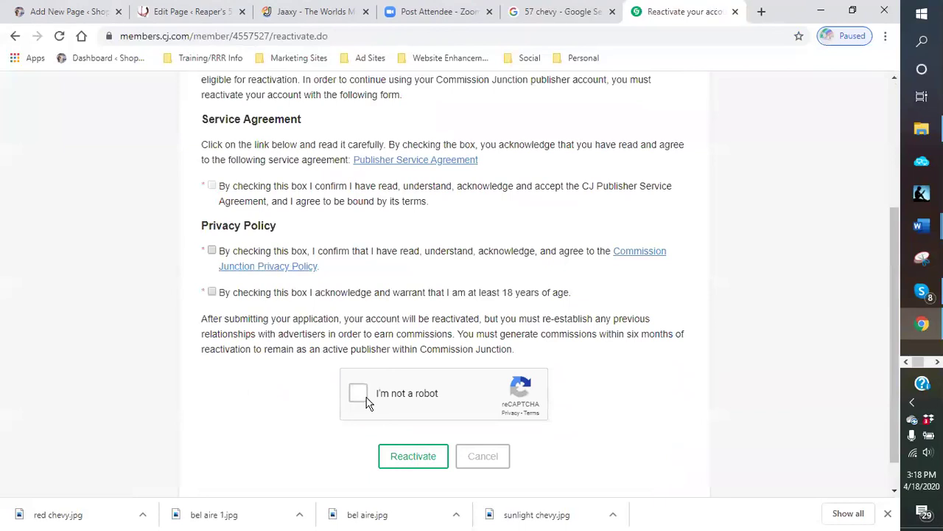
{"action": "left_click", "coordinate": [359, 400]}
{"action": "left_click", "coordinate": [414, 463]}
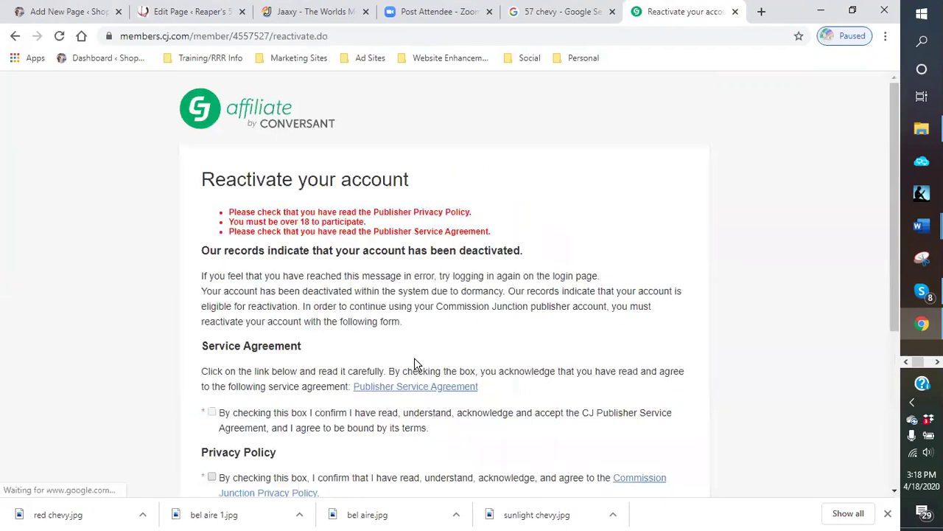
Step: Complete the captcha and required consents, opening the Publisher Service Agreement to accept it, and reactivate the CJ account
{"action": "scroll", "coordinate": [414, 357], "scroll_direction": "down", "scroll_amount": 4}
{"action": "left_click", "coordinate": [358, 356]}
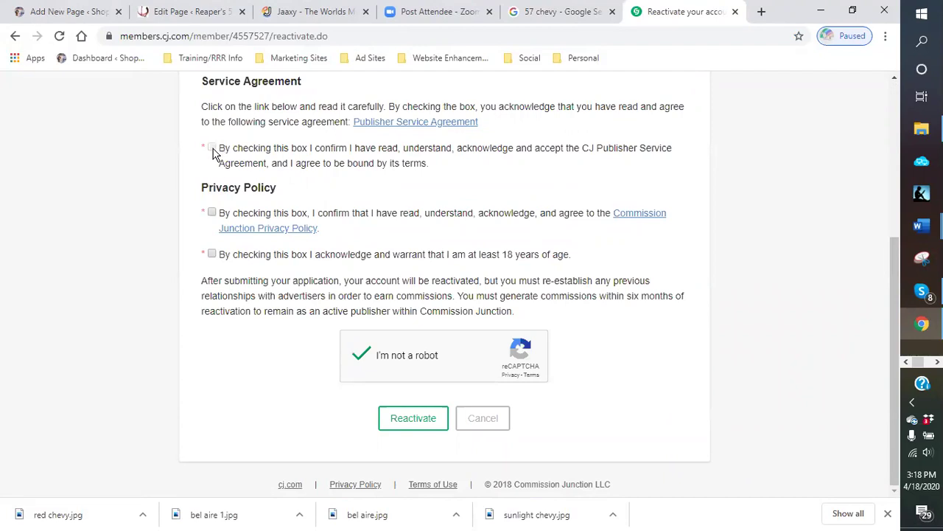
{"action": "left_click", "coordinate": [212, 212]}
{"action": "left_click", "coordinate": [436, 123]}
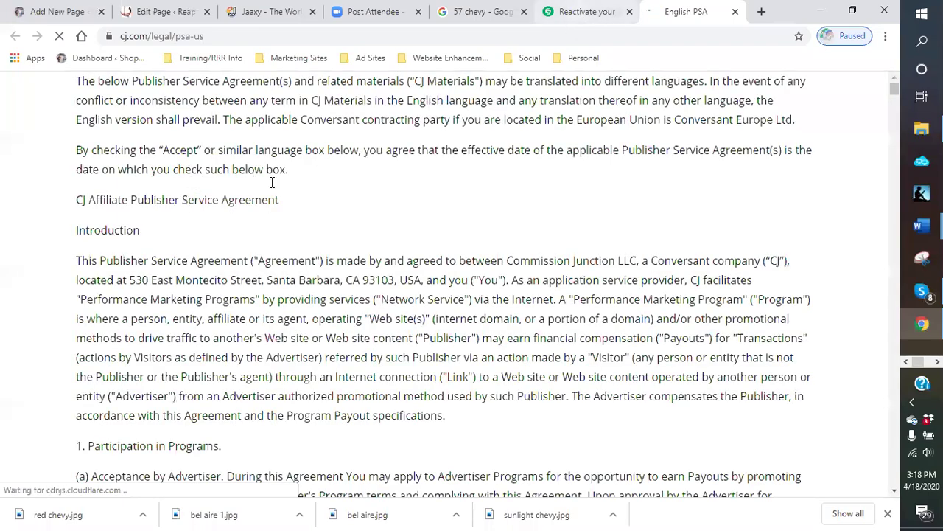
{"action": "key", "text": "ctrl+shift+Tab"}
{"action": "left_click", "coordinate": [402, 423]}
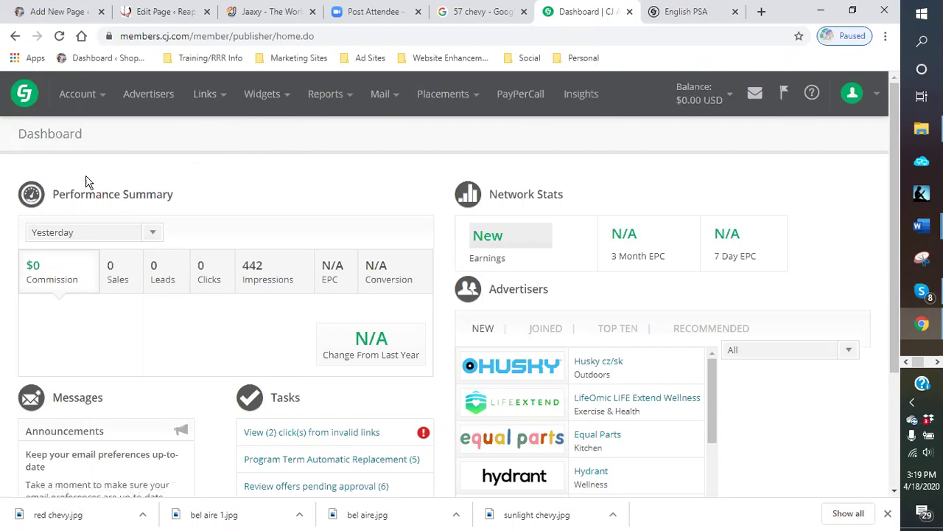
Step: Open the links search in CJ Affiliate and preview the 468x60 Fruit Baskets Banner from 1-800-FLORALS
{"action": "left_click", "coordinate": [207, 96]}
{"action": "left_click", "coordinate": [215, 136]}
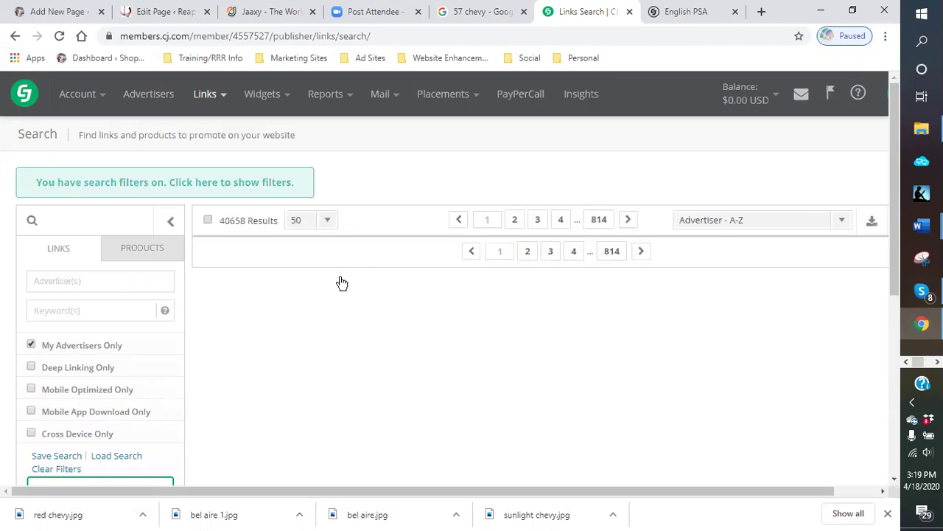
{"action": "scroll", "coordinate": [316, 287], "scroll_direction": "down", "scroll_amount": 1}
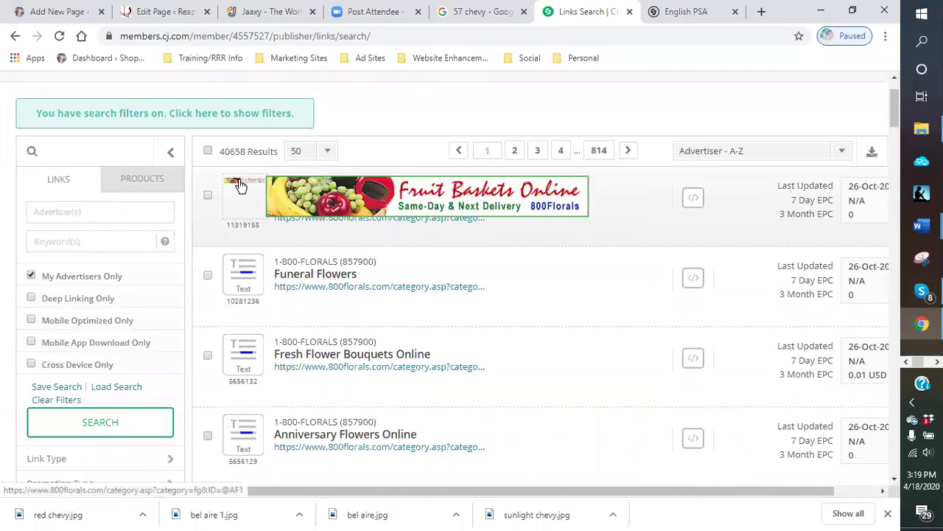
{"action": "mouse_move", "coordinate": [246, 187]}
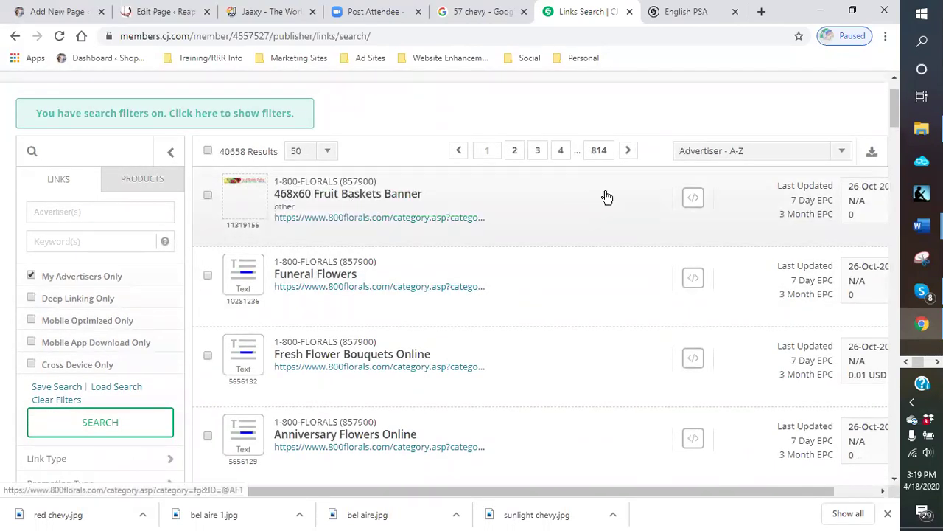
Step: Get the code for the 468x60 Fruit Baskets Banner and copy its full HTML snippet
{"action": "left_click", "coordinate": [691, 199]}
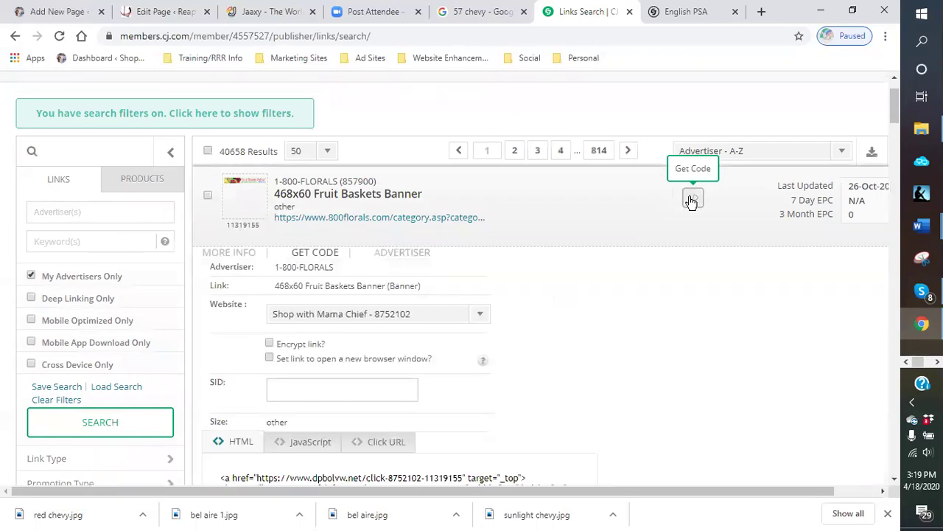
{"action": "scroll", "coordinate": [506, 295], "scroll_direction": "down", "scroll_amount": 2}
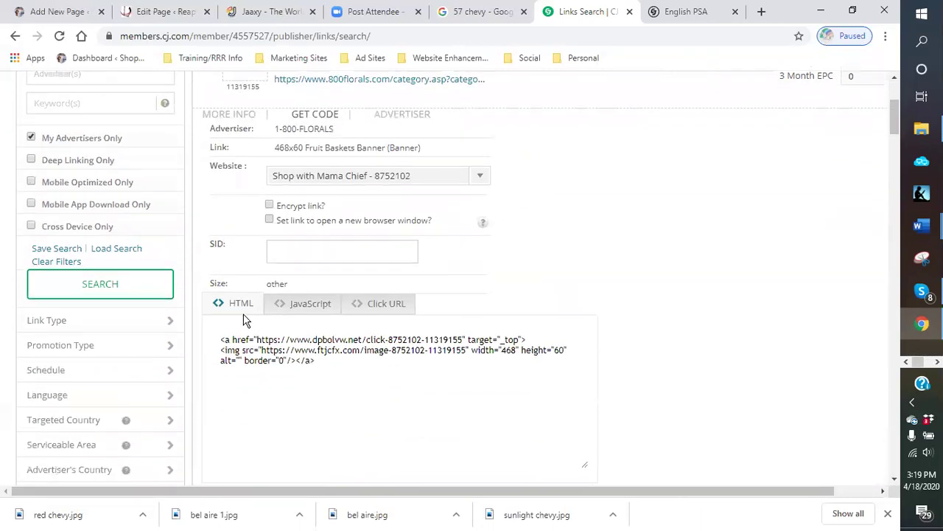
{"action": "left_click_drag", "start_coordinate": [220, 341], "coordinate": [338, 365]}
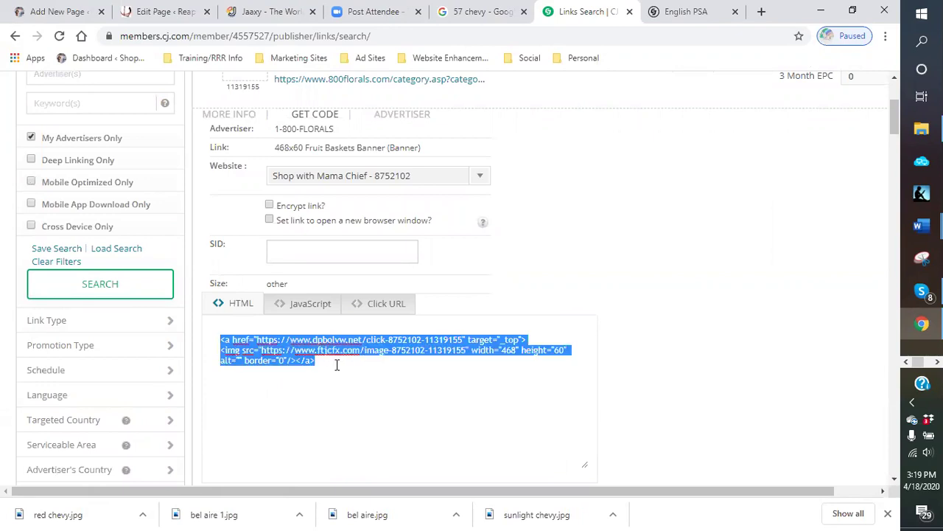
{"action": "right_click", "coordinate": [295, 353]}
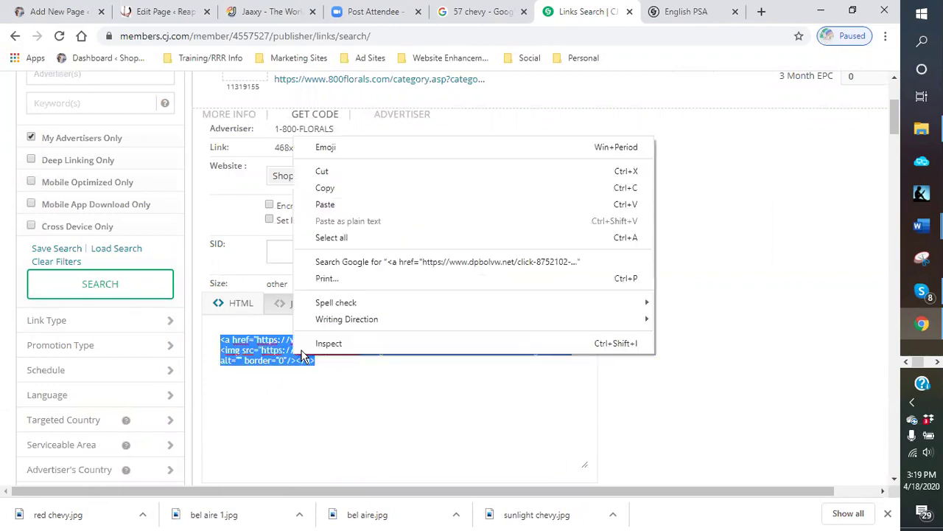
{"action": "left_click", "coordinate": [325, 189]}
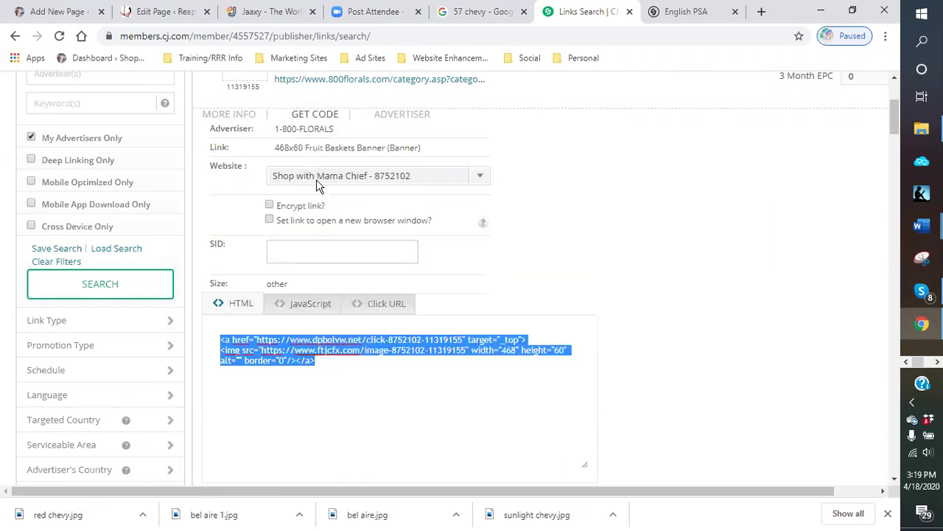
Step: Return to the online gaming page's editor and remove the five-image gallery block above the "Best of all" paragraph
{"action": "left_click", "coordinate": [70, 13]}
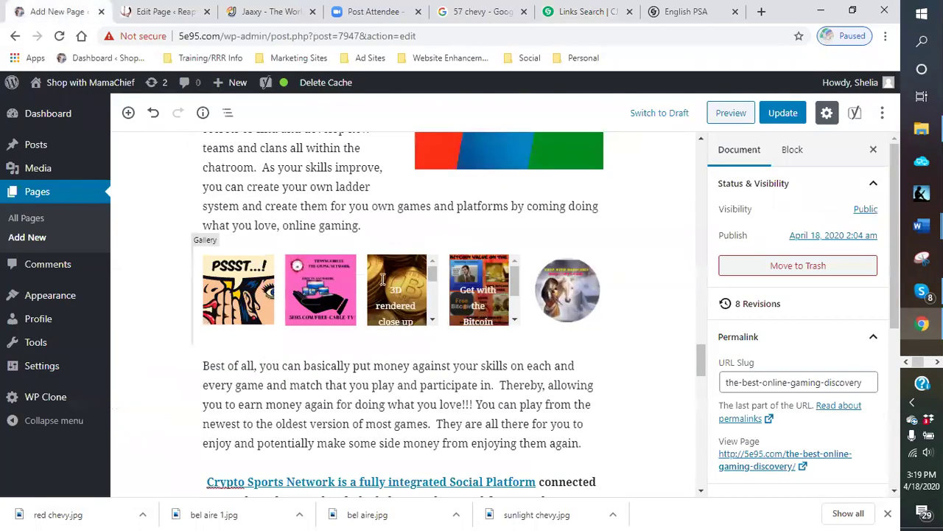
{"action": "scroll", "coordinate": [391, 300], "scroll_direction": "up", "scroll_amount": 1}
{"action": "scroll", "coordinate": [397, 266], "scroll_direction": "down", "scroll_amount": 1}
{"action": "left_click", "coordinate": [389, 286]}
{"action": "left_click", "coordinate": [275, 232]}
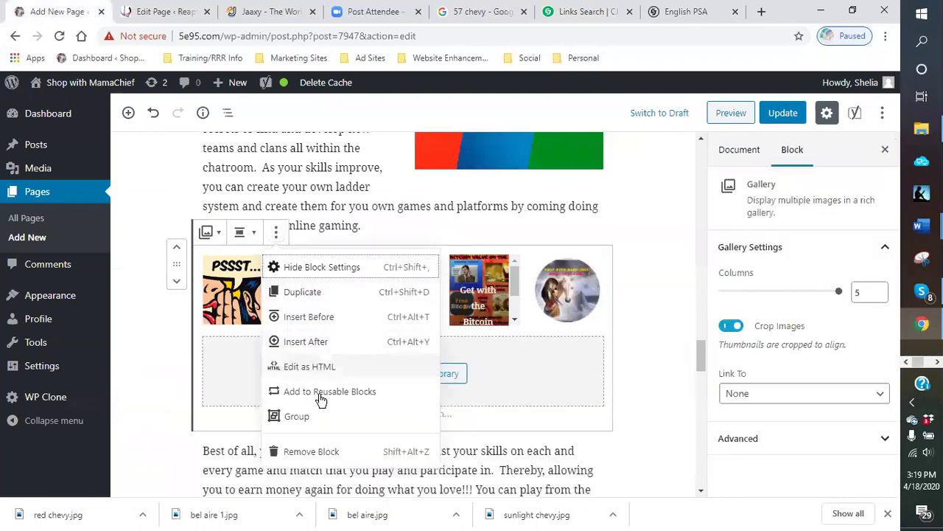
{"action": "left_click", "coordinate": [311, 451]}
Step: Insert a Custom HTML block above the "With this platform" paragraph, paste the copied banner code and preview the banner
{"action": "scroll", "coordinate": [378, 249], "scroll_direction": "up", "scroll_amount": 3}
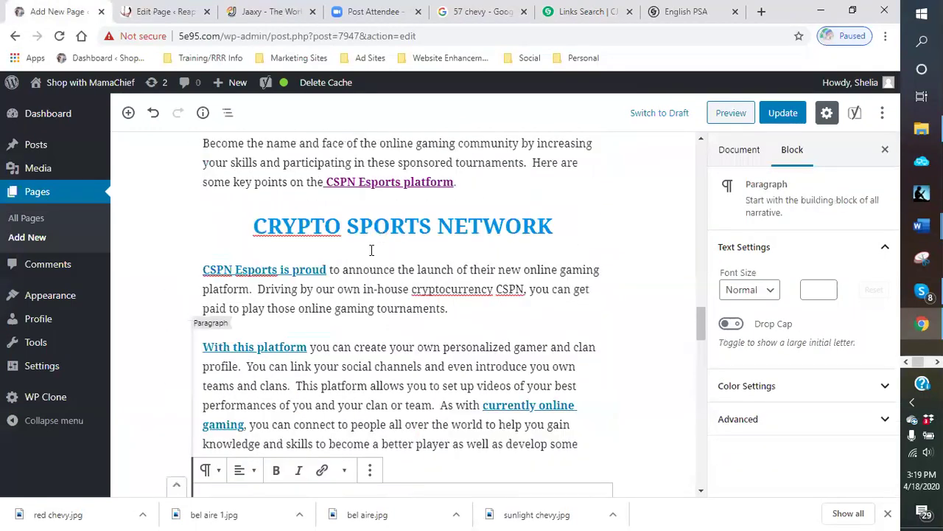
{"action": "left_click", "coordinate": [404, 347]}
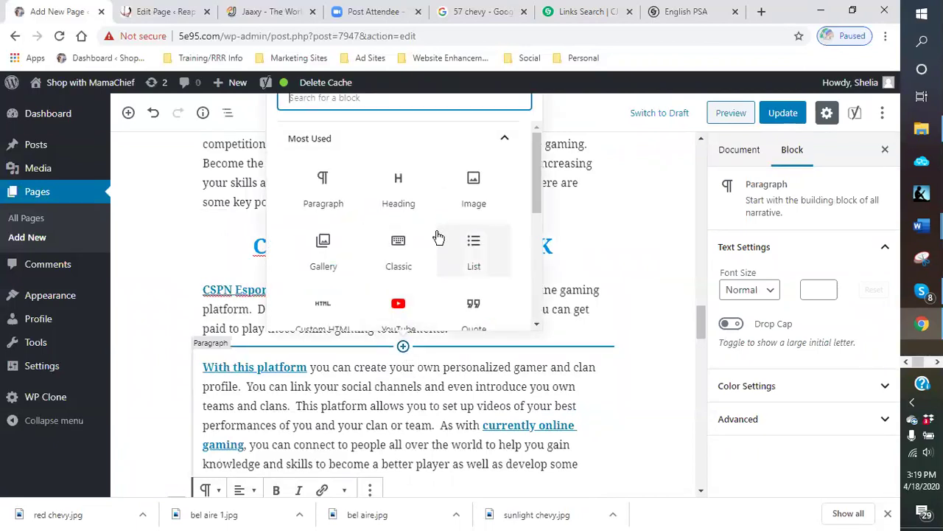
{"action": "scroll", "coordinate": [438, 237], "scroll_direction": "down", "scroll_amount": 1}
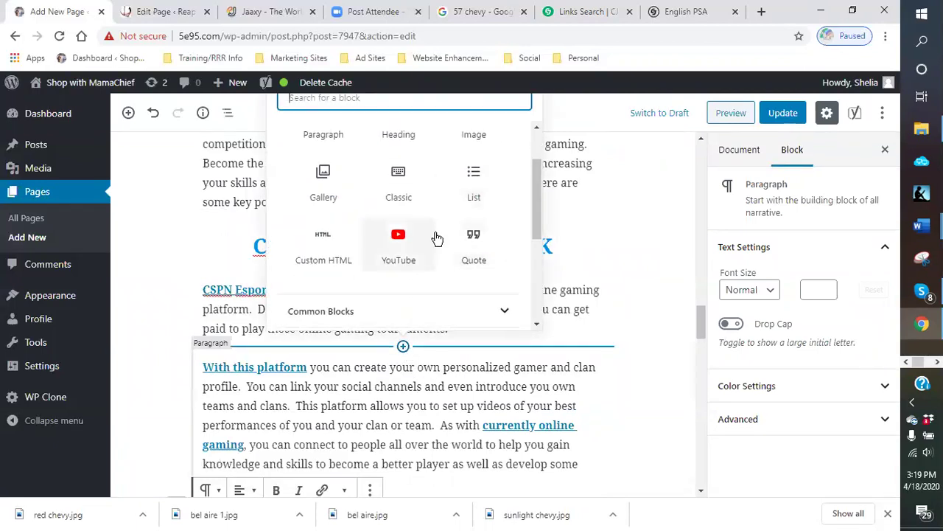
{"action": "left_click", "coordinate": [323, 250]}
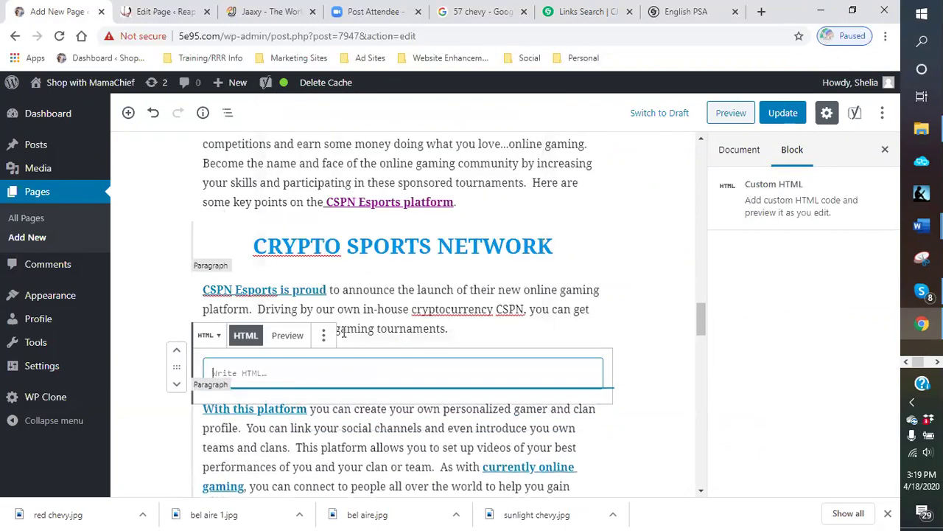
{"action": "right_click", "coordinate": [332, 370]}
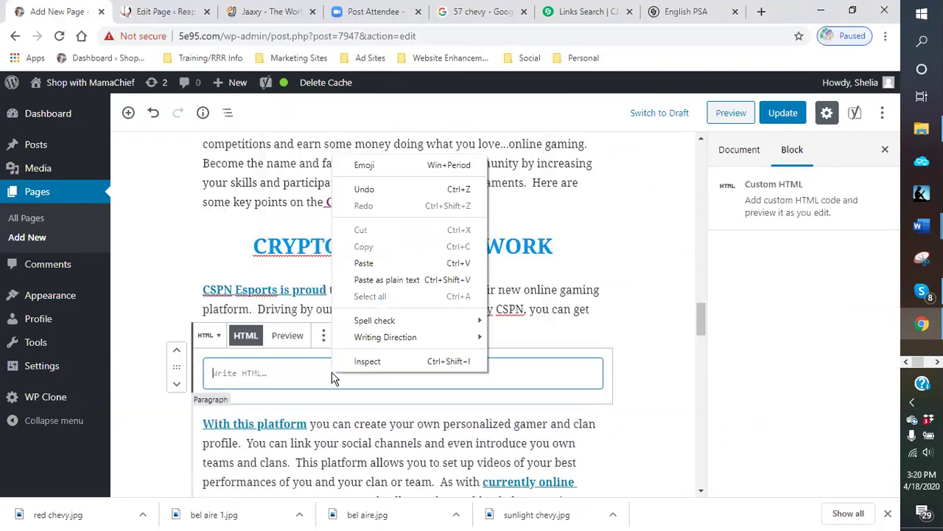
{"action": "left_click", "coordinate": [360, 261]}
{"action": "left_click", "coordinate": [286, 345]}
{"action": "left_click", "coordinate": [286, 340]}
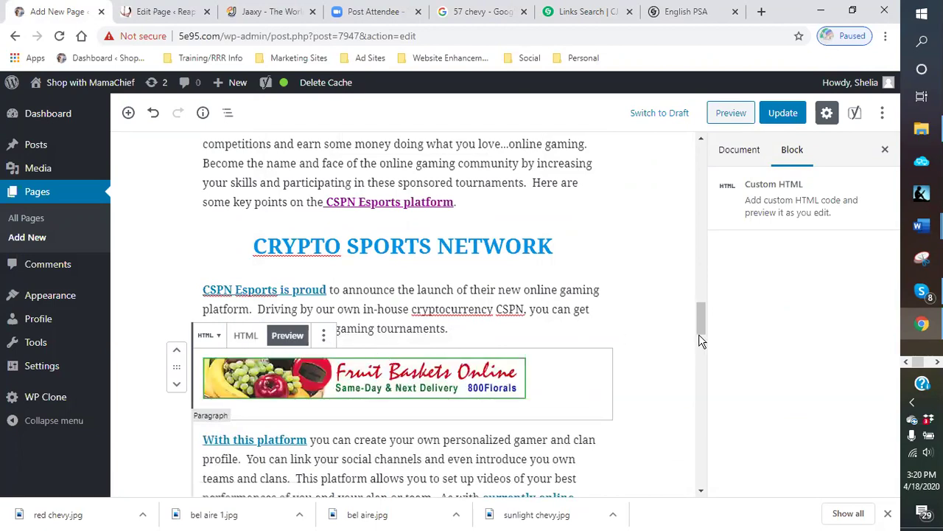
{"action": "left_click", "coordinate": [655, 318]}
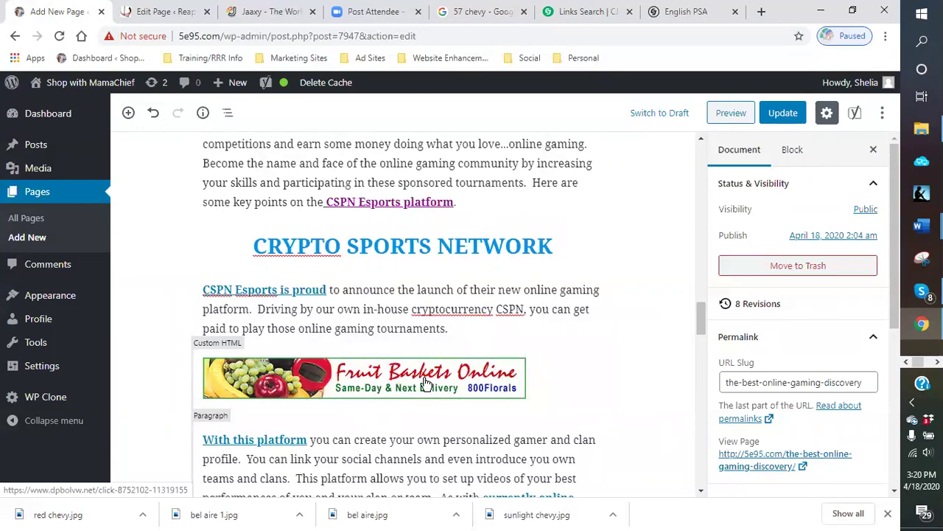
Step: Remove the Custom HTML block containing the Fruit Baskets banner from the gaming page
{"action": "left_click", "coordinate": [342, 385]}
{"action": "left_click", "coordinate": [324, 337]}
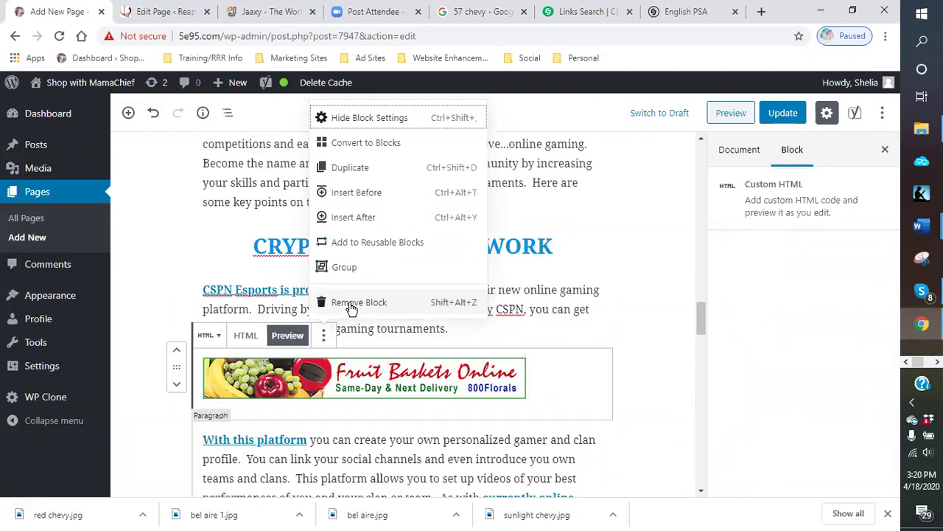
{"action": "left_click", "coordinate": [552, 394]}
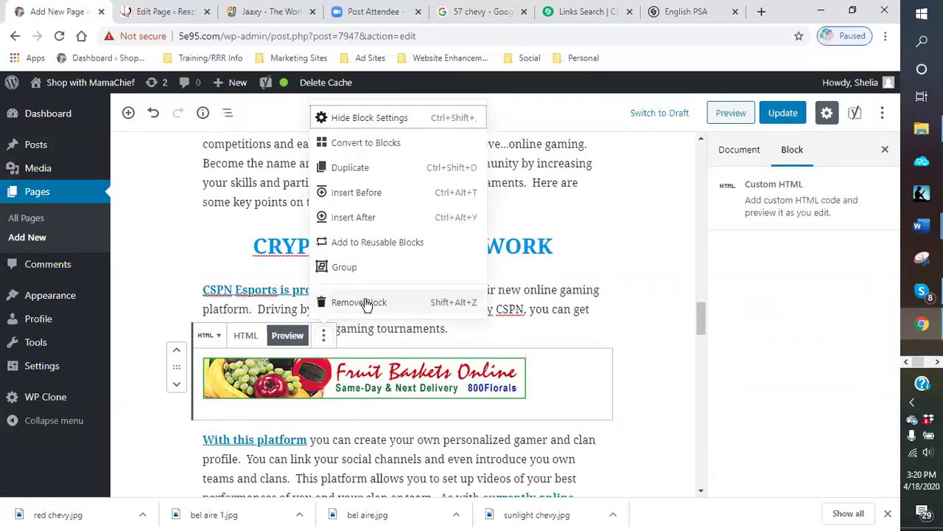
{"action": "left_click", "coordinate": [370, 300]}
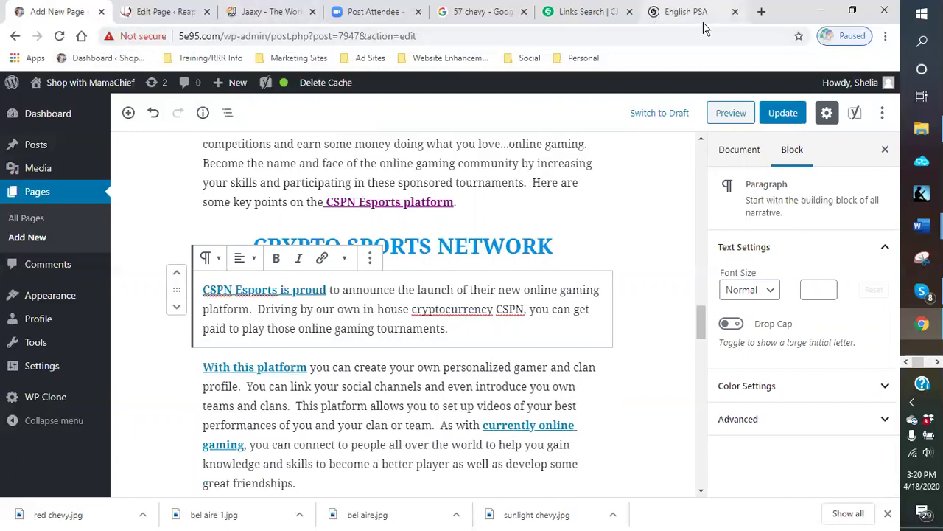
Step: Show the Click URL version of the Fruit Baskets Banner code in CJ Affiliate and close the English PSA browser tab
{"action": "left_click", "coordinate": [590, 11]}
{"action": "left_click", "coordinate": [381, 308]}
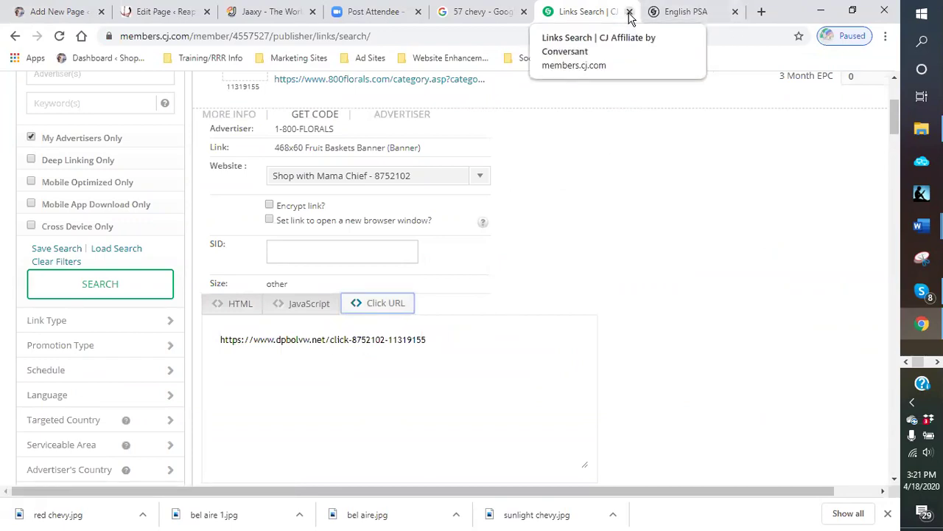
{"action": "left_click", "coordinate": [734, 12]}
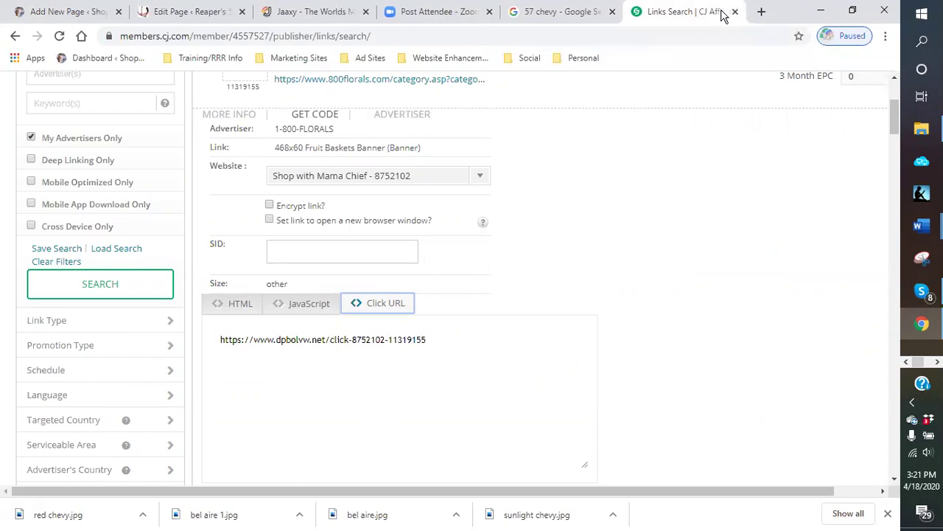
Step: Collapse the Fruit Baskets Banner's code details and browse the affiliate links listed for the joined advertisers
{"action": "left_click", "coordinate": [583, 205]}
{"action": "scroll", "coordinate": [580, 205], "scroll_direction": "up", "scroll_amount": 1}
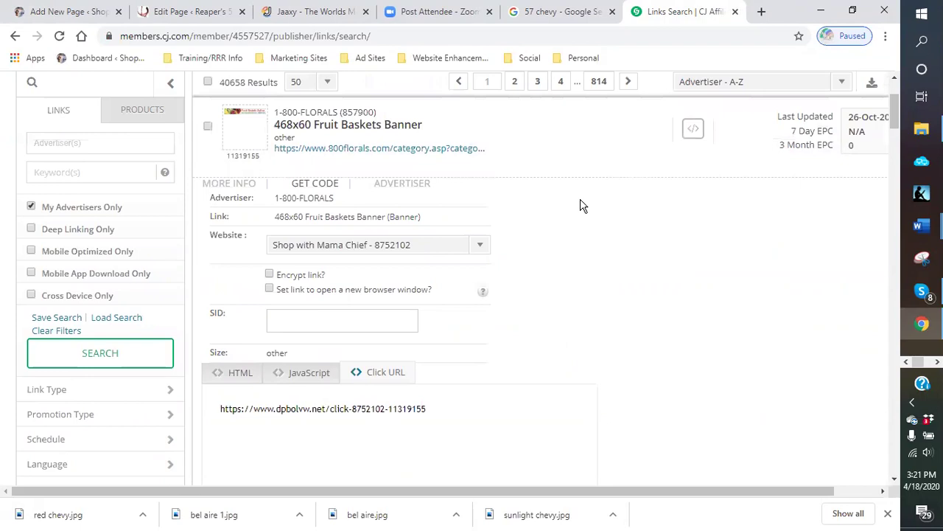
{"action": "scroll", "coordinate": [585, 196], "scroll_direction": "up", "scroll_amount": 1}
{"action": "left_click", "coordinate": [581, 202]}
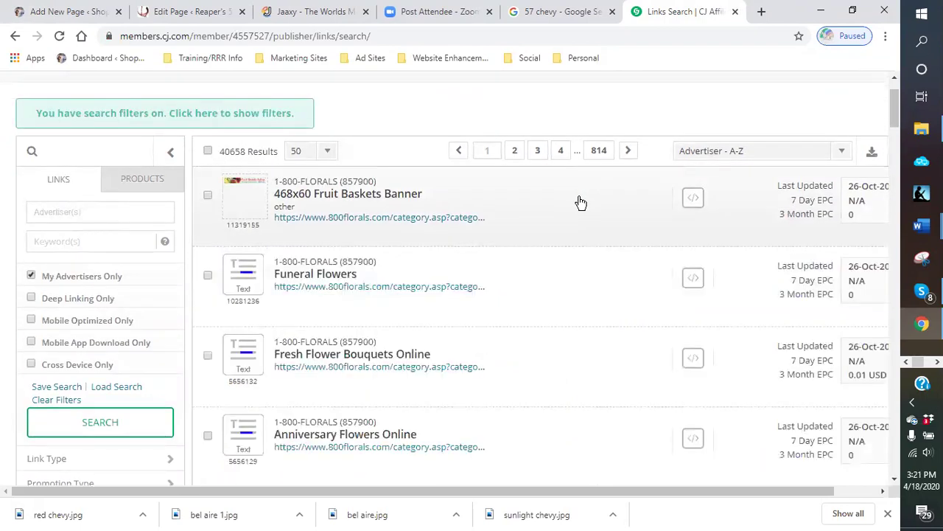
{"action": "scroll", "coordinate": [582, 205], "scroll_direction": "down", "scroll_amount": 1}
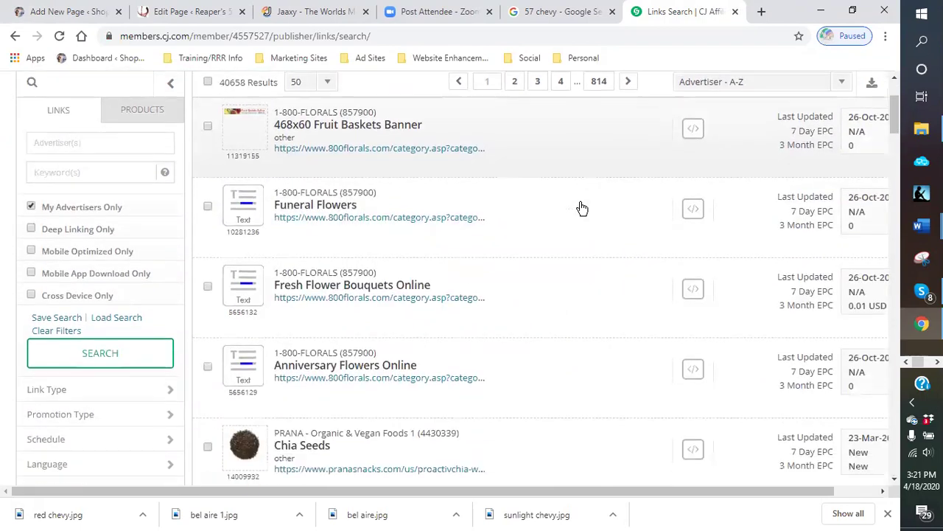
{"action": "scroll", "coordinate": [582, 208], "scroll_direction": "down", "scroll_amount": 1}
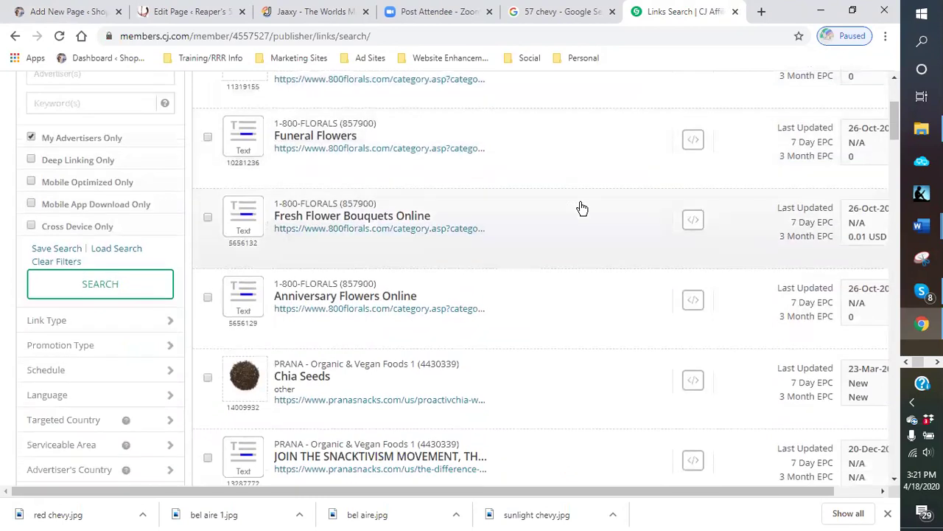
{"action": "scroll", "coordinate": [582, 208], "scroll_direction": "down", "scroll_amount": 5}
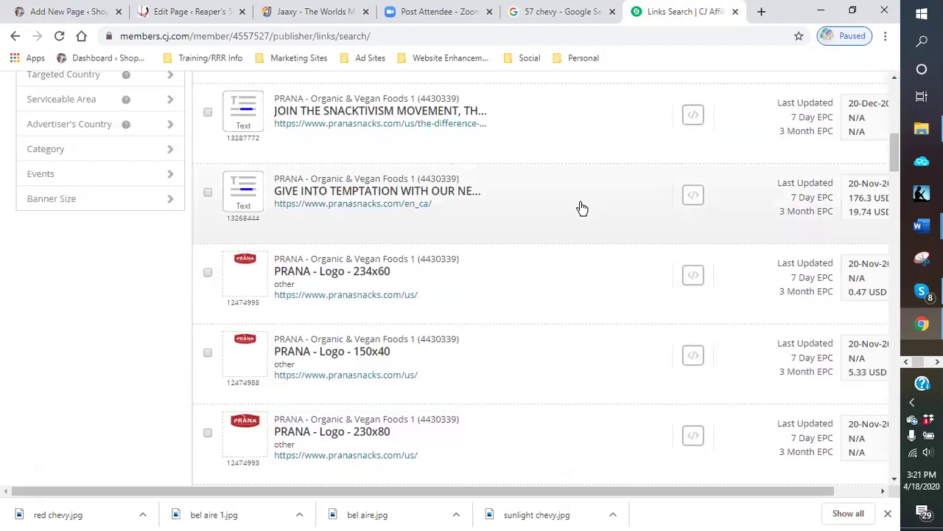
{"action": "scroll", "coordinate": [582, 208], "scroll_direction": "up", "scroll_amount": 8}
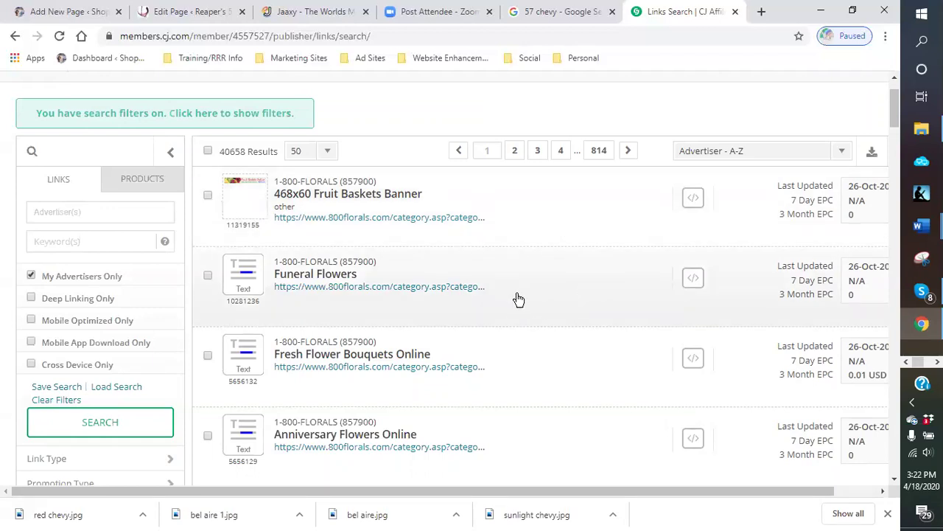
{"action": "scroll", "coordinate": [505, 286], "scroll_direction": "down", "scroll_amount": 4}
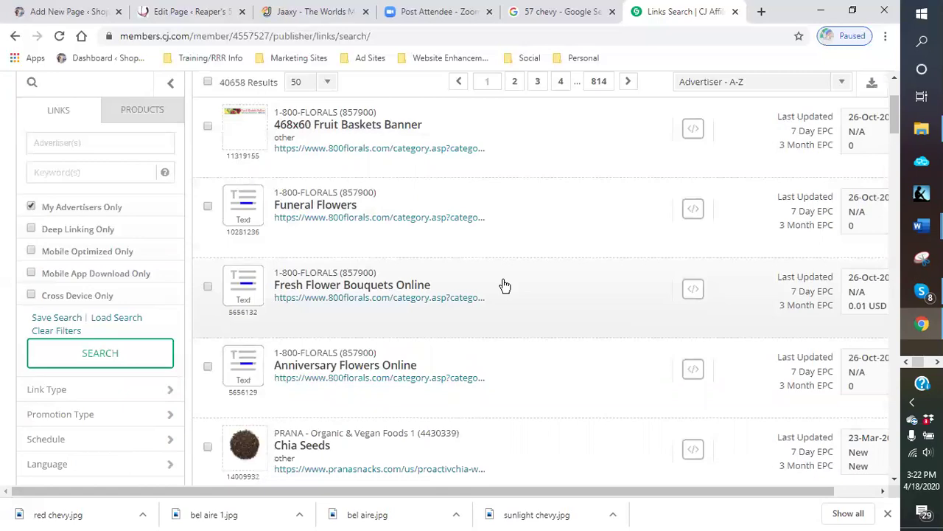
{"action": "scroll", "coordinate": [499, 288], "scroll_direction": "up", "scroll_amount": 5}
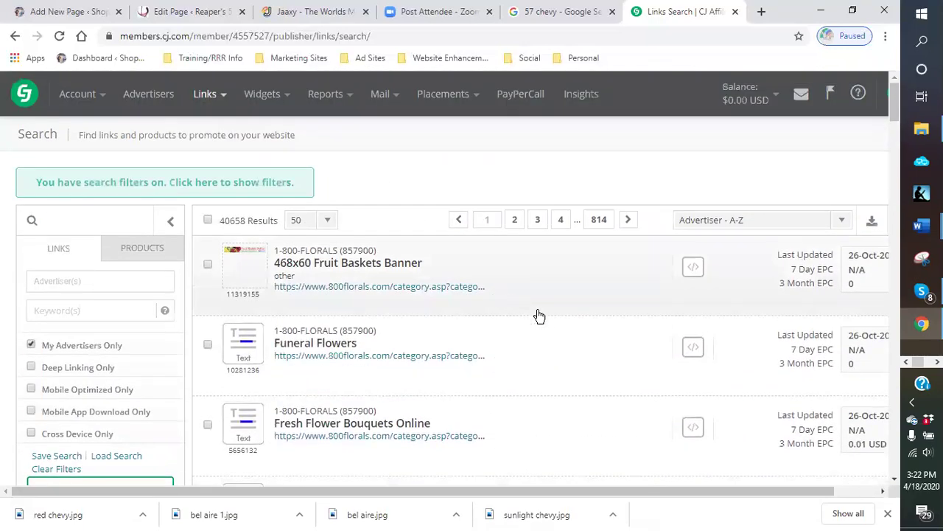
{"action": "scroll", "coordinate": [537, 316], "scroll_direction": "down", "scroll_amount": 1}
{"action": "scroll", "coordinate": [519, 298], "scroll_direction": "up", "scroll_amount": 1}
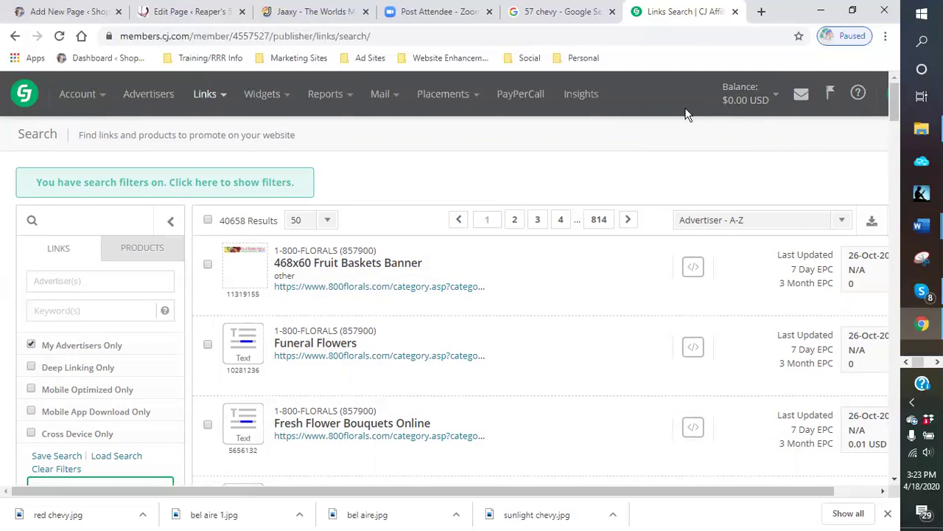
Step: Open the payment status for the CJ account balance and close its pop-up window
{"action": "left_click", "coordinate": [777, 100]}
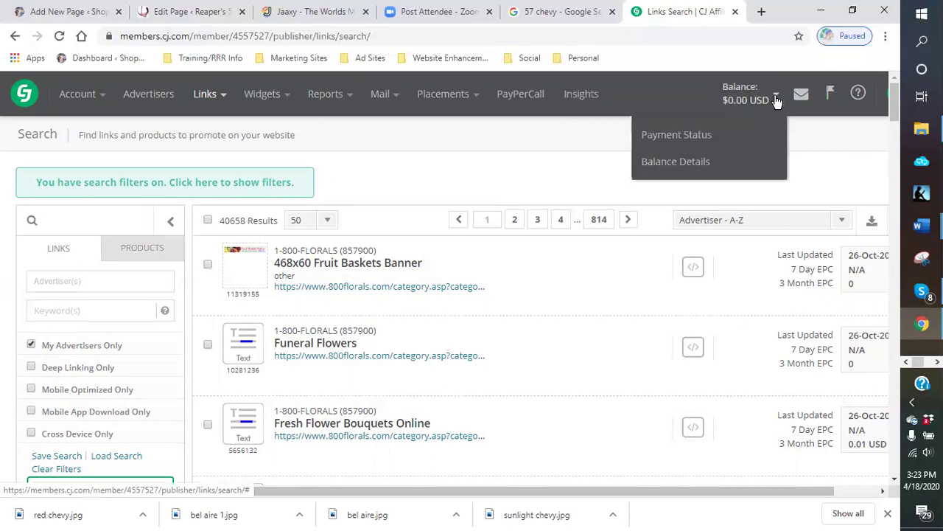
{"action": "left_click", "coordinate": [679, 139]}
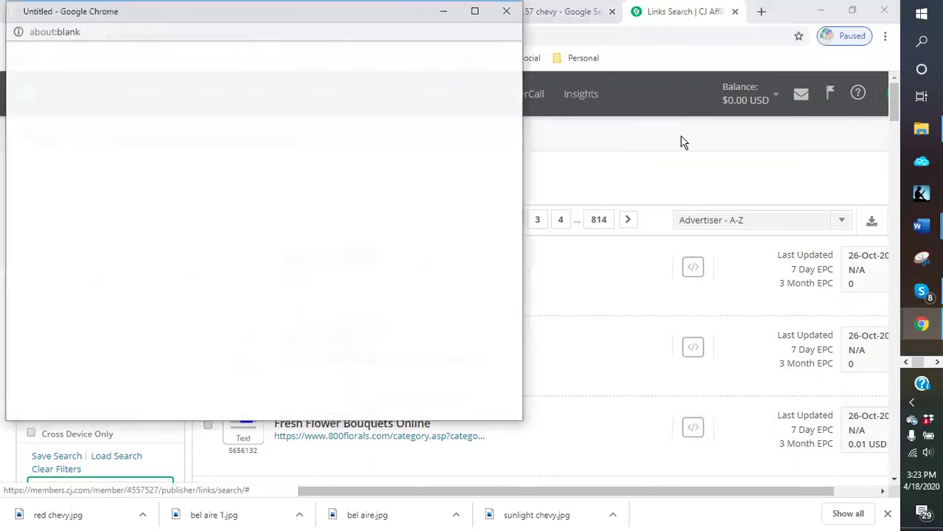
{"action": "left_click", "coordinate": [515, 15]}
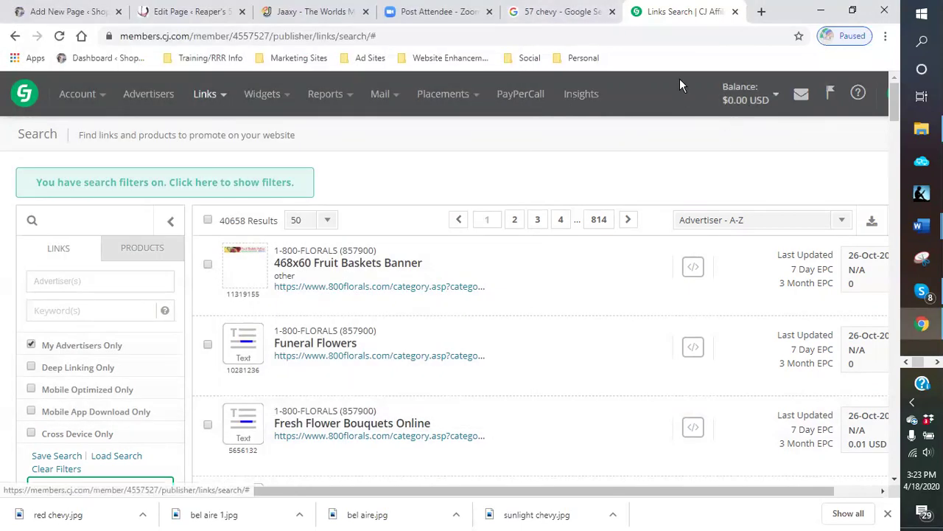
Step: Close the CJ Affiliate and 57 chevy search tabs, and return to the Reaper's 57 Lifestyle page editor at the GRANCRU heading
{"action": "left_click", "coordinate": [734, 12]}
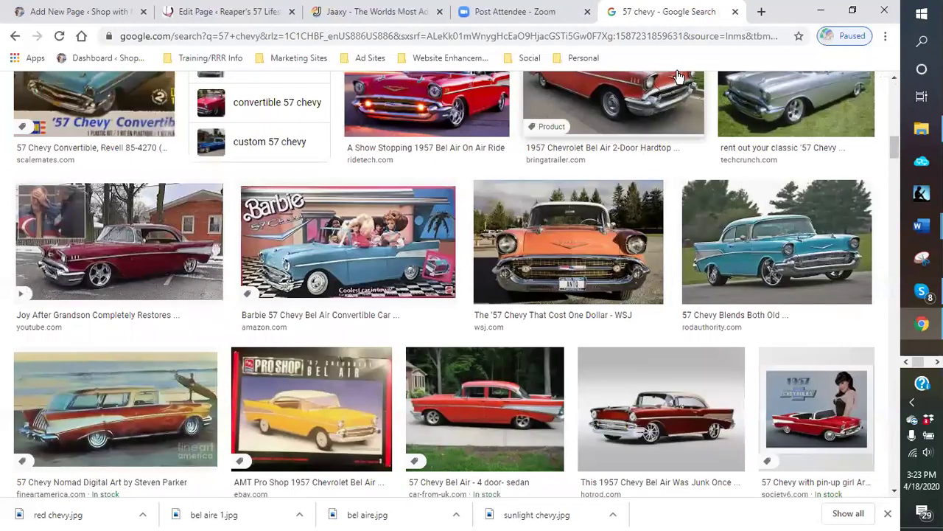
{"action": "left_click", "coordinate": [734, 12]}
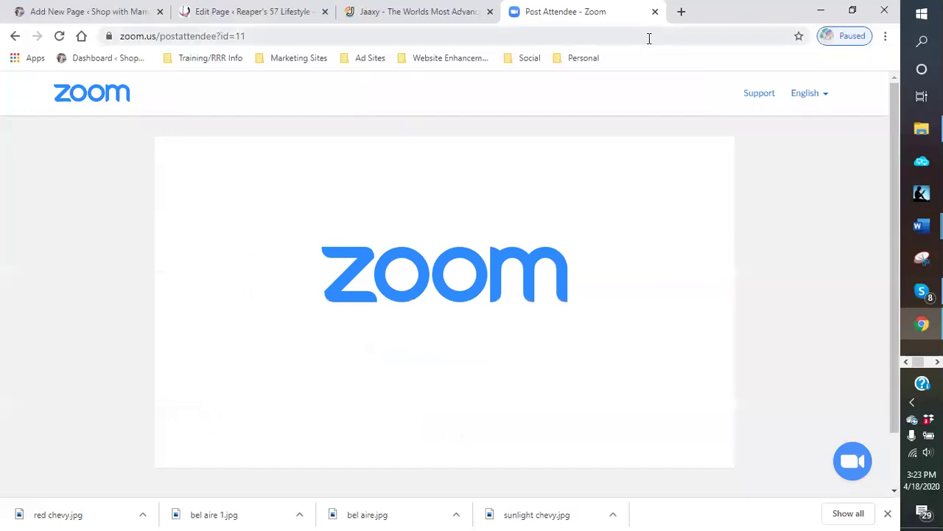
{"action": "left_click", "coordinate": [215, 18]}
{"action": "scroll", "coordinate": [616, 224], "scroll_direction": "up", "scroll_amount": 3}
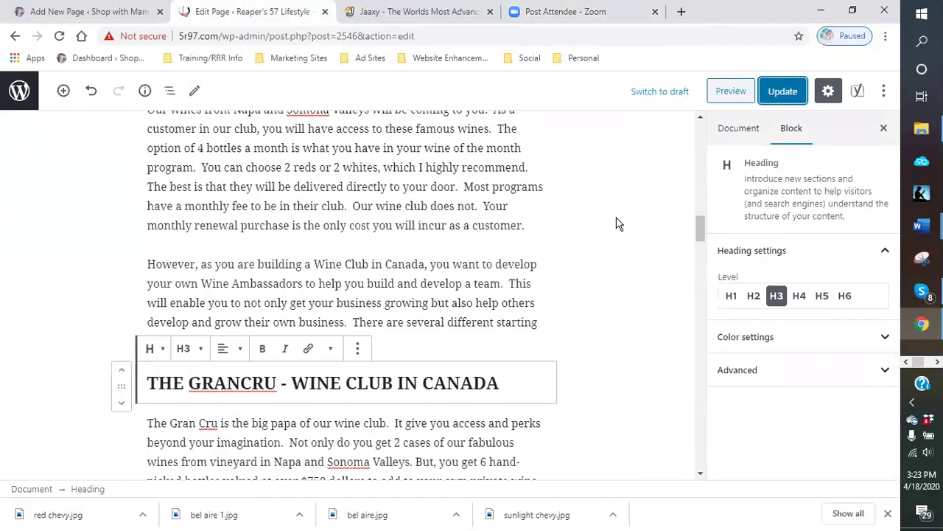
{"action": "scroll", "coordinate": [616, 224], "scroll_direction": "down", "scroll_amount": 3}
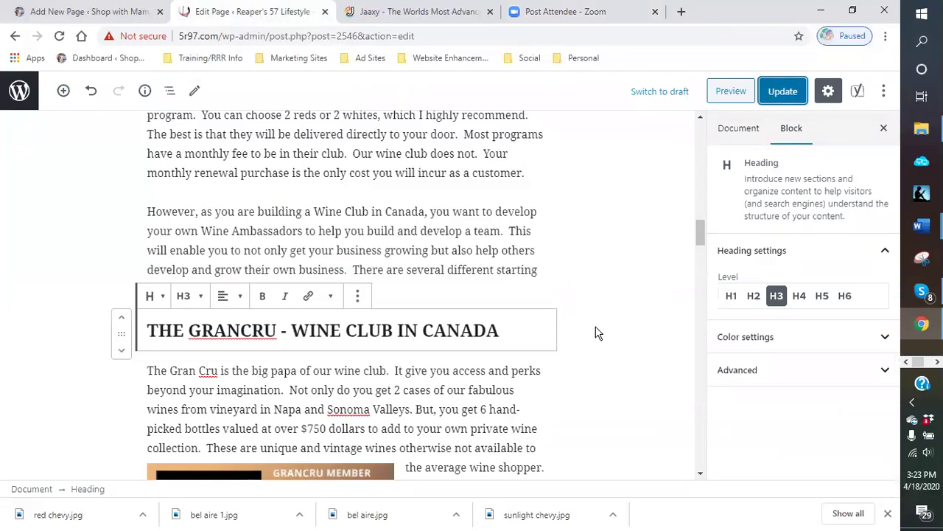
{"action": "scroll", "coordinate": [603, 321], "scroll_direction": "down", "scroll_amount": 2}
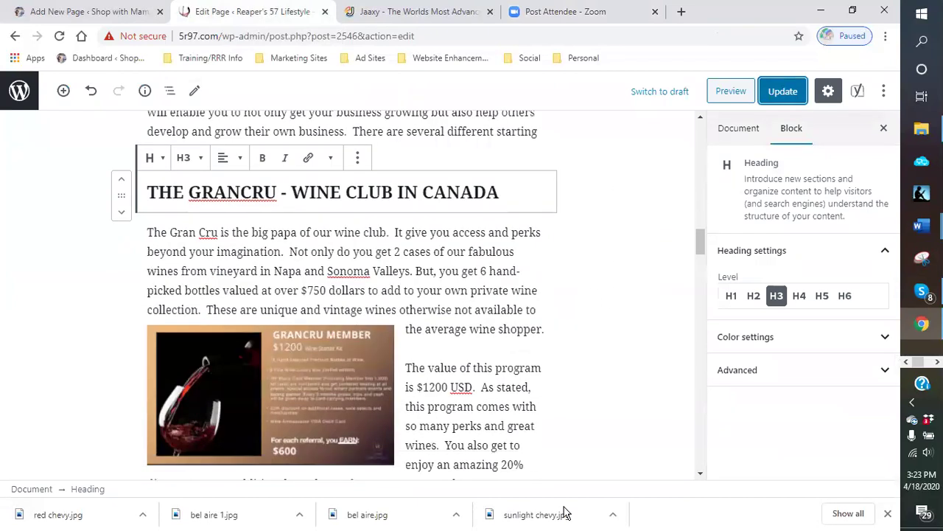
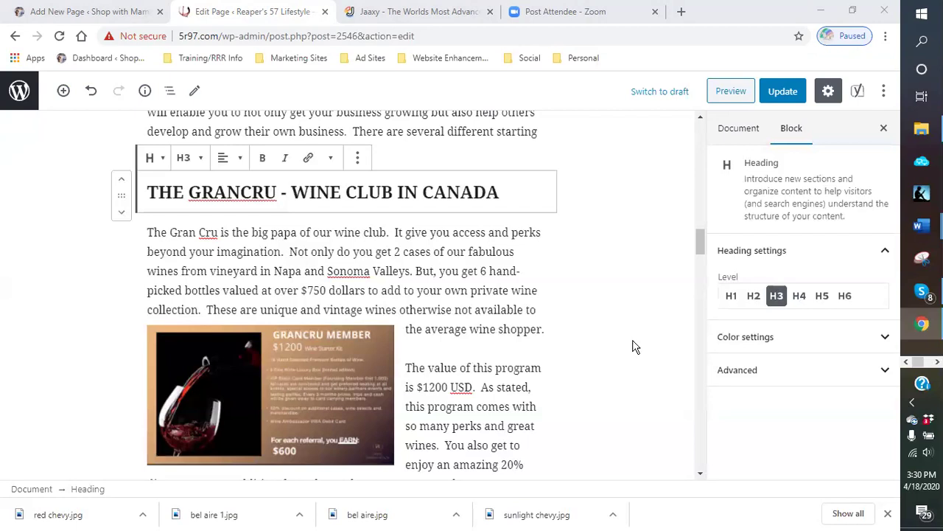
{"action": "scroll", "coordinate": [635, 347], "scroll_direction": "down", "scroll_amount": 2}
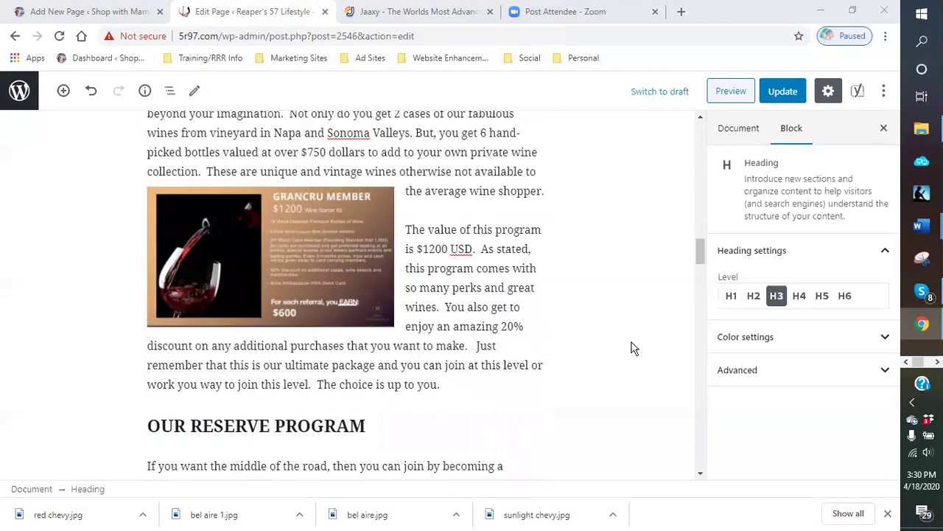
{"action": "scroll", "coordinate": [631, 348], "scroll_direction": "up", "scroll_amount": 2}
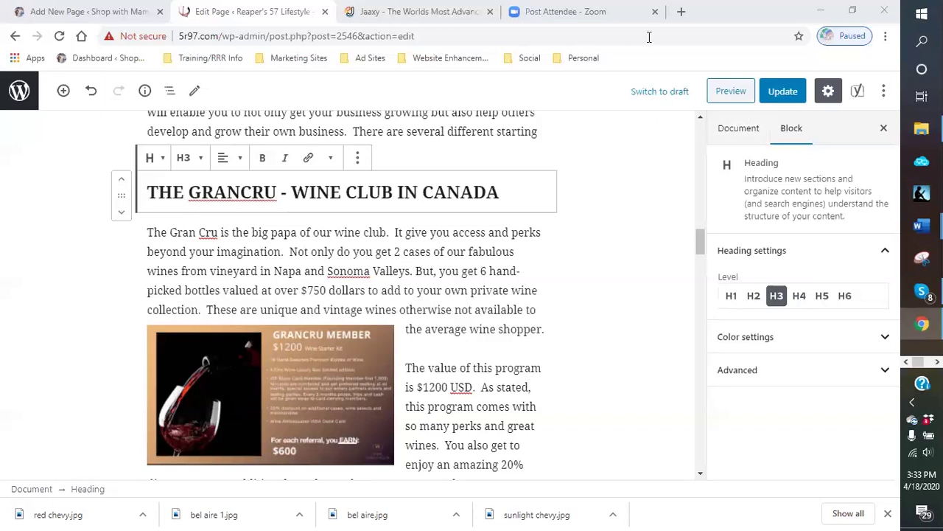
Step: Open the bookmarked TippingCircle account portal in a new tab and show its integrated third-party apps
{"action": "left_click", "coordinate": [681, 13]}
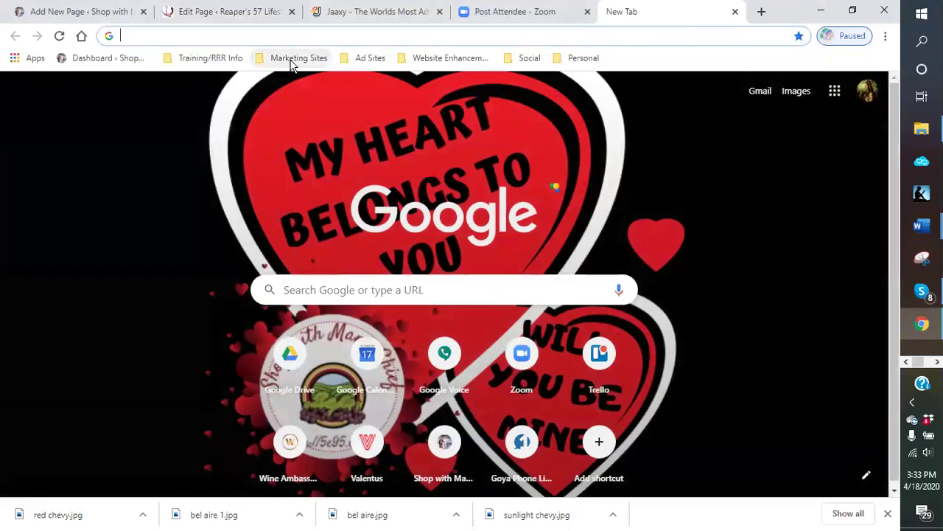
{"action": "left_click", "coordinate": [293, 62]}
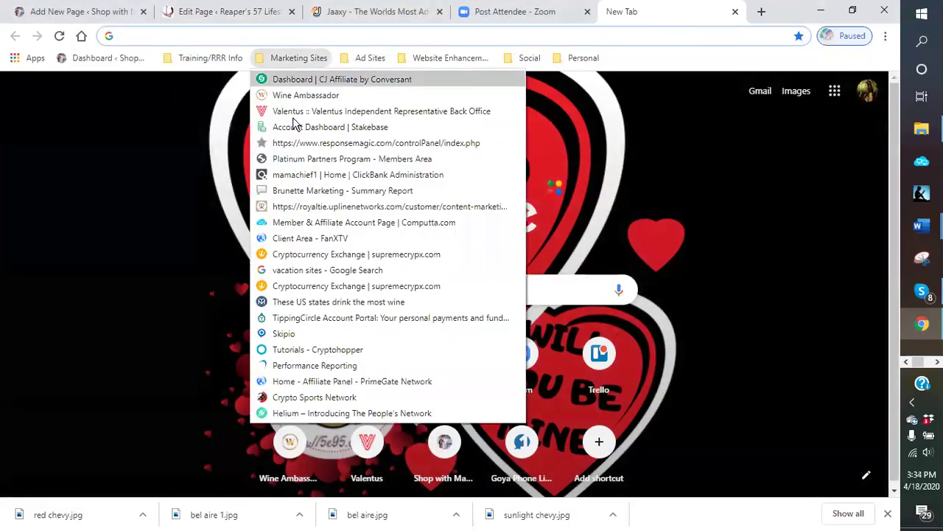
{"action": "left_click", "coordinate": [322, 317]}
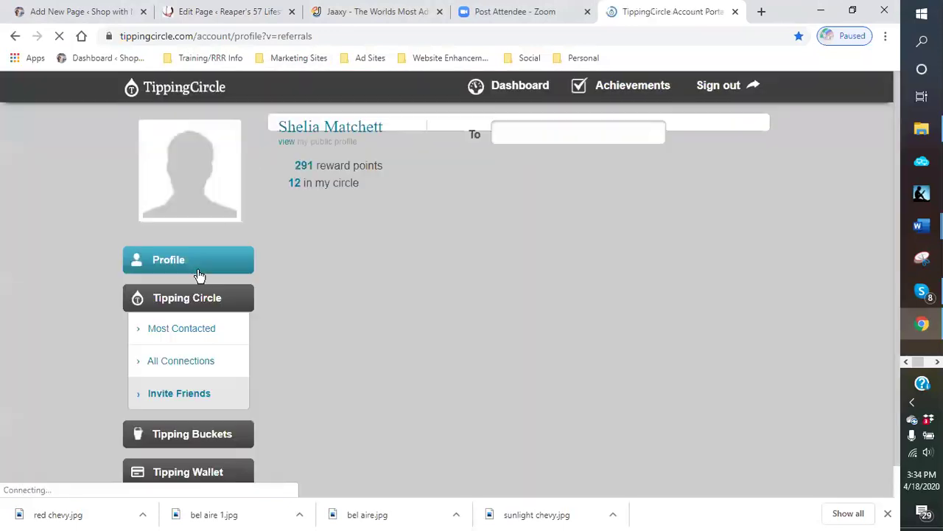
{"action": "scroll", "coordinate": [181, 379], "scroll_direction": "down", "scroll_amount": 2}
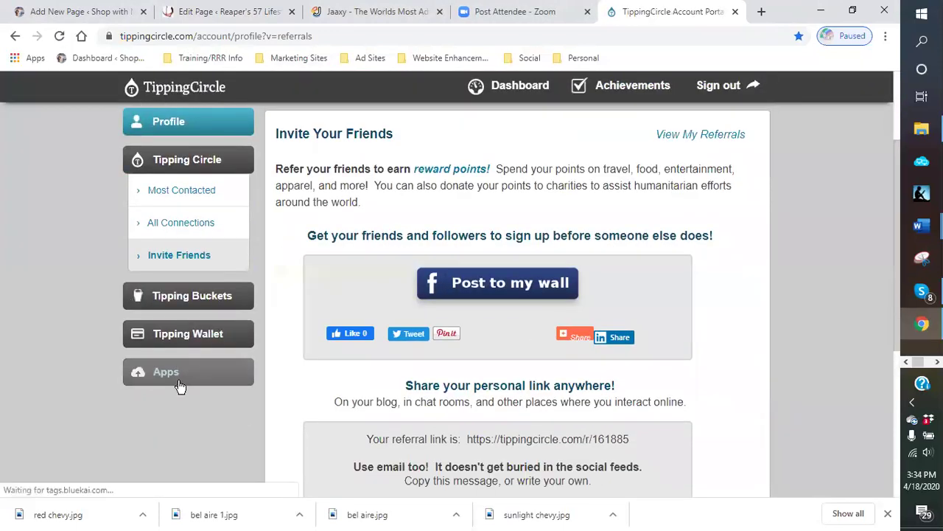
{"action": "left_click", "coordinate": [176, 375]}
{"action": "left_click", "coordinate": [166, 337]}
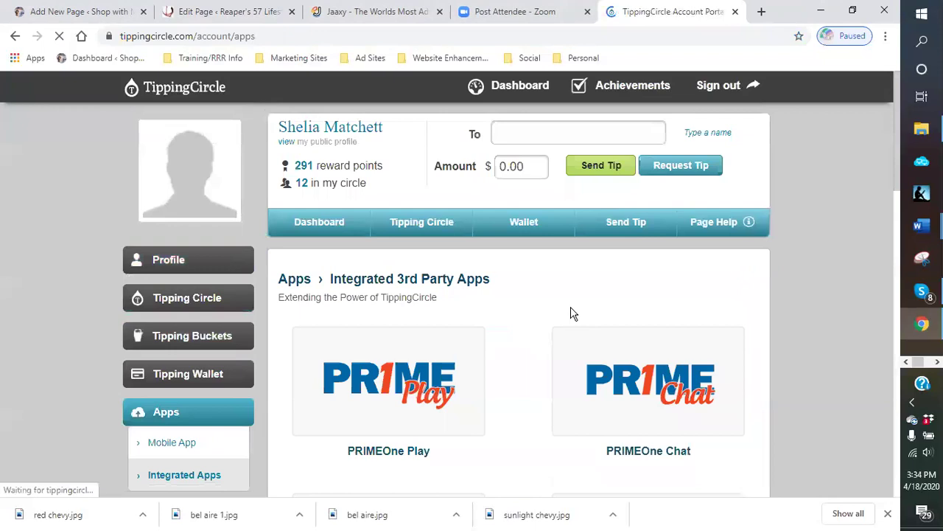
Step: Open PRIMEOne Play from the integrated apps, view the games offered on the Crypto Sports Network, and return to its overview page
{"action": "scroll", "coordinate": [537, 314], "scroll_direction": "down", "scroll_amount": 2}
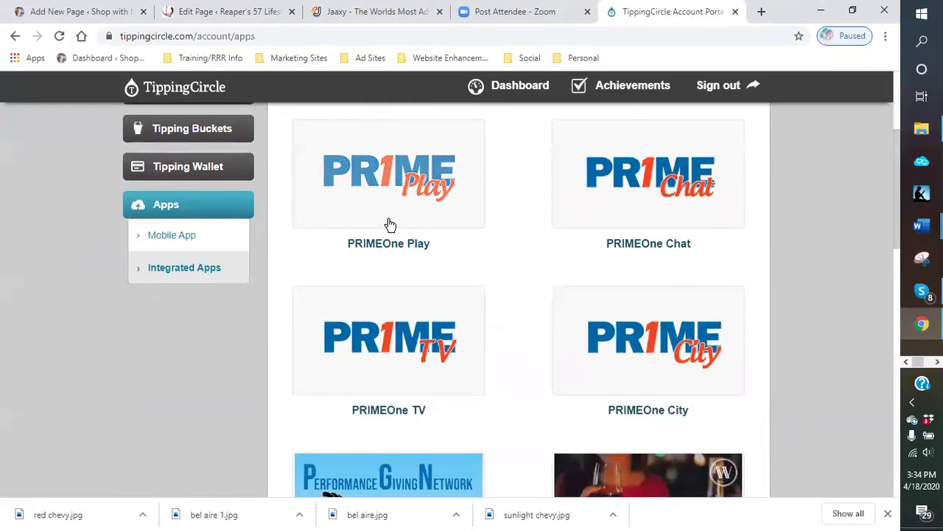
{"action": "left_click", "coordinate": [390, 223]}
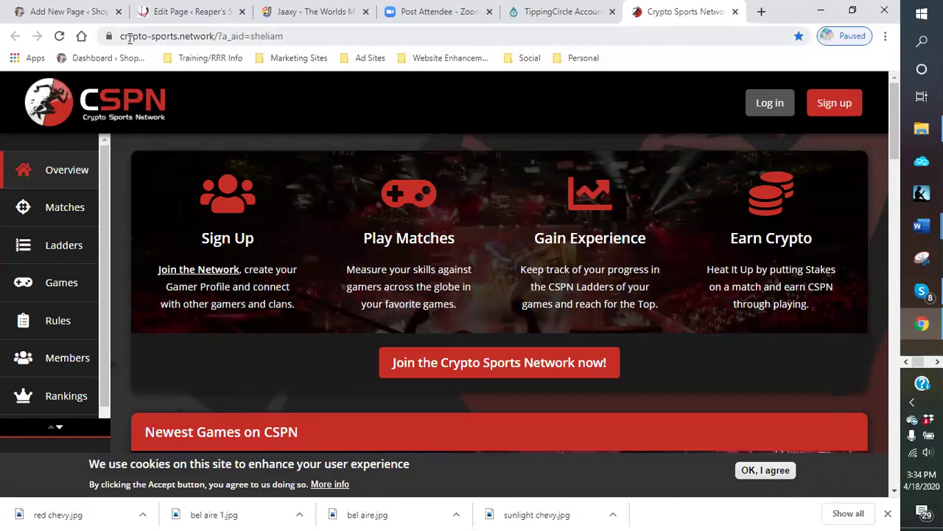
{"action": "scroll", "coordinate": [313, 212], "scroll_direction": "down", "scroll_amount": 3}
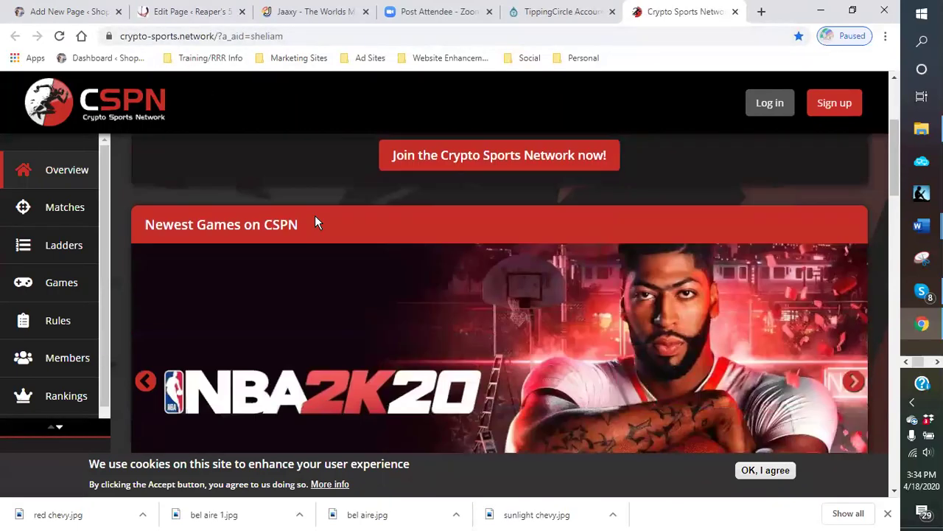
{"action": "left_click", "coordinate": [51, 290]}
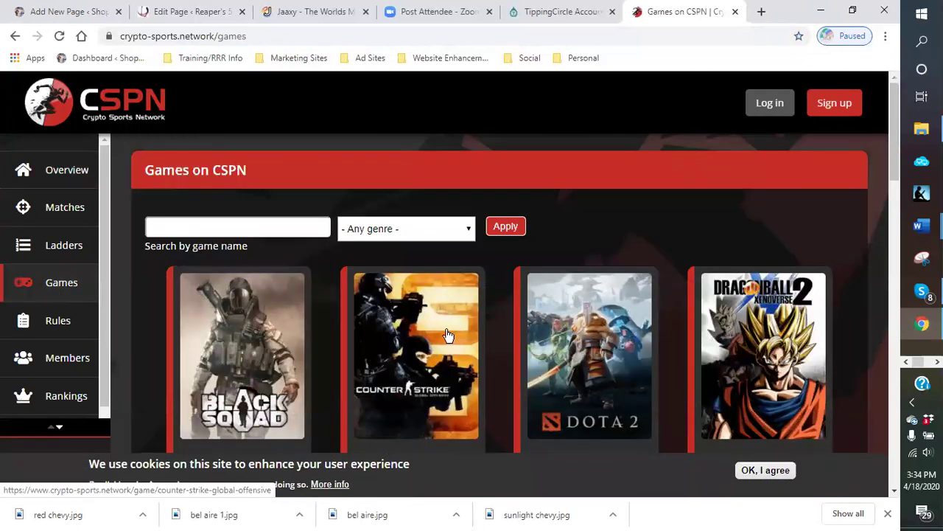
{"action": "scroll", "coordinate": [448, 335], "scroll_direction": "down", "scroll_amount": 2}
{"action": "scroll", "coordinate": [293, 226], "scroll_direction": "up", "scroll_amount": 2}
{"action": "left_click", "coordinate": [15, 36]}
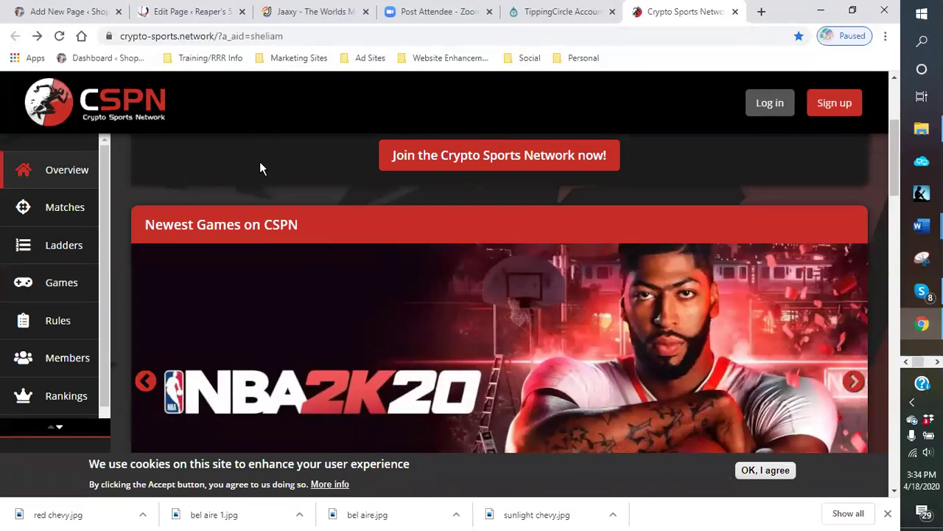
Step: Check the PRIMEOne Play link against the Crypto Sports Network page, then view the PRIMEOne Chat landing page and close its tab
{"action": "left_click", "coordinate": [535, 13]}
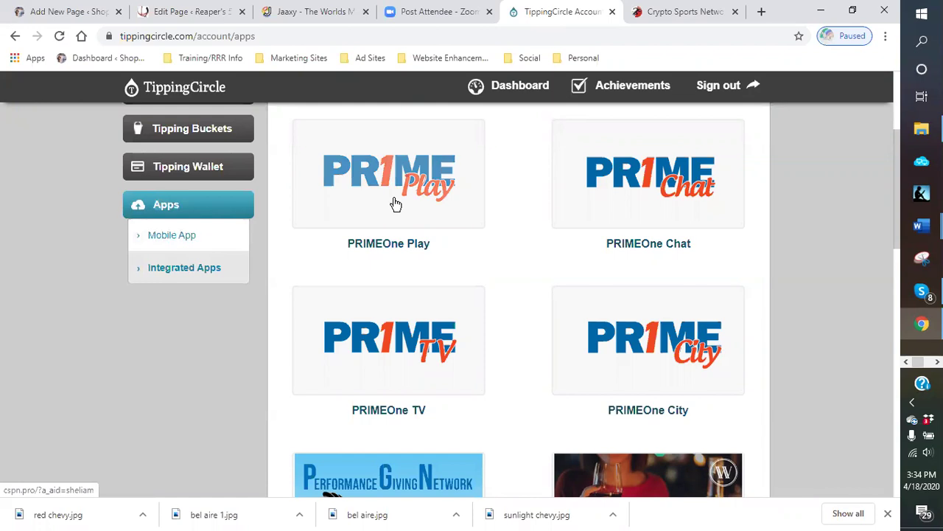
{"action": "left_click", "coordinate": [675, 18]}
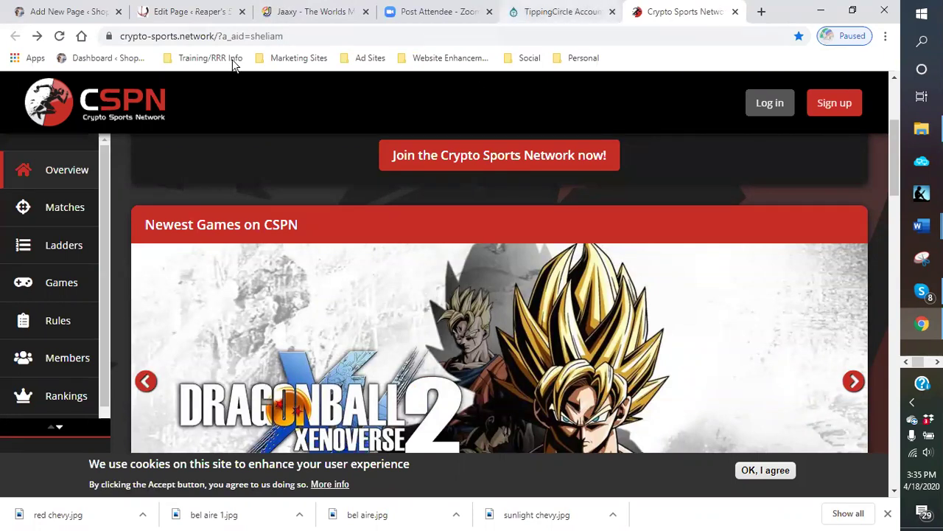
{"action": "left_click", "coordinate": [533, 11]}
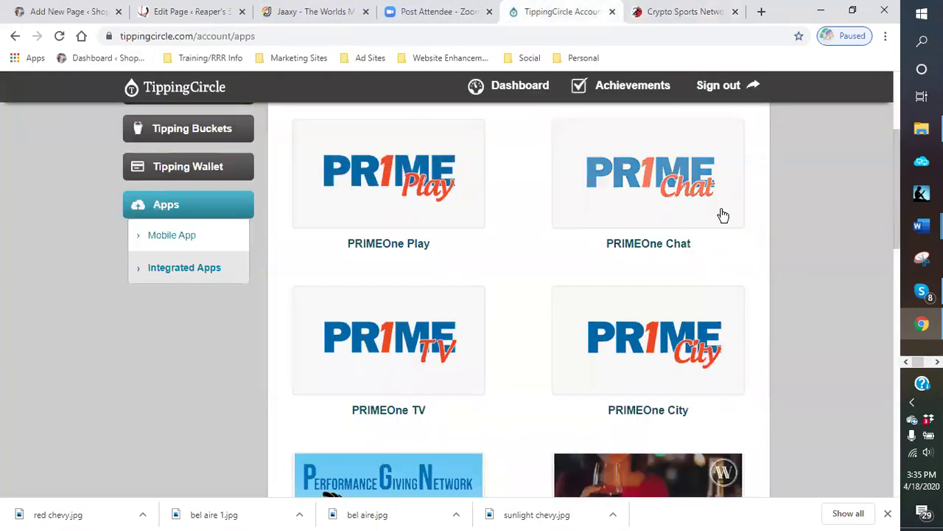
{"action": "left_click", "coordinate": [658, 195]}
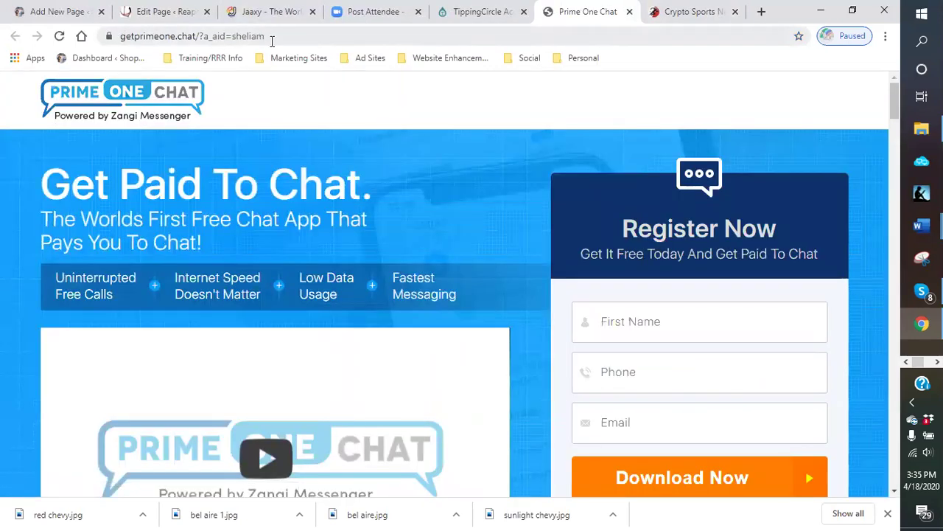
{"action": "left_click", "coordinate": [630, 11]}
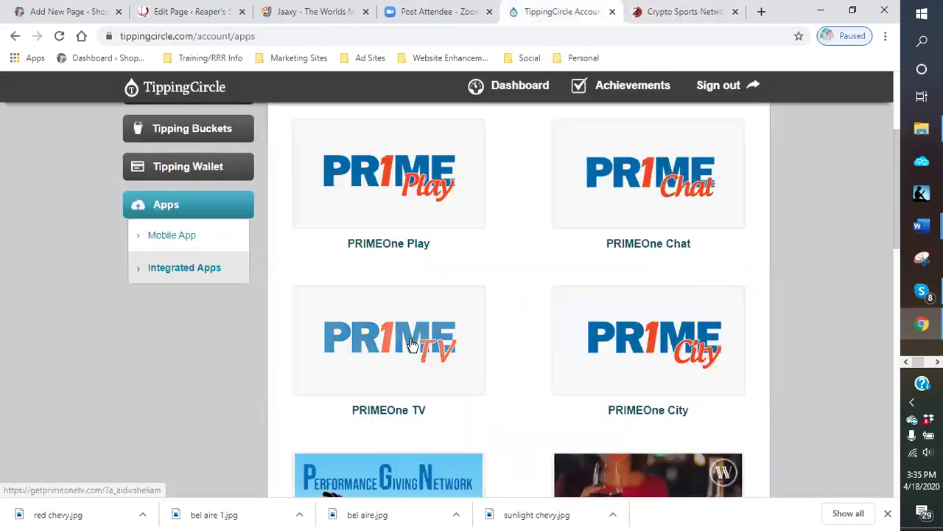
Step: Open the PRIMEOne TV landing page, highlight its affiliate web address, and close the tab
{"action": "left_click", "coordinate": [402, 318]}
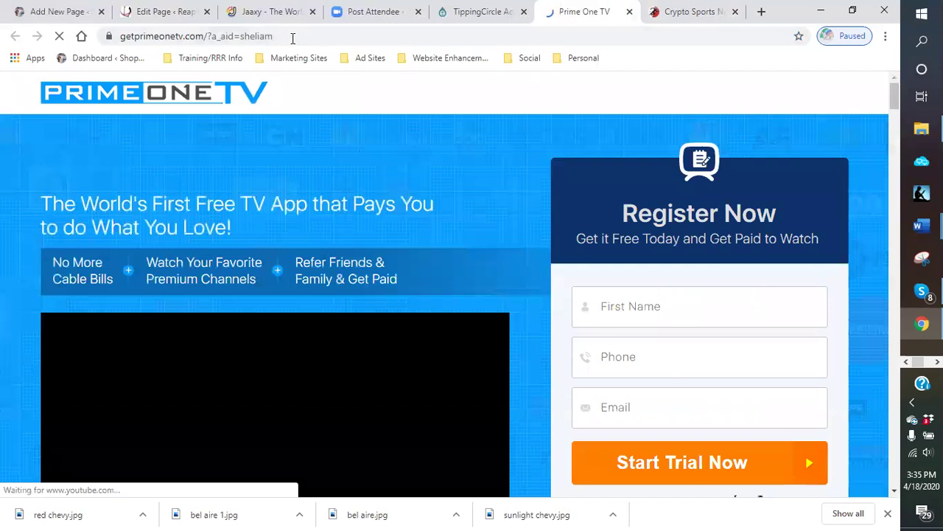
{"action": "left_click", "coordinate": [228, 36]}
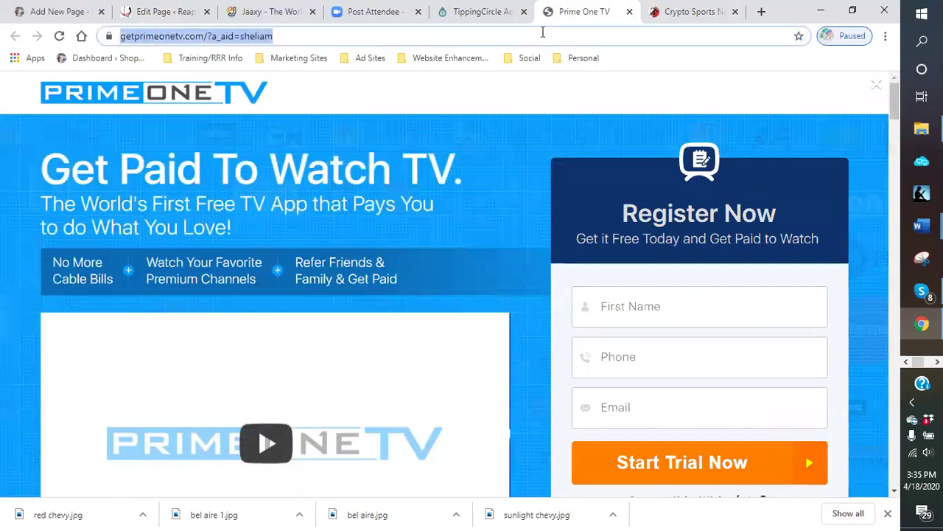
{"action": "left_click", "coordinate": [629, 11]}
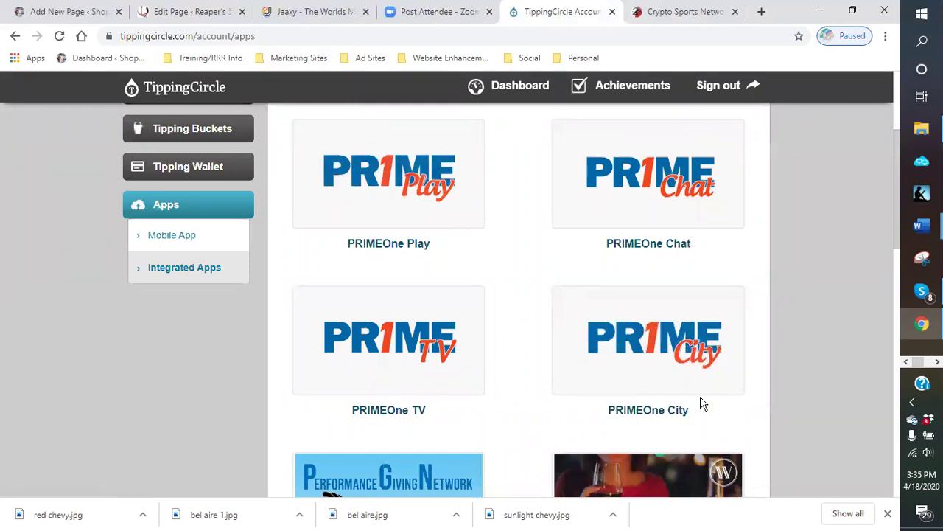
Step: Open the PRIMEOne City page, highlight its affiliate web address, and look over the Helium hotspot content
{"action": "left_click", "coordinate": [642, 347]}
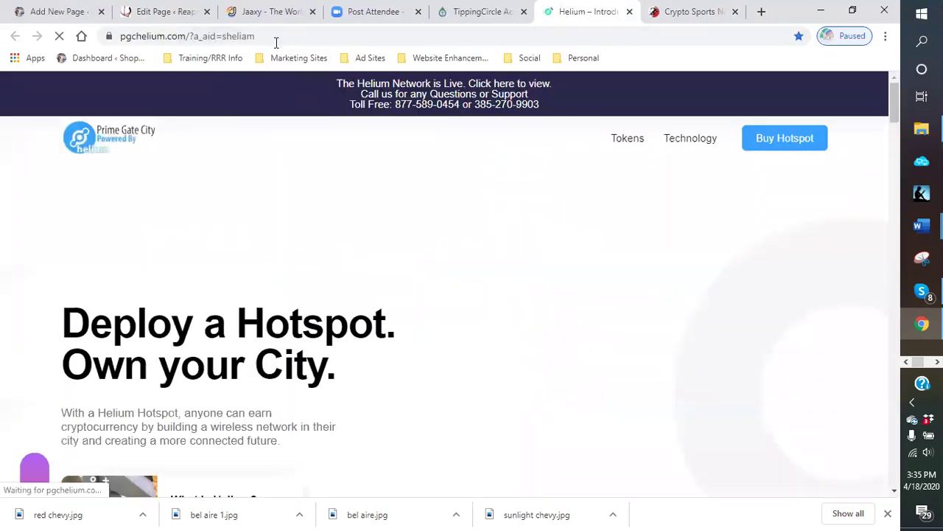
{"action": "left_click_drag", "start_coordinate": [274, 37], "coordinate": [121, 38]}
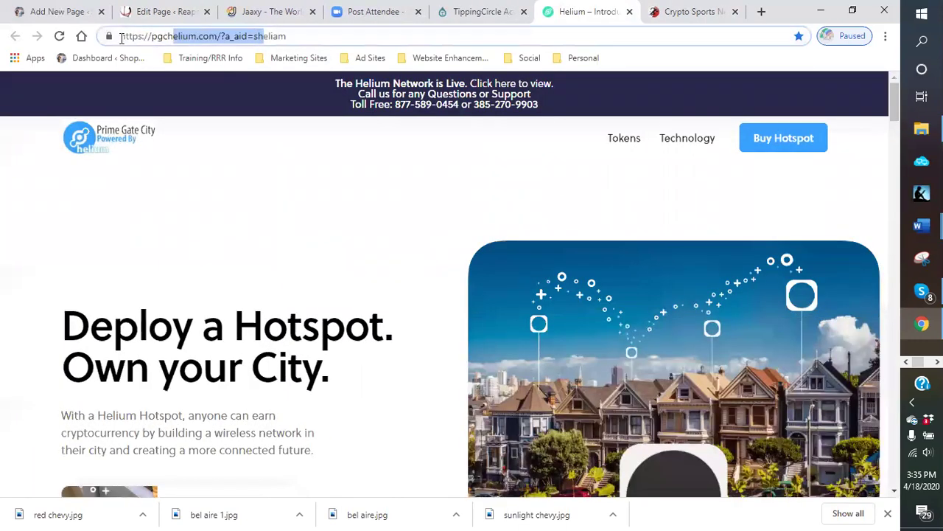
{"action": "left_click", "coordinate": [296, 34]}
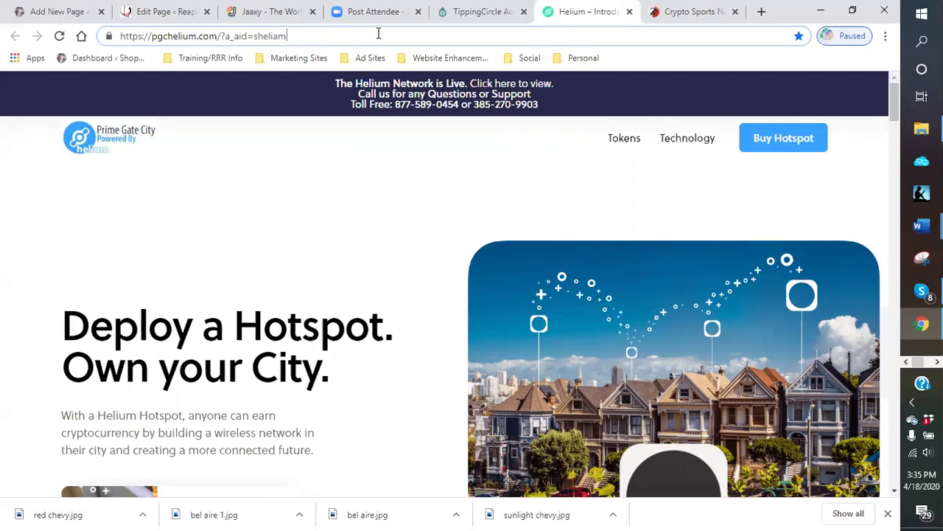
{"action": "scroll", "coordinate": [412, 218], "scroll_direction": "down", "scroll_amount": 5}
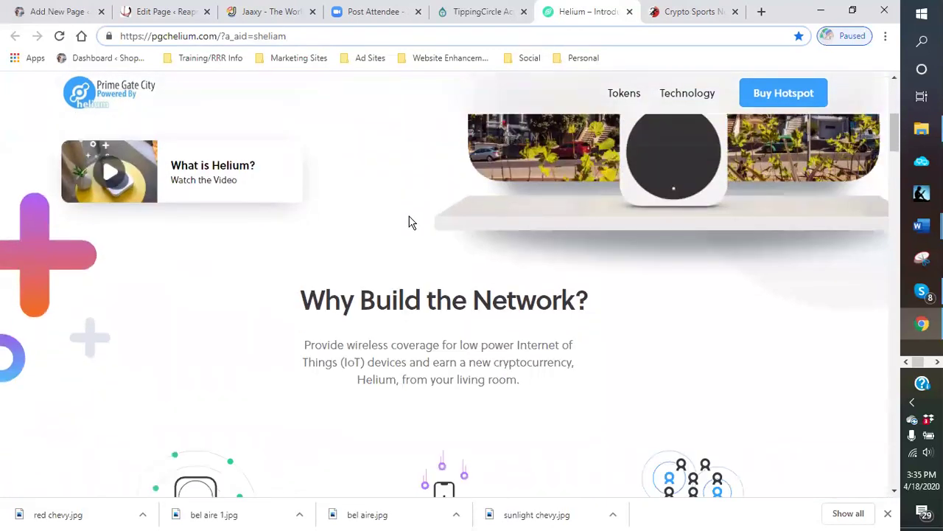
{"action": "scroll", "coordinate": [411, 222], "scroll_direction": "up", "scroll_amount": 3}
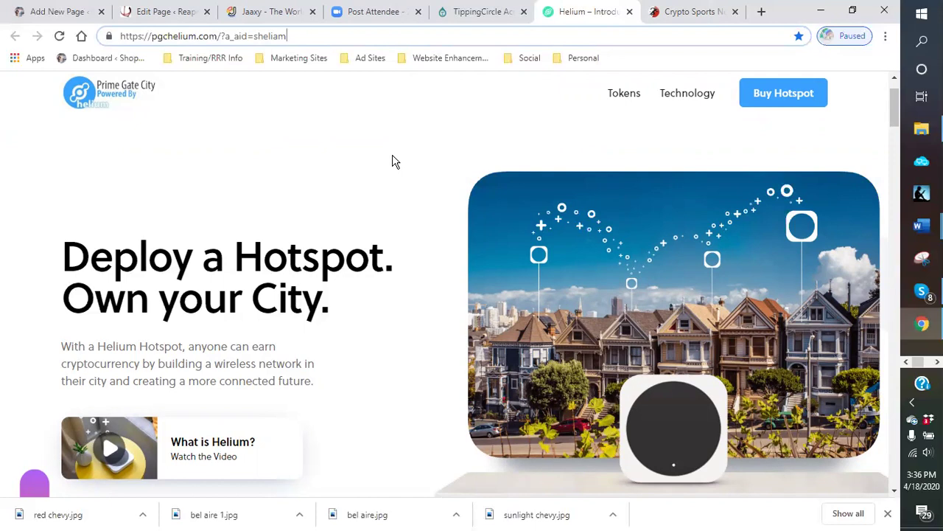
Step: Return to TippingCircle and review the Invite Friends page with its sharing options and personal referral link
{"action": "left_click", "coordinate": [470, 24]}
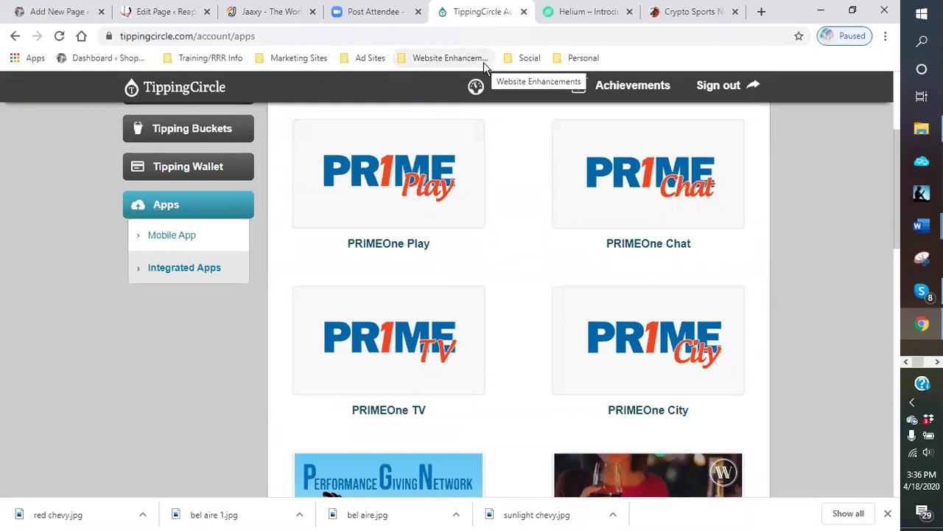
{"action": "scroll", "coordinate": [253, 95], "scroll_direction": "up", "scroll_amount": 2}
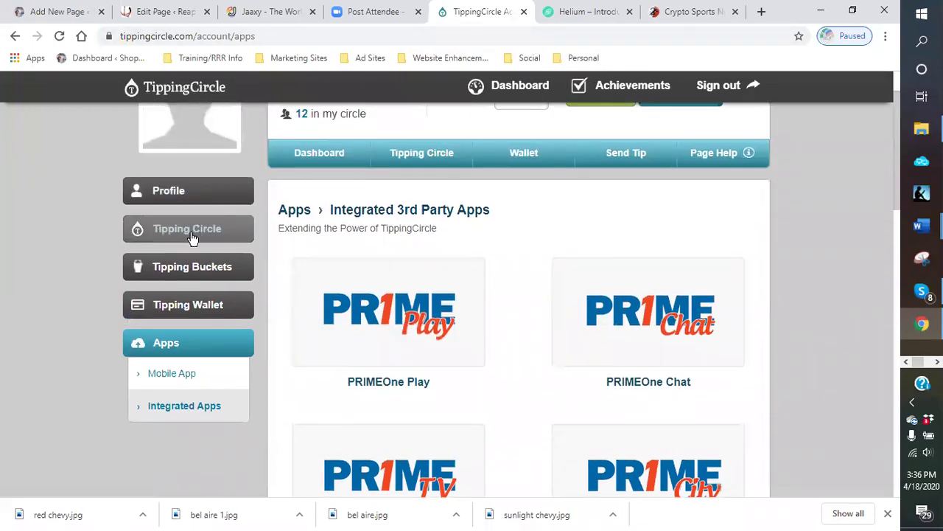
{"action": "left_click", "coordinate": [190, 231]}
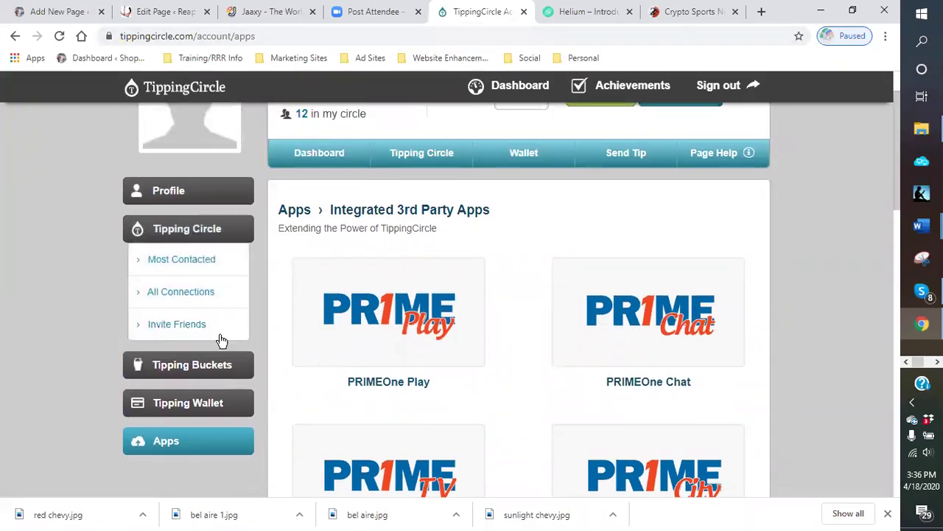
{"action": "left_click", "coordinate": [186, 333]}
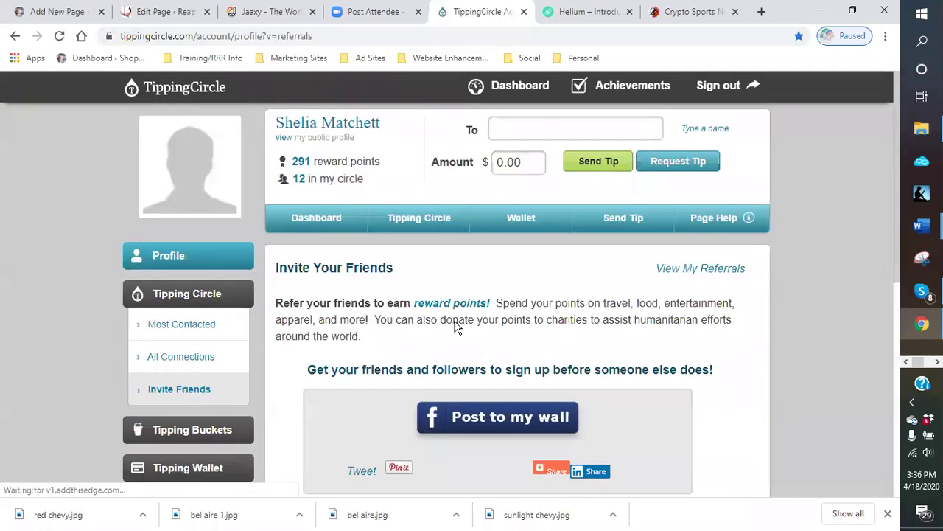
{"action": "scroll", "coordinate": [455, 328], "scroll_direction": "down", "scroll_amount": 4}
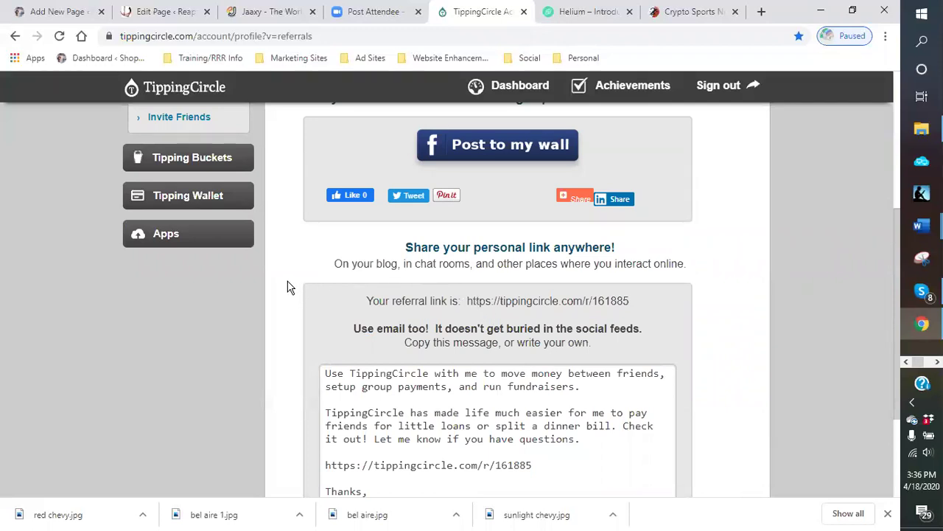
{"action": "scroll", "coordinate": [317, 253], "scroll_direction": "up", "scroll_amount": 3}
{"action": "scroll", "coordinate": [317, 253], "scroll_direction": "up", "scroll_amount": 1}
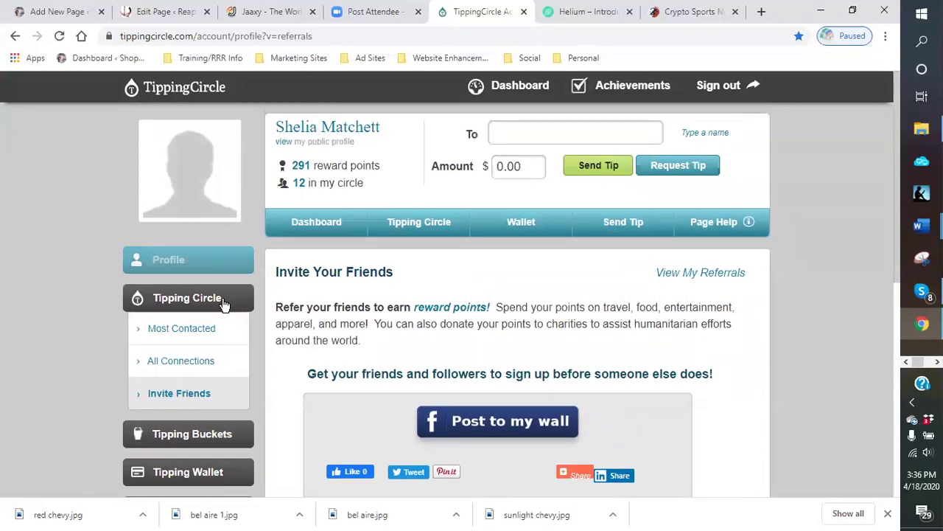
{"action": "scroll", "coordinate": [236, 325], "scroll_direction": "down", "scroll_amount": 2}
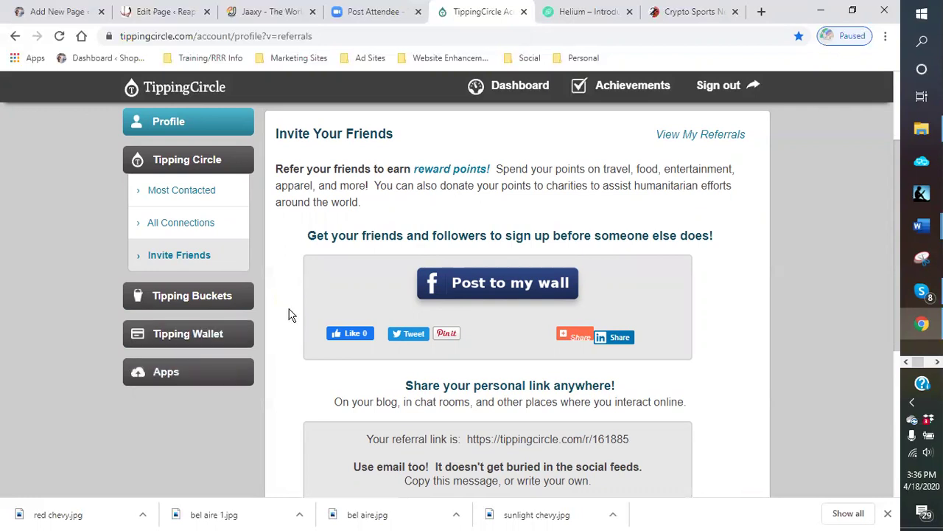
{"action": "scroll", "coordinate": [337, 249], "scroll_direction": "up", "scroll_amount": 2}
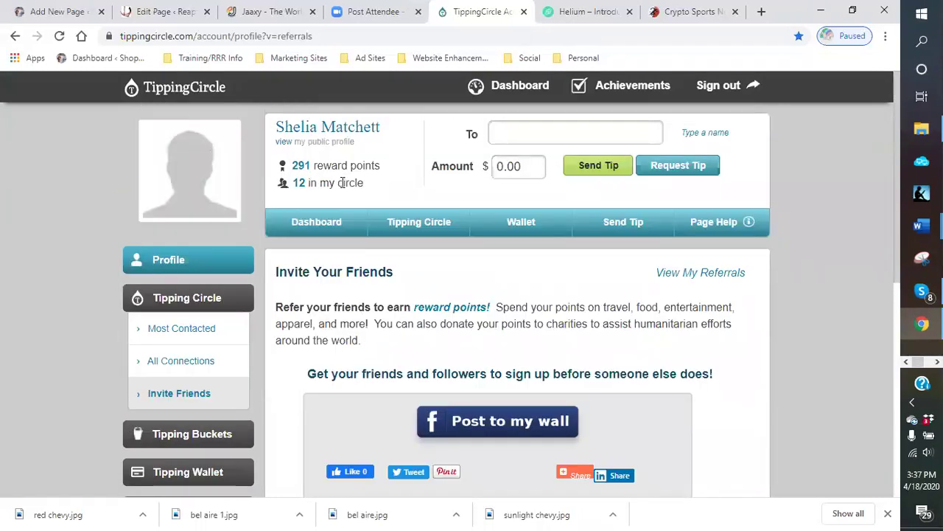
{"action": "scroll", "coordinate": [308, 177], "scroll_direction": "down", "scroll_amount": 2}
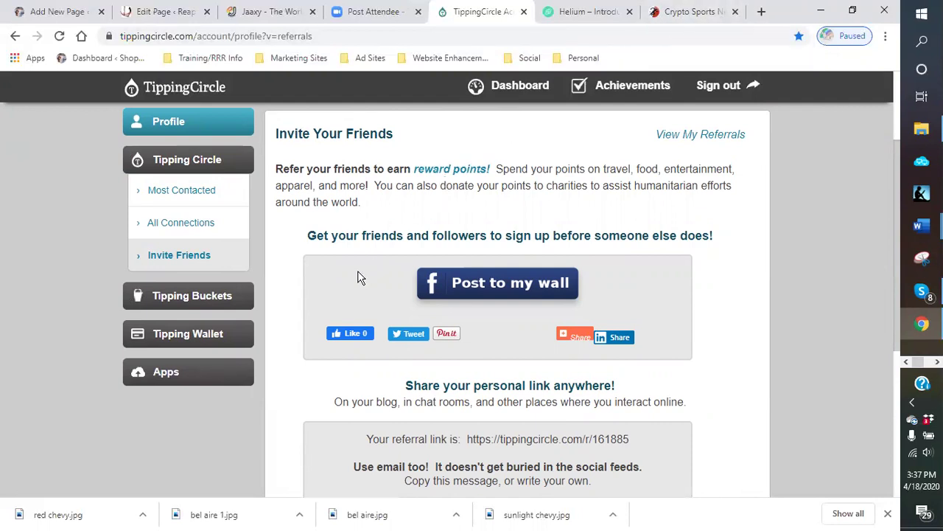
{"action": "scroll", "coordinate": [353, 268], "scroll_direction": "up", "scroll_amount": 2}
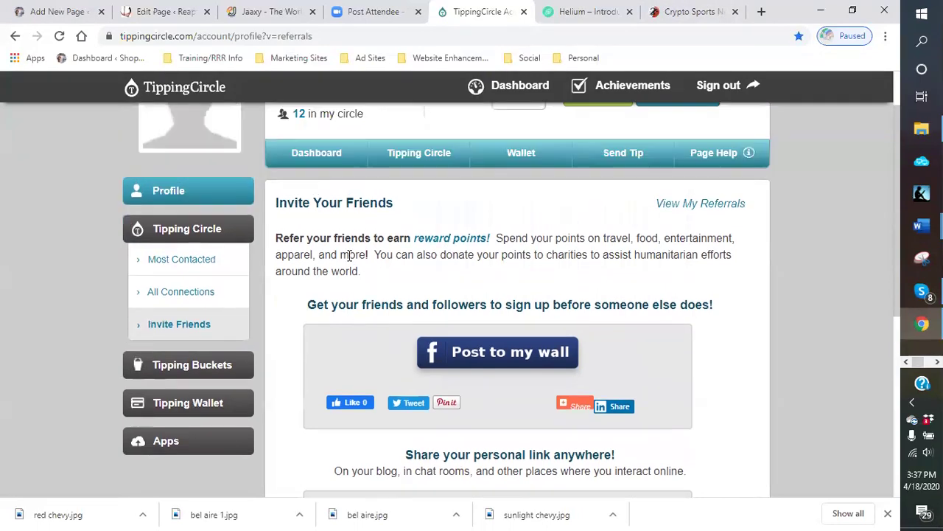
{"action": "scroll", "coordinate": [327, 254], "scroll_direction": "down", "scroll_amount": 3}
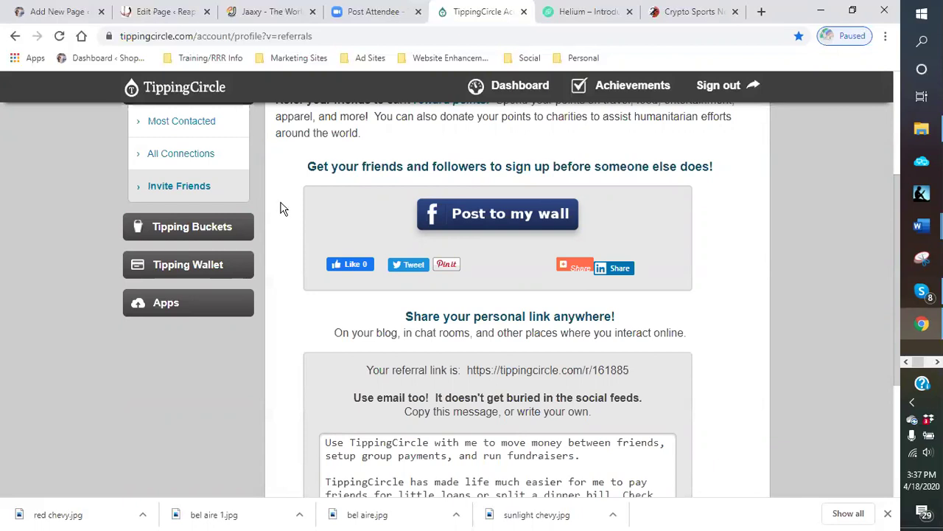
{"action": "scroll", "coordinate": [280, 206], "scroll_direction": "up", "scroll_amount": 2}
{"action": "scroll", "coordinate": [347, 238], "scroll_direction": "down", "scroll_amount": 1}
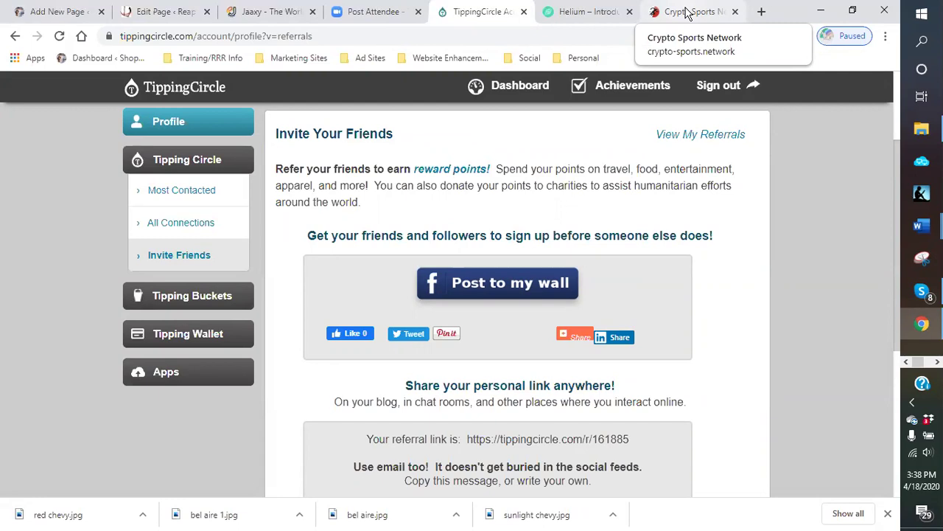
{"action": "scroll", "coordinate": [546, 383], "scroll_direction": "down", "scroll_amount": 1}
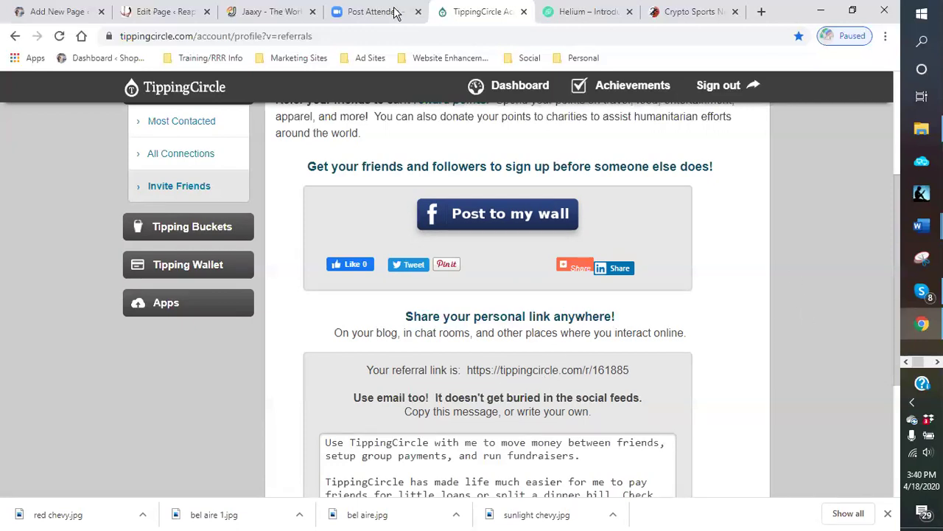
Step: Show the Helium and Crypto Sports Network affiliate pages and return to the TippingCircle Invite Friends page
{"action": "left_click", "coordinate": [598, 16]}
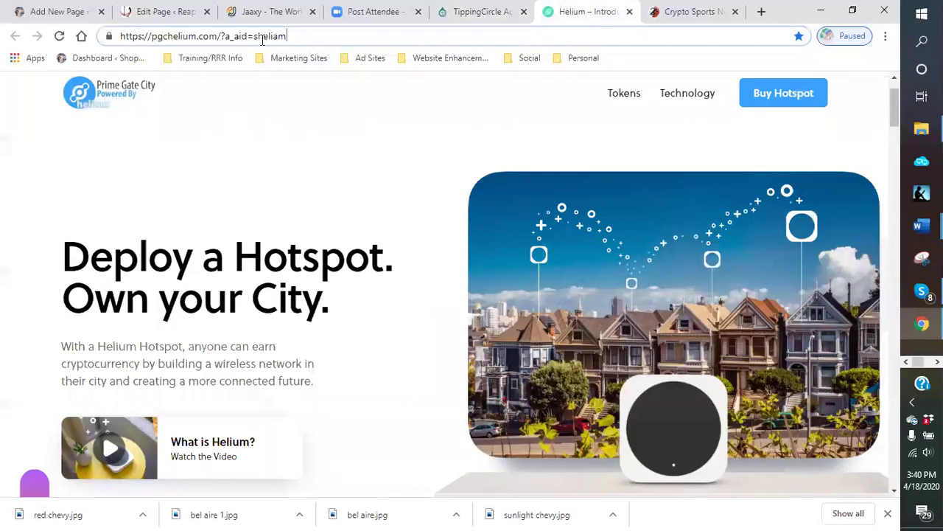
{"action": "left_click", "coordinate": [706, 17]}
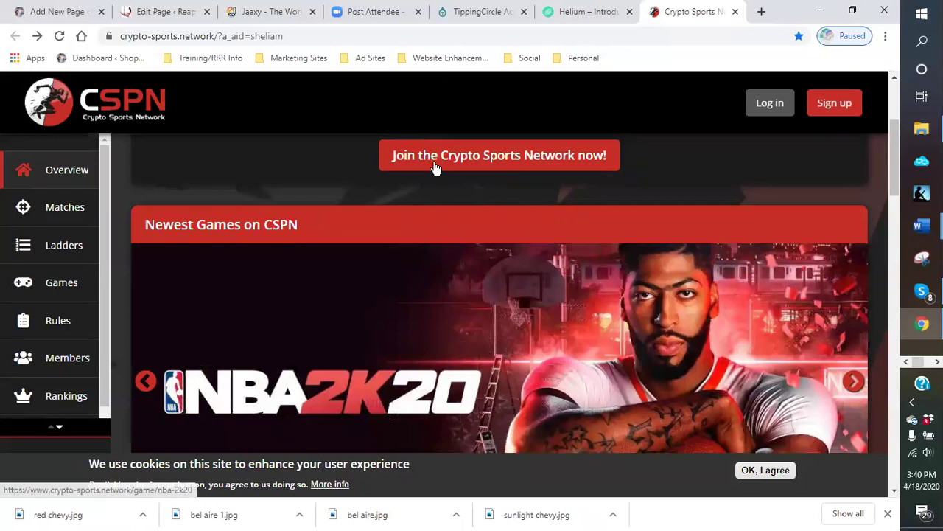
{"action": "left_click", "coordinate": [451, 22]}
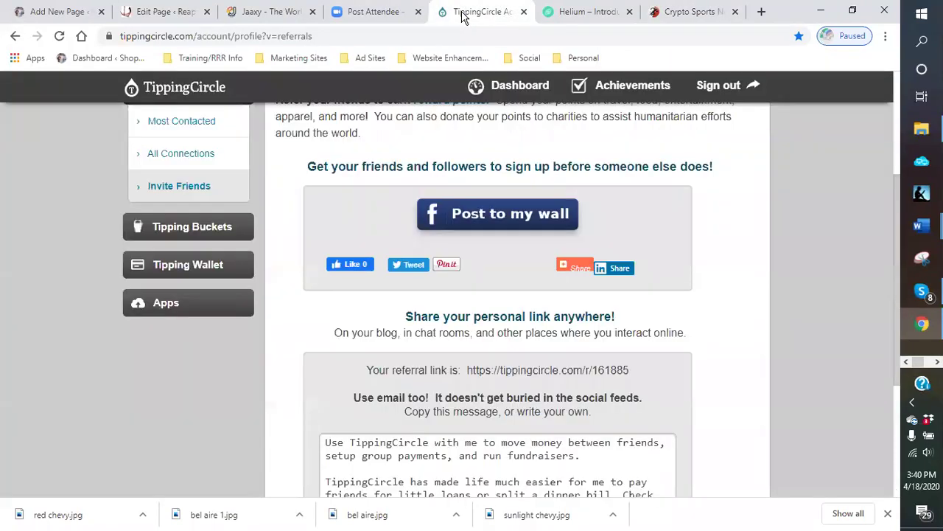
Step: Open the list of all Tipping Circle connections and look through its first page of members
{"action": "left_click", "coordinate": [208, 315]}
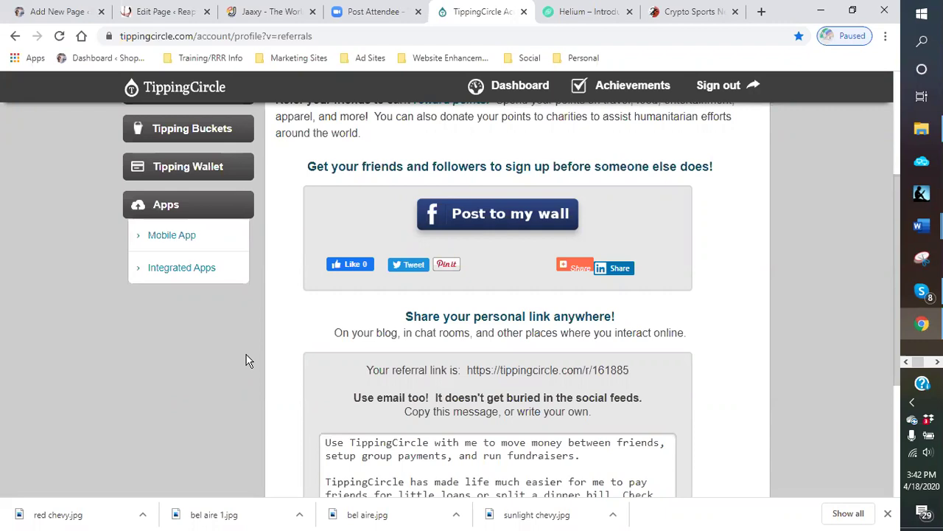
{"action": "scroll", "coordinate": [240, 324], "scroll_direction": "up", "scroll_amount": 3}
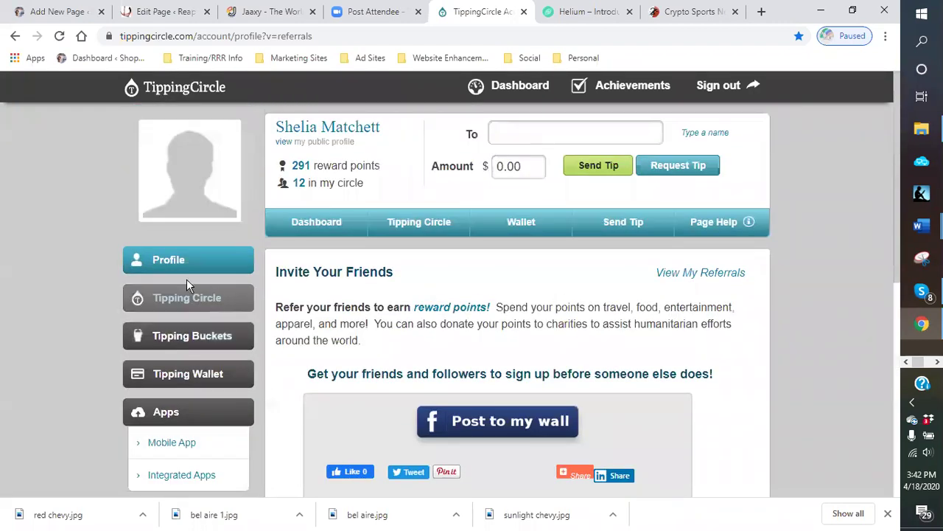
{"action": "mouse_move", "coordinate": [186, 312]}
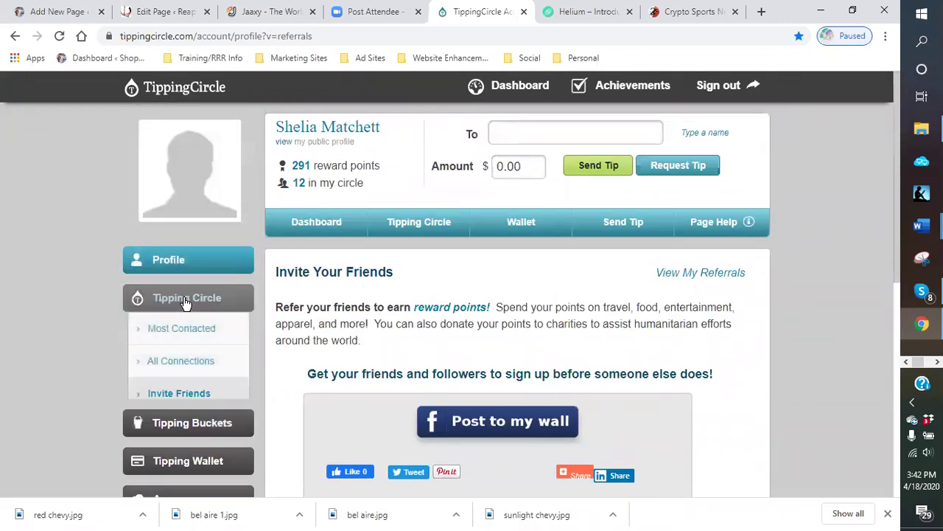
{"action": "left_click", "coordinate": [193, 363]}
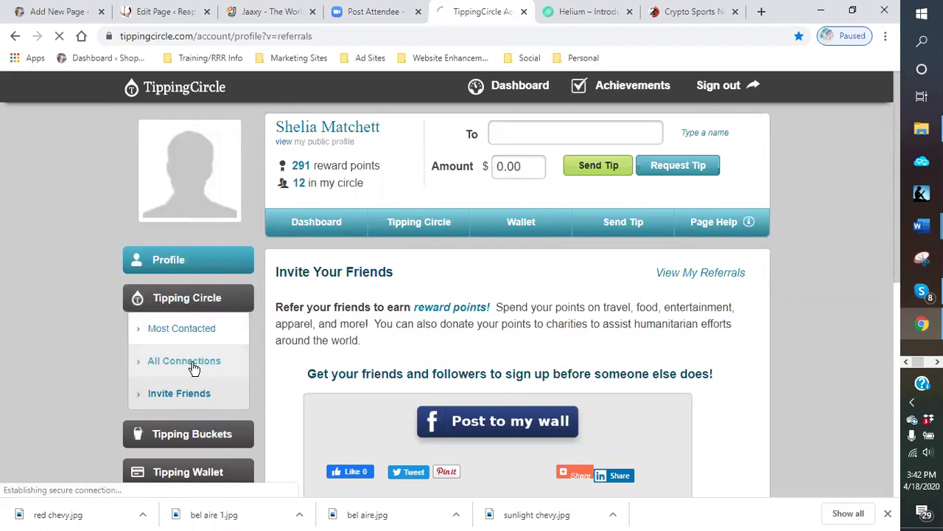
{"action": "scroll", "coordinate": [498, 324], "scroll_direction": "down", "scroll_amount": 8}
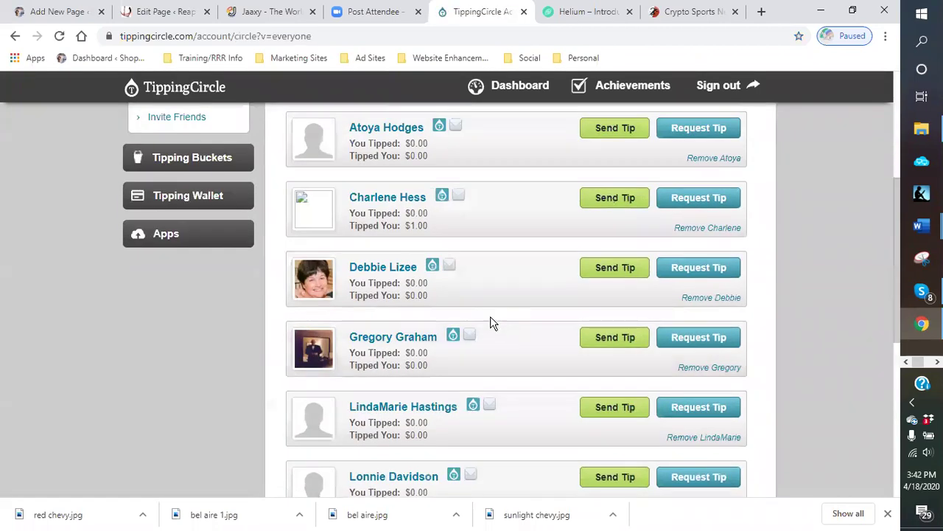
{"action": "scroll", "coordinate": [501, 333], "scroll_direction": "down", "scroll_amount": 2}
{"action": "scroll", "coordinate": [667, 354], "scroll_direction": "up", "scroll_amount": 1}
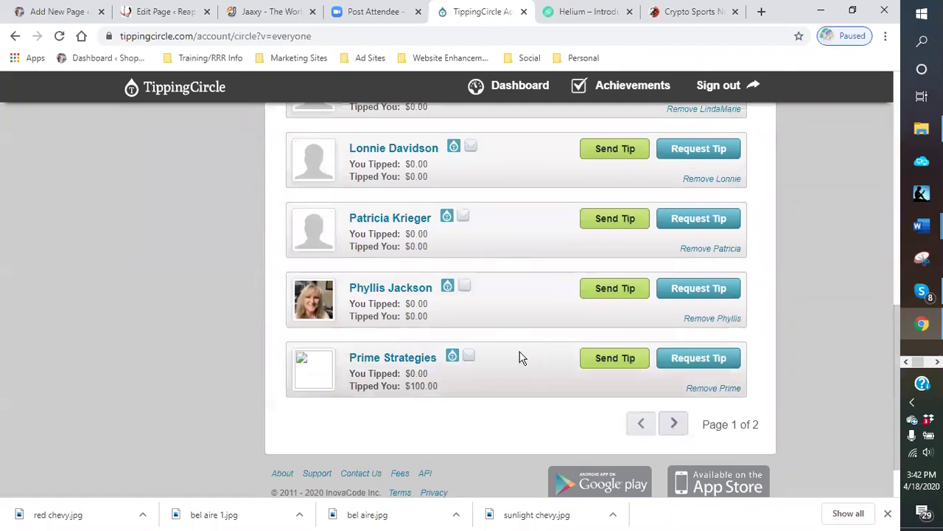
{"action": "scroll", "coordinate": [522, 347], "scroll_direction": "up", "scroll_amount": 3}
{"action": "scroll", "coordinate": [524, 340], "scroll_direction": "up", "scroll_amount": 6}
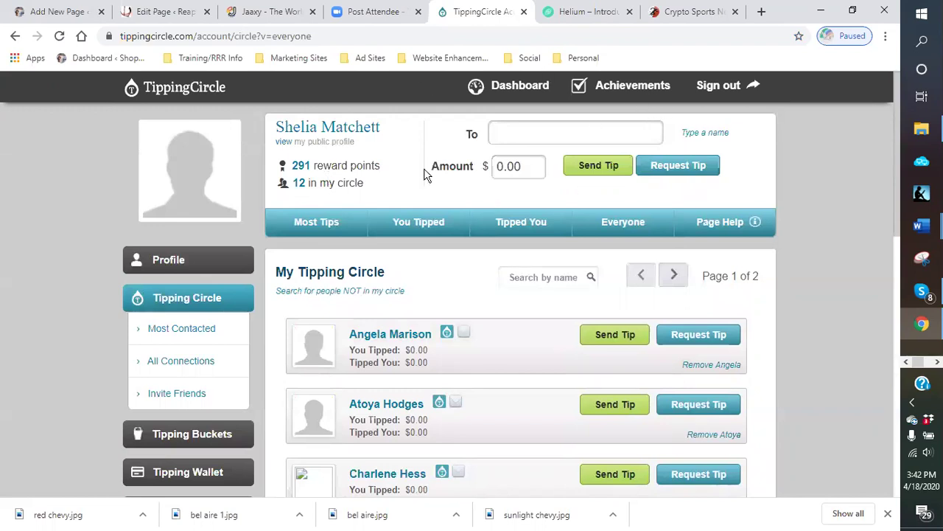
Step: Expand the Apps section of the TippingCircle account to show the Mobile App and Integrated Apps options
{"action": "scroll", "coordinate": [218, 253], "scroll_direction": "down", "scroll_amount": 2}
{"action": "scroll", "coordinate": [219, 253], "scroll_direction": "down", "scroll_amount": 2}
{"action": "left_click", "coordinate": [202, 235]}
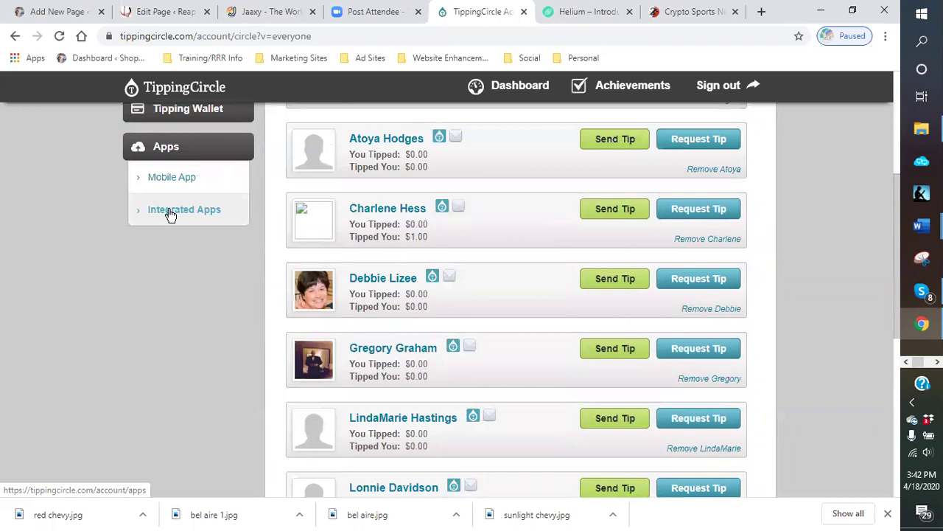
{"action": "scroll", "coordinate": [846, 197], "scroll_direction": "up", "scroll_amount": 1}
{"action": "scroll", "coordinate": [832, 201], "scroll_direction": "up", "scroll_amount": 1}
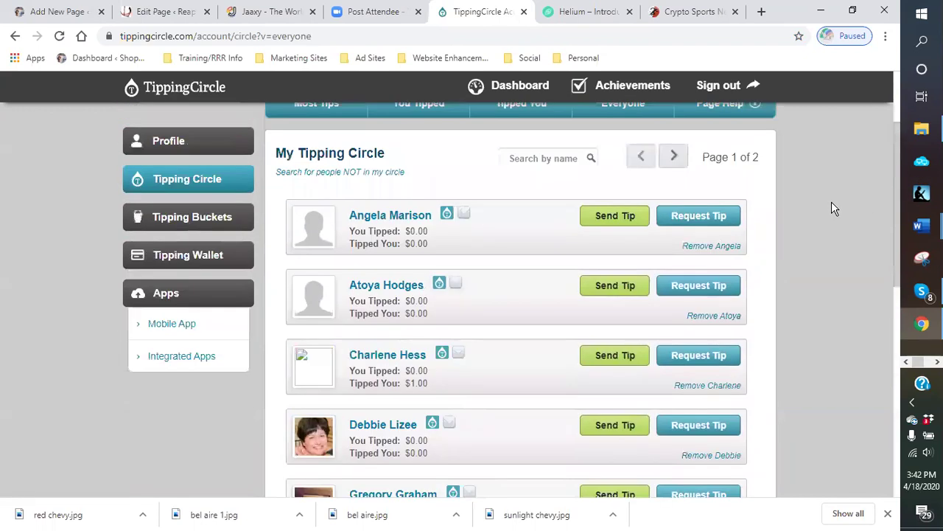
{"action": "scroll", "coordinate": [831, 202], "scroll_direction": "up", "scroll_amount": 2}
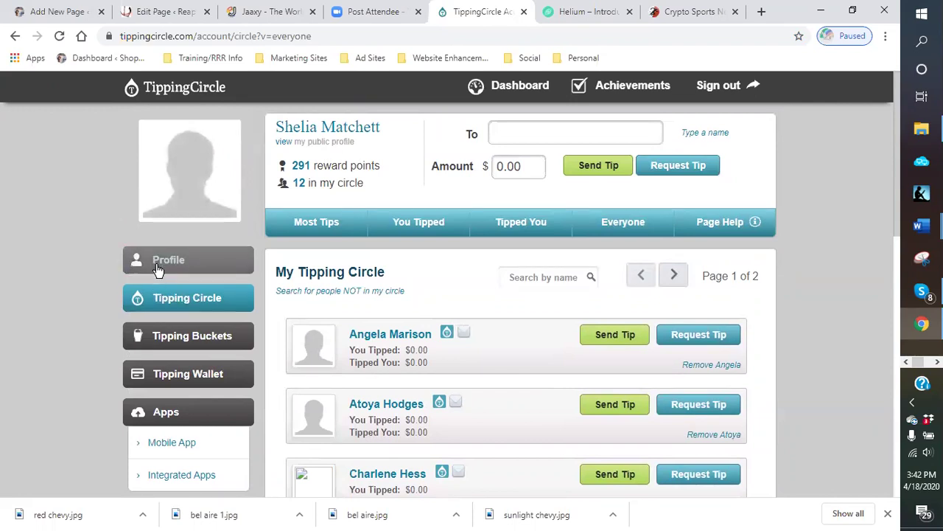
Step: Review the options under the Tipping Circle and Profile sections and collapse both again
{"action": "left_click", "coordinate": [182, 298]}
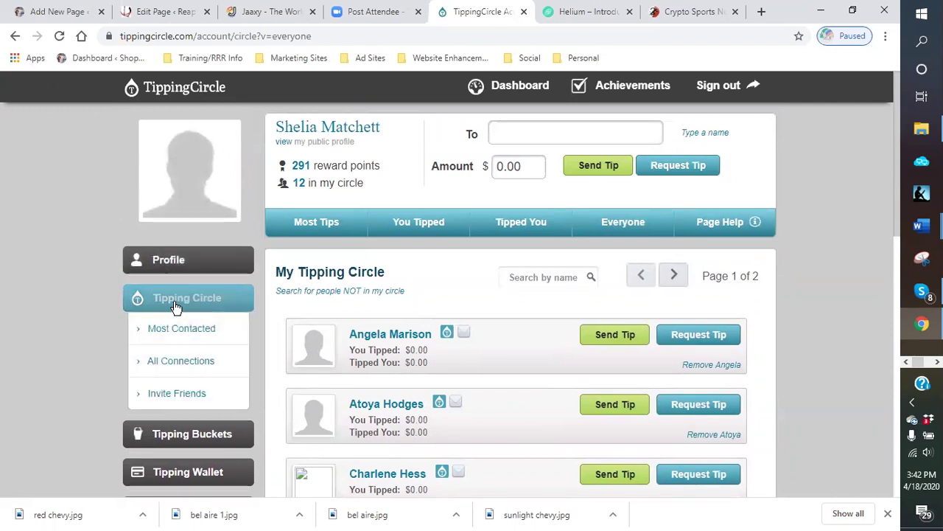
{"action": "left_click", "coordinate": [183, 299]}
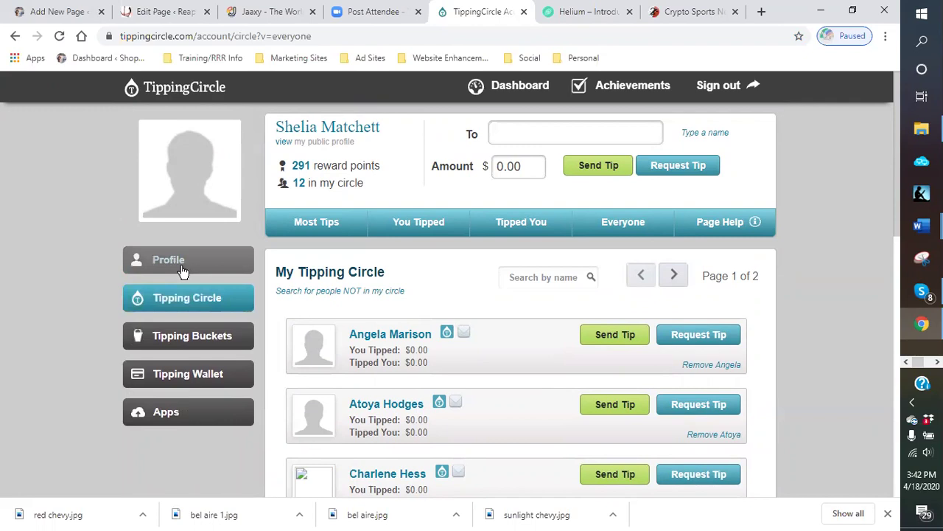
{"action": "left_click", "coordinate": [181, 265]}
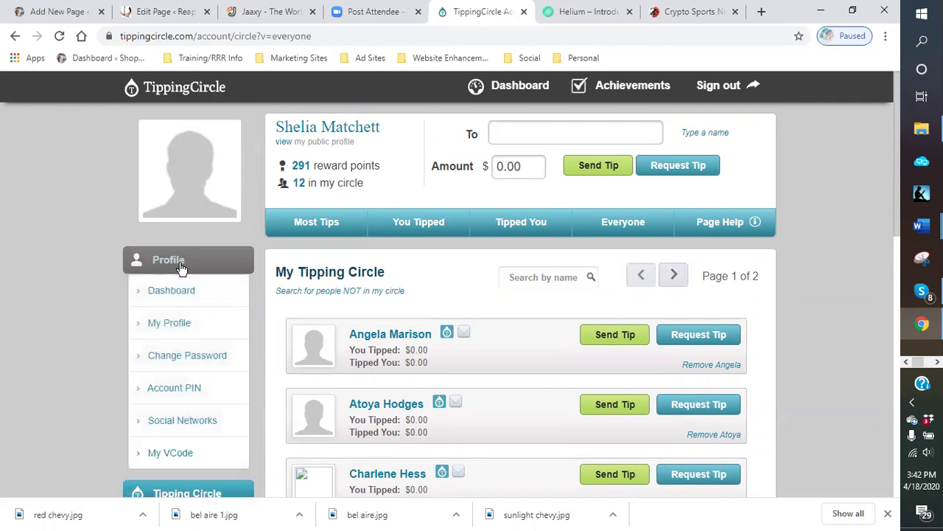
{"action": "left_click", "coordinate": [181, 265]}
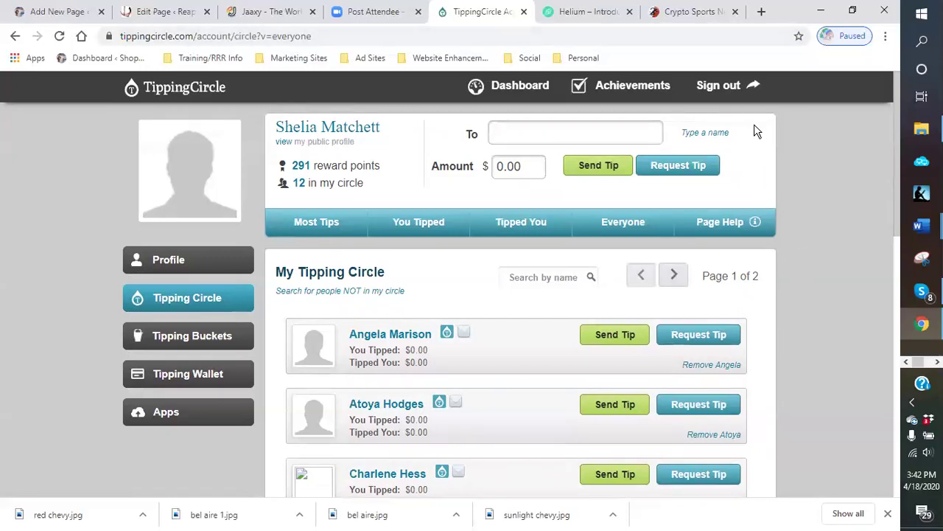
Step: Close the TippingCircle page and check the Skype conversation
{"action": "left_click", "coordinate": [524, 11]}
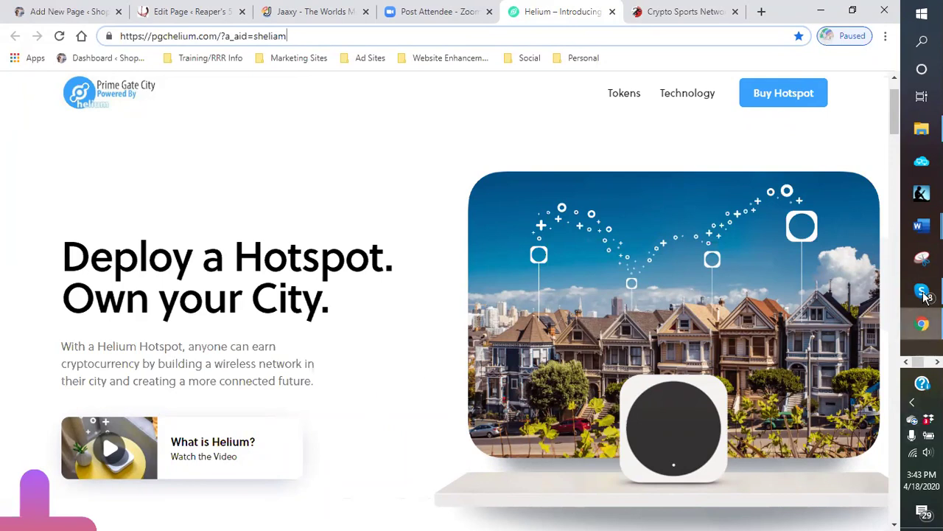
{"action": "mouse_move", "coordinate": [926, 295]}
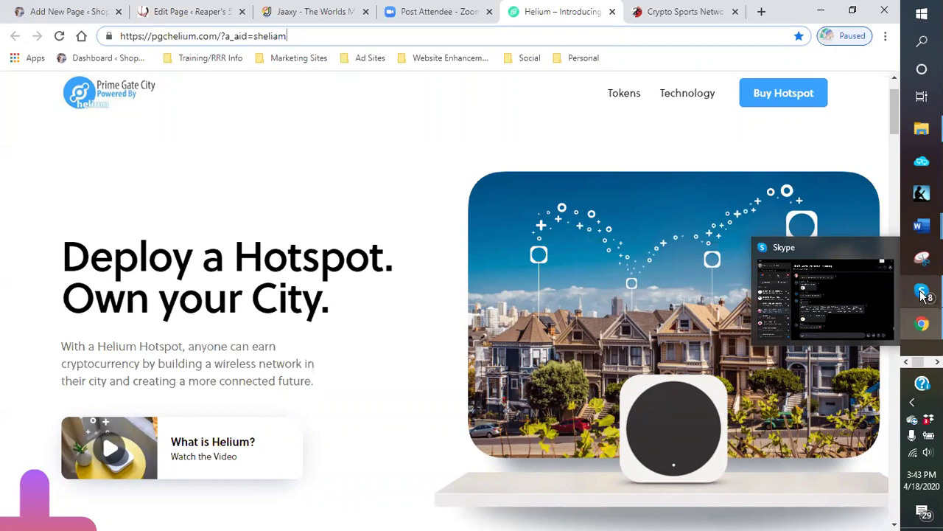
{"action": "left_click", "coordinate": [867, 293]}
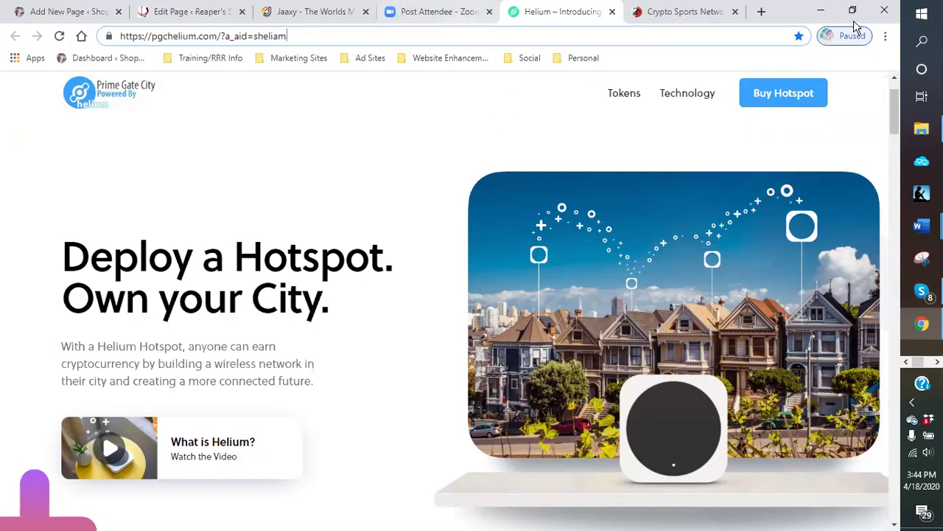
Step: Reopen TippingCircle in a new tab from the Marketing Sites bookmarks and review its referral link and ready-made invitation message
{"action": "left_click", "coordinate": [761, 12]}
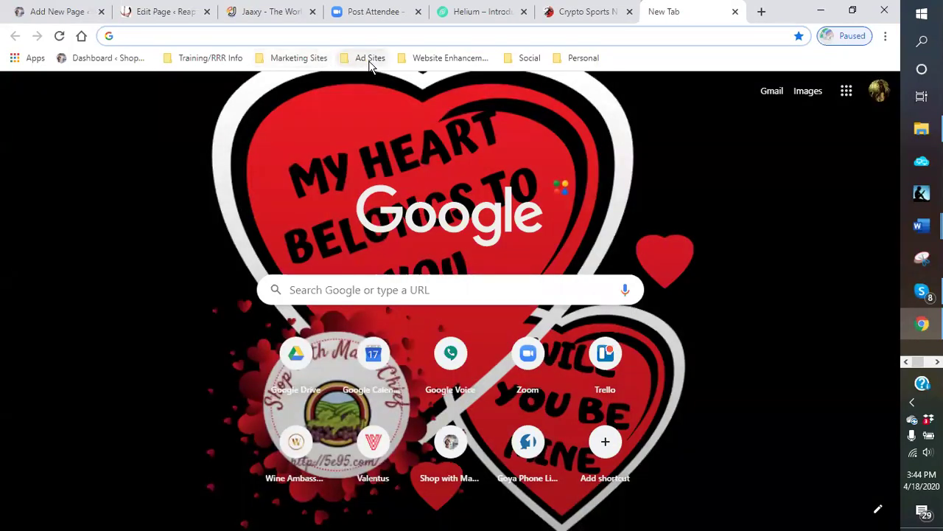
{"action": "left_click", "coordinate": [303, 60]}
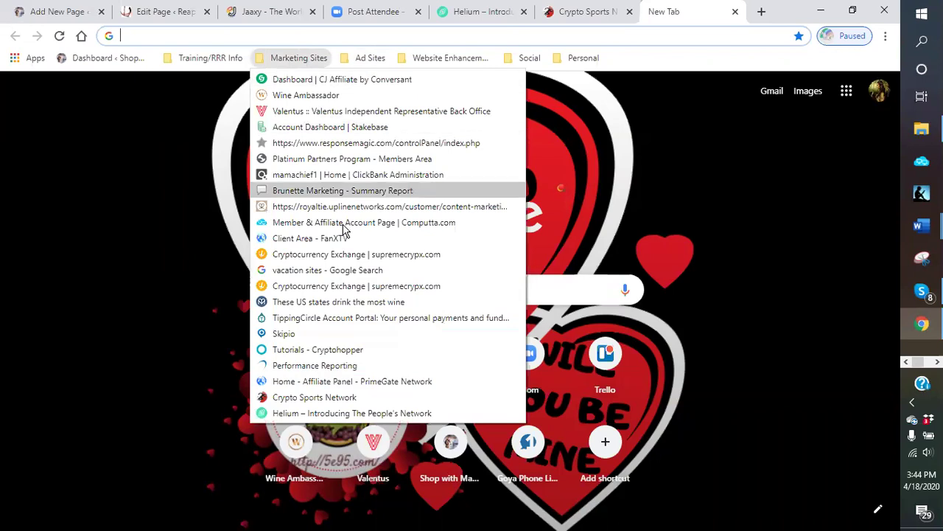
{"action": "left_click", "coordinate": [329, 323]}
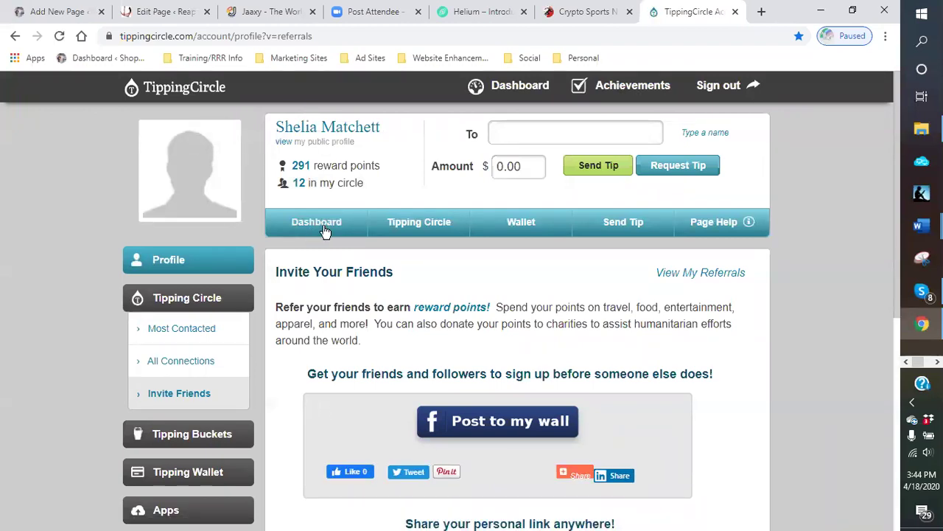
{"action": "scroll", "coordinate": [271, 213], "scroll_direction": "down", "scroll_amount": 1}
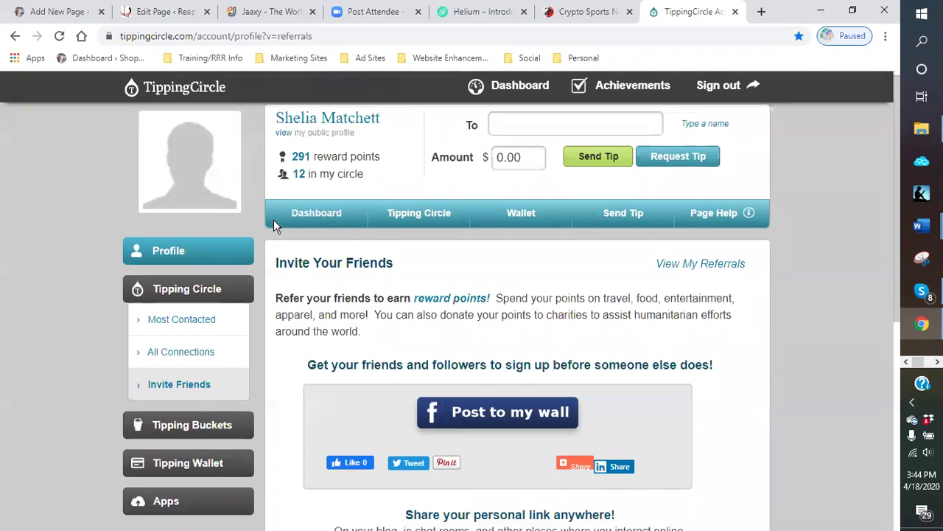
{"action": "scroll", "coordinate": [273, 225], "scroll_direction": "down", "scroll_amount": 2}
{"action": "scroll", "coordinate": [273, 229], "scroll_direction": "up", "scroll_amount": 1}
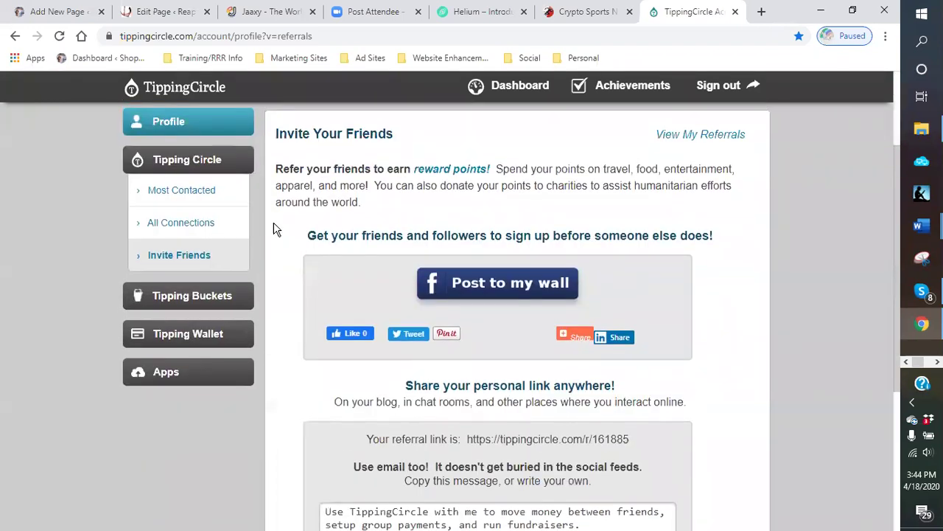
{"action": "scroll", "coordinate": [280, 228], "scroll_direction": "down", "scroll_amount": 2}
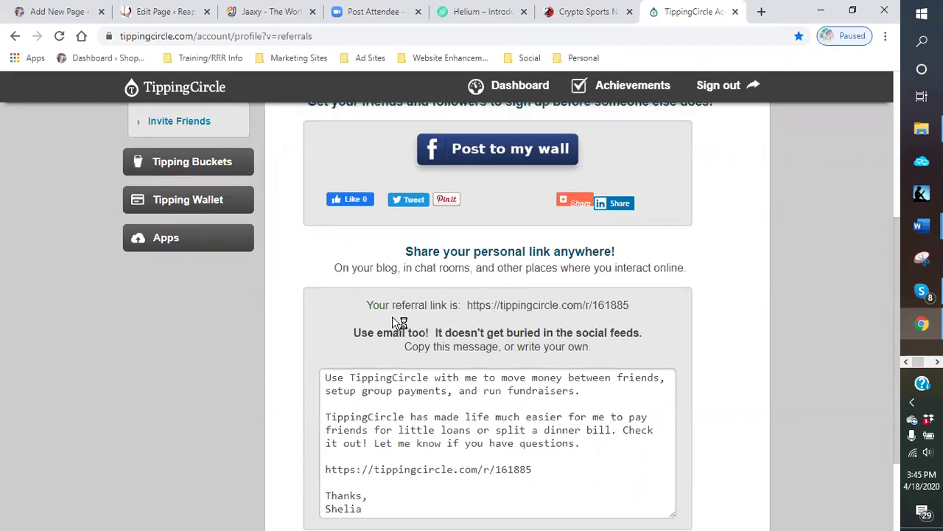
{"action": "scroll", "coordinate": [353, 310], "scroll_direction": "up", "scroll_amount": 2}
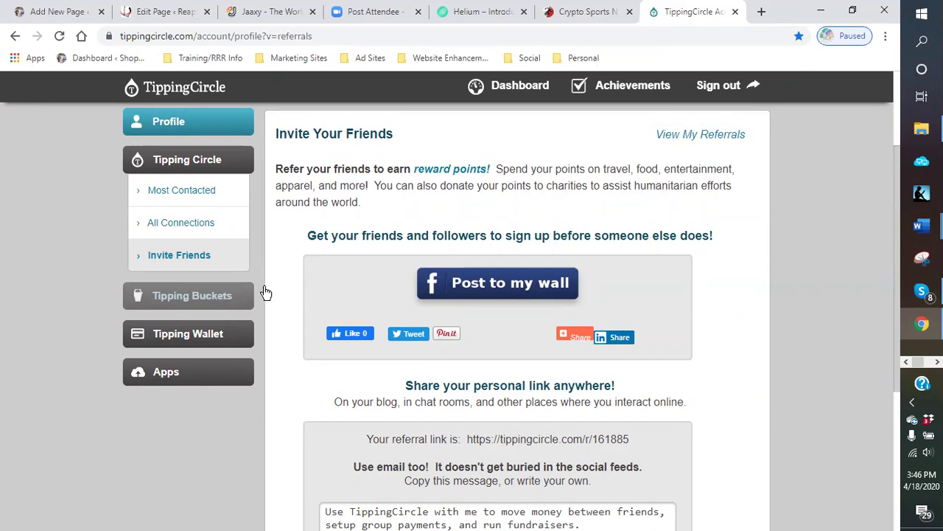
Step: View the Crypto Sports Network page with its affiliate address and return to TippingCircle's referral link and invitation message
{"action": "left_click", "coordinate": [584, 13]}
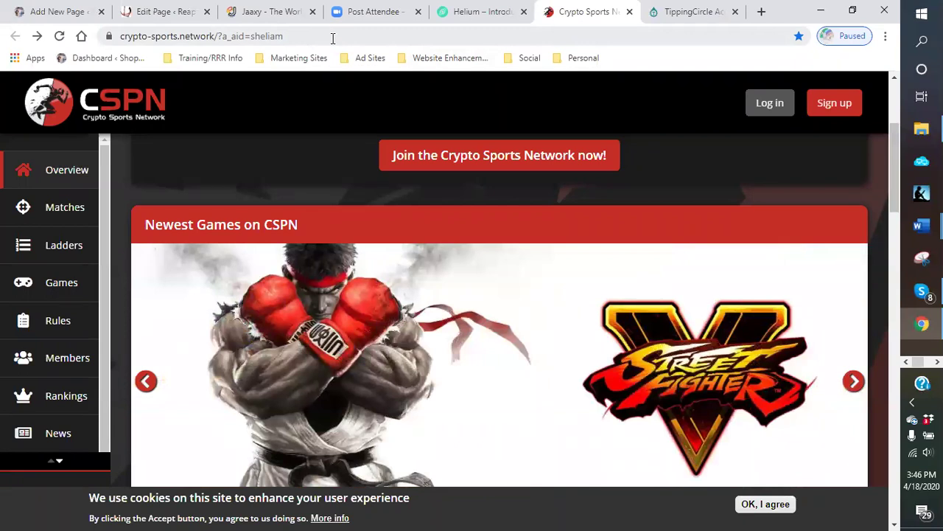
{"action": "left_click", "coordinate": [693, 16]}
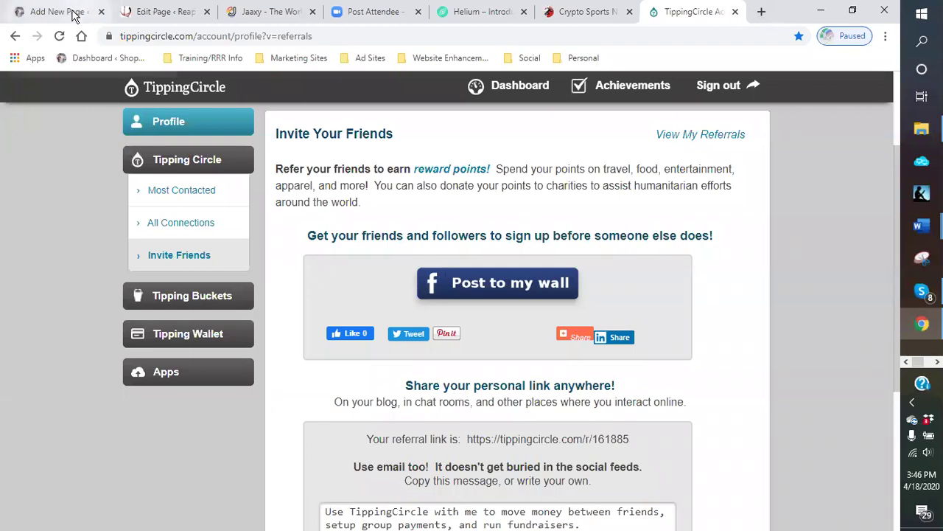
{"action": "scroll", "coordinate": [457, 336], "scroll_direction": "down", "scroll_amount": 3}
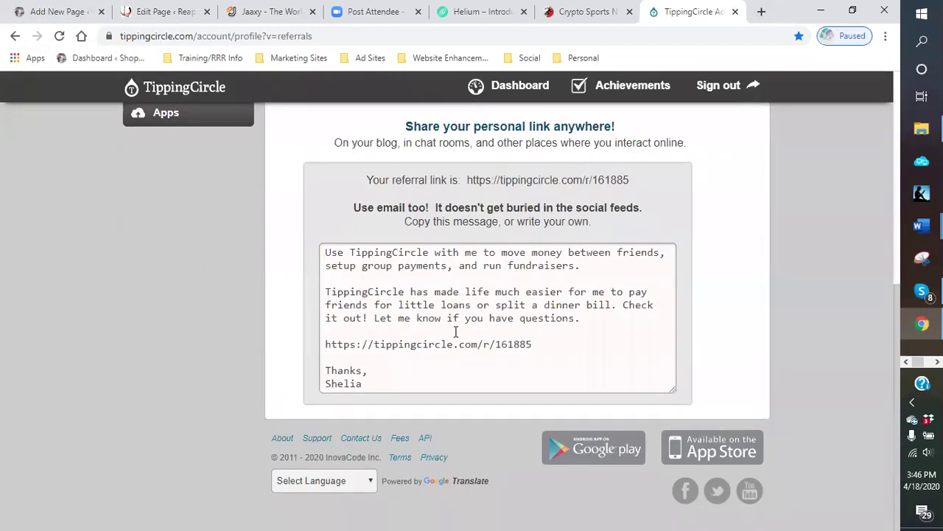
Step: Review TippingCircle's Invite Your Friends page, including the sharing options, the referral link and the ready-made invitation message
{"action": "scroll", "coordinate": [456, 332], "scroll_direction": "up", "scroll_amount": 1}
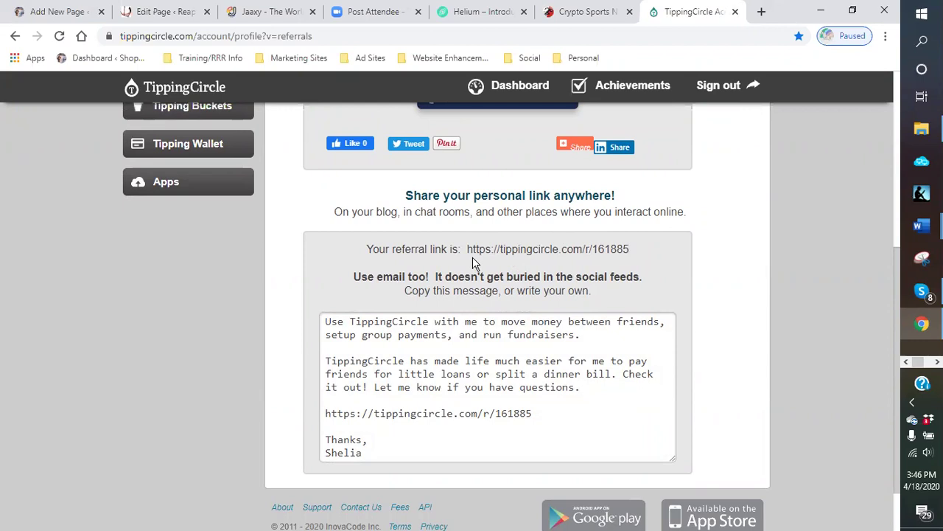
{"action": "scroll", "coordinate": [475, 264], "scroll_direction": "up", "scroll_amount": 2}
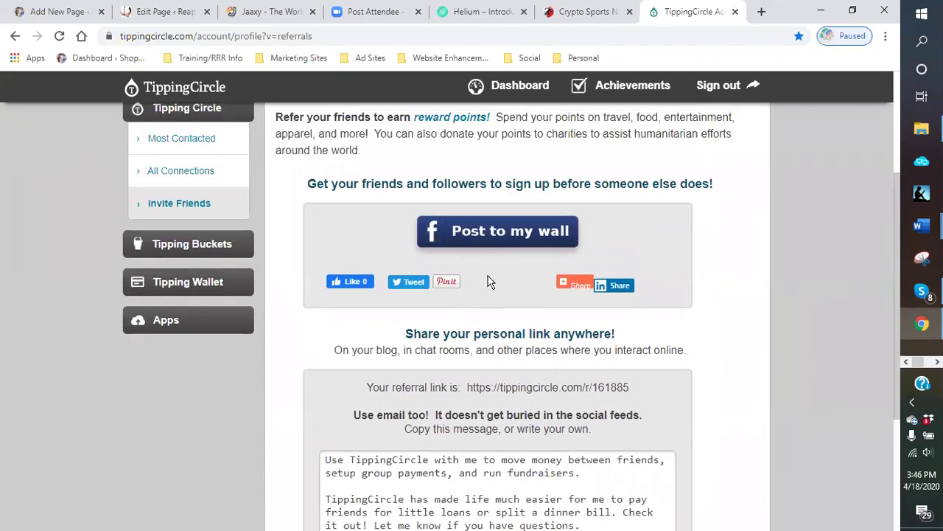
{"action": "scroll", "coordinate": [487, 282], "scroll_direction": "up", "scroll_amount": 1}
{"action": "scroll", "coordinate": [487, 282], "scroll_direction": "down", "scroll_amount": 3}
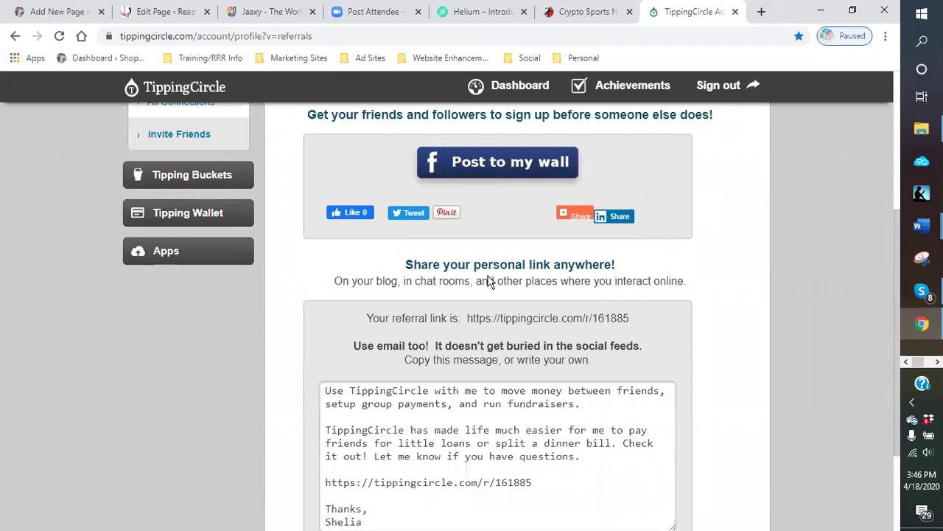
{"action": "scroll", "coordinate": [486, 282], "scroll_direction": "down", "scroll_amount": 1}
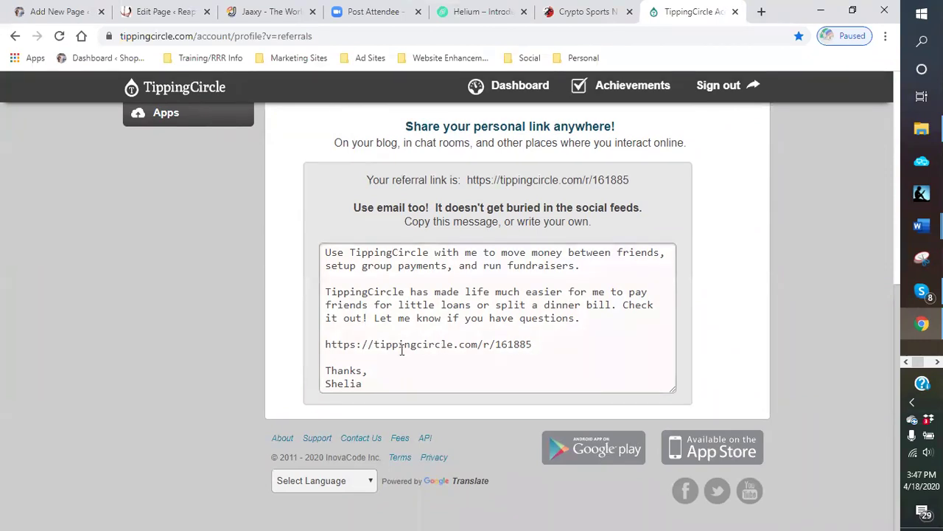
{"action": "scroll", "coordinate": [375, 317], "scroll_direction": "up", "scroll_amount": 3}
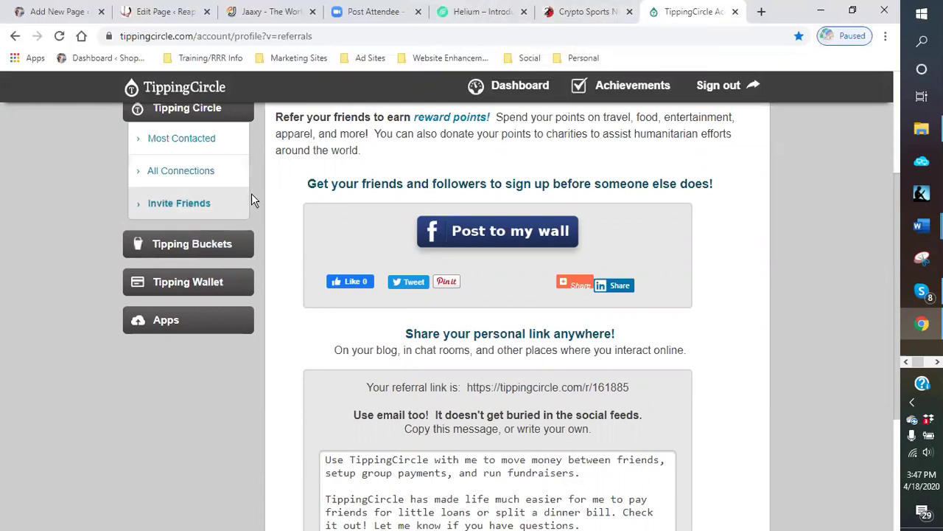
{"action": "scroll", "coordinate": [250, 214], "scroll_direction": "up", "scroll_amount": 2}
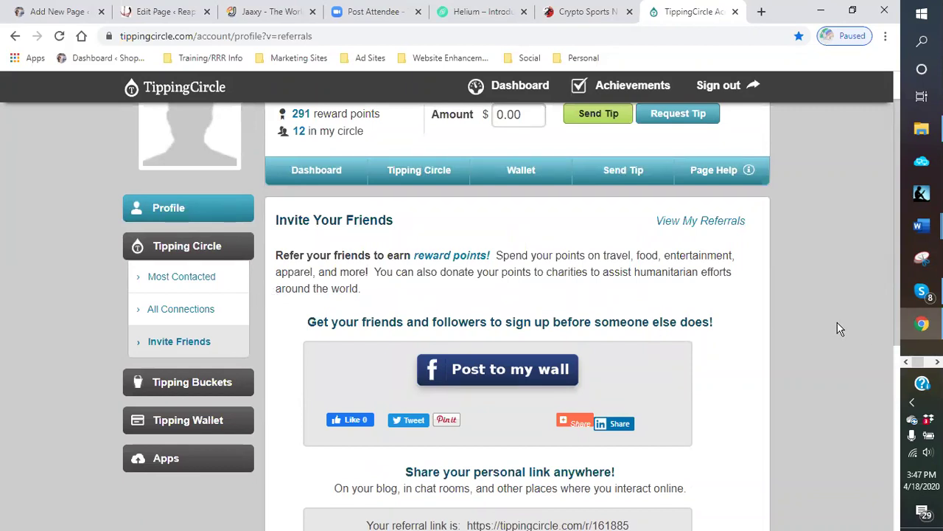
{"action": "scroll", "coordinate": [831, 328], "scroll_direction": "down", "scroll_amount": 2}
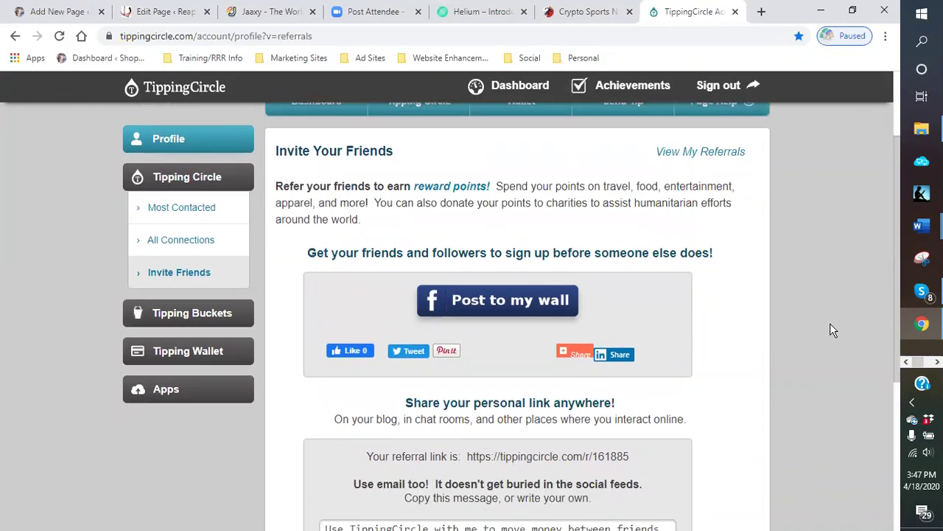
{"action": "scroll", "coordinate": [829, 330], "scroll_direction": "down", "scroll_amount": 2}
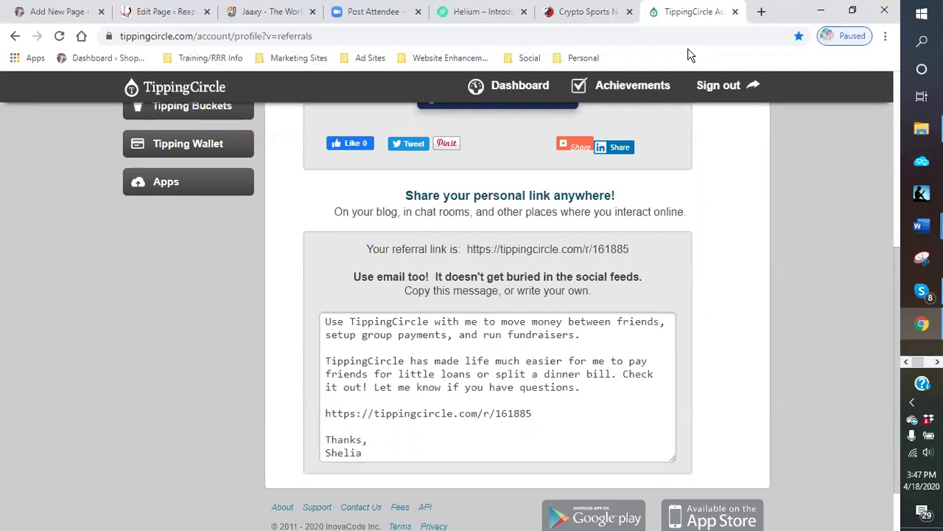
Step: View the Crypto Sports Network page, and close the TippingCircle, Crypto Sports Network and Helium pages
{"action": "left_click", "coordinate": [579, 13]}
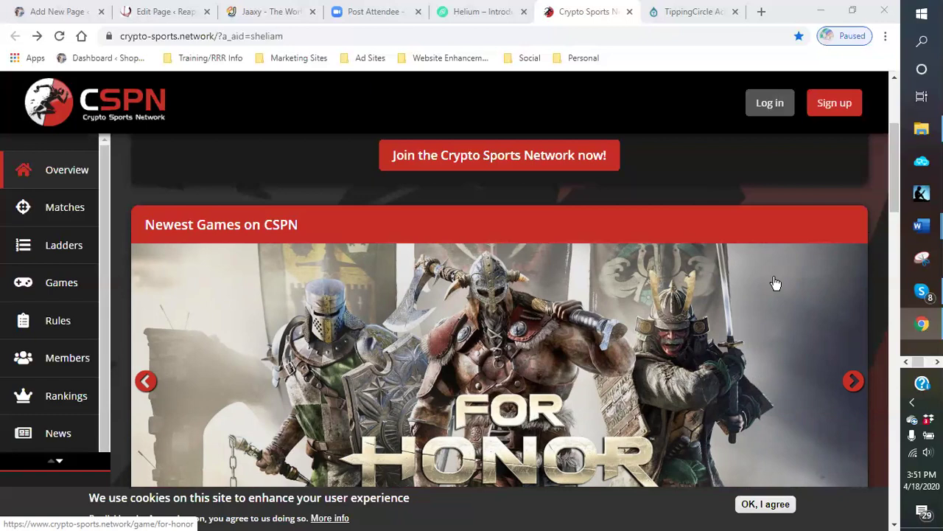
{"action": "left_click", "coordinate": [734, 13]}
{"action": "left_click", "coordinate": [732, 13]}
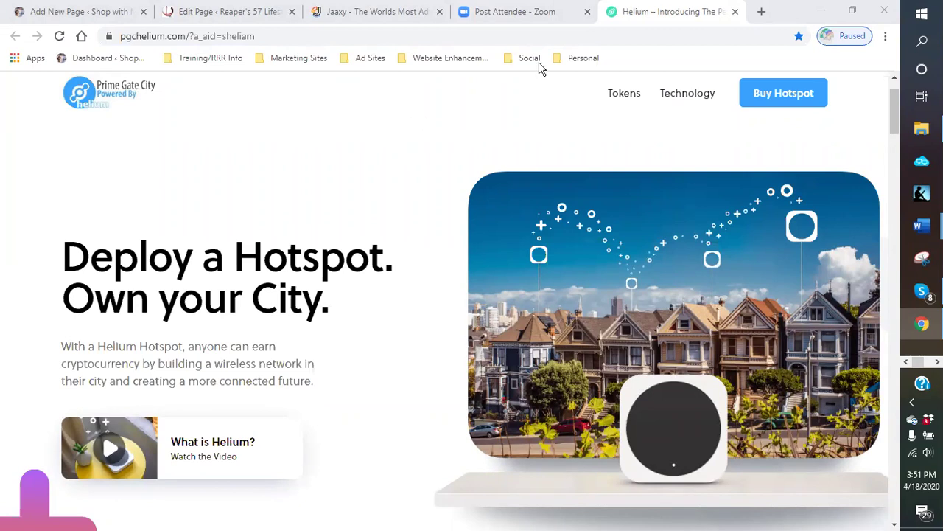
{"action": "left_click", "coordinate": [734, 12]}
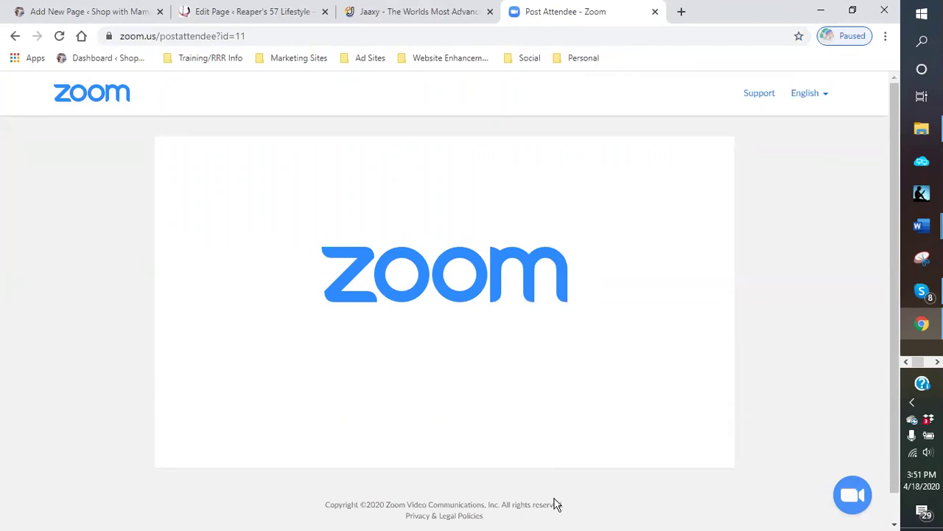
Step: Switch to Skype and open the Student Classroom group conversation from the recent chats
{"action": "mouse_move", "coordinate": [921, 292]}
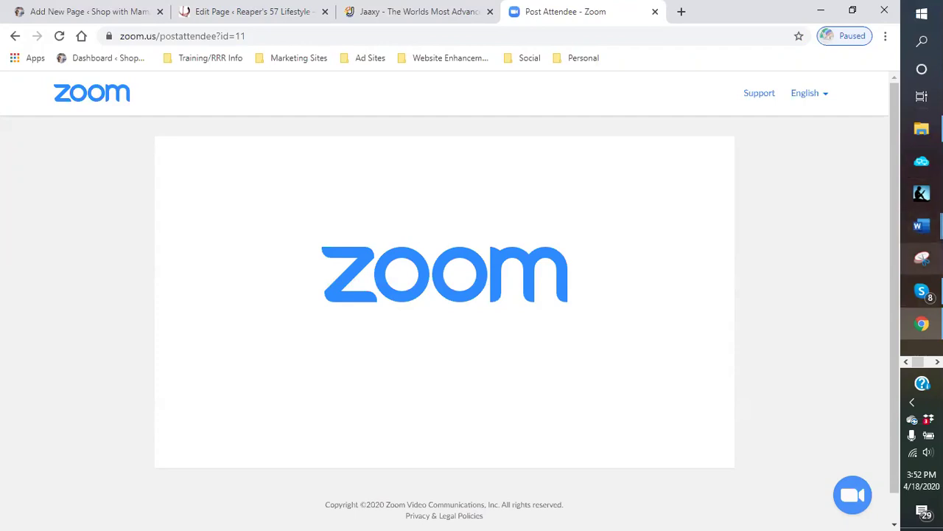
{"action": "left_click", "coordinate": [917, 291]}
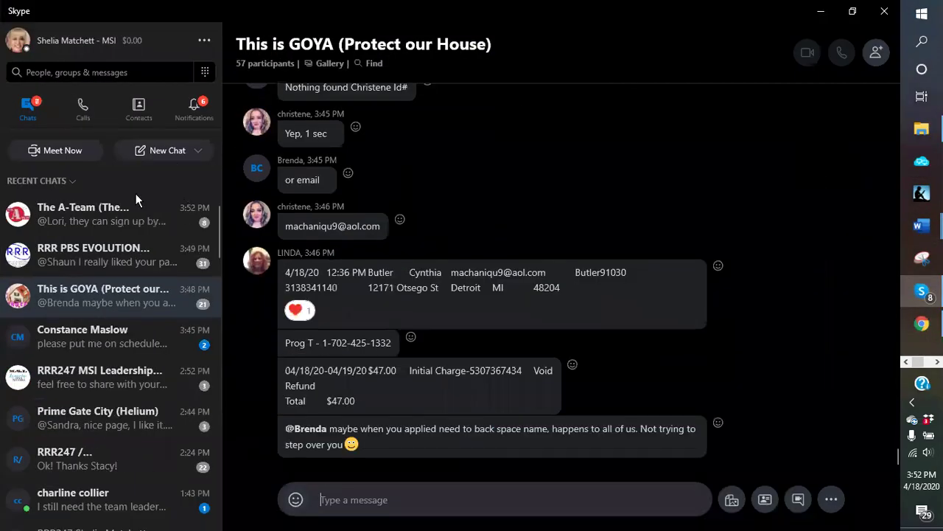
{"action": "scroll", "coordinate": [90, 248], "scroll_direction": "down", "scroll_amount": 4}
{"action": "scroll", "coordinate": [90, 247], "scroll_direction": "down", "scroll_amount": 2}
{"action": "scroll", "coordinate": [86, 247], "scroll_direction": "down", "scroll_amount": 2}
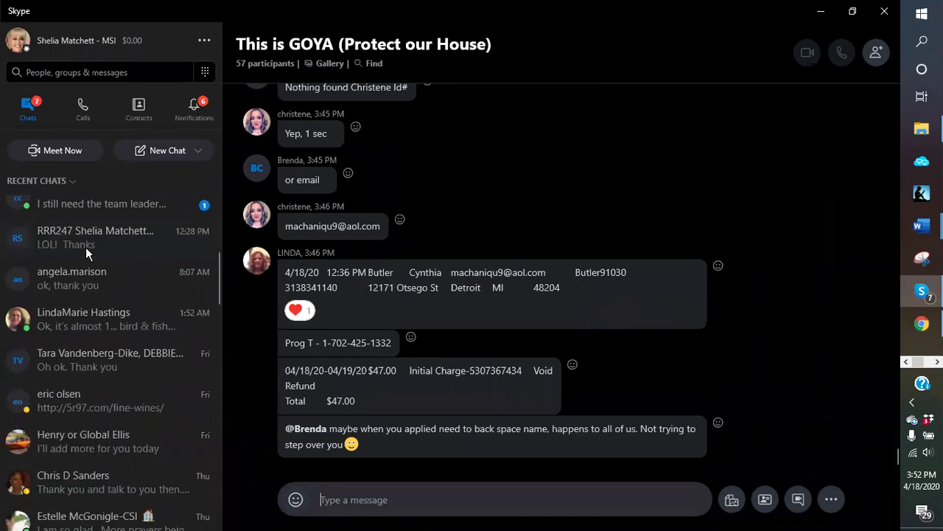
{"action": "scroll", "coordinate": [86, 246], "scroll_direction": "down", "scroll_amount": 4}
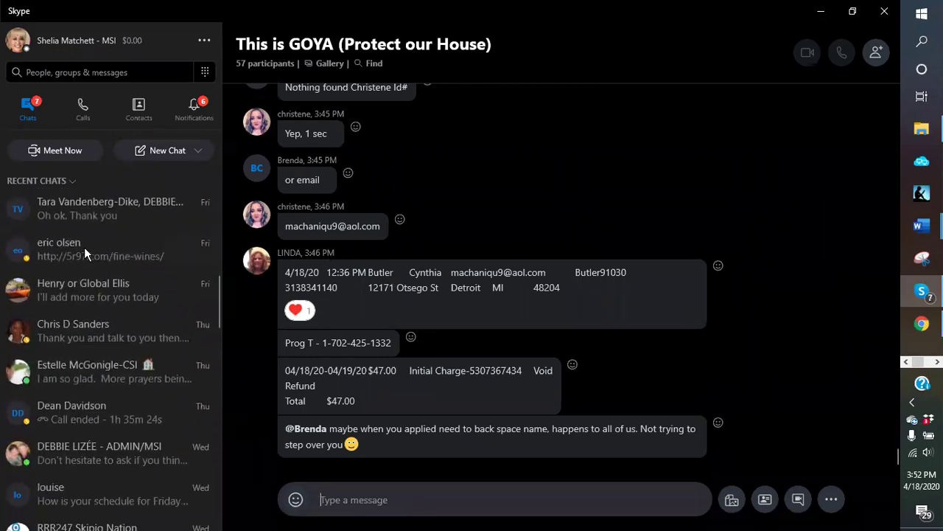
{"action": "scroll", "coordinate": [83, 246], "scroll_direction": "down", "scroll_amount": 4}
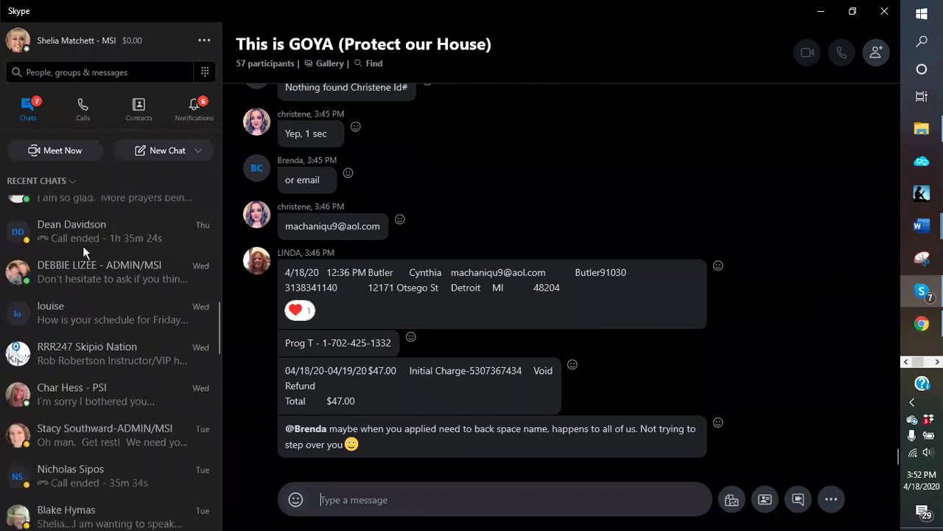
{"action": "scroll", "coordinate": [82, 246], "scroll_direction": "down", "scroll_amount": 4}
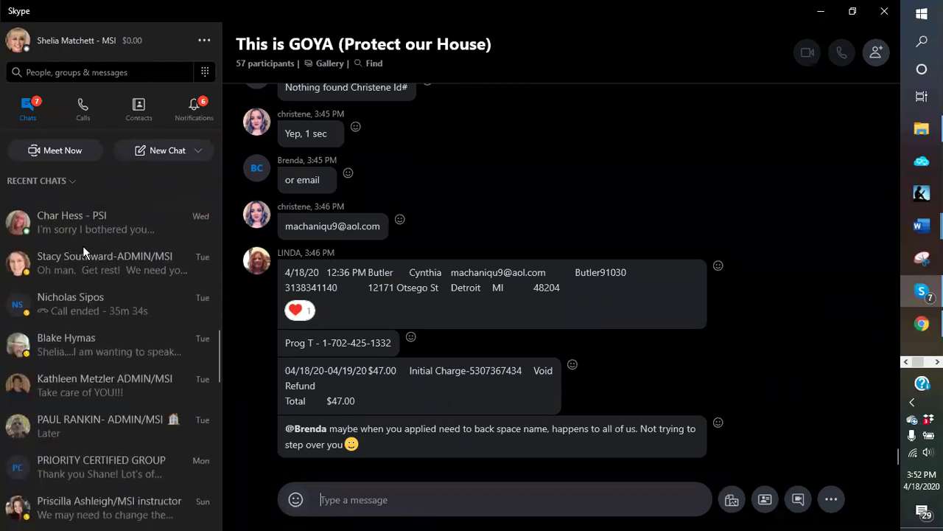
{"action": "scroll", "coordinate": [83, 245], "scroll_direction": "down", "scroll_amount": 5}
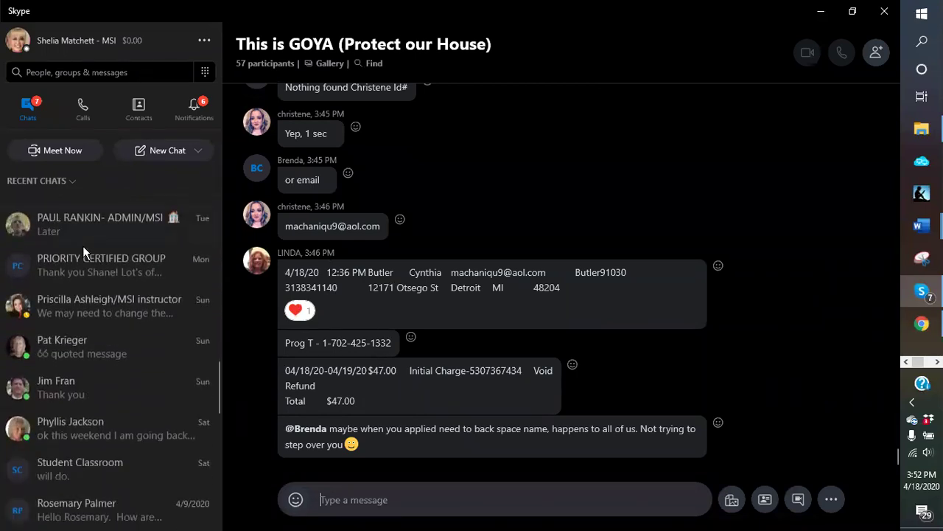
{"action": "scroll", "coordinate": [83, 245], "scroll_direction": "down", "scroll_amount": 4}
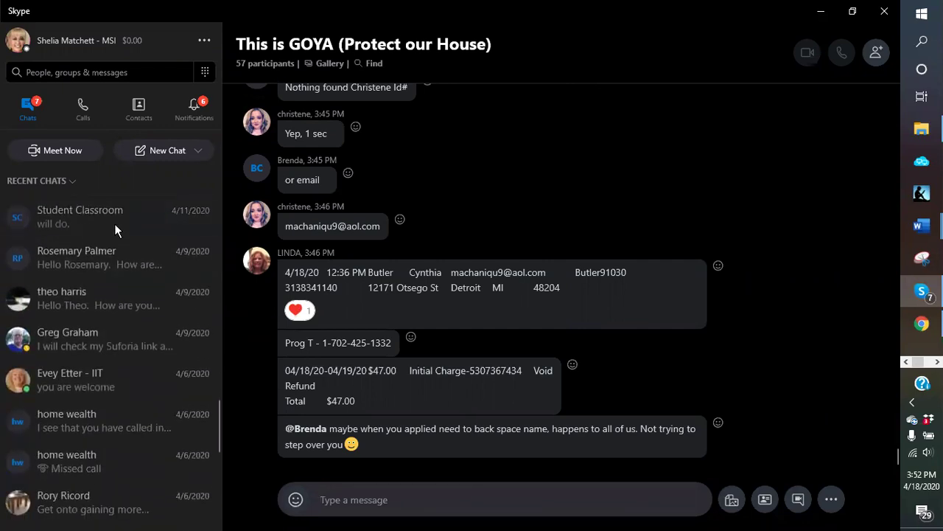
{"action": "left_click", "coordinate": [101, 222]}
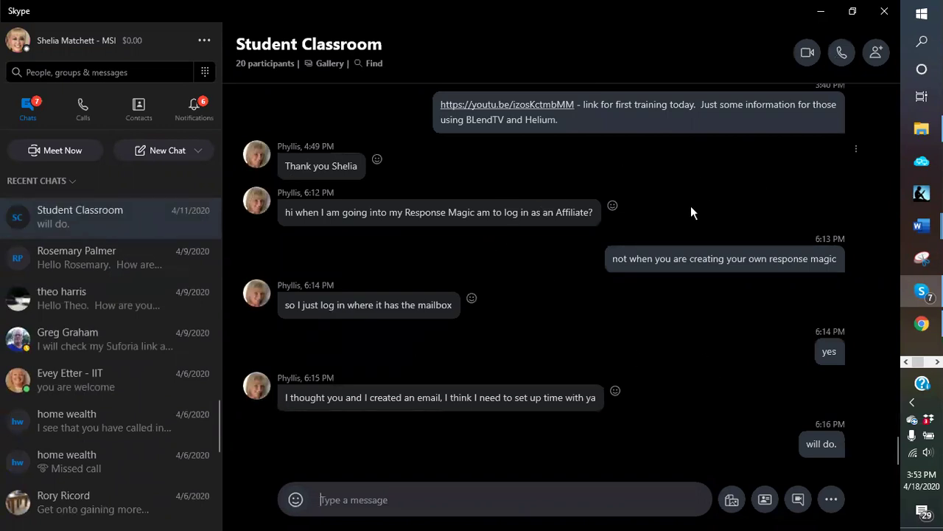
Step: Enable sharing the Student Classroom group via link, copy the join link to the clipboard and minimize Skype
{"action": "left_click", "coordinate": [275, 64]}
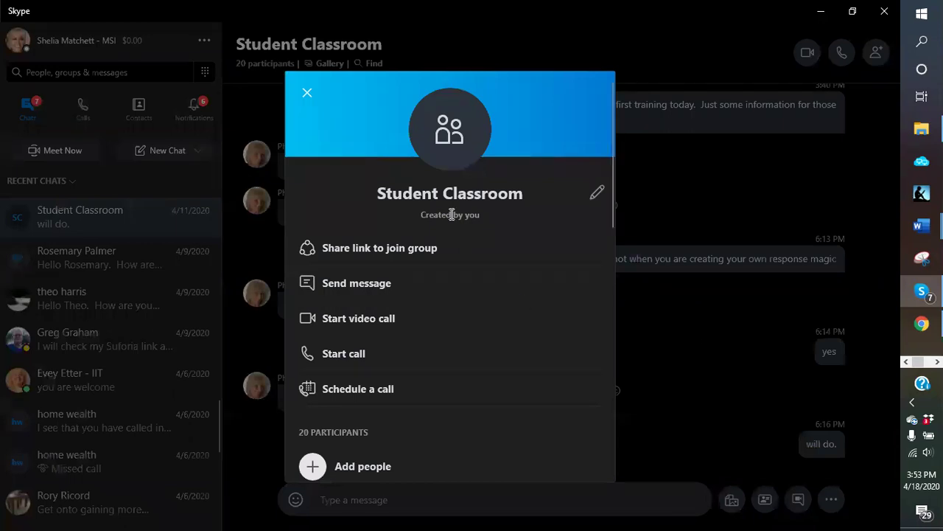
{"action": "left_click", "coordinate": [392, 250]}
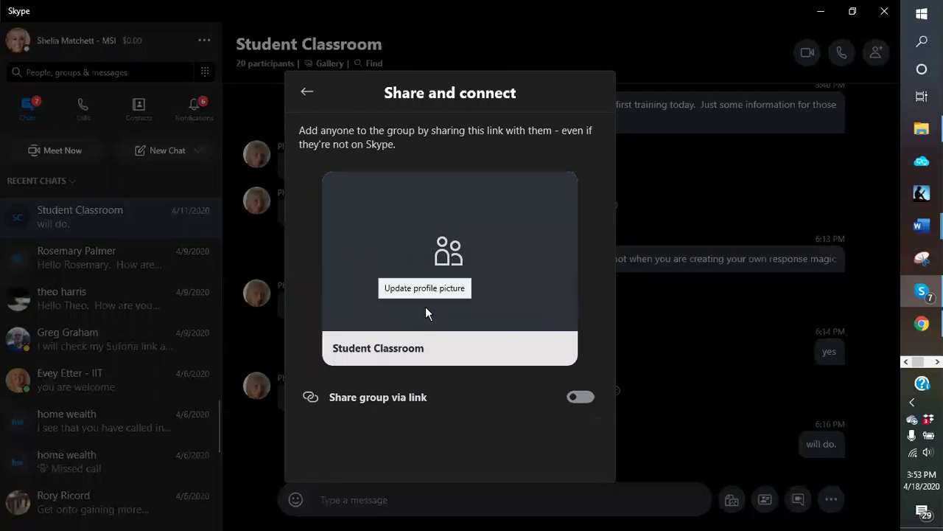
{"action": "left_click", "coordinate": [412, 397]}
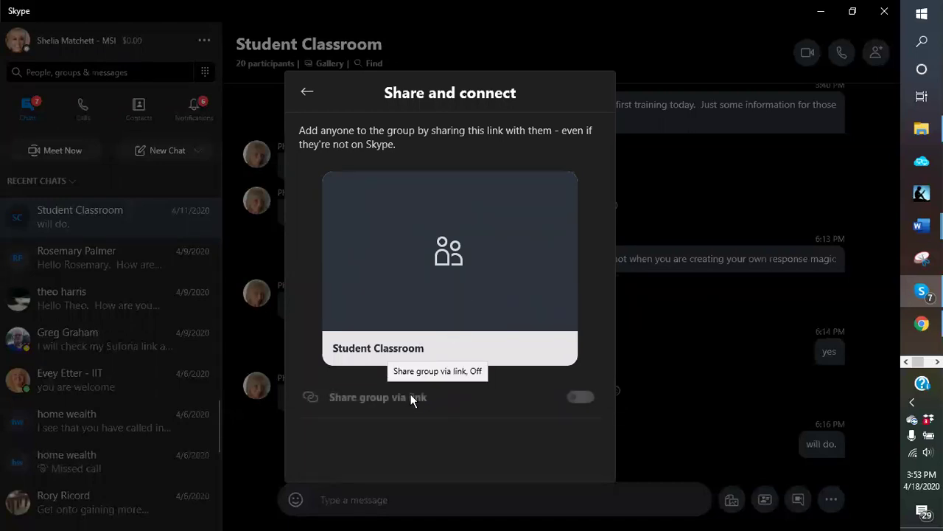
{"action": "scroll", "coordinate": [438, 413], "scroll_direction": "down", "scroll_amount": 1}
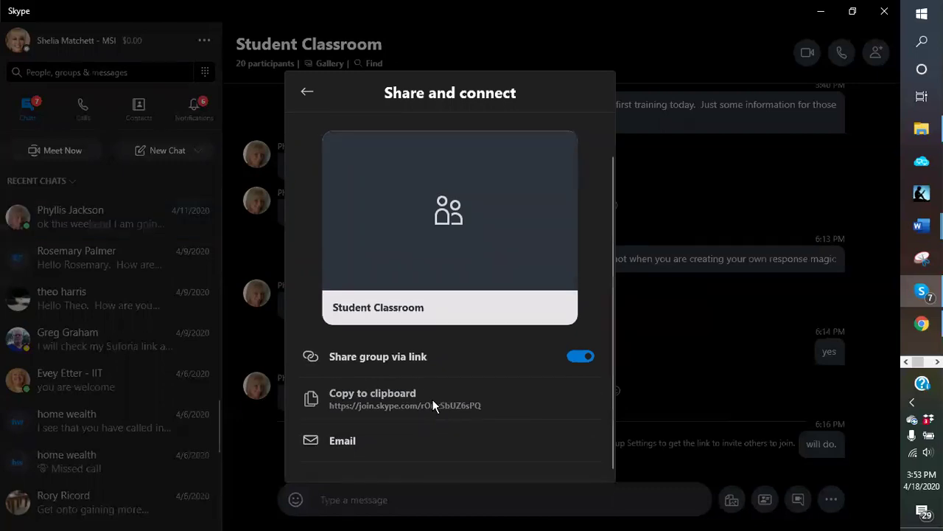
{"action": "left_click", "coordinate": [395, 393]}
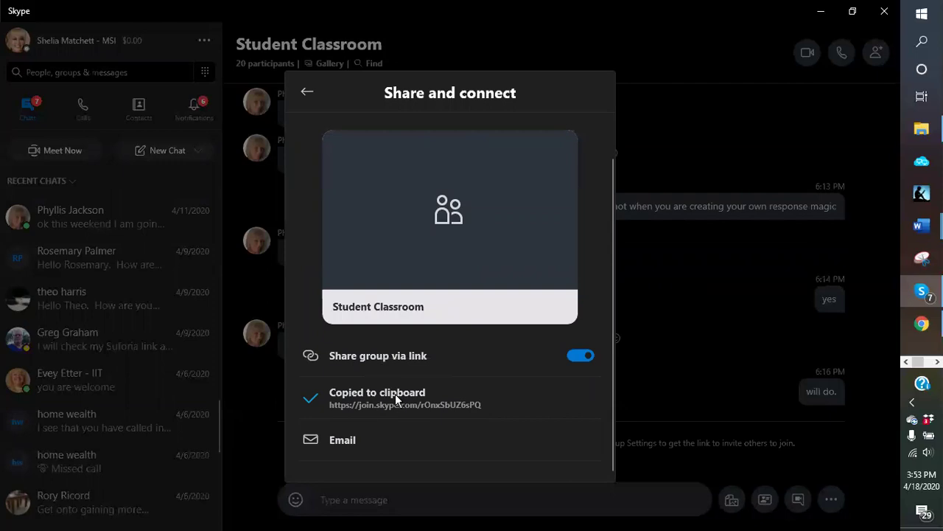
{"action": "left_click", "coordinate": [307, 97]}
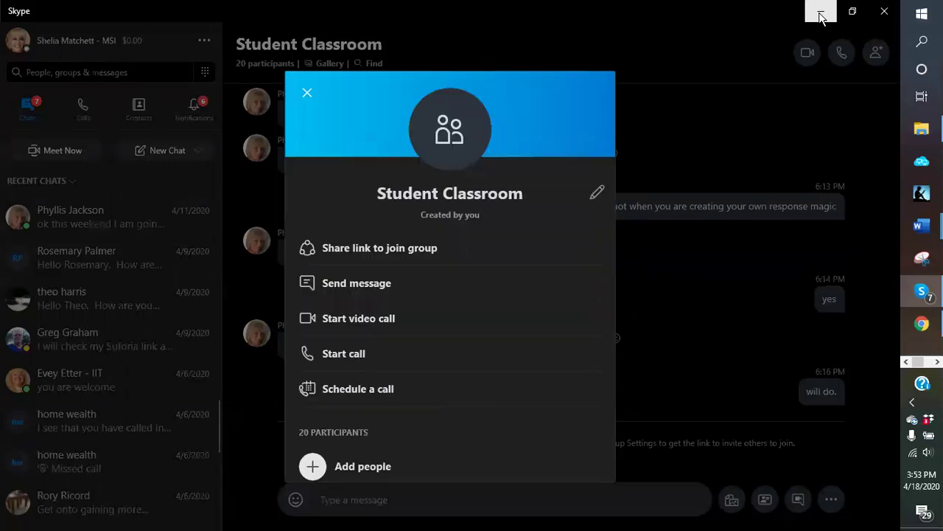
{"action": "left_click", "coordinate": [821, 15]}
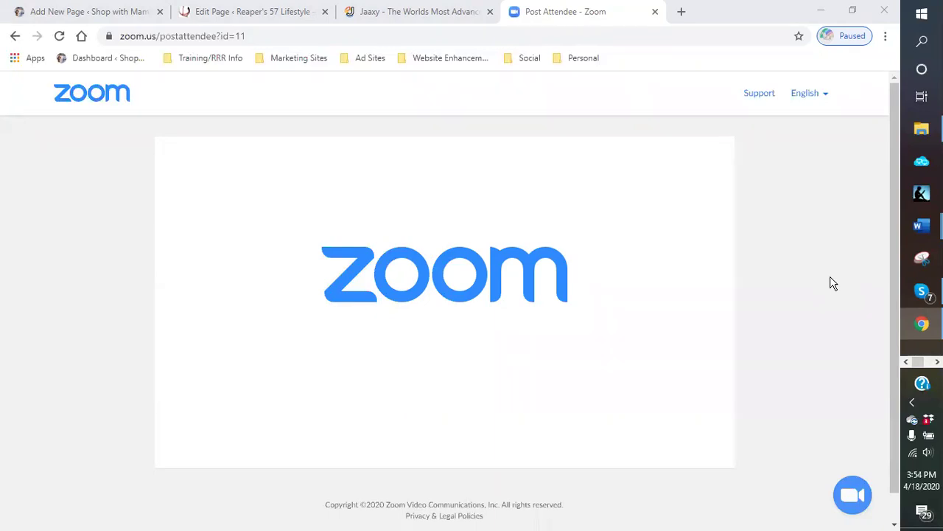
Step: Return to Skype, close the Student Classroom group details and look back through the recent chats
{"action": "left_click", "coordinate": [924, 294]}
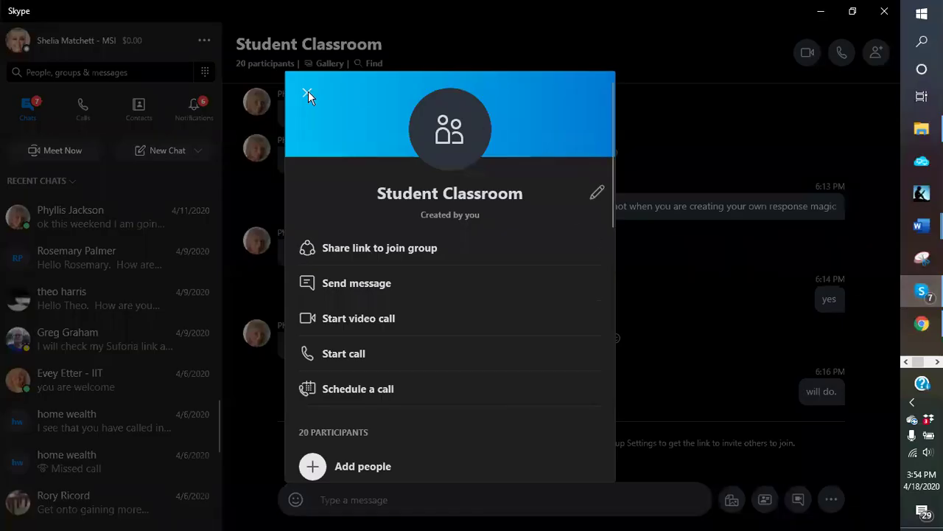
{"action": "left_click", "coordinate": [307, 92]}
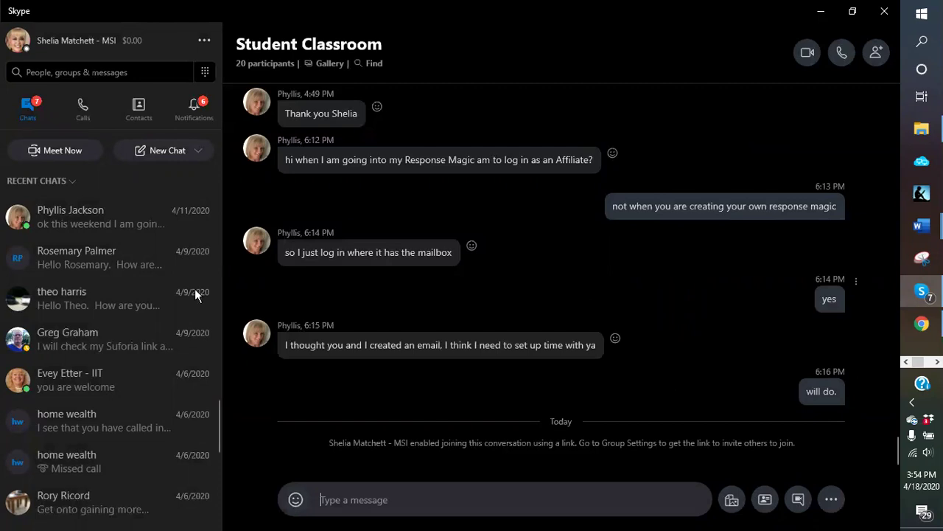
{"action": "scroll", "coordinate": [187, 302], "scroll_direction": "up", "scroll_amount": 10}
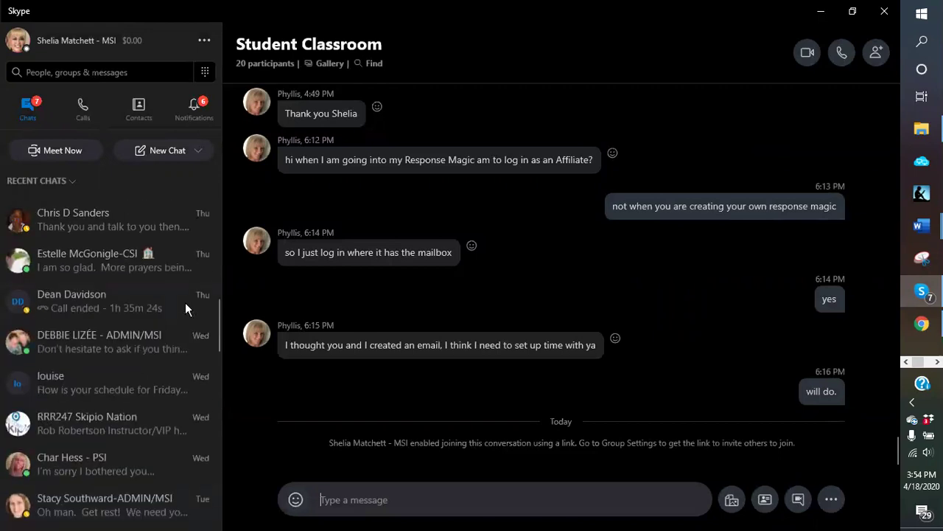
{"action": "scroll", "coordinate": [185, 303], "scroll_direction": "up", "scroll_amount": 3}
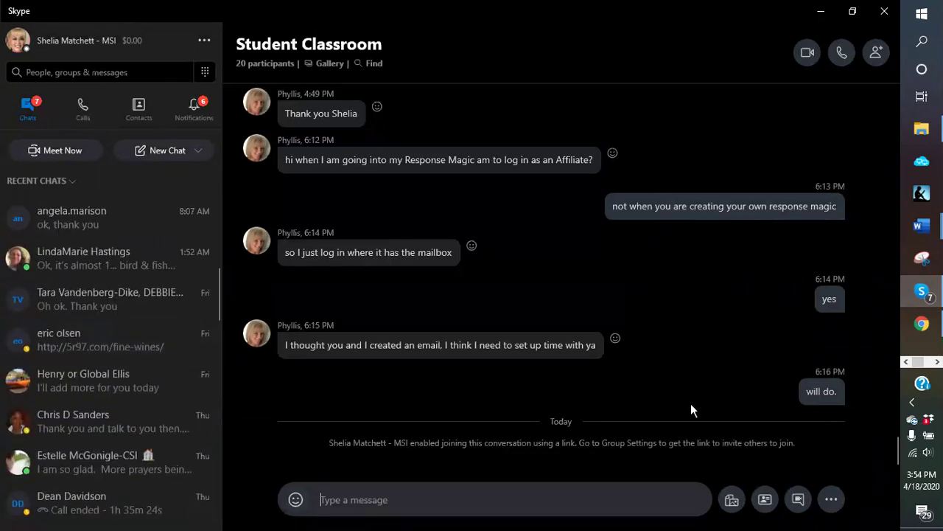